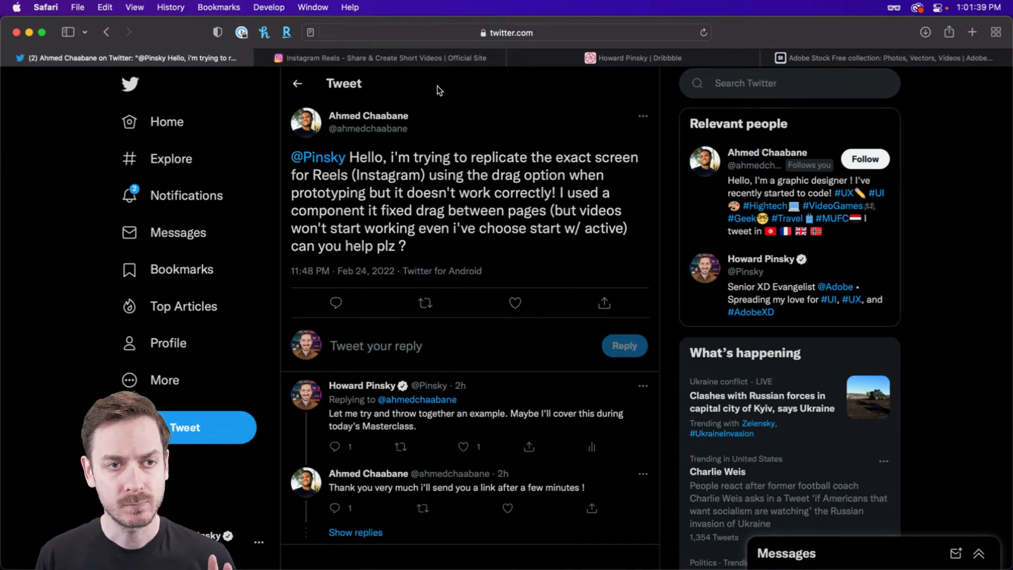
- View the Instagram Reels page for reference, and create a new iPhone 13, 12 Pro Max document in Adobe XD
left_click(446, 58)
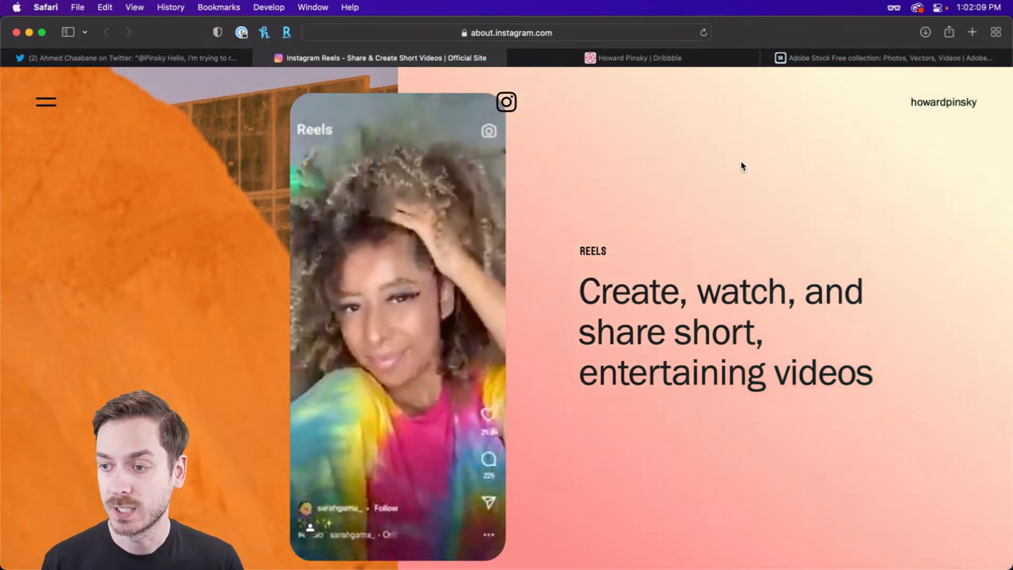
key("super+Tab")
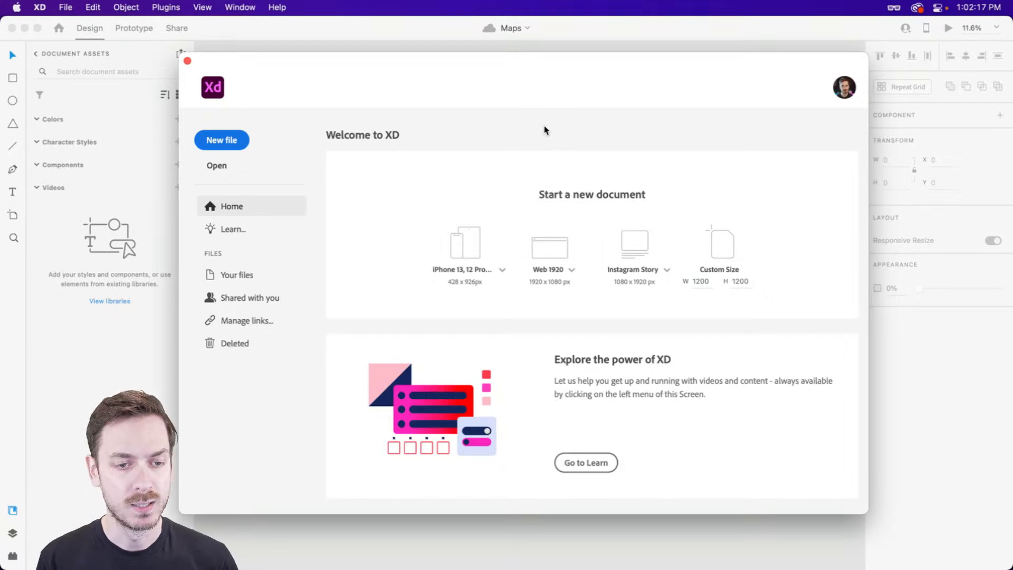
left_click(469, 240)
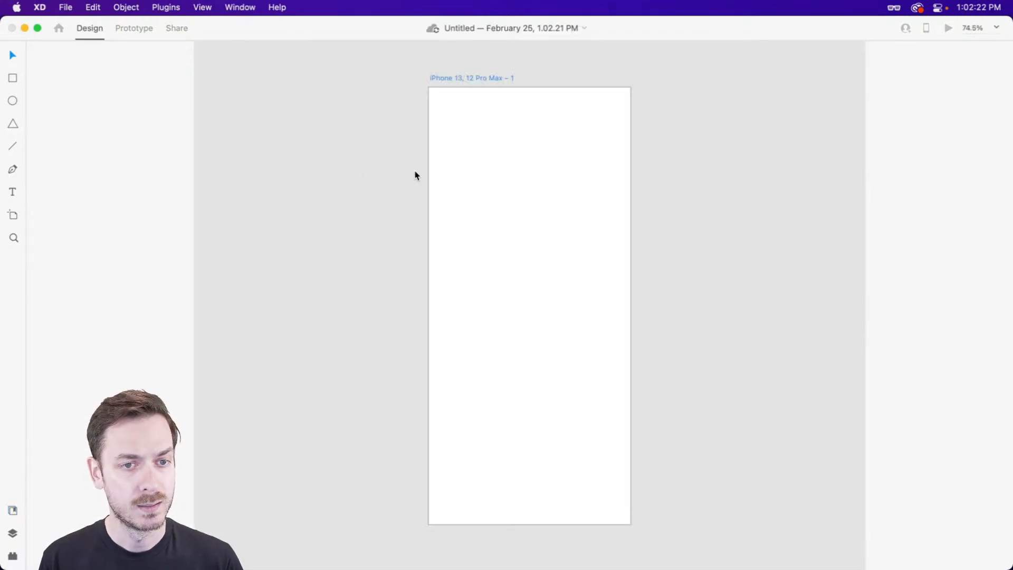
left_click(523, 153)
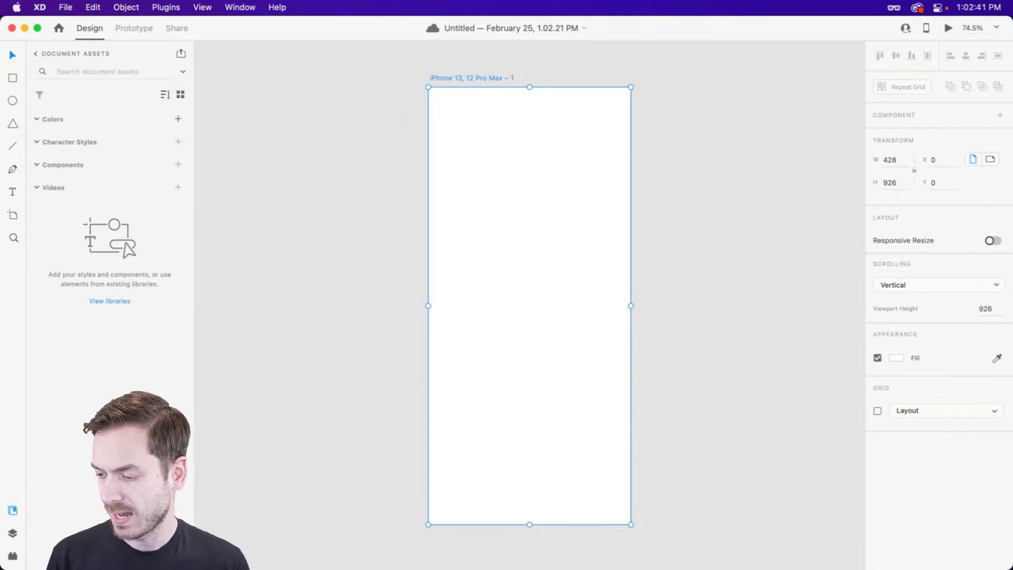
- Place the Instagram Reels screenshot on the artboard and fit it to the full 428 × 926 size
left_click_drag(967, 479, 684, 119)
left_click_drag(734, 191, 360, 118)
left_click_drag(310, 48, 497, 238)
left_click_drag(592, 507, 524, 146)
left_click_drag(612, 485, 630, 526)
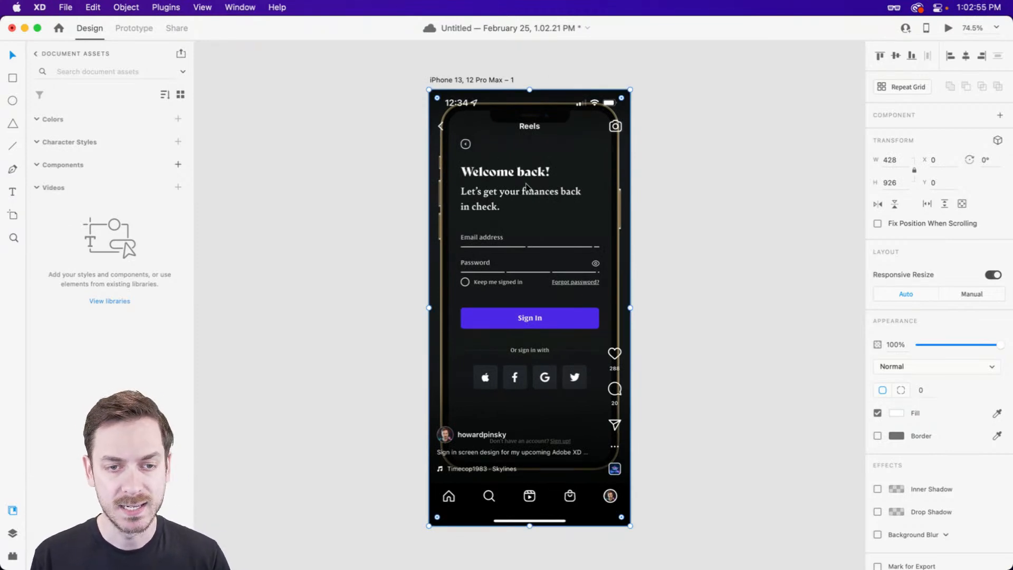
left_click(693, 206)
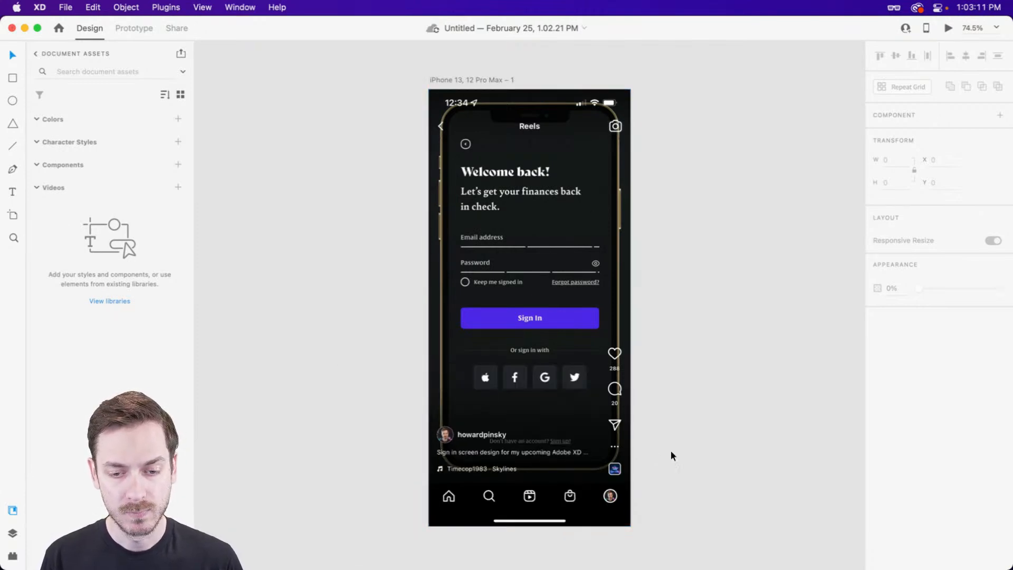
- Move the Reels screenshot off the artboard onto the pasteboard beside it, at about X -481 and Y 0
scroll(667, 450, "up", 5)
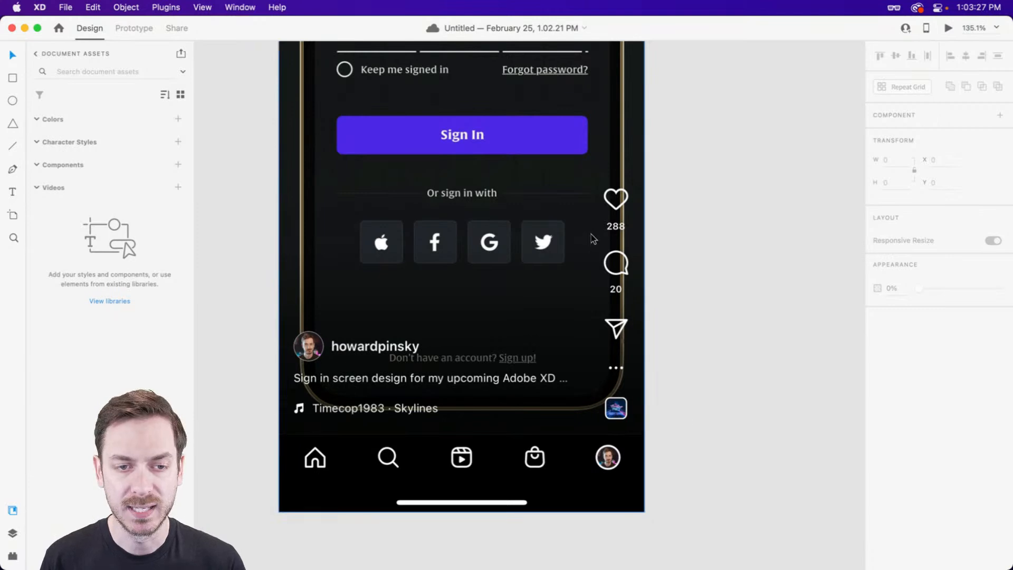
scroll(586, 236, "down", 5)
scroll(573, 221, "up", 3)
left_click_drag(534, 202, 364, 203)
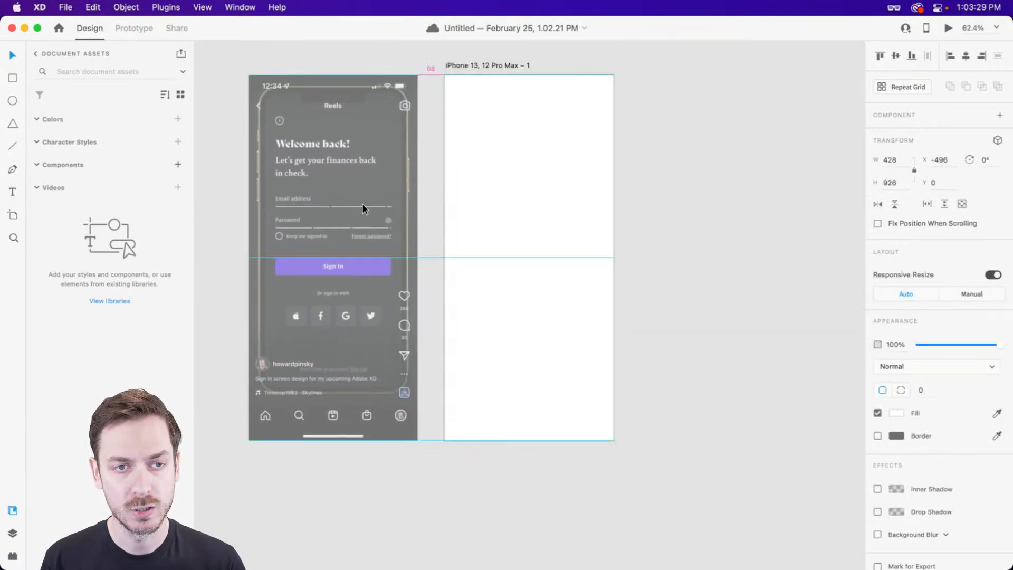
left_click_drag(505, 175, 575, 187)
scroll(526, 185, "up", 2)
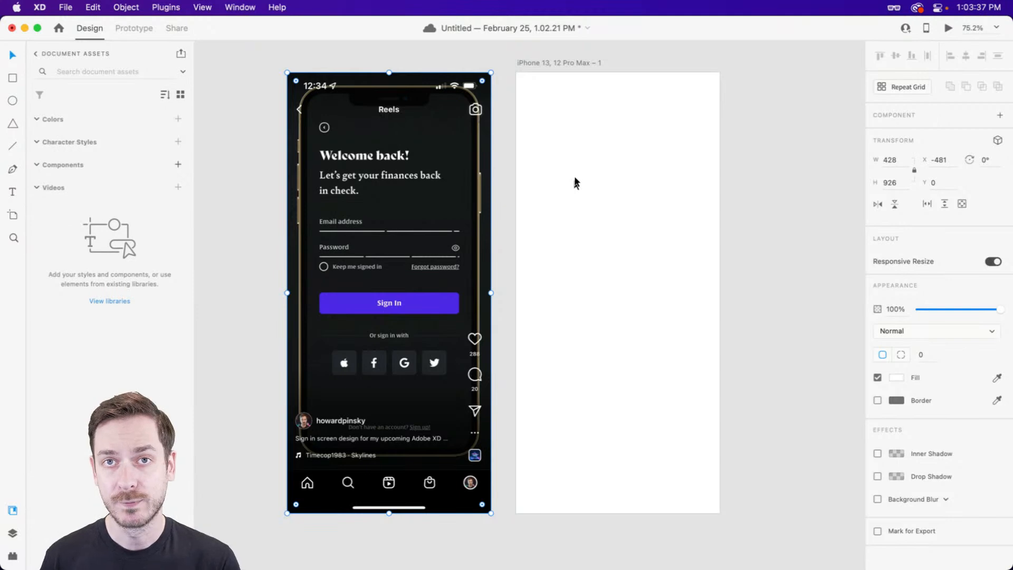
scroll(575, 182, "right", 3)
scroll(575, 182, "left", 5)
left_click(780, 138)
scroll(738, 142, "right", 3)
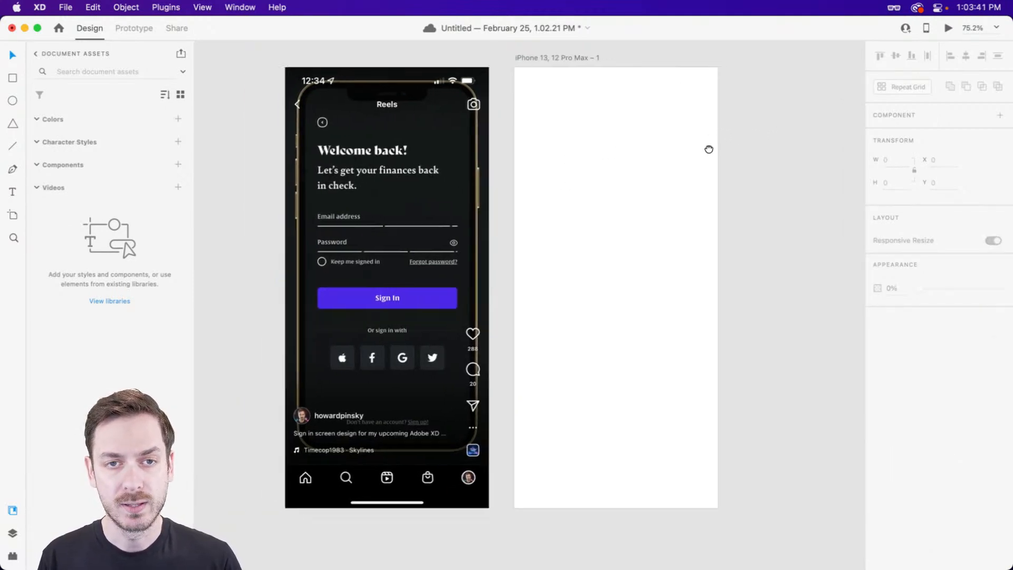
- Draw a 428 × 926 rectangle that covers the whole empty artboard
key("r")
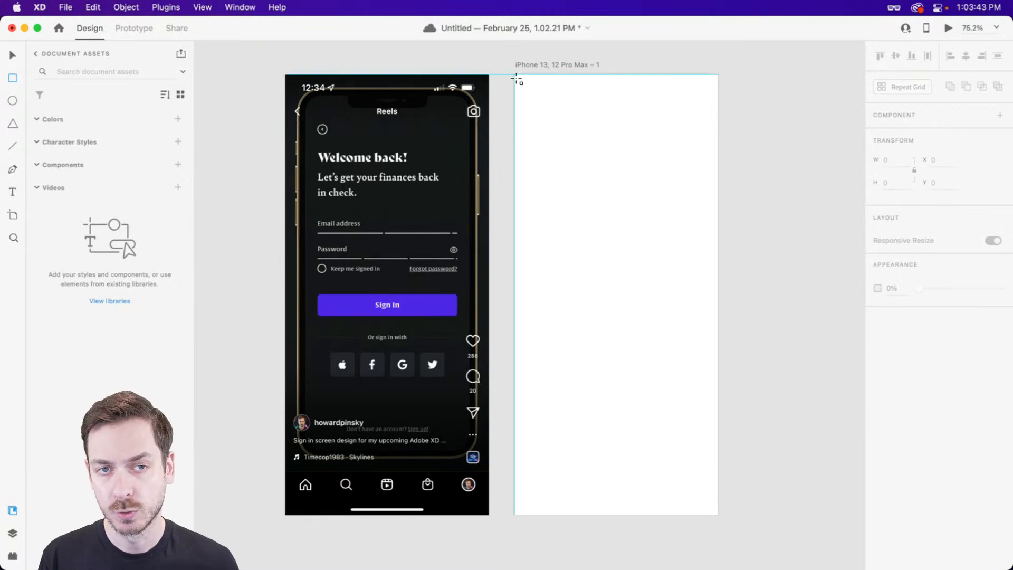
left_click_drag(515, 76, 611, 305)
left_click_drag(637, 364, 720, 518)
- Remove the rectangle's border and set its fill to light grey #BCBCBC
left_click(878, 436)
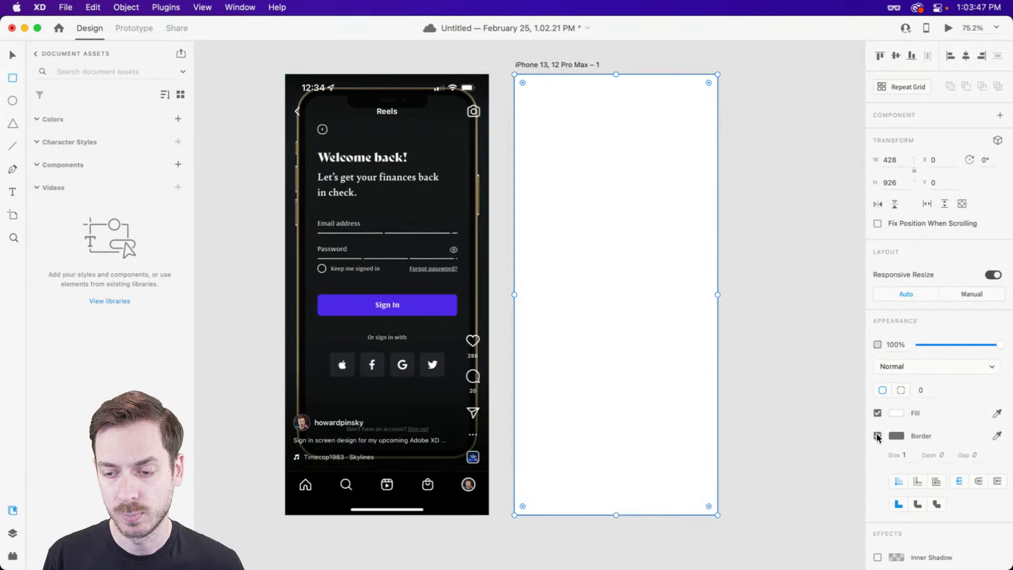
left_click(896, 412)
left_click(750, 376)
left_click_drag(754, 393, 718, 378)
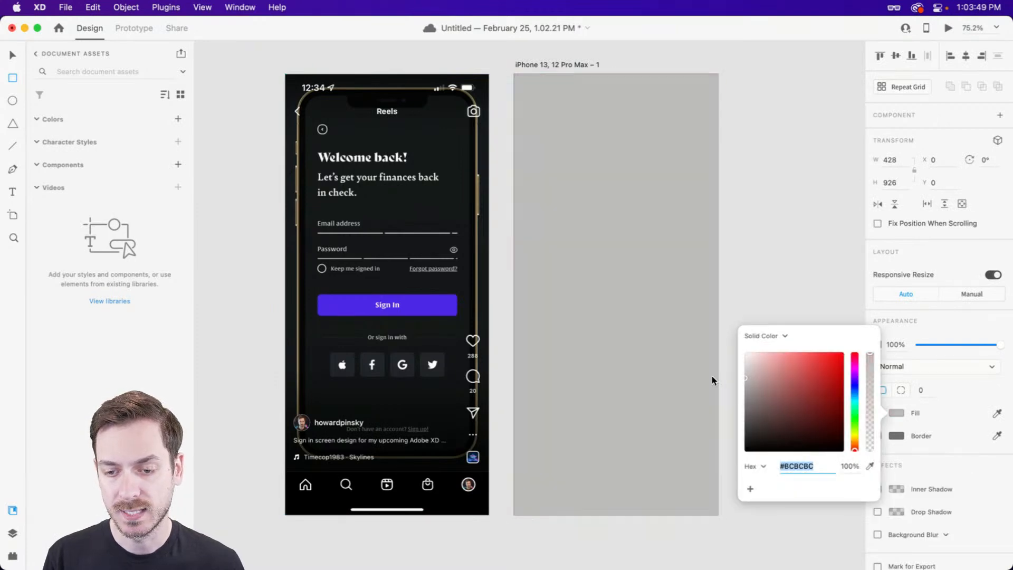
left_click(955, 320)
key("v")
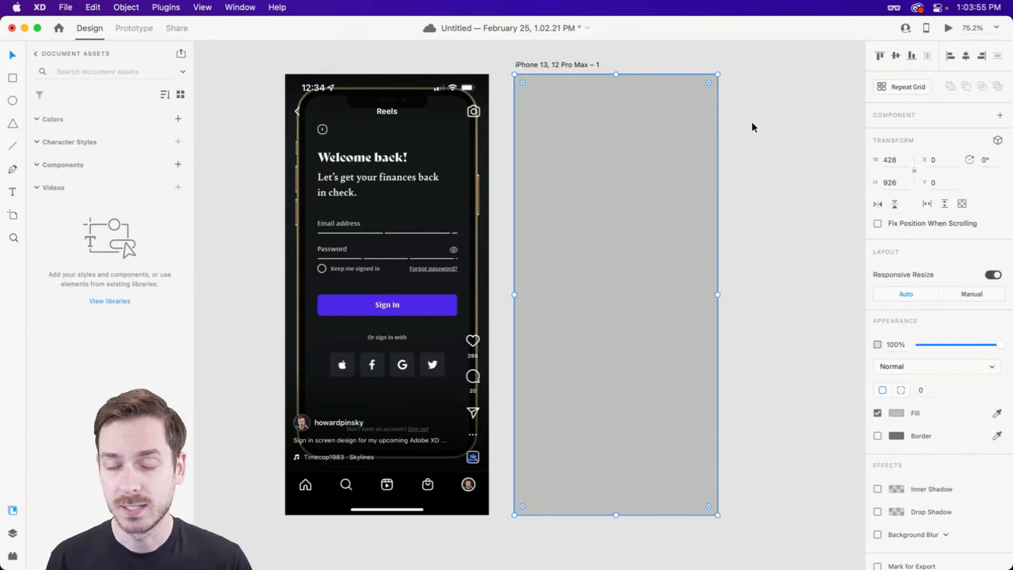
- Fill the grey rectangle with the first portrait Pexels video from the People folder in Finder
left_click(728, 140)
left_click(633, 206)
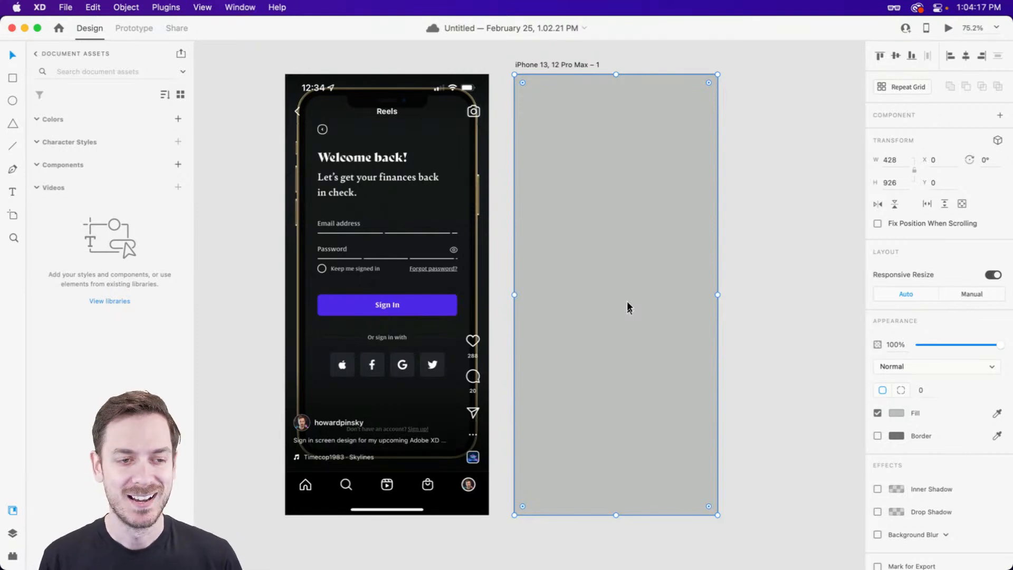
scroll(655, 194, "left", 2)
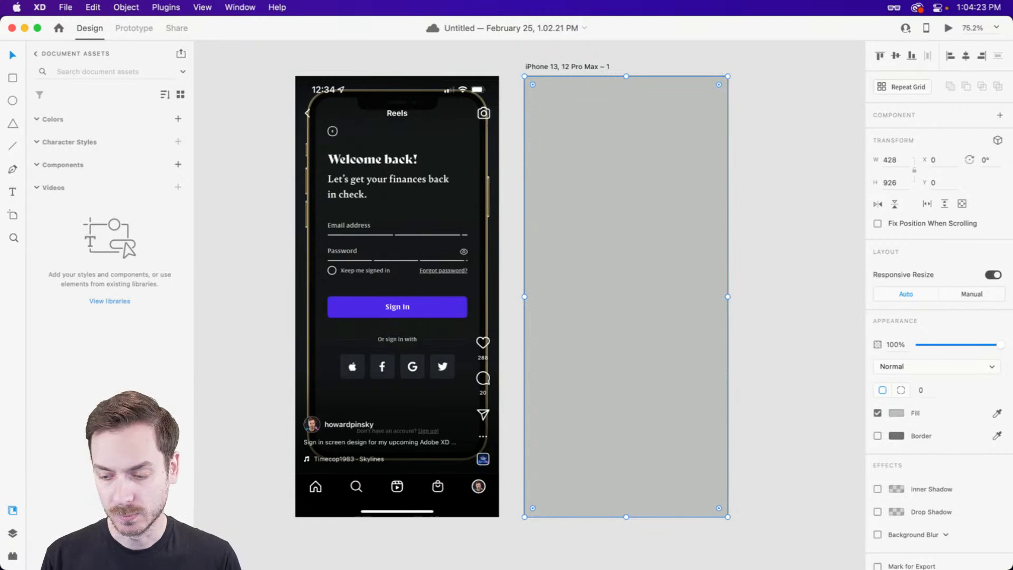
key("super+Tab")
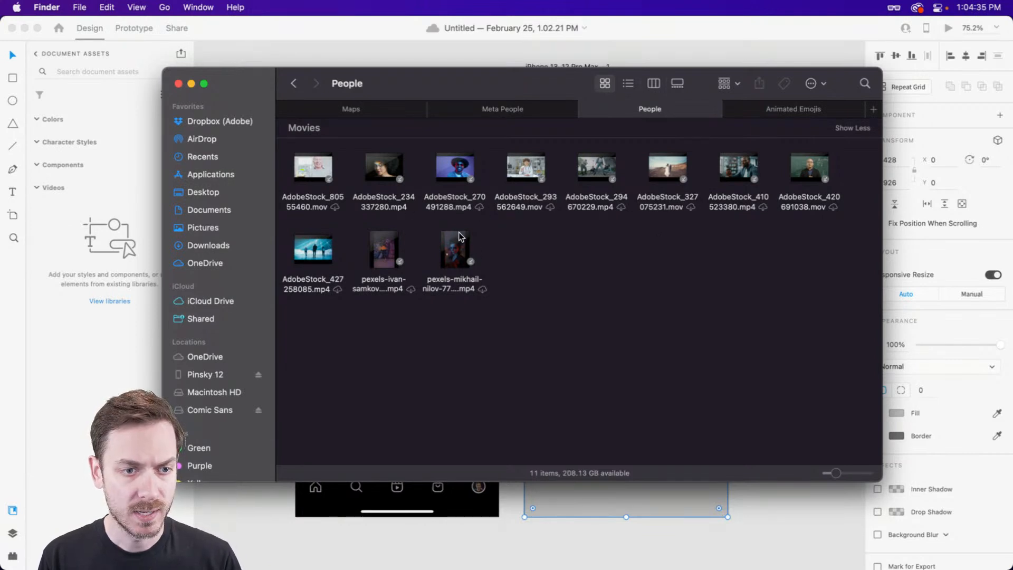
left_click_drag(393, 238, 633, 205)
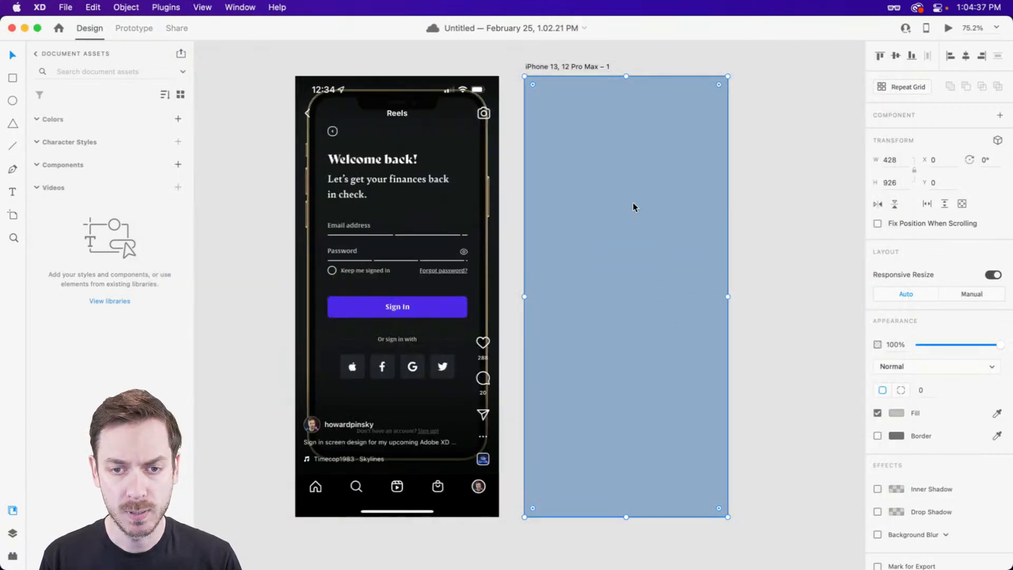
scroll(647, 234, "right", 2)
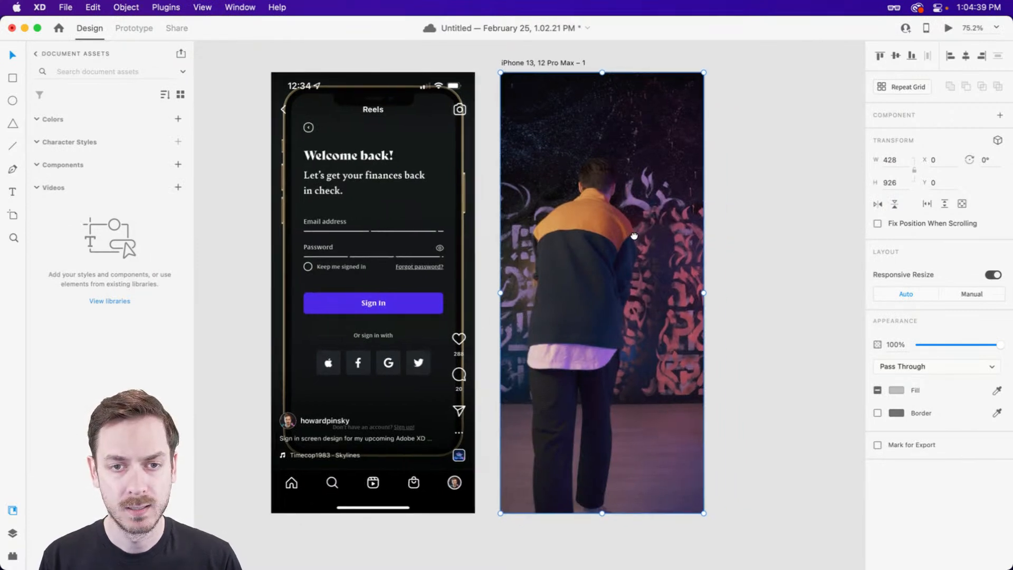
- Rename the mask group that holds the video as "Video 1" in the layer list
double_click(613, 173)
key("super+y")
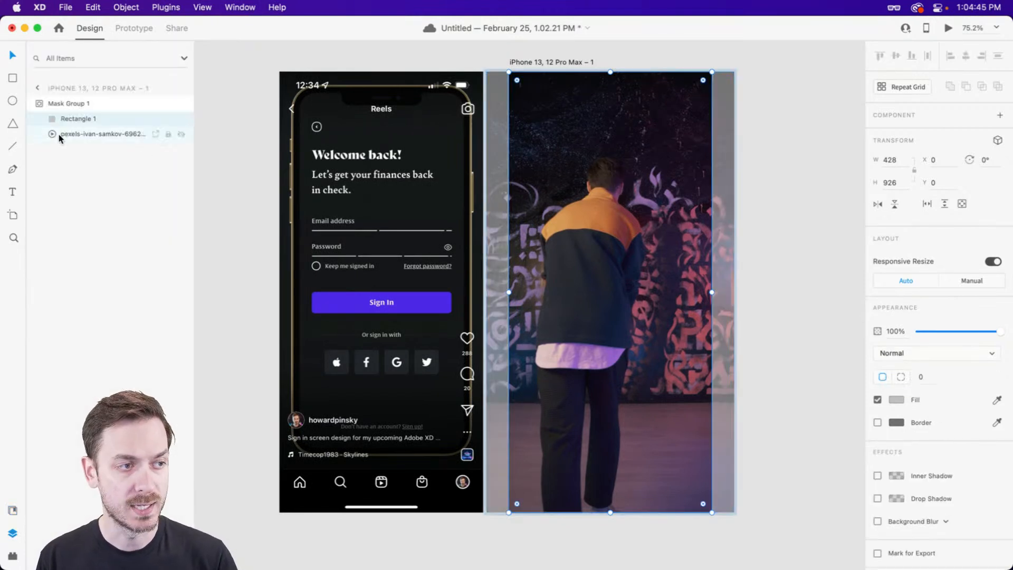
left_click(80, 134)
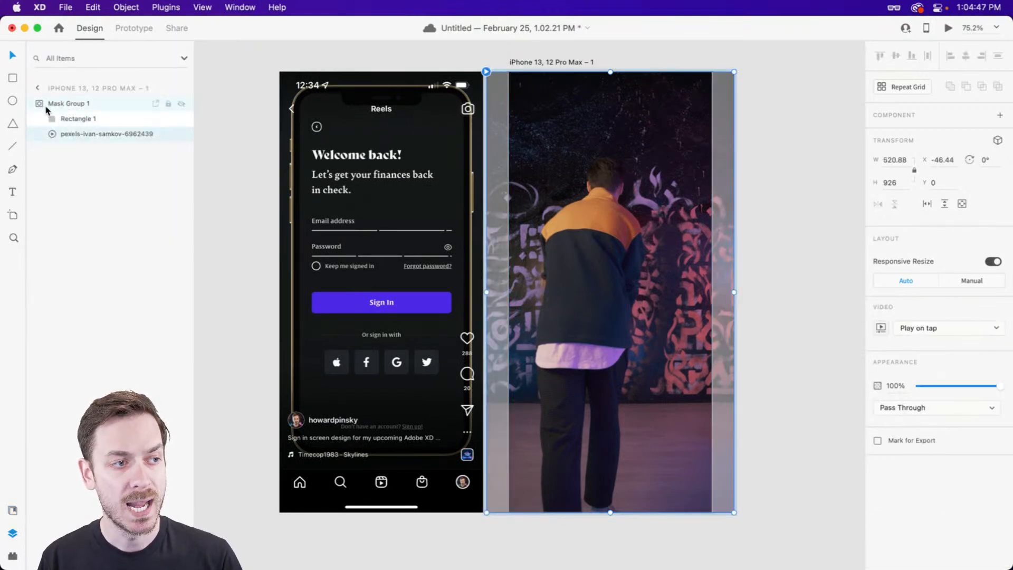
double_click(67, 104)
type("Video 1")
key("Return")
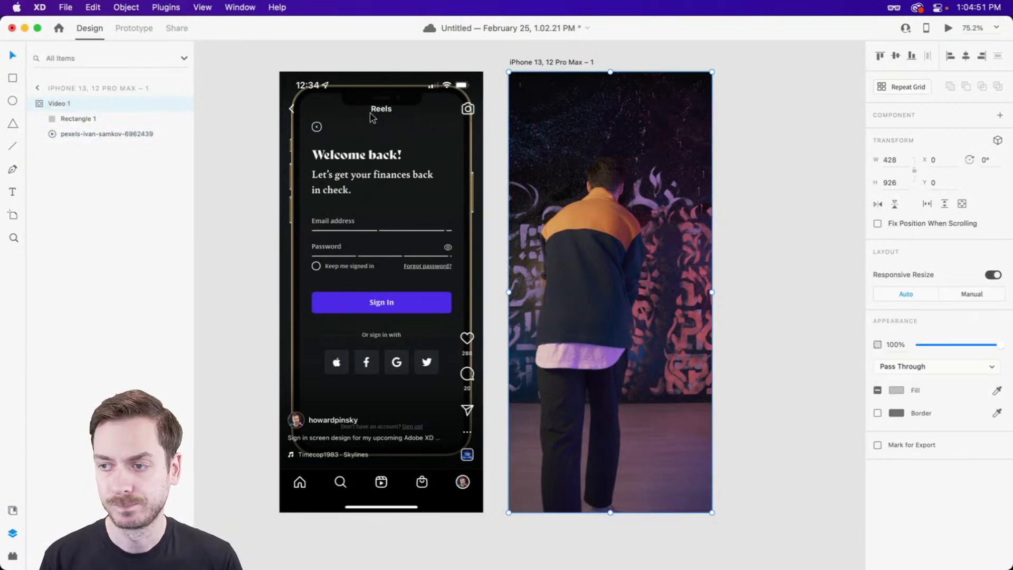
- Set the video inside the Video 1 group to play automatically
left_click(95, 134)
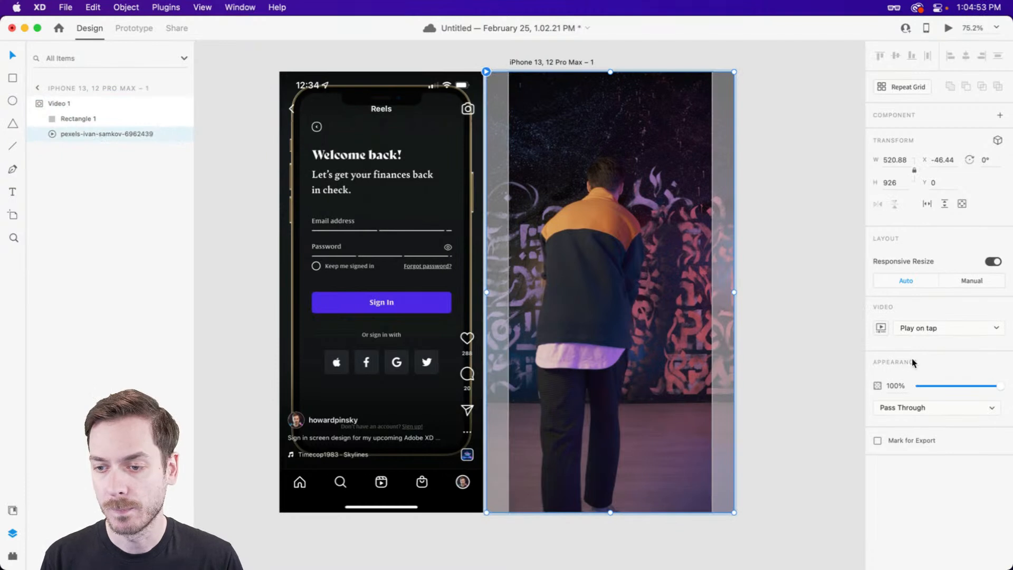
left_click(960, 327)
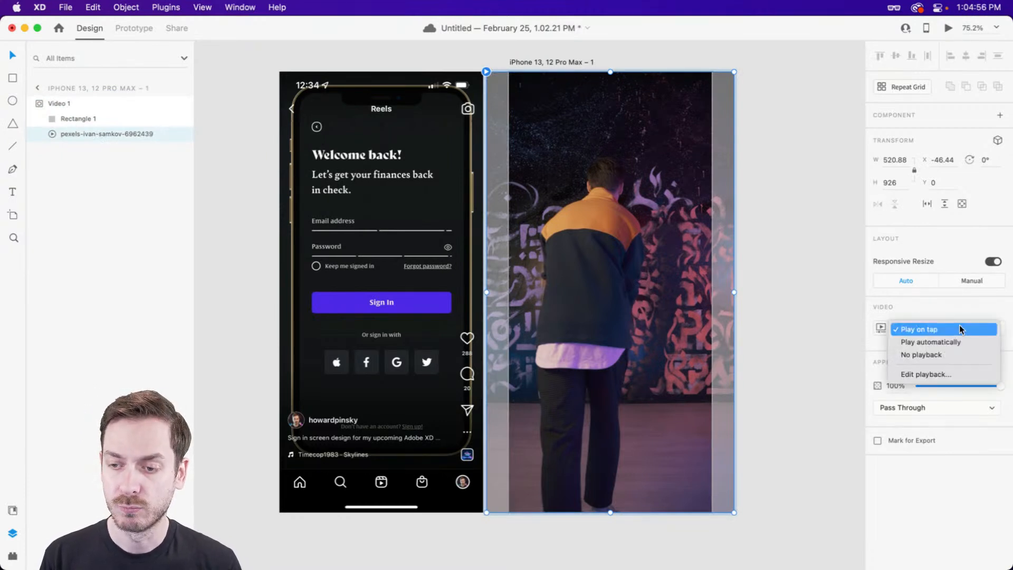
left_click(982, 342)
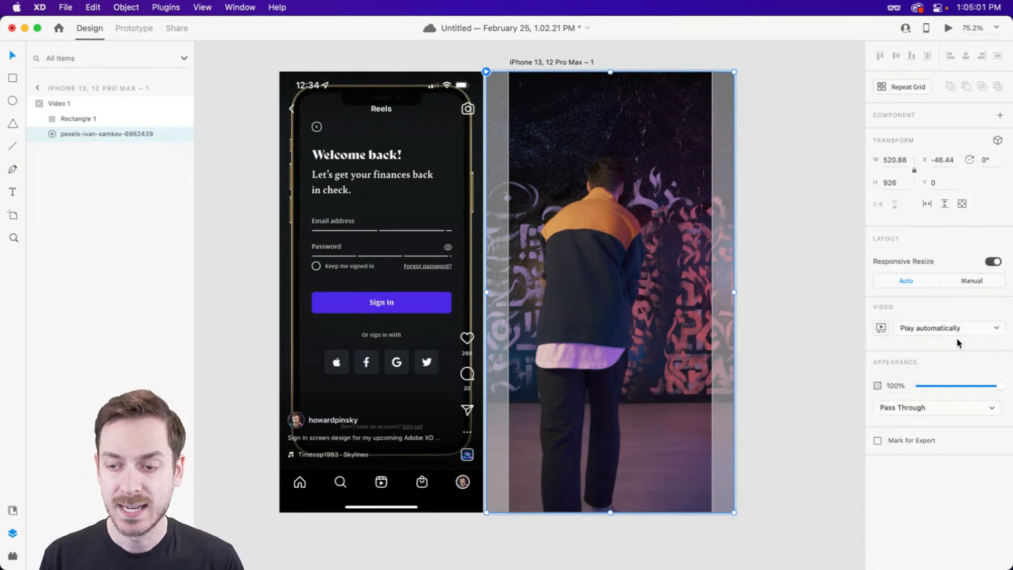
left_click(883, 327)
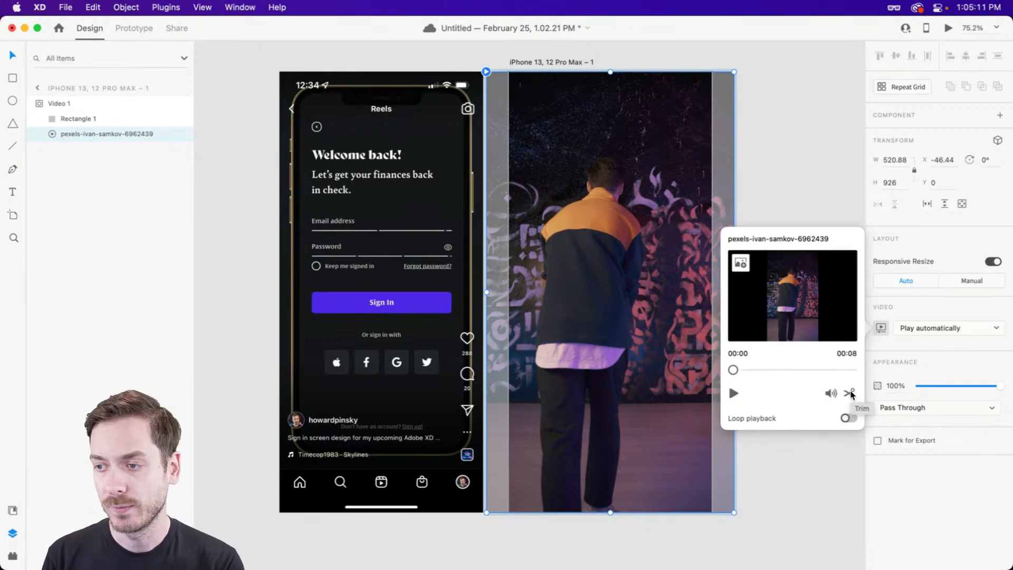
left_click(847, 419)
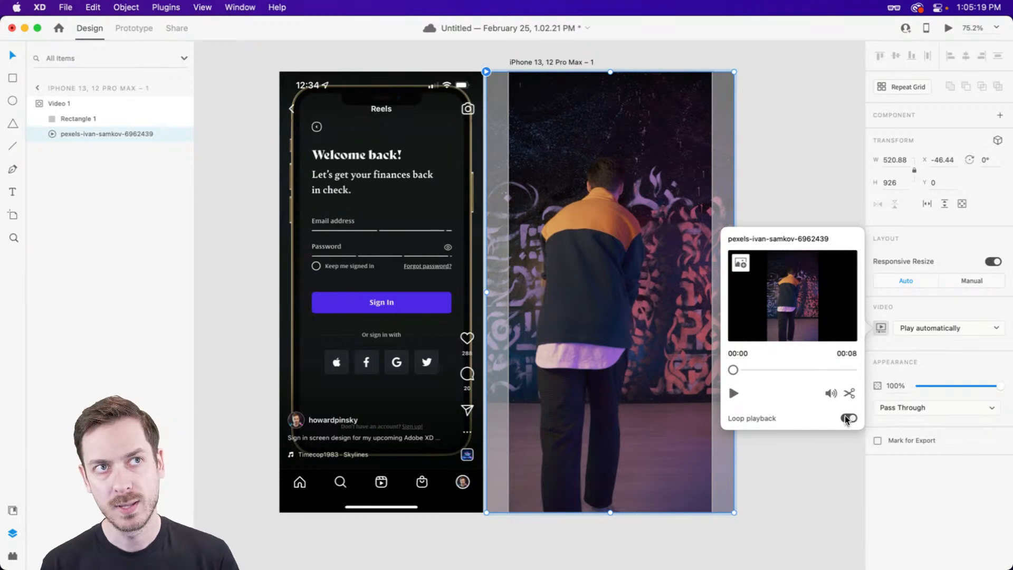
left_click(845, 416)
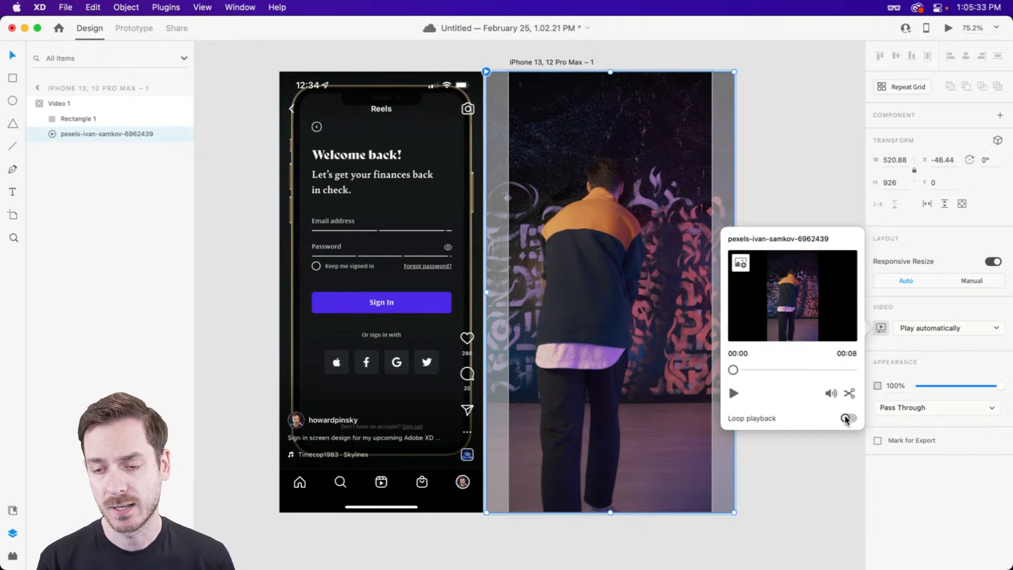
left_click(923, 479)
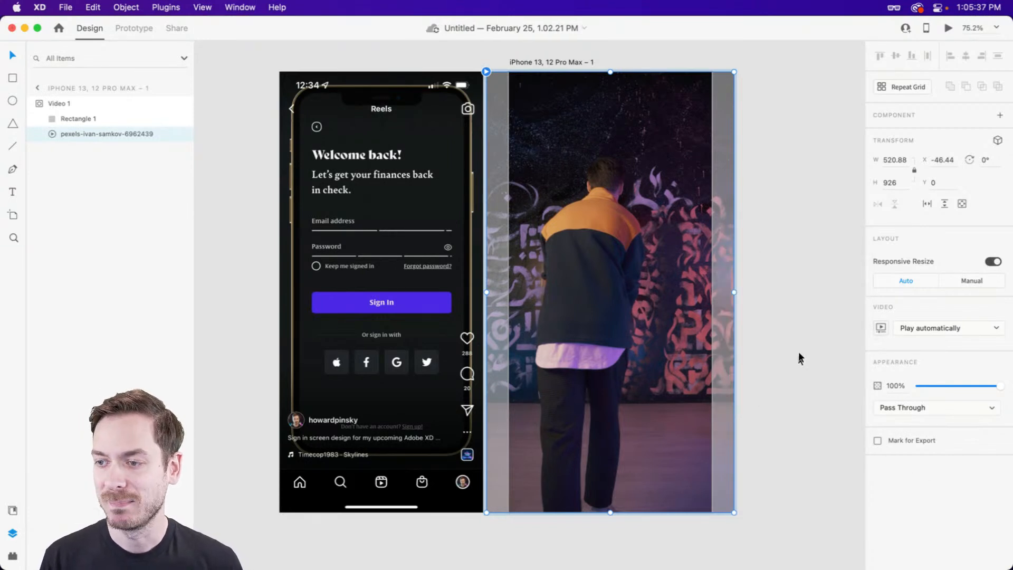
left_click(779, 191)
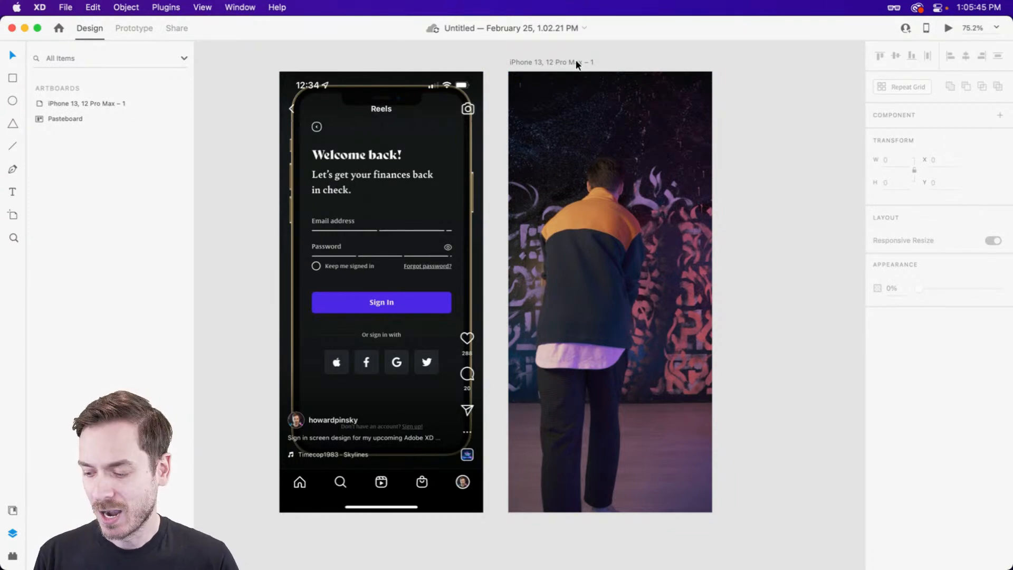
left_click(513, 310)
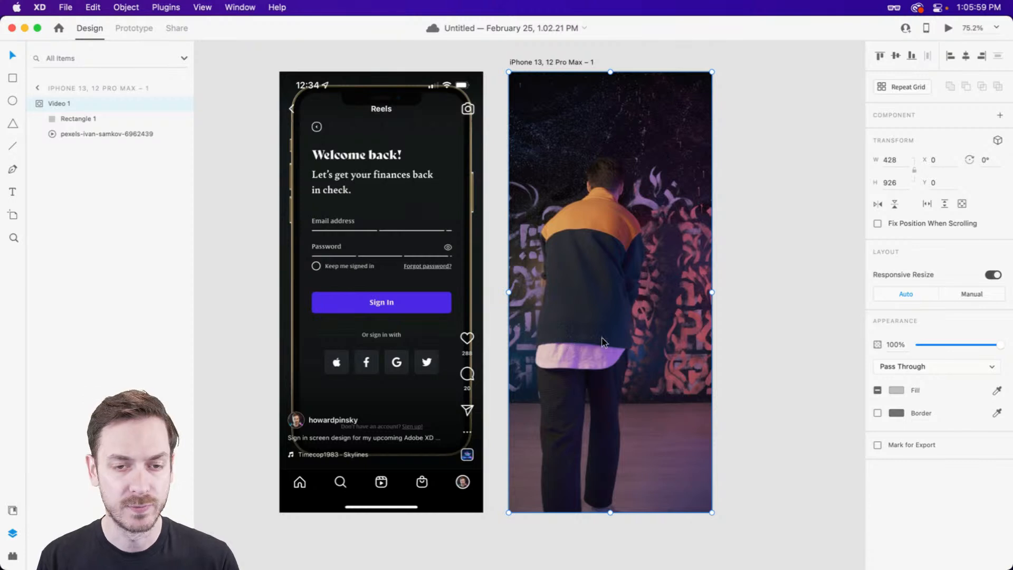
left_click(68, 119)
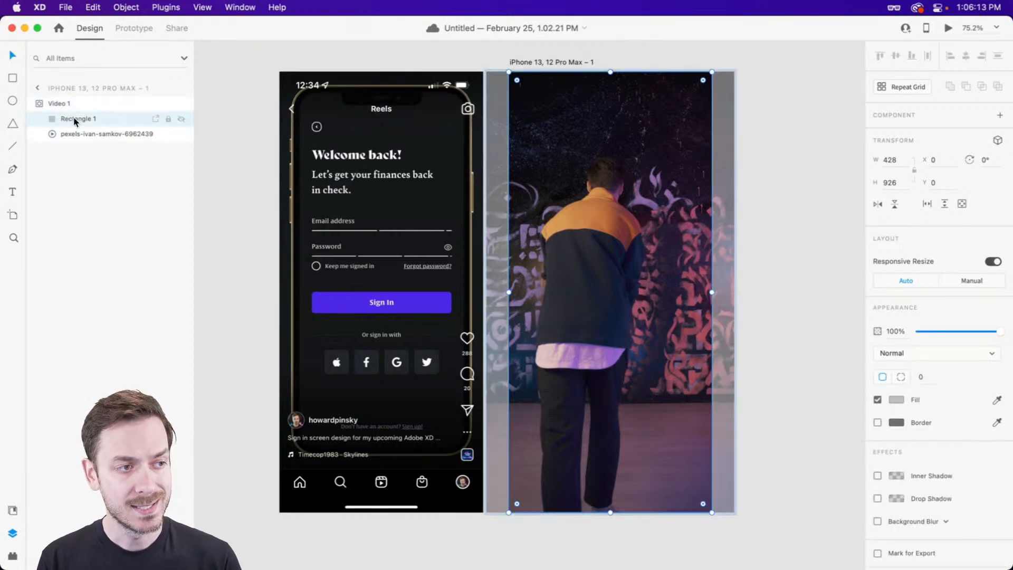
- Search the Icons 4 Design plugin for a heart icon
scroll(640, 363, "up", 5)
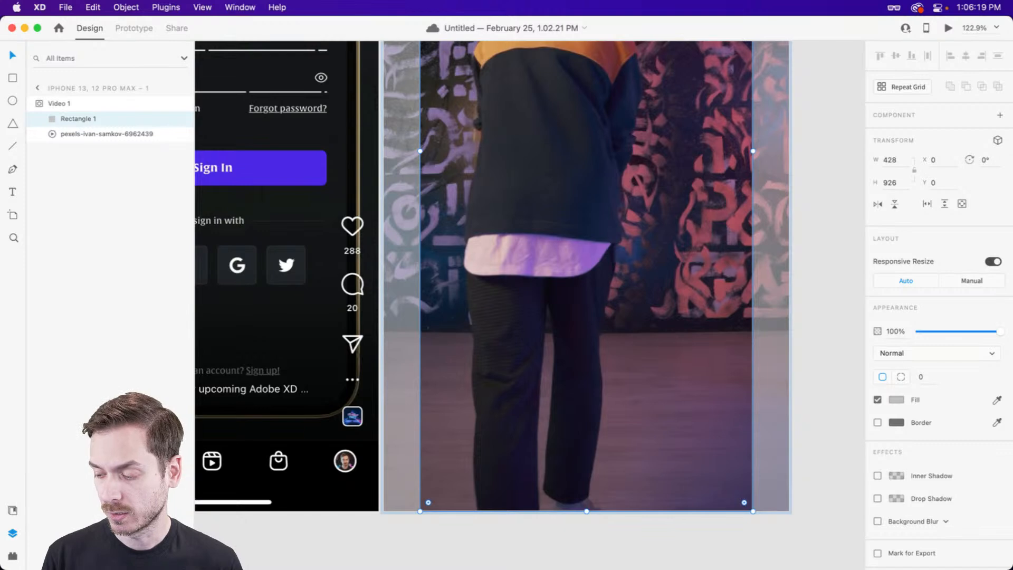
key("super+Tab")
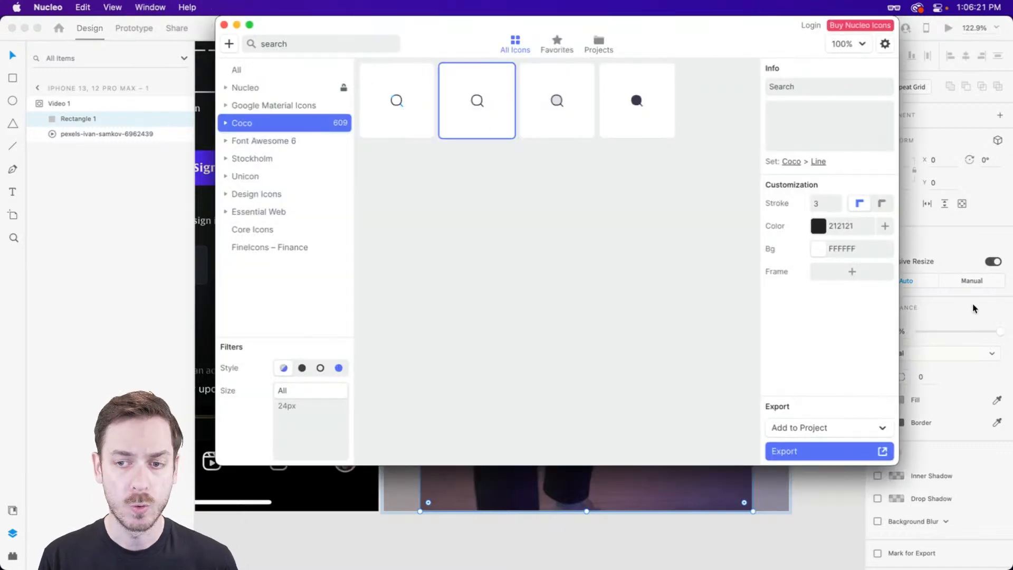
left_click(933, 238)
key("super+alt+p")
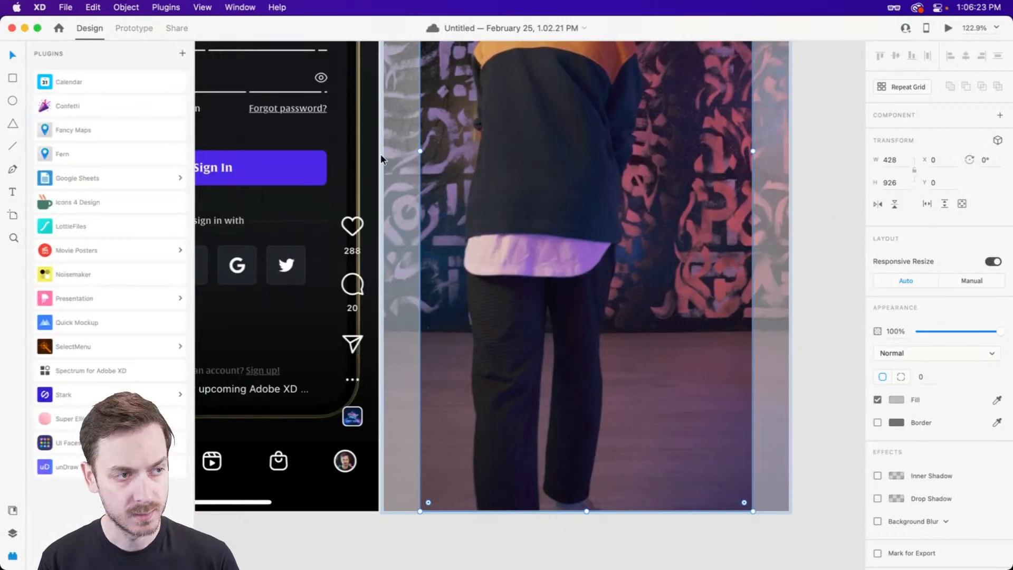
left_click(78, 201)
left_click(74, 123)
type("heart")
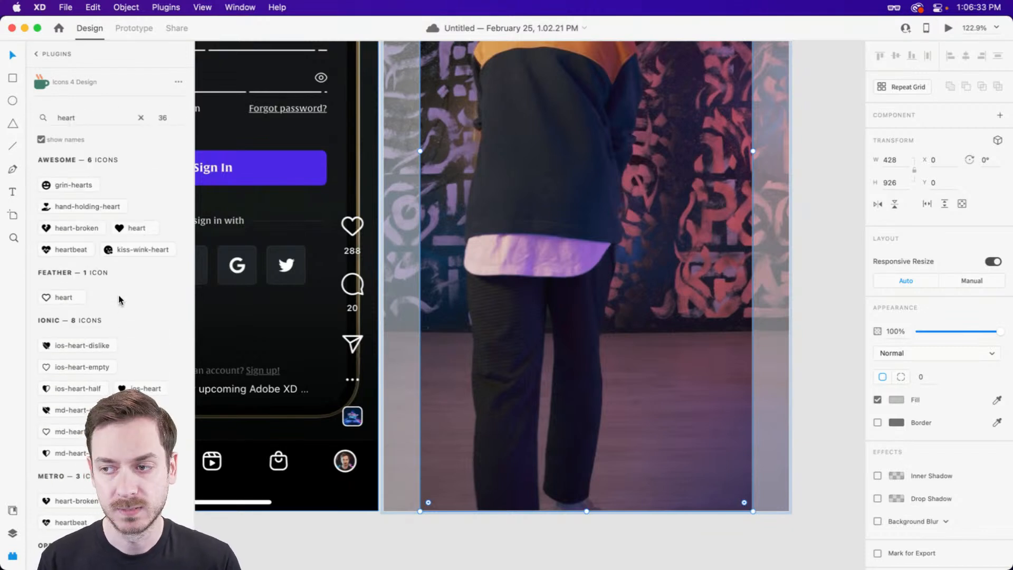
- Draw a triangle about 36 × 32 over the graffiti wall in the video and remove its border
key("y")
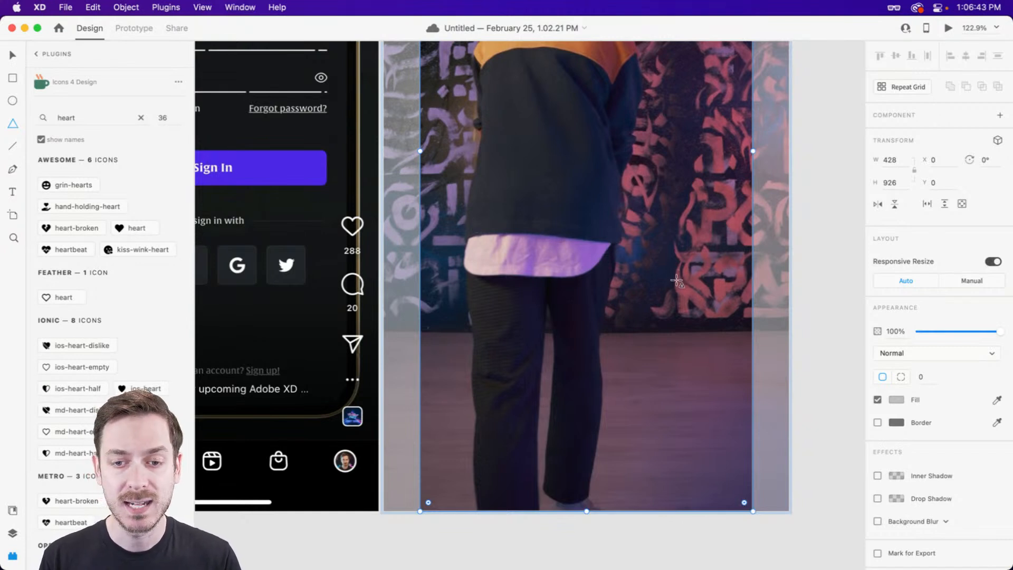
left_click_drag(686, 264, 721, 289)
scroll(720, 285, "up", 5)
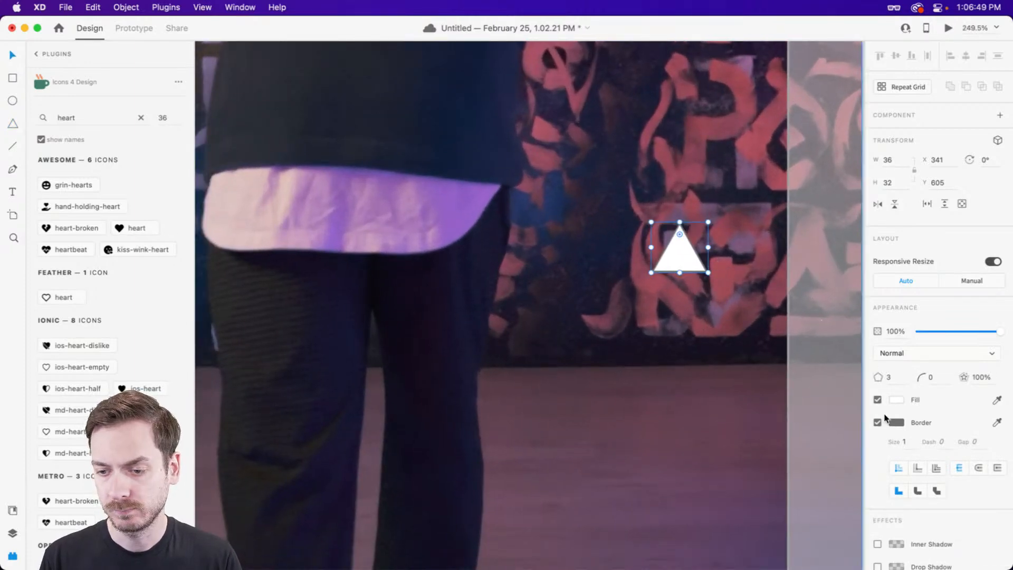
left_click(877, 422)
- Turn the triangle into a heart by entering <3 as its corner count
left_click(892, 377)
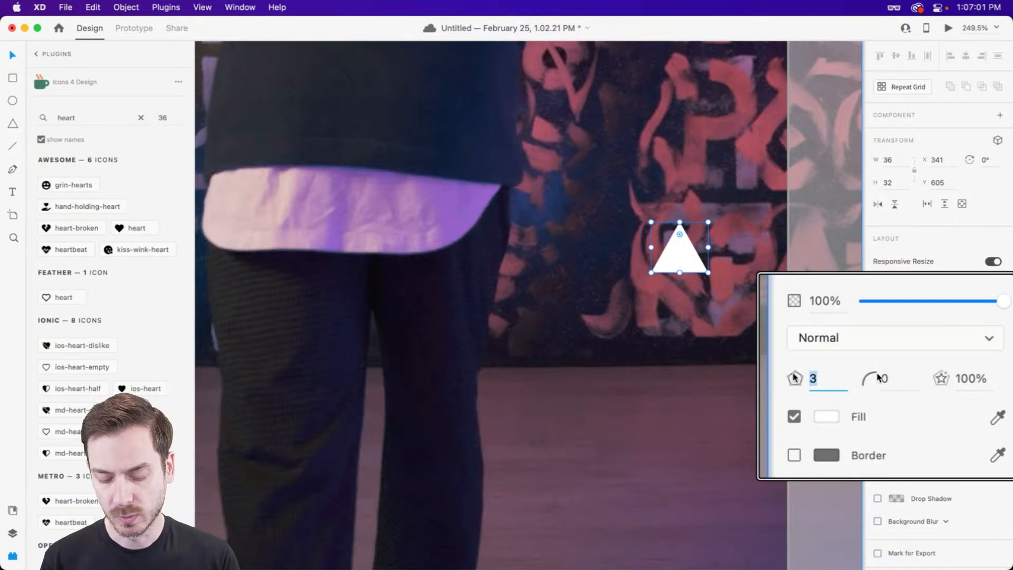
type("<3")
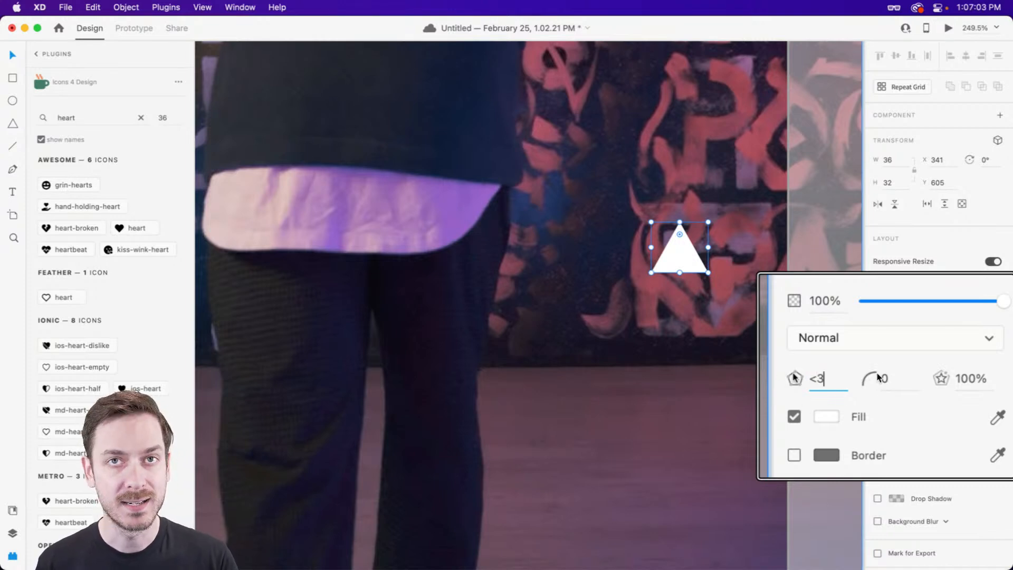
key("Return")
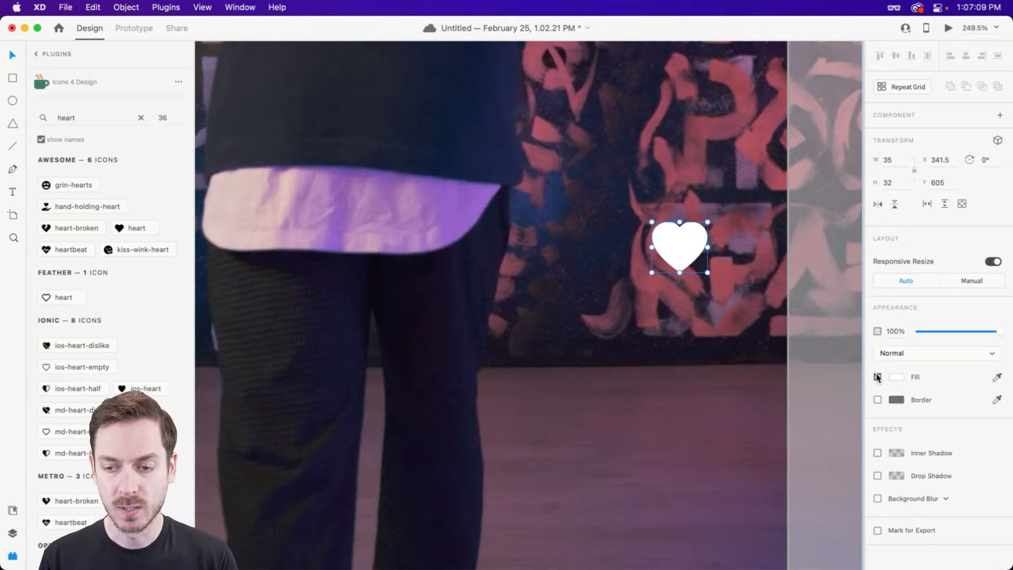
- Remove the heart's fill and give it a white border of size 3
left_click(877, 377)
left_click(896, 400)
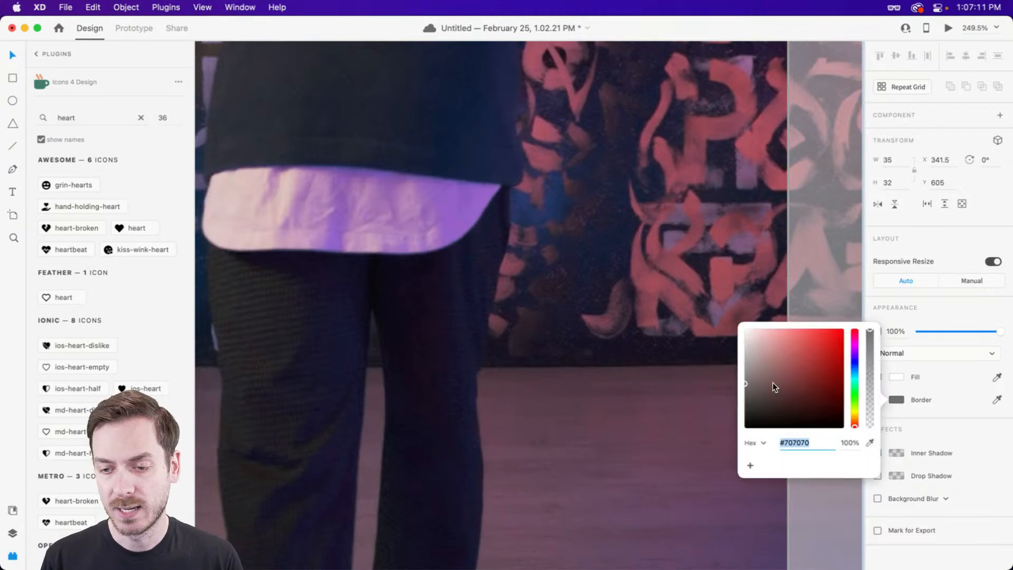
left_click(910, 424)
key("Up")
key("Up")
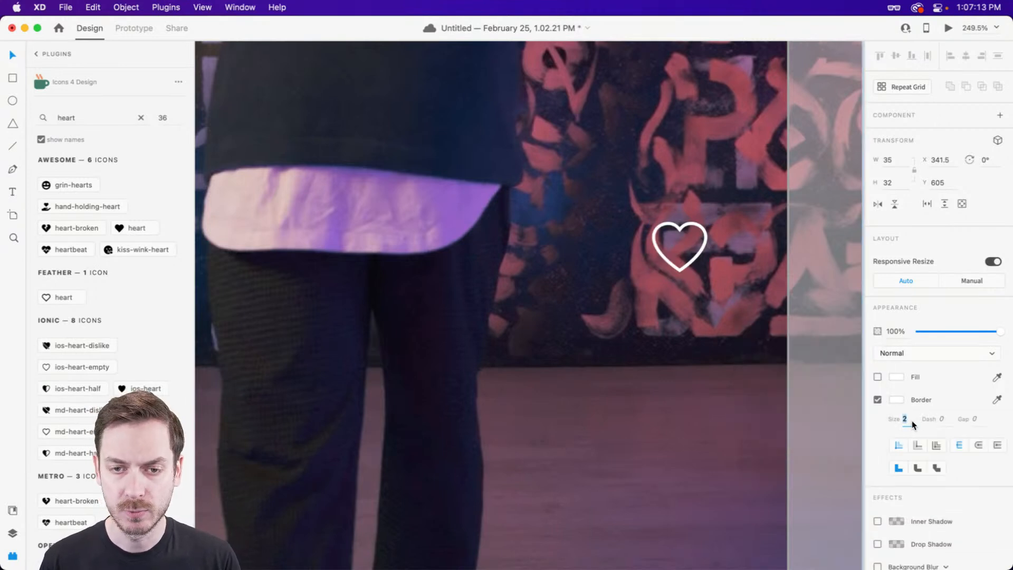
- Give the heart's border round caps, trying a round join before choosing the miter join
left_click(975, 442)
left_click(918, 468)
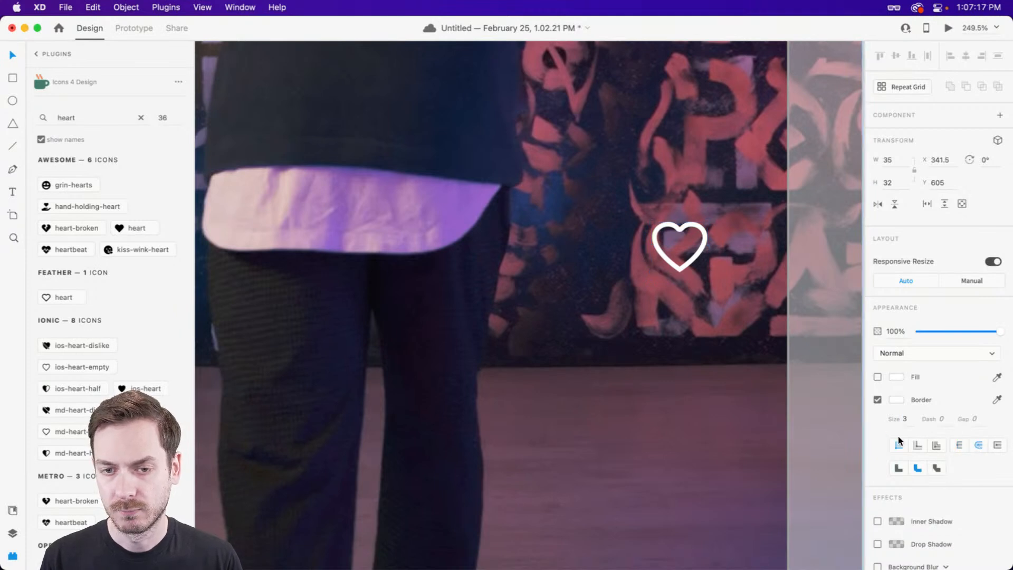
left_click(898, 468)
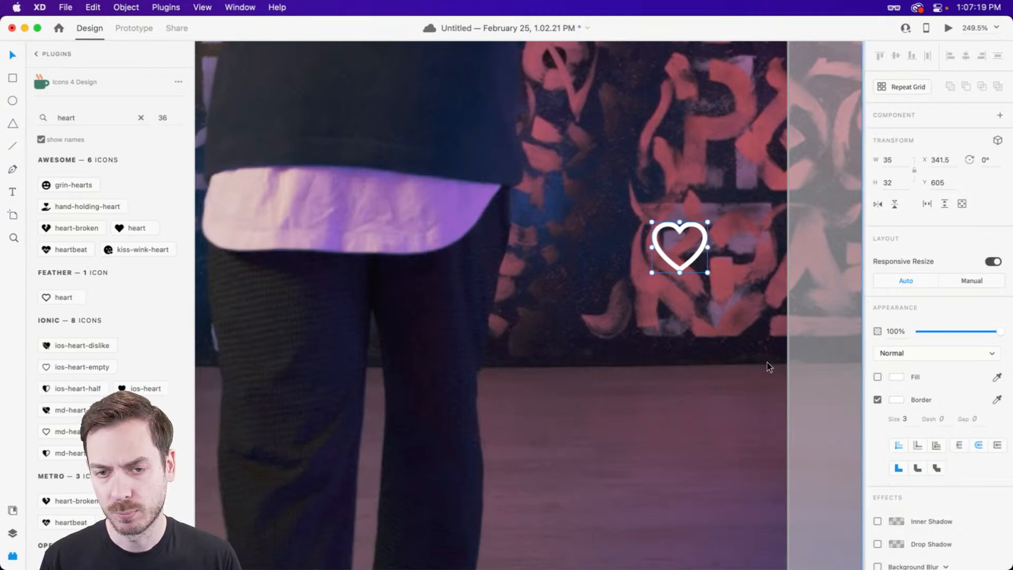
- Move the heart closer to the video's right edge, at X 365.5 and Y 618
key("super+Return")
key("super+w")
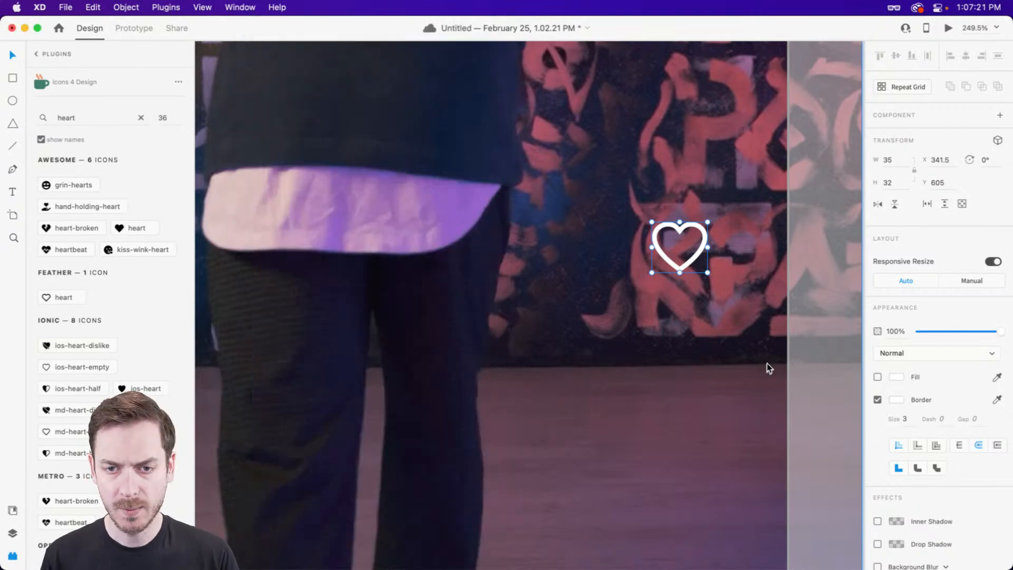
scroll(671, 310, "down", 6)
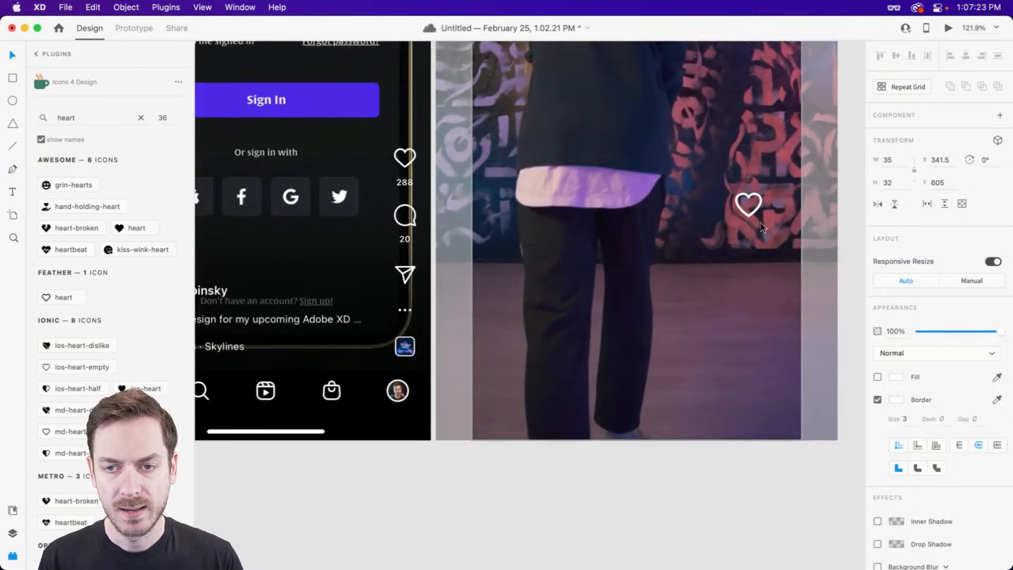
left_click_drag(759, 198, 771, 204)
left_click_drag(777, 207, 776, 206)
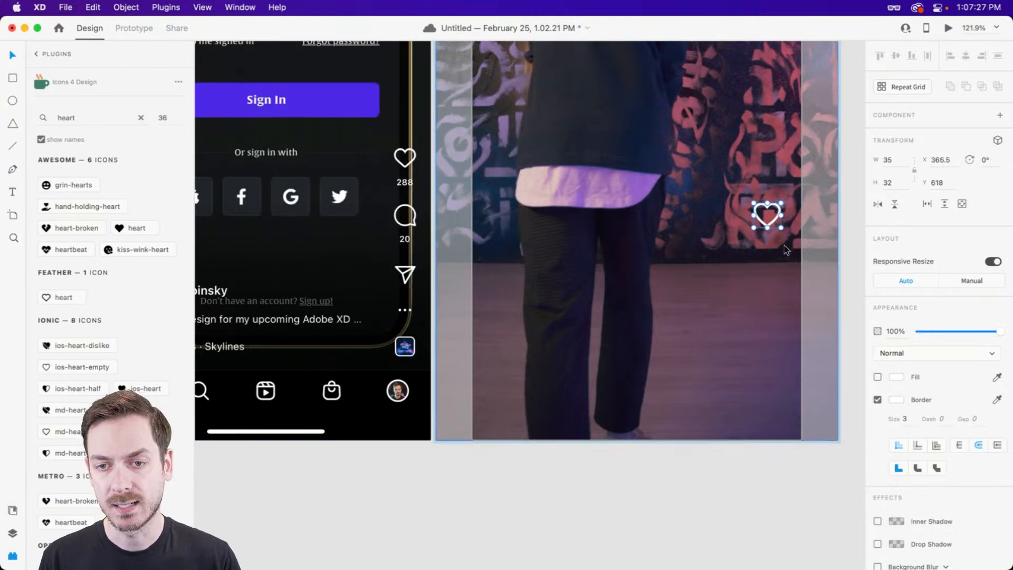
- Add the text 288 below the heart and set its fill to white
type("t")
type("88")
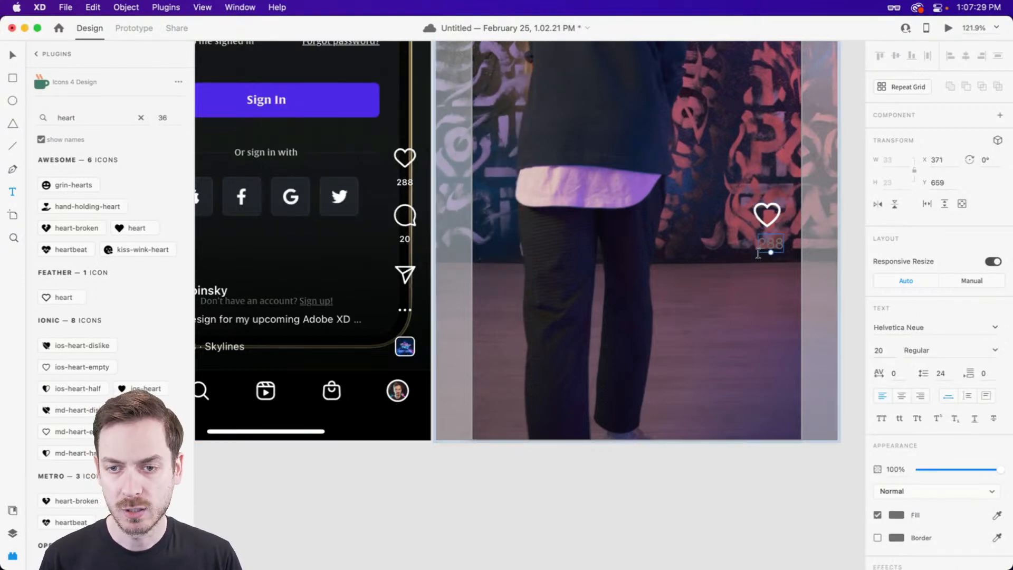
left_click(896, 515)
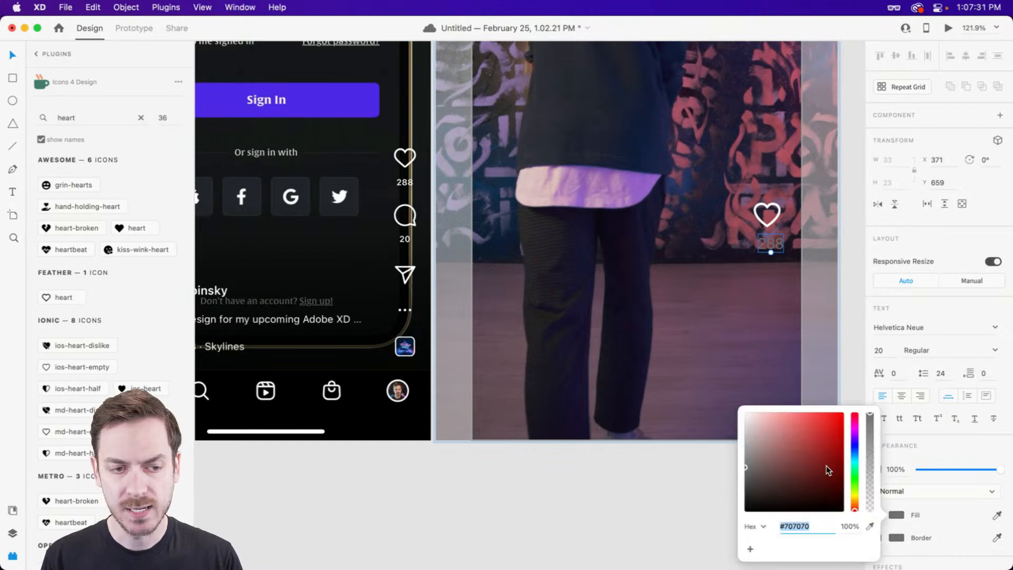
left_click(969, 232)
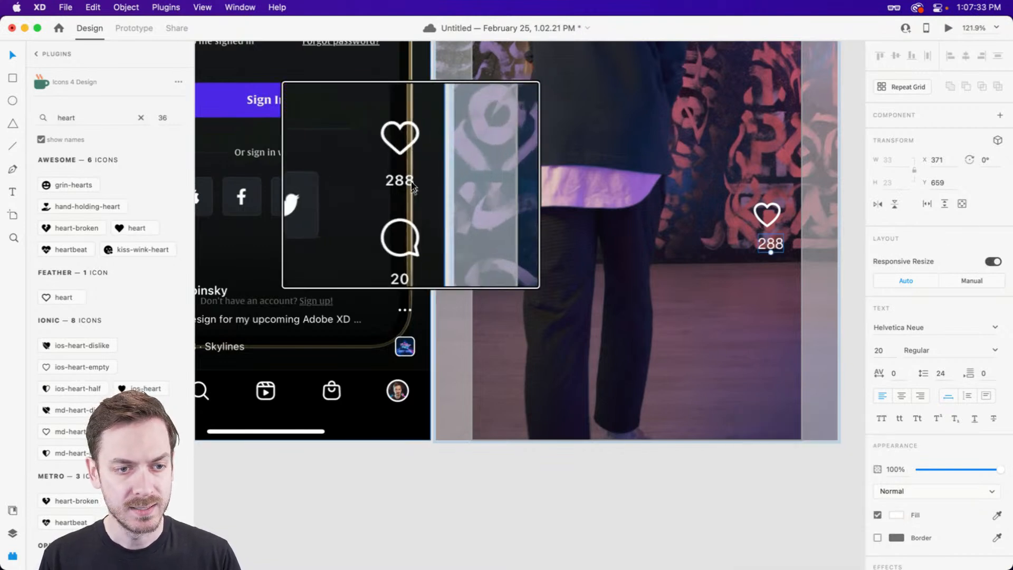
- Reduce the 288 label to size 16 and set its font to Avenir Next
scroll(402, 182, "down", 5)
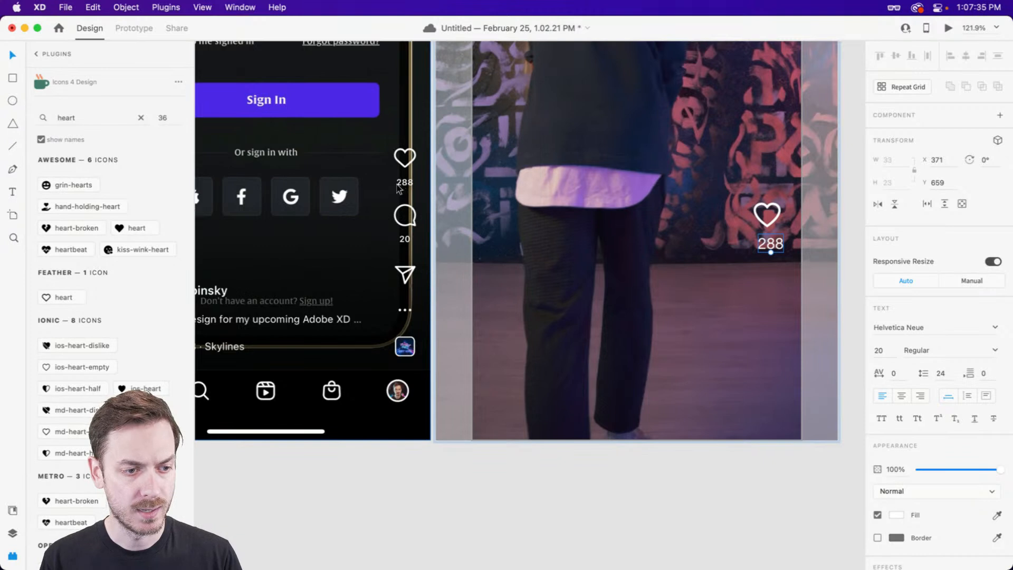
scroll(294, 305, "left", 1)
scroll(294, 309, "right", 3)
left_click_drag(734, 241, 732, 252)
left_click(903, 328)
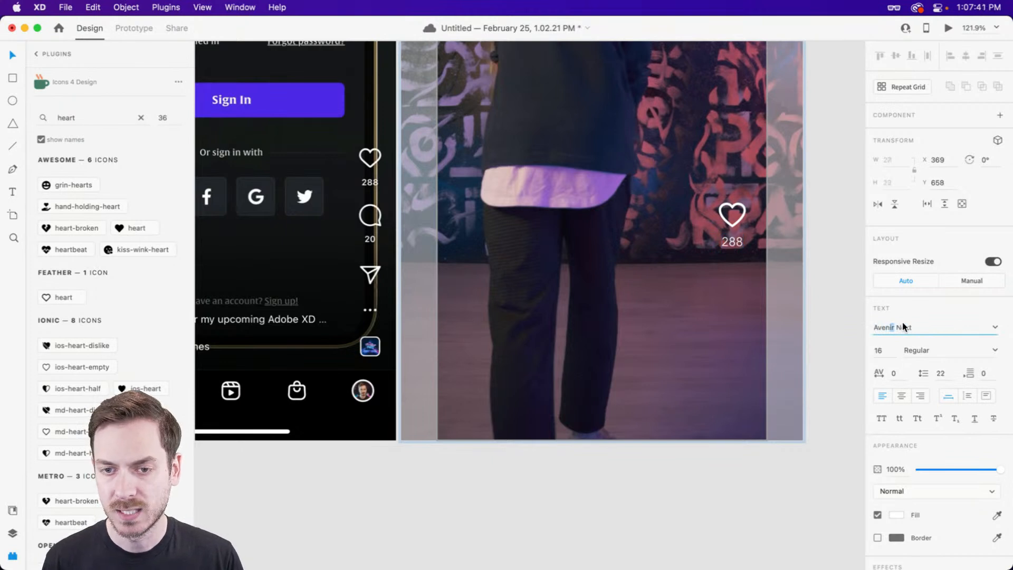
- Format the 288 label as Demi Bold, size 14, with centred alignment
left_click(996, 350)
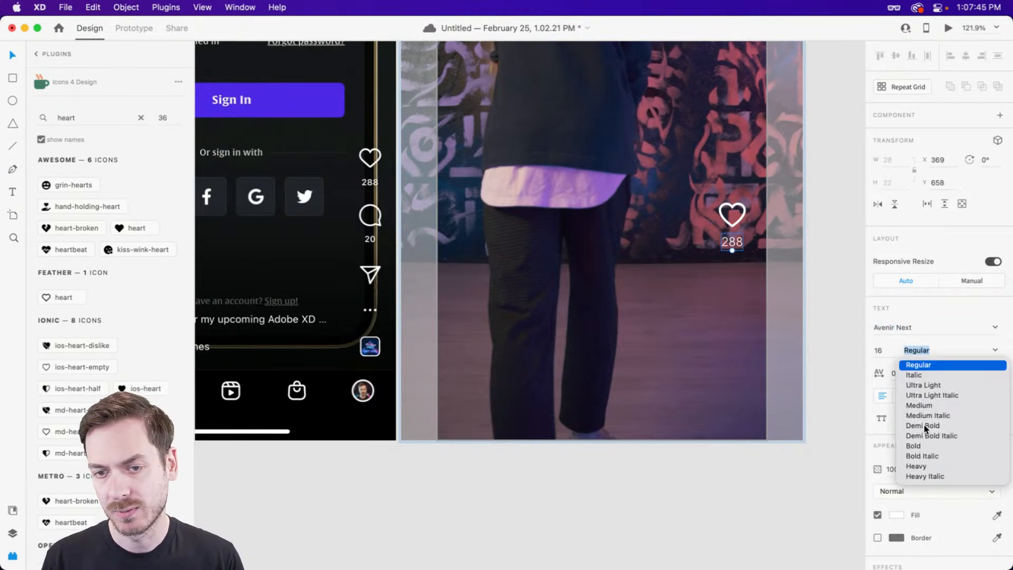
left_click(923, 425)
left_click_drag(734, 253, 735, 242)
left_click(905, 396)
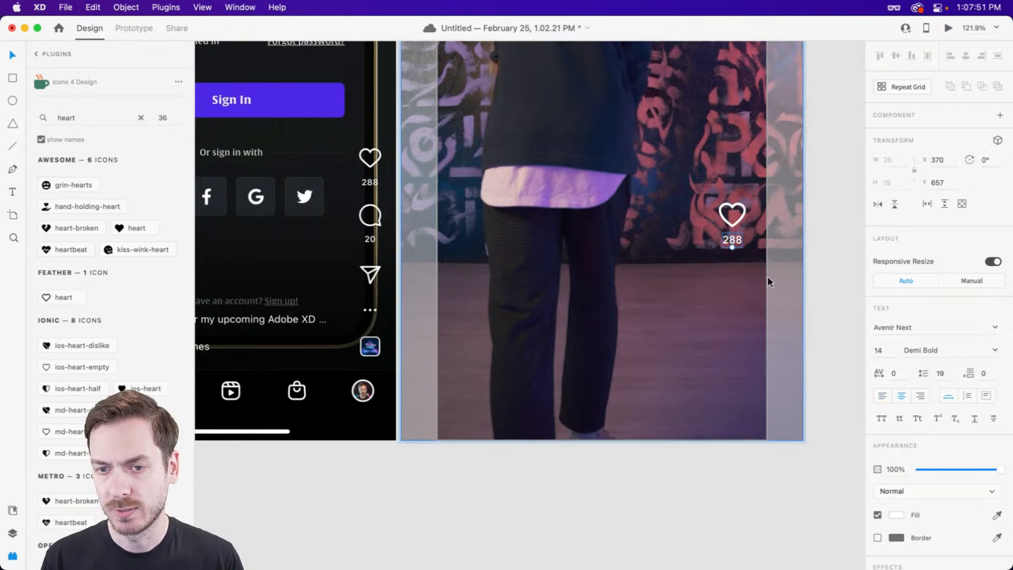
- Group the heart with its 288 label at Y 658 and rename the group Heart
left_click(741, 207)
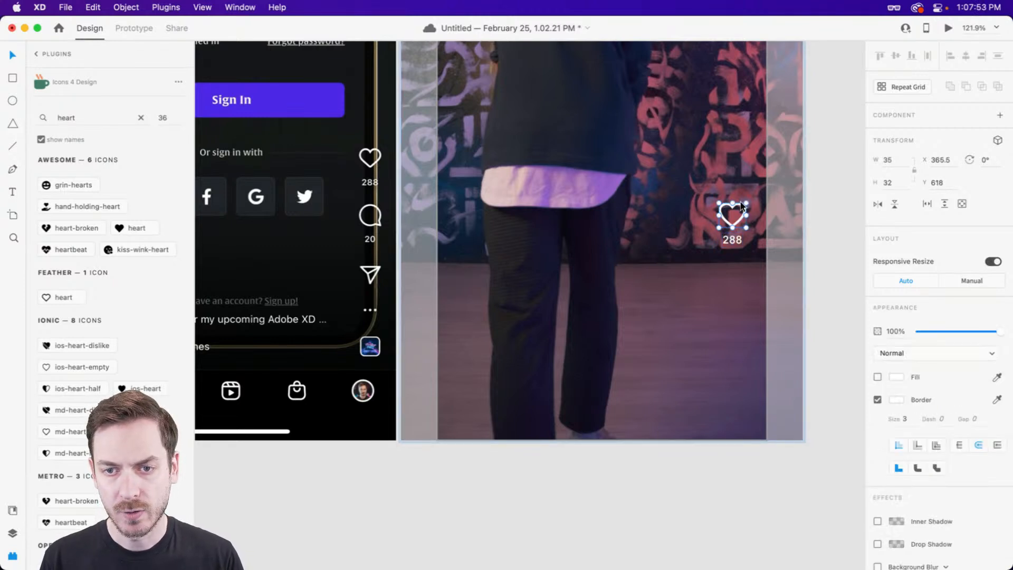
left_click(734, 241)
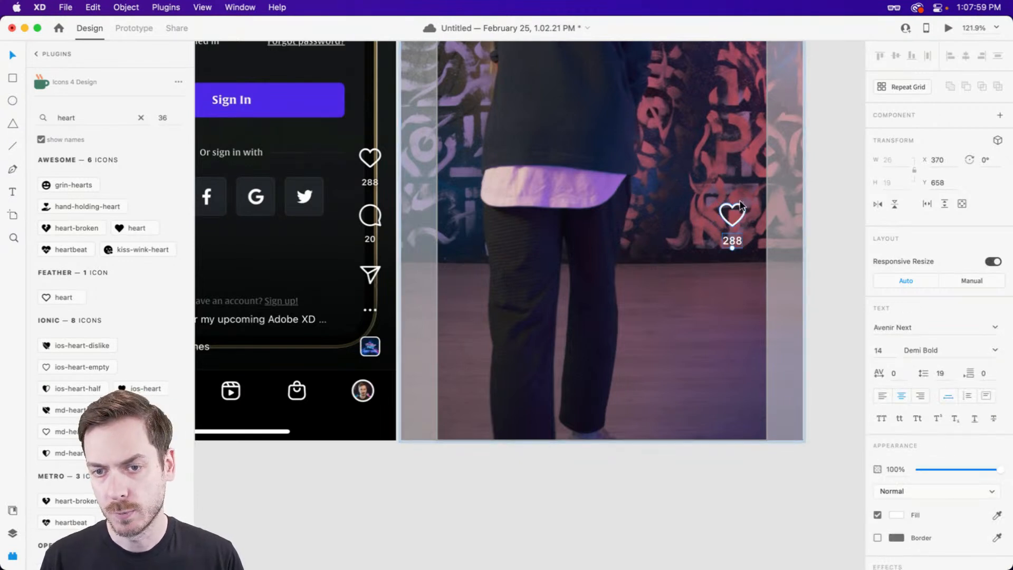
left_click(733, 212, "shift")
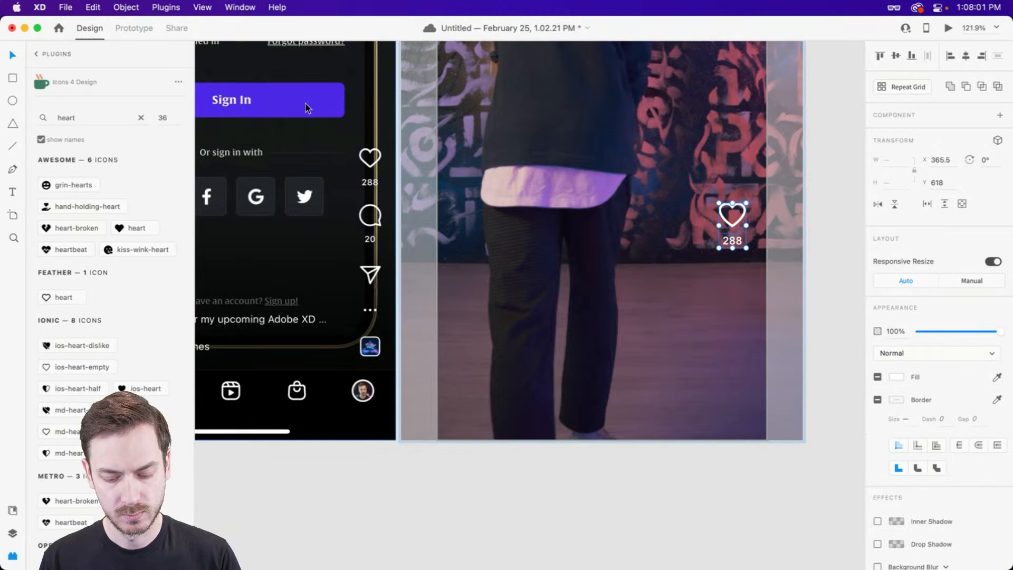
key("super+y")
key("super+g")
double_click(76, 136)
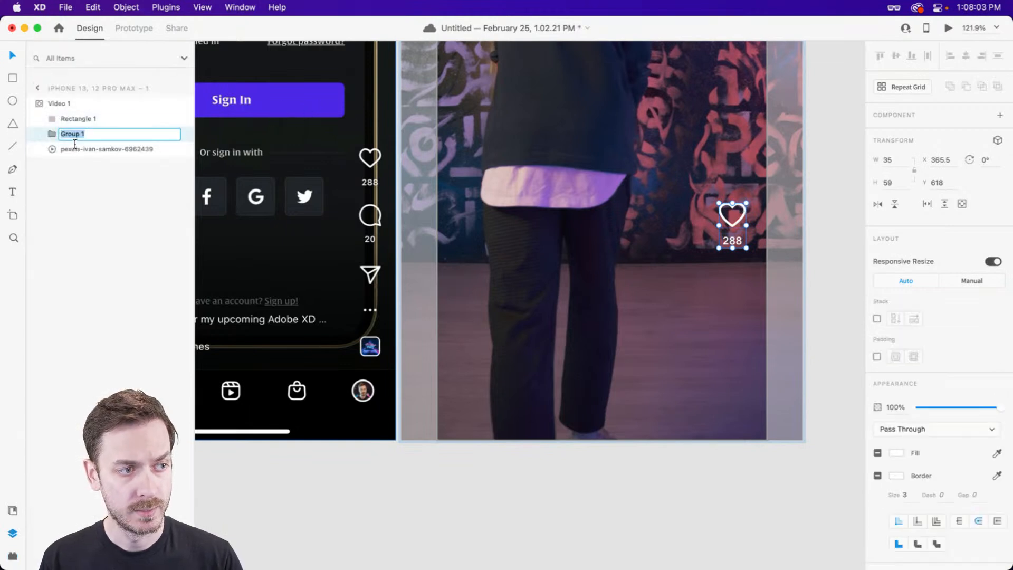
type("Heart")
key("Return")
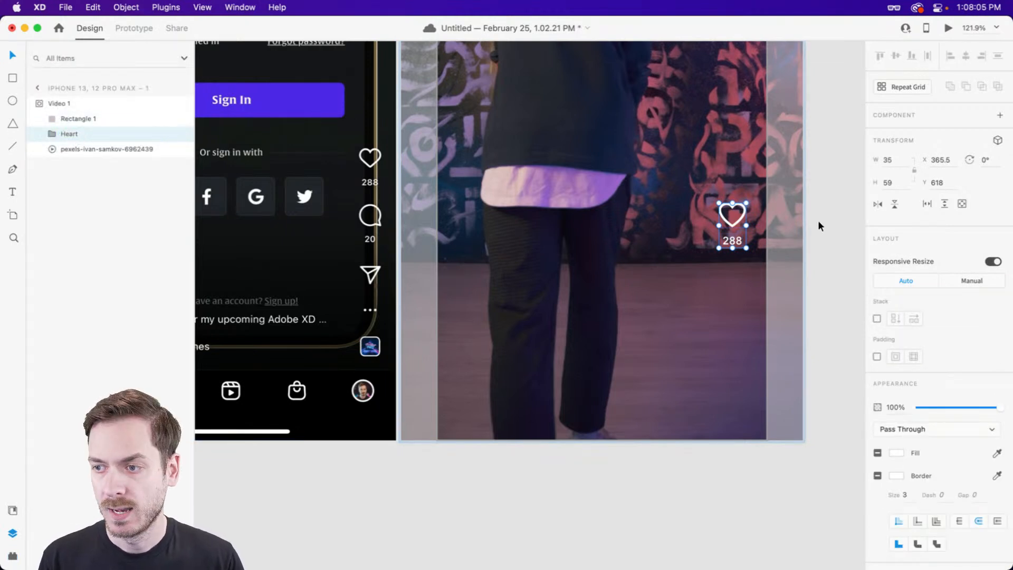
- Duplicate the Heart group directly below the original, at Y 697
left_click_drag(734, 242, 740, 303)
scroll(740, 303, "up", 5)
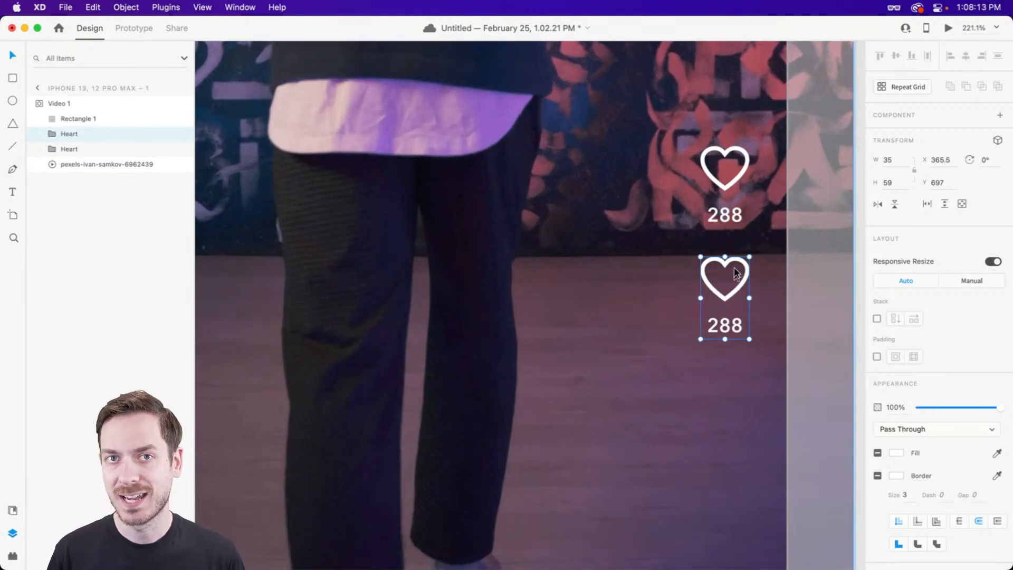
- Search the Icons 4 Design plugin for chat and look through the icons
key("super+alt+p")
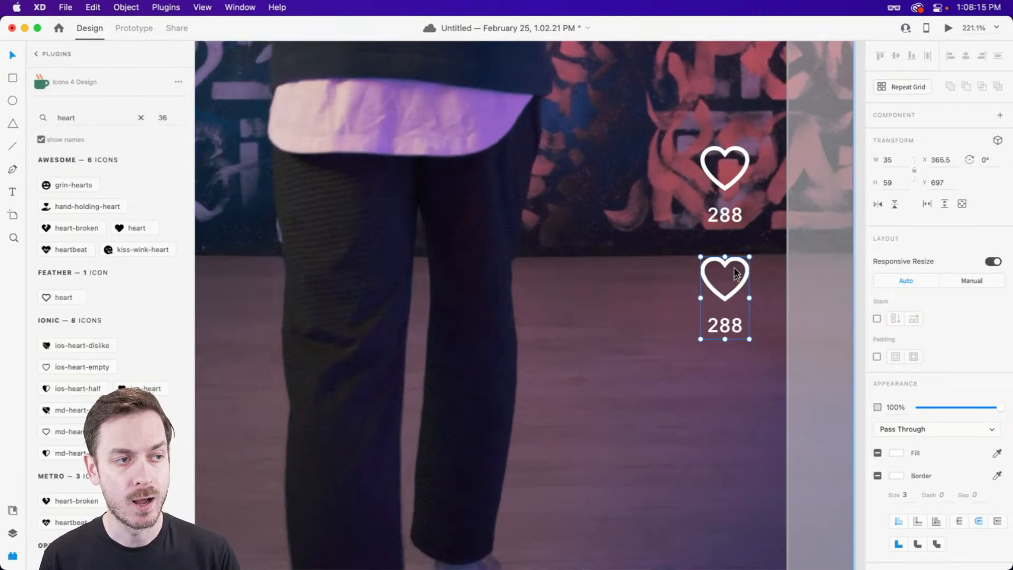
double_click(87, 118)
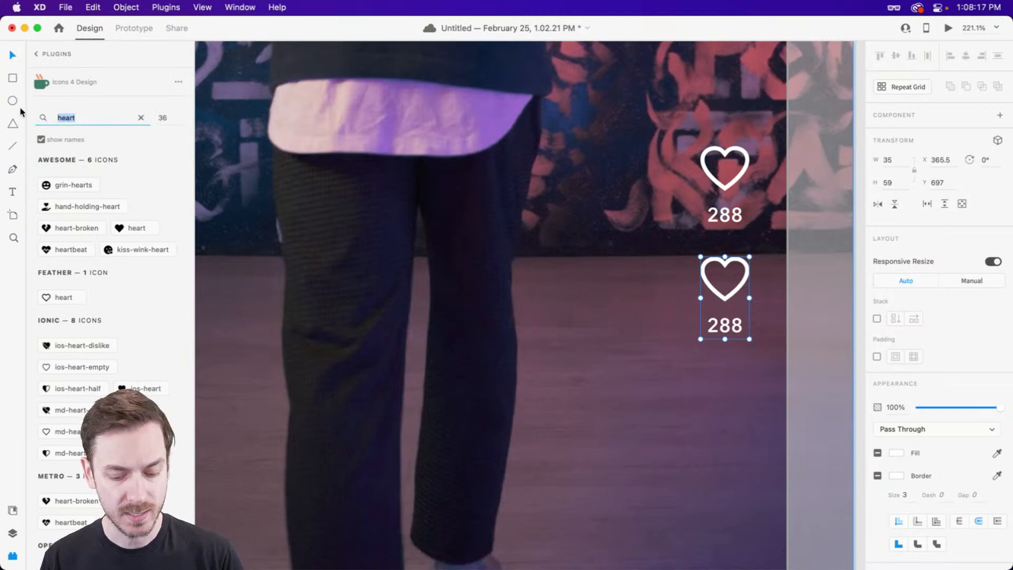
type("chat")
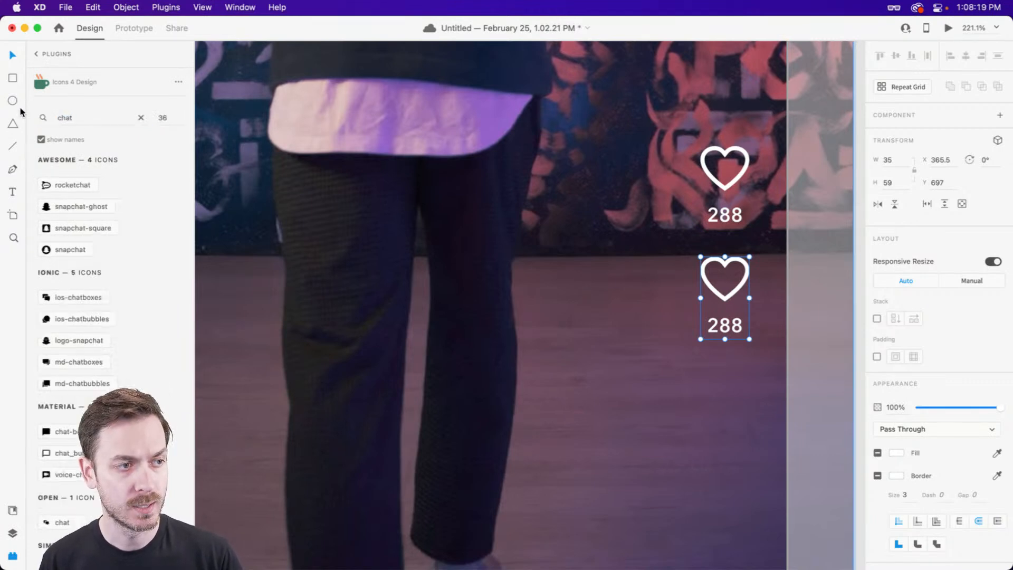
scroll(86, 312, "down", 3)
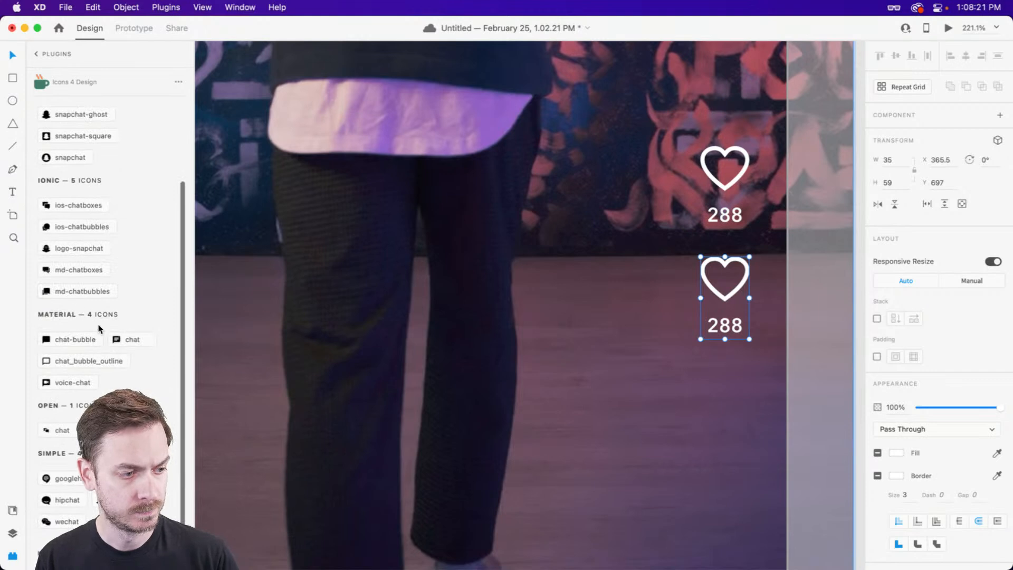
scroll(96, 321, "up", 3)
- Search the icons for message and place the message-circle icon over the lower heart, about 29 × 29 in size
double_click(84, 118)
type("message")
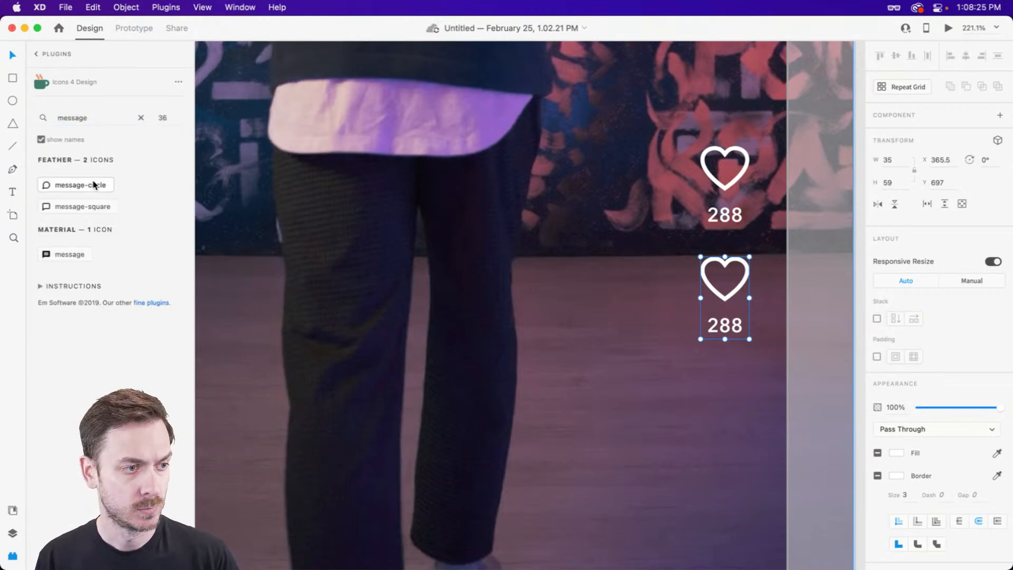
left_click_drag(91, 186, 746, 259)
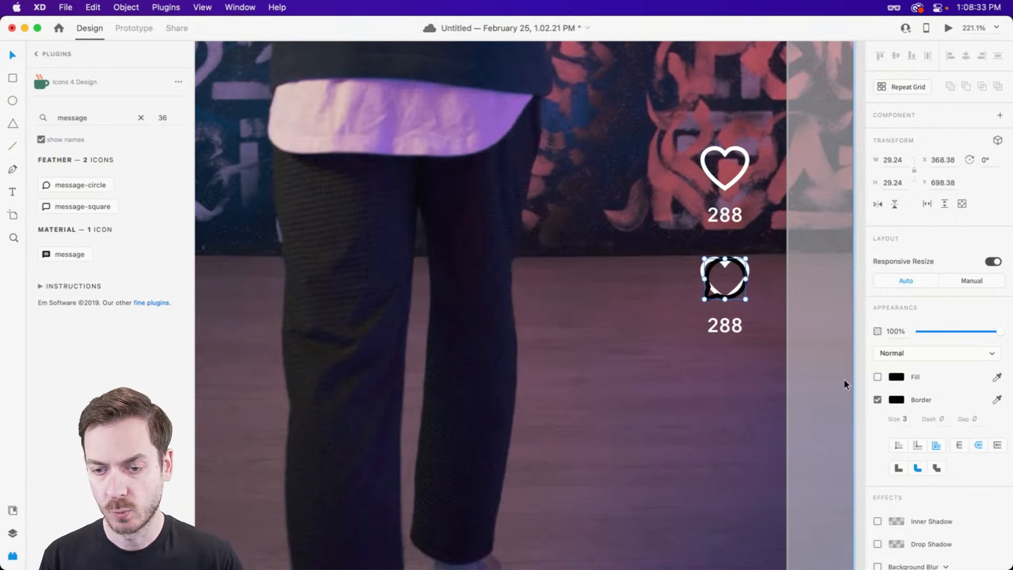
- Set the message-circle icon's border color to white (#FFFFFF)
left_click(897, 400)
type("ffffff")
key("Return")
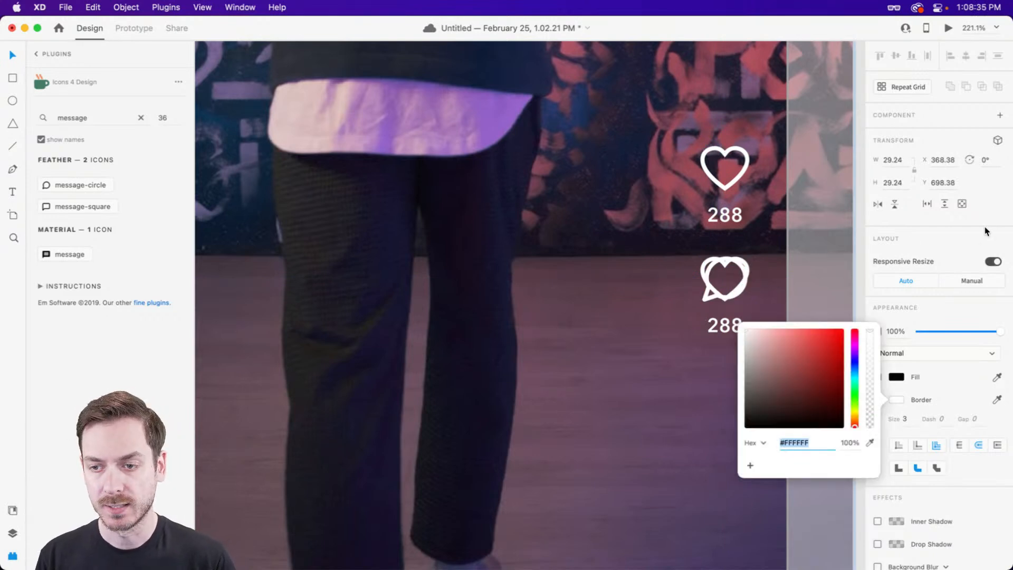
- Move the message-circle icon into the lower Heart group above its 288 label and delete the heart path from that group
key("super+y")
left_click(63, 150)
left_click(77, 164)
mouse_move(90, 135)
left_mouse_down()
mouse_move(87, 153)
mouse_move(69, 150)
mouse_move(88, 134)
mouse_move(84, 150)
left_mouse_up()
left_click(89, 131)
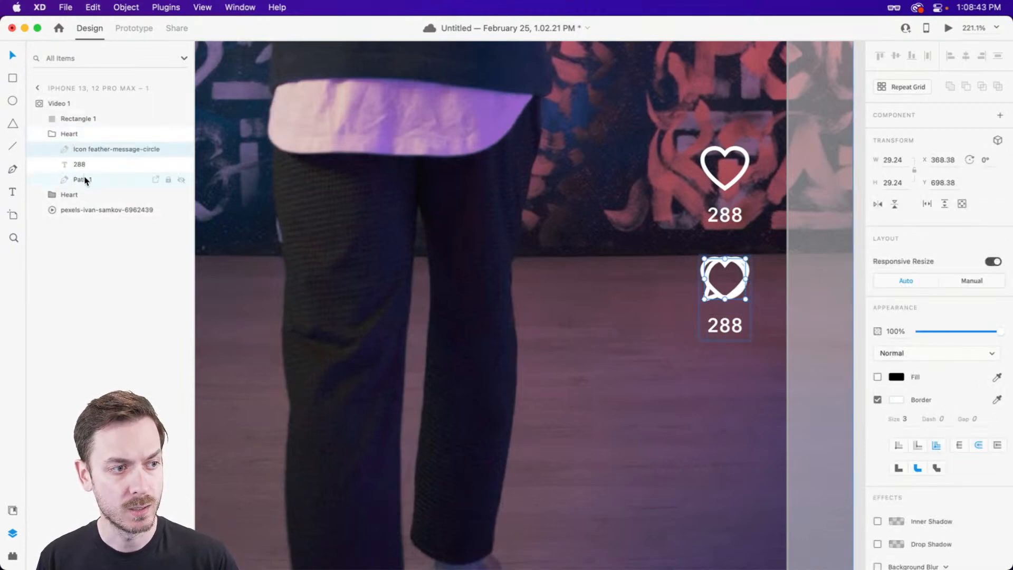
left_click(84, 180)
key("Delete")
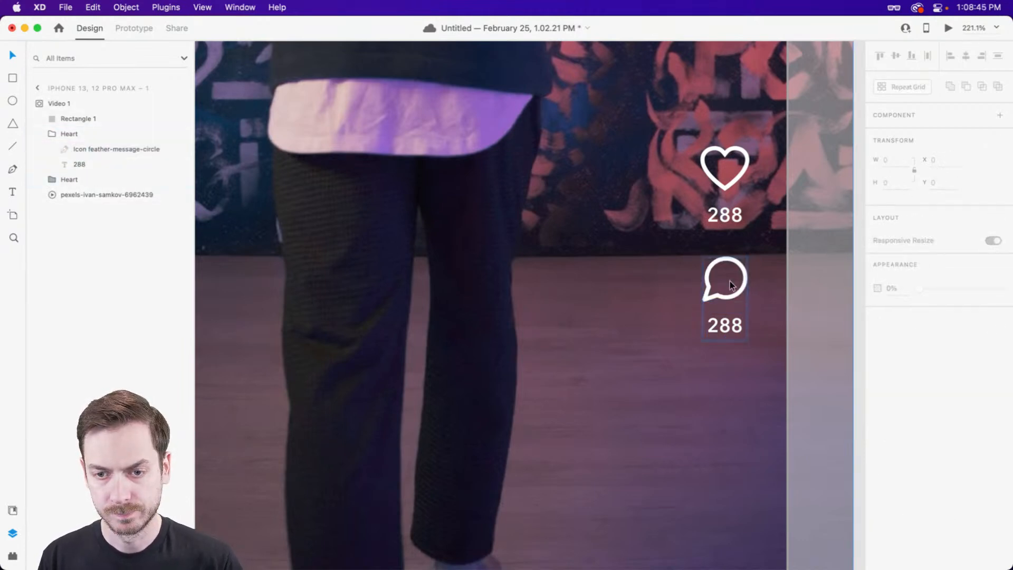
- Try slightly thinner and thicker borders on the message-circle icon, ending at size 3
left_click(731, 295)
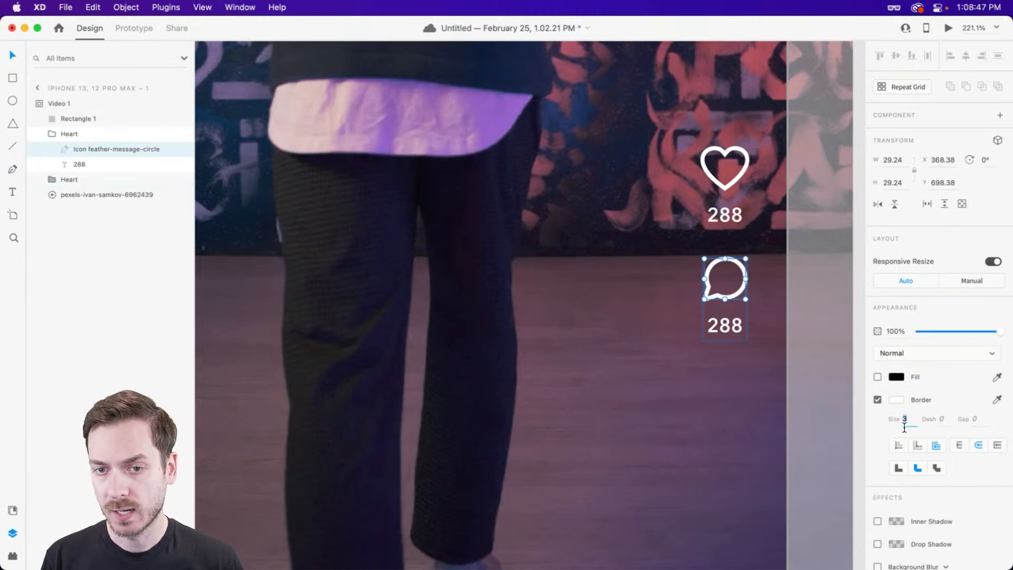
key("Down")
key("Up")
key("Up")
key("Down")
key("Return")
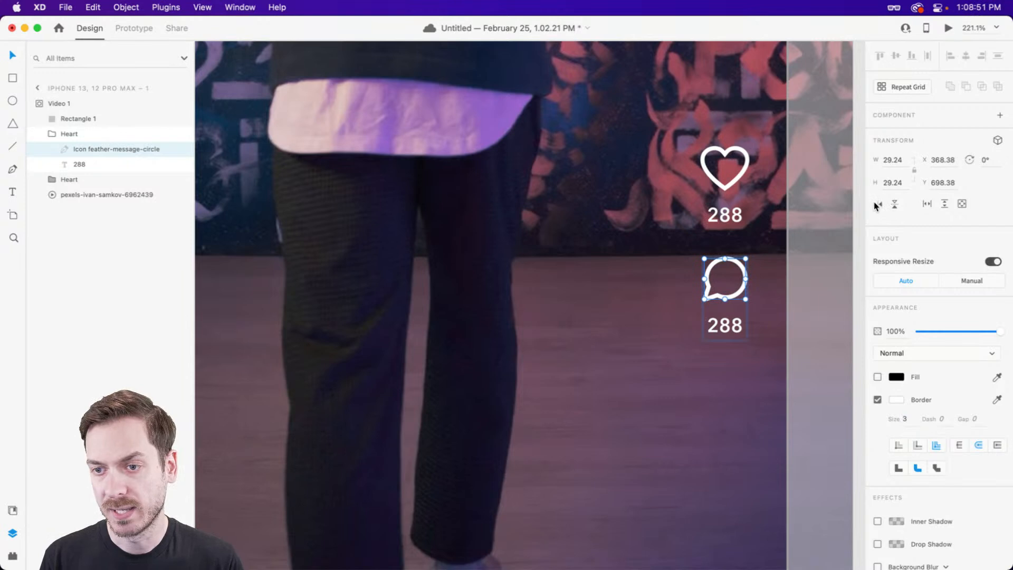
- Change the label under the message-circle icon to 20, matching the reference screen
scroll(652, 245, "left", 10)
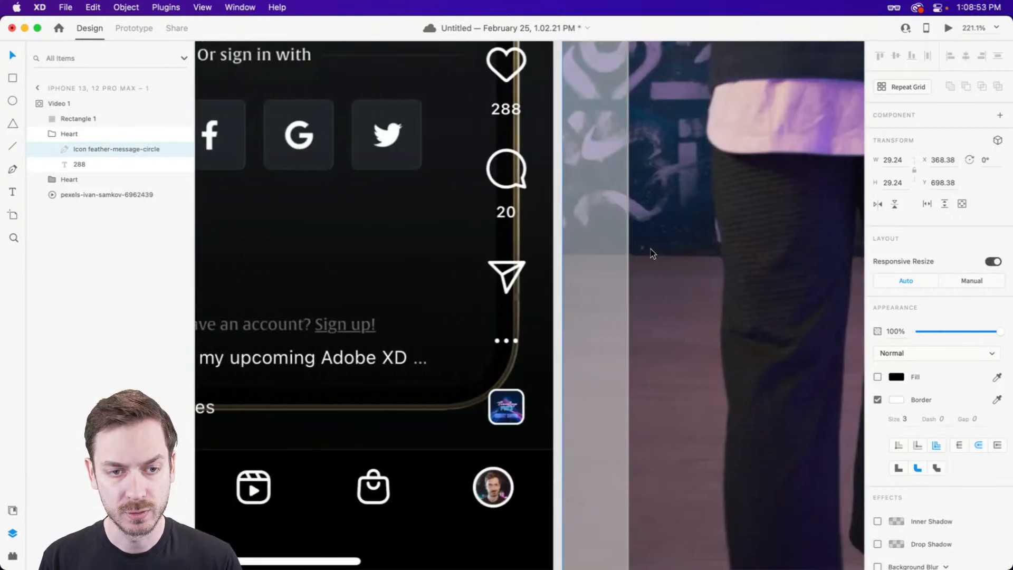
scroll(580, 158, "right", 10)
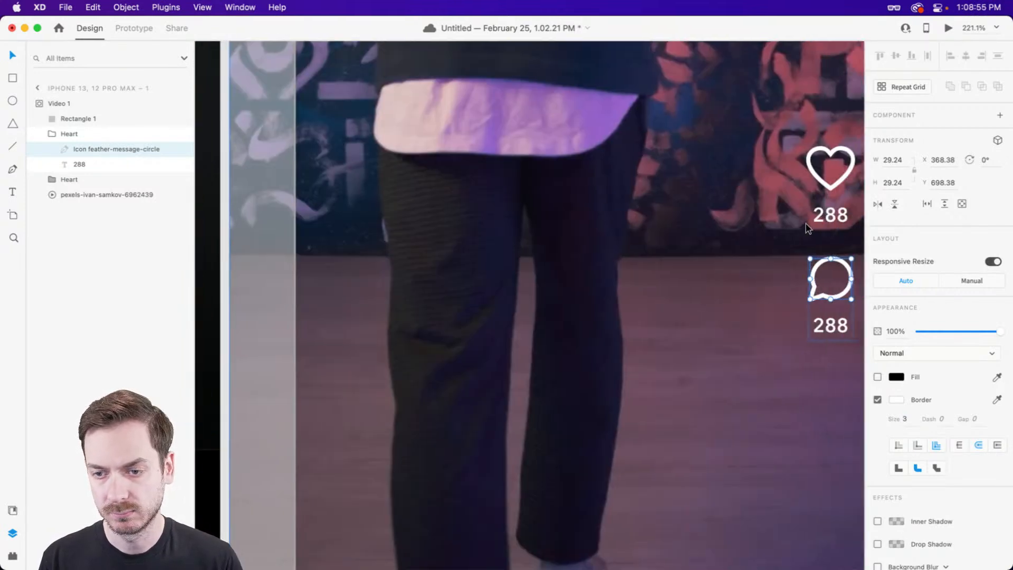
scroll(792, 225, "left", 10)
scroll(775, 228, "right", 8)
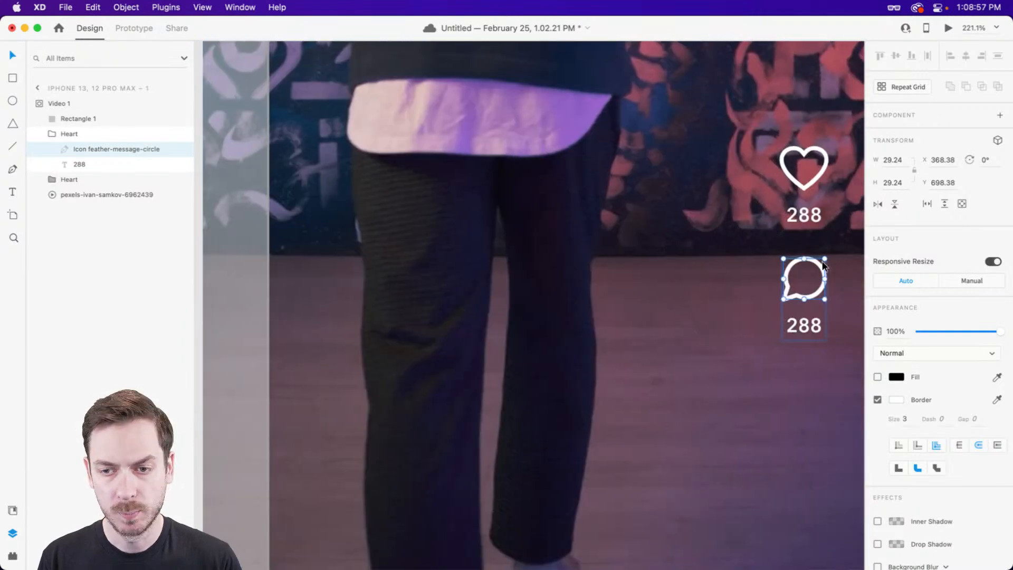
double_click(804, 319)
type("20")
- Search the Icons 4 Design plugin for send and insert the Feather send icon
scroll(726, 290, "left", 8)
scroll(659, 280, "right", 2)
scroll(633, 275, "down", 5)
scroll(757, 290, "up", 1)
scroll(791, 298, "up", 5)
left_click(735, 306)
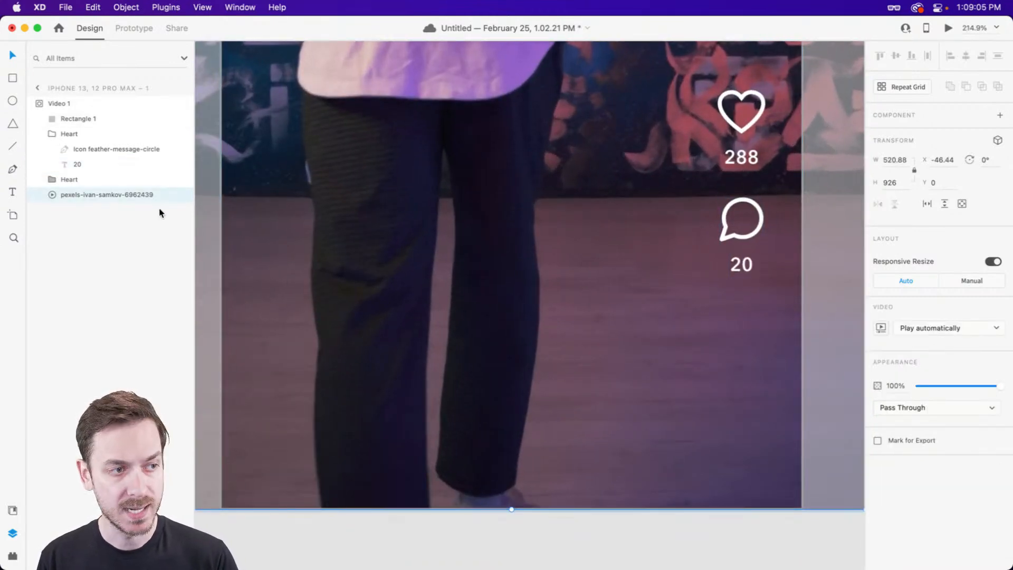
key("super+alt+p")
double_click(83, 121)
type("send")
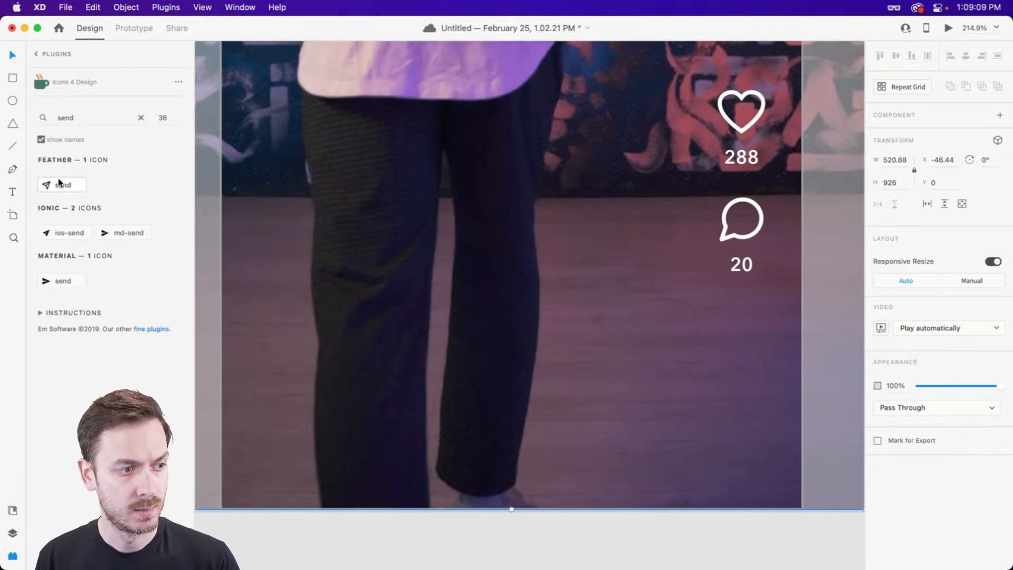
scroll(369, 234, "left", 10)
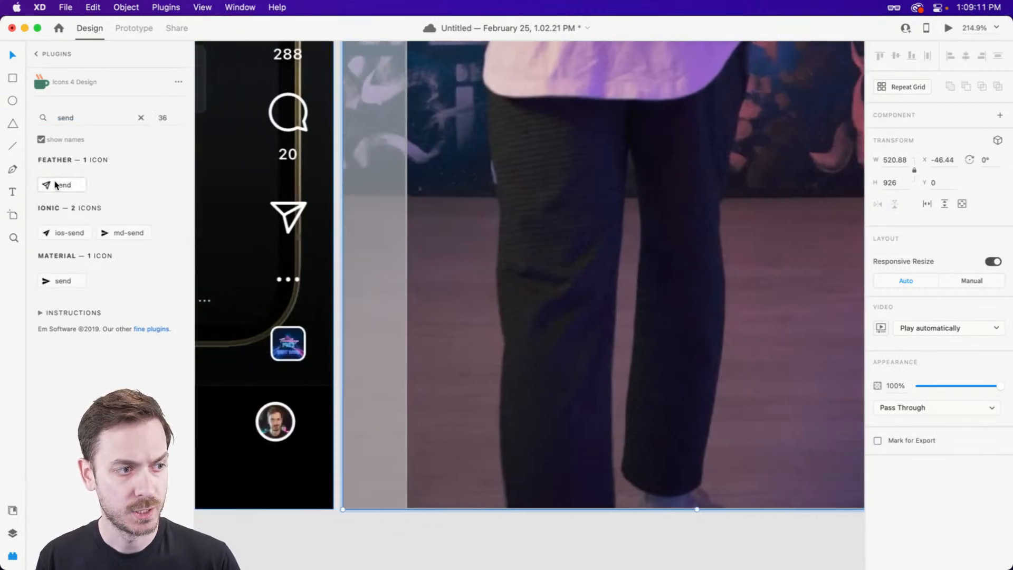
left_click(58, 185)
- Place the send icon below the 20 label at X 366, Y 777, with a size of 30 × 30
scroll(596, 243, "up", 15)
scroll(588, 242, "right", 1)
left_click_drag(497, 306, 759, 433)
left_click_drag(762, 437, 445, 305)
scroll(469, 348, "down", 10)
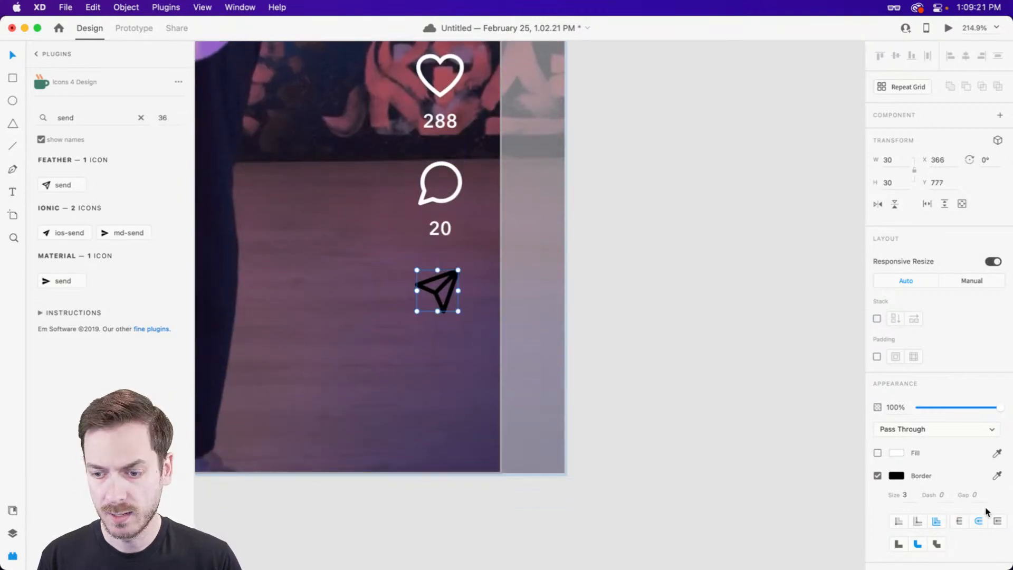
- Set the send icon's border color to white (fff)
left_click(896, 476)
type("fff")
key("Return")
left_click(937, 240)
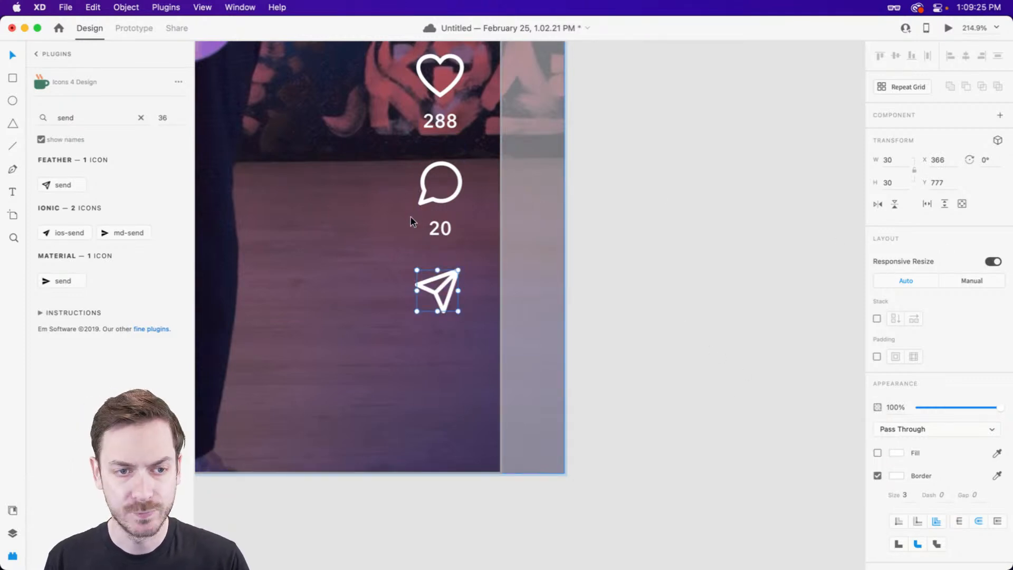
- Preview the screen with the send icon in place, close the preview and collapse the lower Heart group's layers
scroll(451, 278, "left", 5)
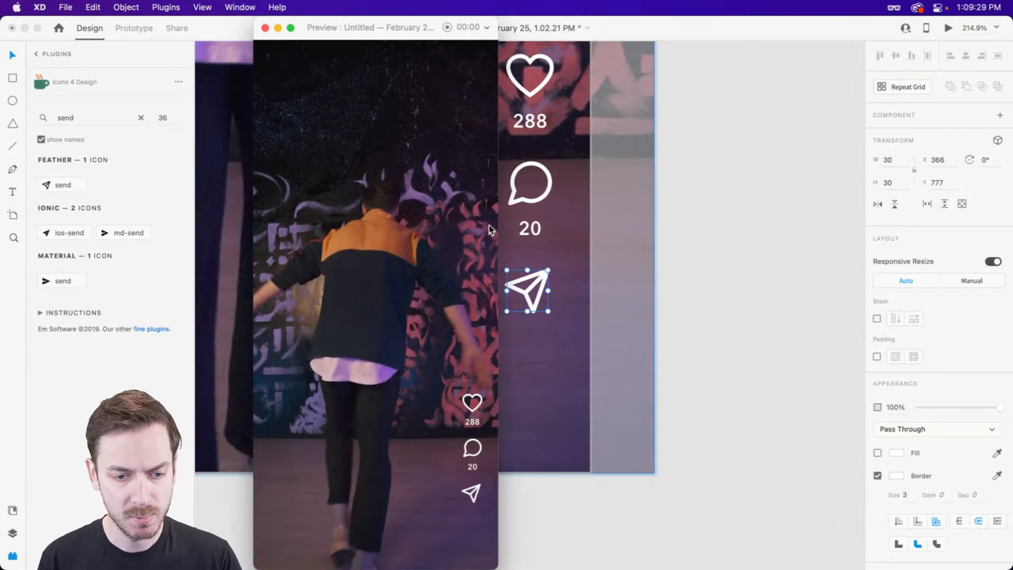
scroll(498, 225, "left", 5)
key("super+t")
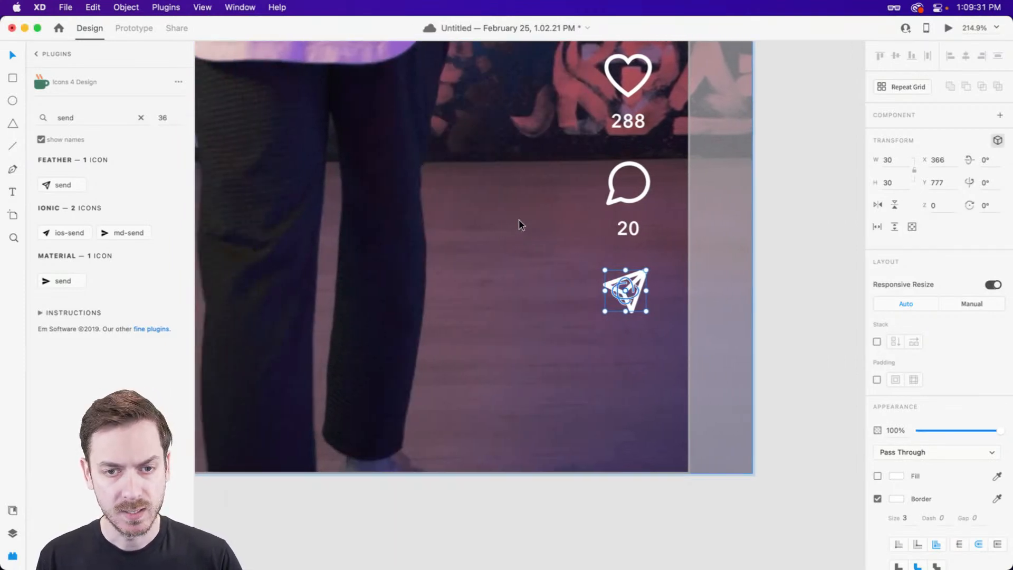
key("super+t")
key("super+y")
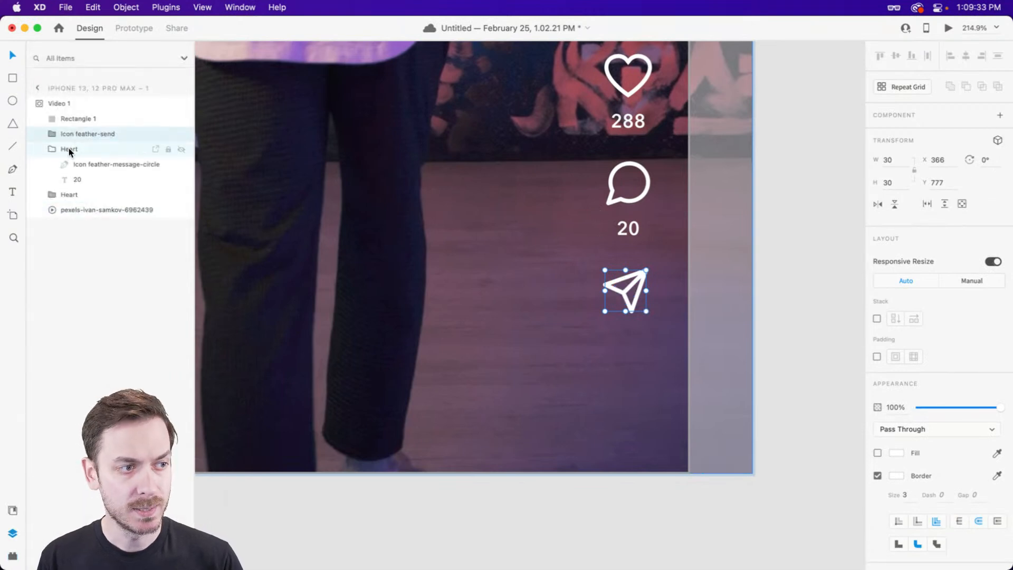
left_click(41, 150)
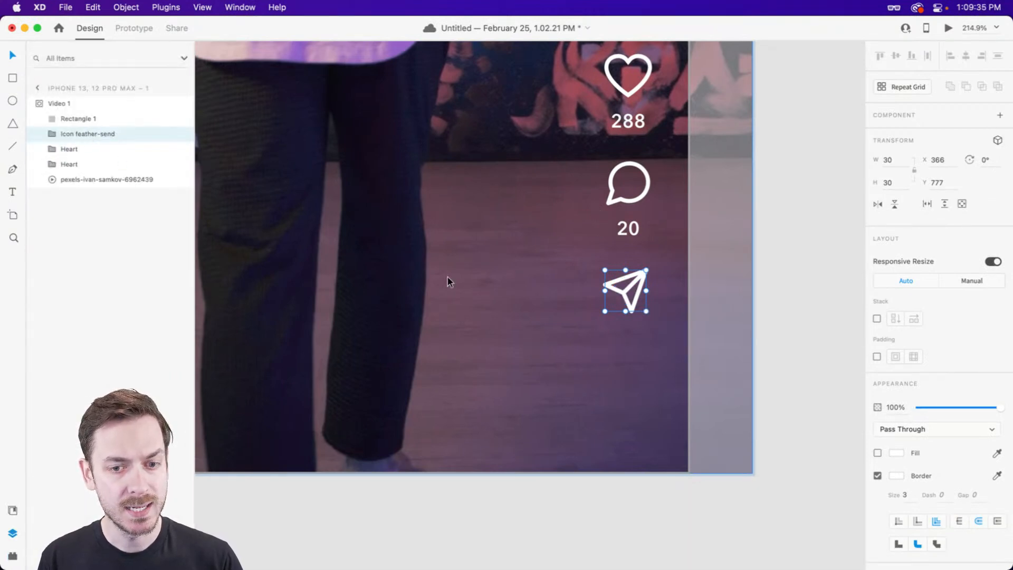
- Draw a borderless 6 × 6 white circle below the send icon at Y 828 and duplicate it into a row of three dots
scroll(446, 274, "left", 15)
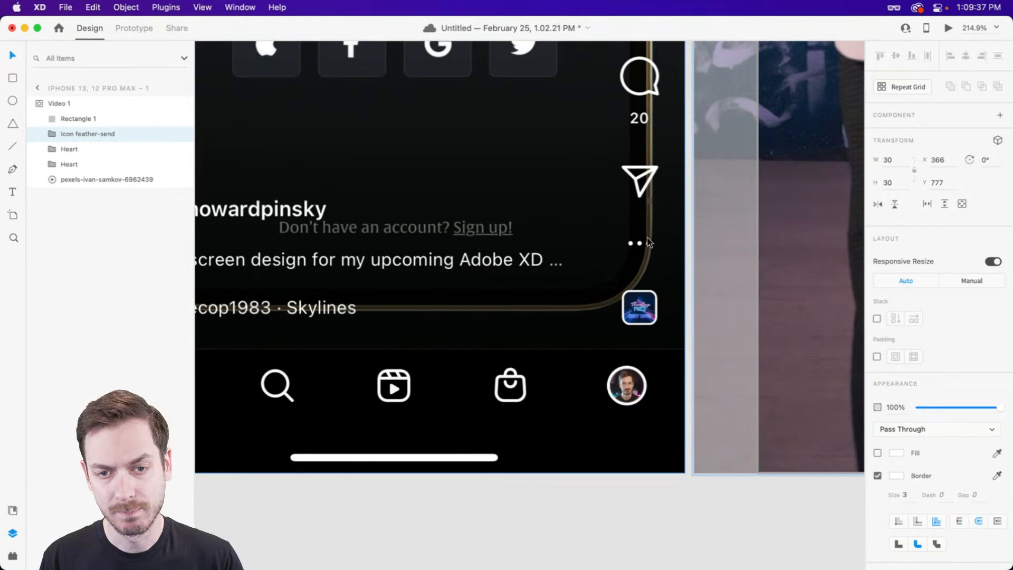
scroll(649, 242, "right", 15)
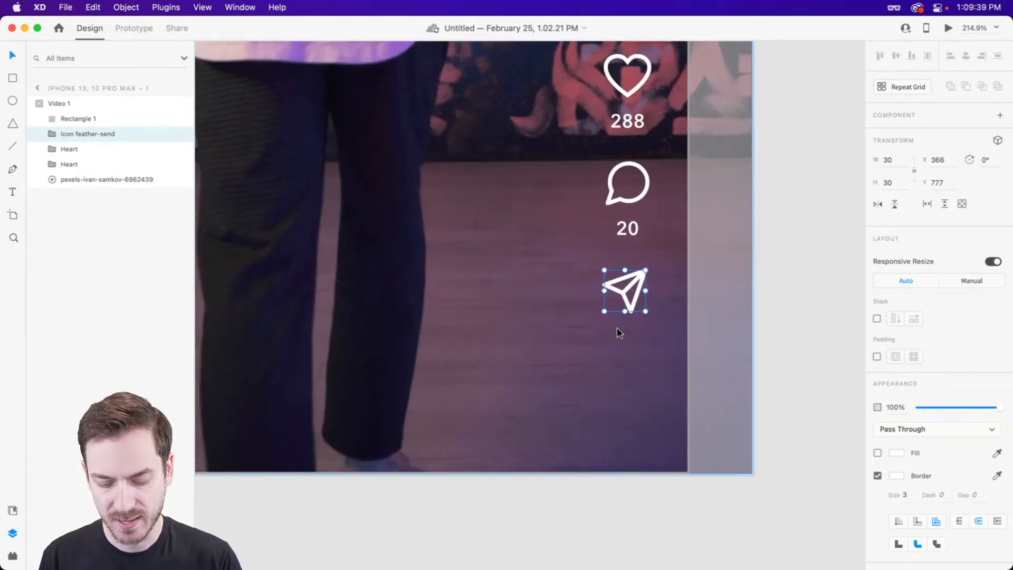
scroll(635, 340, "up", 3)
key("e")
left_click_drag(589, 341, 596, 346)
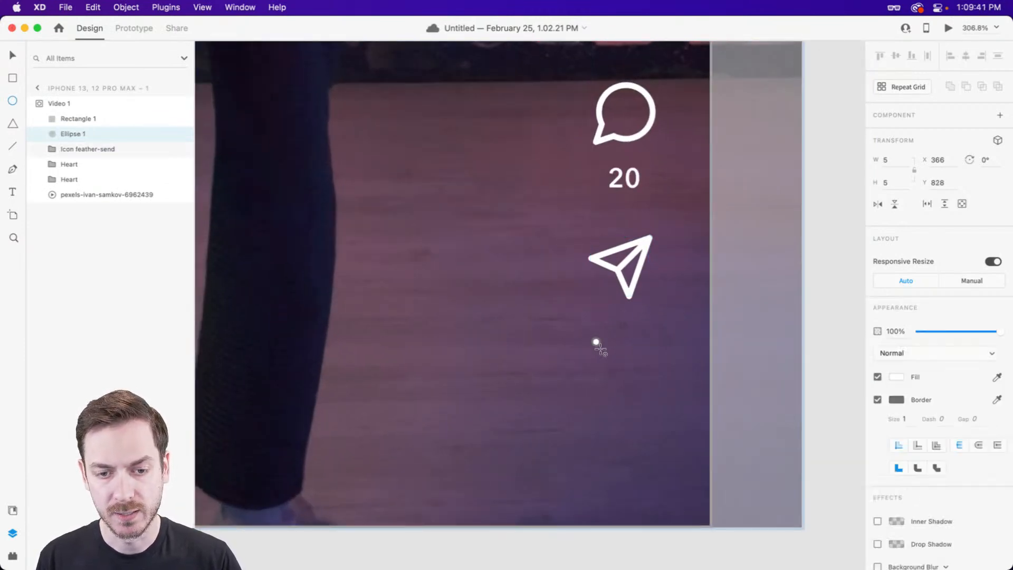
left_click(874, 400)
key("v")
left_click_drag(597, 343, 644, 344)
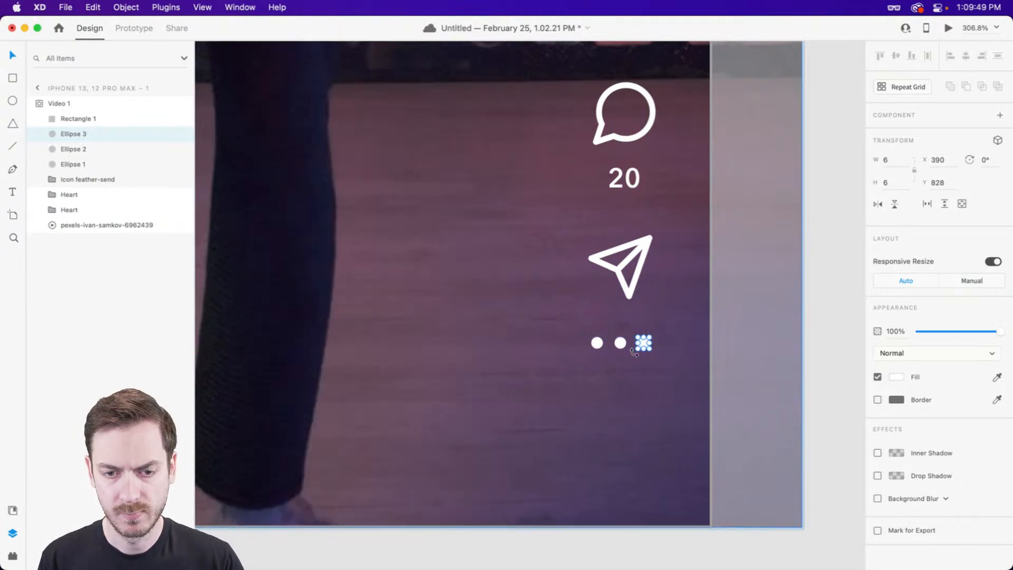
- Group the three dots and rename the group Menu
left_click(619, 343, "shift")
key("super+g")
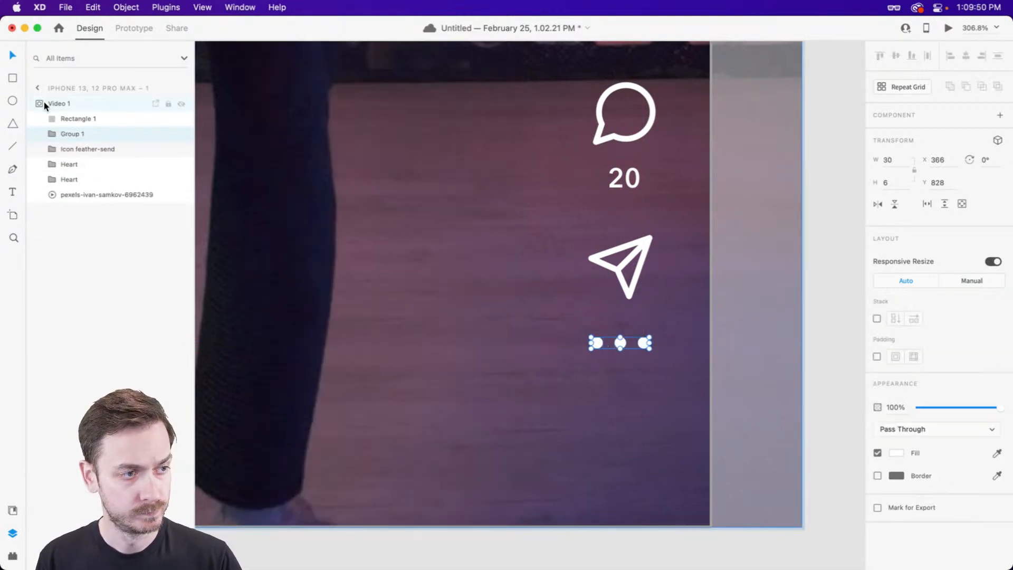
double_click(66, 134)
type("Menu")
key("Return")
- Group the two Heart groups, the send icon and the Menu dots together and name the group Actions
left_click_drag(418, 242, 865, 221)
mouse_move(511, 255)
left_mouse_down()
mouse_move(776, 213)
mouse_move(237, 194)
left_mouse_up()
left_click_drag(788, 202, 551, 253)
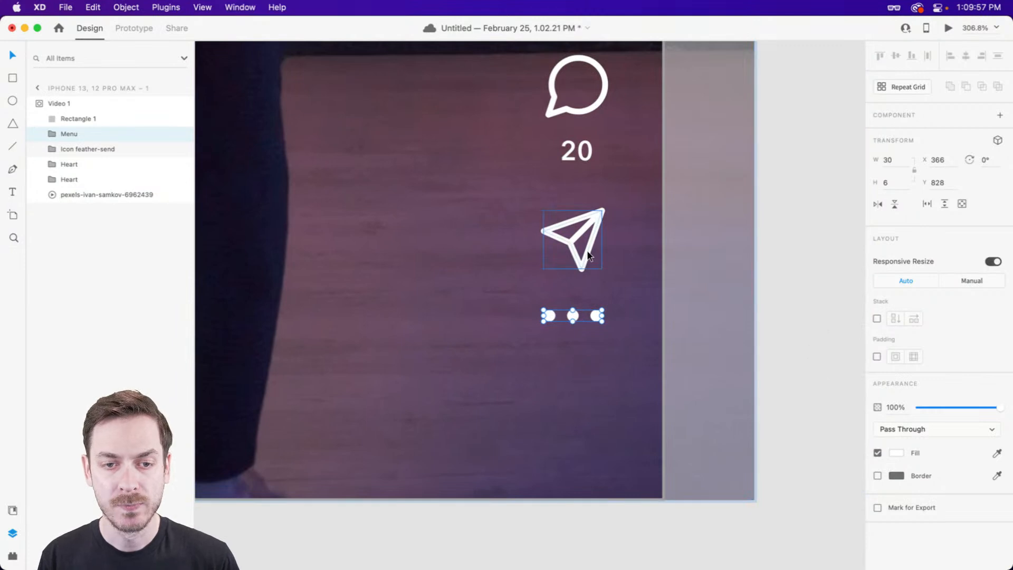
scroll(595, 243, "up", 3)
left_click(598, 299, "shift")
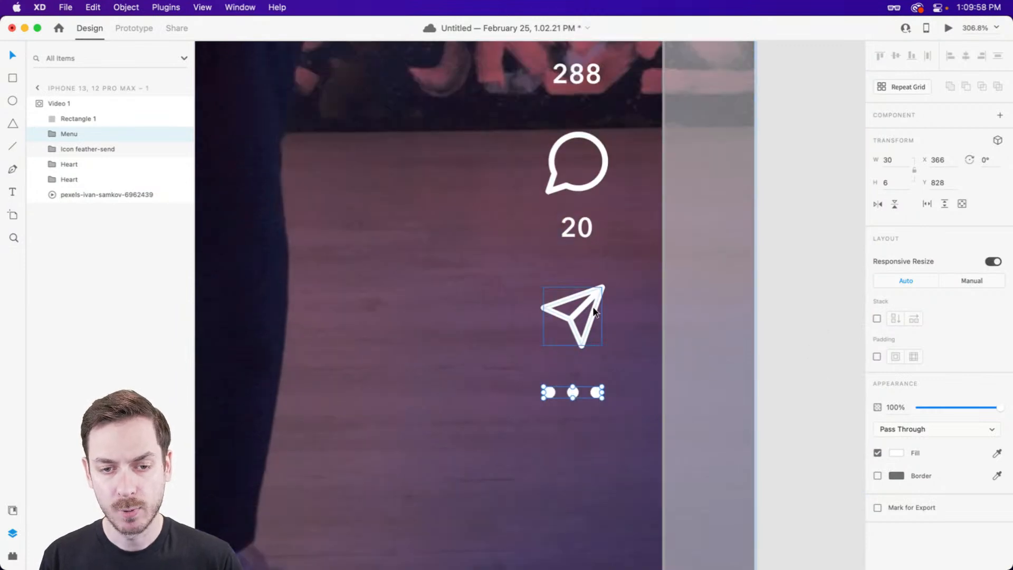
left_click(578, 231, "shift")
scroll(577, 132, "up", 1)
left_click(578, 100, "shift")
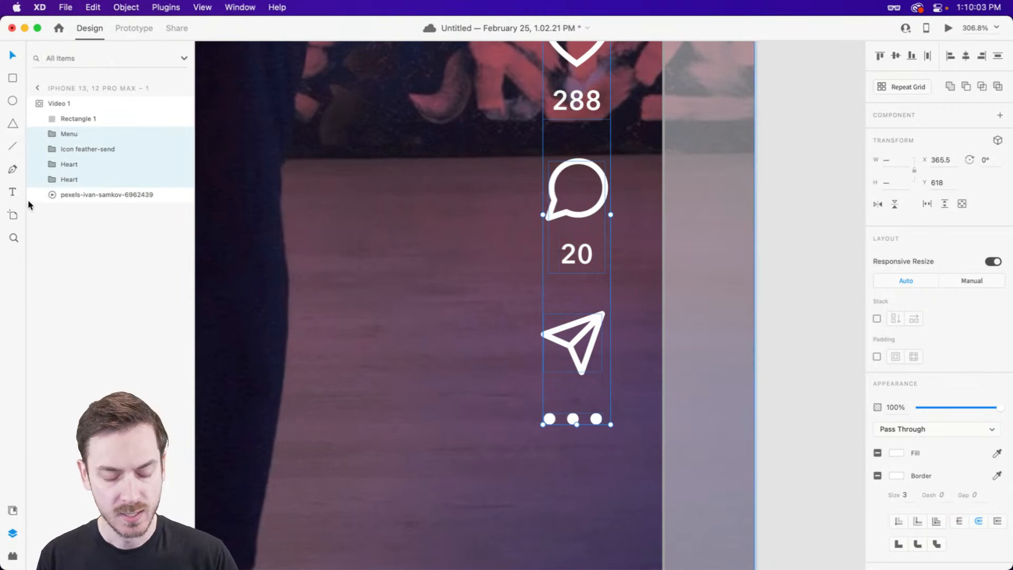
key("super+g")
double_click(65, 138)
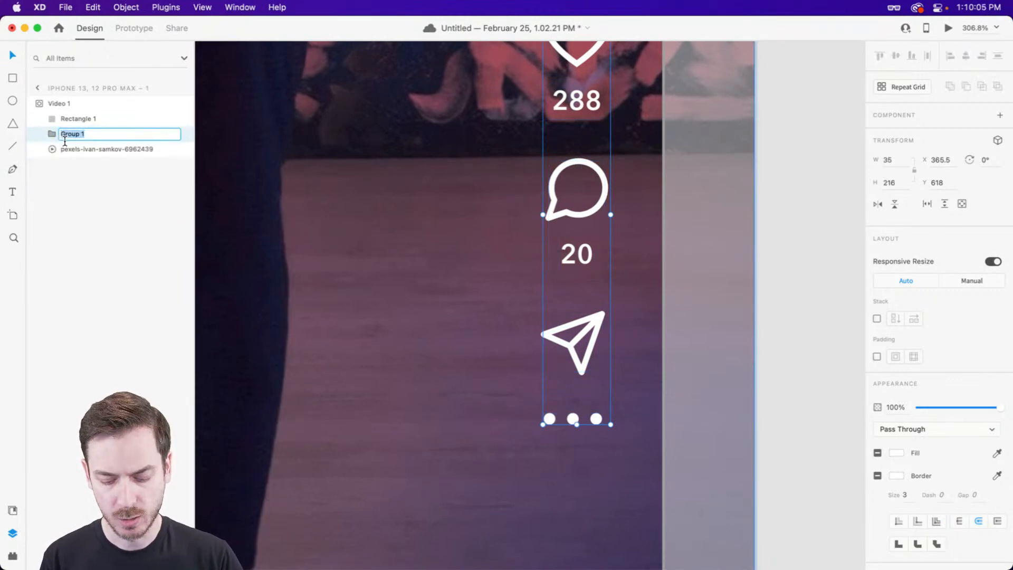
key("Return")
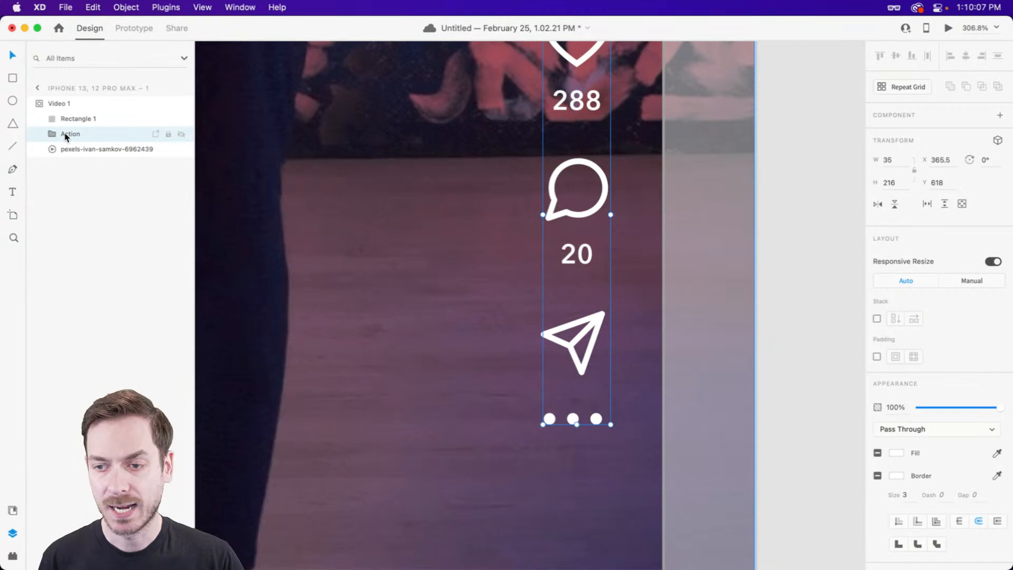
double_click(66, 138)
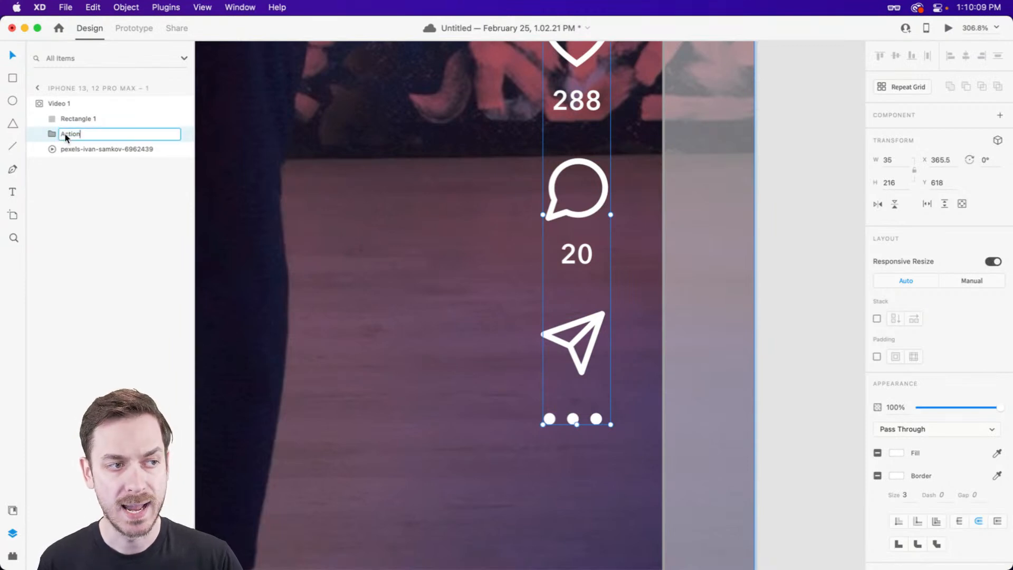
type("s")
key("Return")
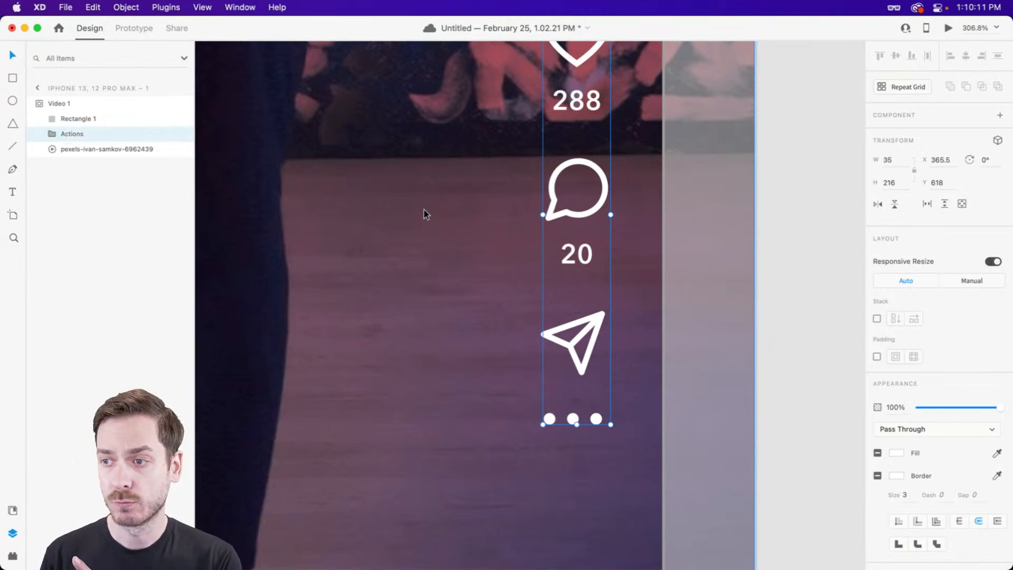
- Turn the Actions group into a vertical stack and widen the spacing between its items to 32
left_click(877, 319)
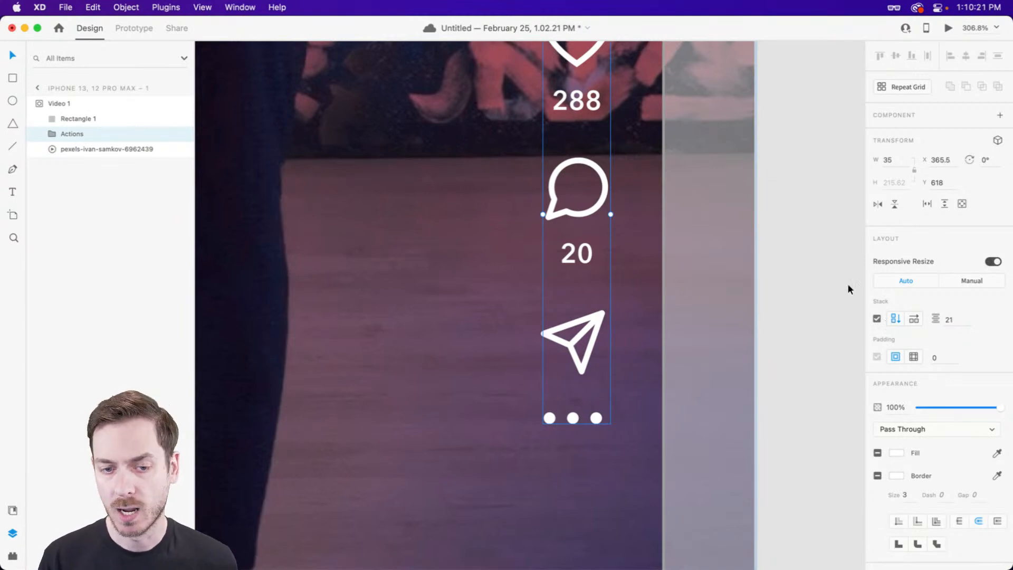
scroll(598, 384, "down", 5)
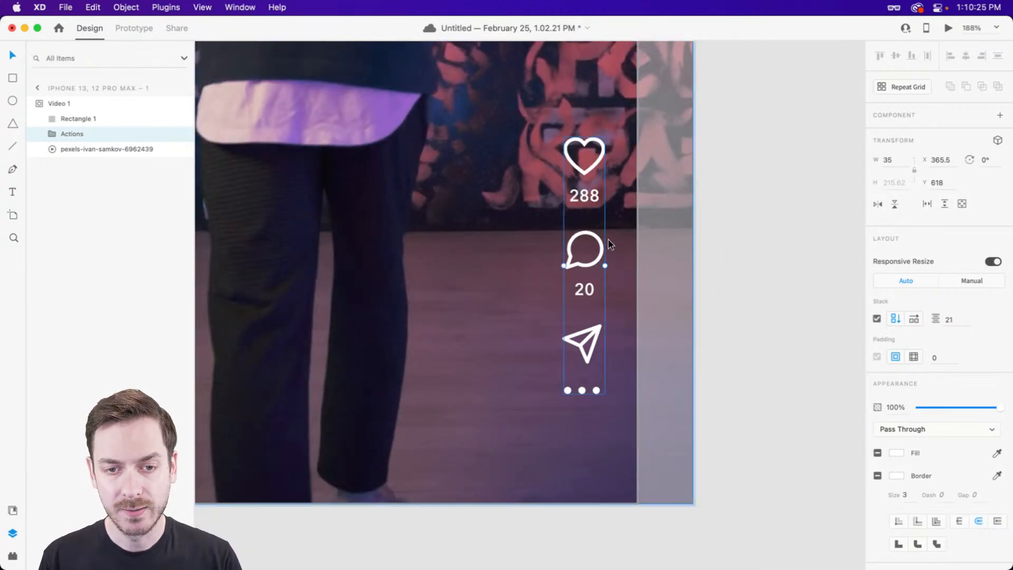
double_click(584, 253)
left_click_drag(591, 220, 593, 232)
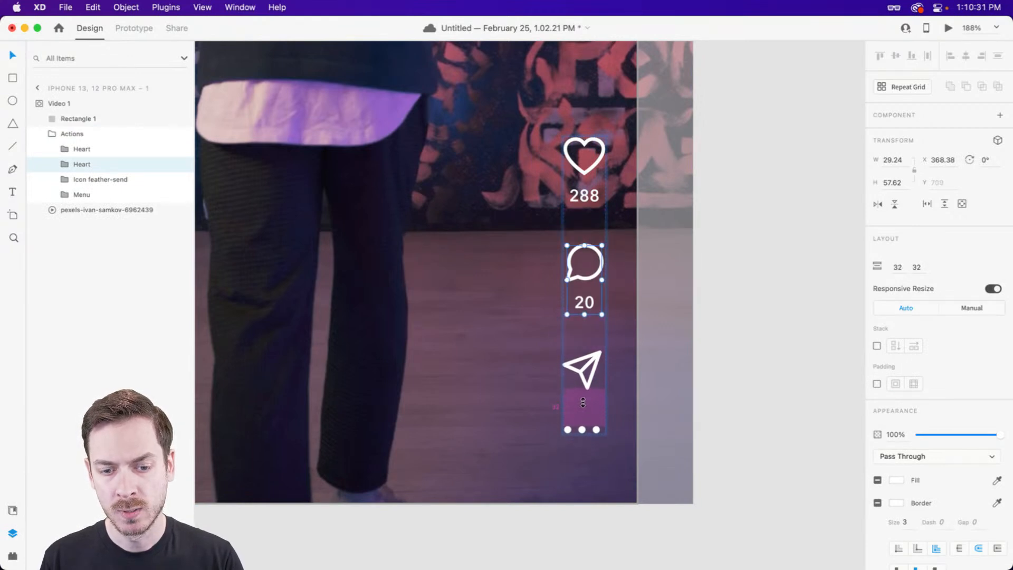
left_click_drag(593, 370, 578, 351)
- Preview the restacked action icons and compare their spacing with the reference screen
key("super+Return")
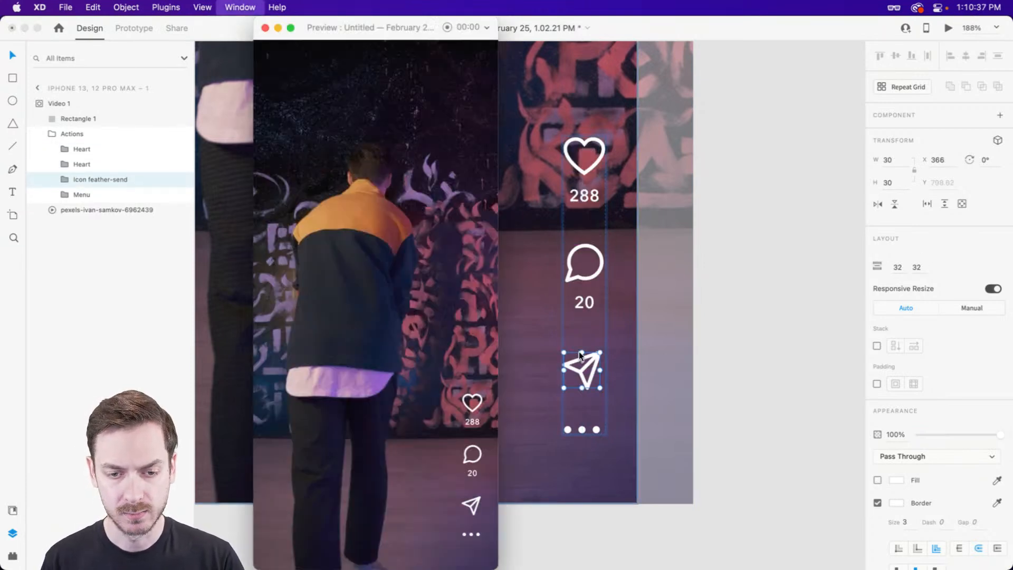
key("super+w")
key("Escape")
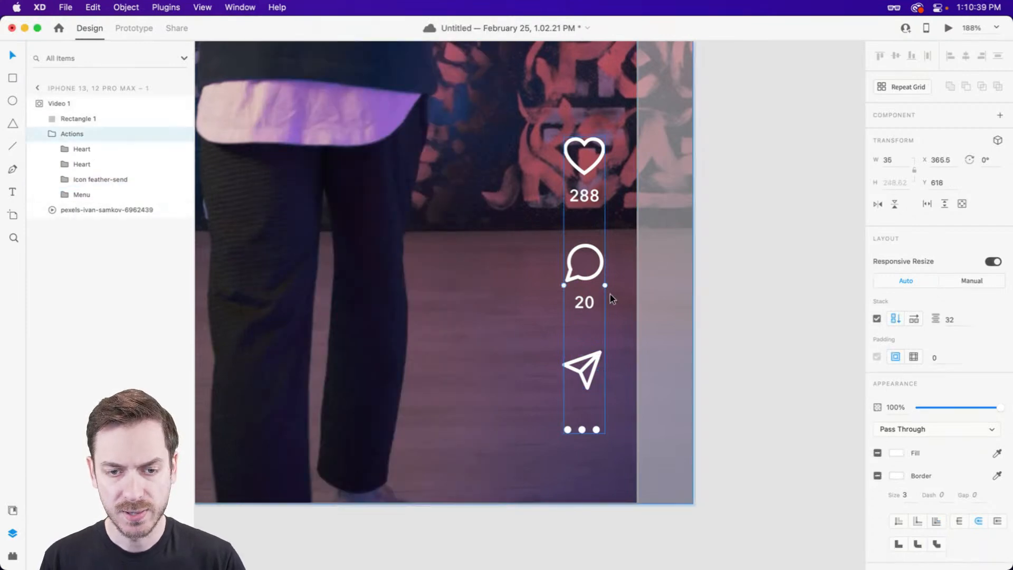
scroll(610, 294, "down", 5)
scroll(610, 294, "left", 1)
scroll(377, 196, "up", 5)
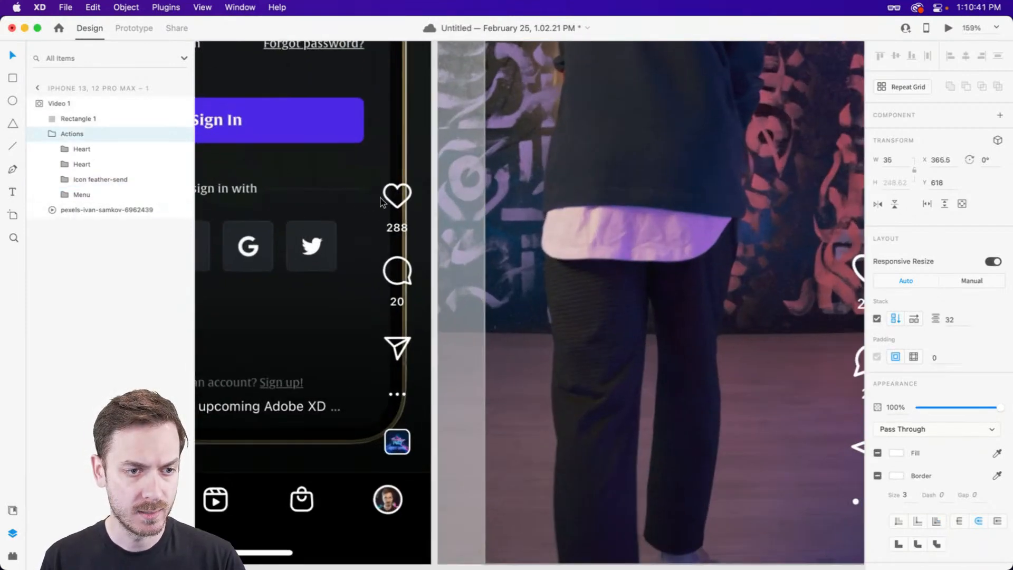
- Move the Actions group higher on the video so its Y position is about 586
scroll(585, 262, "down", 4)
scroll(633, 269, "right", 1)
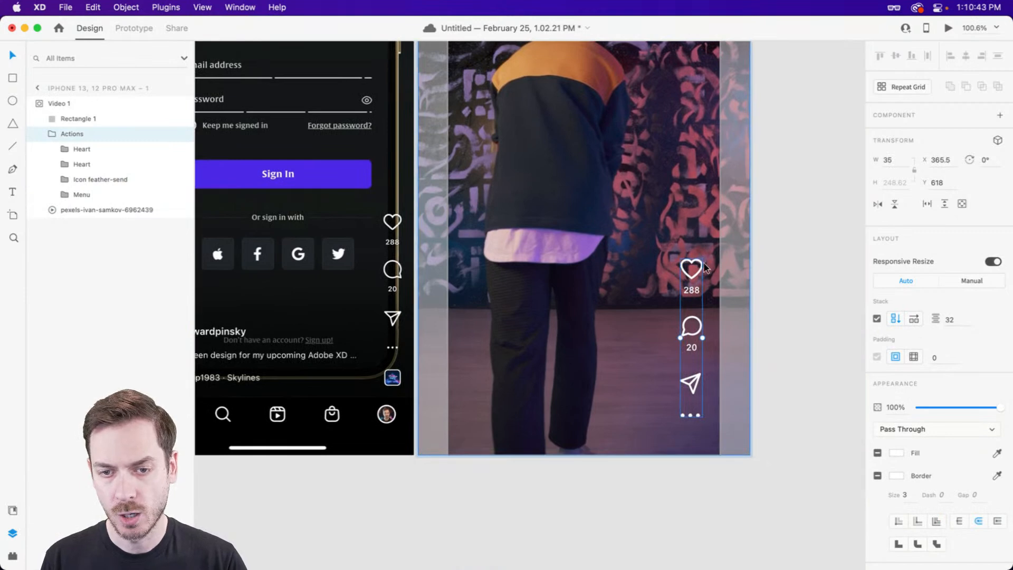
left_click_drag(706, 266, 703, 250)
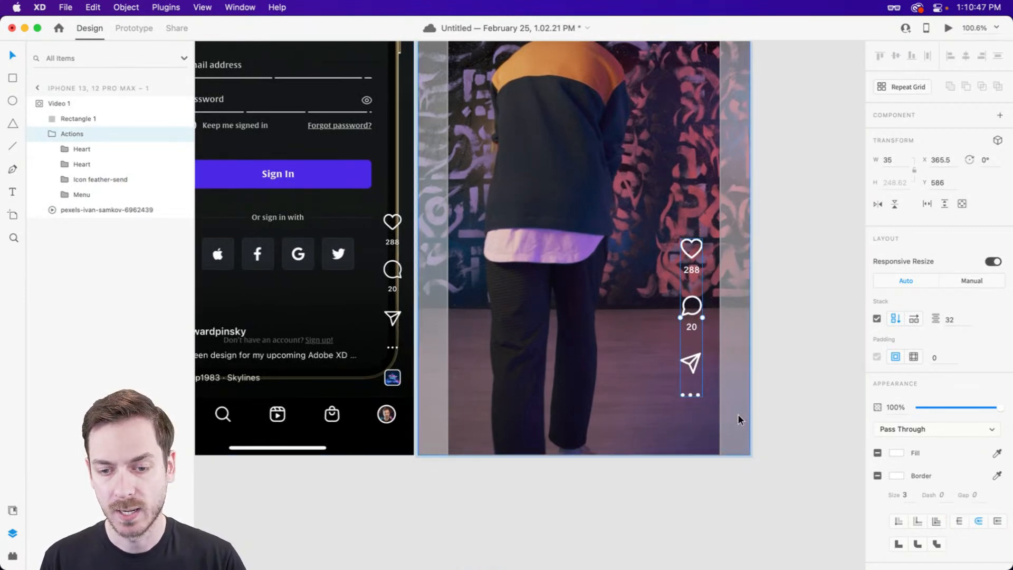
- Scale the three Menu dots down from their centre to about 20 by 4
scroll(659, 388, "up", 5)
double_click(614, 368)
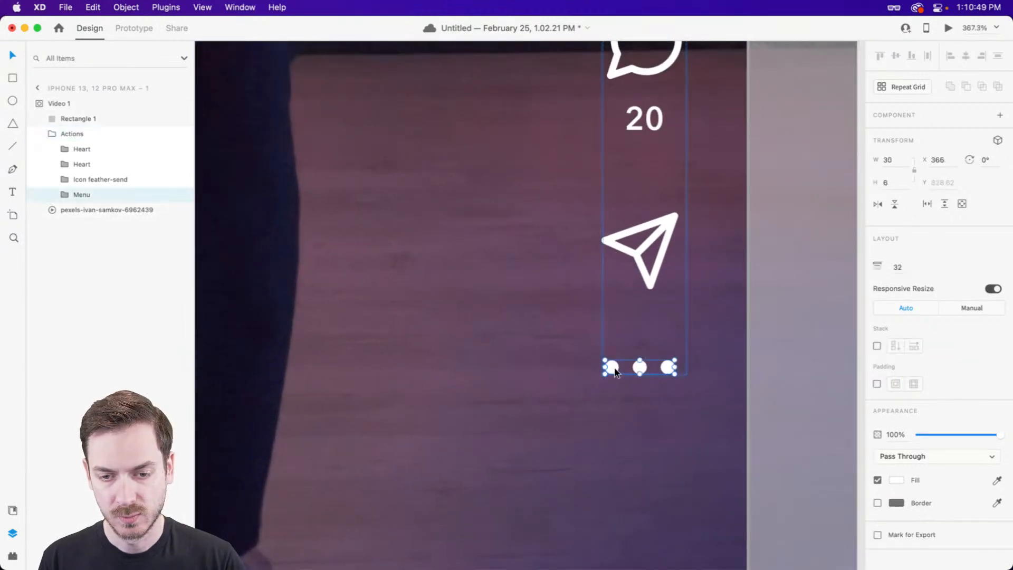
left_click_drag(640, 365, 671, 361)
scroll(671, 362, "down", 6)
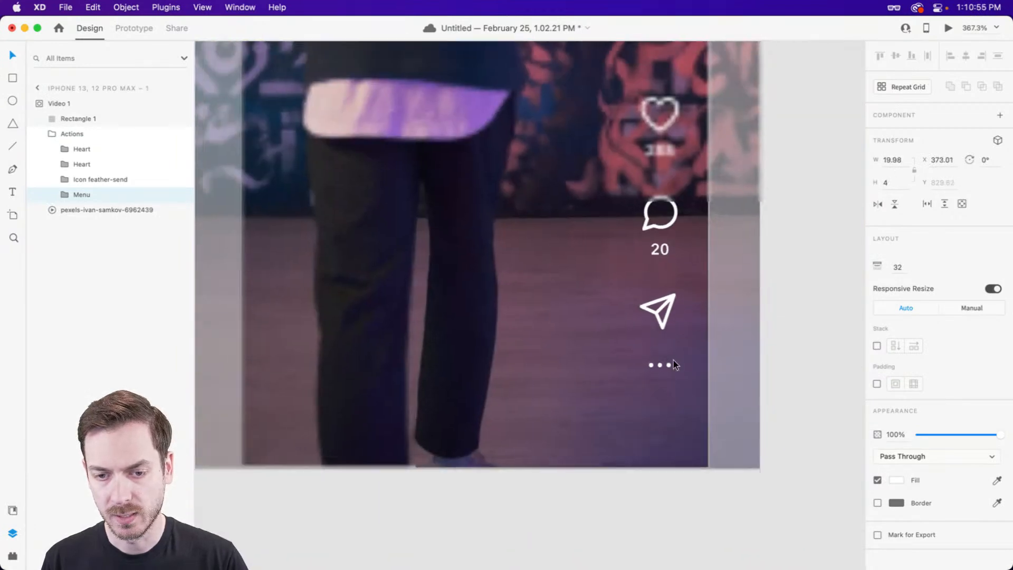
- Scale the send icon down to about 24 by 24 and set its border size to 2
scroll(670, 359, "up", 1)
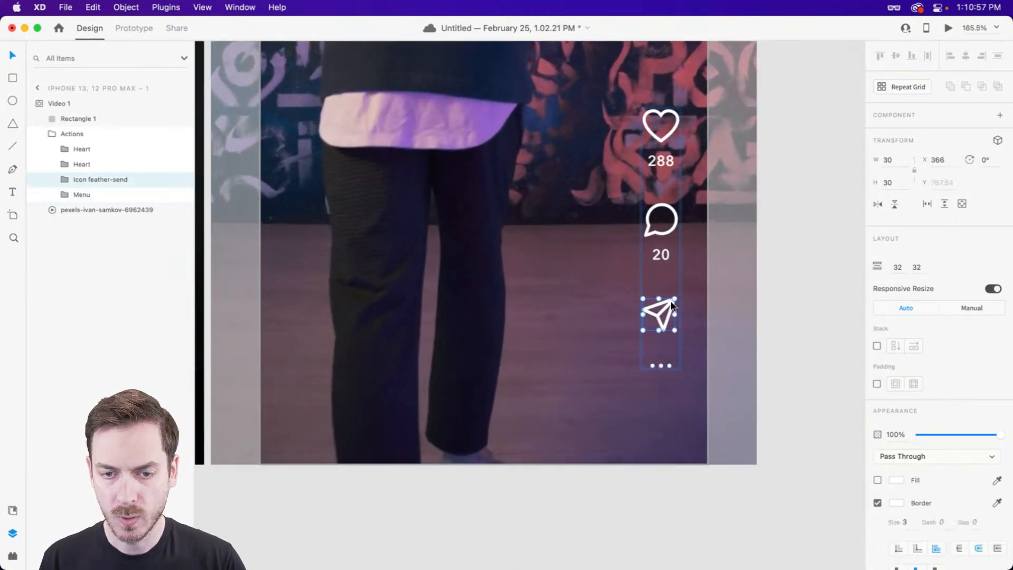
left_click(670, 311)
scroll(669, 315, "up", 4)
left_click_drag(677, 348, 671, 342)
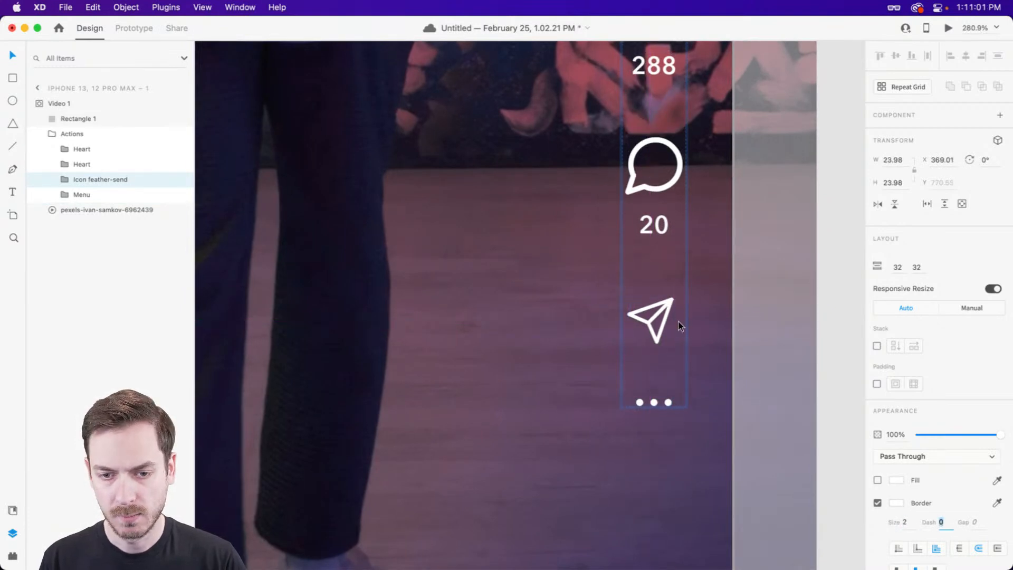
- Scale the comment icon and its label down to about 20 by 38 and set the border size to 2
left_click(678, 218)
left_click_drag(679, 242, 675, 231)
left_click(899, 522)
type("2")
key("Tab")
scroll(696, 232, "up", 5)
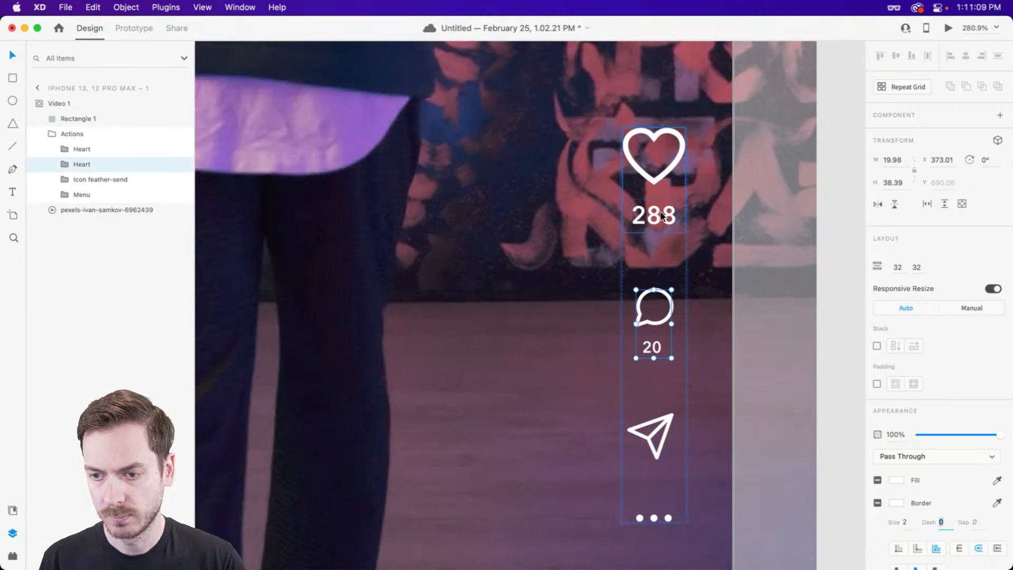
- Scale the heart icon and its label down to about 28 by 47 and set the border size to 2
left_click(661, 217)
left_click_drag(687, 233, 681, 228)
left_click(904, 521)
type("2")
key("Tab")
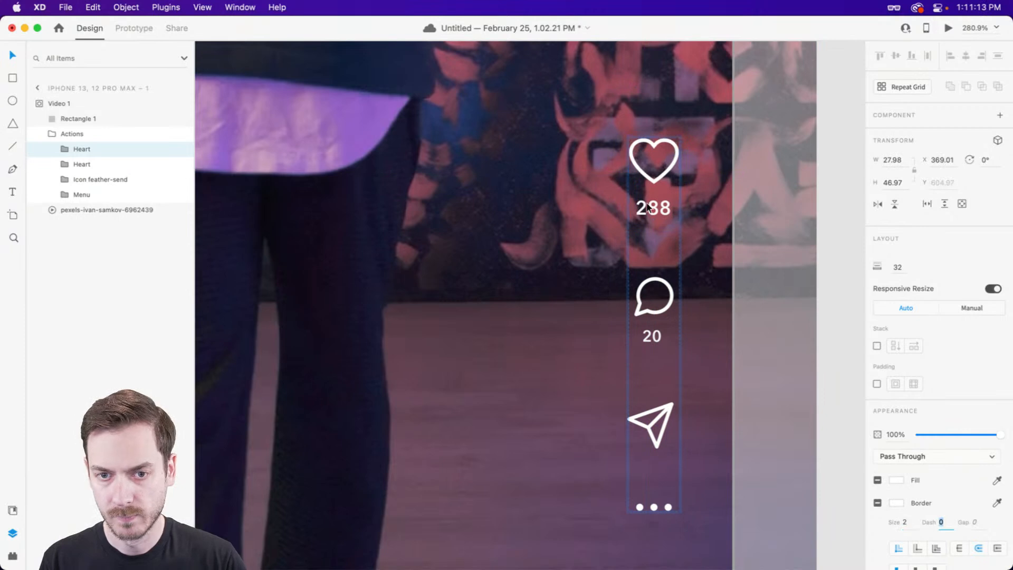
- Set both count labels, 288 and 20, to font size 10
left_click(658, 227)
double_click(651, 203)
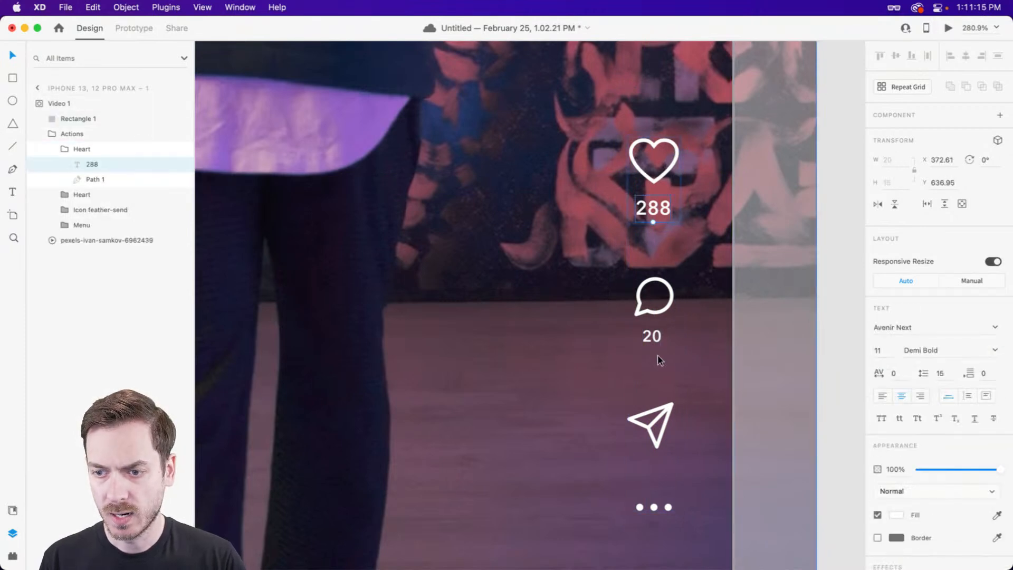
double_click(654, 338)
double_click(660, 209)
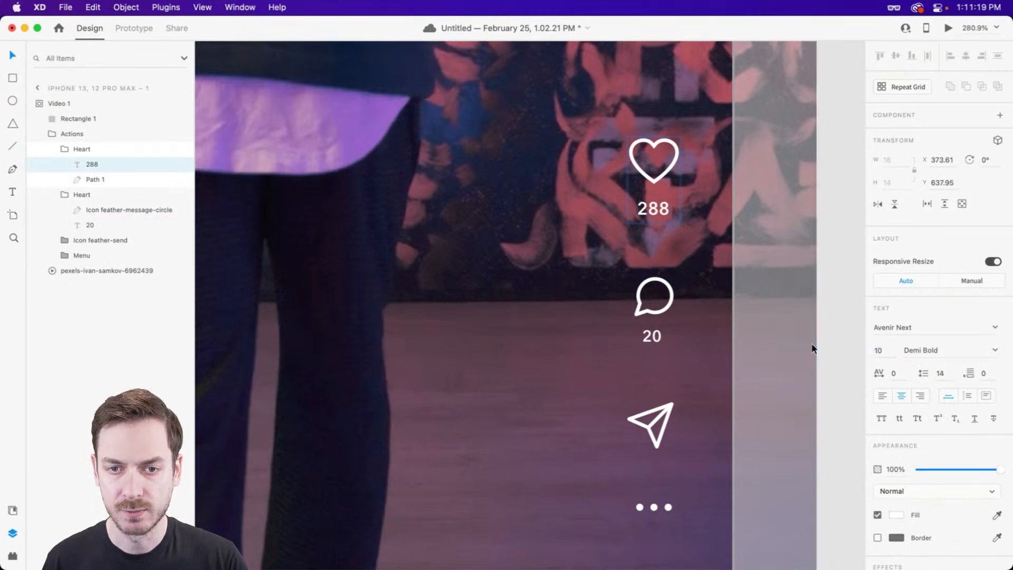
double_click(652, 336)
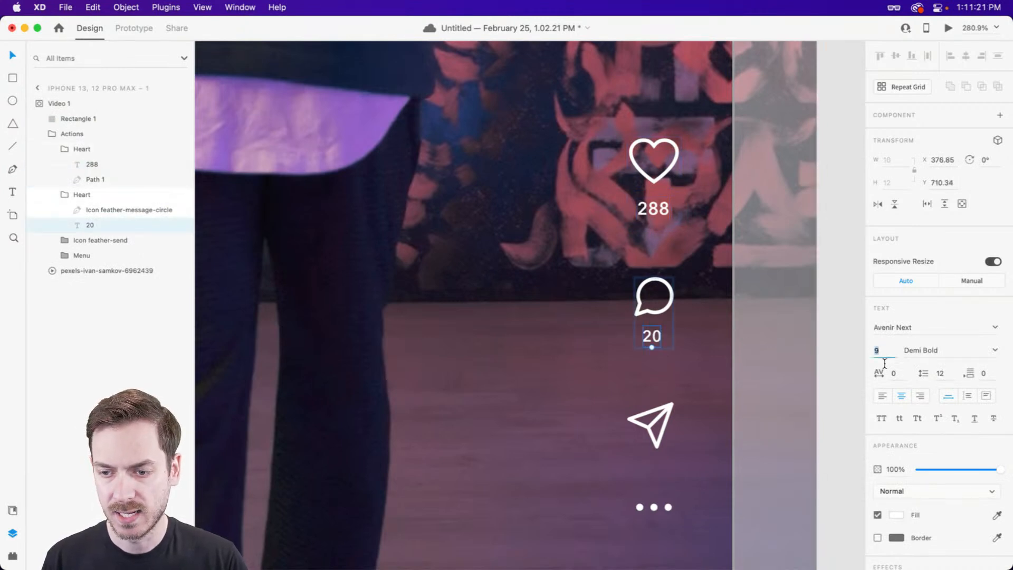
key("Down")
key("Up")
key("Up")
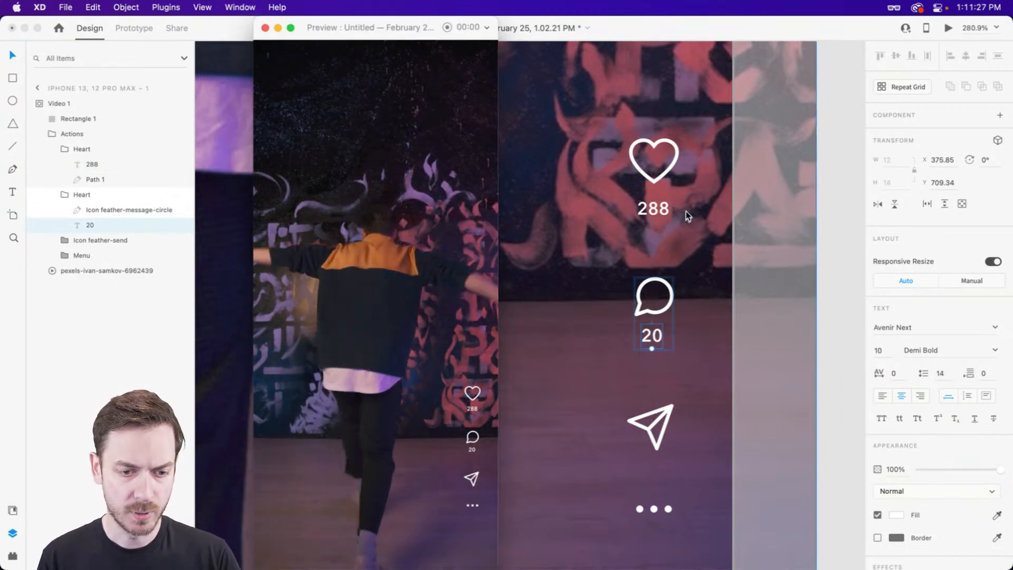
- Select the whole Actions group and compare its icon sizes and spacing with the reference screen
scroll(663, 232, "down", 5)
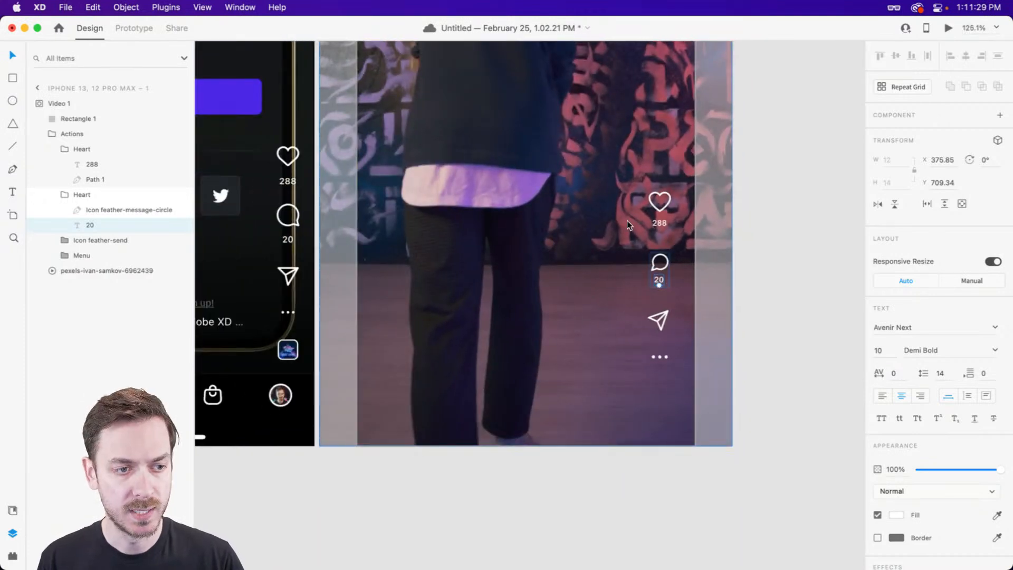
key("Escape")
key("Escape")
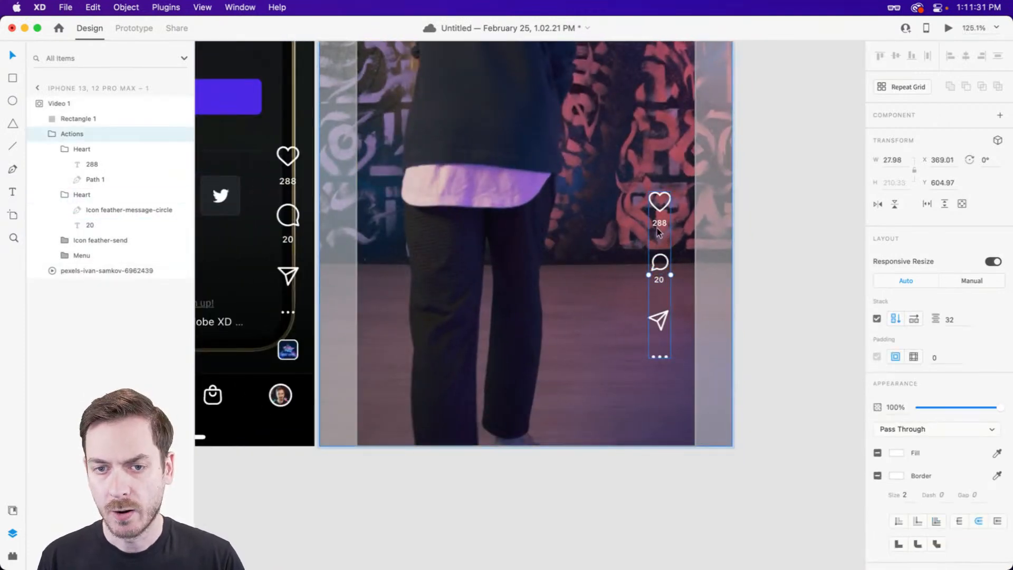
scroll(660, 232, "left", 3)
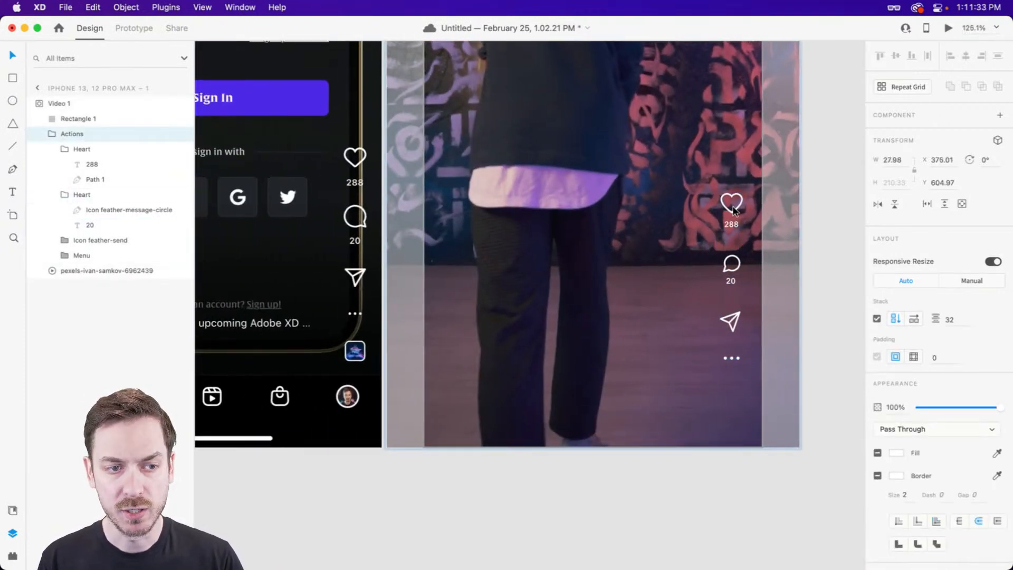
left_click_drag(716, 238, 797, 269)
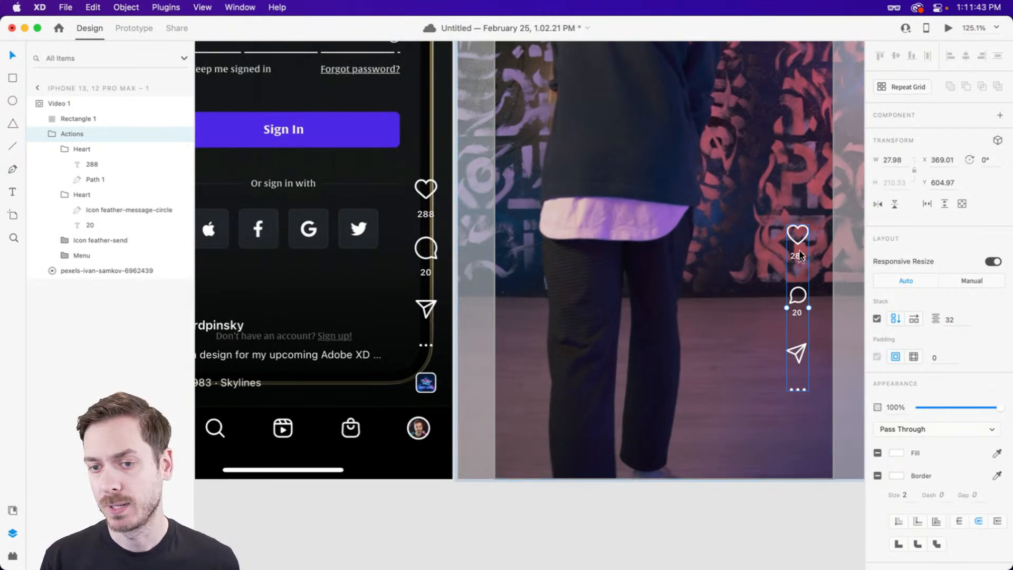
scroll(799, 256, "up", 1)
scroll(797, 255, "down", 3)
scroll(791, 256, "up", 2)
scroll(791, 255, "right", 2)
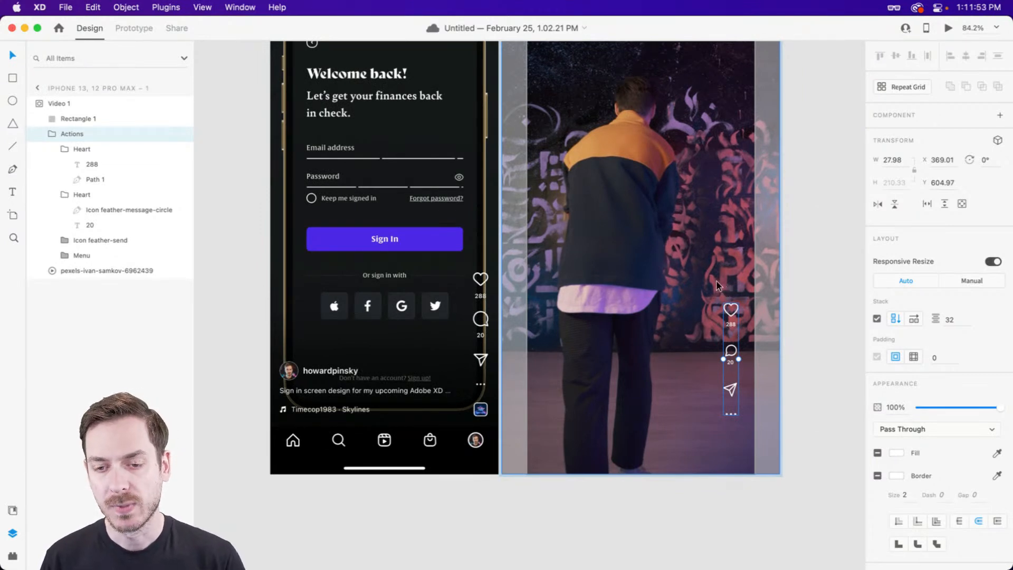
scroll(728, 316, "up", 3)
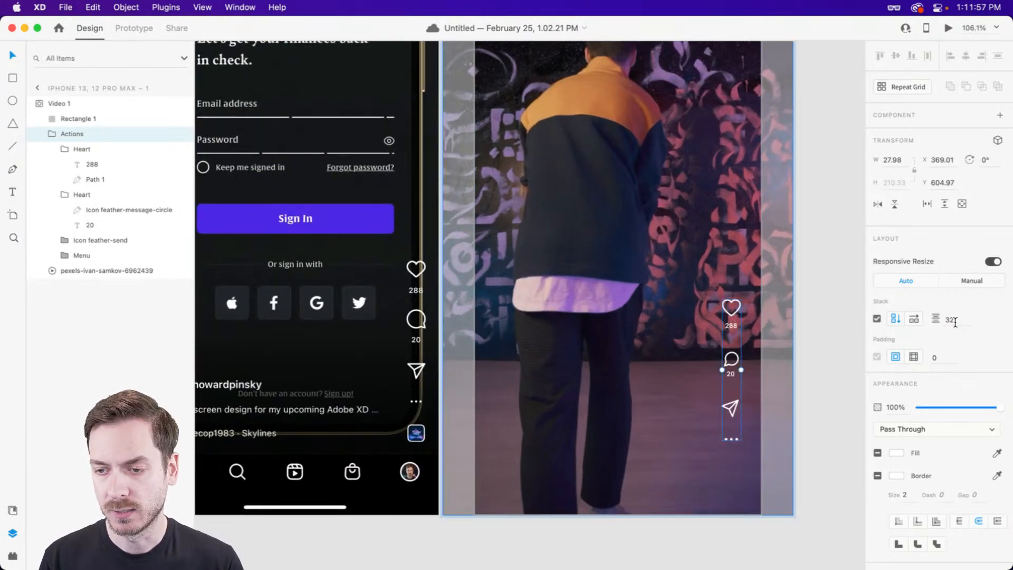
scroll(627, 206, "up", 3)
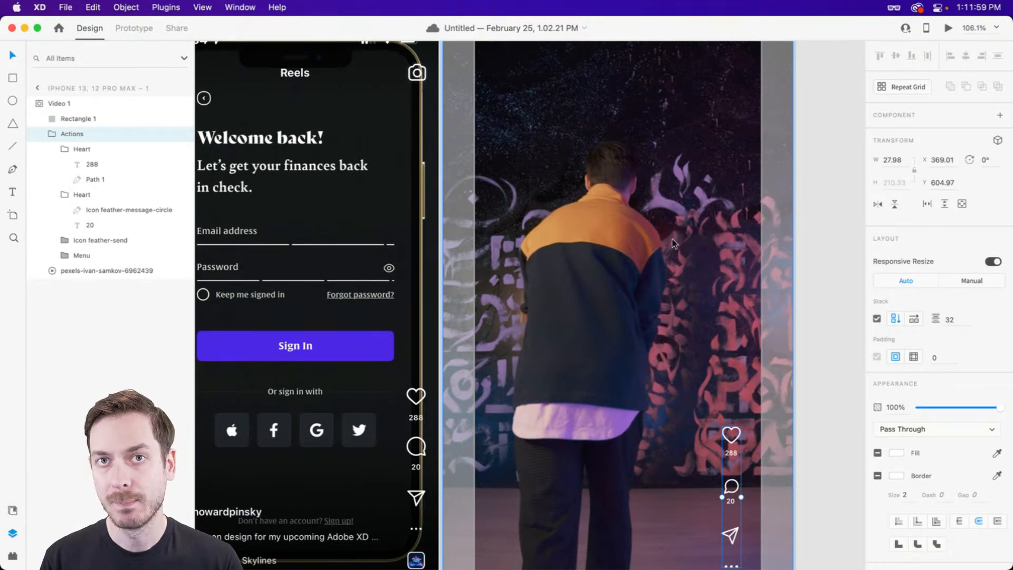
scroll(612, 332, "down", 3)
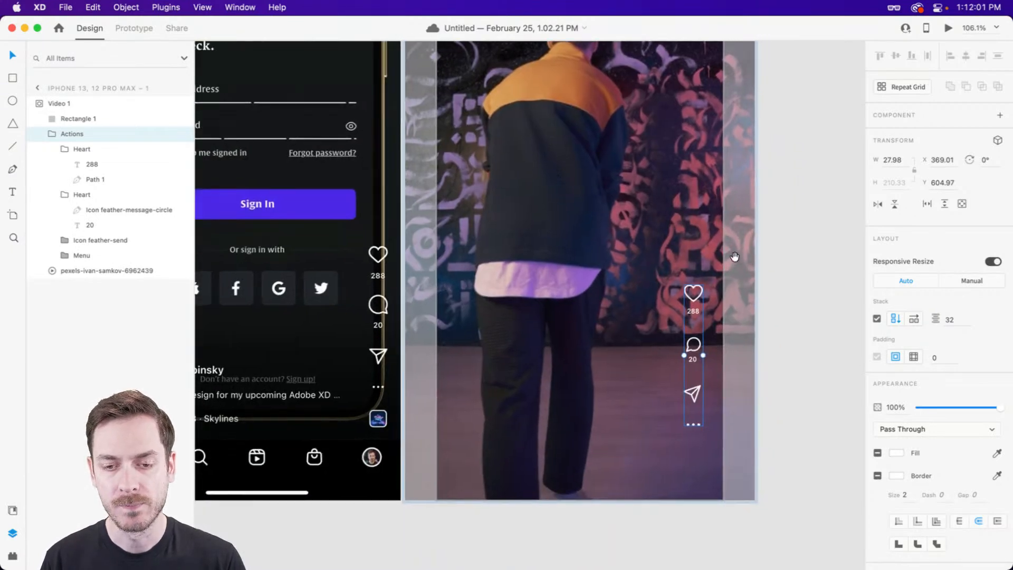
- Set the Actions group's stack spacing to 28 and switch off its Stack and Padding
type("27")
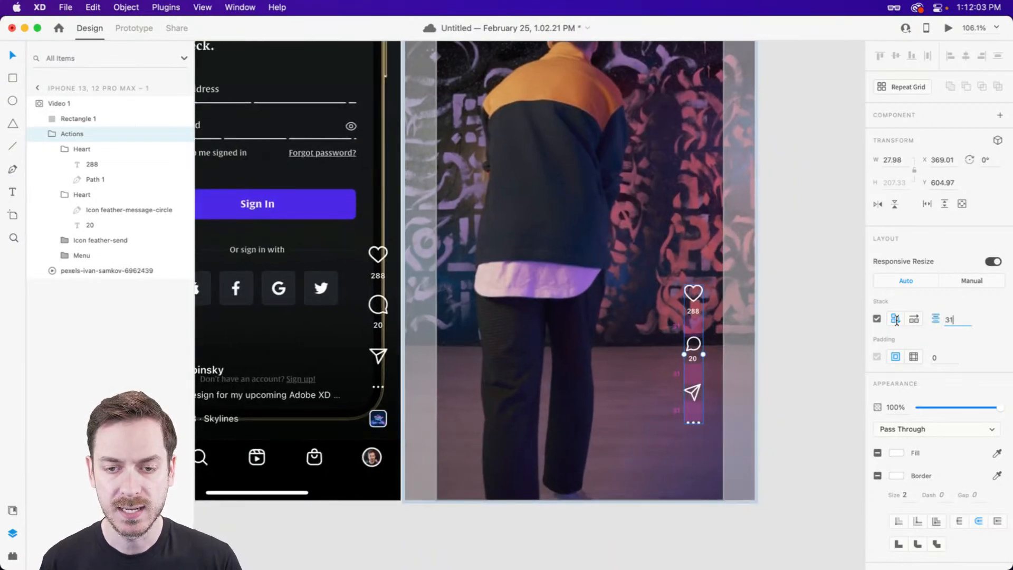
key("Up")
key("Down")
key("Up")
key("Down")
key("Up")
key("Return")
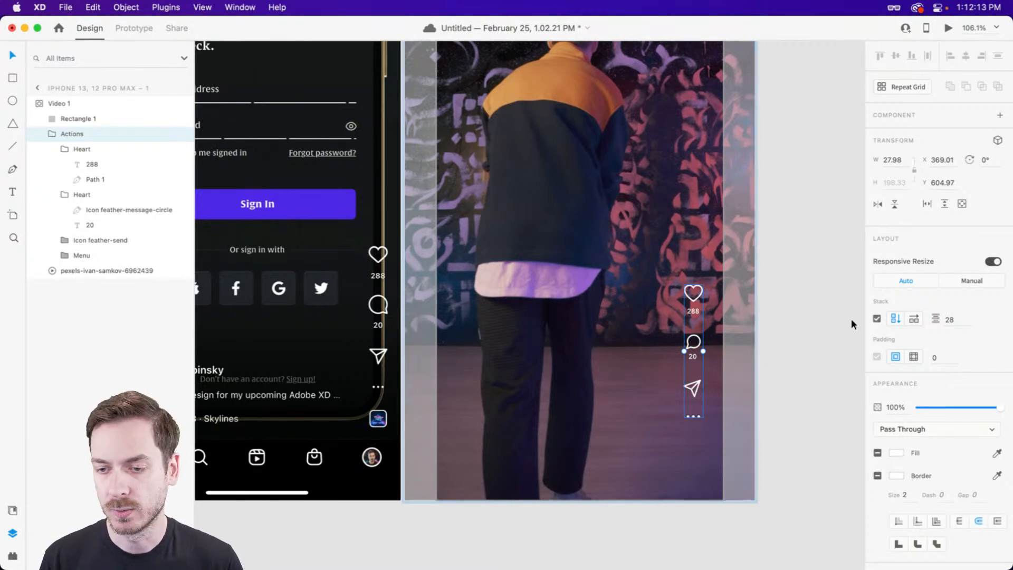
left_click(877, 319)
left_click(876, 357)
- Turn the Heart group with the 288 label into a component
scroll(680, 306, "up", 5)
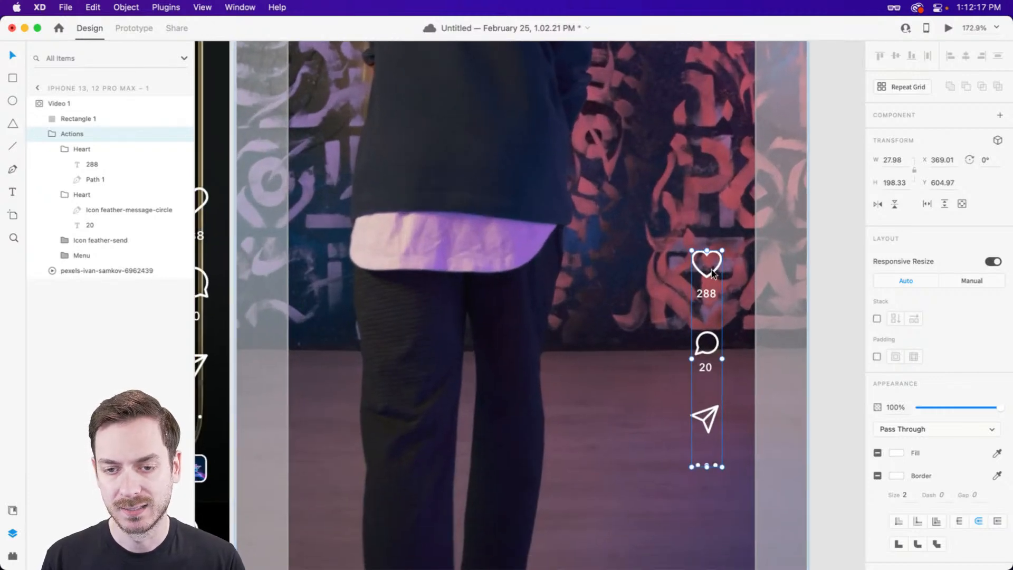
double_click(711, 274)
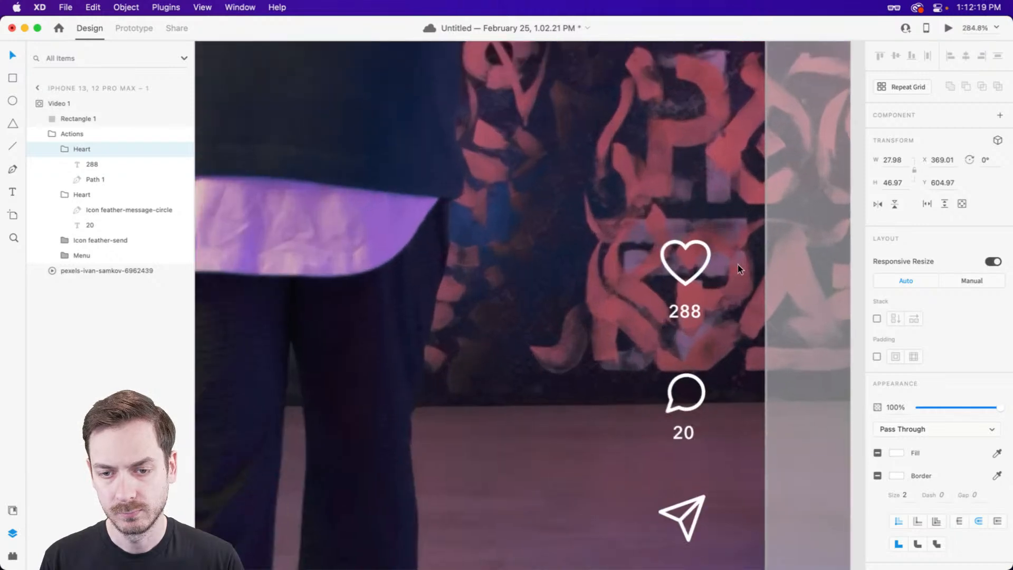
scroll(704, 305, "up", 4)
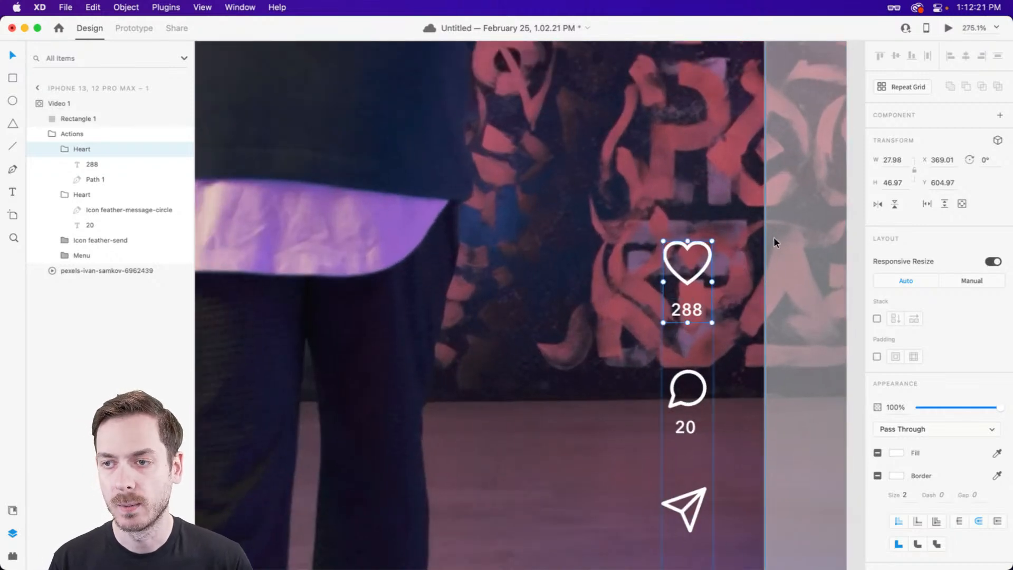
left_click(1001, 116)
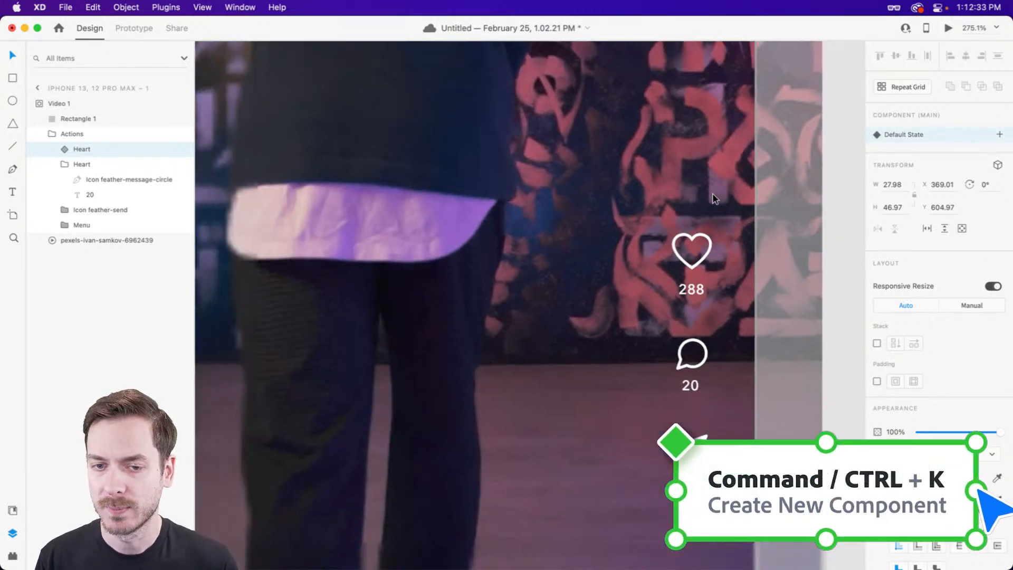
scroll(712, 192, "down", 5)
scroll(734, 211, "up", 3)
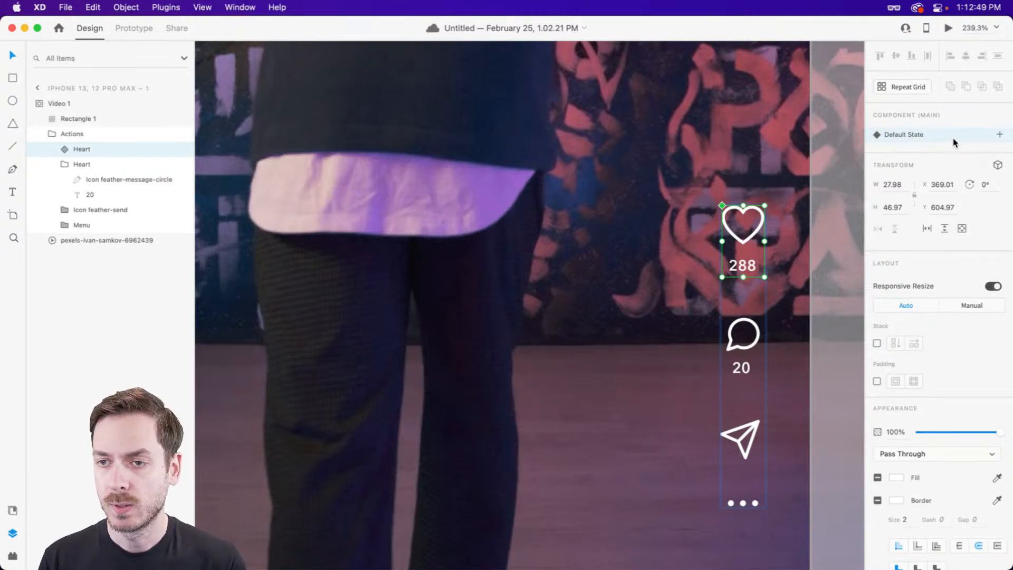
- Add a new state named Liked to the Heart component
left_click(997, 135)
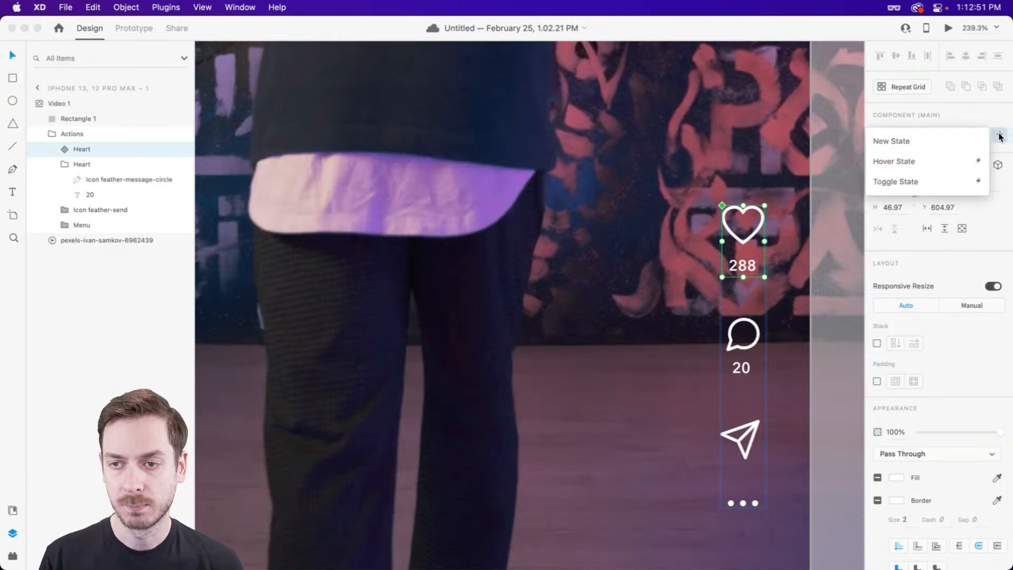
left_click(927, 140)
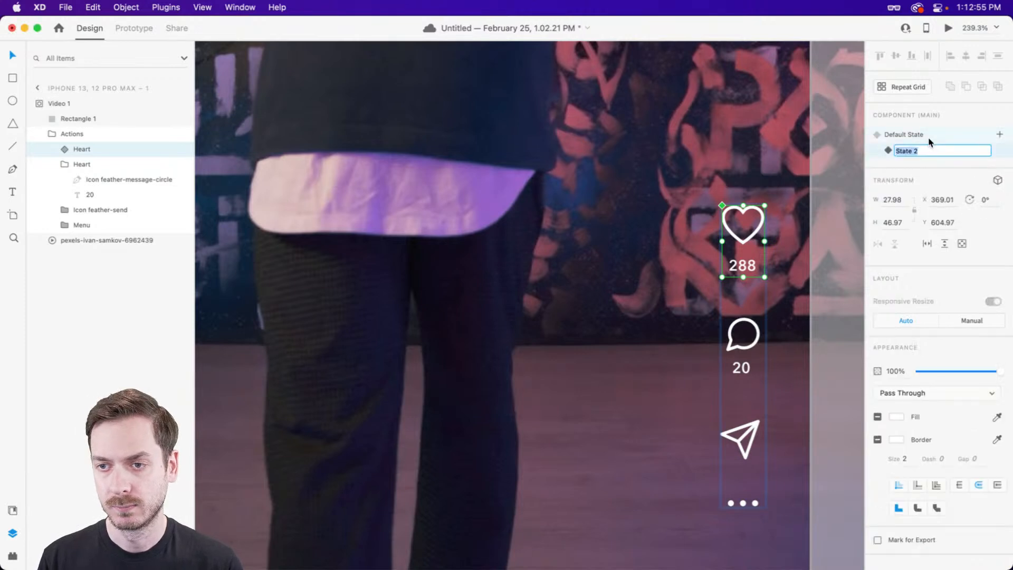
type("Liked")
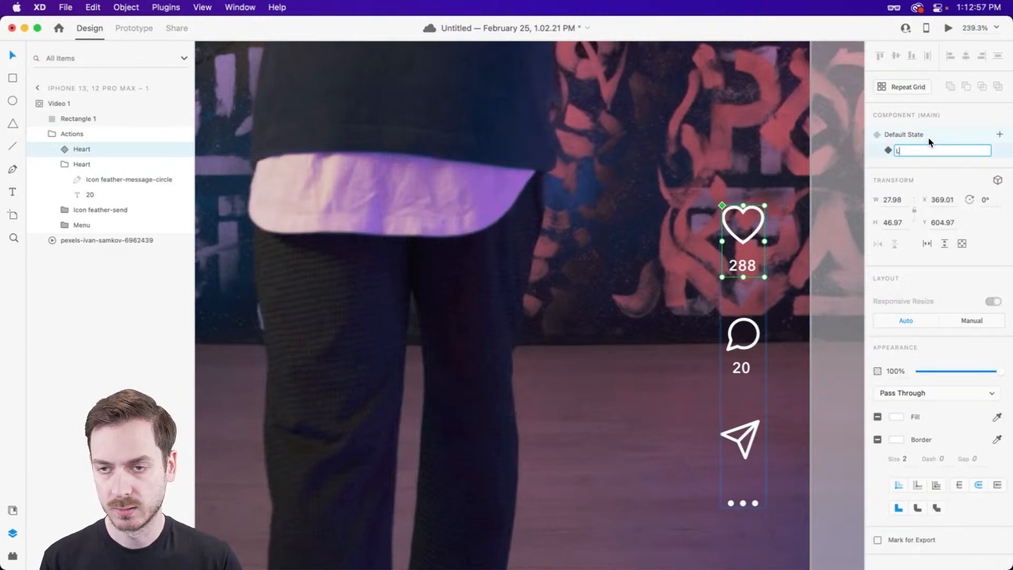
key("Return")
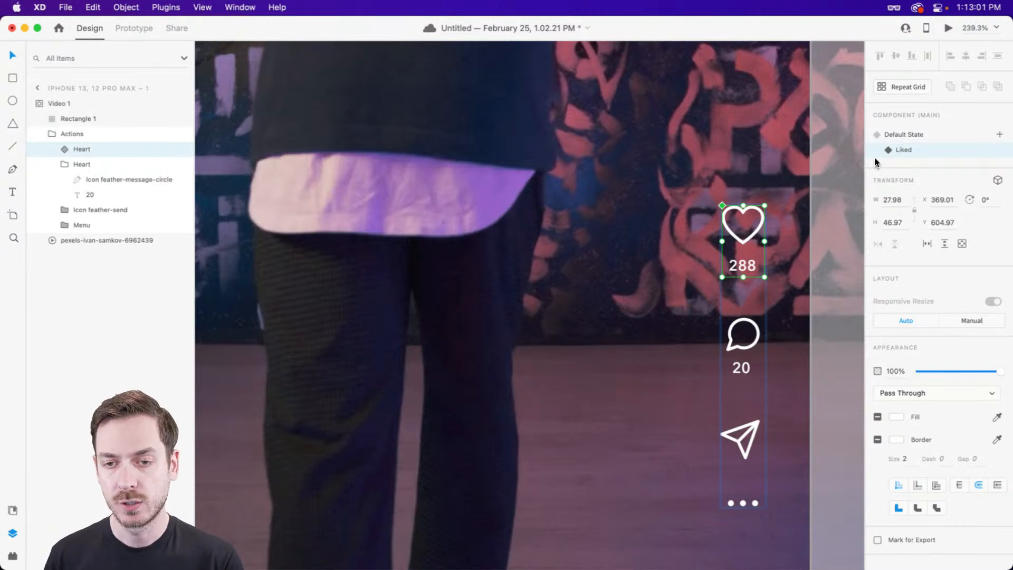
- In the Liked state, give the heart shape a fill and remove its border
double_click(756, 208)
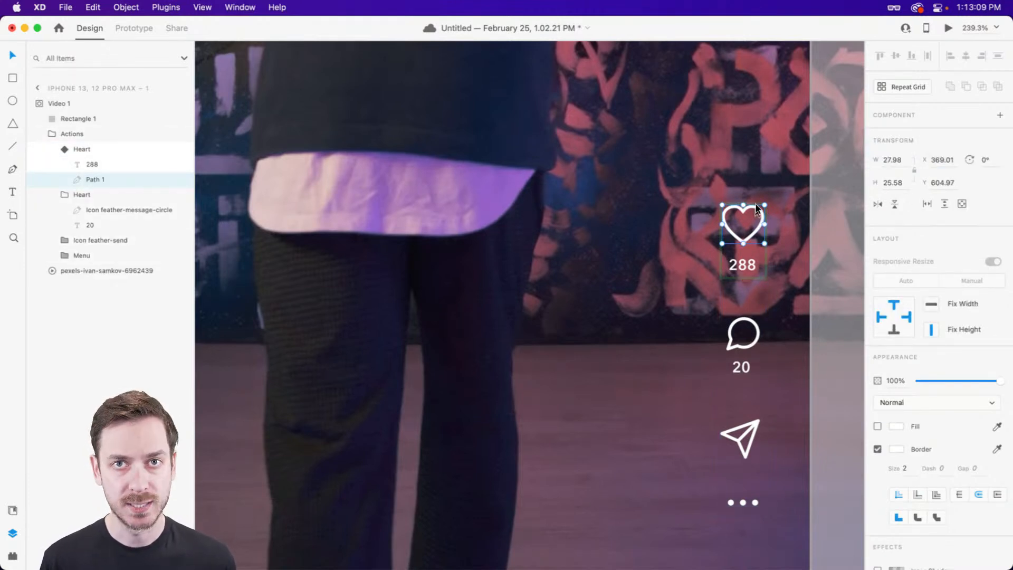
left_click(877, 426)
left_click(878, 449)
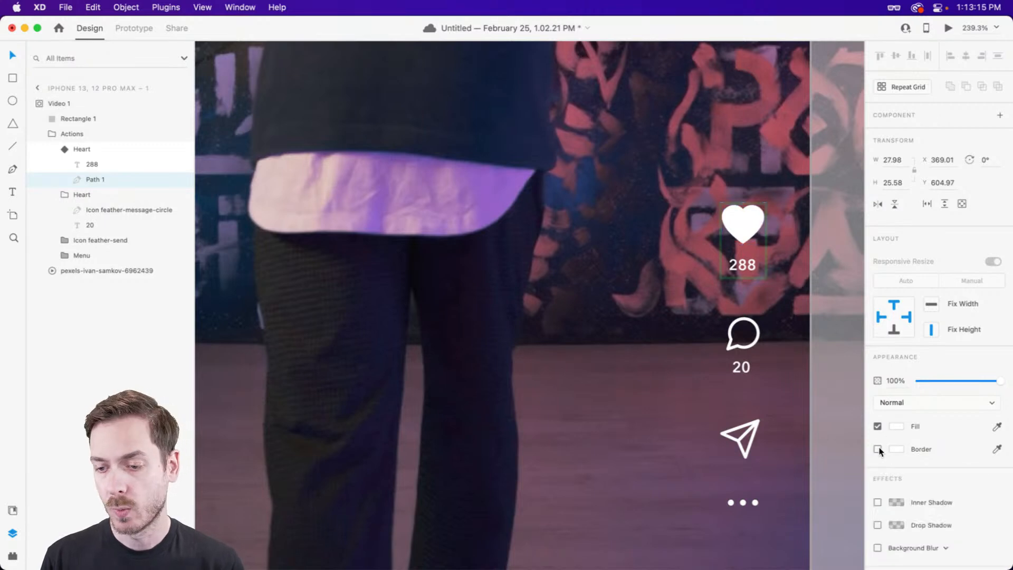
- Try a red #F52E2E fill on the heart shape in the Liked state
left_click(896, 427)
left_click(820, 375)
left_click_drag(820, 375, 826, 370)
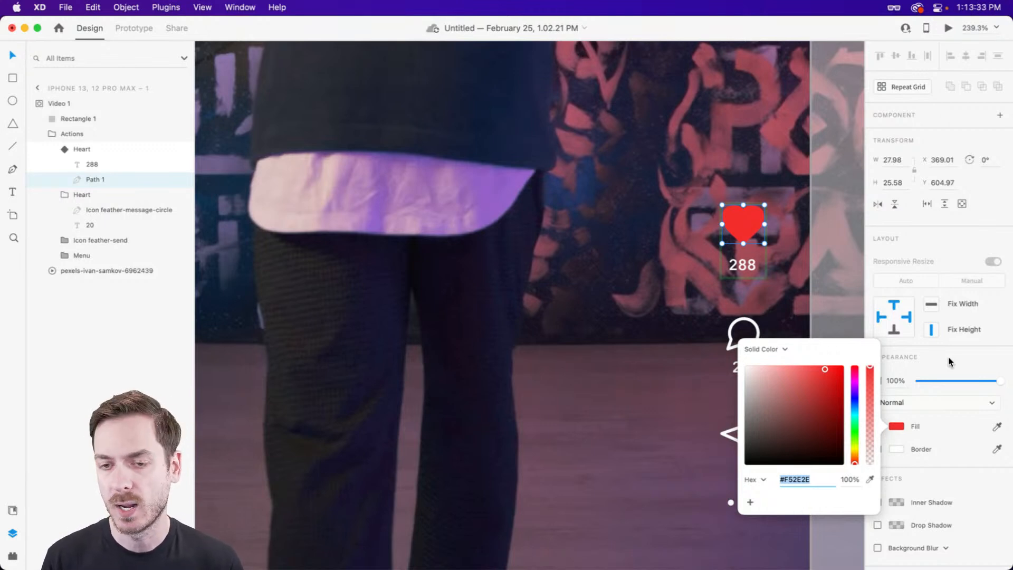
left_click(949, 362)
key("super+z")
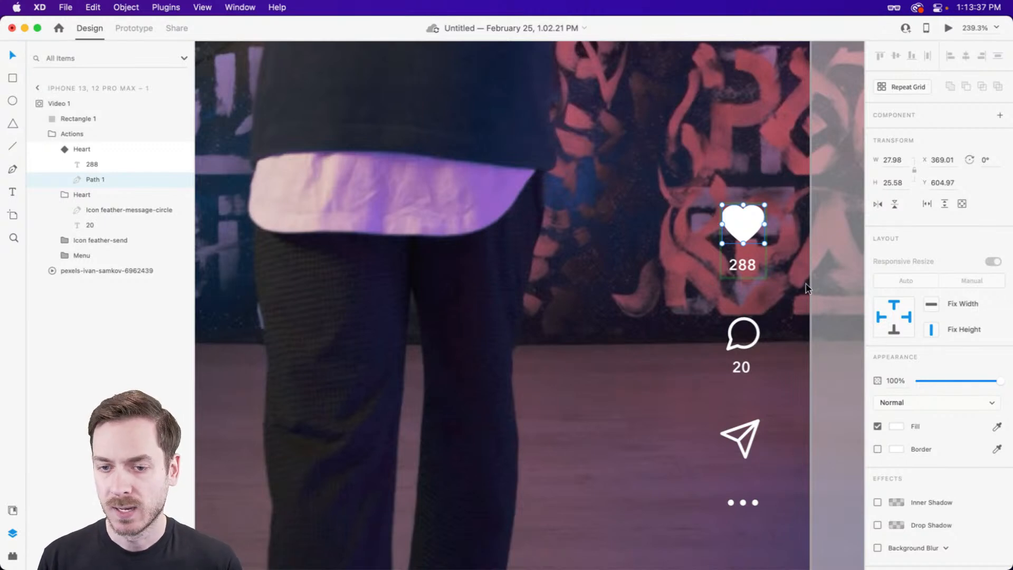
- Change the like count under the heart to 289 in the Liked state and save the document
double_click(744, 269)
key("Right")
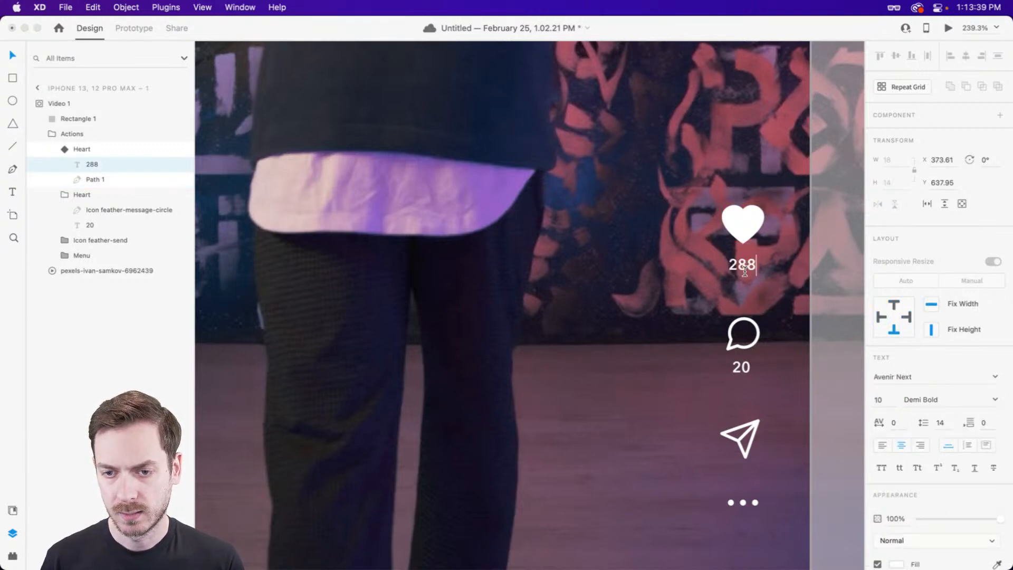
key("BackSpace")
type("9")
key("Escape")
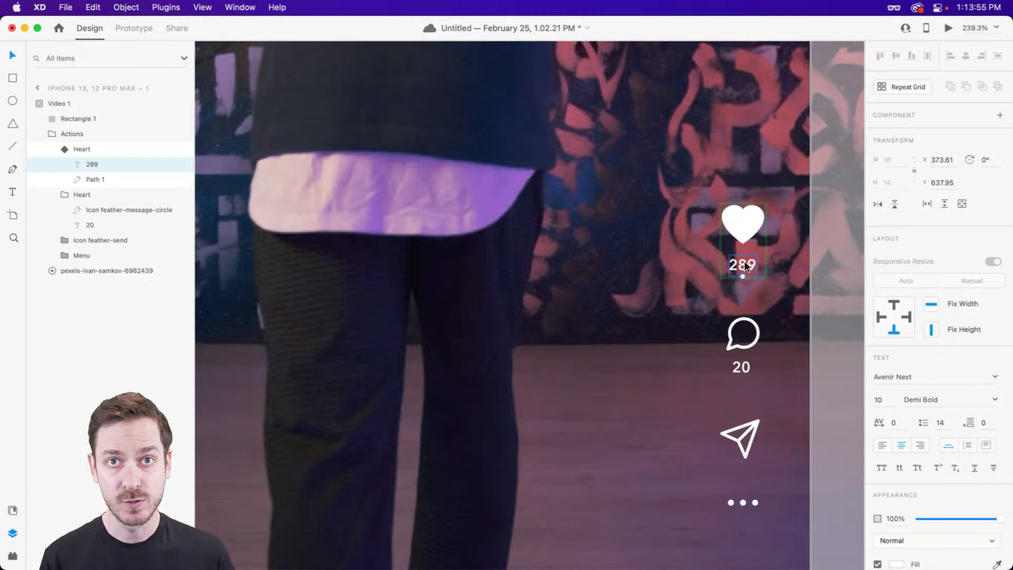
key("super+s")
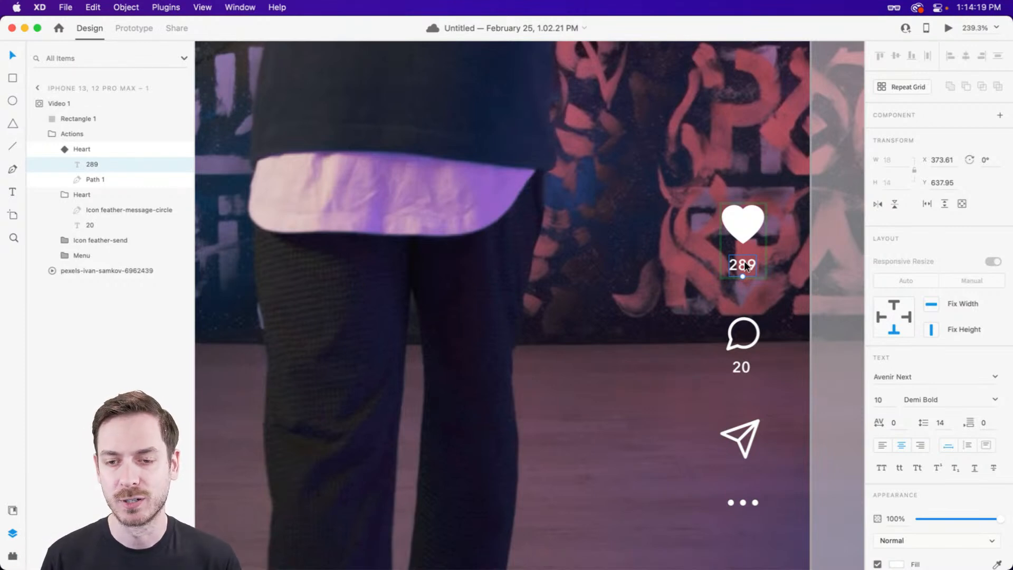
- Compare the Heart component's Default State with its Liked state
scroll(727, 243, "down", 3)
scroll(727, 243, "up", 3)
left_click(727, 243)
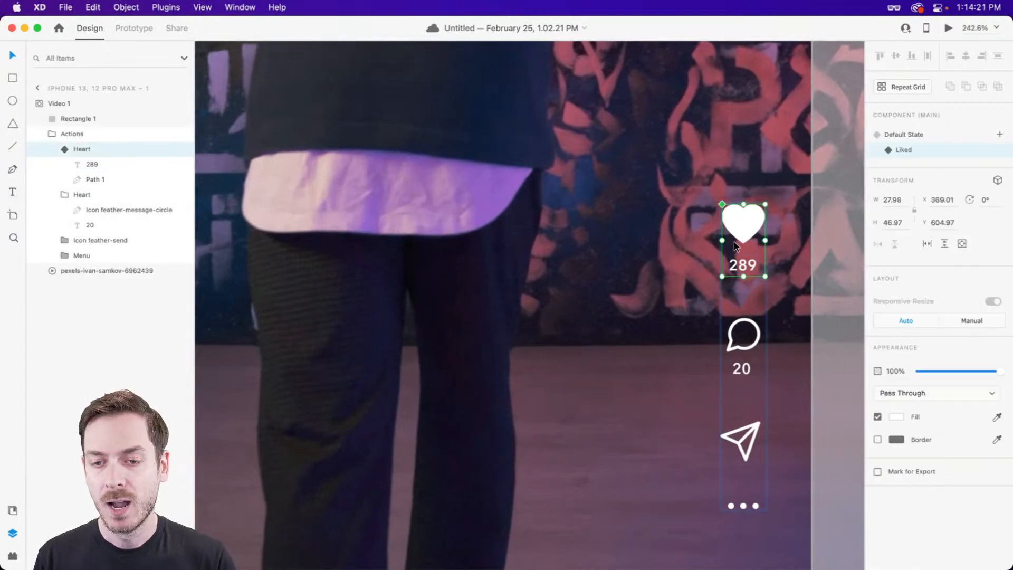
left_click(931, 134)
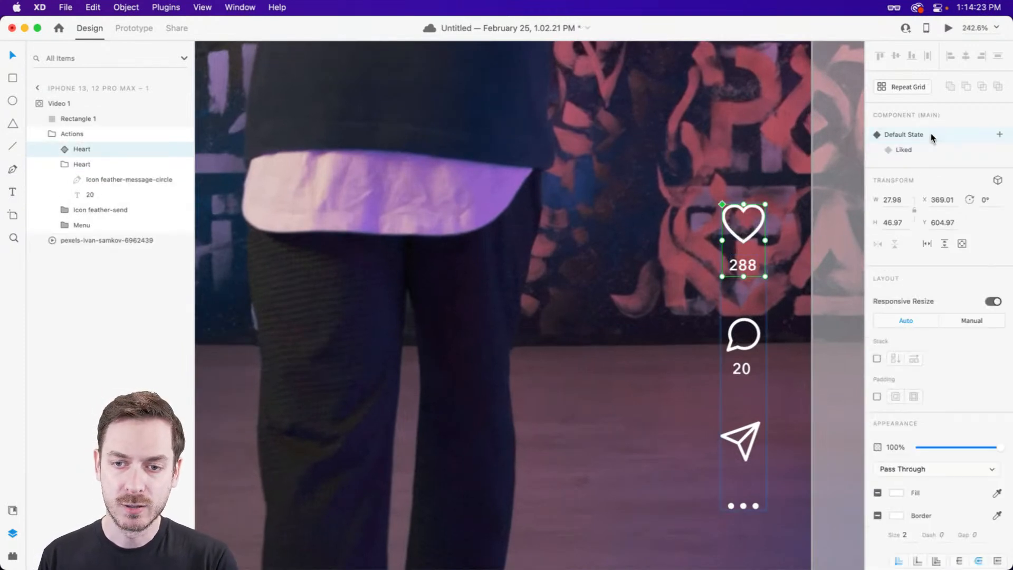
left_click(923, 151)
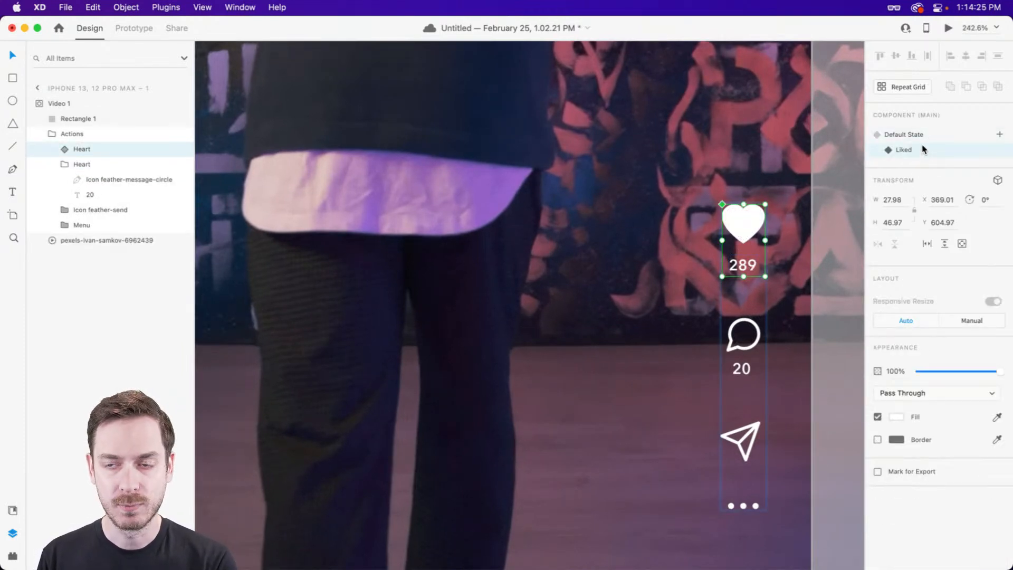
- Add a prototype interaction with a Tap trigger to the Heart component's Default State
left_click(924, 135)
scroll(698, 209, "right", 5)
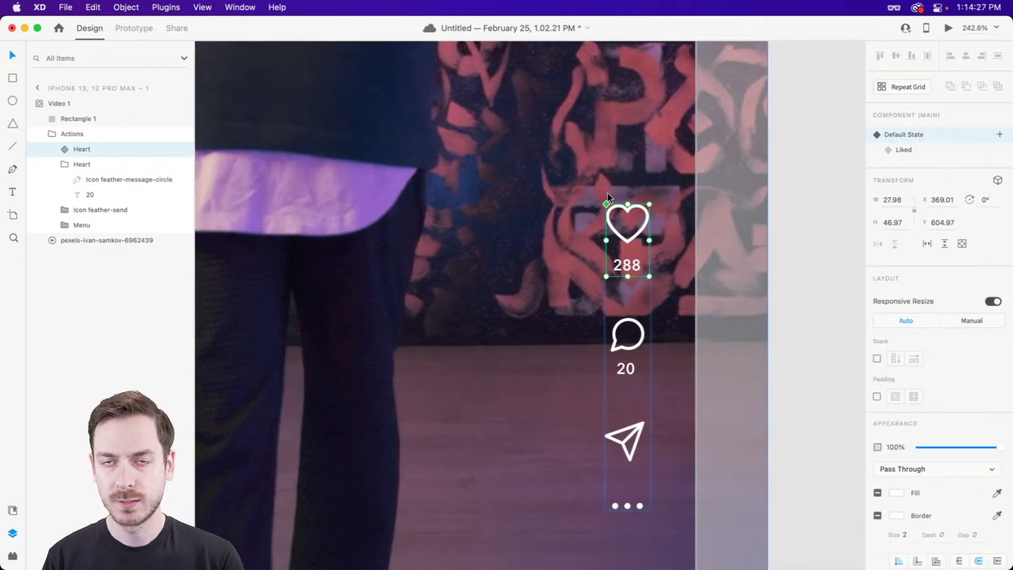
left_click(134, 28)
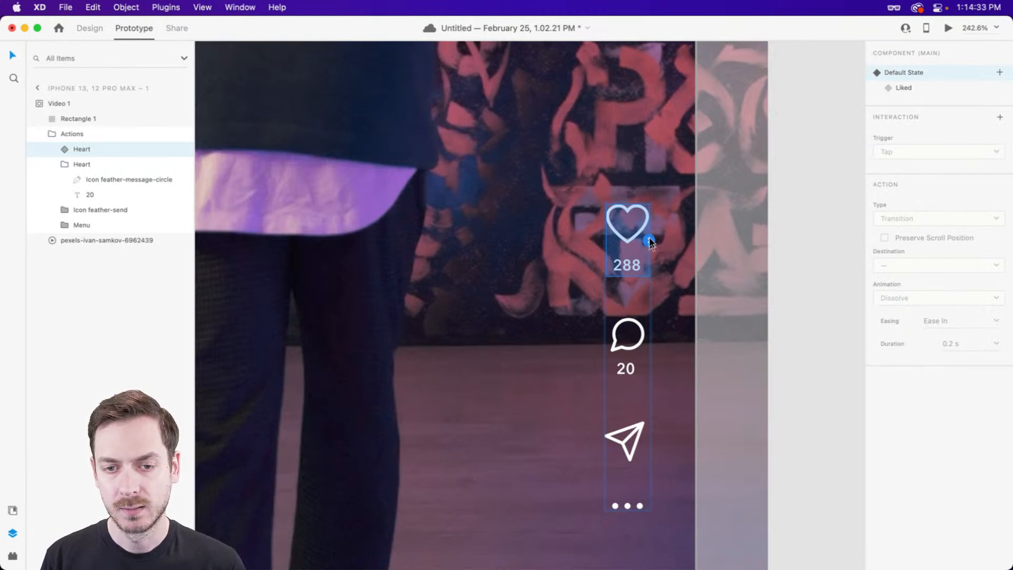
left_click(650, 241)
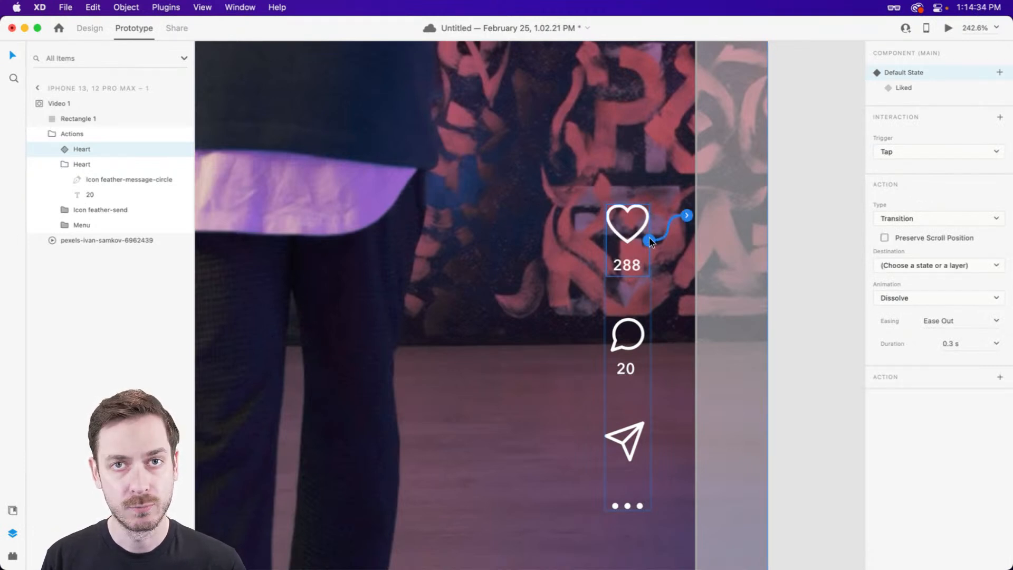
scroll(648, 241, "up", 3)
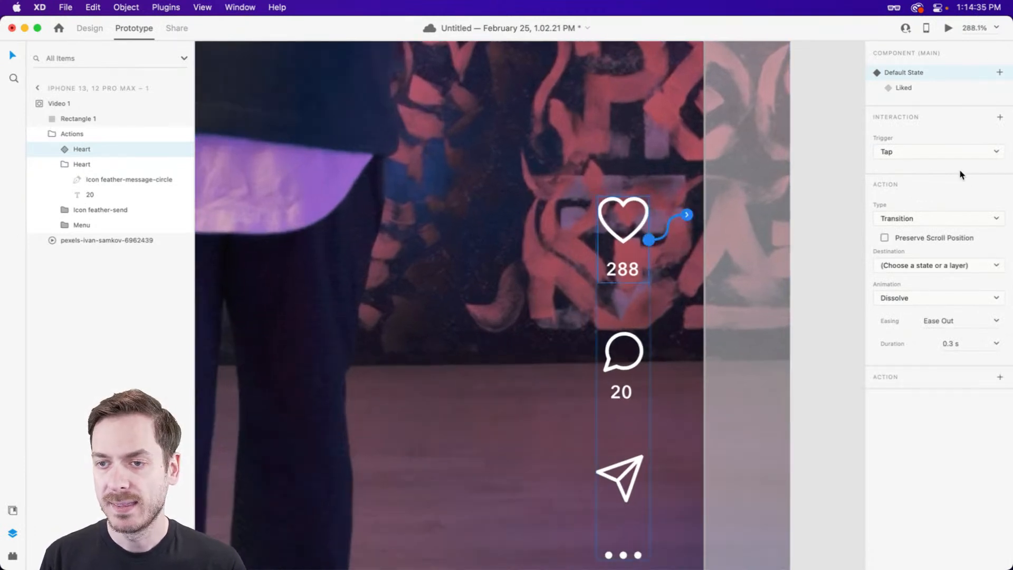
left_click(909, 154)
left_click(909, 150)
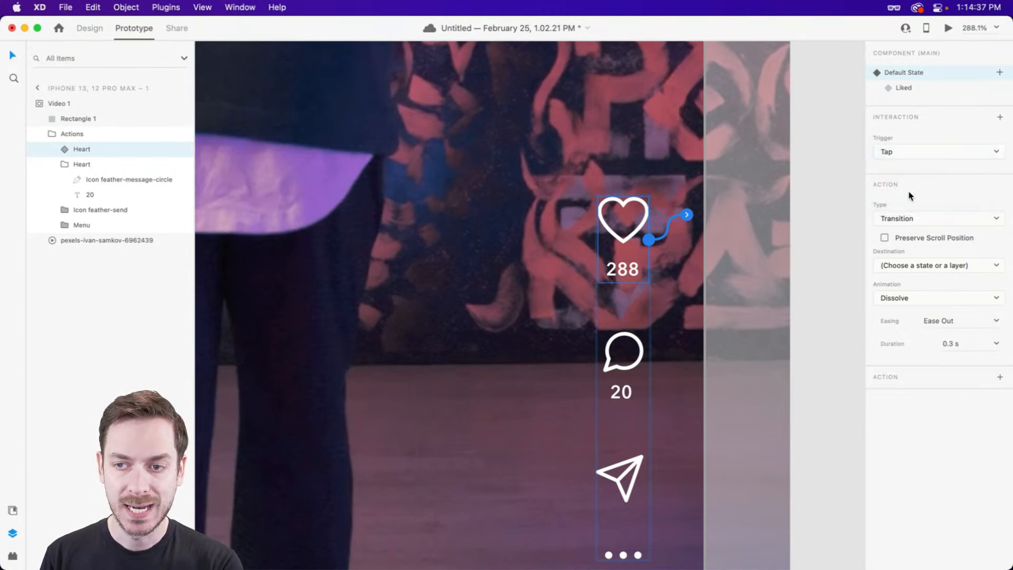
- Make the tap interaction a Transition to the Liked state with animation set to None
left_click(902, 219)
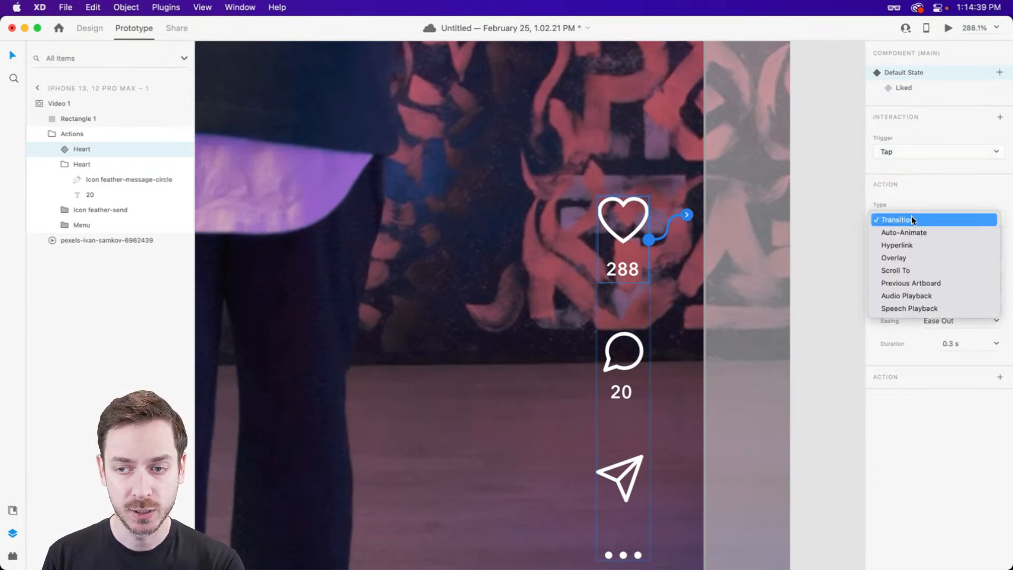
left_click(910, 218)
left_click(916, 265)
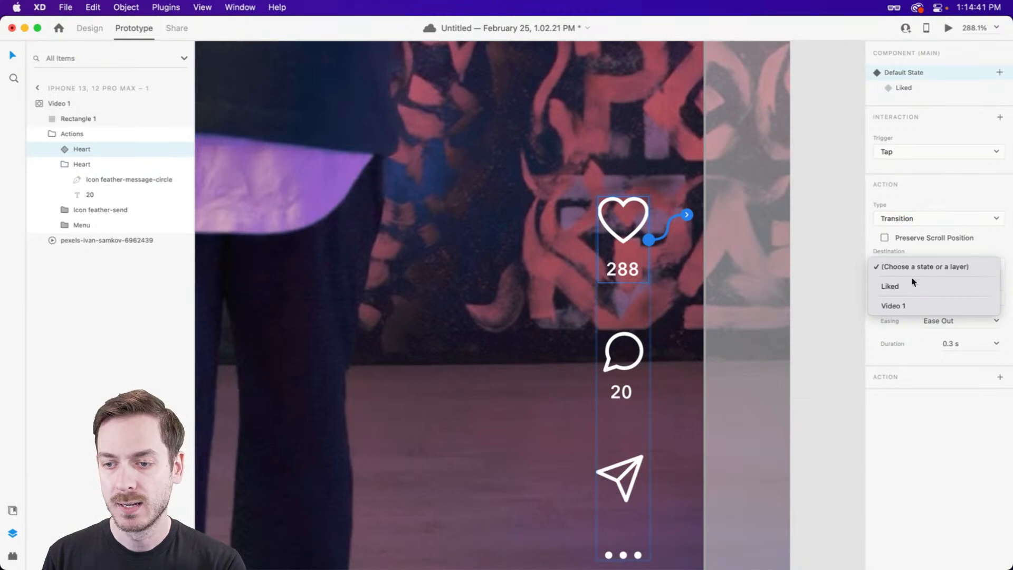
left_click(909, 285)
left_click(908, 286)
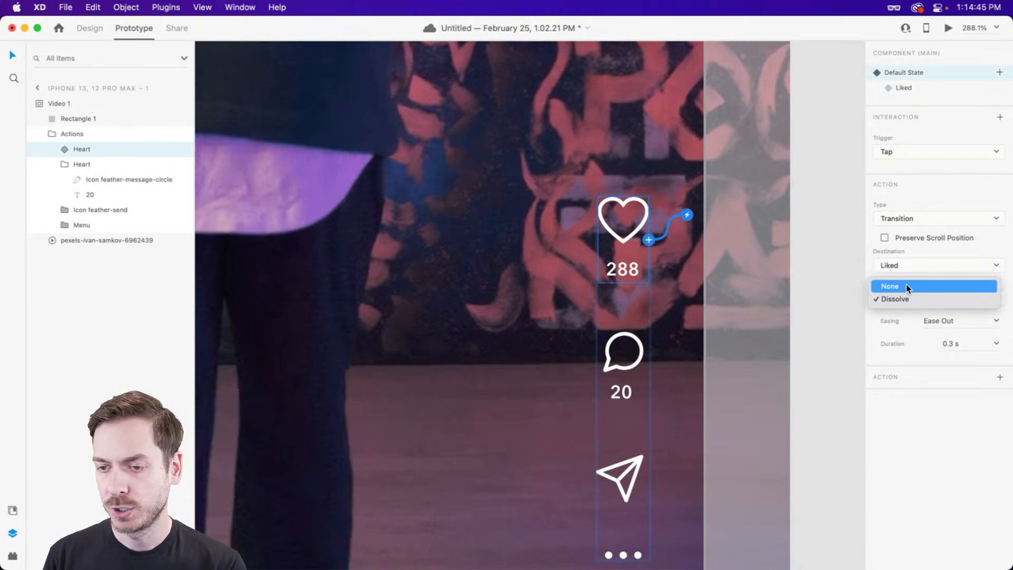
left_click(908, 287)
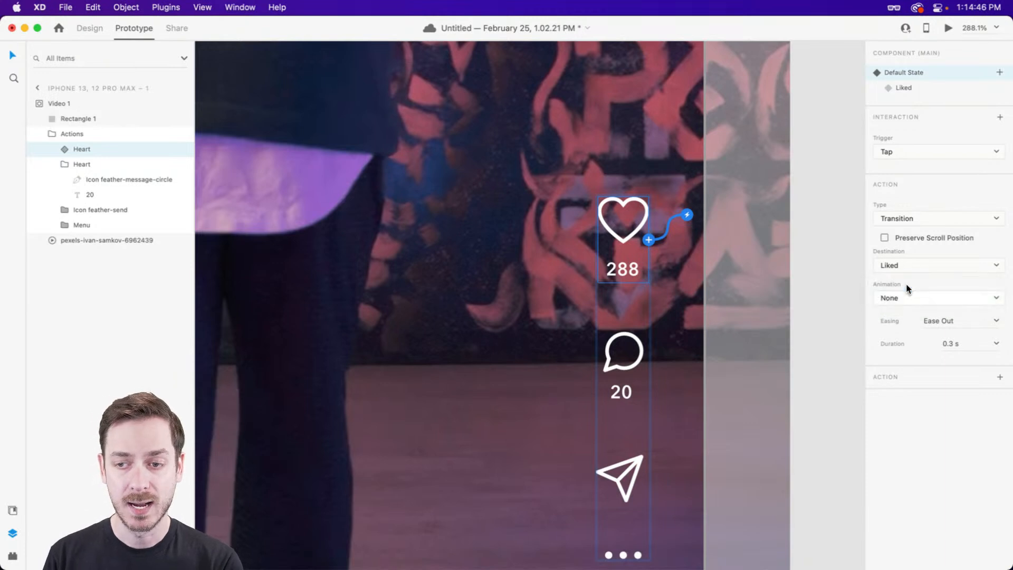
- Preview the prototype and tap the heart to test the switch to the Liked state
left_click(949, 26)
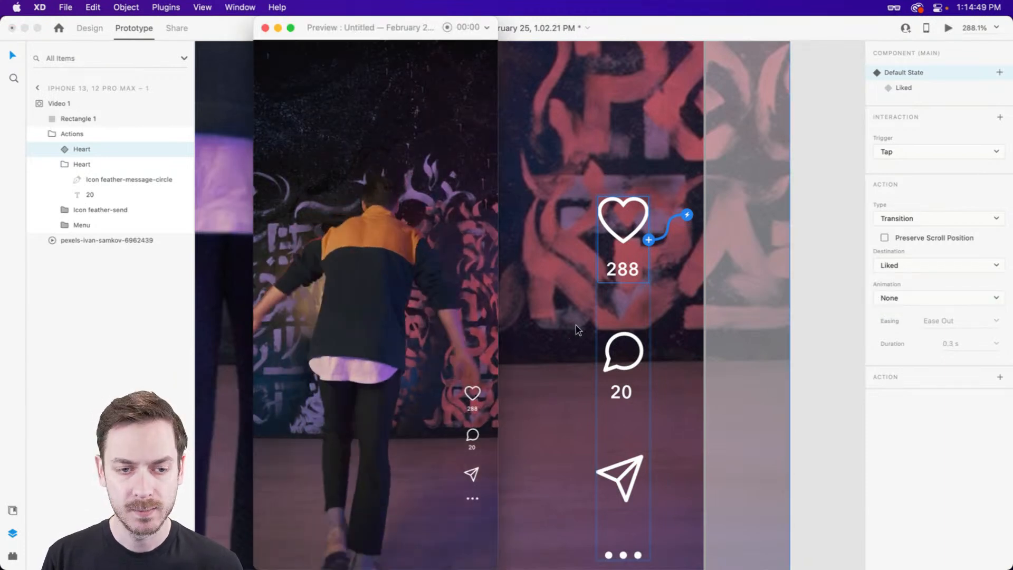
left_click_drag(394, 29, 628, 28)
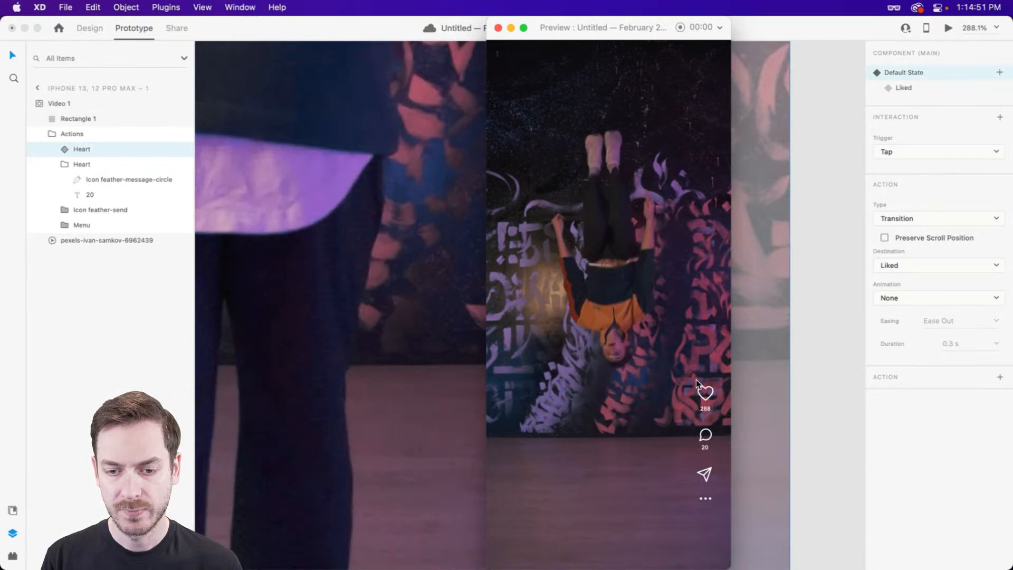
left_click(706, 393)
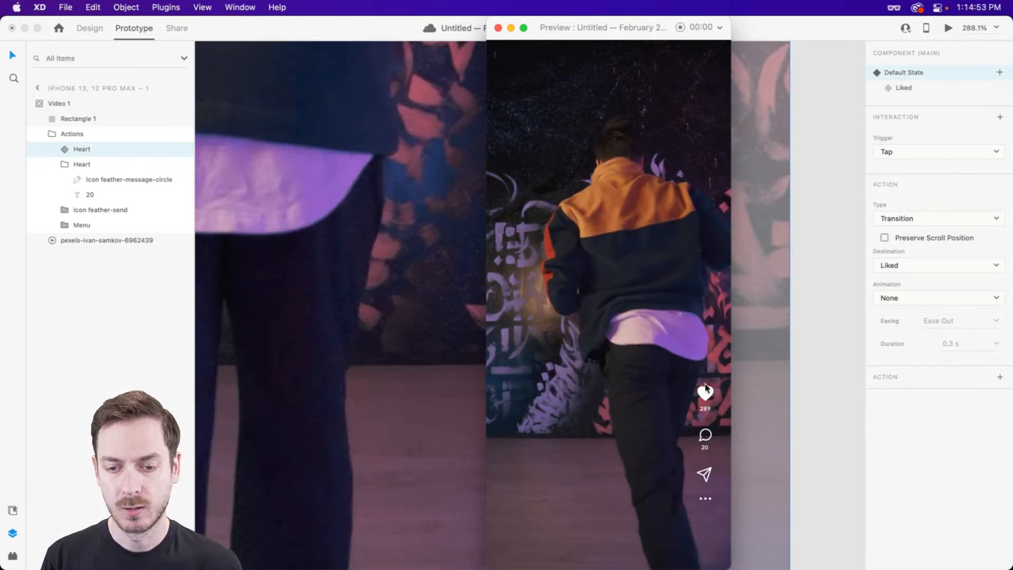
left_click(746, 384)
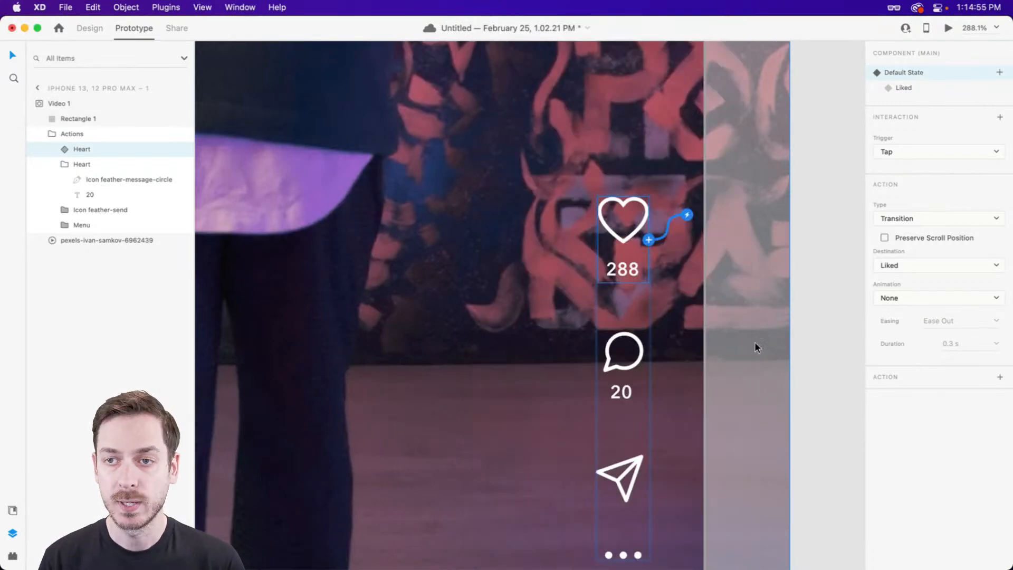
- Add a Tap transition from the Liked state to Default State without animation, and make Default State active again
left_click(907, 88)
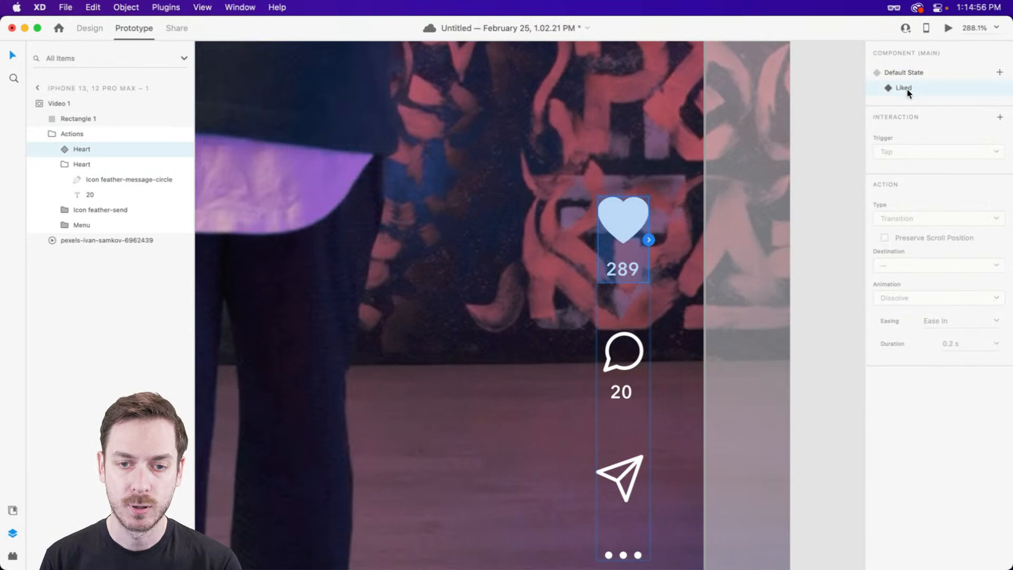
left_click(649, 239)
left_click(910, 264)
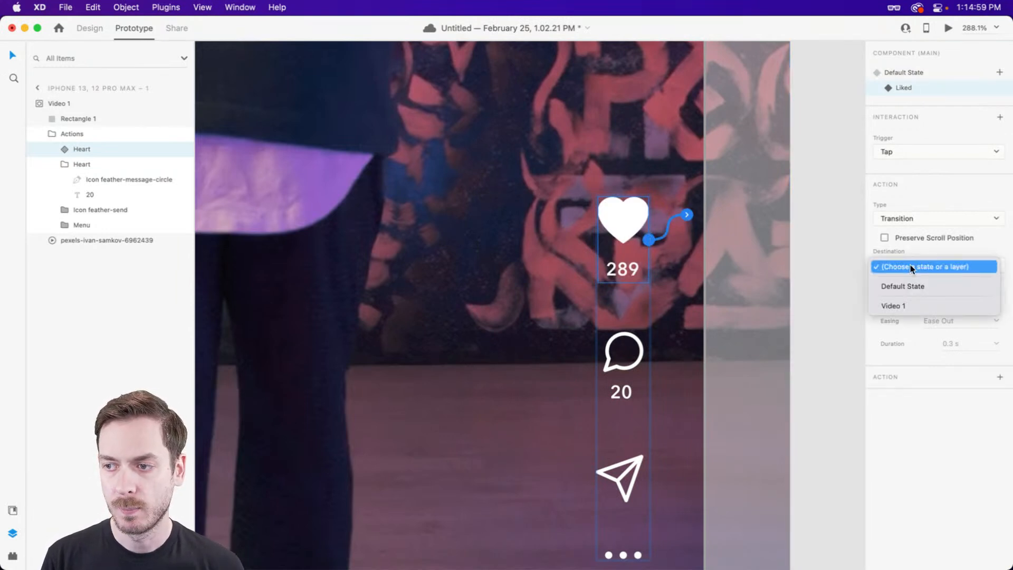
left_click(918, 286)
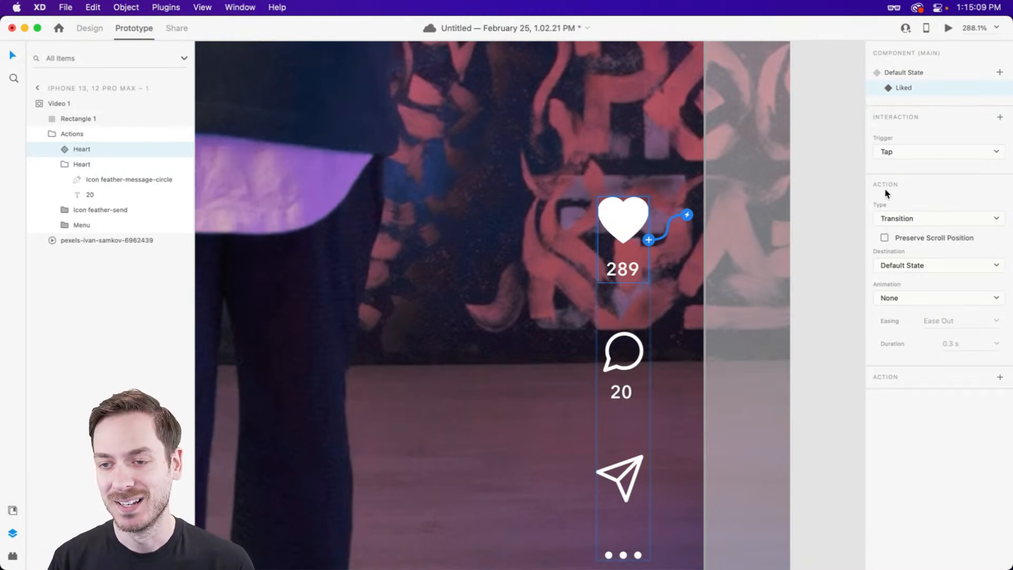
left_click(919, 74)
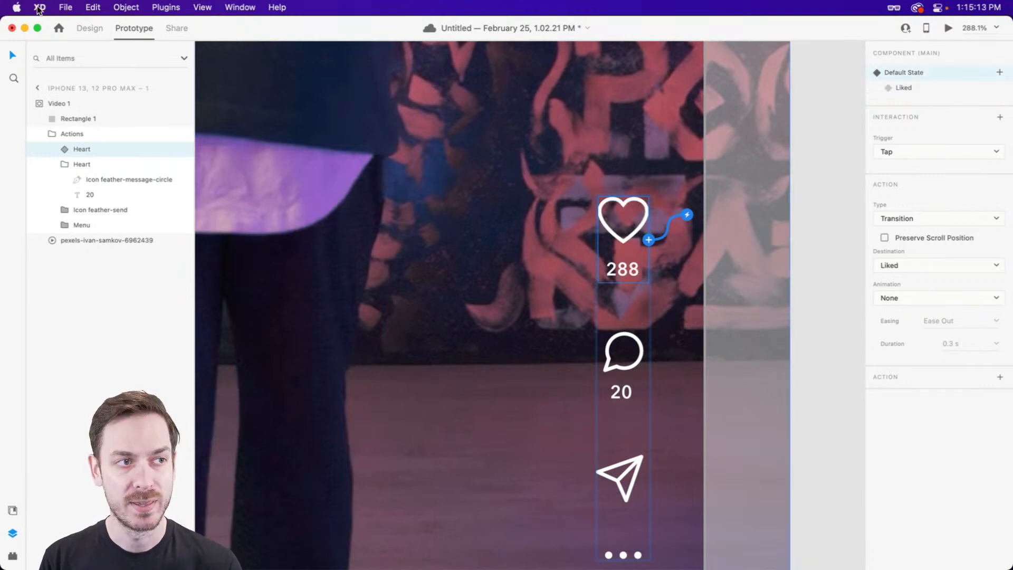
- Return to Design mode and test the heart's like and unlike toggle in the preview
left_click(87, 28)
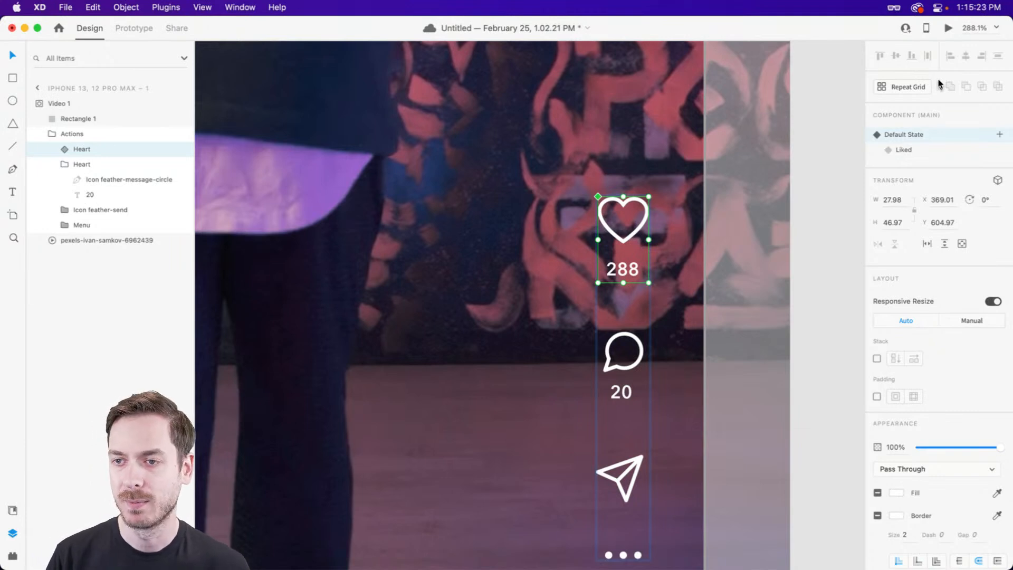
left_click(948, 28)
left_click(707, 396)
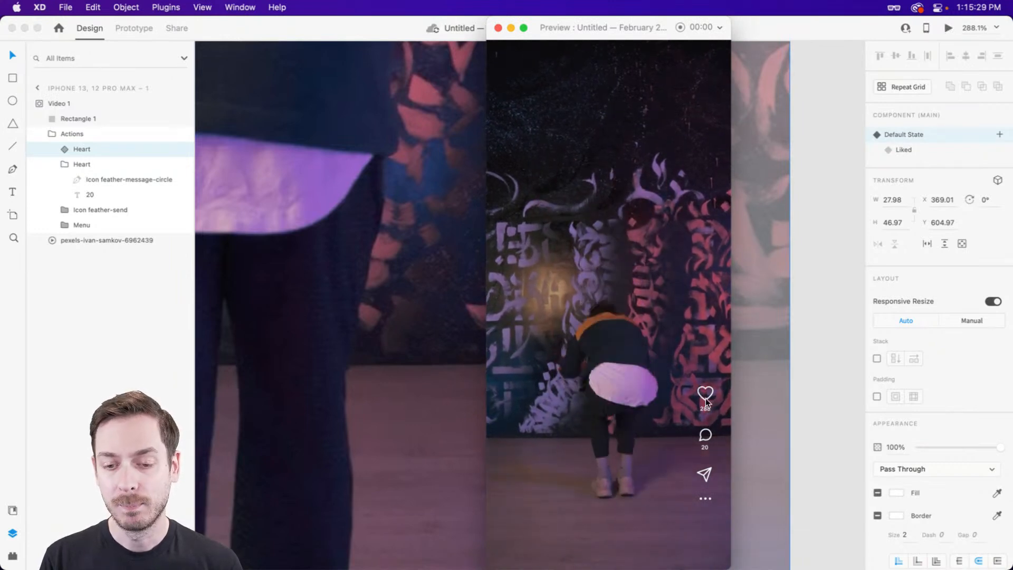
key("super+w")
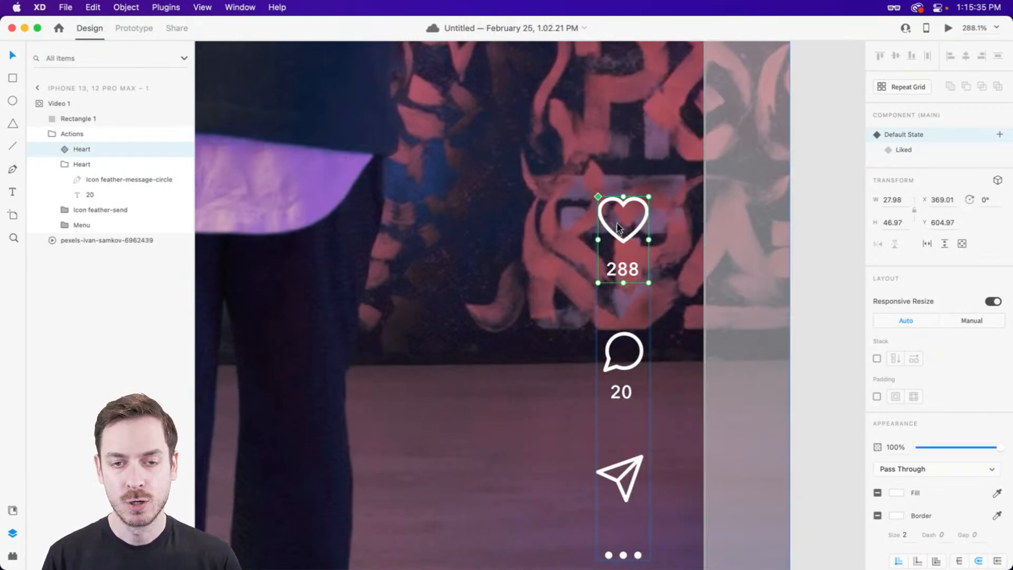
- Select the Heart component inside the Video 1 group and switch it to its Liked state
scroll(616, 223, "down", 10)
left_click(739, 165)
scroll(589, 227, "up", 3)
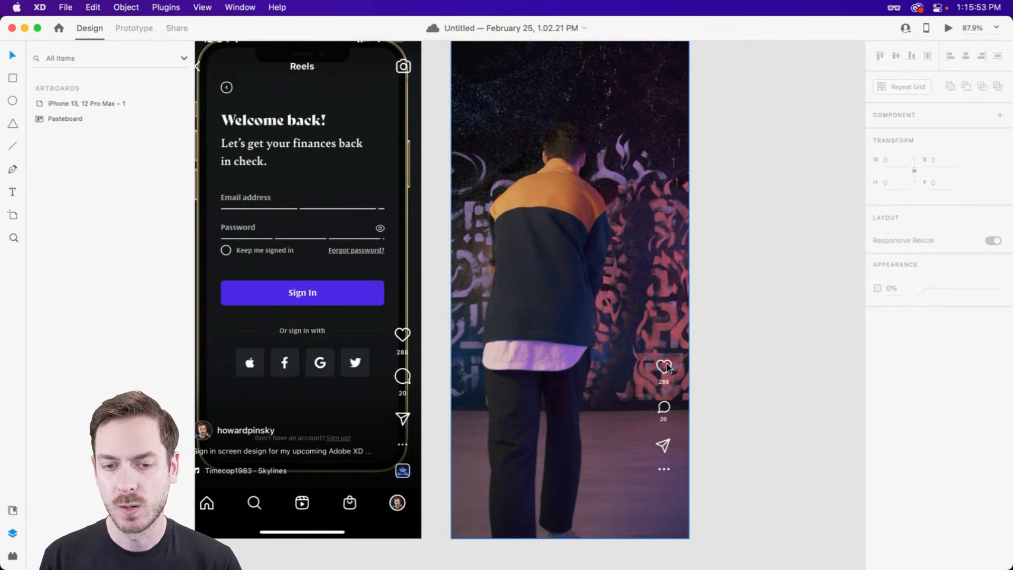
left_click(595, 261)
scroll(665, 368, "up", 5)
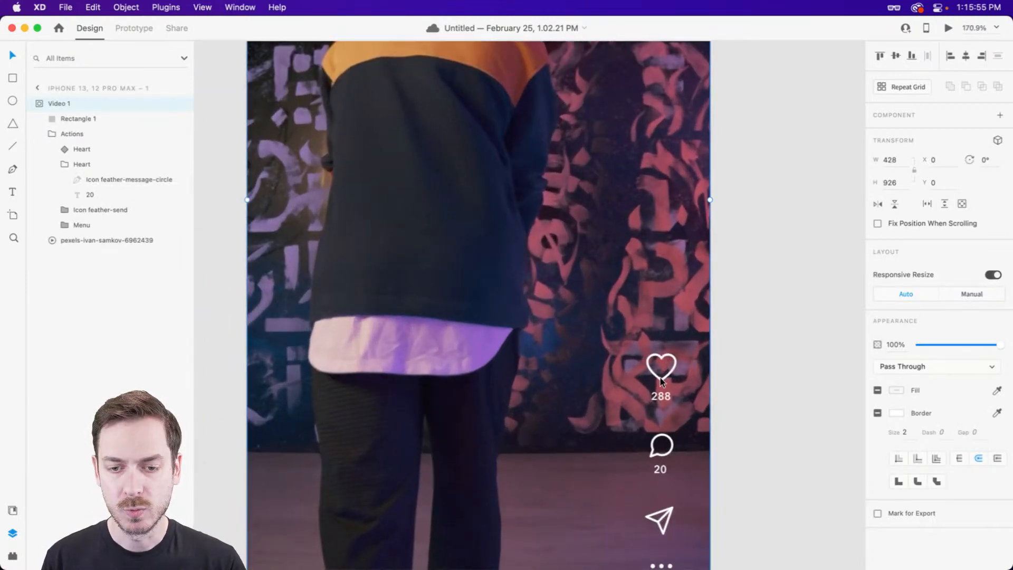
double_click(660, 378)
double_click(661, 379)
scroll(785, 176, "down", 2)
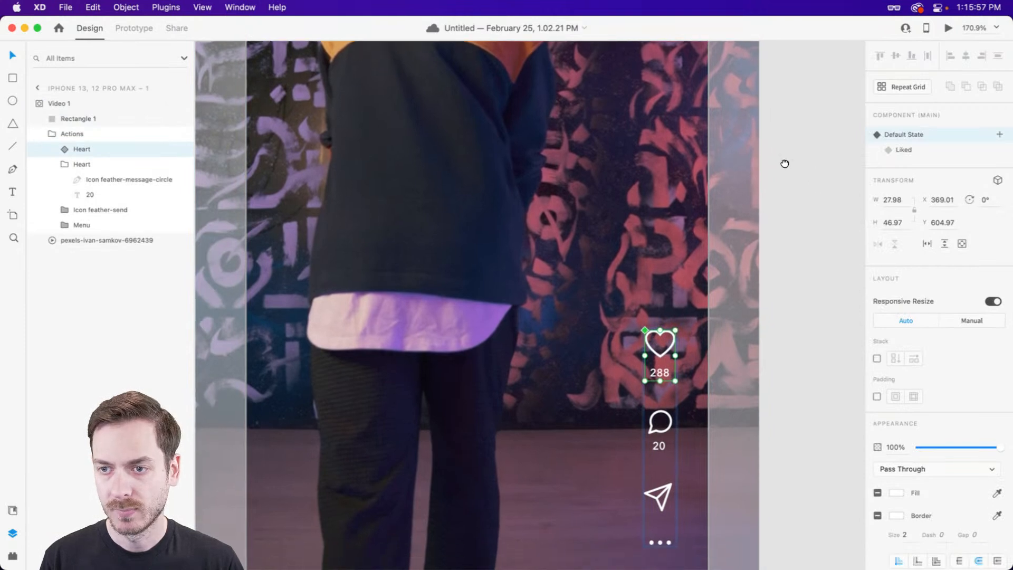
left_click(937, 150)
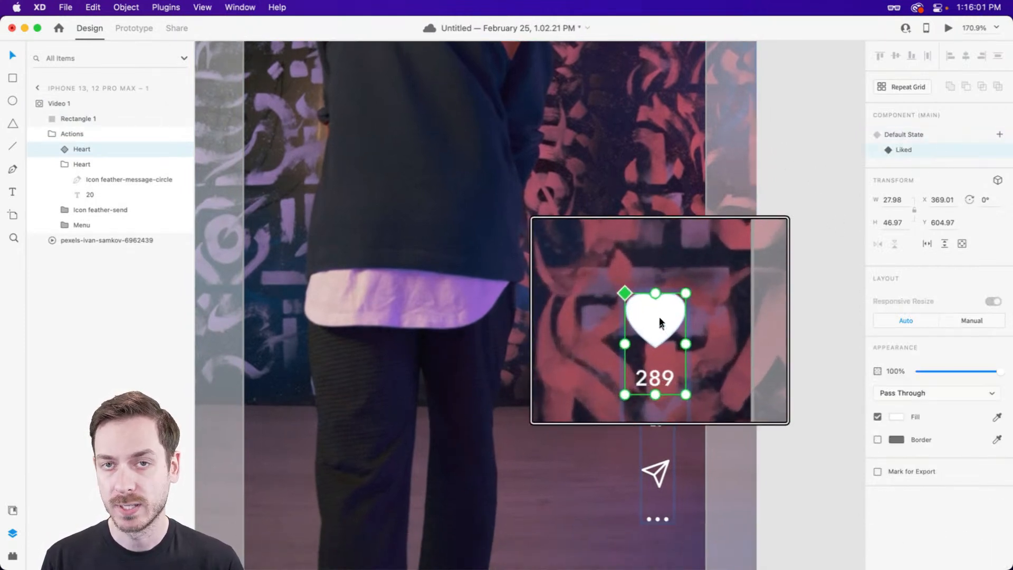
scroll(531, 274, "up", 2)
left_click(530, 274)
key("super+z")
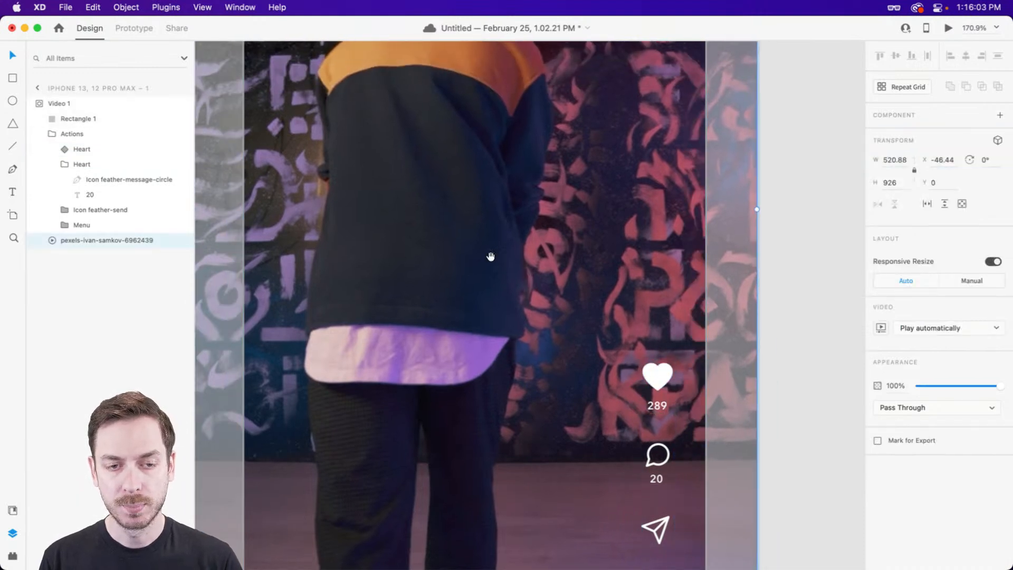
left_click_drag(491, 255, 549, 268)
scroll(549, 268, "down", 5)
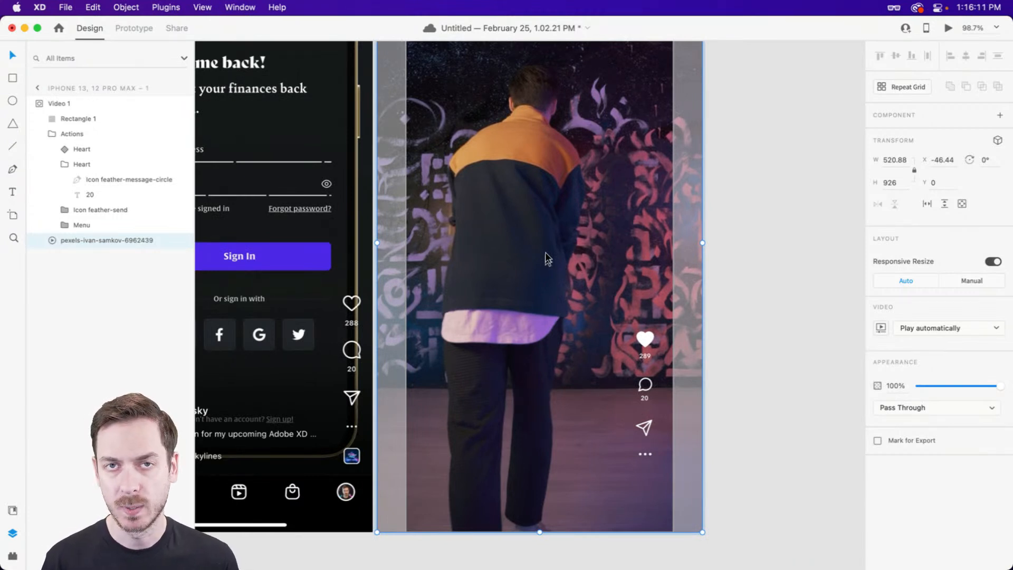
- Open the LottieFiles plugin and search for "heart" animations, browsing the results
left_click(14, 556)
left_click(38, 53)
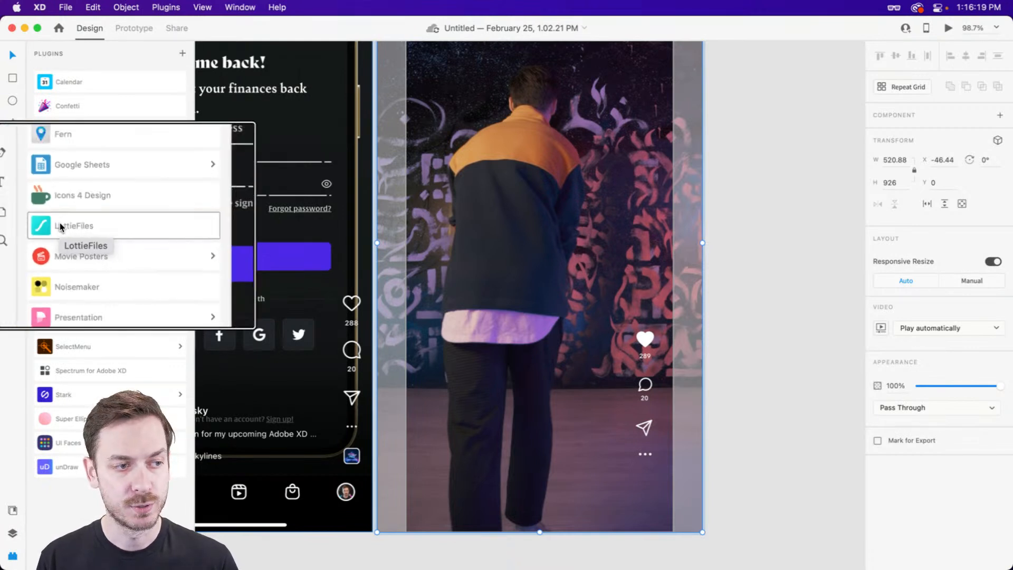
left_click(113, 231)
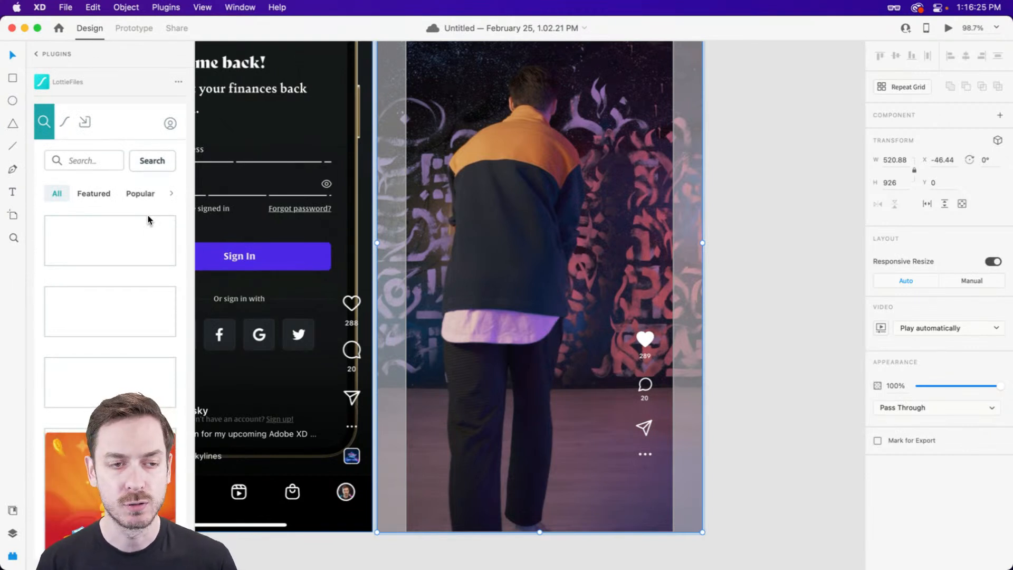
left_click(92, 163)
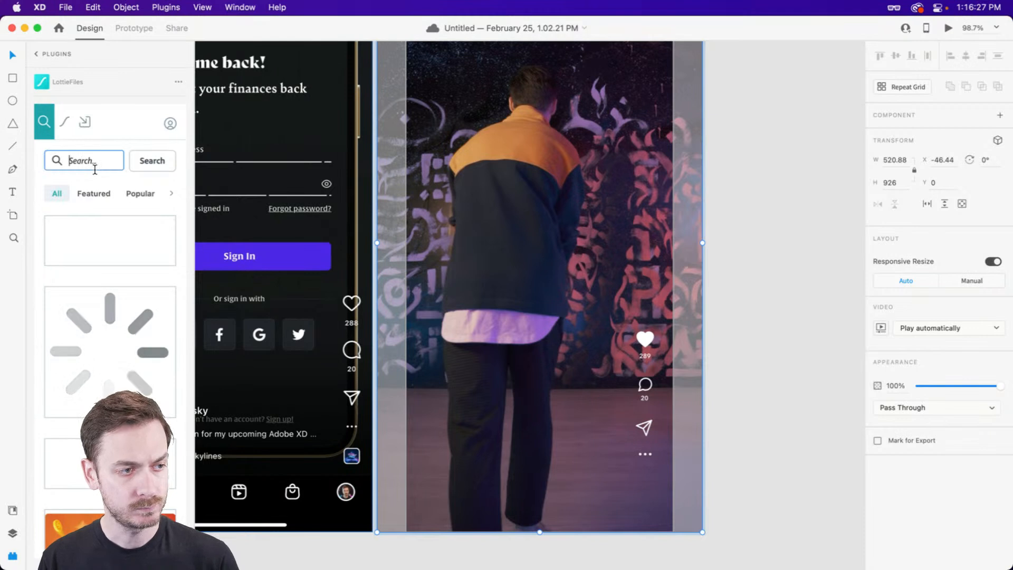
type("heart")
key("Return")
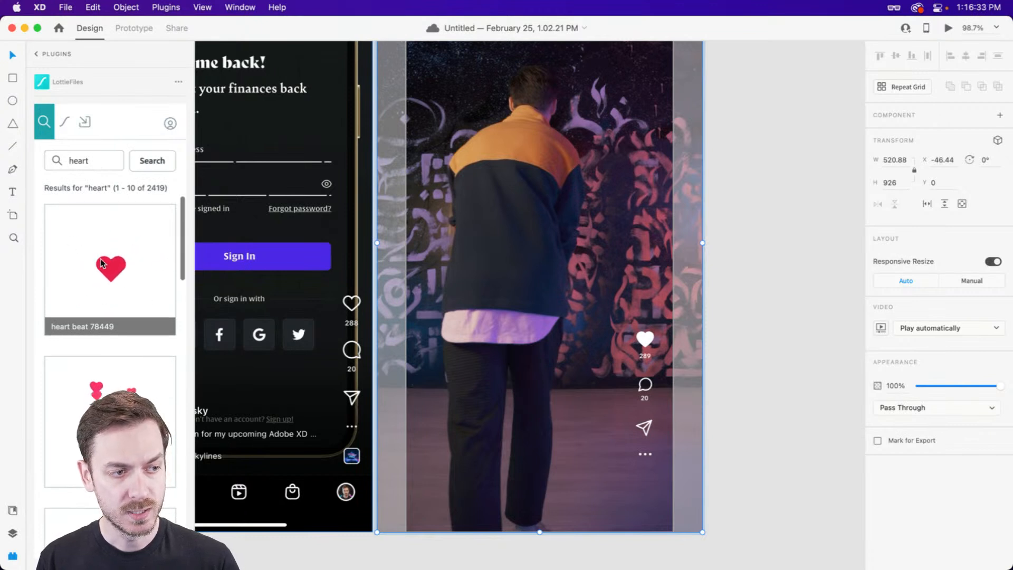
scroll(104, 275, "down", 5)
scroll(105, 269, "down", 7)
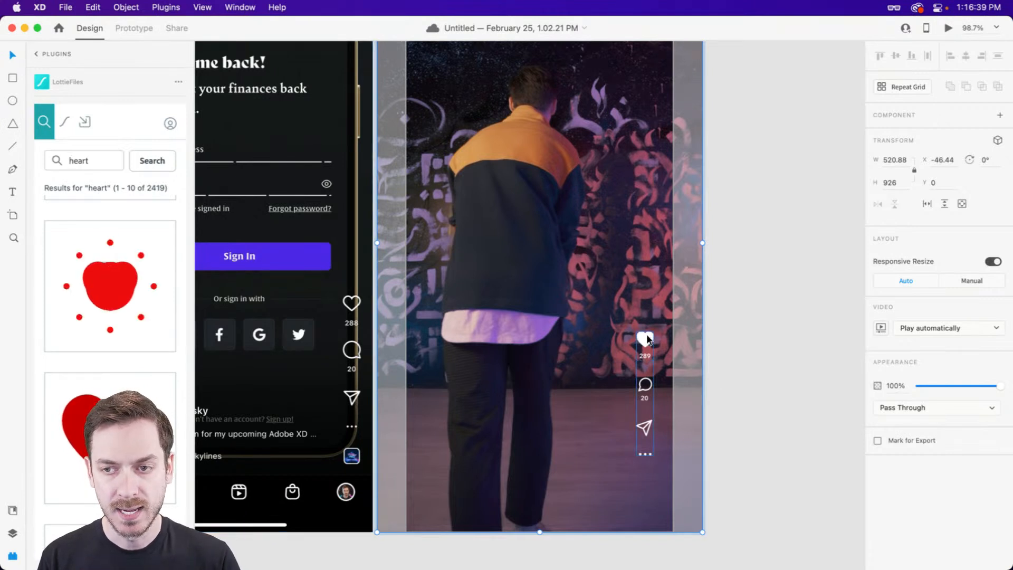
- Select the filled heart path inside the Liked state of the Heart component
key("super+y")
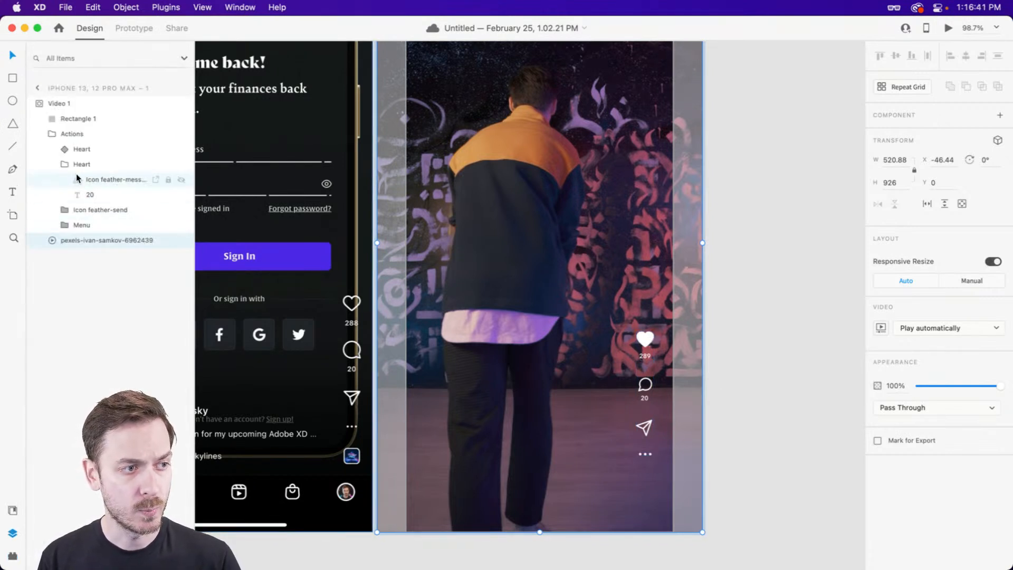
double_click(644, 339)
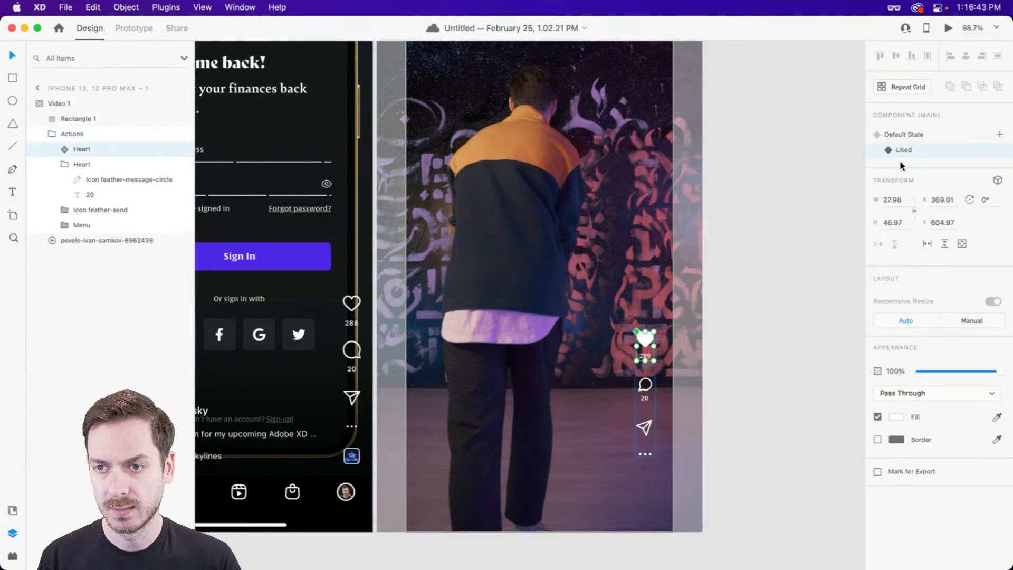
double_click(641, 340)
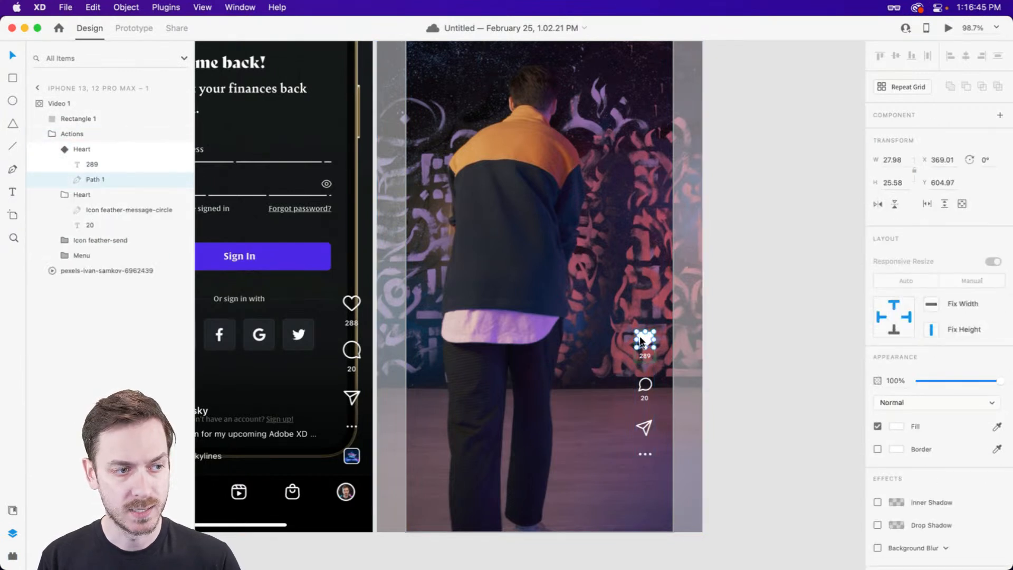
- Return to the LottieFiles plugin and search it for "heart" with the heart path still selected
key("super+shift+p")
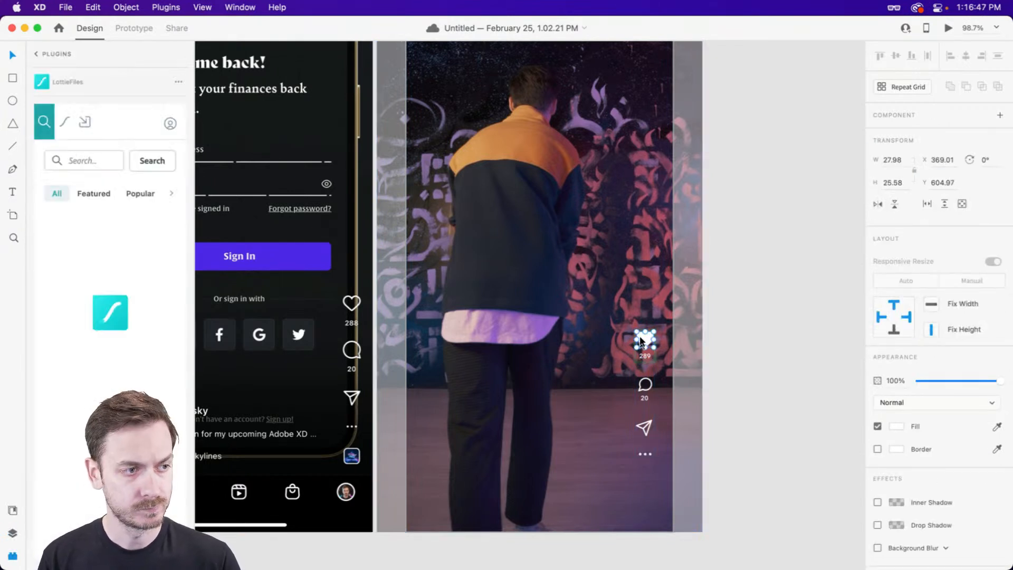
left_click(84, 160)
type("heart")
key("Return")
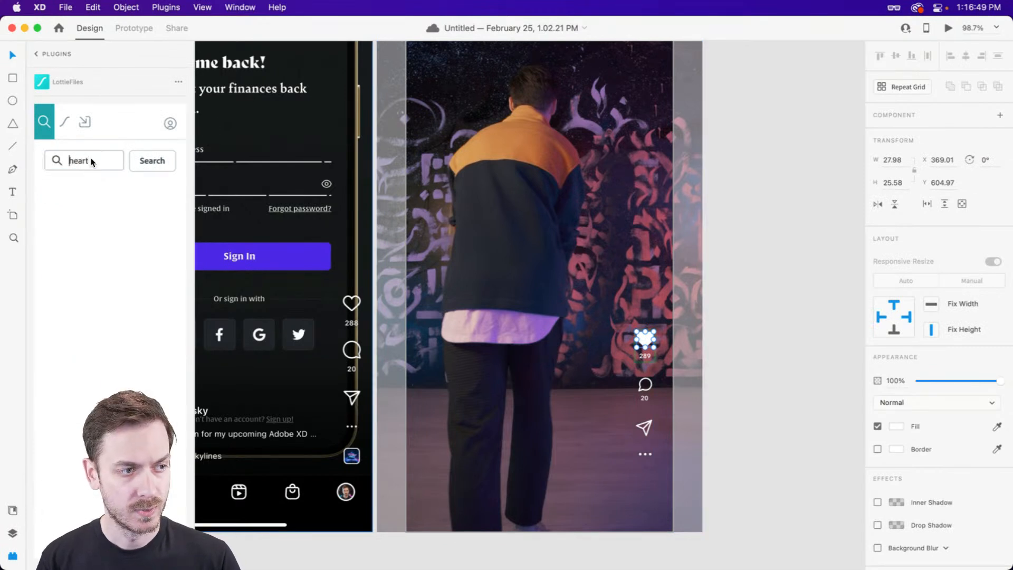
- Try a plain red heart animation centred on the video at 300 by 300, and delete it
scroll(110, 284, "down", 3)
scroll(110, 286, "down", 2)
left_click_drag(106, 359, 550, 240)
left_click_drag(639, 327, 536, 238)
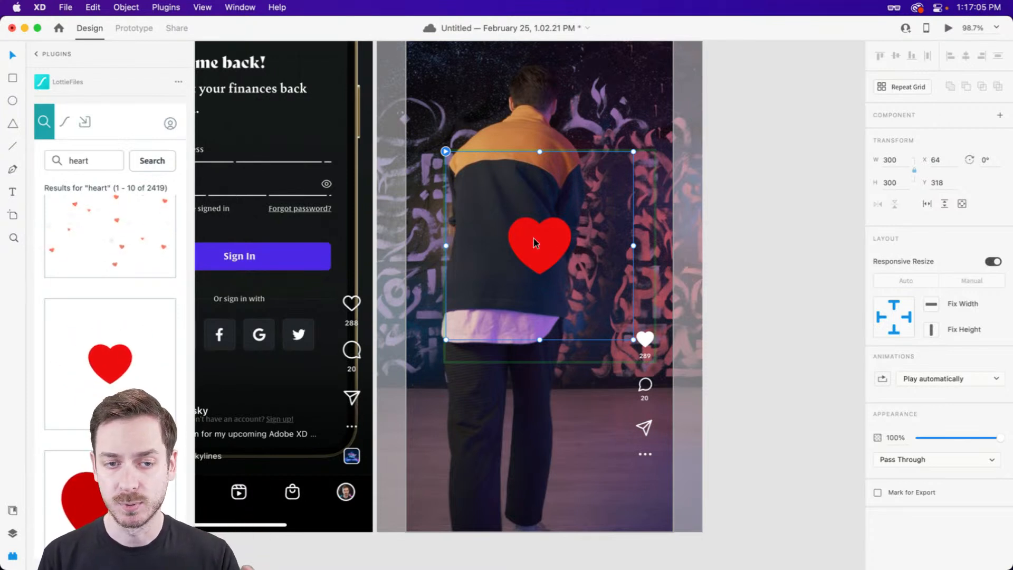
key("Delete")
- Add the "heart beat 78449" animation over the video and scale it down to 350 by 350
scroll(103, 279, "down", 3)
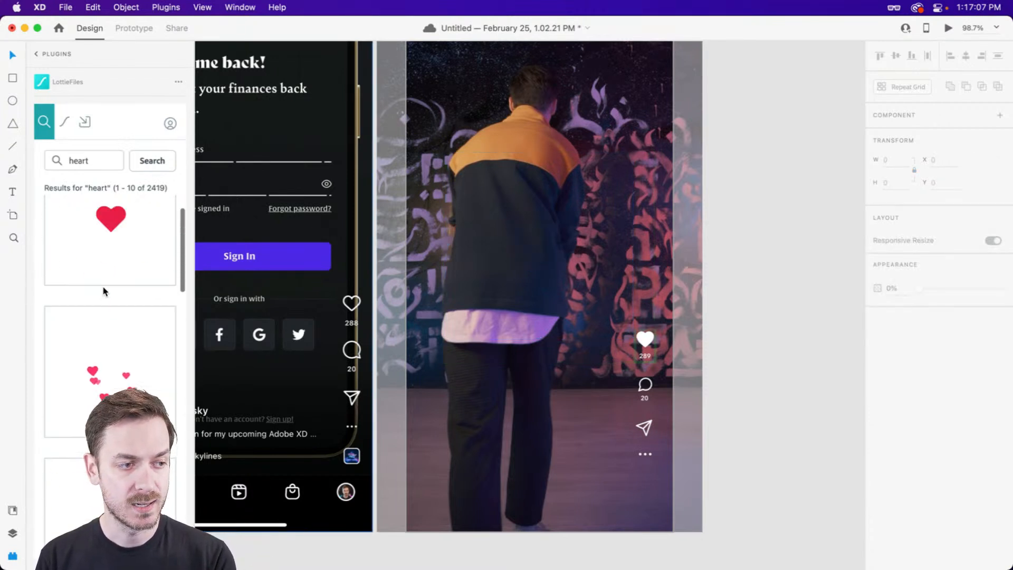
left_click_drag(105, 270, 506, 264)
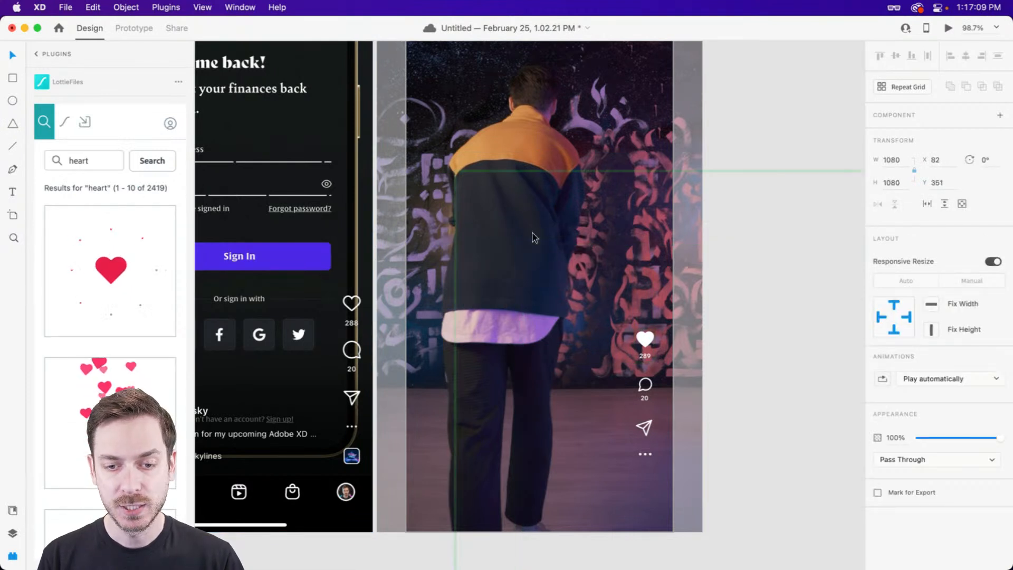
left_click_drag(357, 54, 514, 203)
left_click_drag(595, 267, 447, 125)
left_click_drag(351, 55, 437, 142)
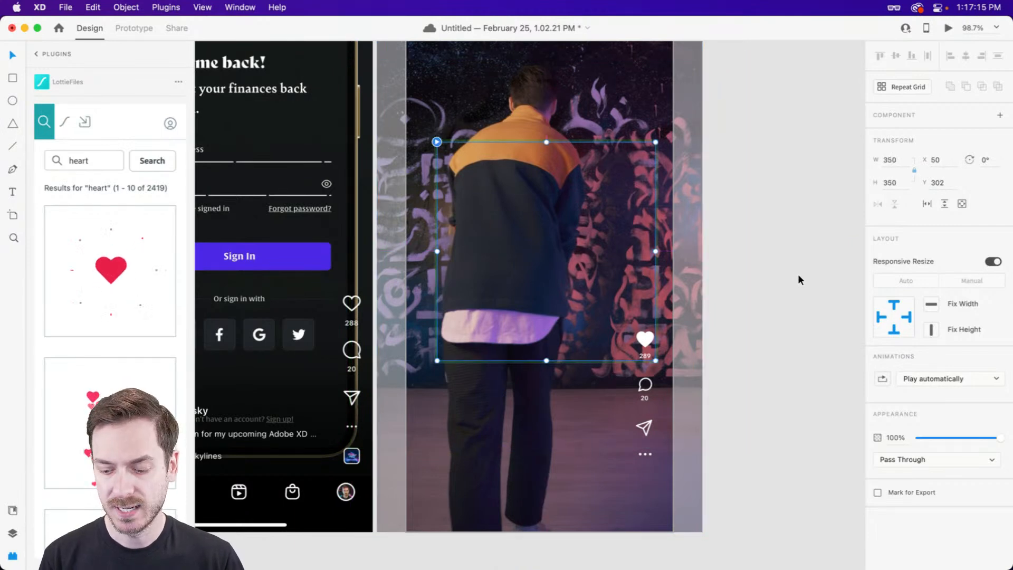
- Enlarge the heart beat animation to 384 by 384 and centre it over the video at X 22, Y 271
key("super+Return")
key("Escape")
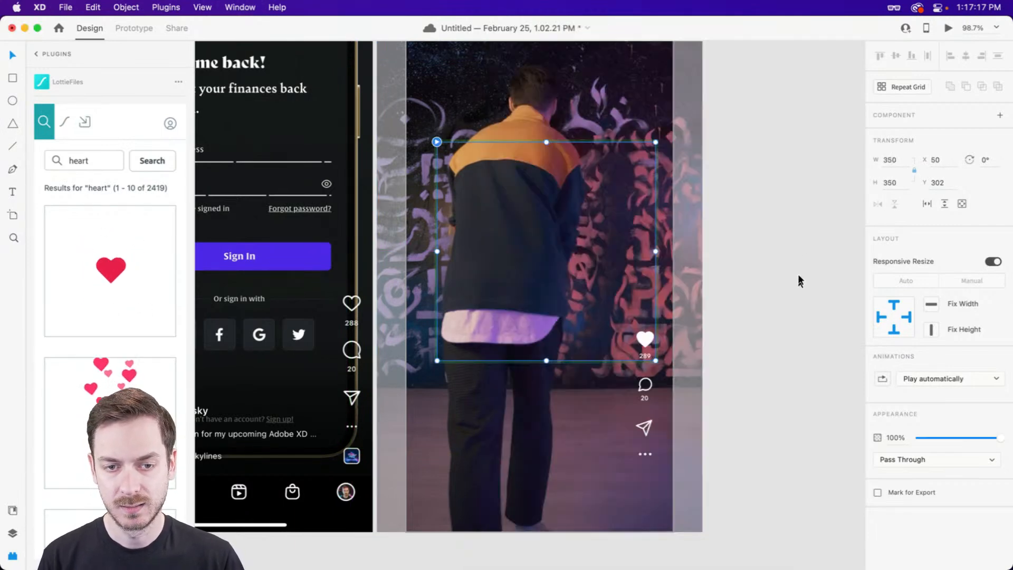
left_click_drag(655, 142, 666, 131)
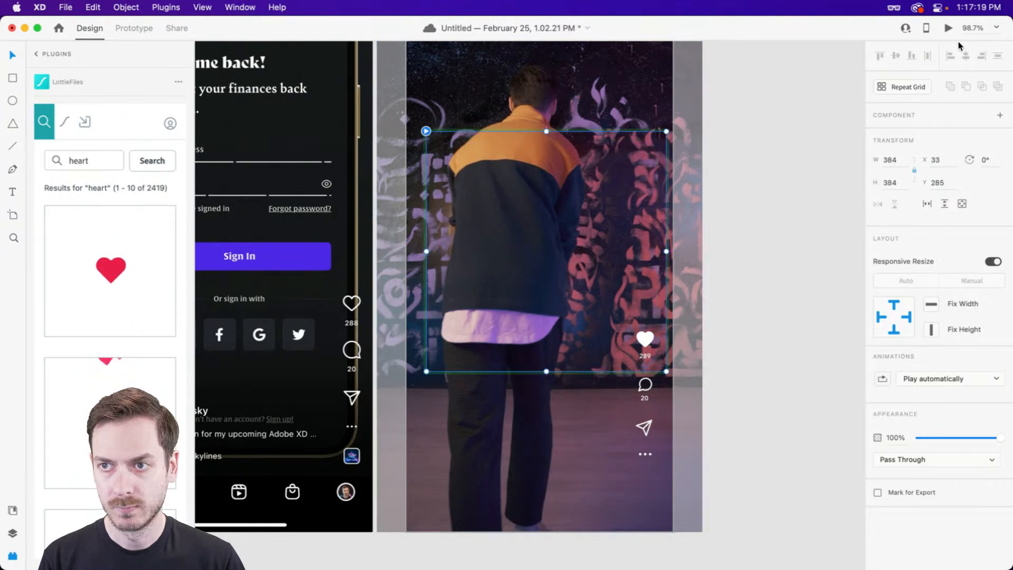
mouse_move(534, 230)
left_mouse_down()
mouse_move(539, 255)
mouse_move(546, 220)
left_mouse_up()
mouse_move(543, 219)
left_mouse_down()
mouse_move(554, 221)
mouse_move(536, 222)
left_mouse_up()
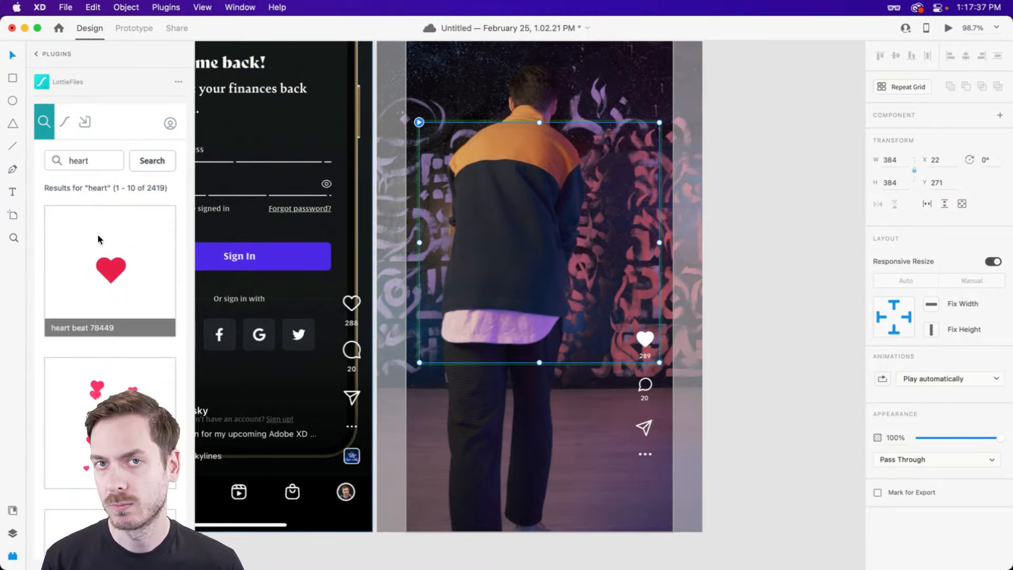
- Return to the plugin list and choose Play automatically as the heart animation's playback
left_click(38, 53)
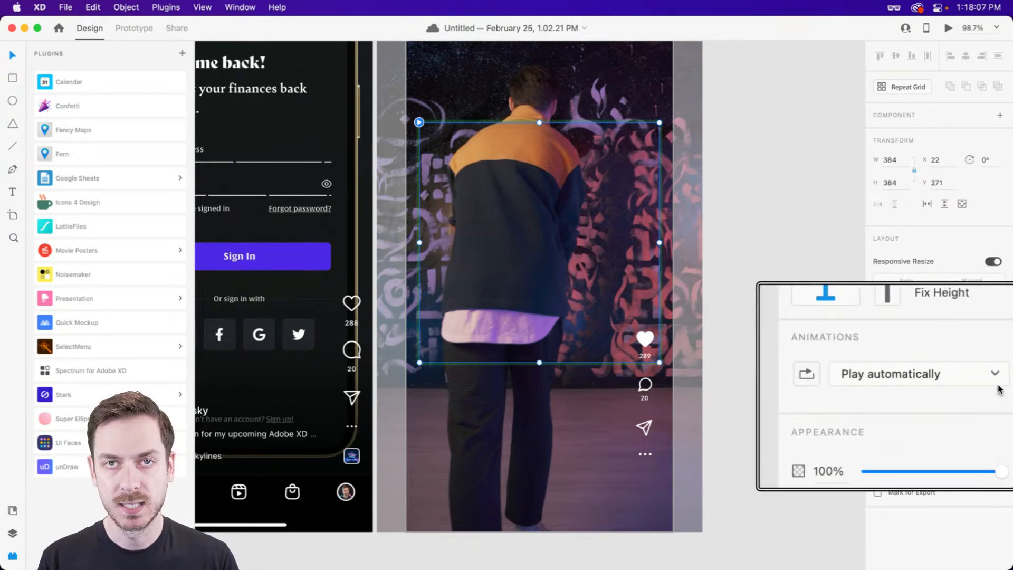
left_click(947, 377)
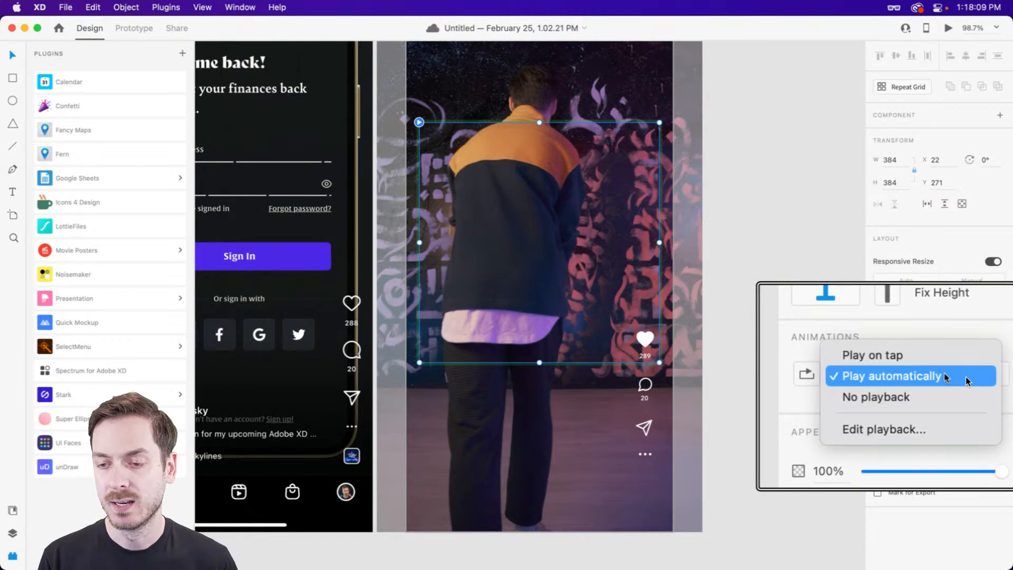
left_click(967, 379)
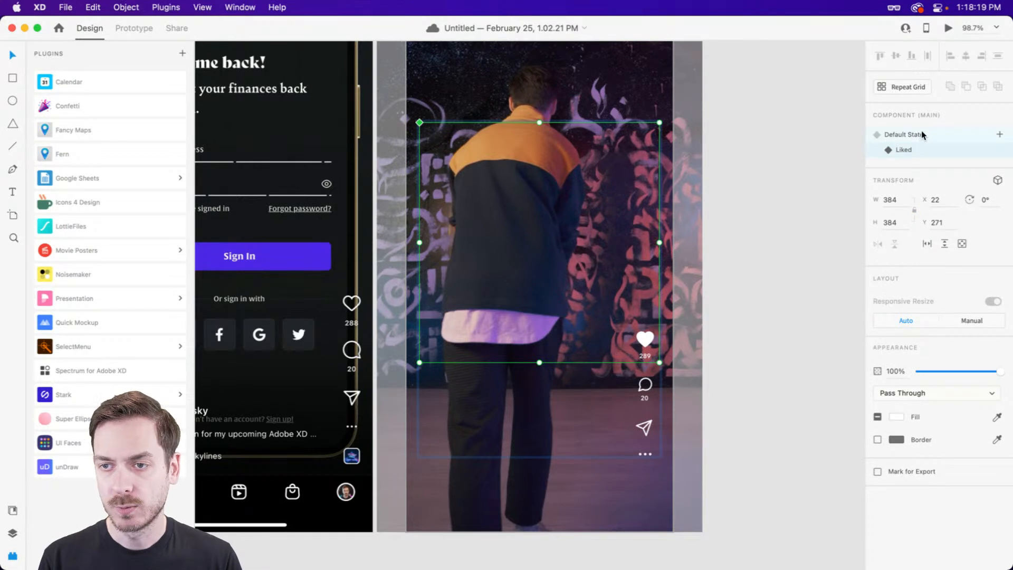
- Make the Heart component's Default State active and preview the like and unlike toggle with its animation
left_click(922, 135)
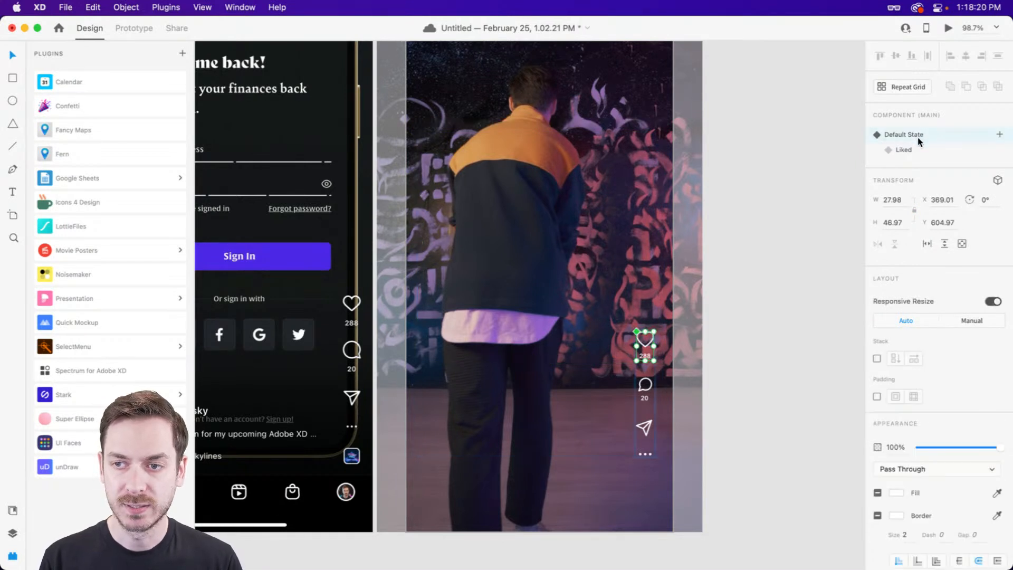
left_click(948, 28)
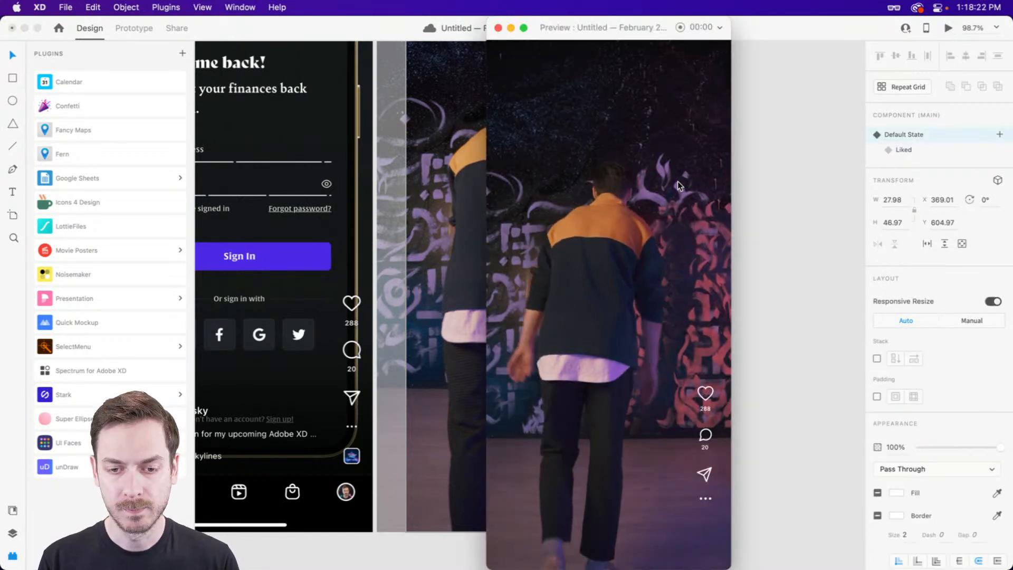
left_click(706, 395)
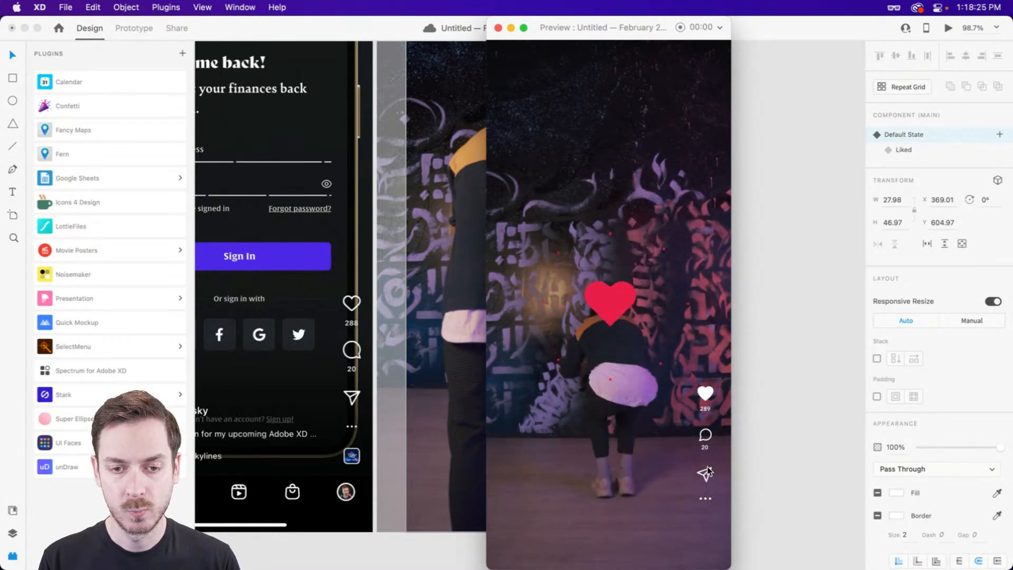
left_click(707, 397)
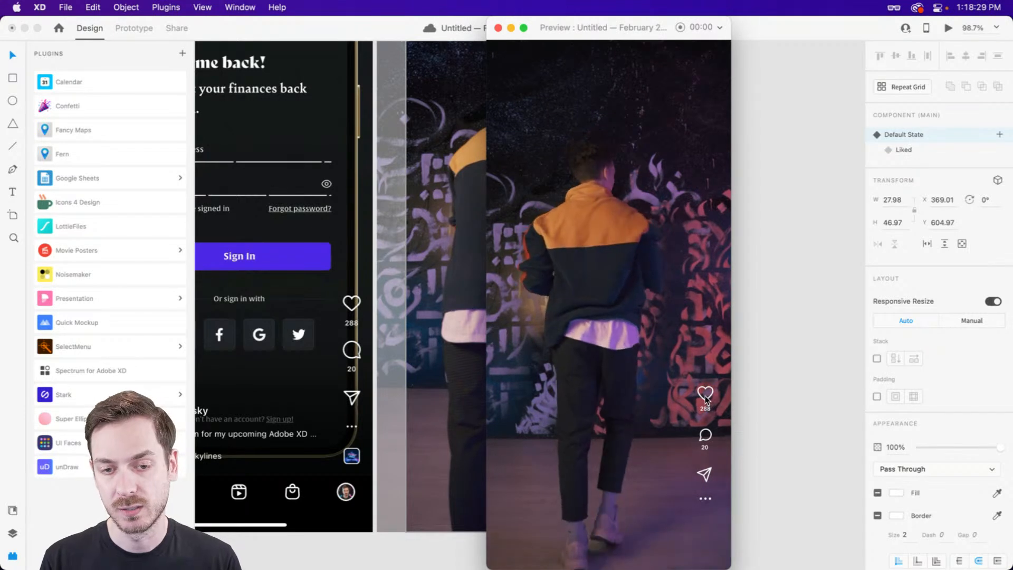
left_click(706, 396)
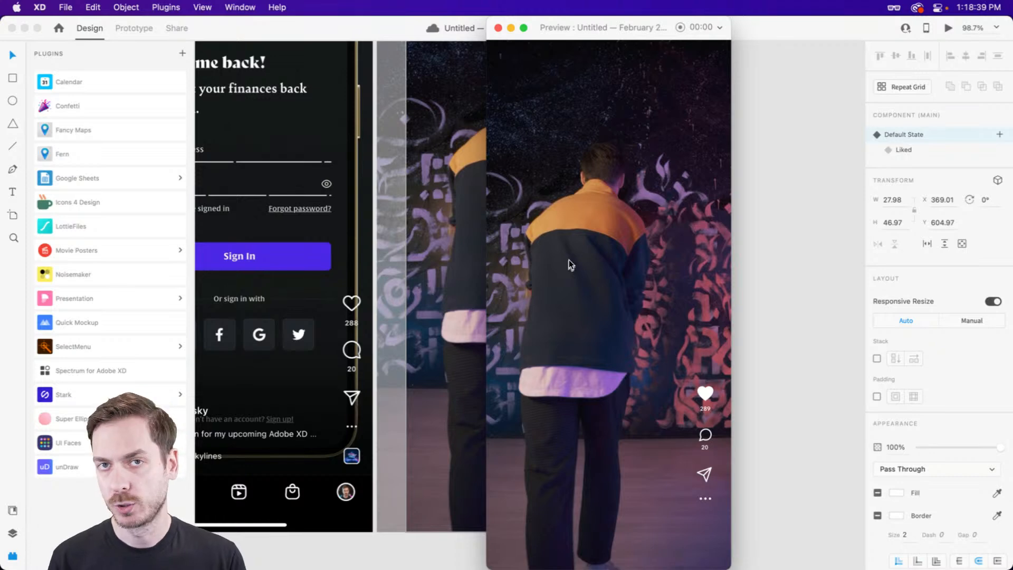
key("Escape")
- Draw a 24 by 24 square below the three menu dots and set its corner radius to 6
scroll(550, 237, "down", 5)
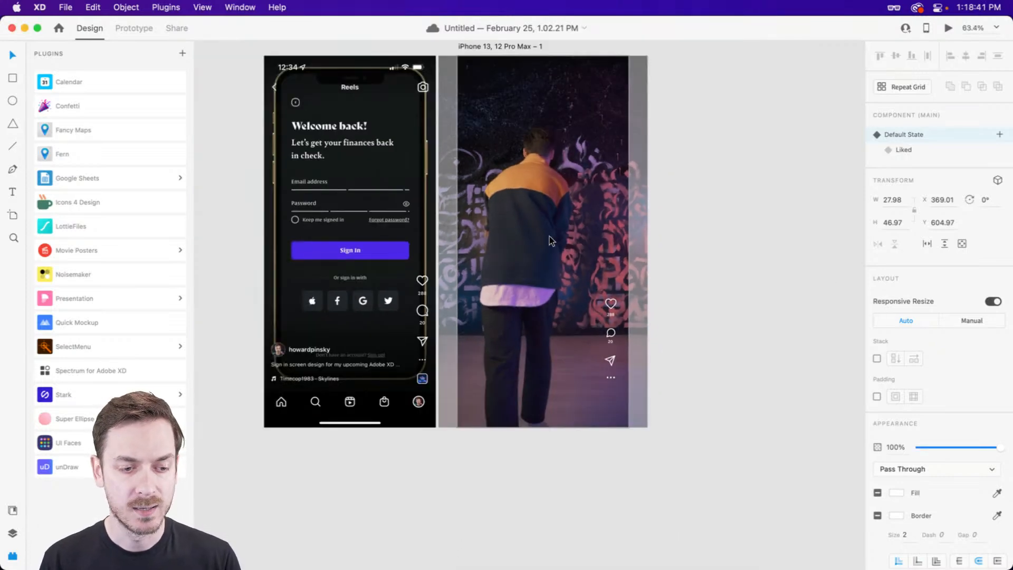
scroll(283, 399, "up", 7)
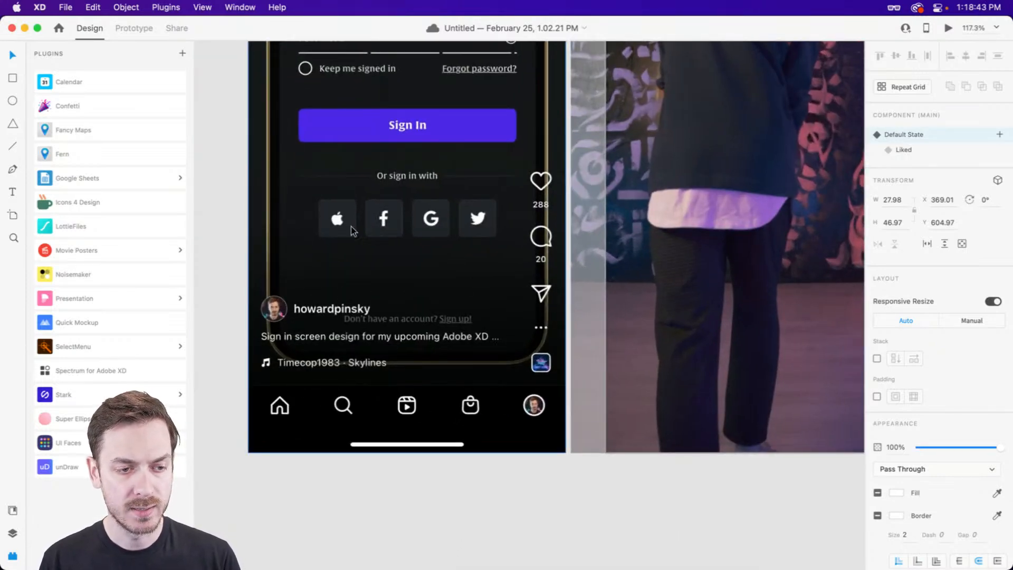
scroll(580, 235, "up", 2)
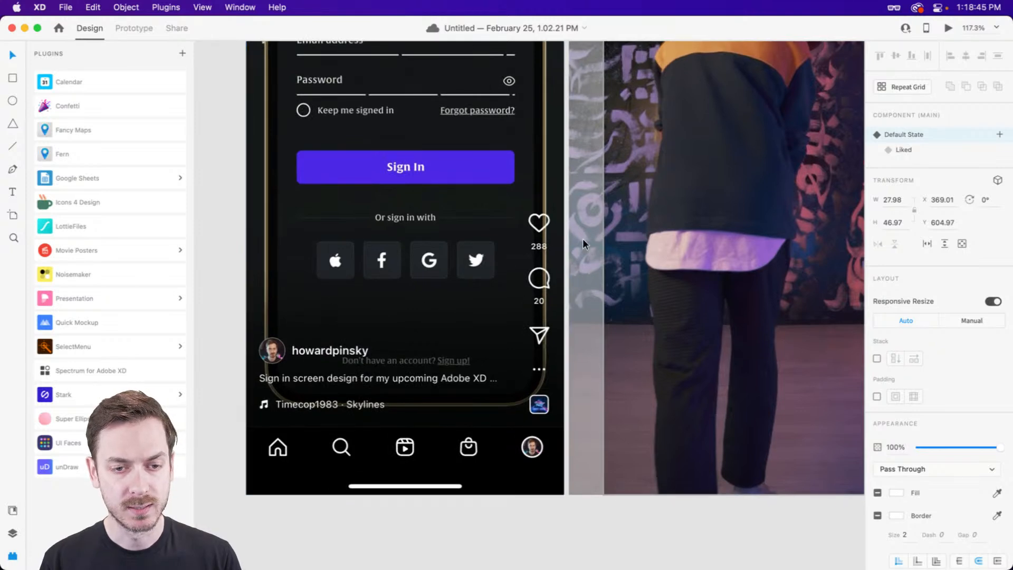
scroll(541, 272, "right", 8)
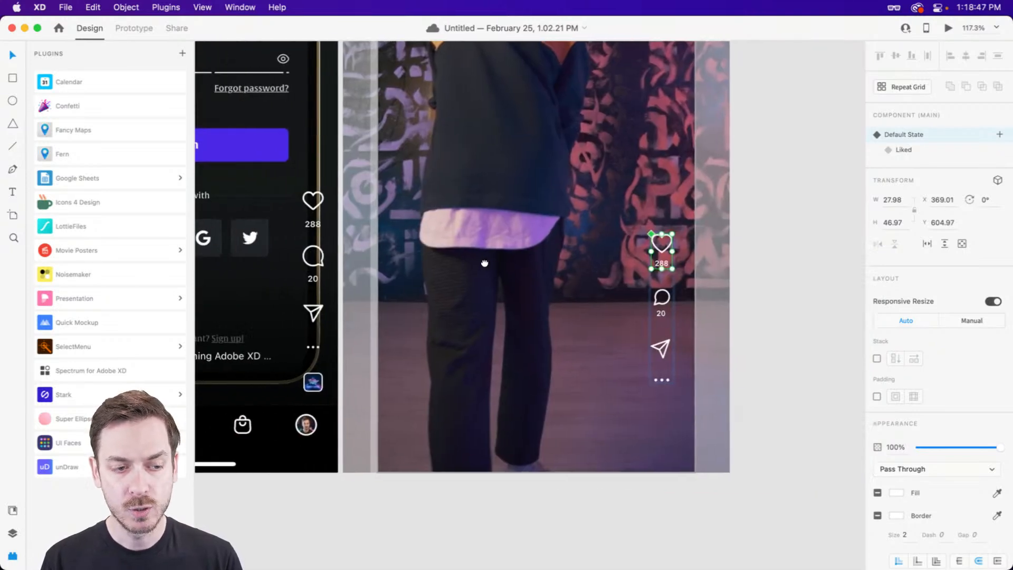
scroll(667, 370, "up", 5)
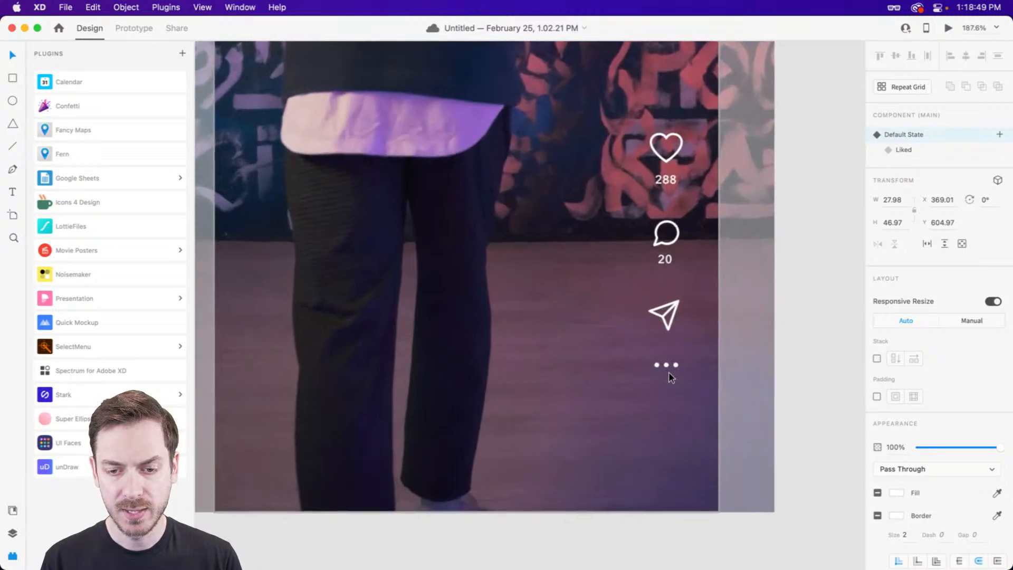
left_click(667, 364)
key("r")
left_click_drag(649, 384, 684, 415)
left_click_drag(925, 378, 903, 374)
key("Up")
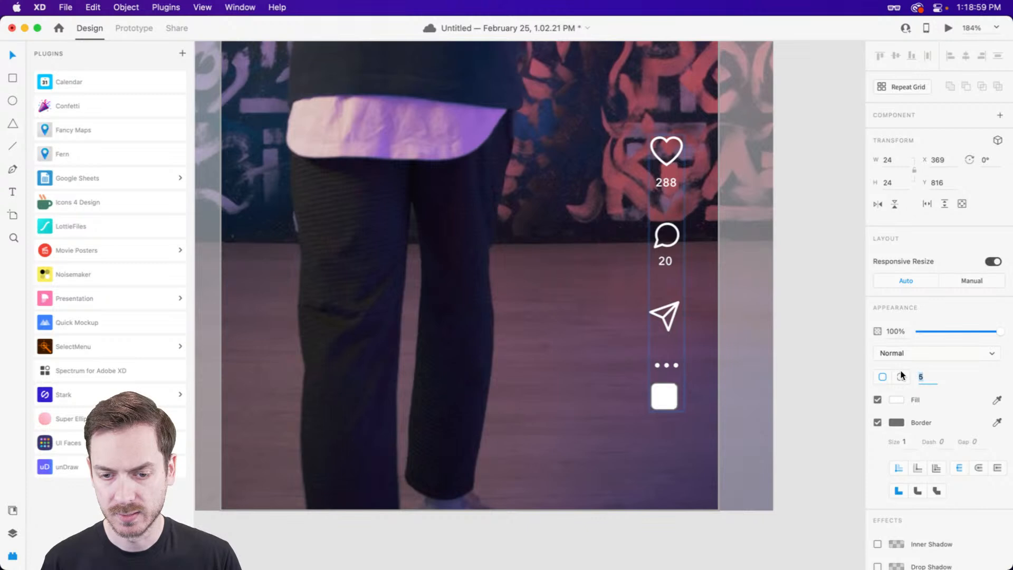
- Centre the rounded square beneath the menu dots at X 371
left_click(667, 365)
left_click_drag(668, 363, 667, 394)
left_click(664, 397)
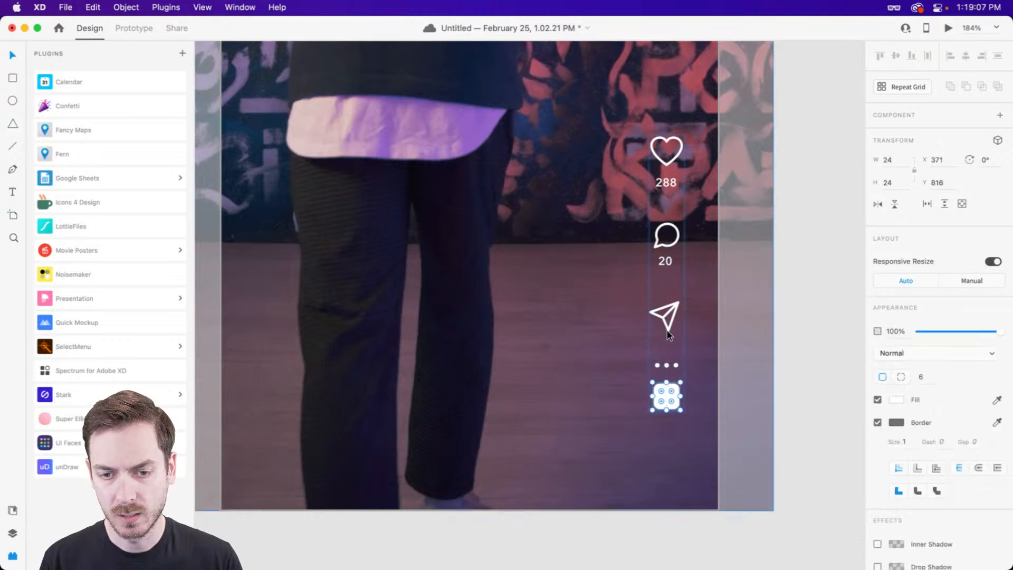
- Compare the spacing of the menu dots and send icon, then lower the rounded square to Y 831
key("Escape")
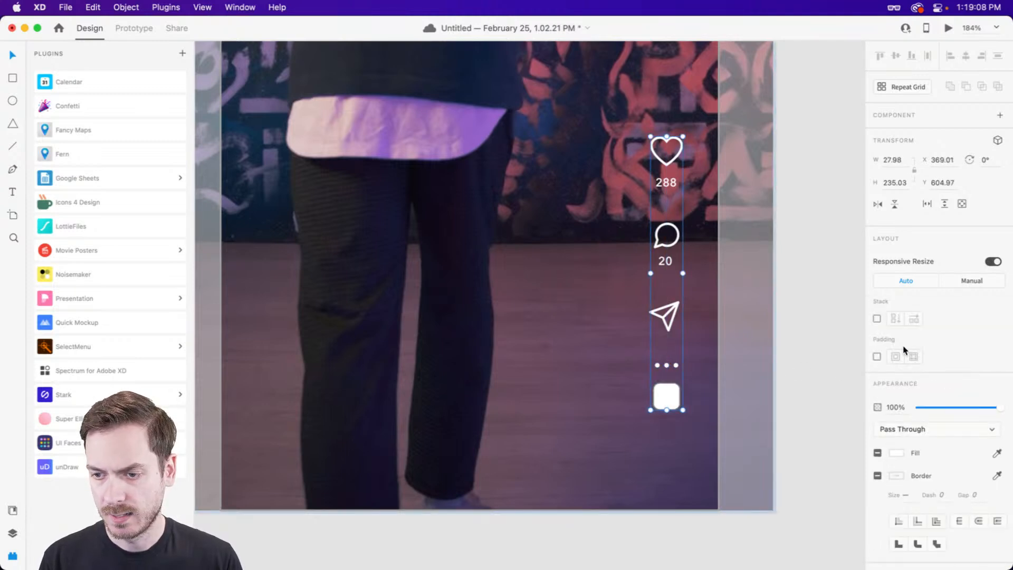
double_click(667, 367)
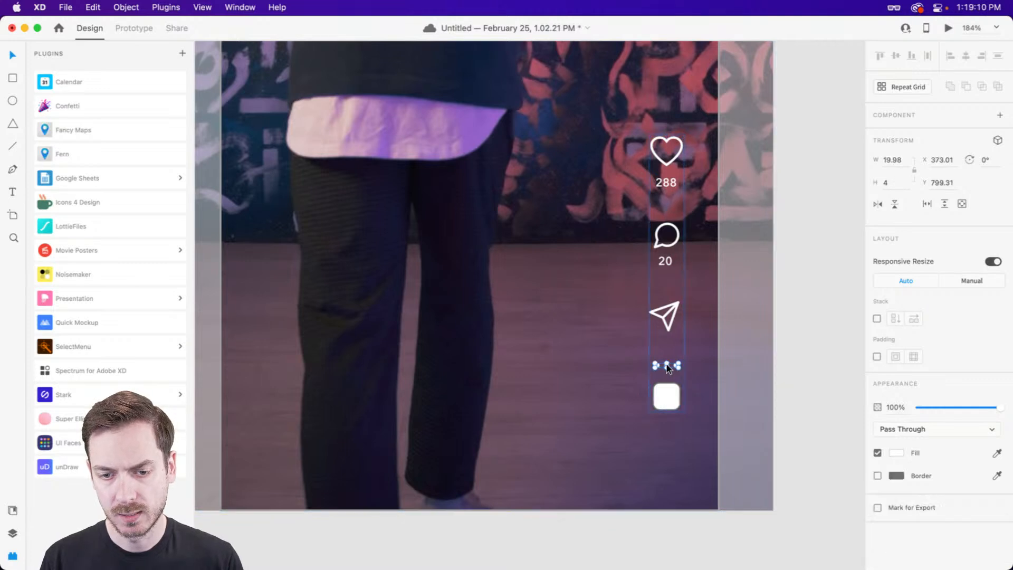
left_click(668, 328)
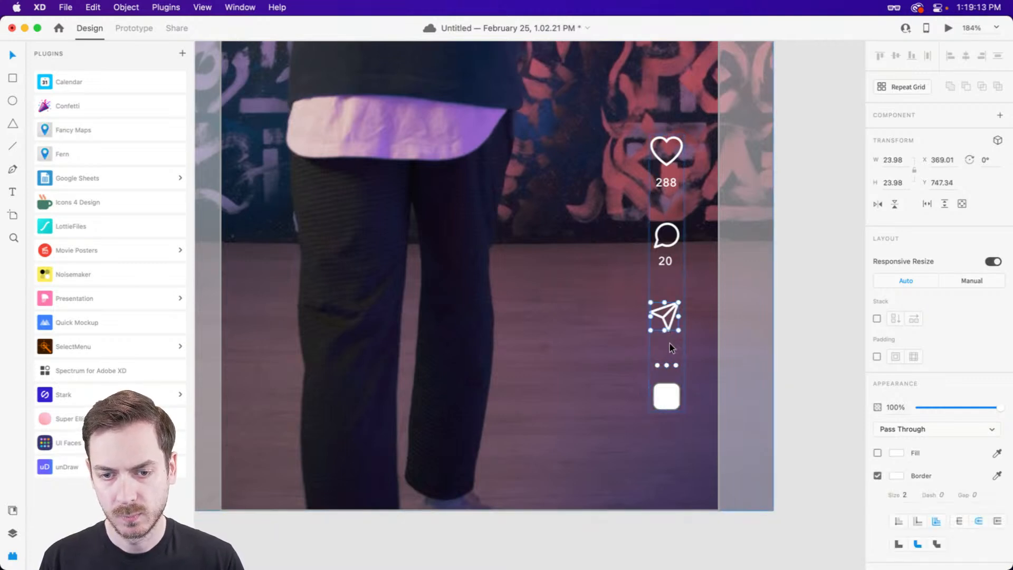
left_click_drag(668, 390, 671, 410)
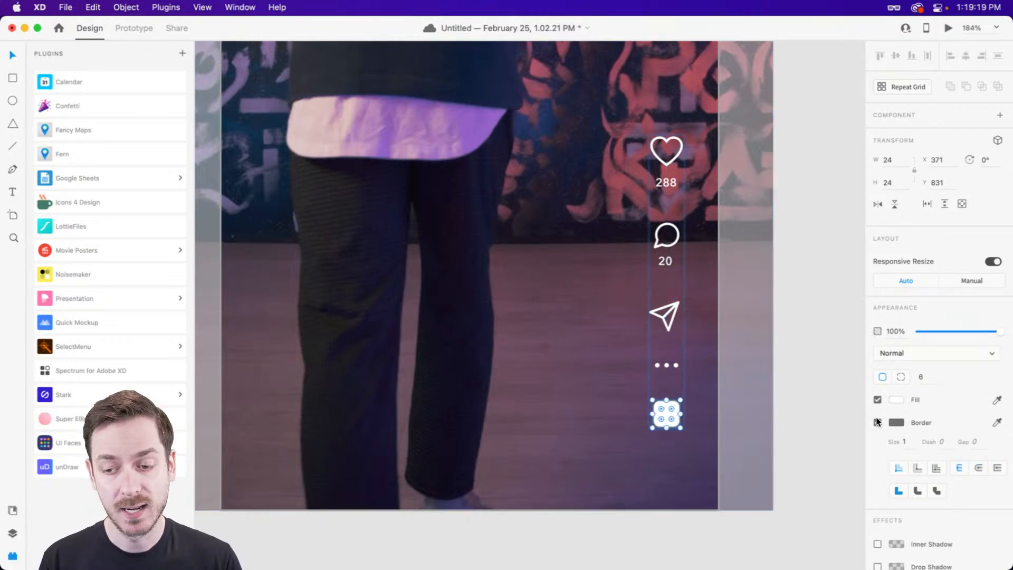
- Set the rounded square's border colour to white, hex fff
left_click(897, 422)
type("fff")
key("Return")
left_click(982, 319)
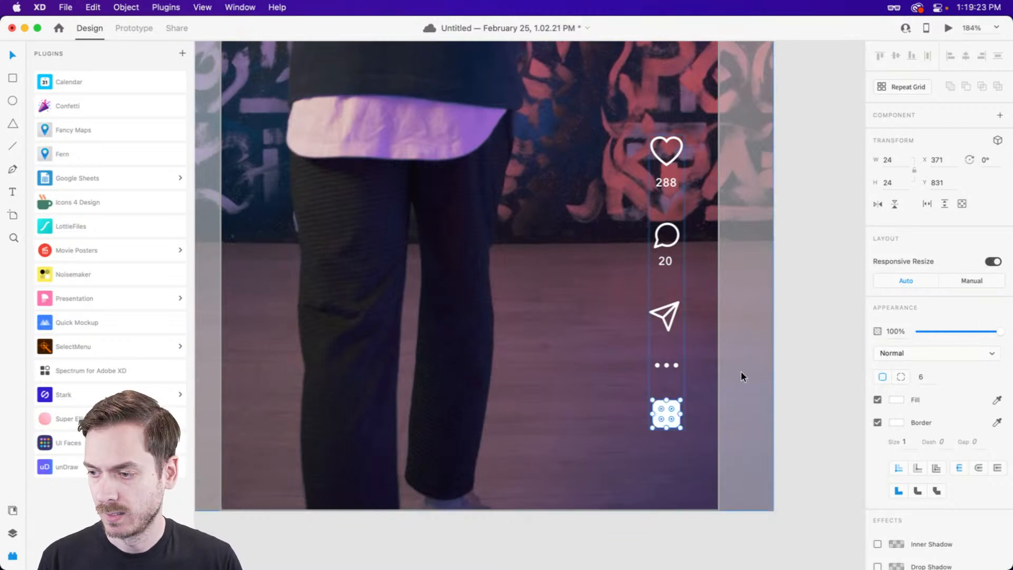
key("super+Tab")
left_click(705, 267)
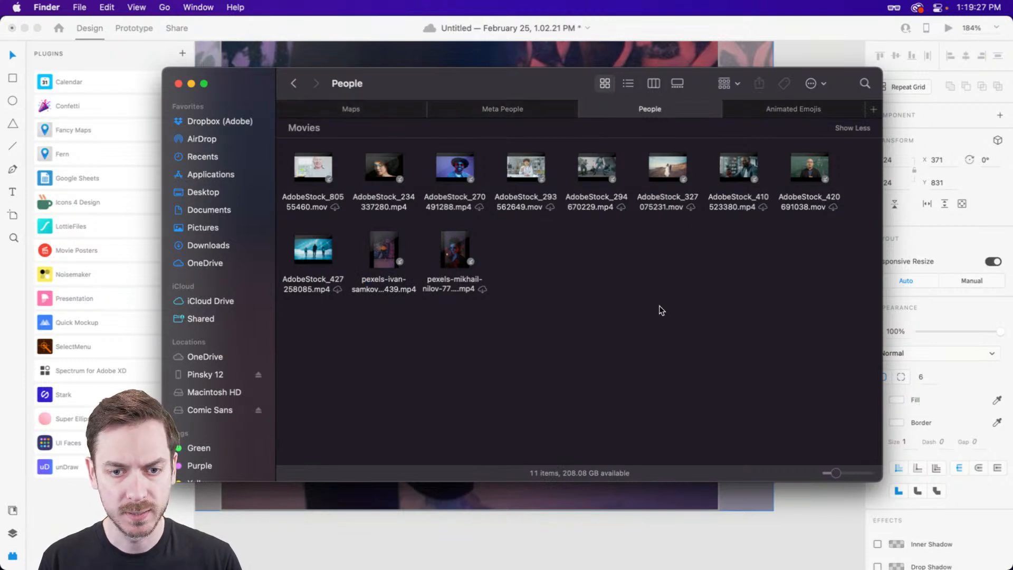
key("super+Tab")
- Fill the rounded square with the dark grey #5C5C5C and deselect it
left_click(895, 399)
left_click(746, 405)
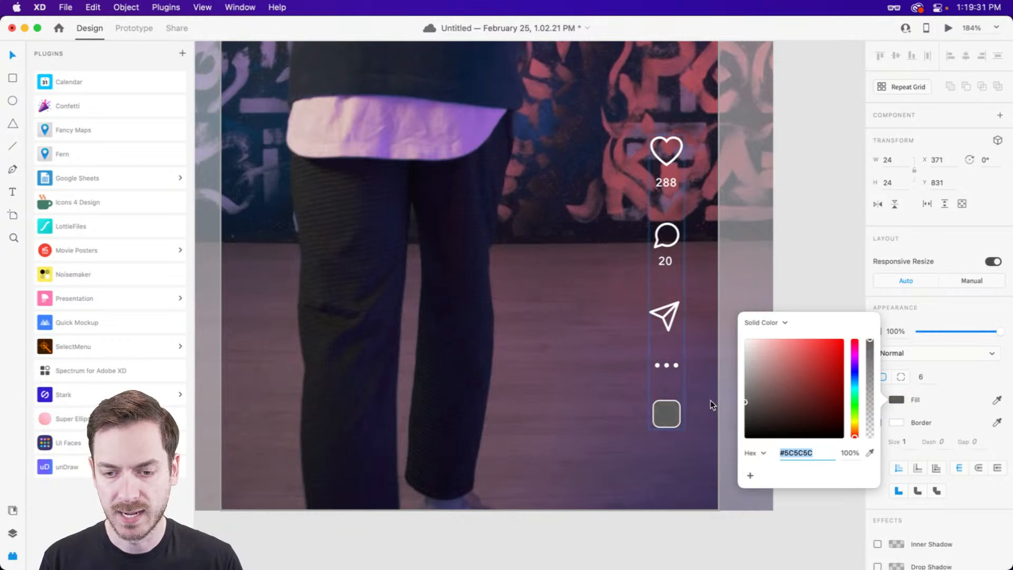
left_click(948, 310)
key("space")
left_click_drag(641, 323, 699, 313)
key("Escape")
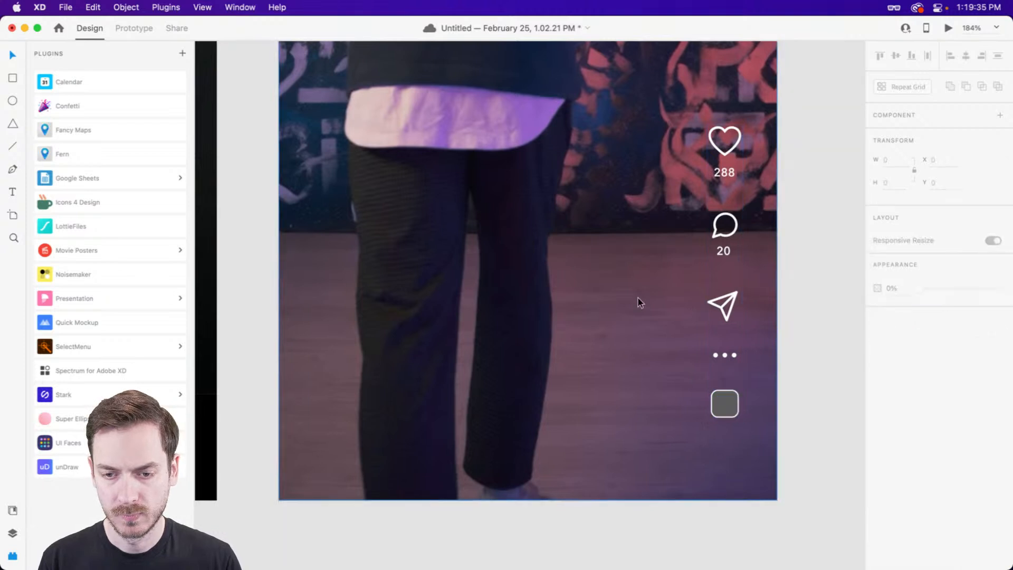
- Select the whole column of action icons inside the video group and position it at Y 603.97
scroll(638, 297, "down", 5)
left_click(699, 193)
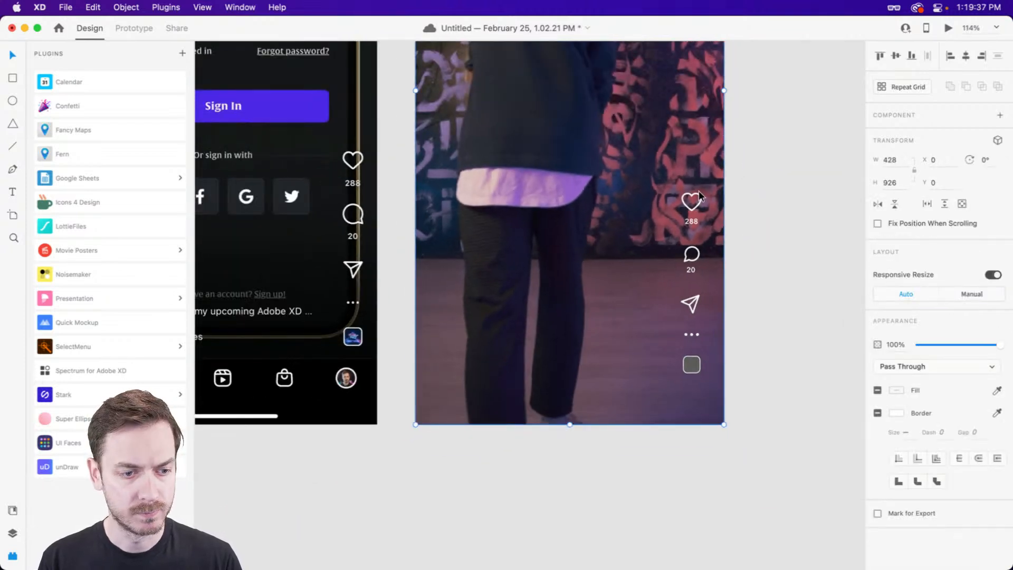
double_click(699, 195)
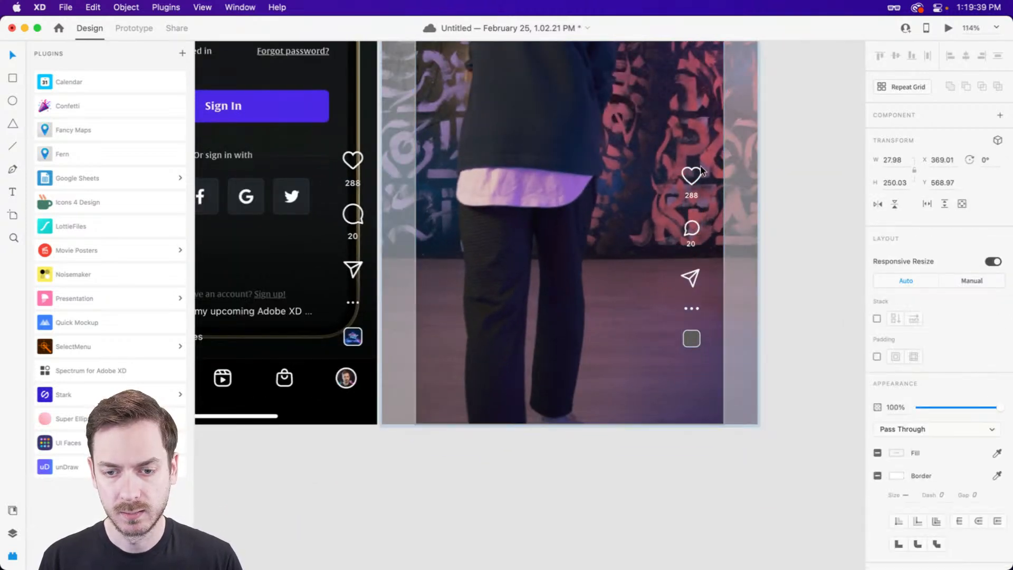
key("space")
left_click_drag(630, 194, 650, 273)
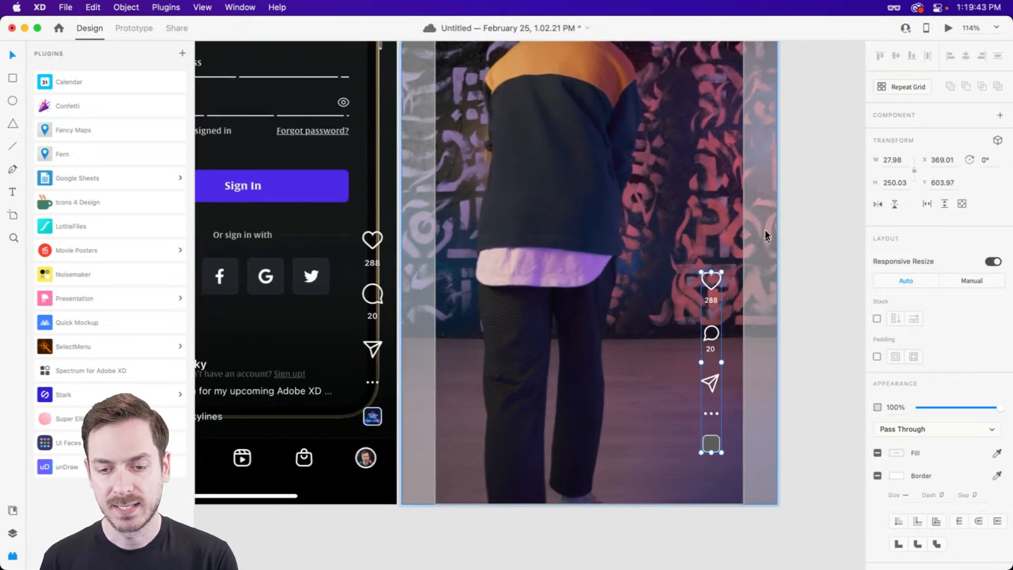
- Rename the masked group holding the video and action icons Video 1 and turn it into a component
scroll(767, 236, "down", 4)
left_click(789, 214)
key("space")
left_click_drag(807, 199, 751, 290)
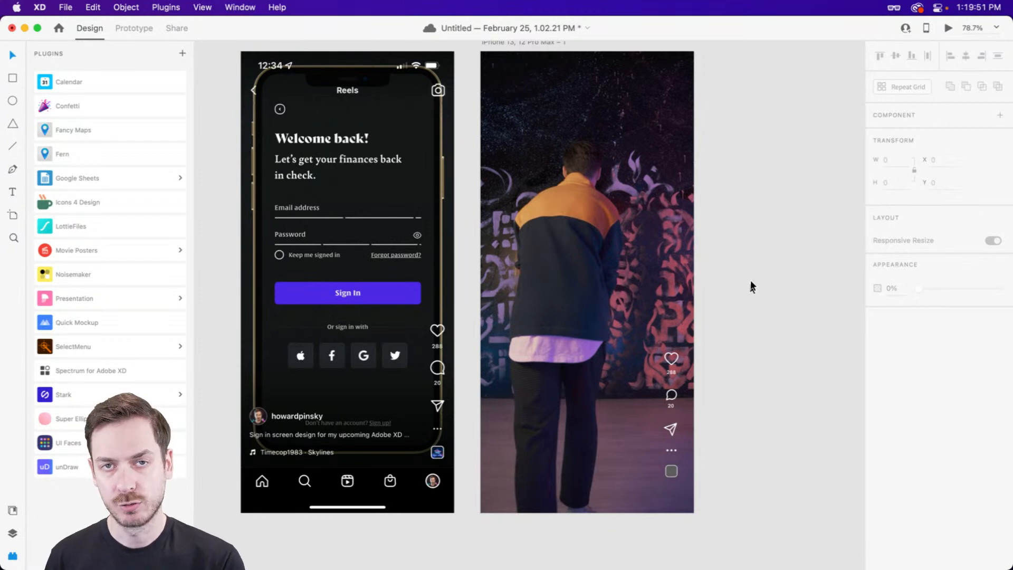
key("super+y")
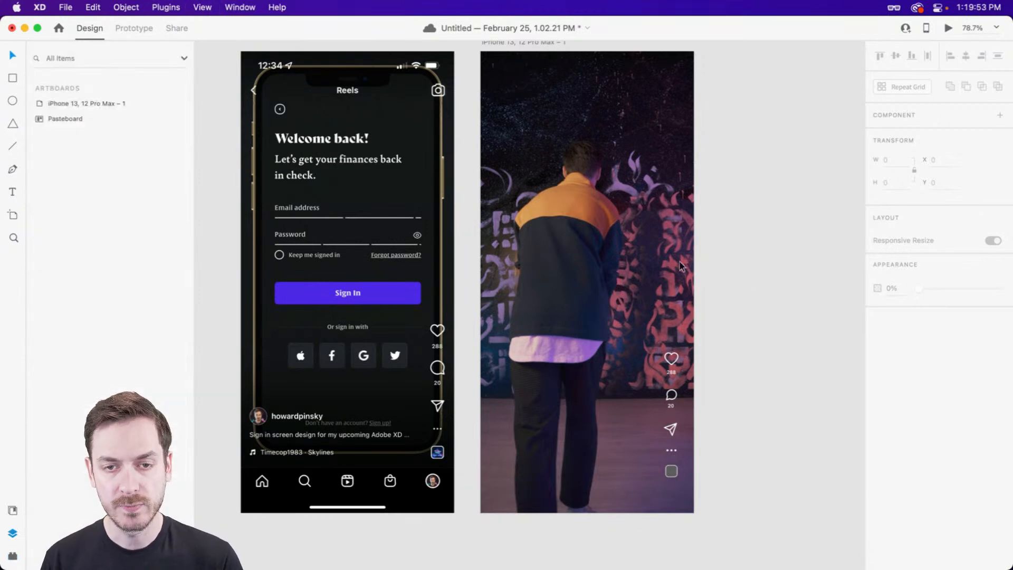
left_click(554, 219)
double_click(64, 104)
key("Return")
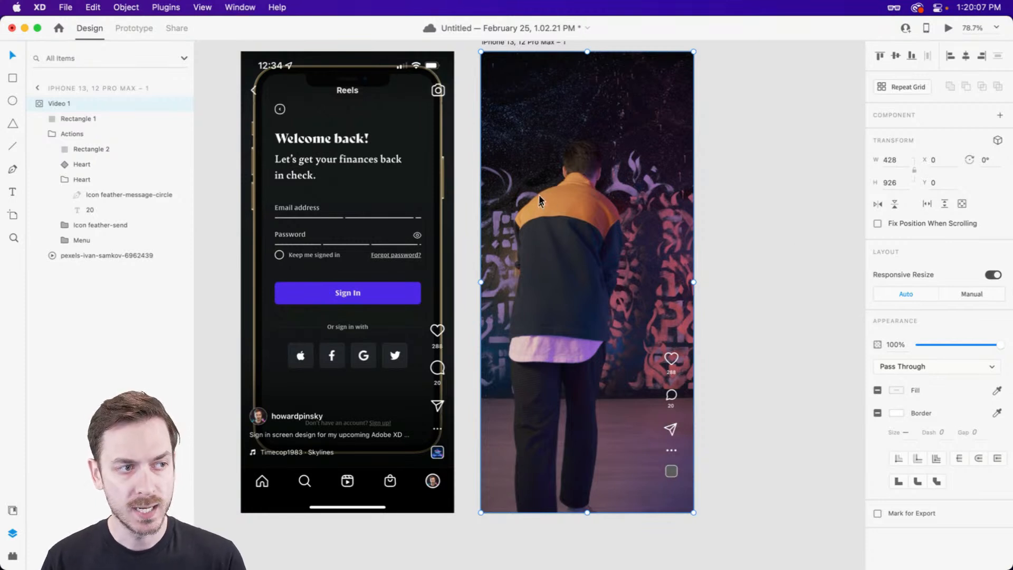
left_click(1001, 117)
- Drill into the Video 1 component to the nested Heart component and check its Default and Liked states
scroll(694, 356, "up", 5)
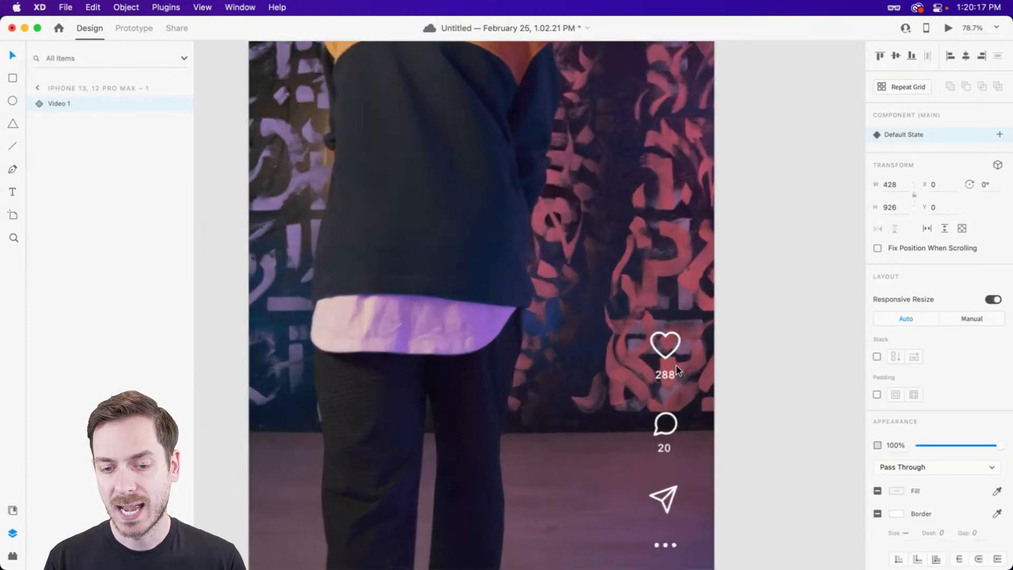
scroll(670, 348, "up", 3)
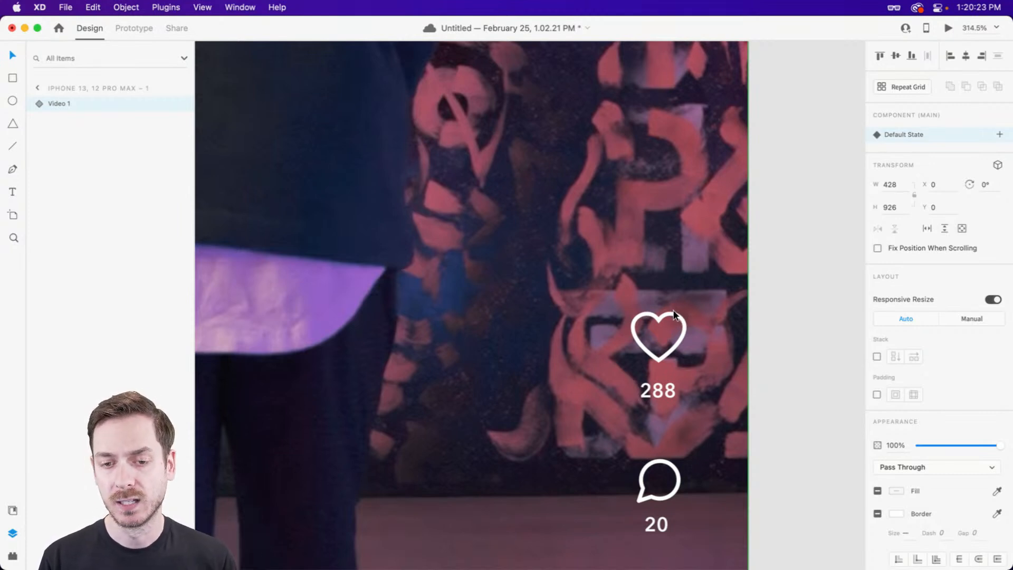
double_click(674, 315)
double_click(675, 315)
left_click(674, 315)
double_click(674, 315)
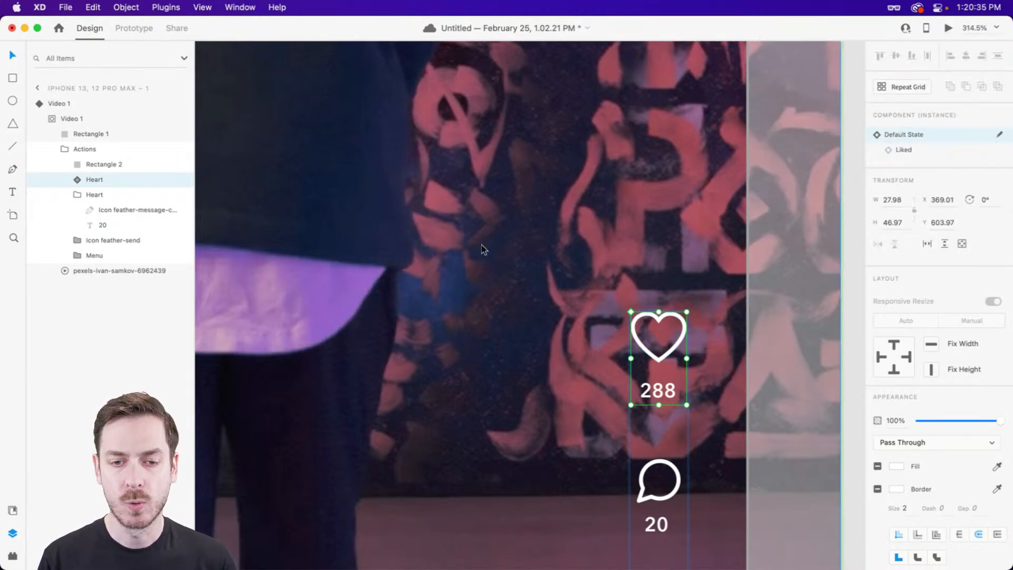
- Duplicate the Video 1 component and rename the copy Video 2
scroll(483, 257, "down", 10)
left_click(621, 241)
left_click(447, 206)
left_click_drag(457, 202, 525, 258)
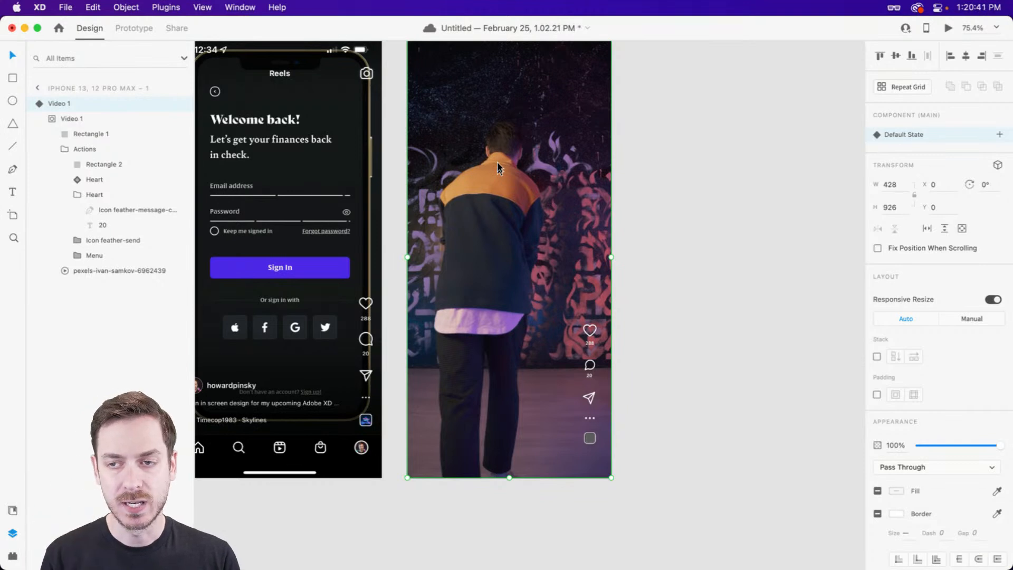
key("super+d")
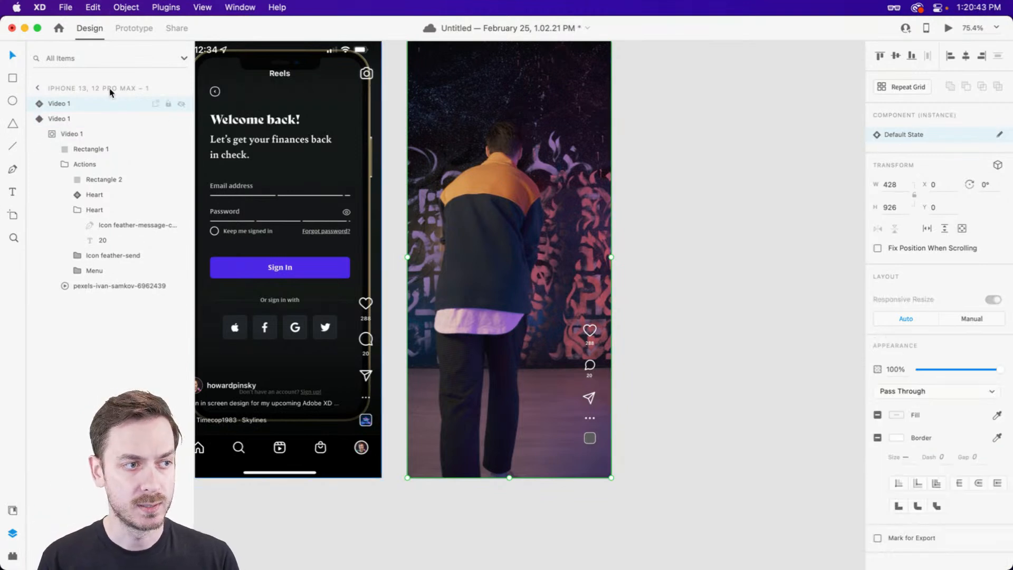
double_click(60, 104)
key("BackSpace")
type("2")
key("Return")
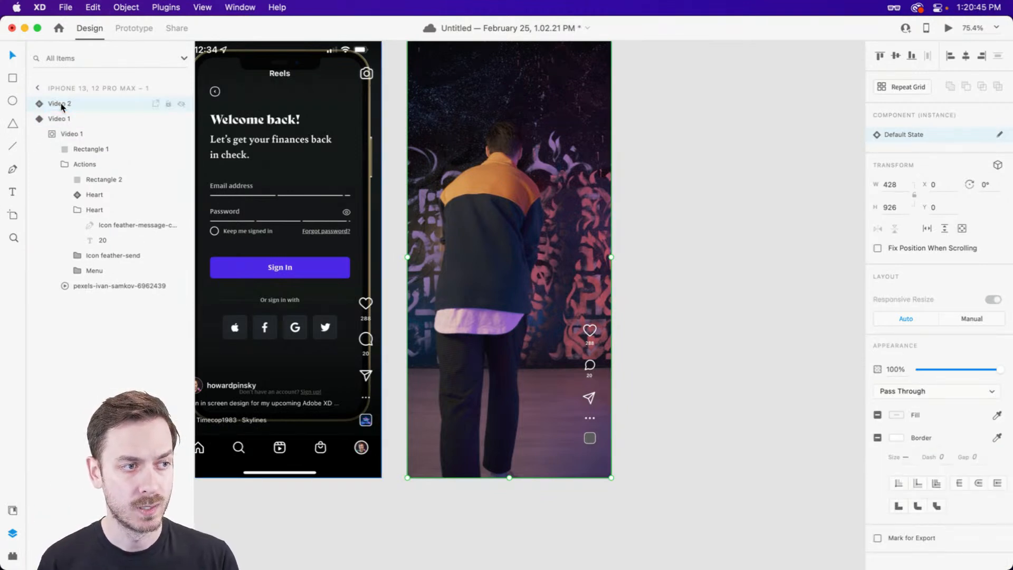
- Try to drop the second Pexels video from Finder's People folder directly onto the Video 2 component, and undo the placement
scroll(560, 200, "left", 3)
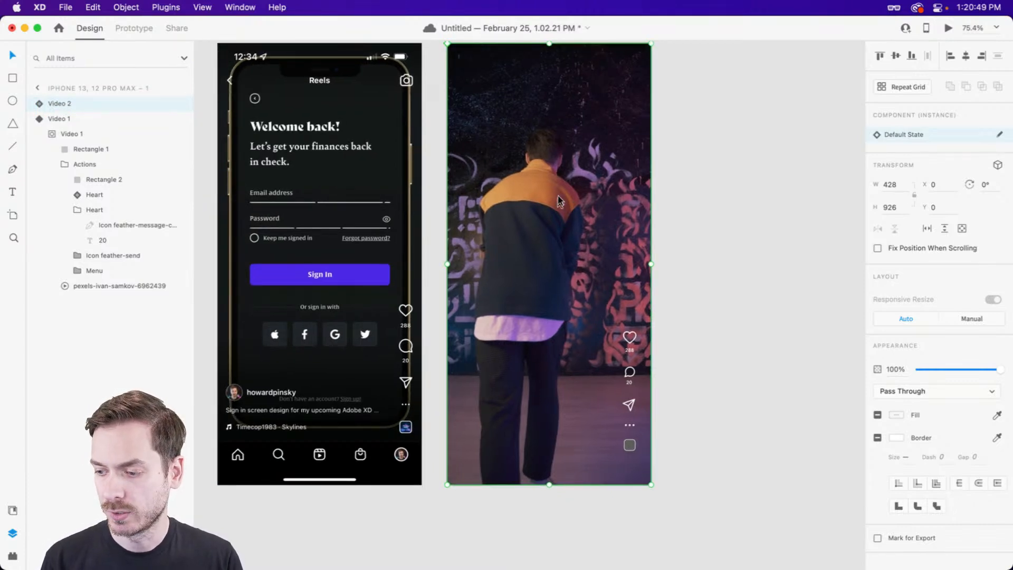
key("super+Tab")
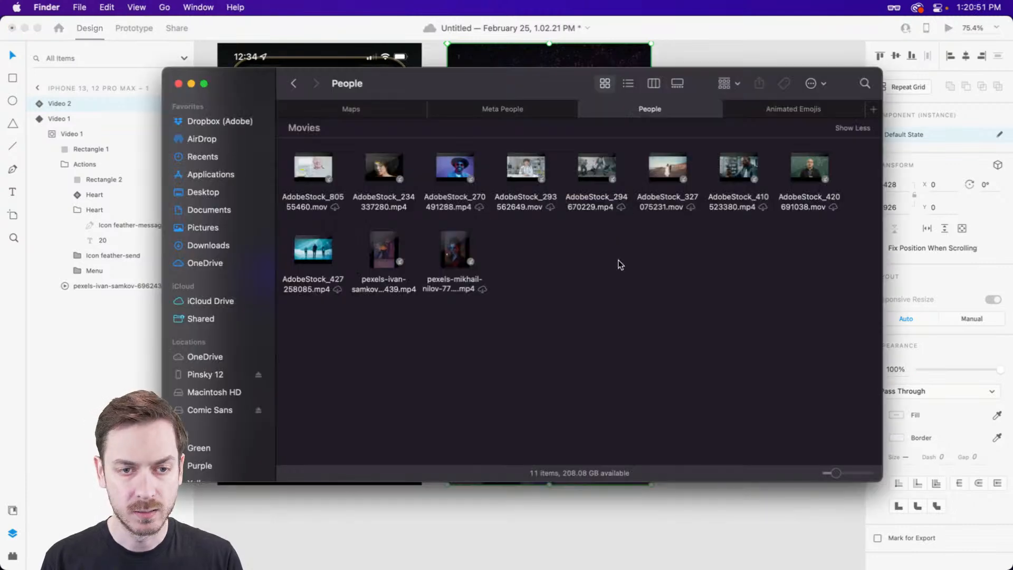
left_click(461, 234)
key("super+Tab")
left_click_drag(461, 237, 554, 171)
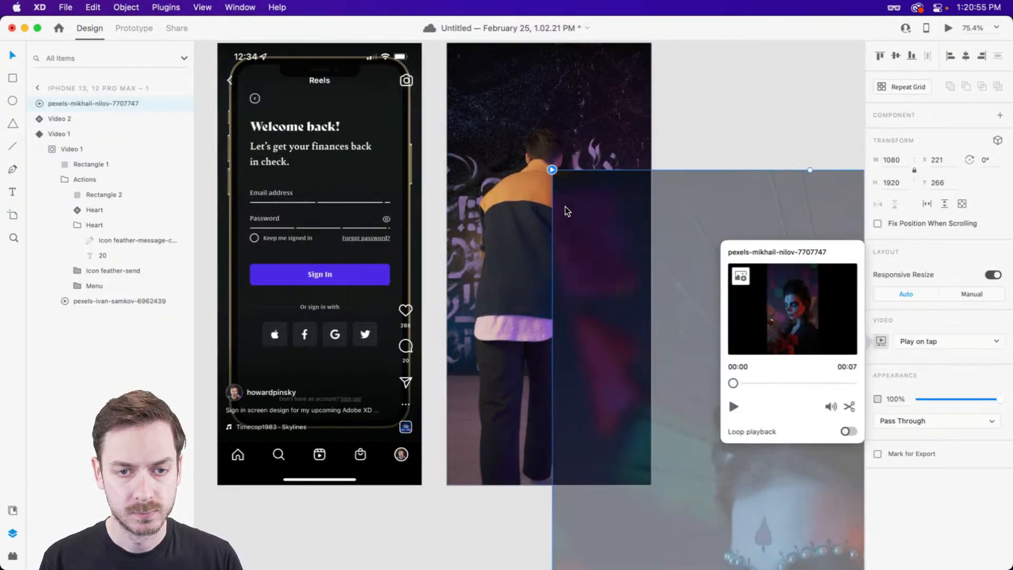
key("super+z")
- Select the nested video inside Video 2 and replace it with the second Pexels video from Finder's People folder
double_click(536, 179)
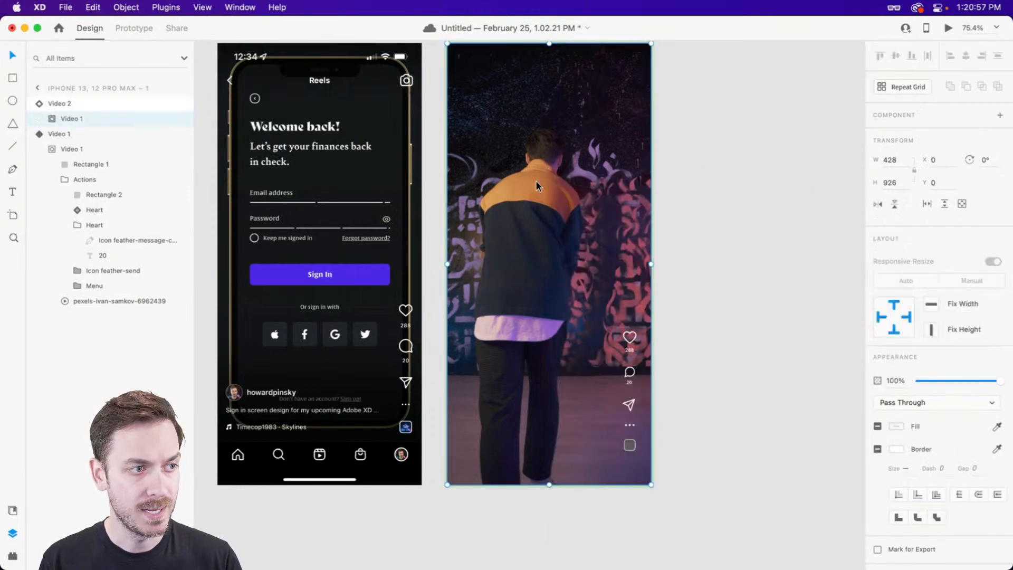
double_click(536, 181)
key("super+Tab")
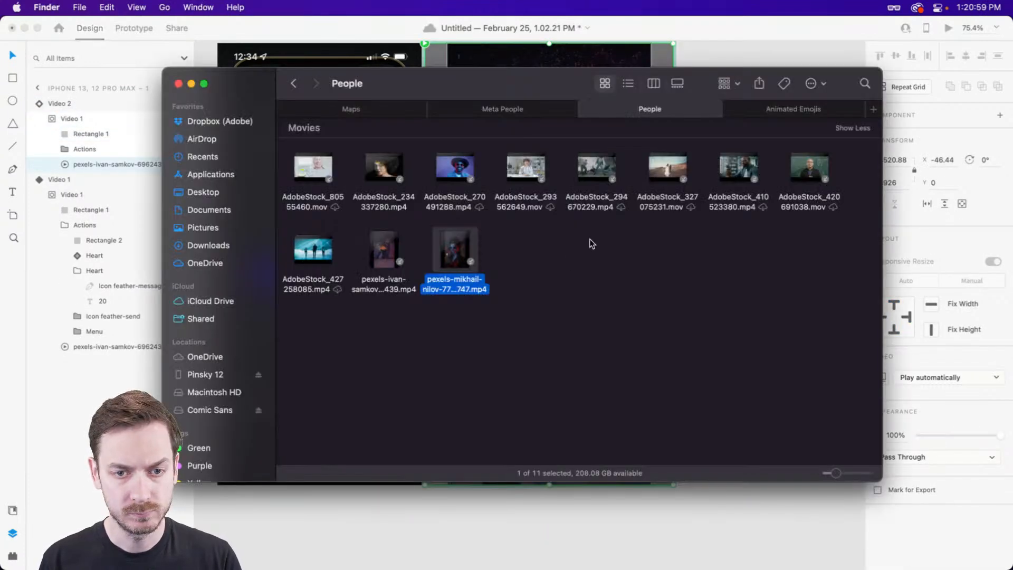
key("super+Tab")
left_click_drag(475, 262, 509, 119)
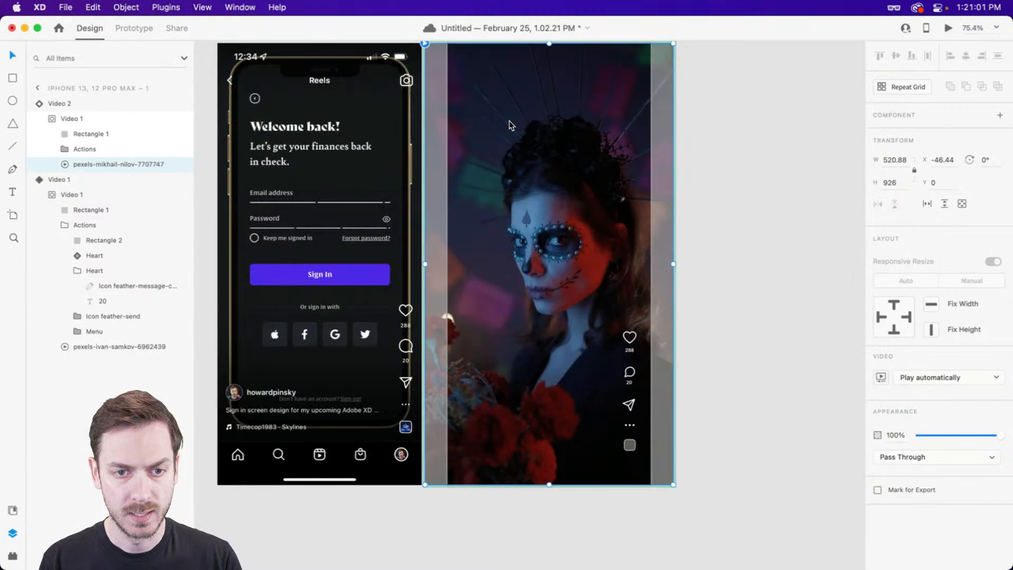
- Set the playback of the replaced video in Video 2 to No playback
scroll(529, 157, "up", 2)
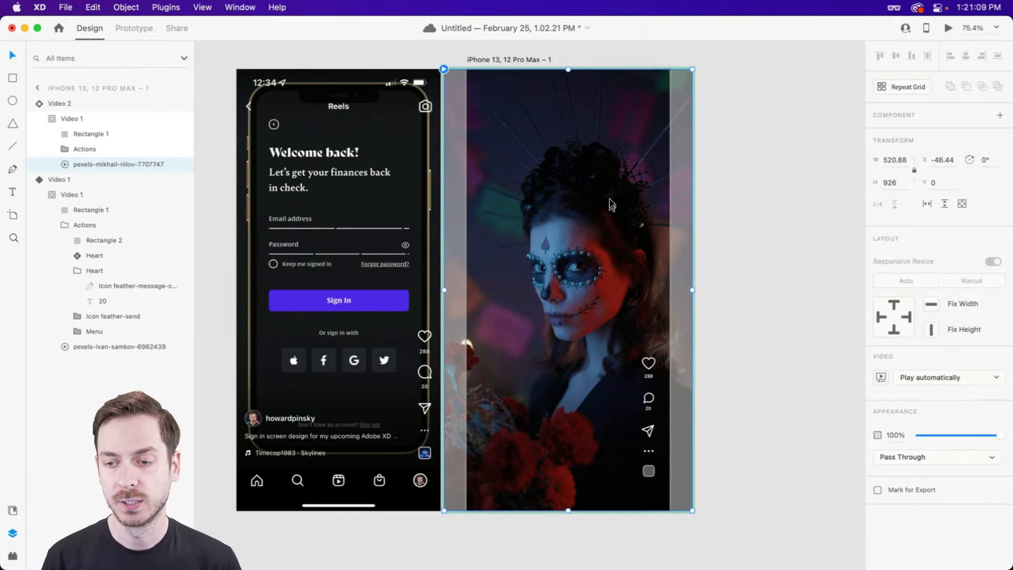
left_click(928, 378)
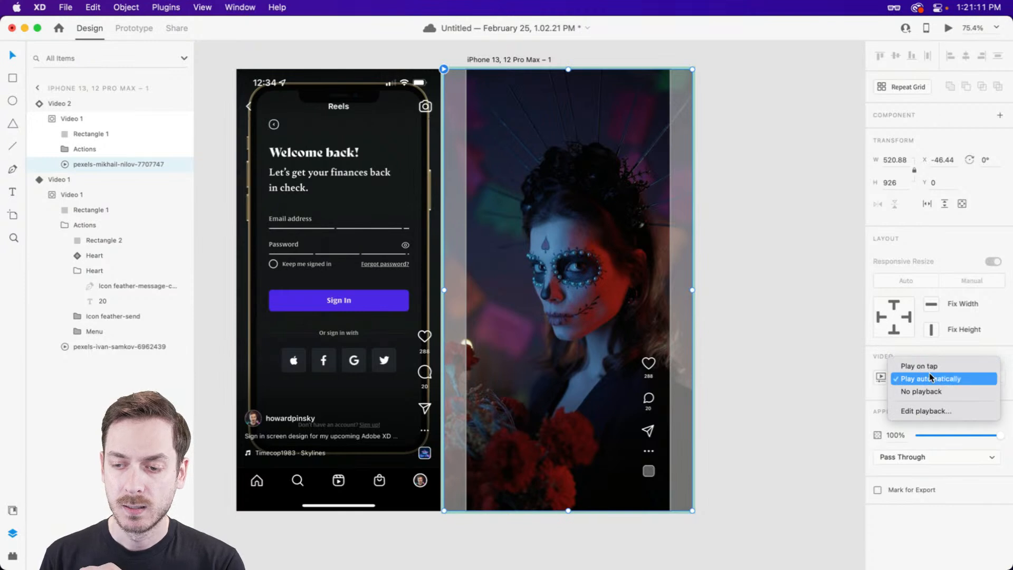
left_click(970, 391)
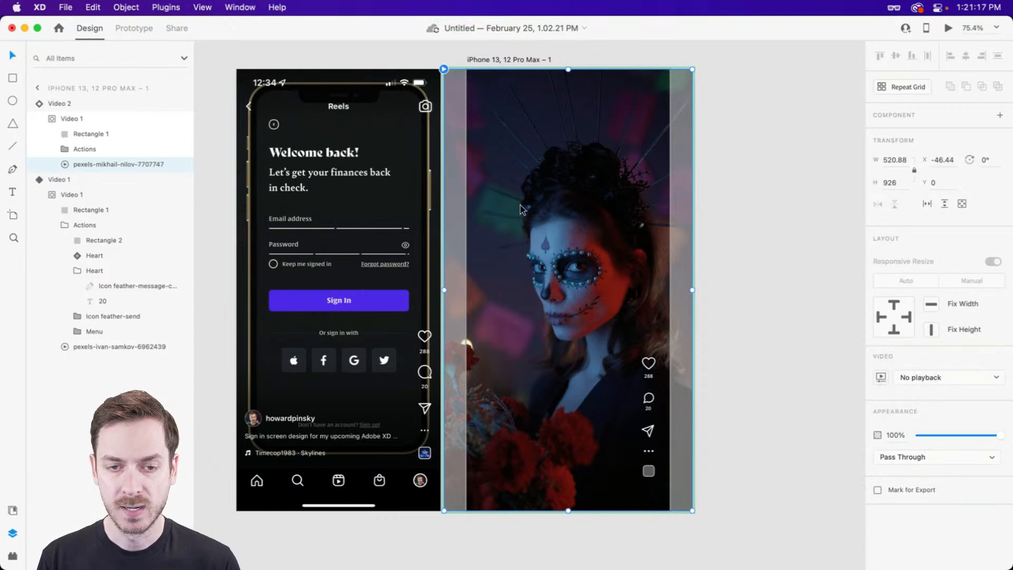
- Move the entire Video 2 component directly beneath Video 1, outside the artboard, at X 0 and Y 926
key("Escape")
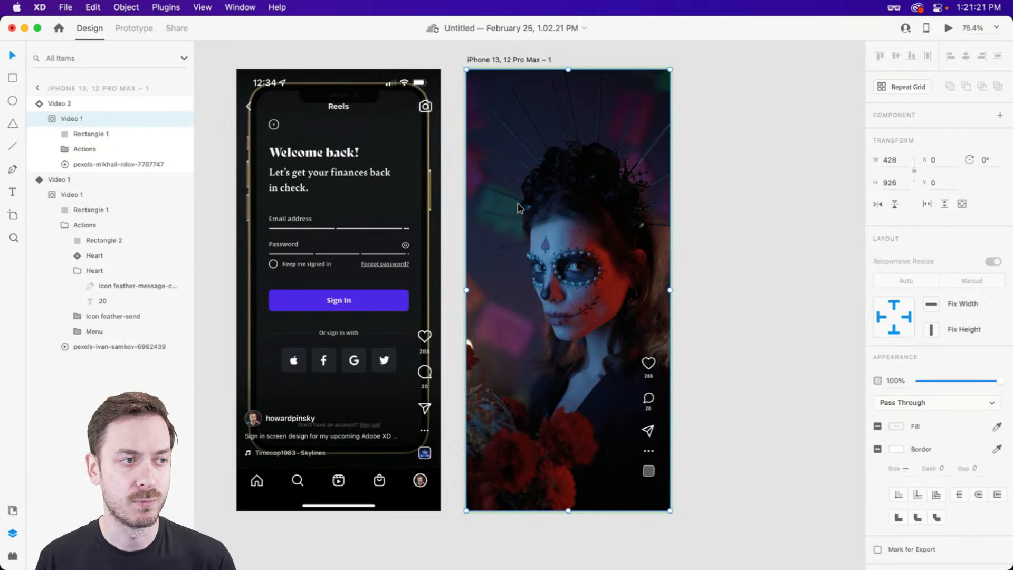
left_click(102, 104)
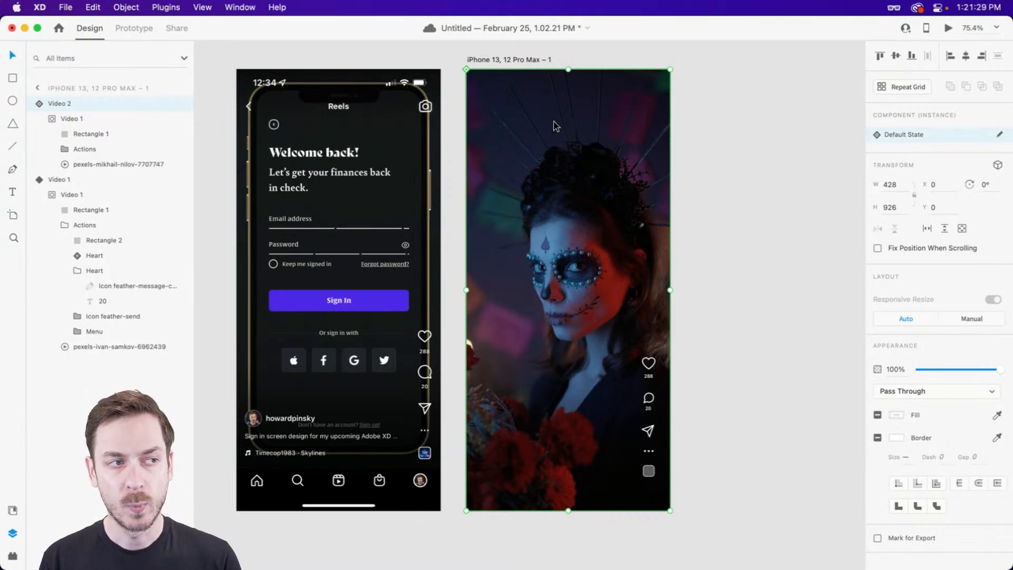
left_click_drag(566, 102, 569, 512)
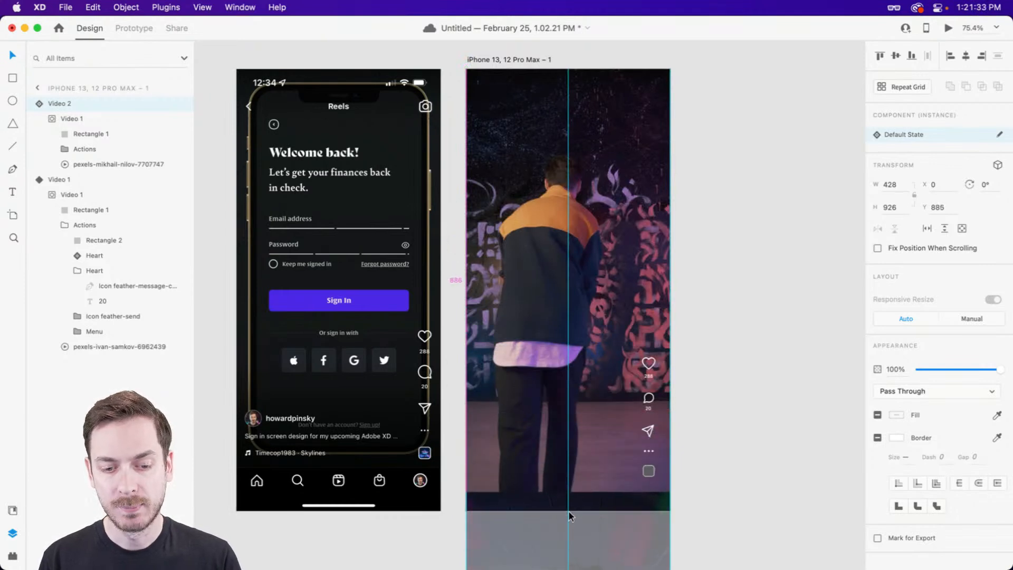
left_click(595, 263)
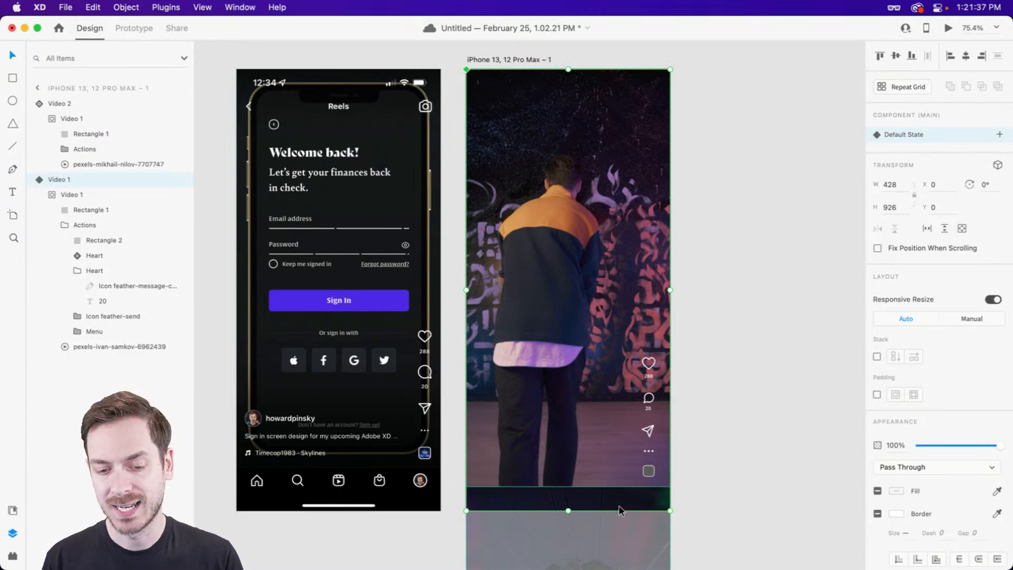
scroll(581, 349, "down", 5)
left_click(602, 331)
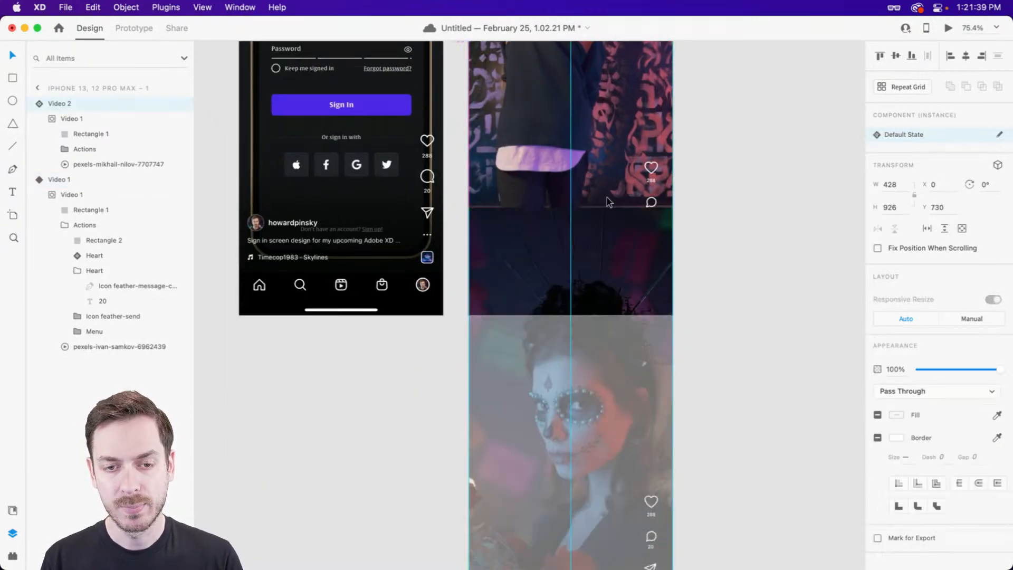
left_click_drag(612, 321, 612, 321)
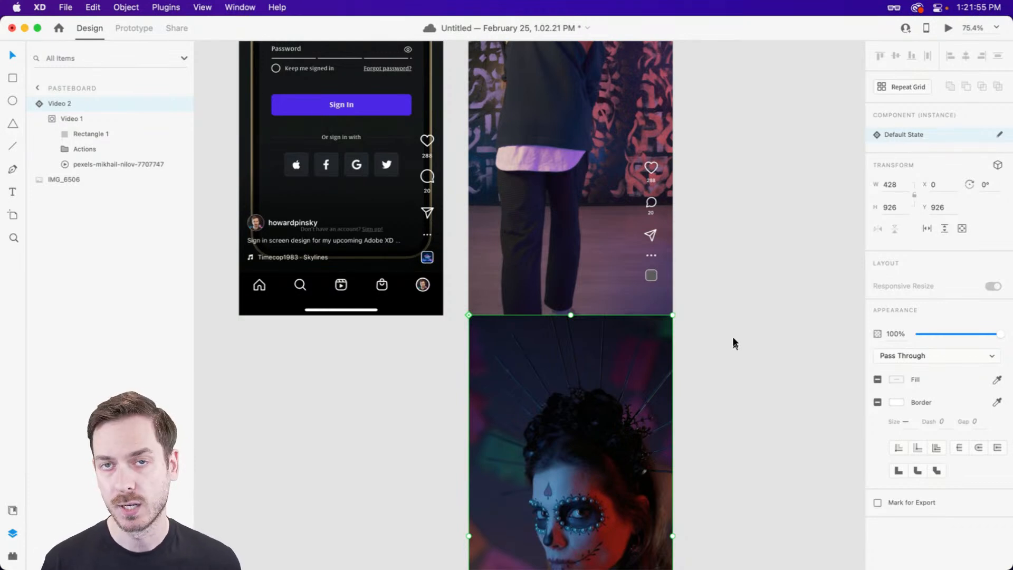
- Move the Video 2 component up over Video 1 to Y 401 so it becomes part of the iPhone artboard
scroll(682, 292, "up", 5)
key("shift+Up")
key("shift+Up")
key("shift+Up")
key("shift+Up")
key("shift+Up")
scroll(682, 293, "up", 1)
left_click_drag(593, 438, 580, 214)
scroll(580, 215, "up", 3)
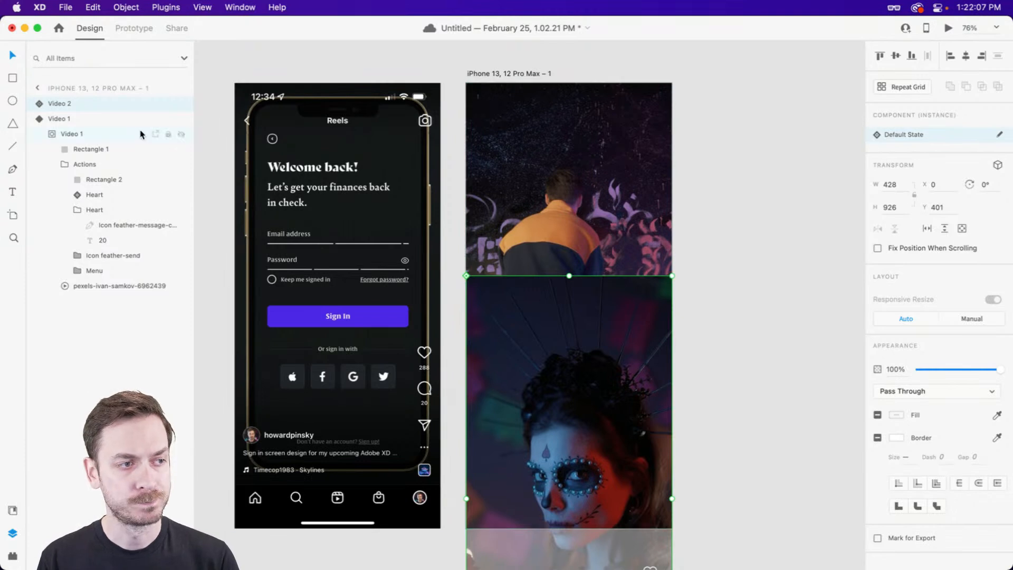
- Group the Video 1 and Video 2 components and name the group Videos
left_click(58, 119, "shift")
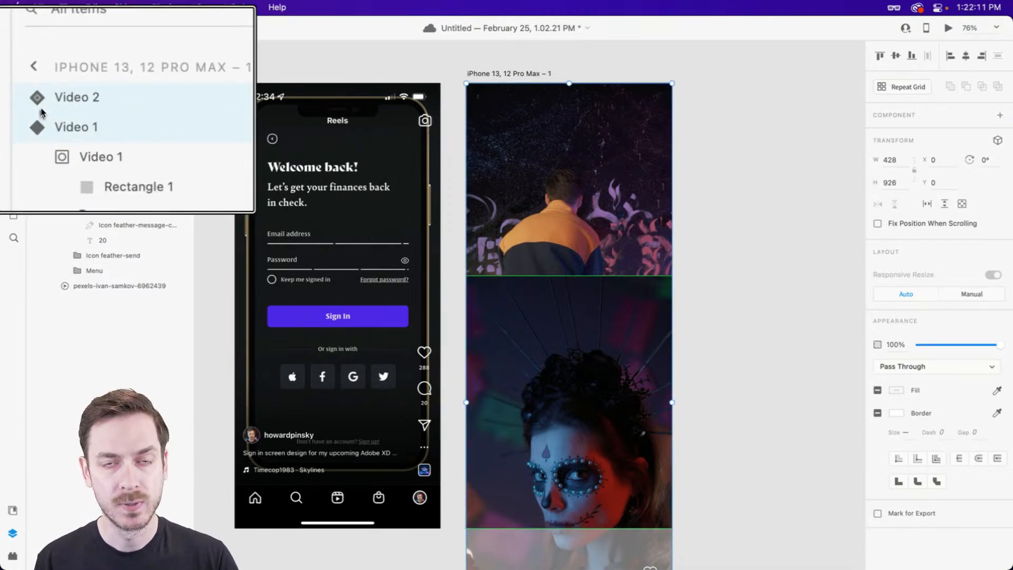
key("super+g")
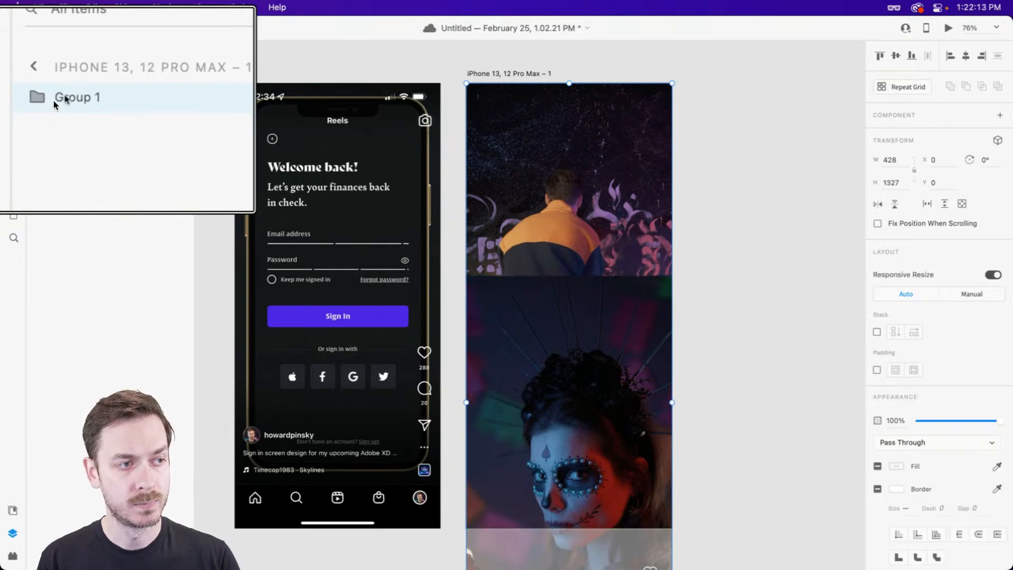
double_click(57, 99)
type("Videos")
key("Return")
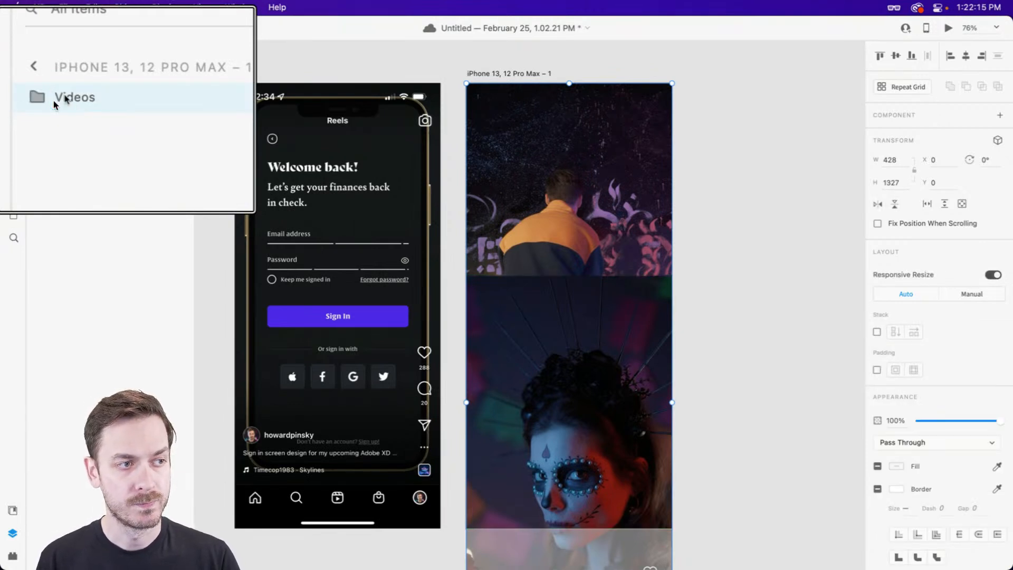
- Move Video 2 inside the Videos group down to Y 926, directly beneath Video 1 and outside the visible artboard
double_click(575, 325)
scroll(575, 325, "down", 3)
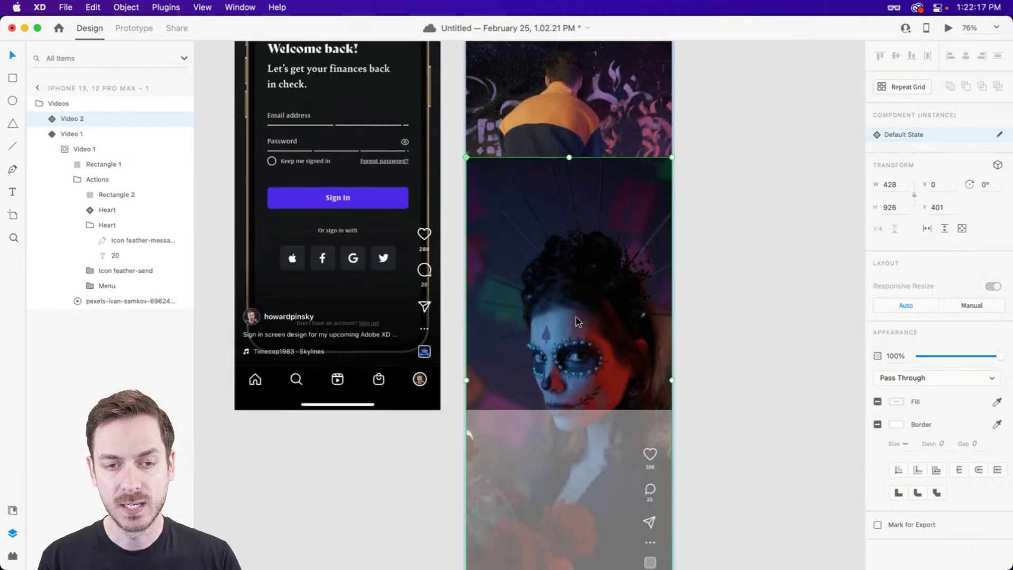
left_click_drag(584, 283, 634, 131)
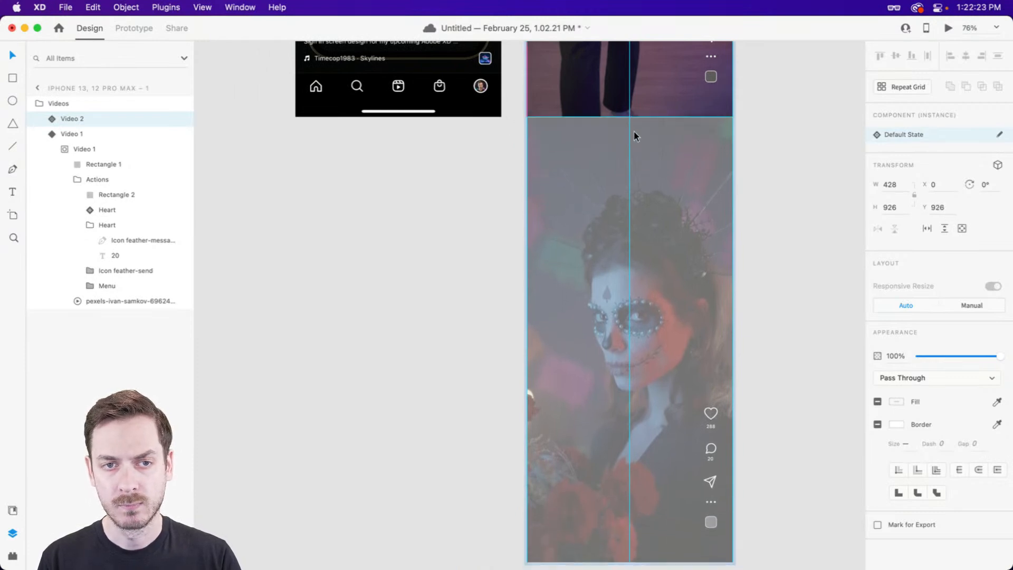
scroll(666, 98, "up", 5)
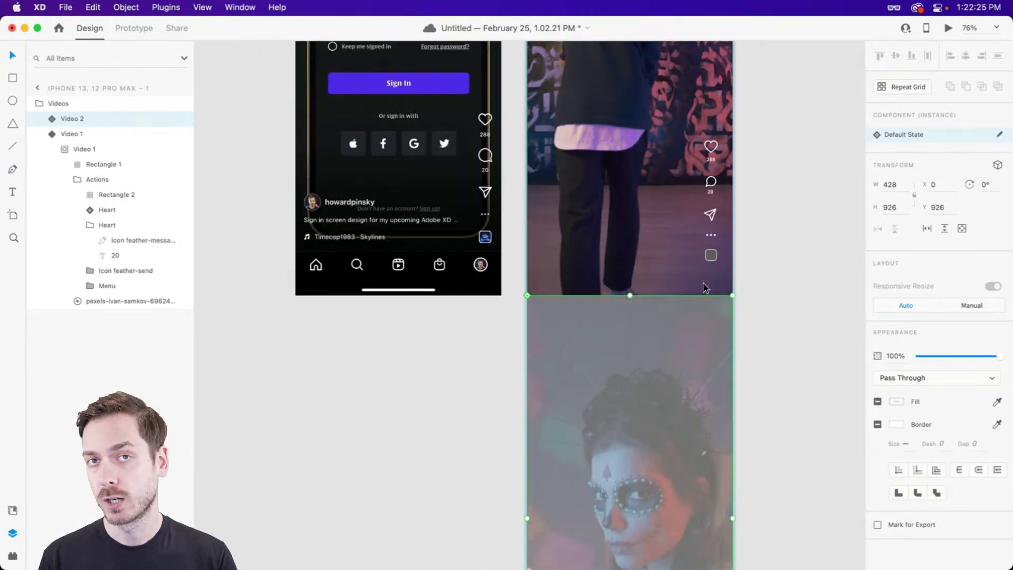
scroll(702, 282, "up", 6)
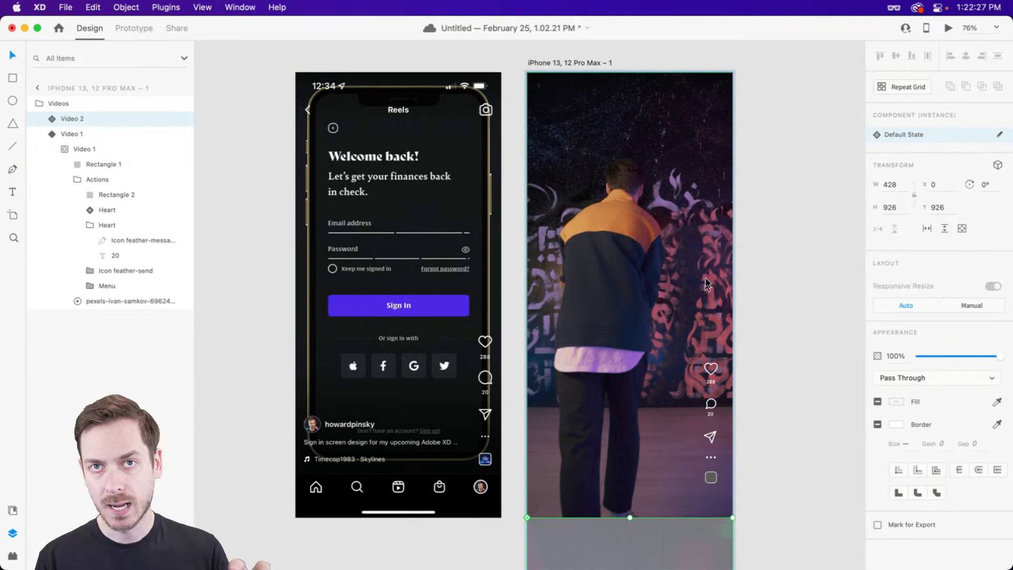
- Review the stacking of Video 1 and Video 2 within the Videos group
left_click(591, 190)
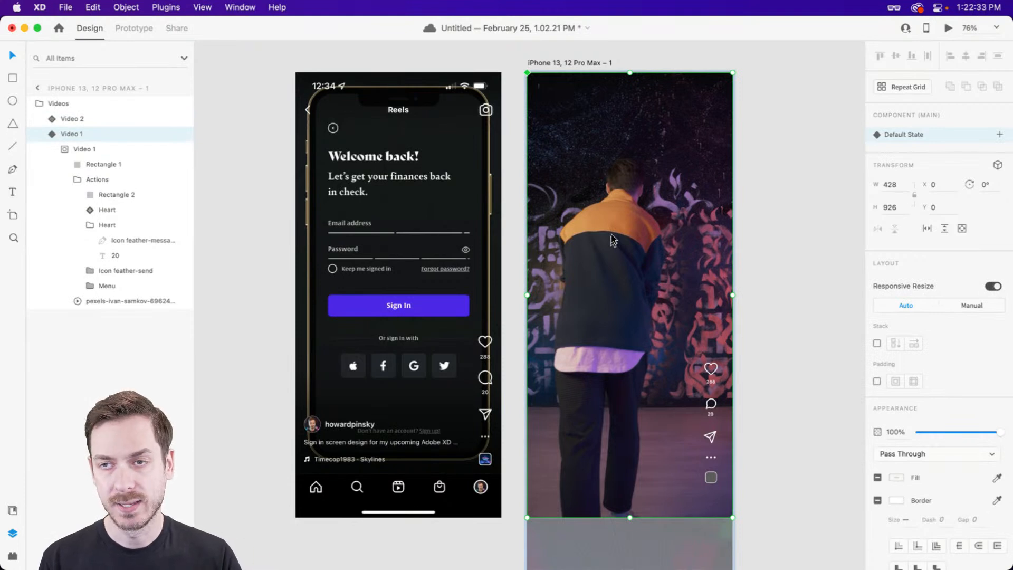
scroll(707, 189, "right", 2)
left_click(572, 338)
scroll(650, 347, "down", 5)
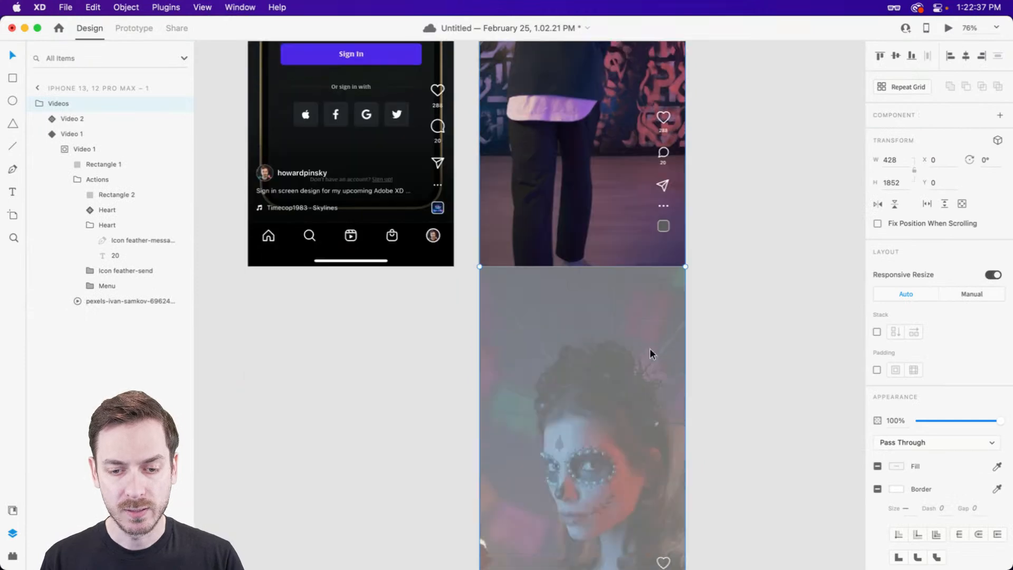
scroll(626, 375, "down", 3)
scroll(624, 369, "up", 8)
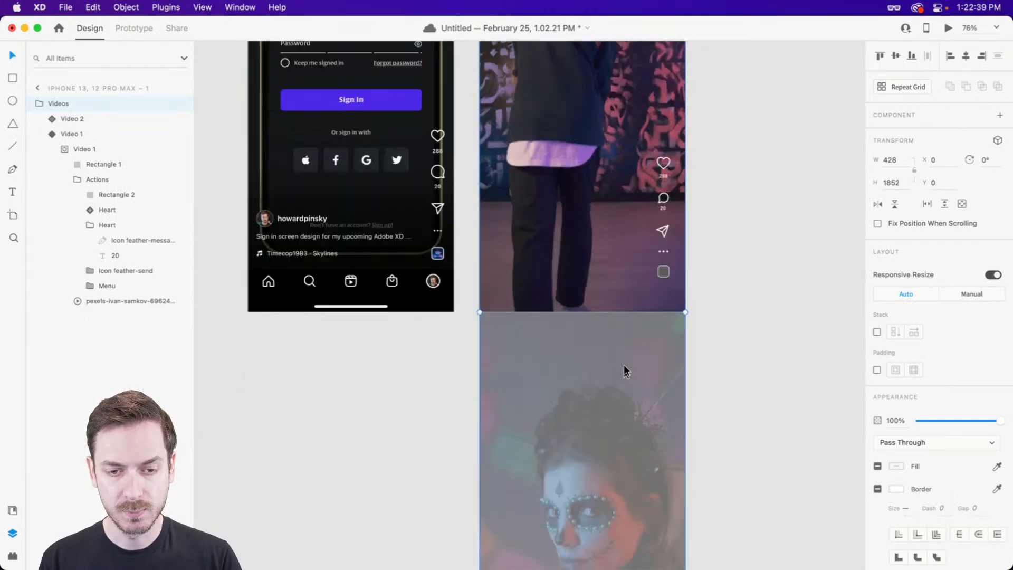
scroll(609, 201, "up", 2)
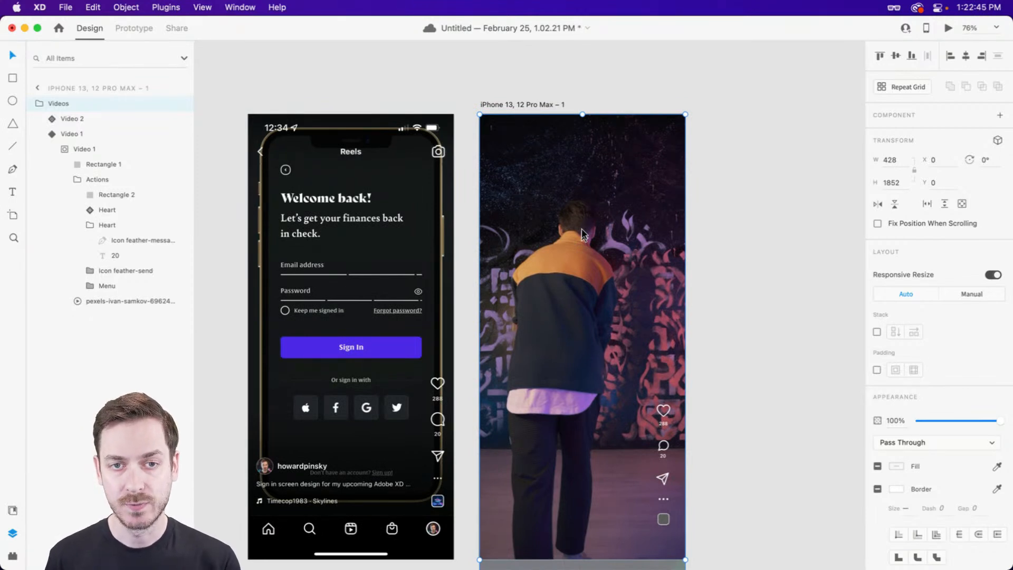
- Rename the iPhone 13, 12 Pro Max artboard as Reel and duplicate it
double_click(511, 105)
type("Reel")
key("Return")
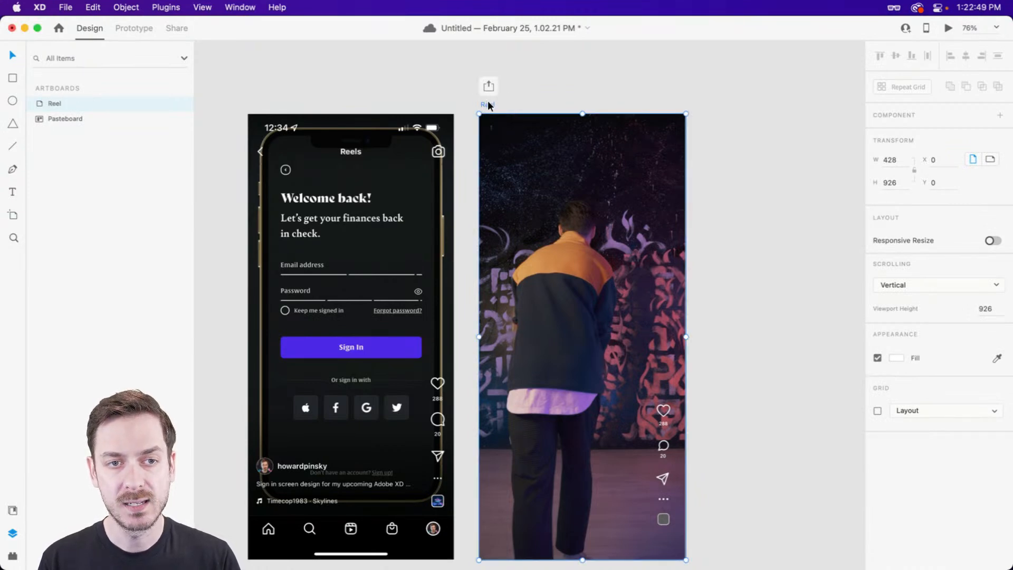
key("super+d")
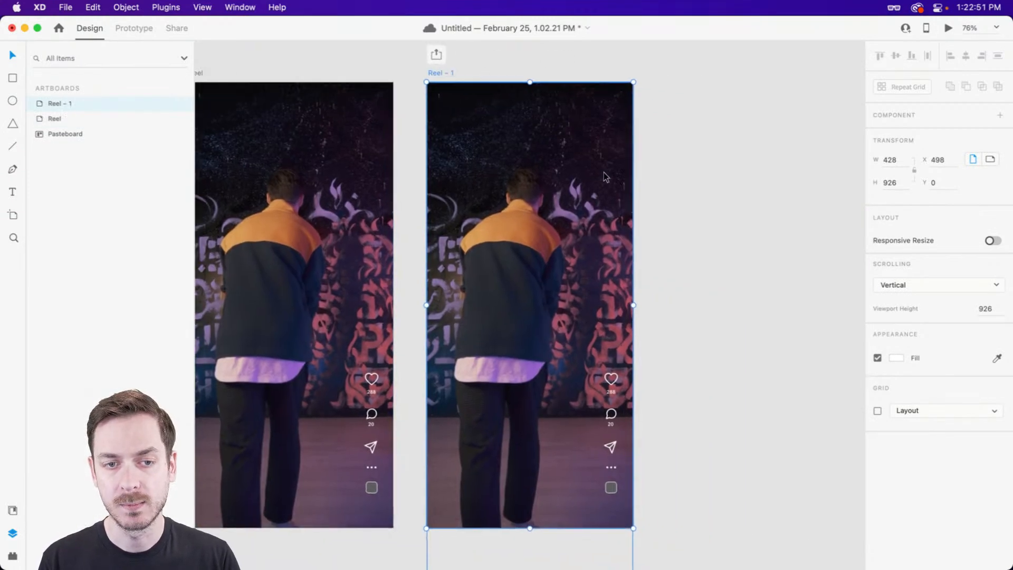
- Move both videos in the duplicated artboard's Videos group up to Y -926 so that Video 2 fills the artboard
left_click_drag(498, 198, 556, 167)
double_click(588, 276)
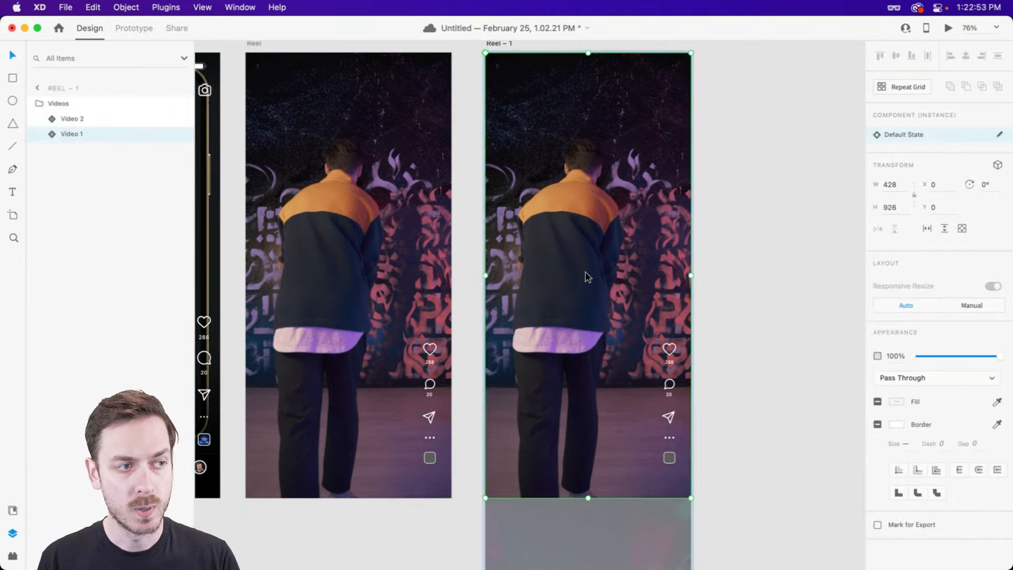
left_click(72, 119, "shift")
left_click_drag(594, 436, 587, 199)
left_click(721, 187)
scroll(732, 198, "up", 3)
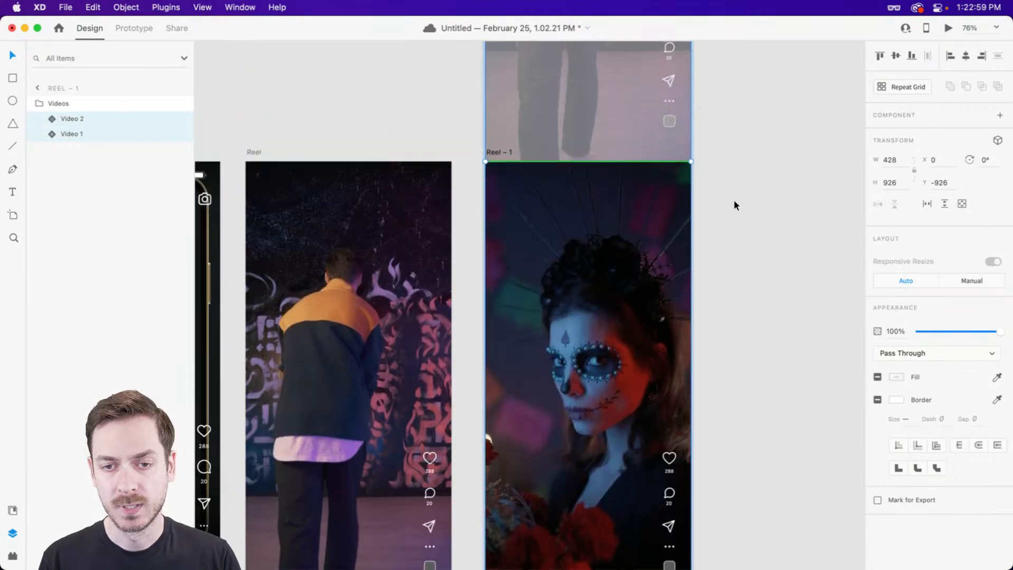
scroll(609, 296, "down", 2)
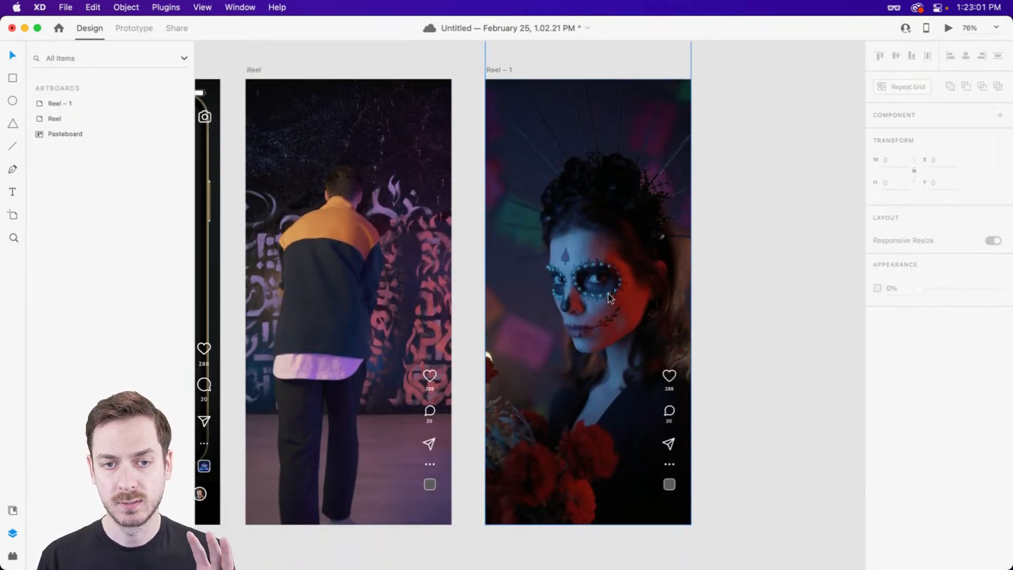
- Examine where Video 1 sits above the Reel – 1 artboard and compare the two Reel artboards
scroll(604, 213, "up", 4)
left_click(637, 281)
double_click(598, 145)
scroll(598, 144, "up", 3)
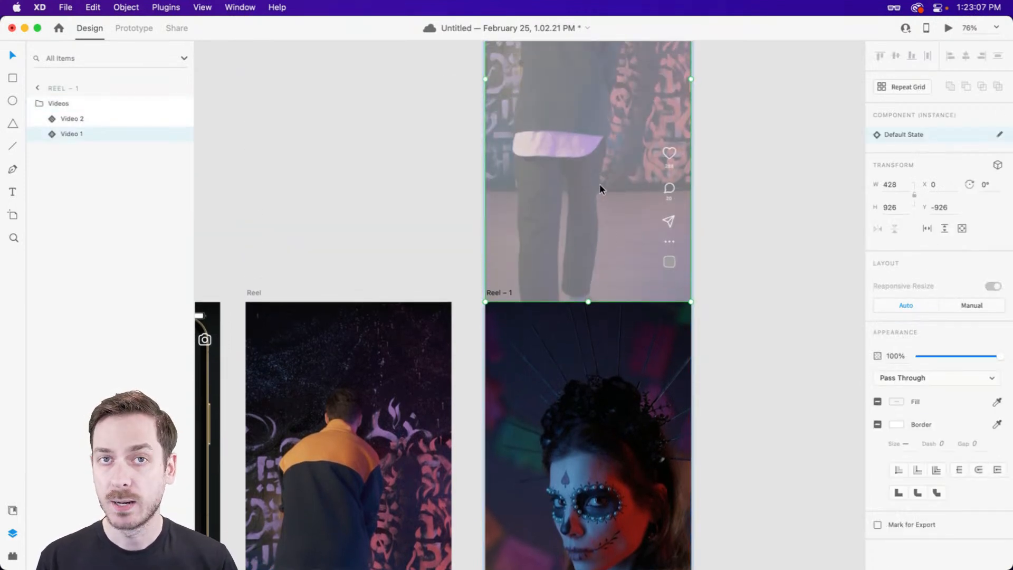
scroll(598, 186, "down", 7)
left_click(737, 252)
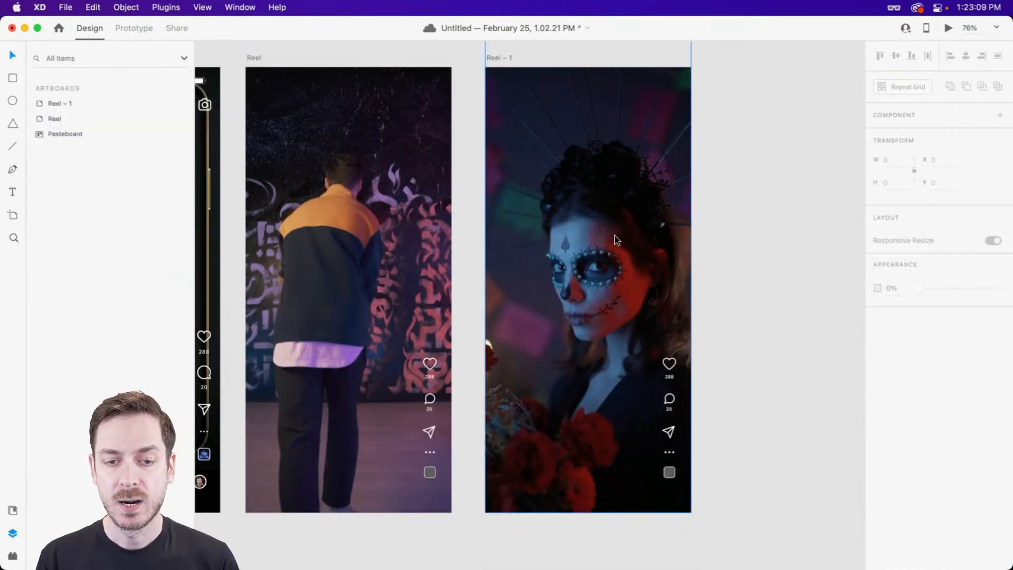
scroll(517, 230, "up", 2)
scroll(485, 232, "left", 2)
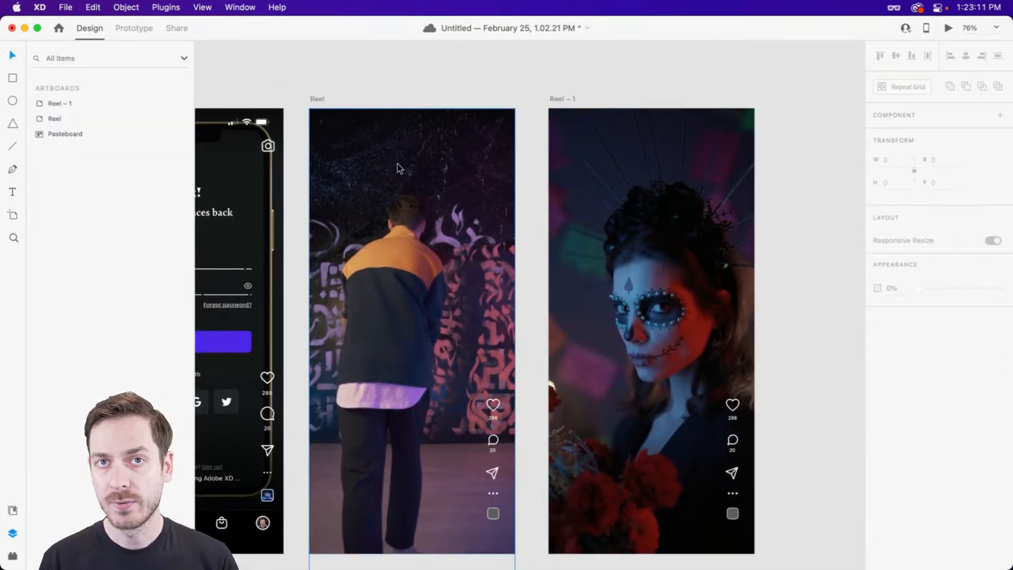
- In Prototype mode, link Video 1 on the Reel artboard to Reel – 1 with a Drag trigger and Auto-Animate action
left_click(141, 27)
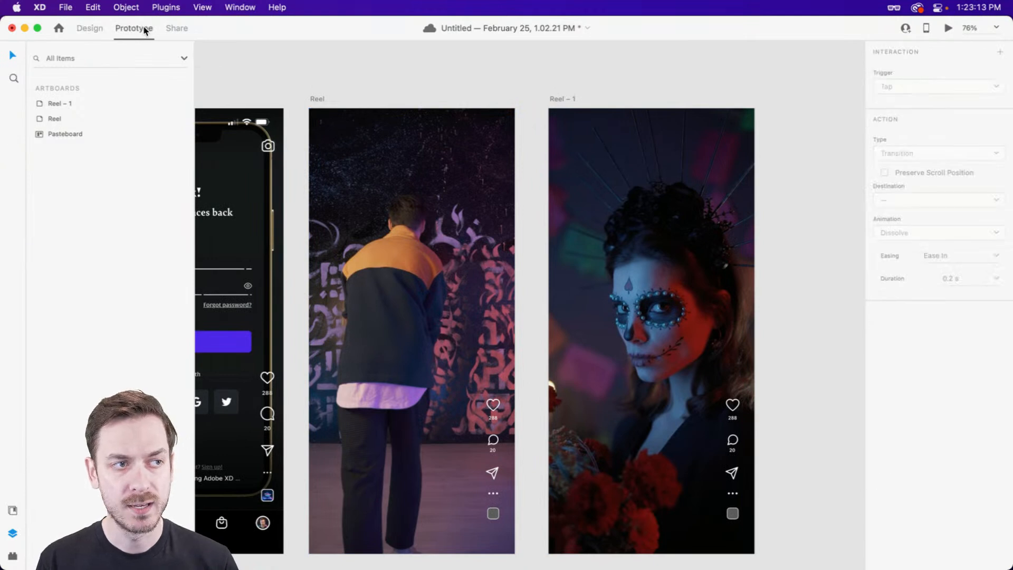
left_click(480, 262)
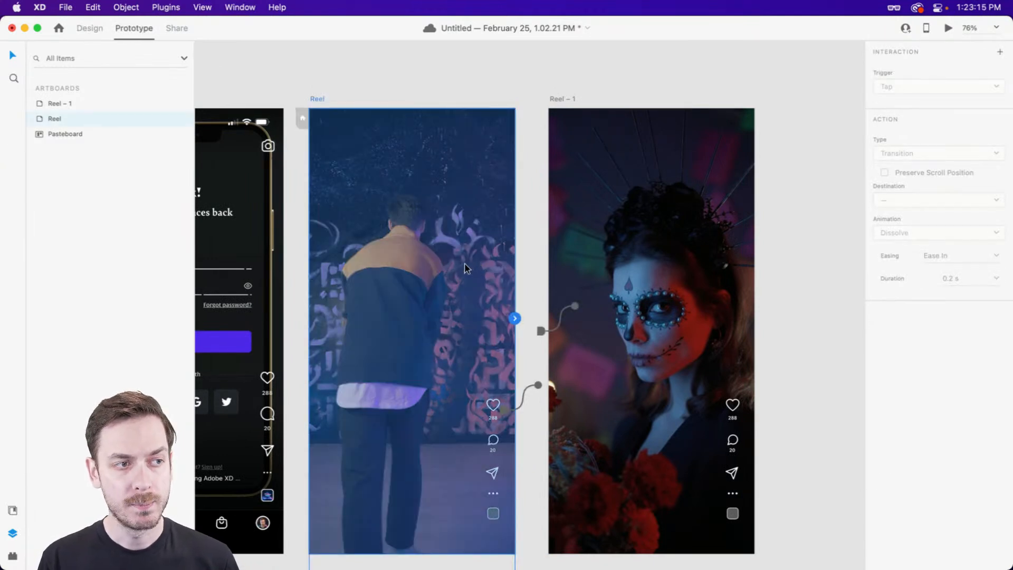
left_click(63, 134)
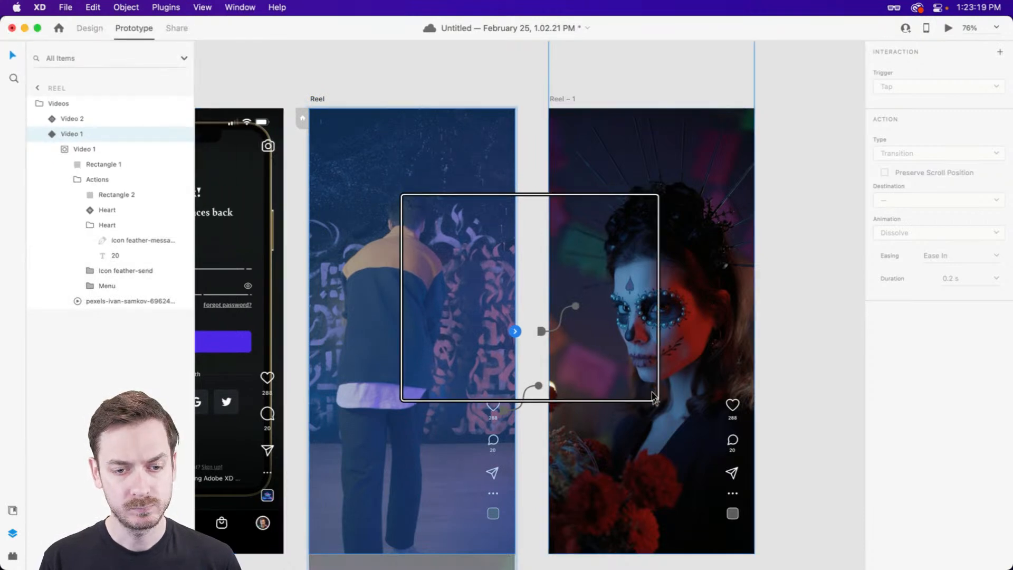
scroll(384, 271, "down", 2)
scroll(466, 269, "left", 5)
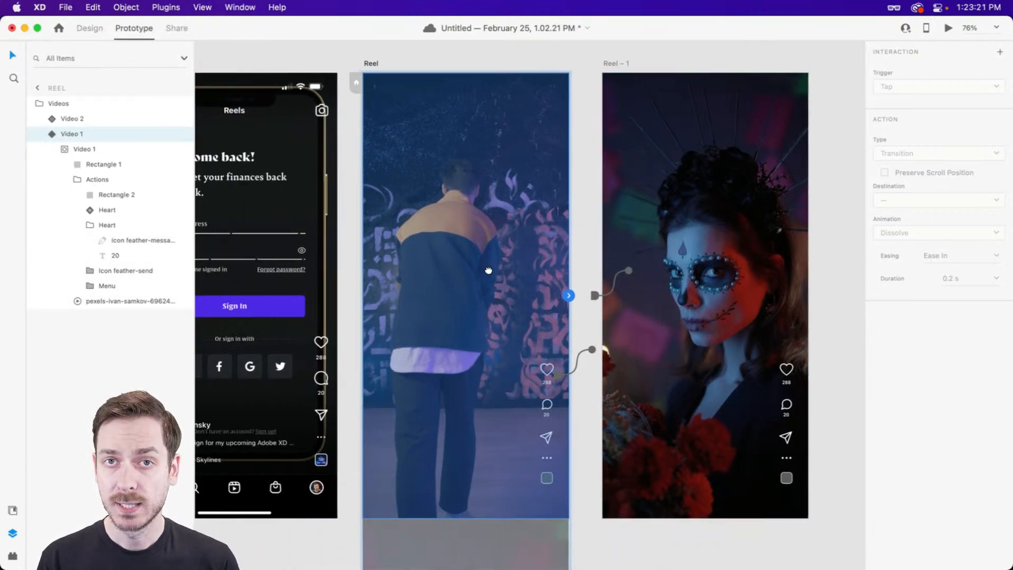
scroll(450, 265, "right", 2)
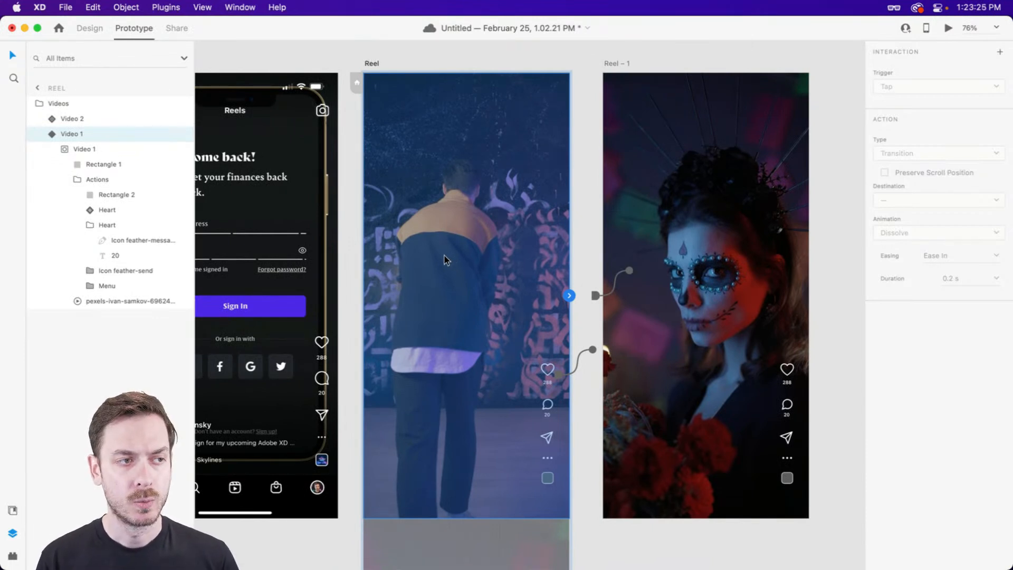
left_click(79, 103)
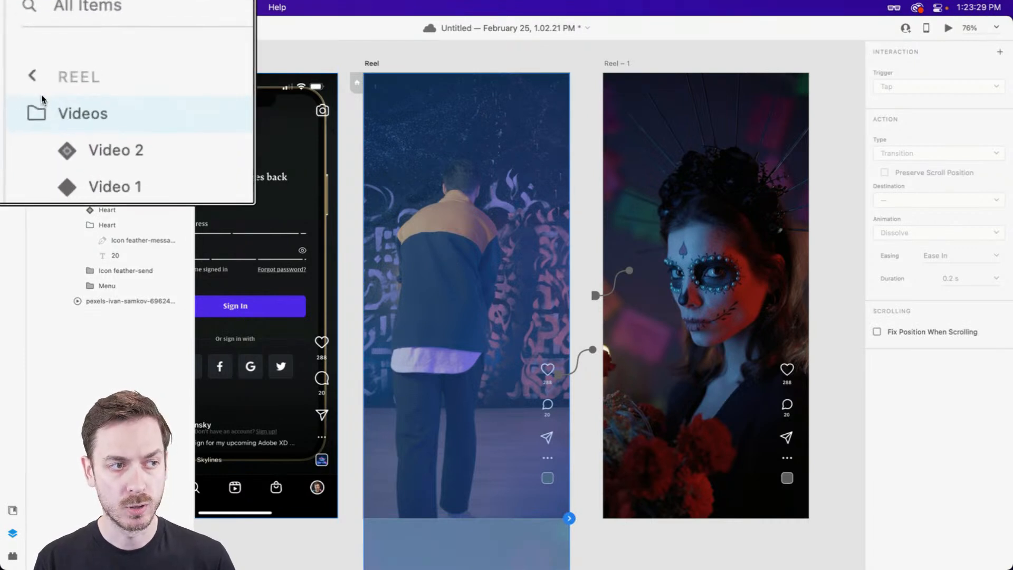
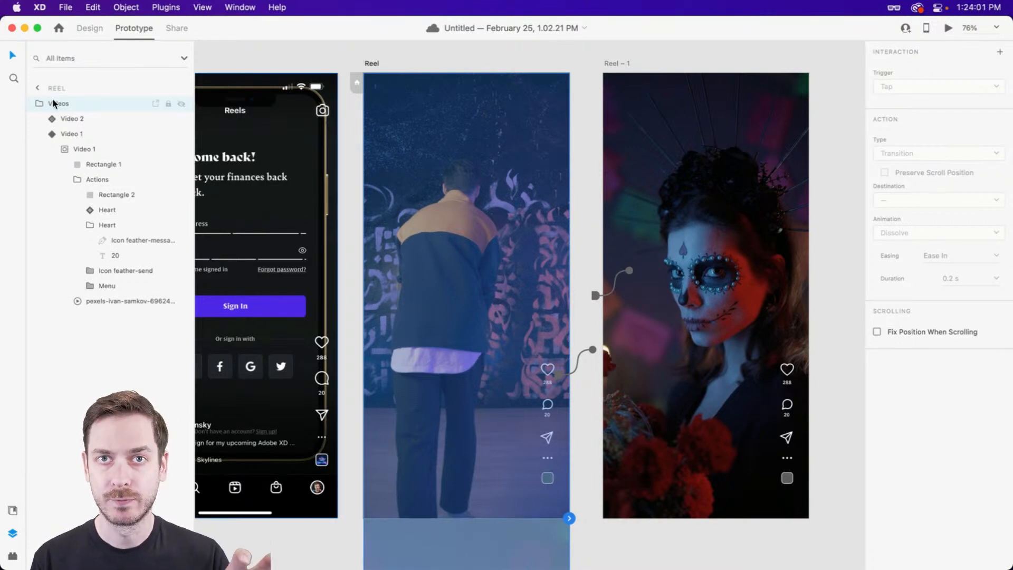
left_click(84, 133)
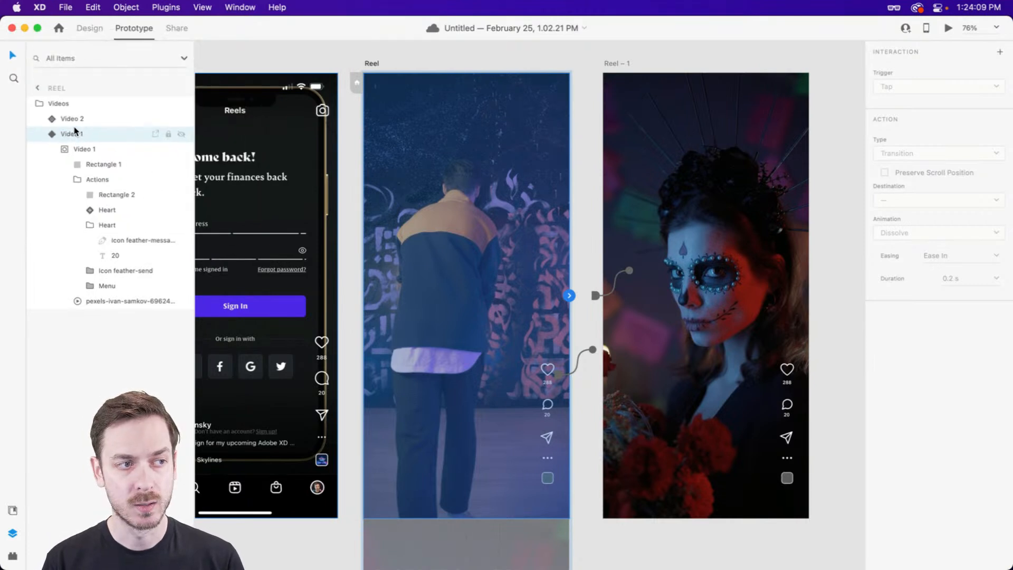
left_click_drag(568, 295, 654, 166)
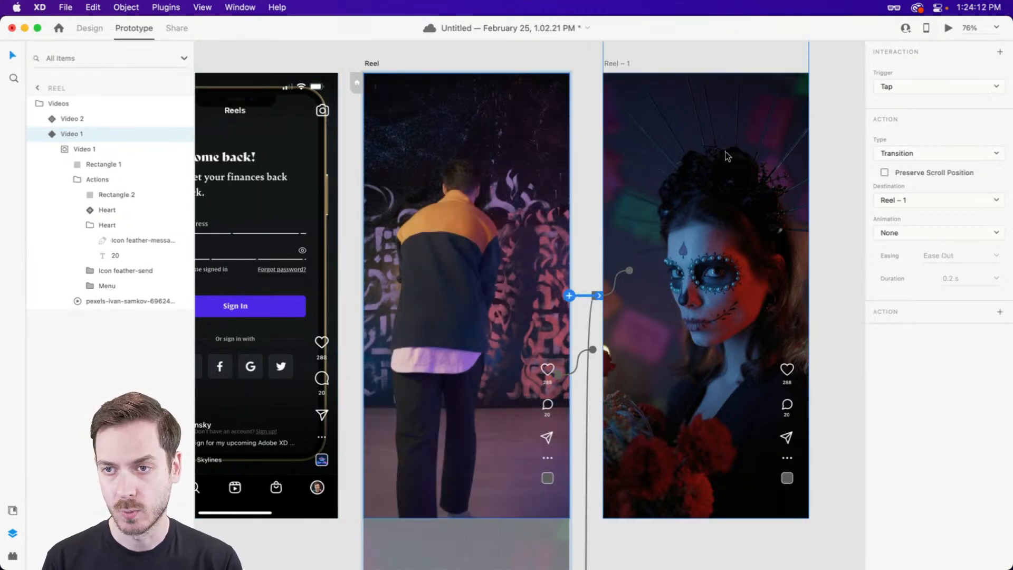
left_click(964, 88)
left_click(924, 100)
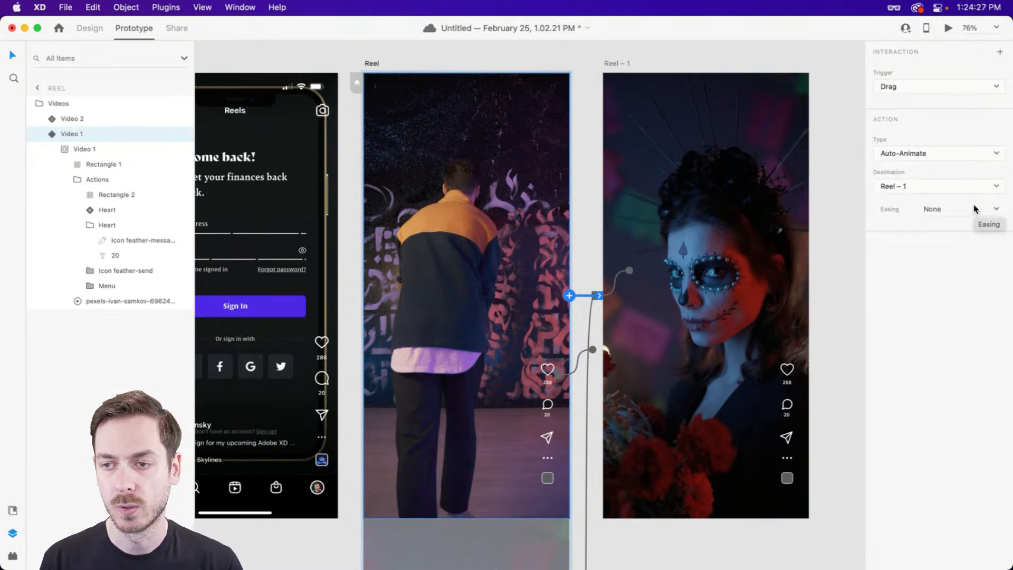
- Preview the prototype, swipe up from the first video to the second, and close the preview
left_click(949, 28)
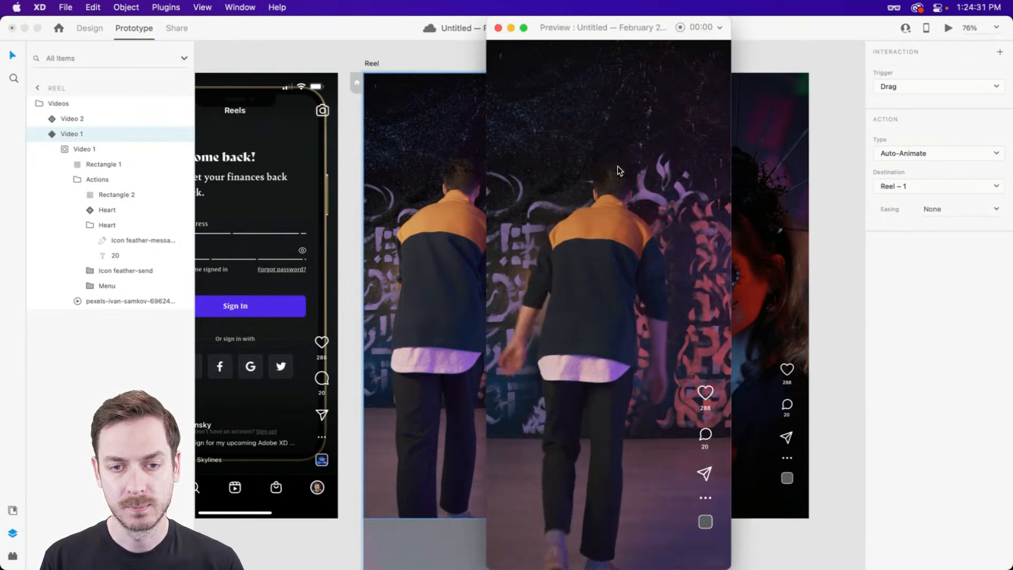
left_click_drag(629, 435, 619, 48)
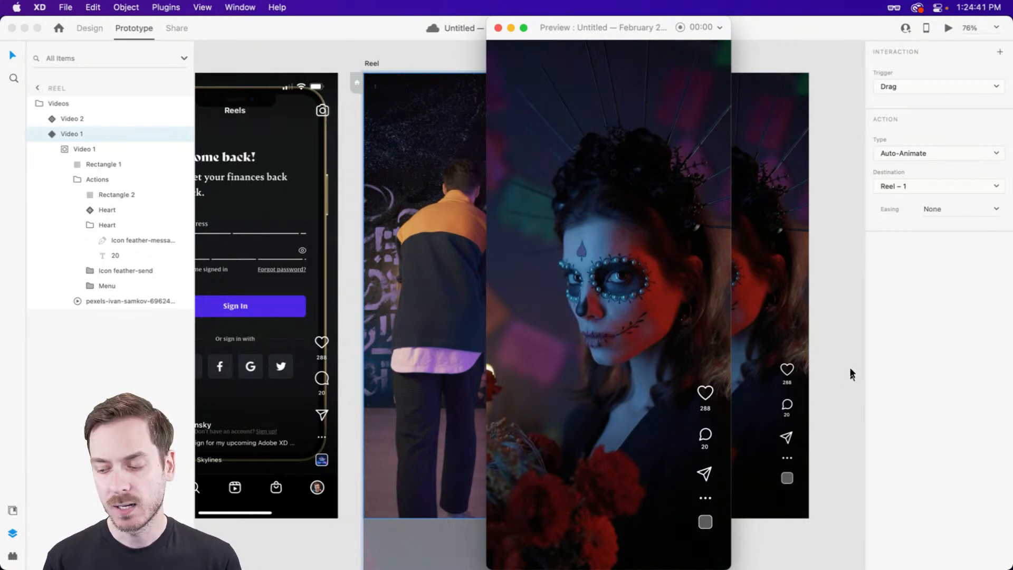
key("super+w")
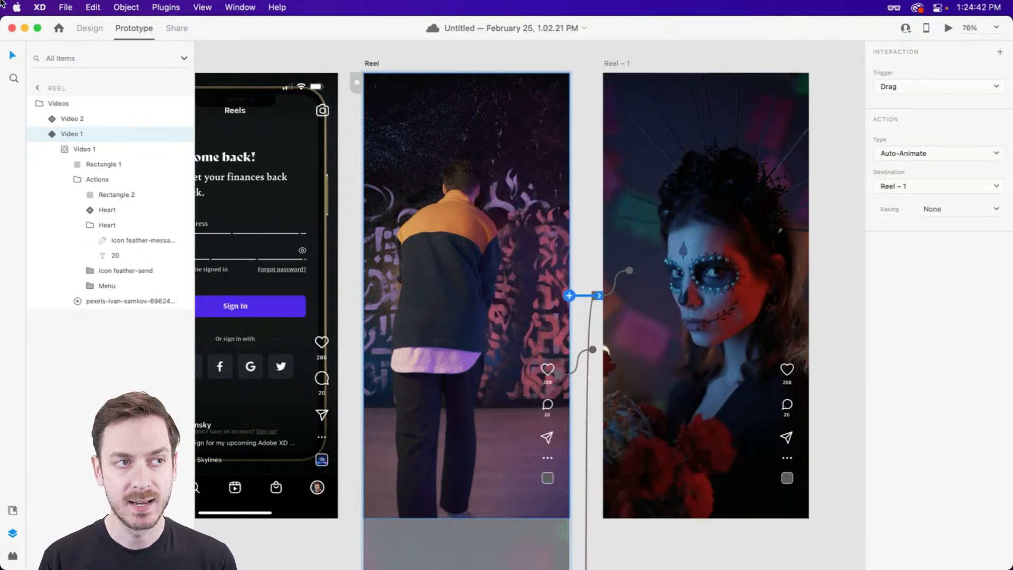
- Return to Design mode and check the playback settings of the nested videos in Video 1 and Video 2 on the Reel artboard
left_click(89, 28)
double_click(458, 303)
scroll(458, 302, "down", 5)
left_click(488, 213)
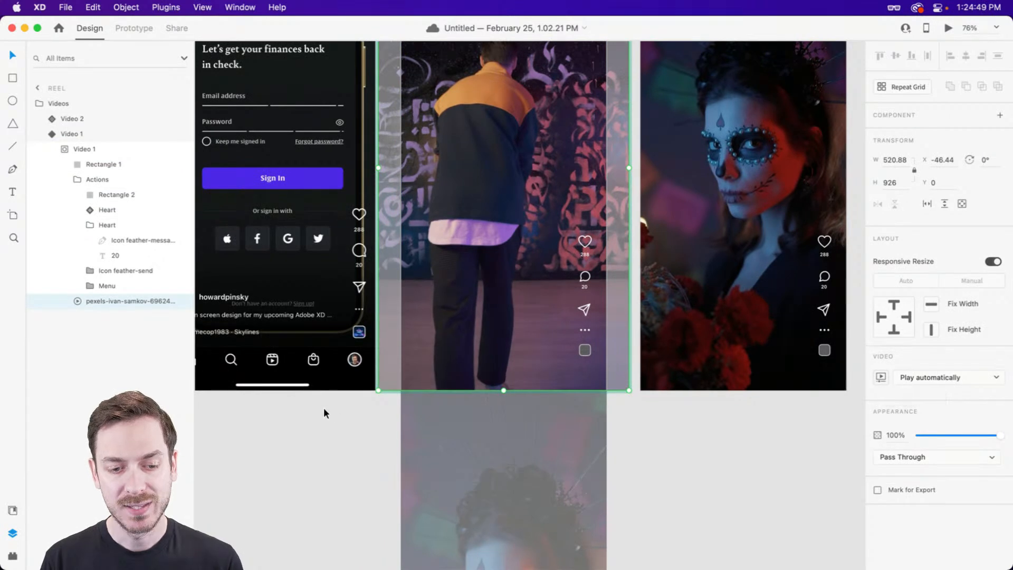
left_click(480, 420)
left_click(481, 419)
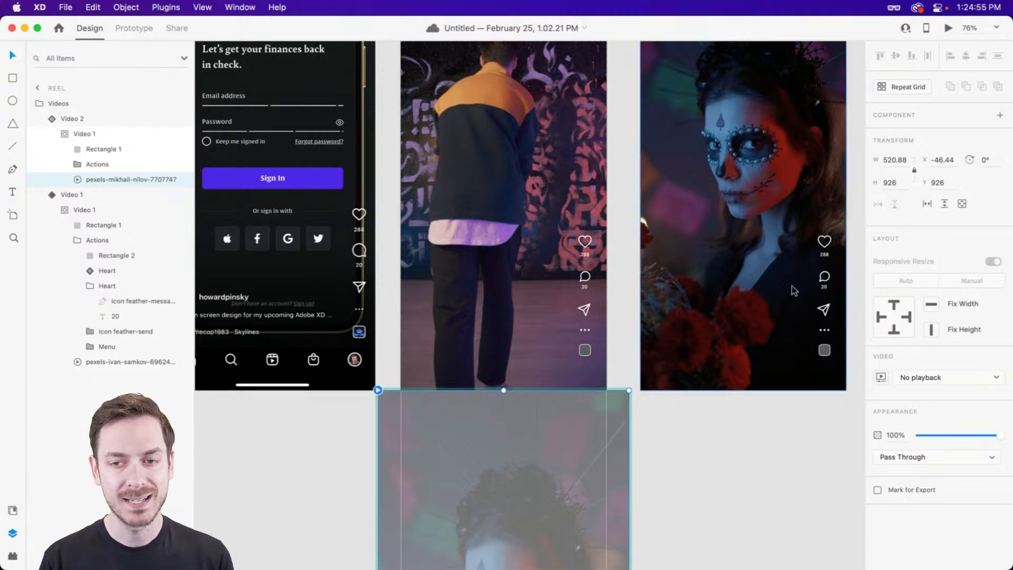
- On the Reel – 1 artboard, set the nested video in Video 2 to play automatically
scroll(796, 290, "up", 5)
scroll(797, 290, "right", 2)
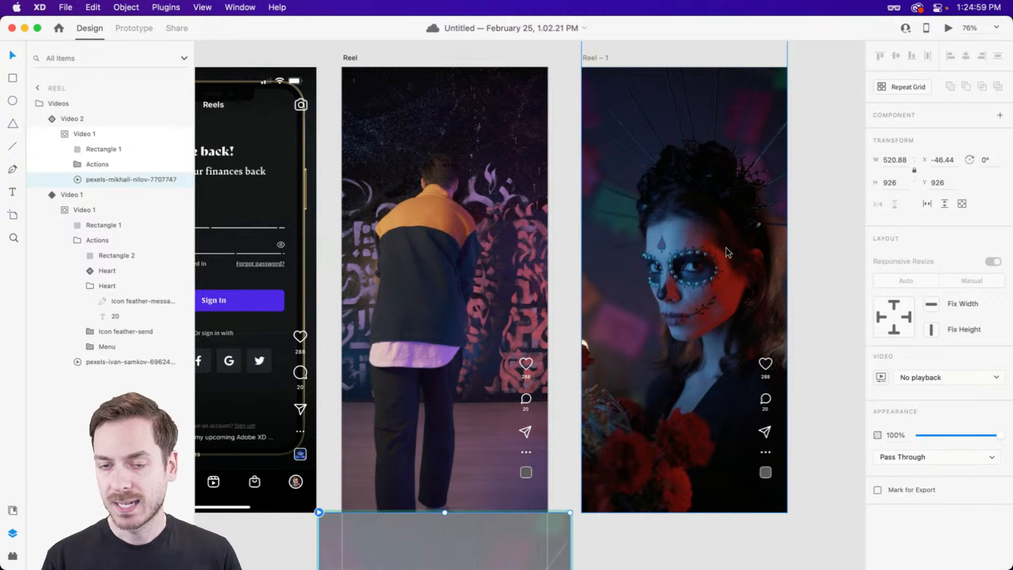
left_click(705, 243)
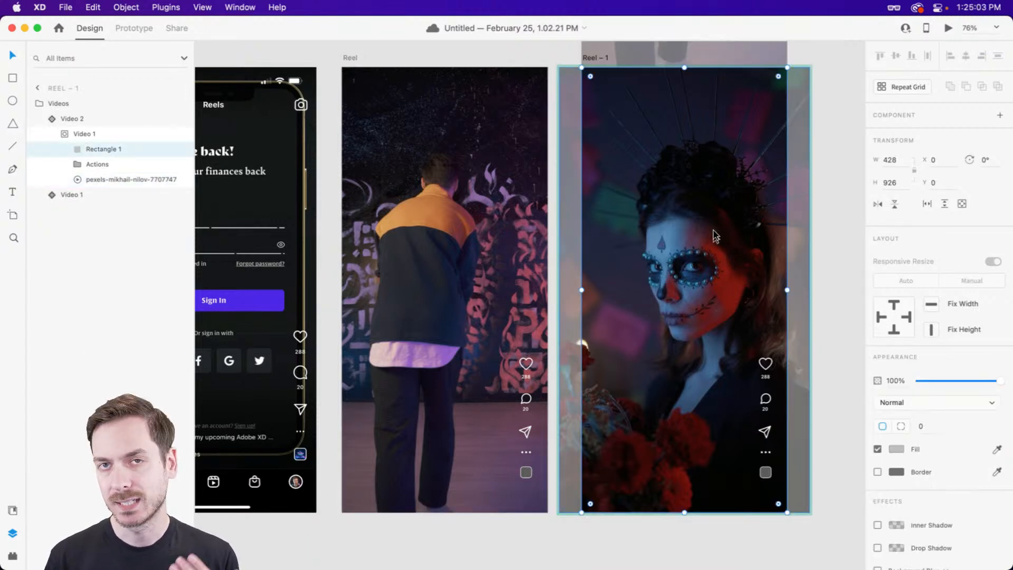
left_click(715, 236)
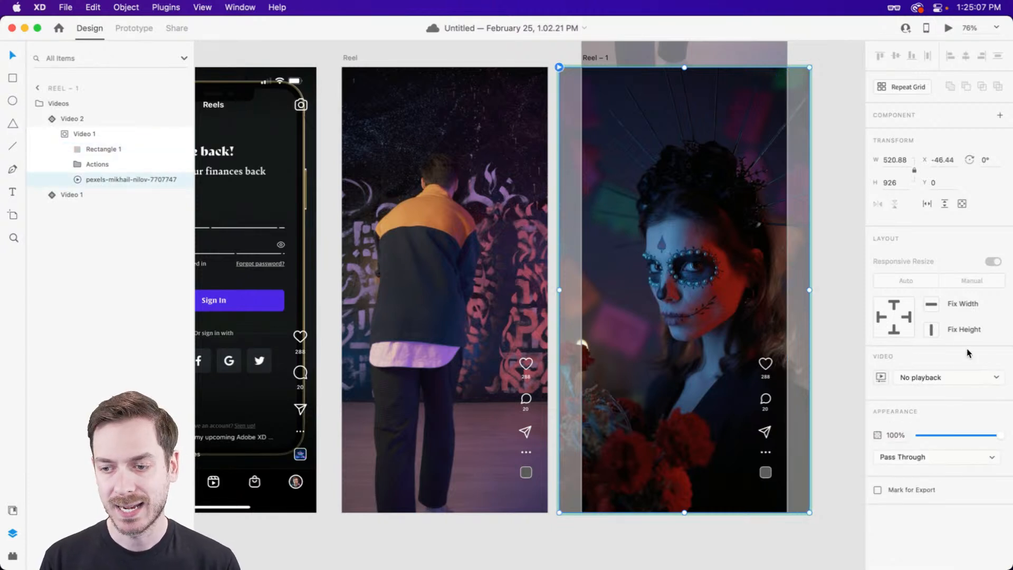
left_click(950, 377)
left_click(956, 364)
scroll(722, 228, "up", 3)
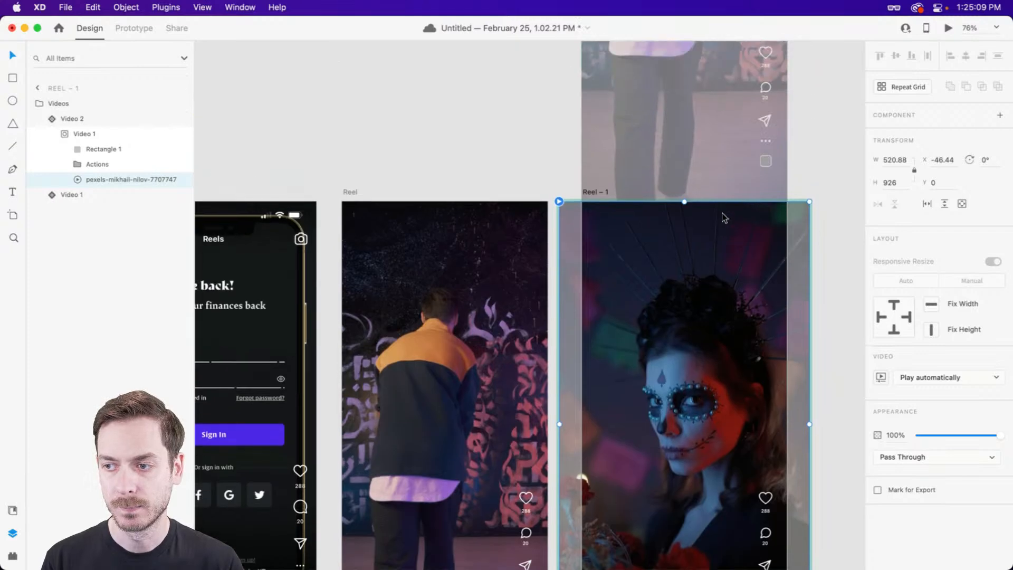
- Set the nested video in Video 1, above the Reel – 1 artboard, to No playback
left_click(719, 111)
left_click(681, 114)
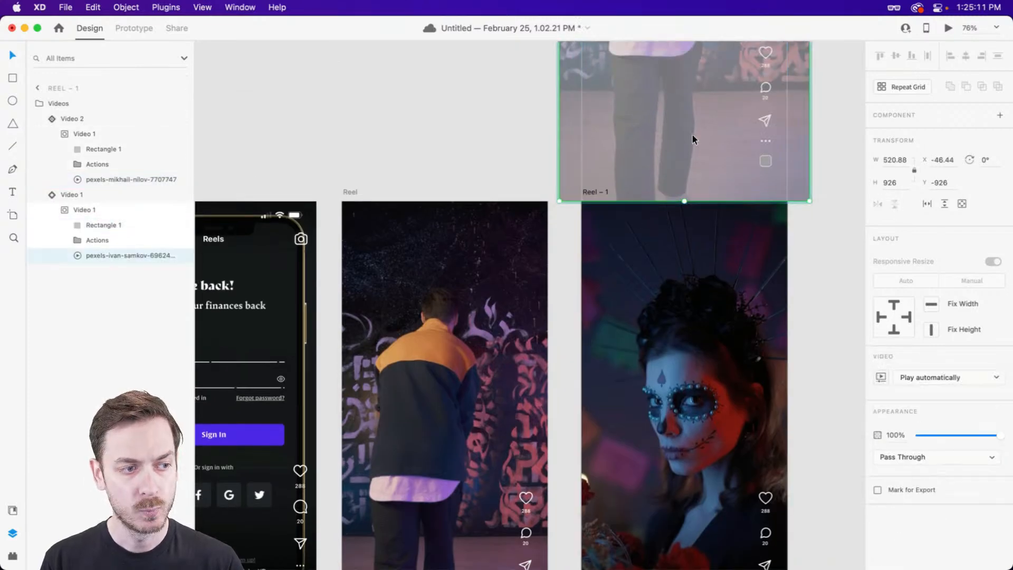
left_click(932, 377)
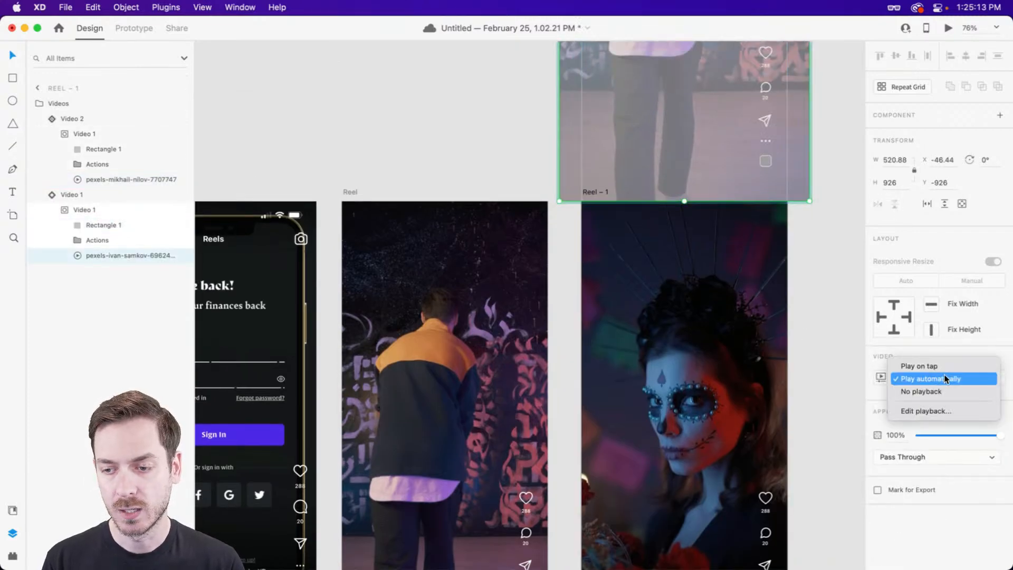
left_click(933, 391)
scroll(715, 305, "down", 4)
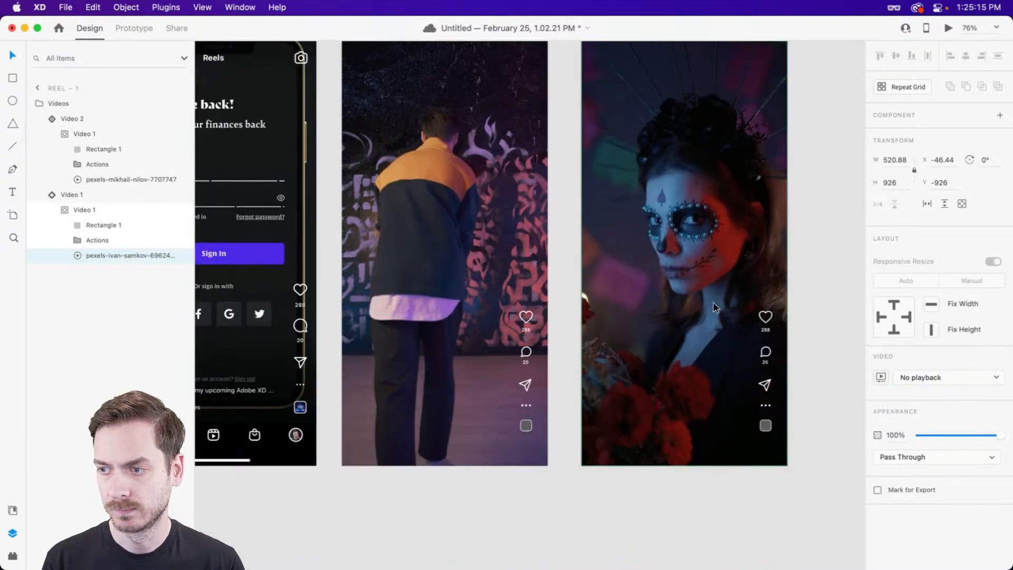
- Move the Reel – 1 artboard slightly closer to the Reel artboard, to X 481
left_click(644, 226)
left_click_drag(610, 228, 709, 250)
left_click(515, 186)
scroll(527, 191, "up", 3)
scroll(528, 191, "down", 1)
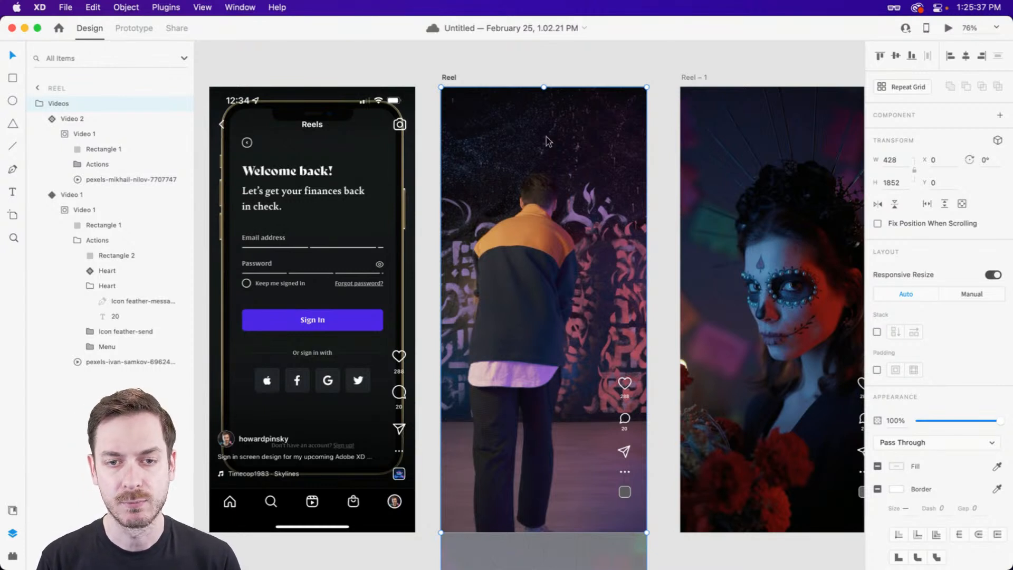
scroll(596, 194, "right", 2)
left_click_drag(654, 64, 645, 63)
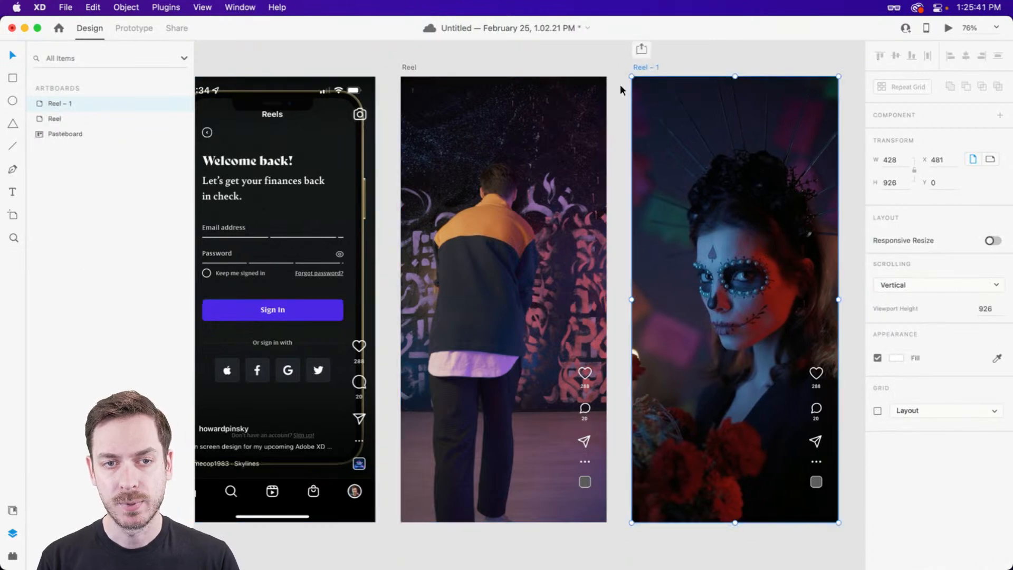
- Preview the prototype from the Reel artboard, swipe up to the second video, and close the preview
left_click(537, 143)
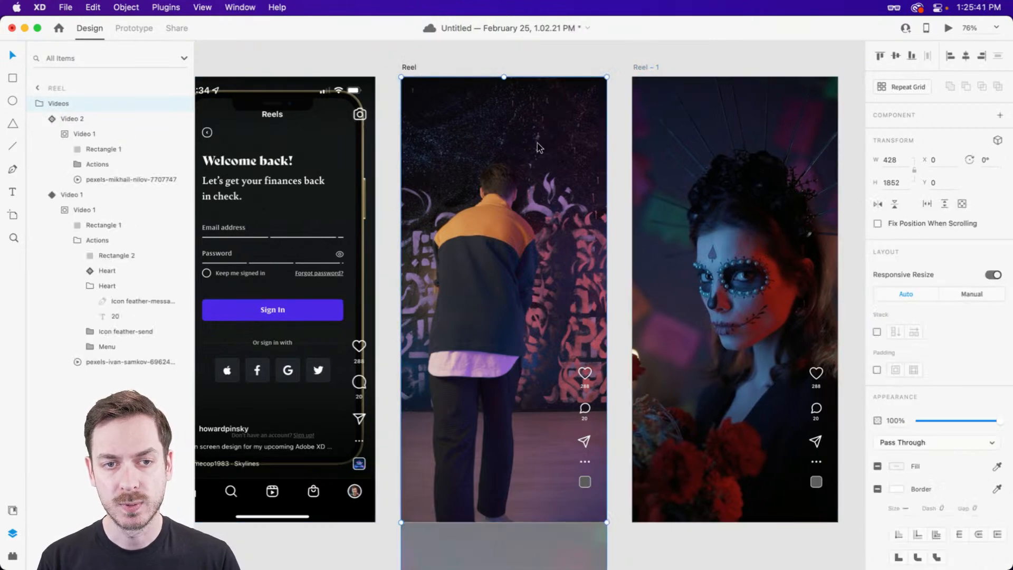
left_click(948, 29)
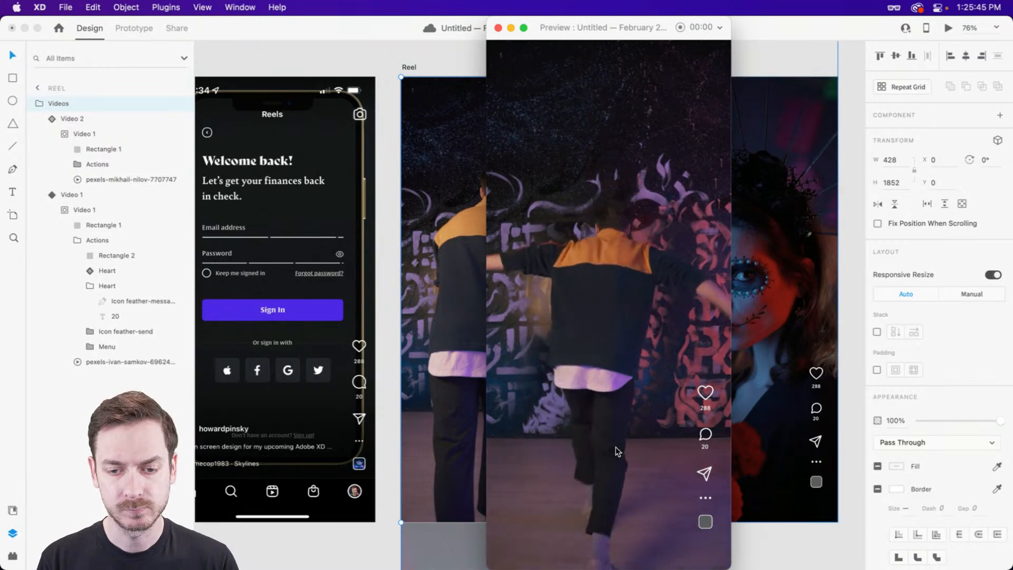
scroll(632, 460, "down", 10)
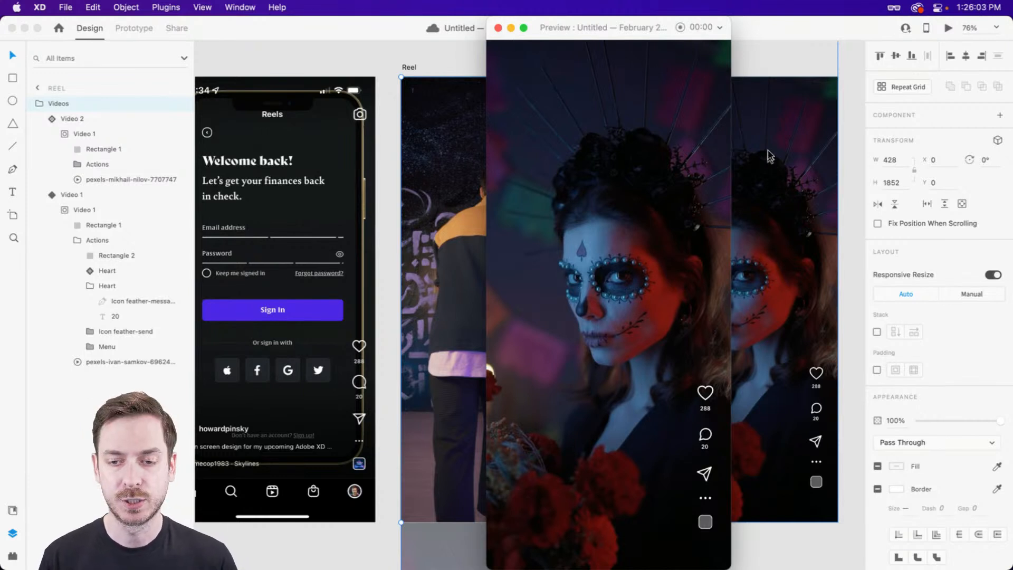
key("Escape")
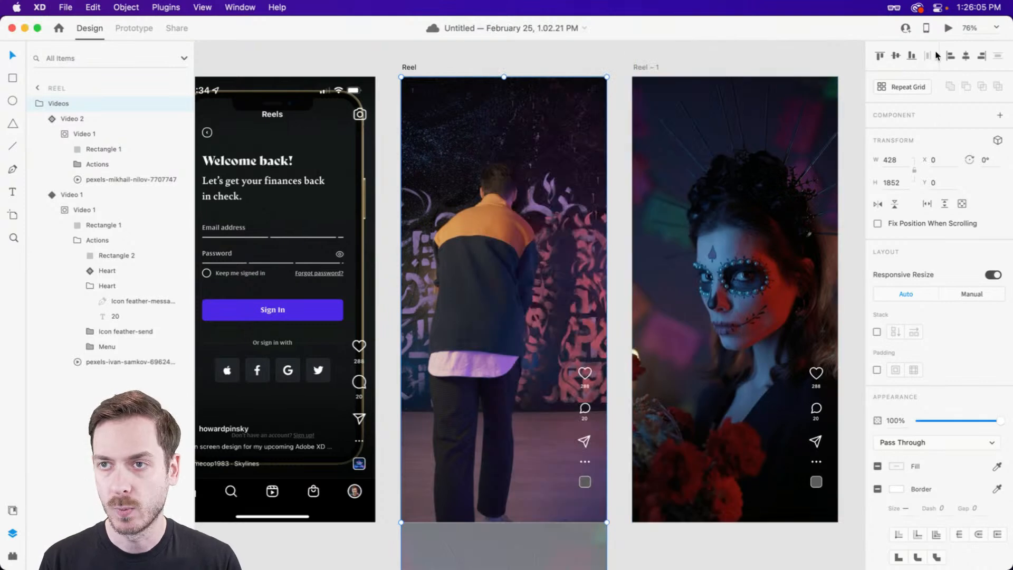
- Test the heart on the first video and the swipe to the second in a new preview
left_click(948, 28)
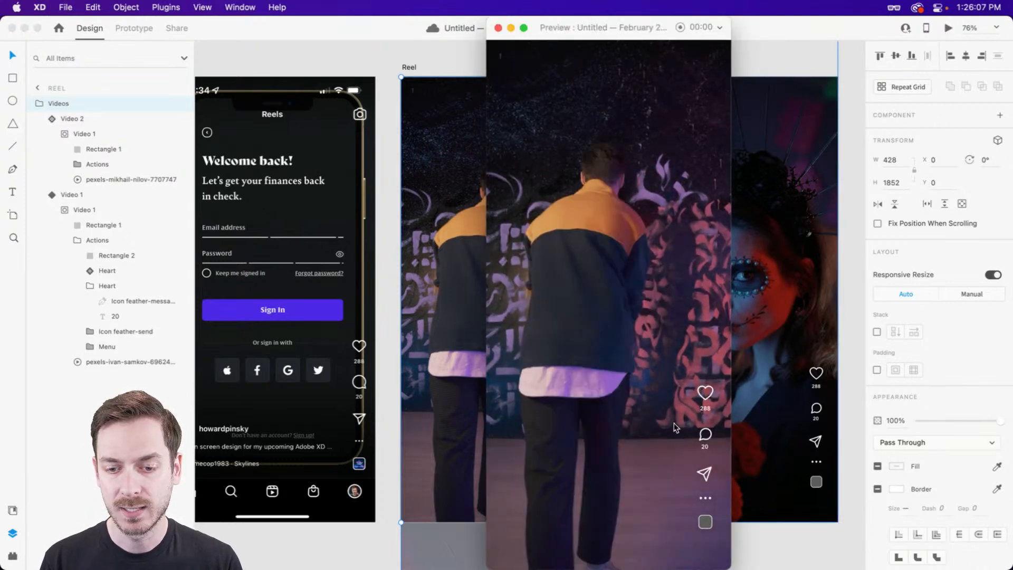
left_click(694, 402)
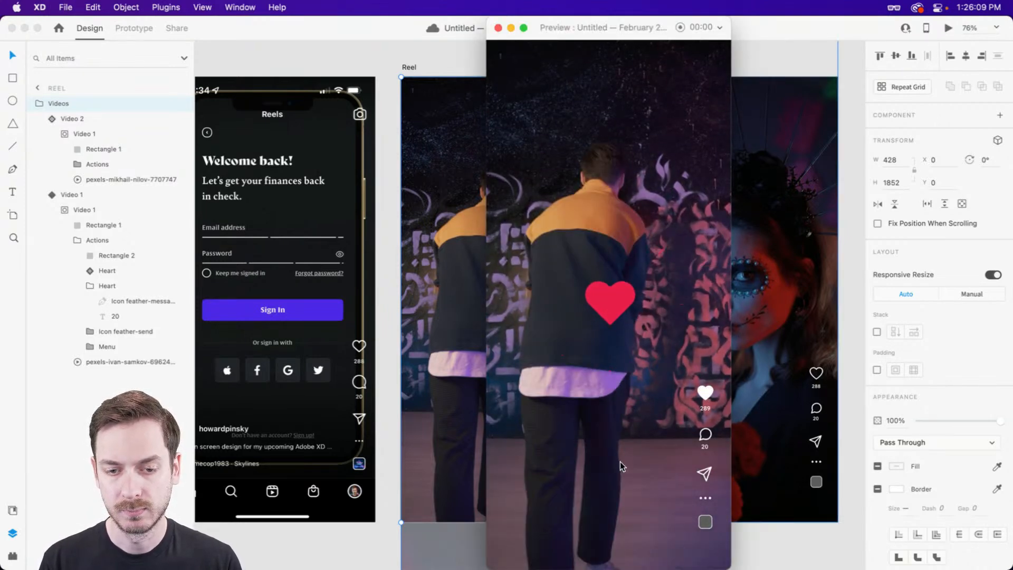
left_click_drag(621, 462, 615, 195)
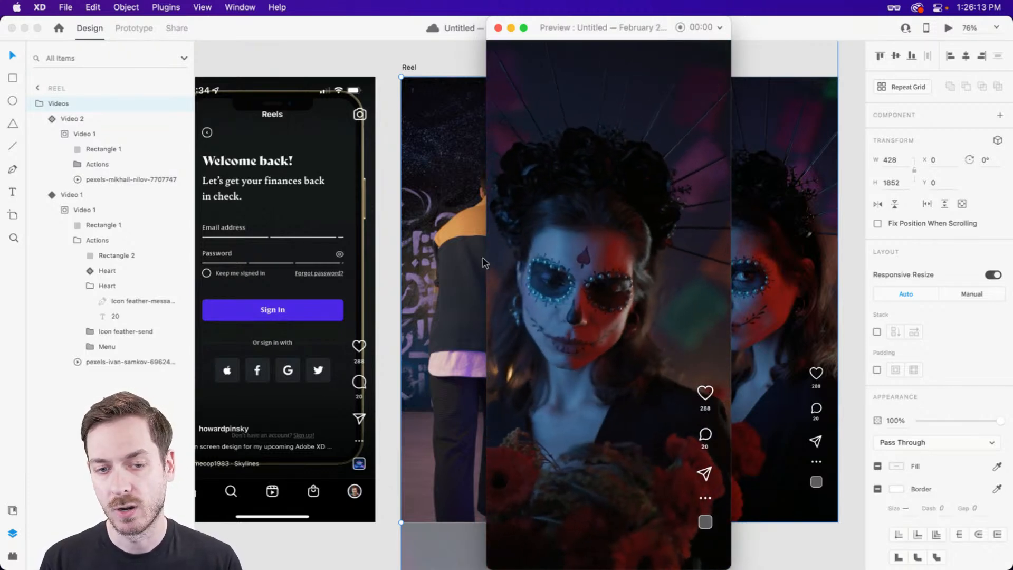
key("super+w")
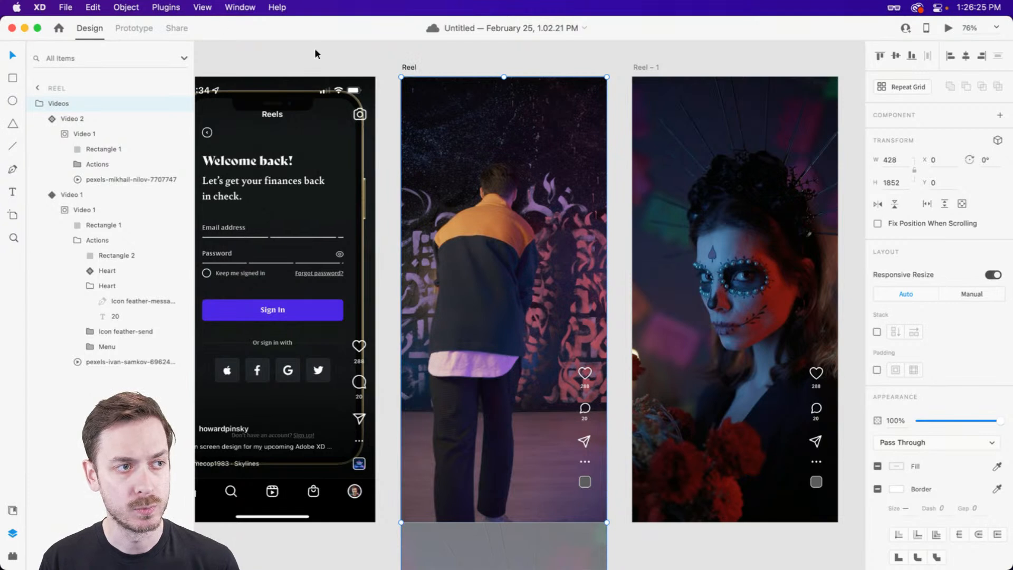
- In Prototype mode, add an End of Playback interaction to Video 1's nested video on the Reel artboard that auto-animates to Reel – 1
left_click(132, 28)
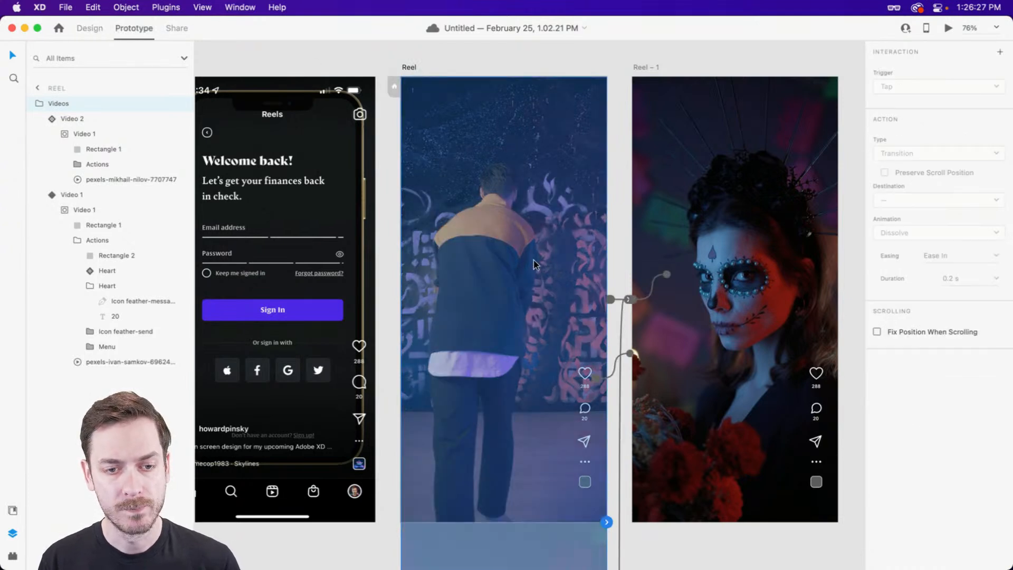
left_click(100, 178)
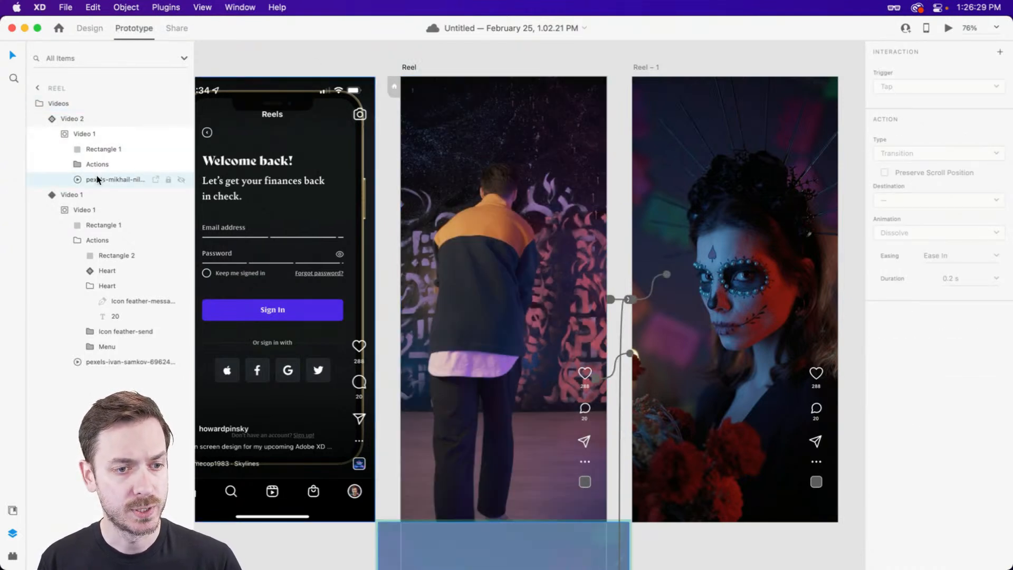
left_click(112, 361)
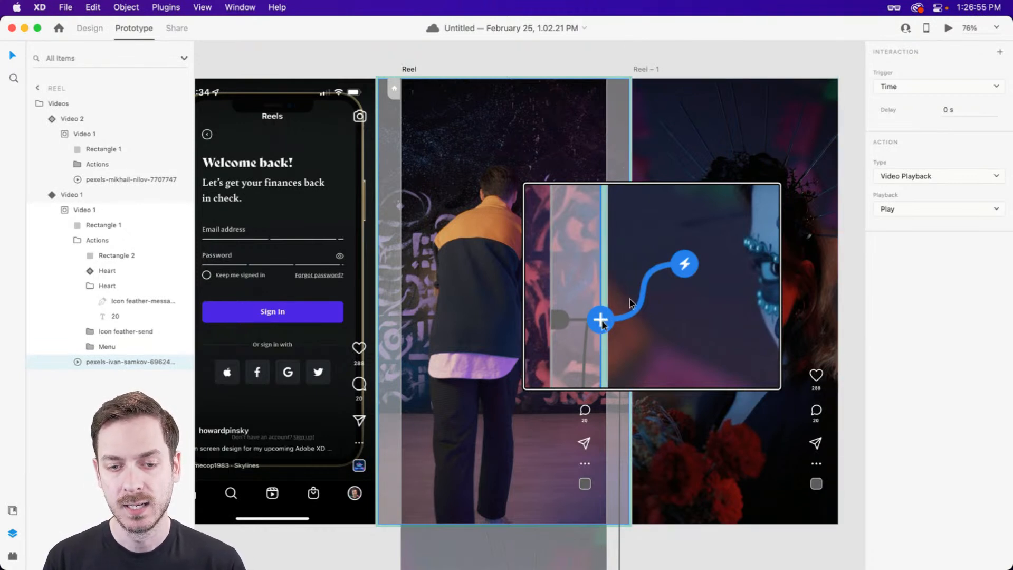
left_click(631, 302)
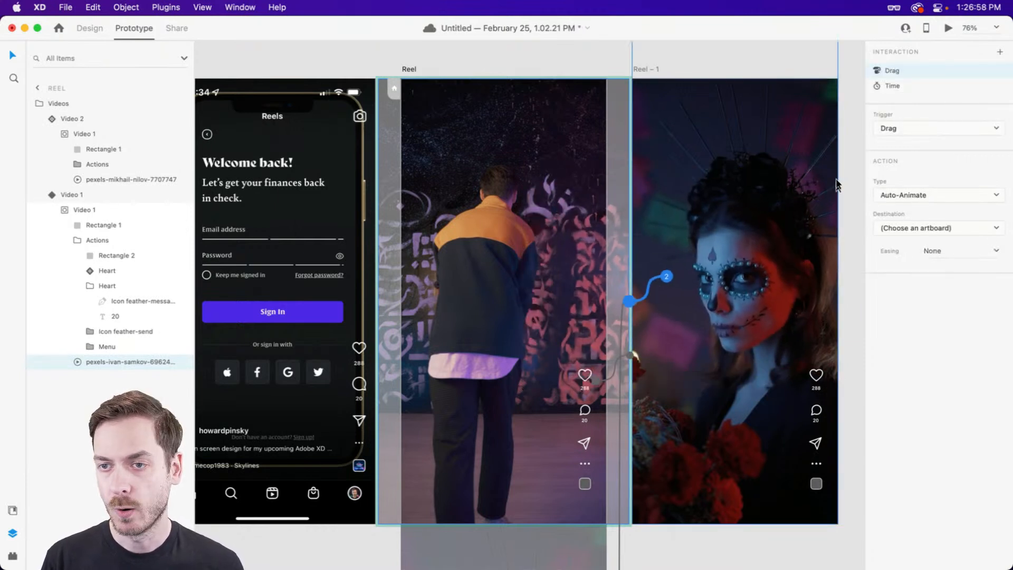
left_click(931, 132)
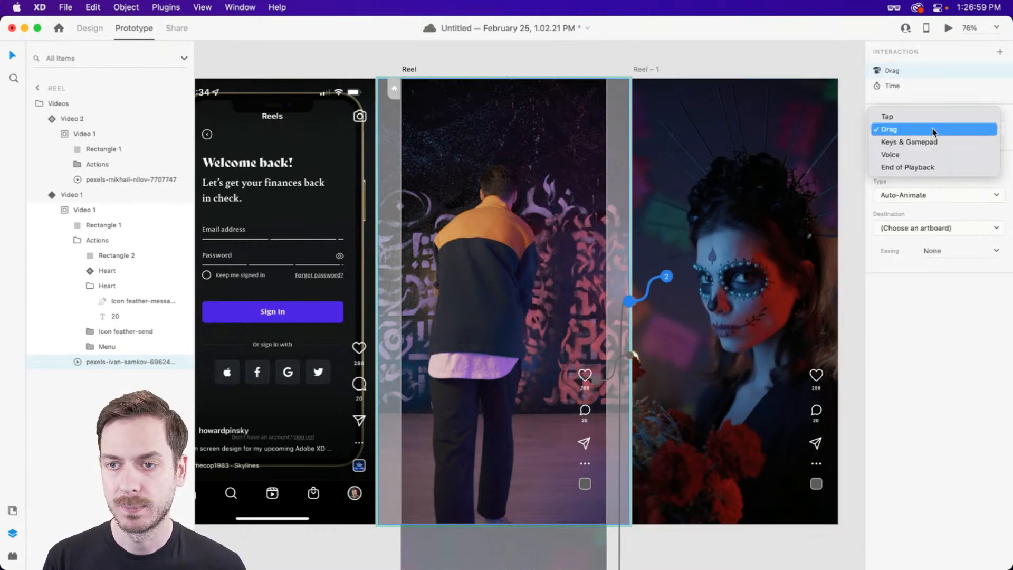
left_click(954, 166)
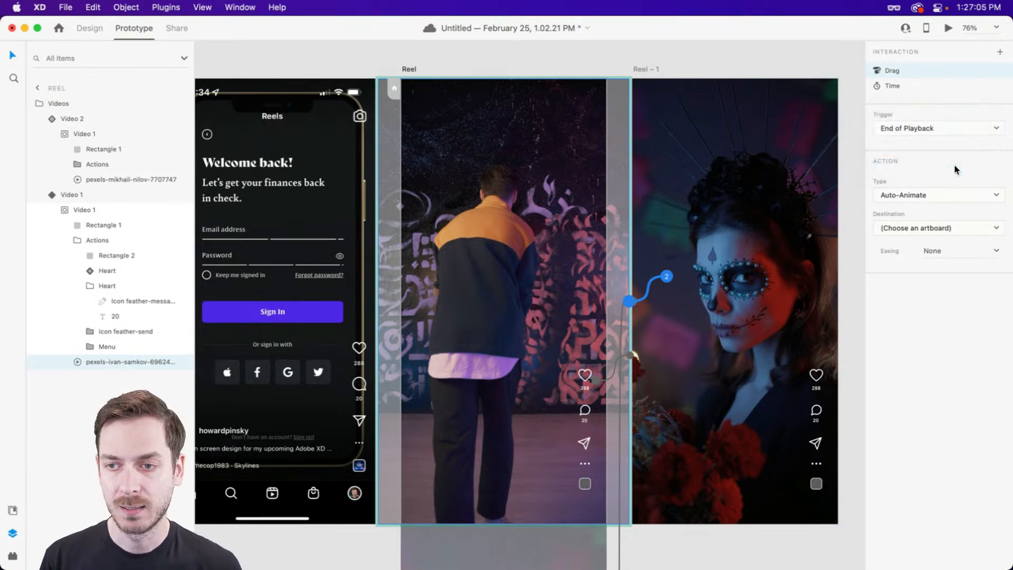
left_click(923, 202)
left_click(927, 196)
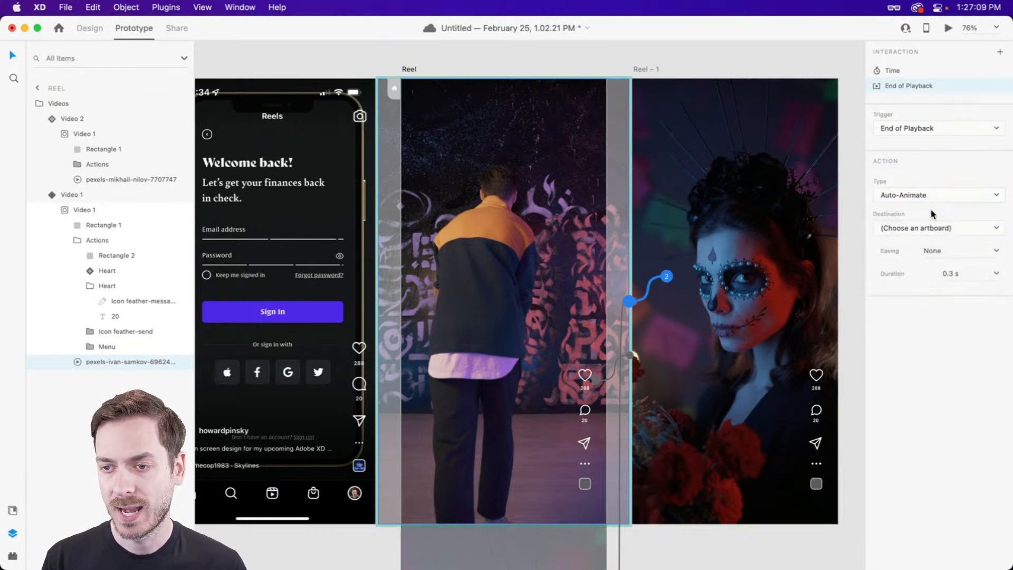
left_click(920, 228)
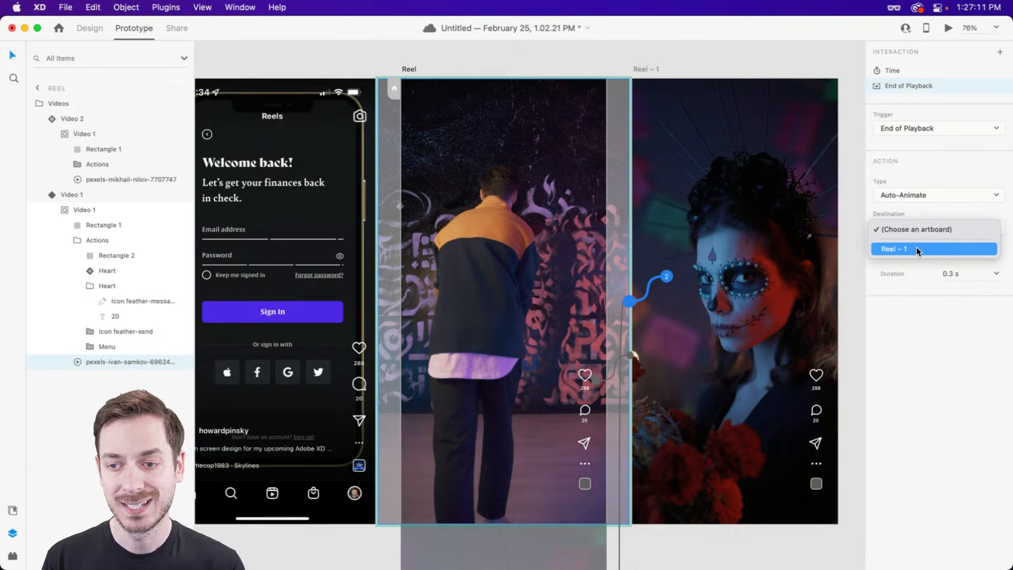
left_click(916, 247)
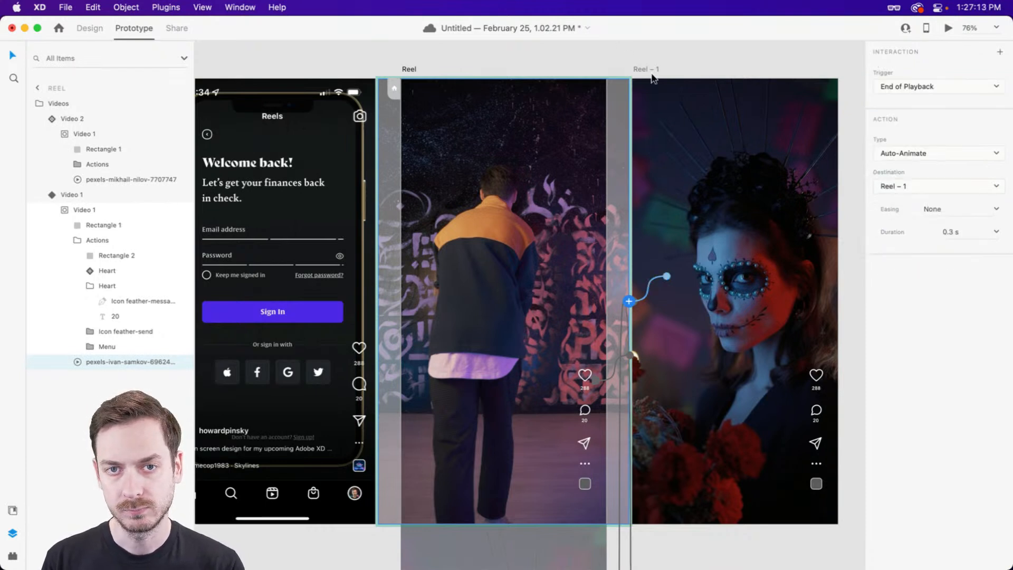
- Give the End of Playback transition Ease In-Out easing and a 0.4 s duration, and preview the automatic change to the second video
left_click(994, 209)
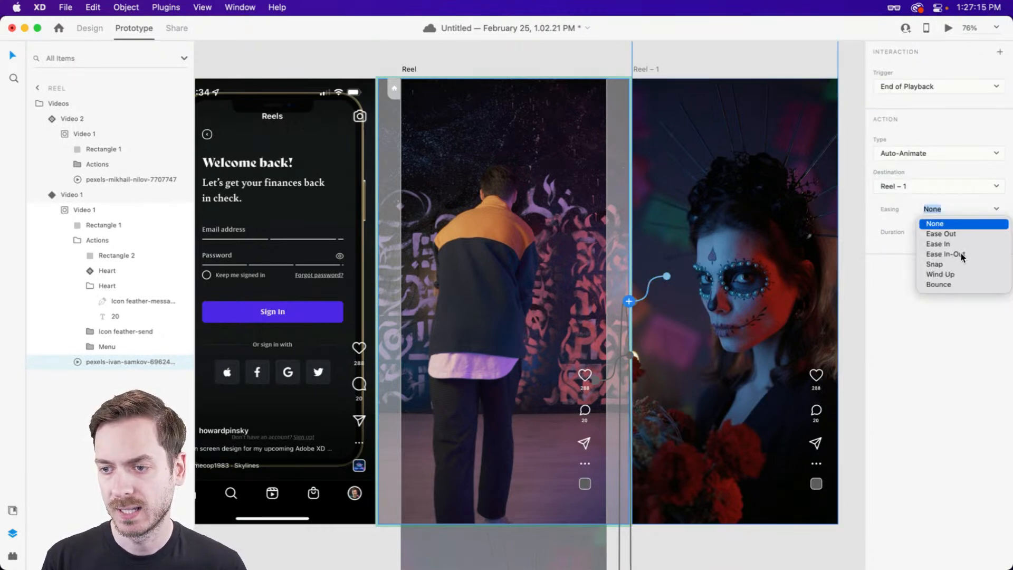
left_click(964, 256)
left_click(997, 232)
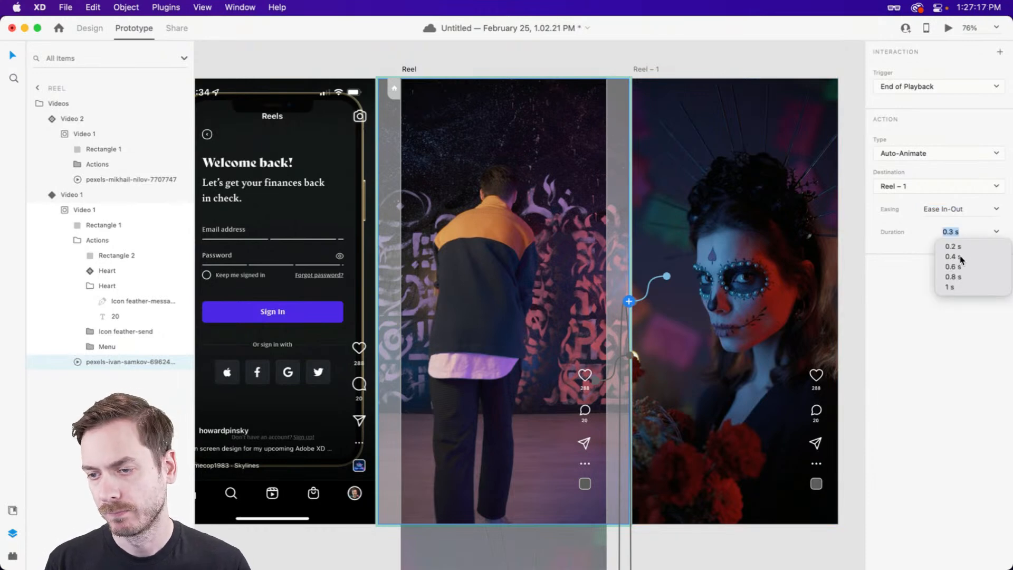
left_click(952, 257)
left_click(948, 28)
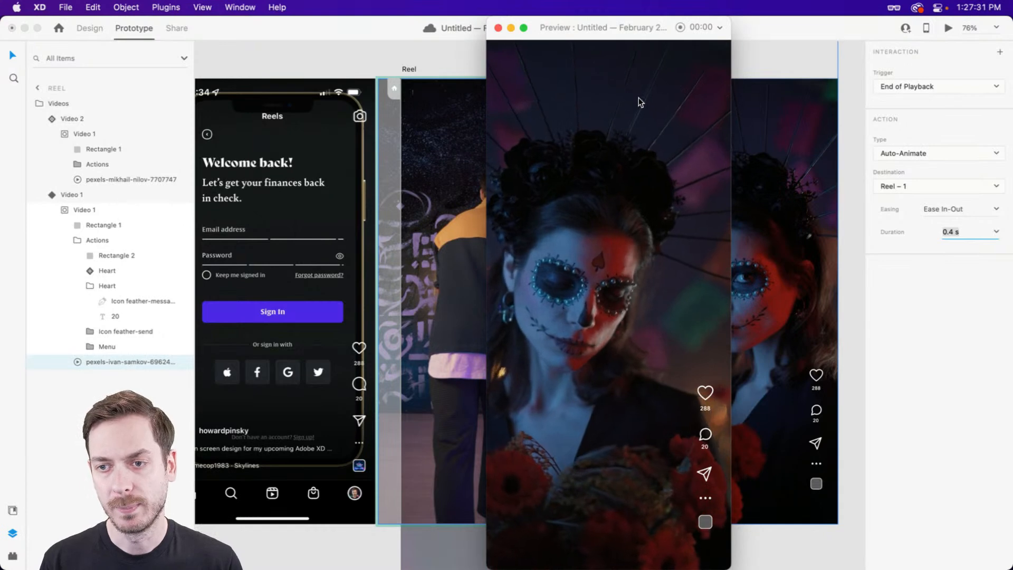
key("super+w")
- Add an End of Playback interaction to Video 2's nested video on Reel – 1 that auto-animates to Reel, and preview the prototype
left_click(639, 68)
left_click_drag(707, 135, 631, 113)
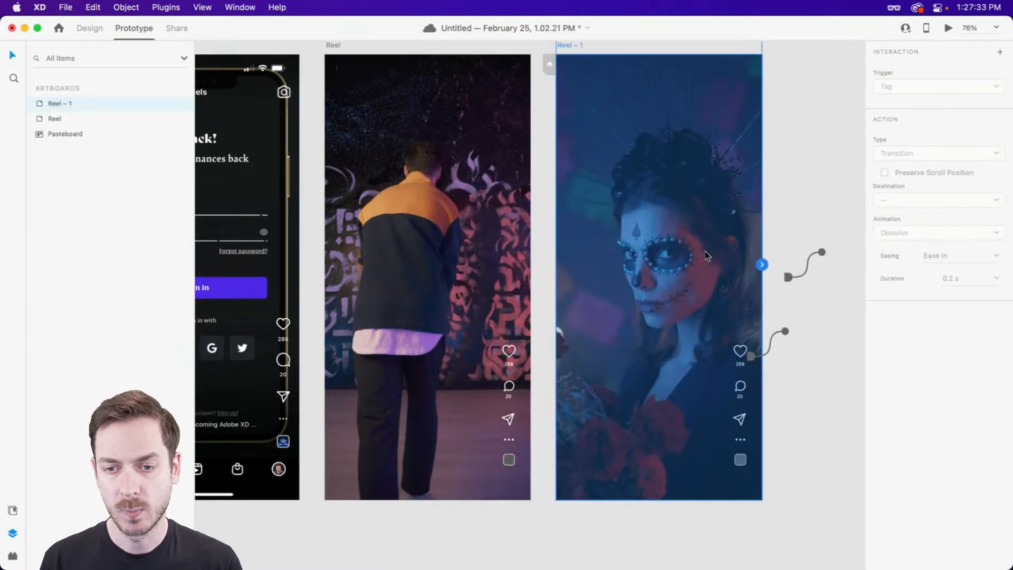
left_click(707, 257)
left_click(806, 260)
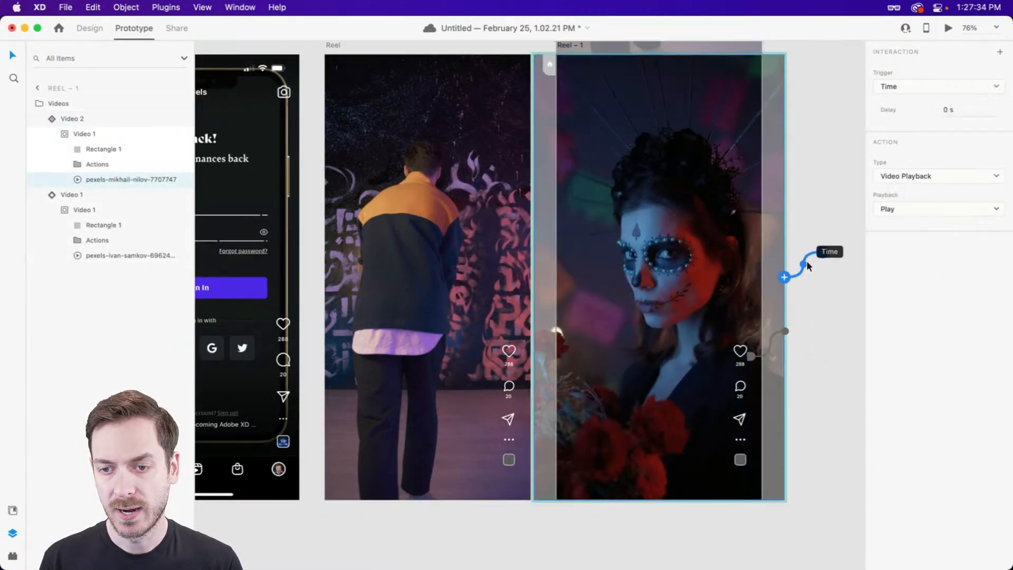
left_click(784, 277)
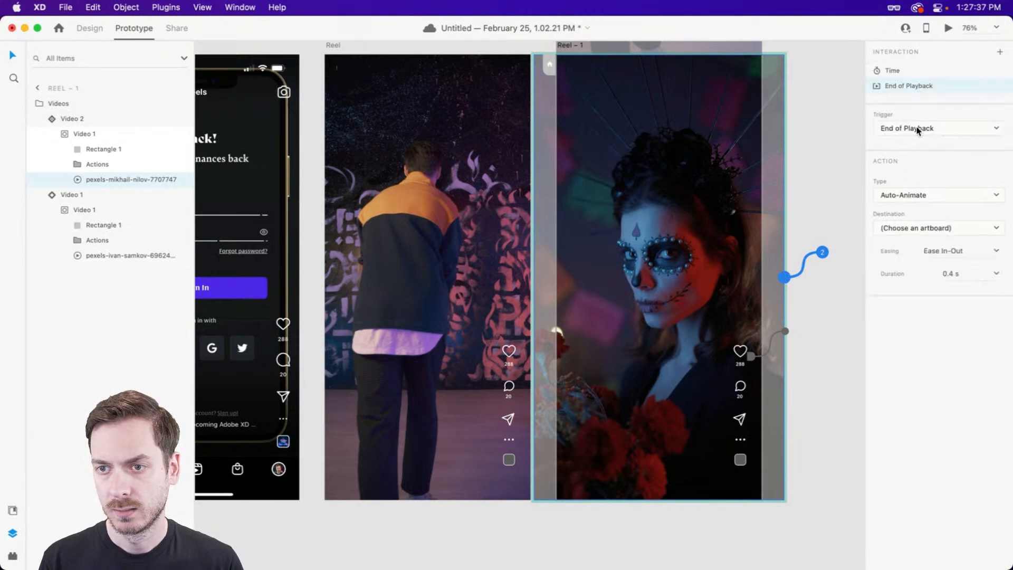
left_click(918, 128)
left_click(918, 128)
left_click(914, 228)
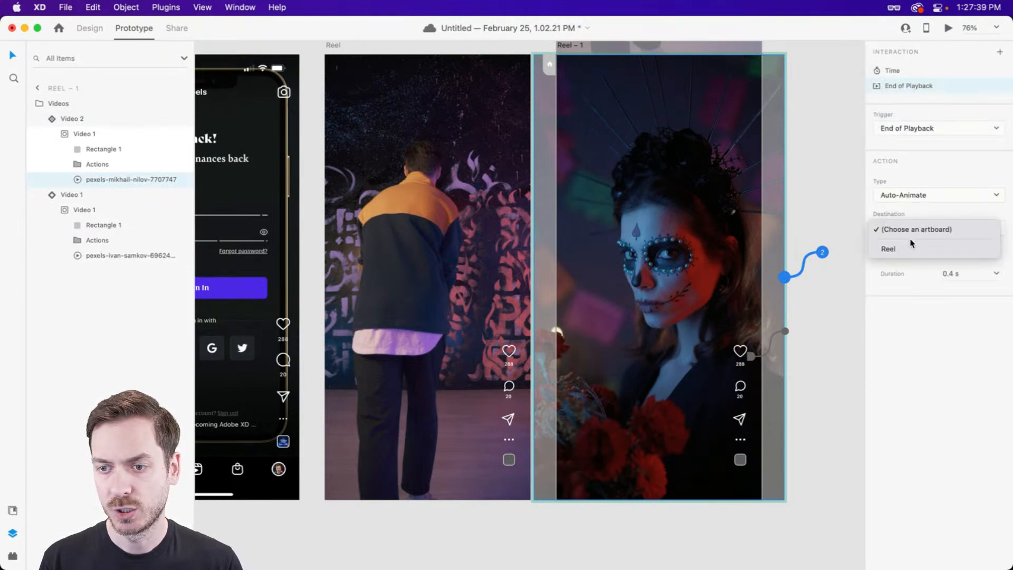
left_click(907, 249)
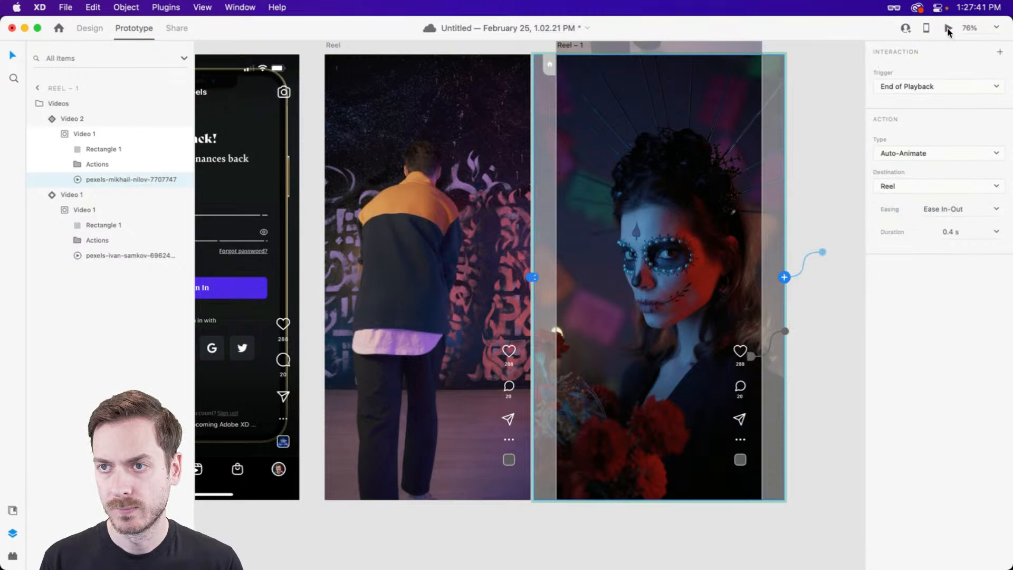
left_click(947, 28)
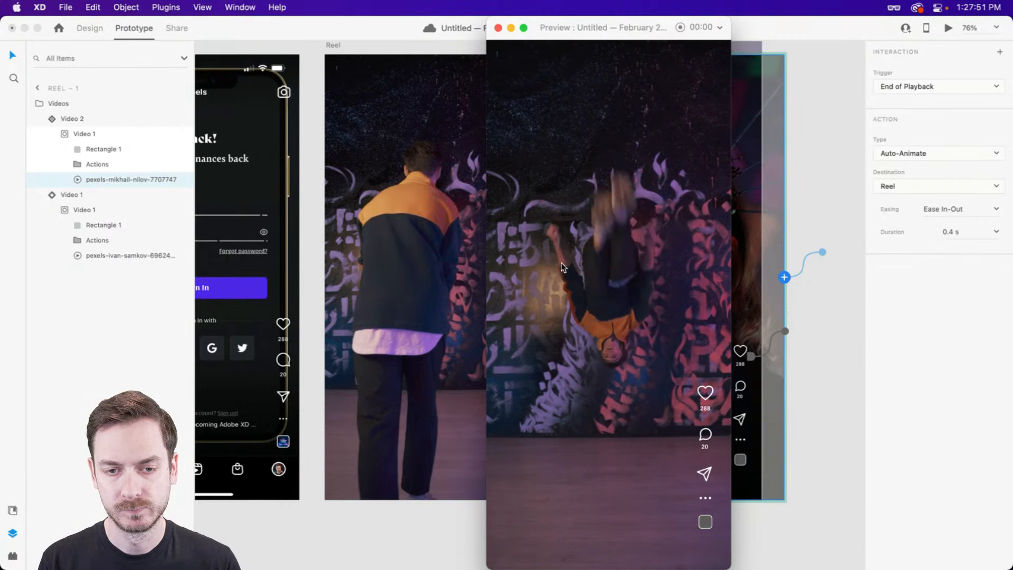
- Close the preview, return to Design mode and deselect the nested video on Reel – 1
key("super+w")
left_click(89, 28)
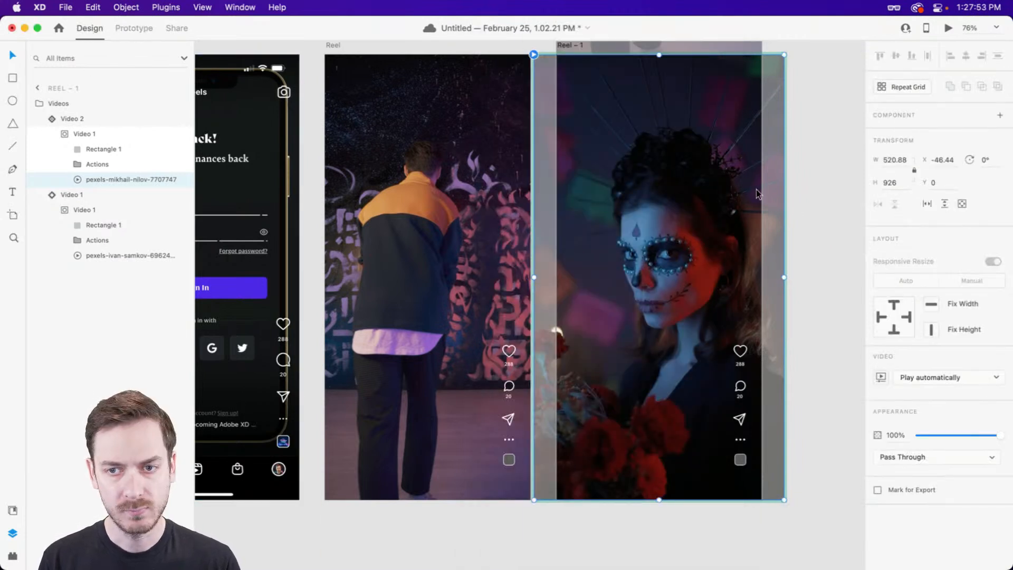
left_click(814, 219)
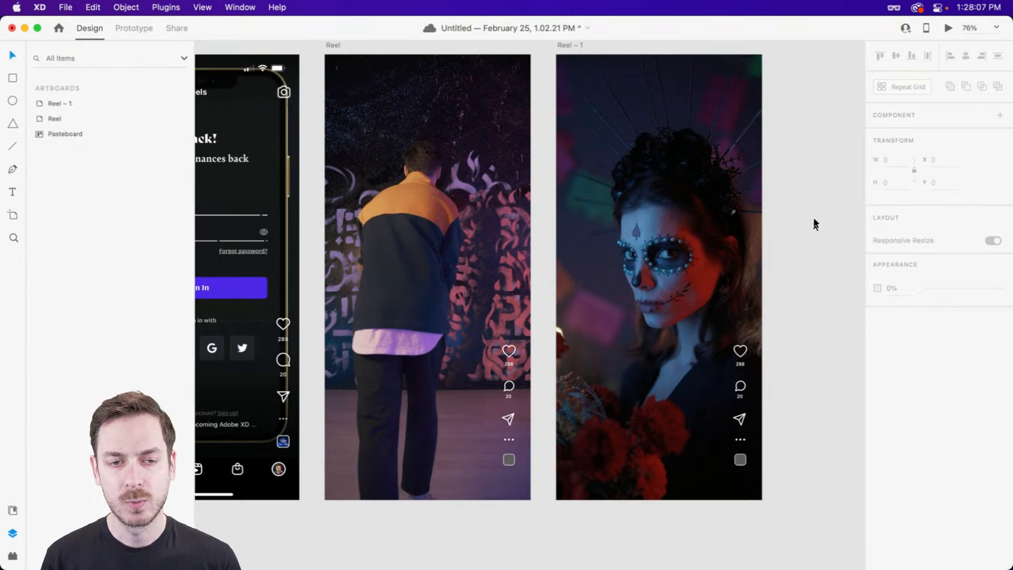
- Preview the prototype from the Reel artboard, swipe up to the second video, and close the preview
left_click(385, 282)
key("super+Return")
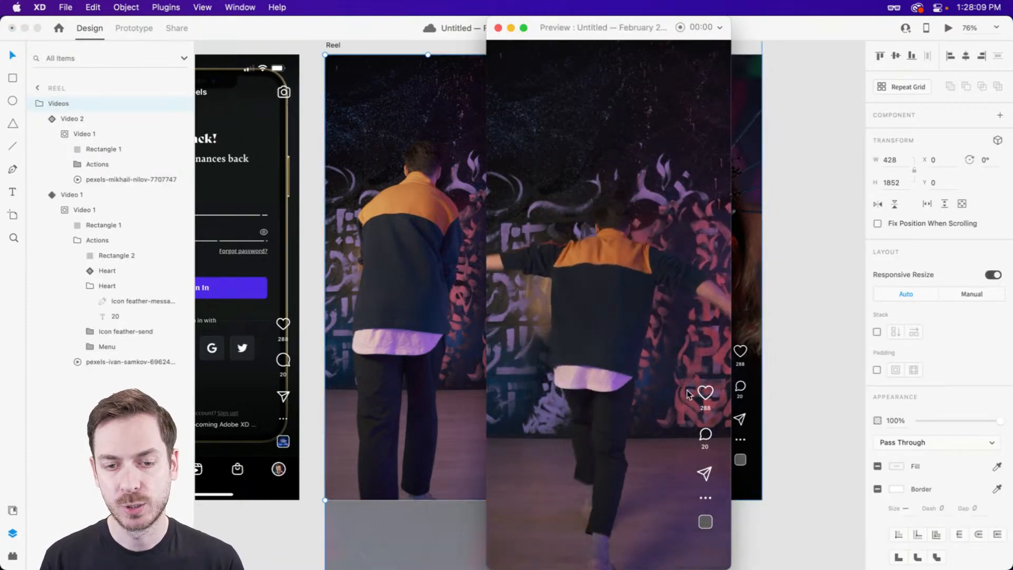
left_click_drag(635, 456, 611, 56)
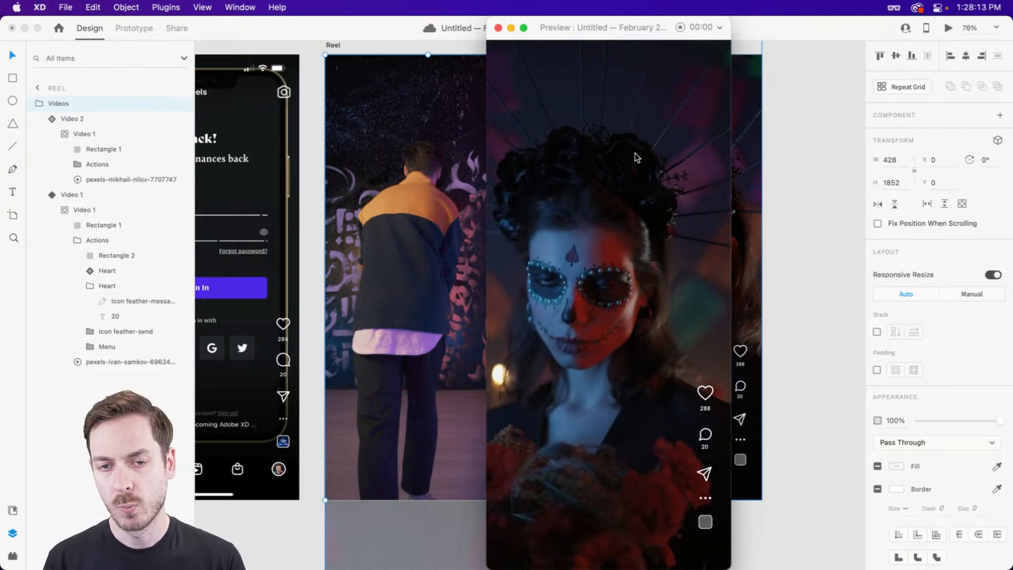
key("super+w")
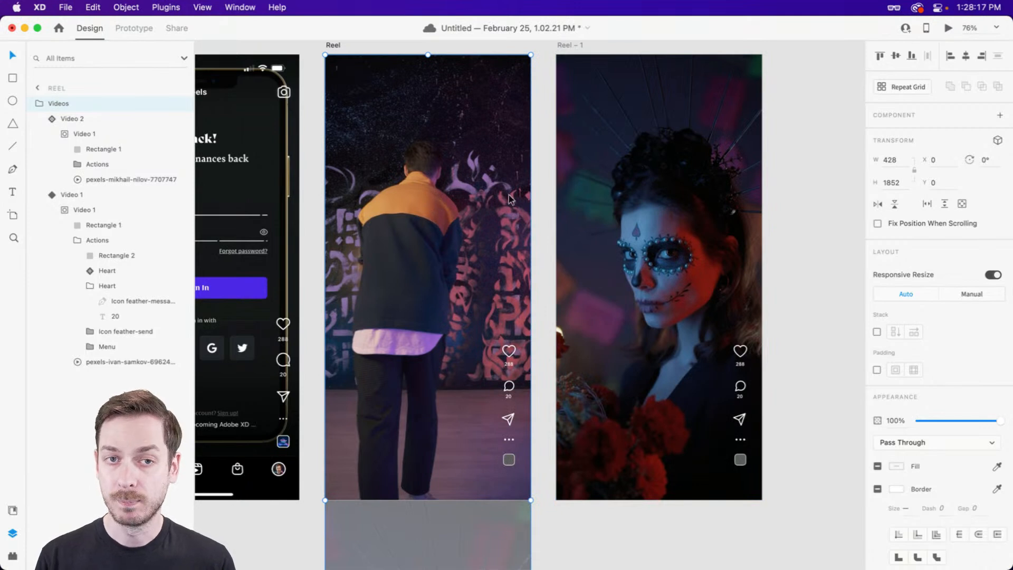
- Draw a borderless 428 × 463 rectangle over the upper half of Reel – 1 and set its opacity to 22%
scroll(538, 169, "up", 1)
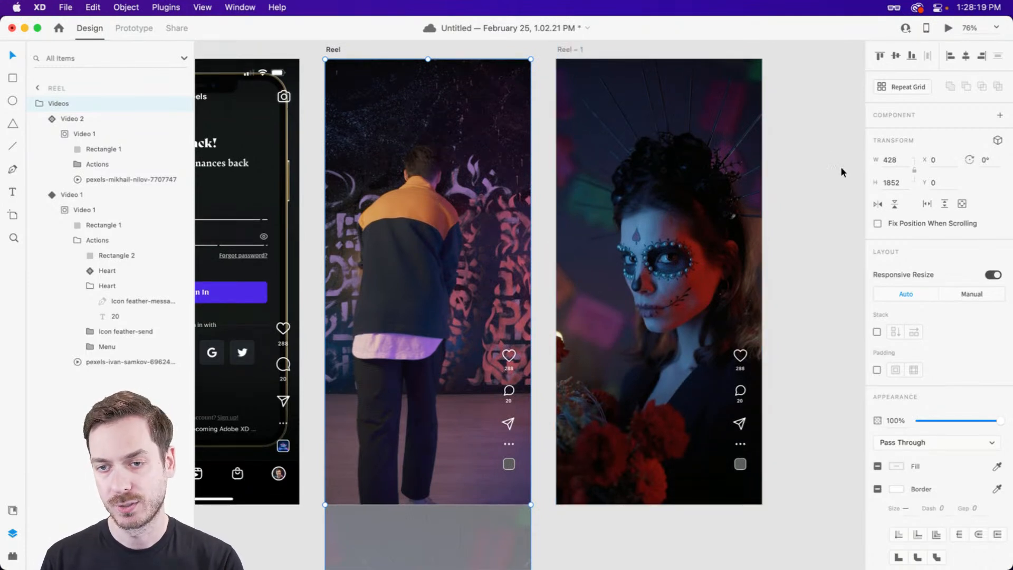
scroll(841, 167, "right", 3)
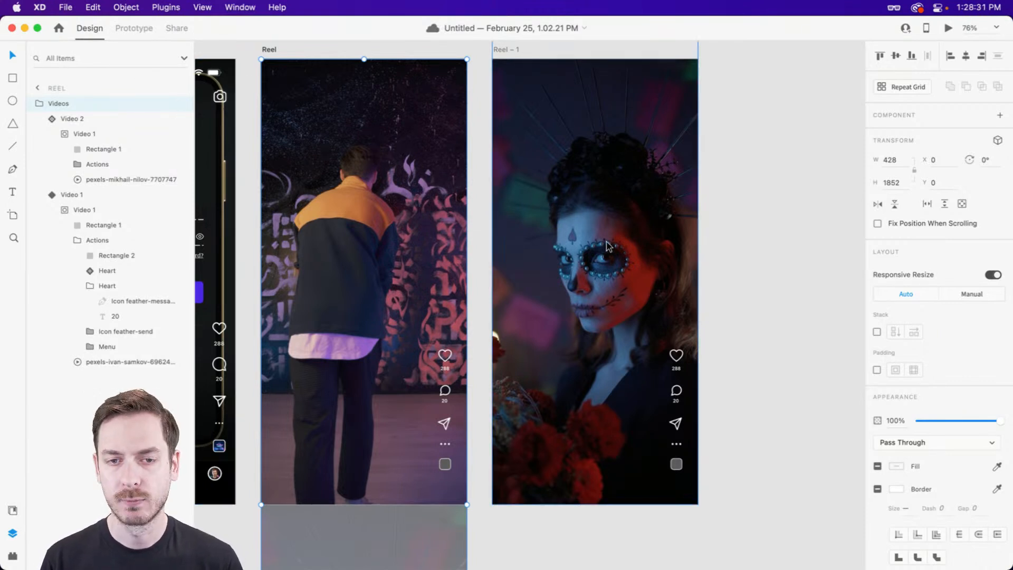
left_click(584, 189)
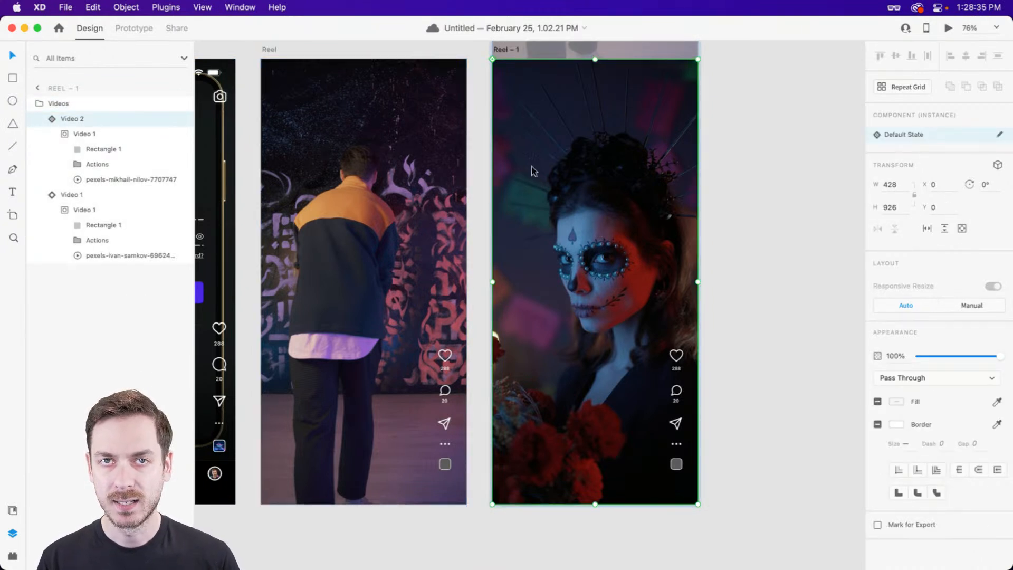
key("r")
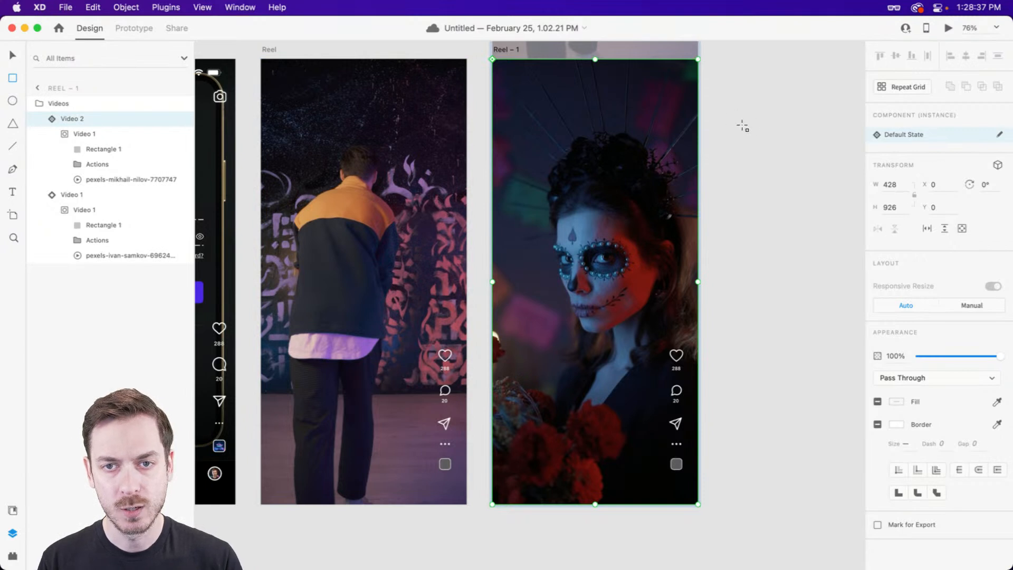
key("Escape")
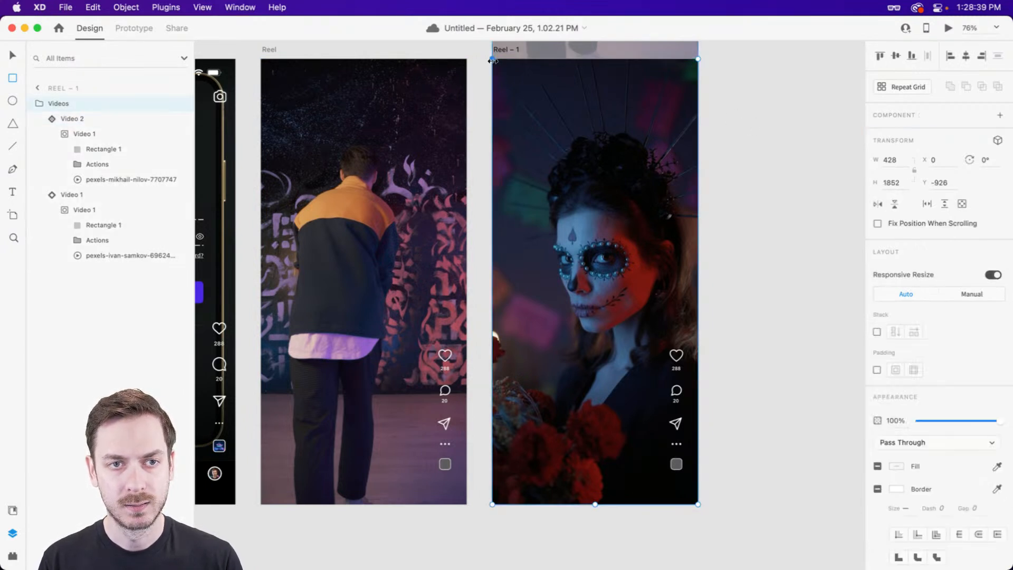
left_click_drag(495, 62, 698, 283)
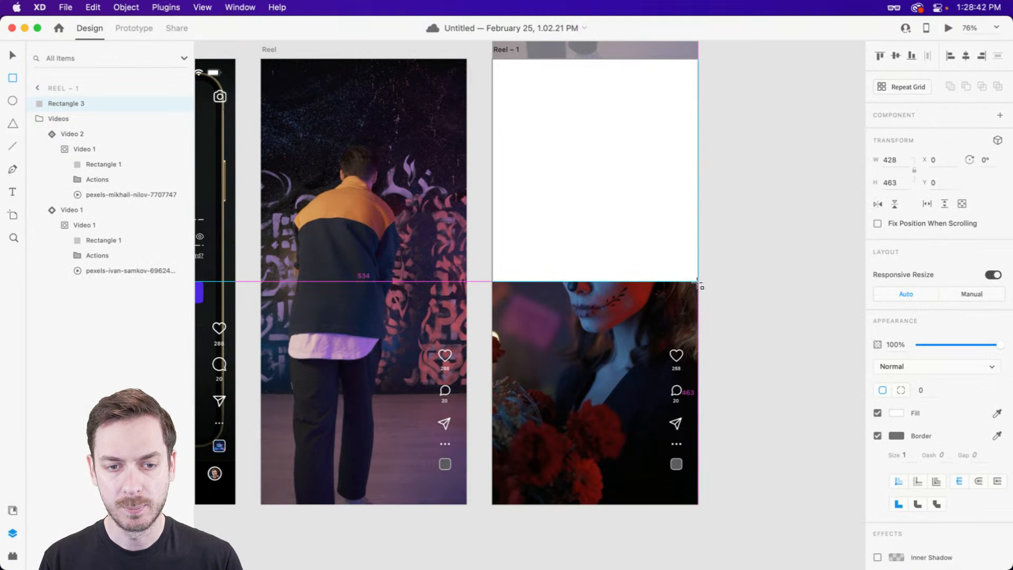
left_click(877, 435)
left_click_drag(950, 344, 939, 343)
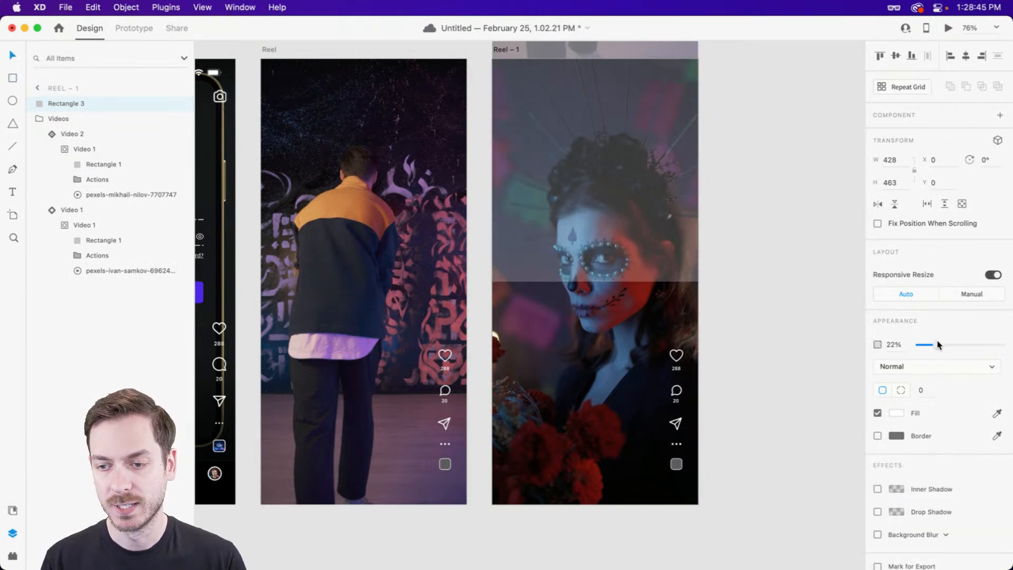
- Duplicate the translucent rectangle onto the lower half of Reel – 1 and narrow the copy to the artboard's left half, 214 wide
left_click_drag(581, 106, 589, 324)
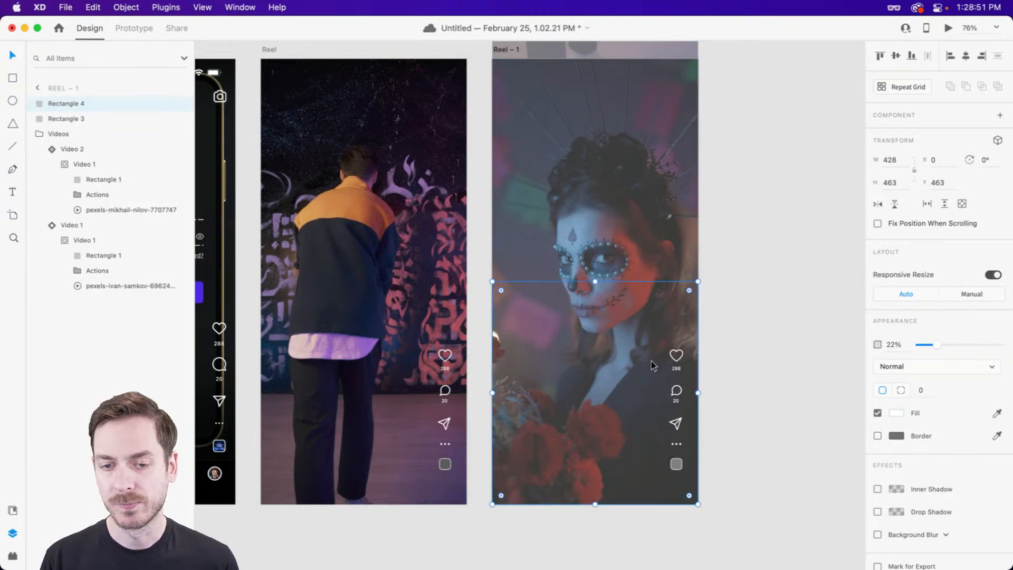
left_click(633, 186)
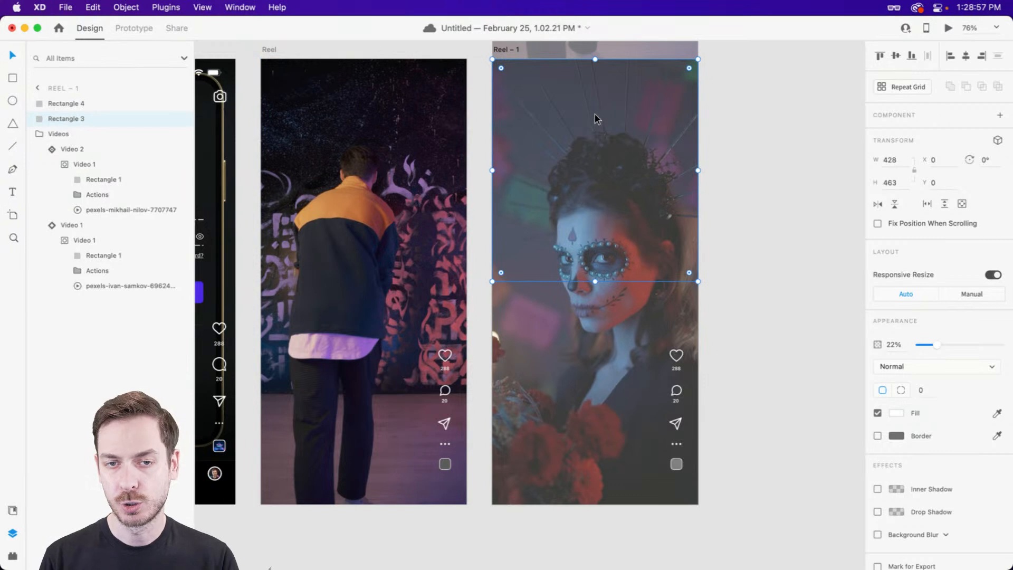
left_click(606, 391)
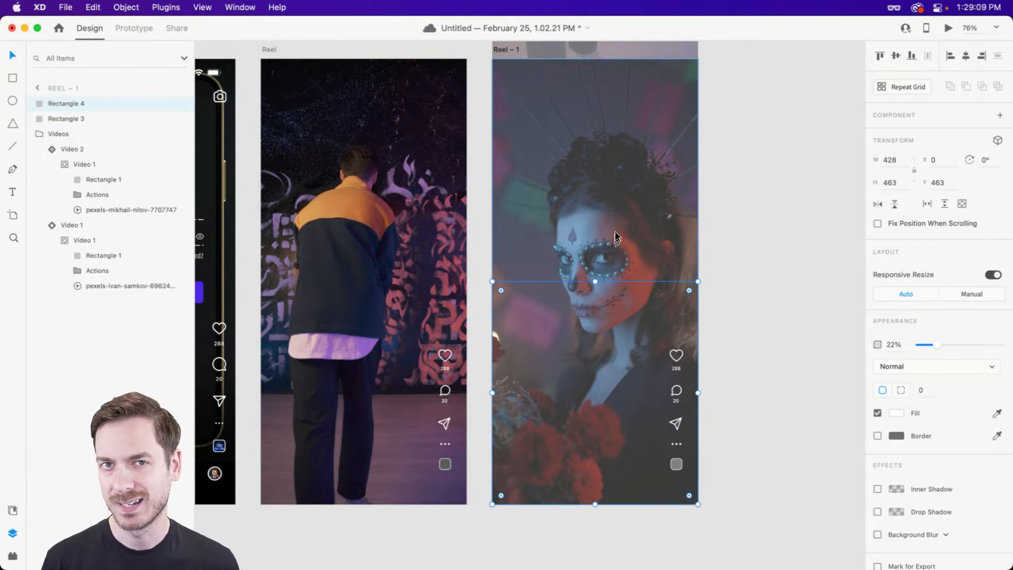
left_click_drag(697, 394, 595, 393)
- Delete the upper rectangle and duplicate the lower-left one onto the lower-right quarter of Reel – 1
left_click(581, 192)
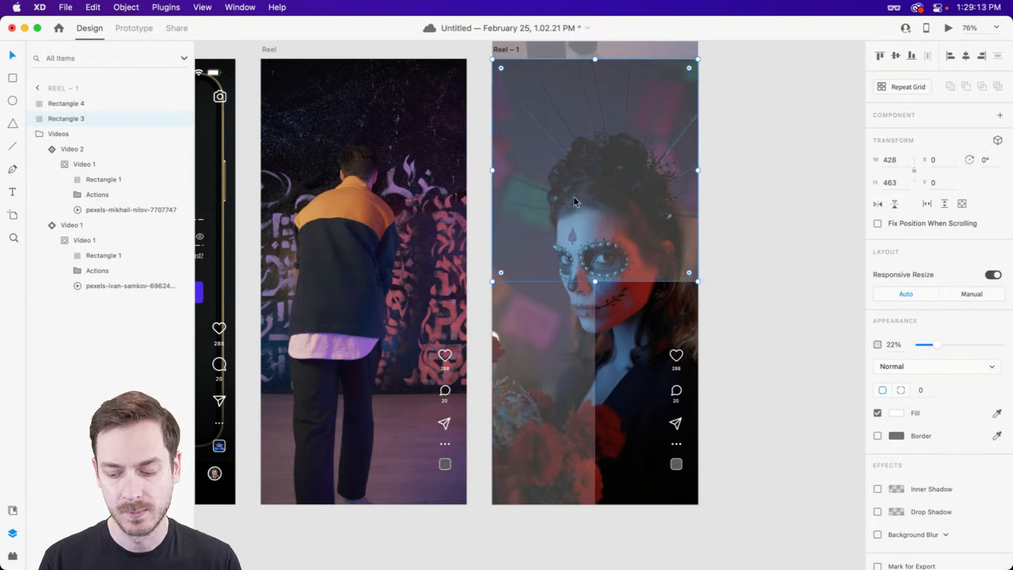
key("Delete")
left_click_drag(556, 318, 648, 327)
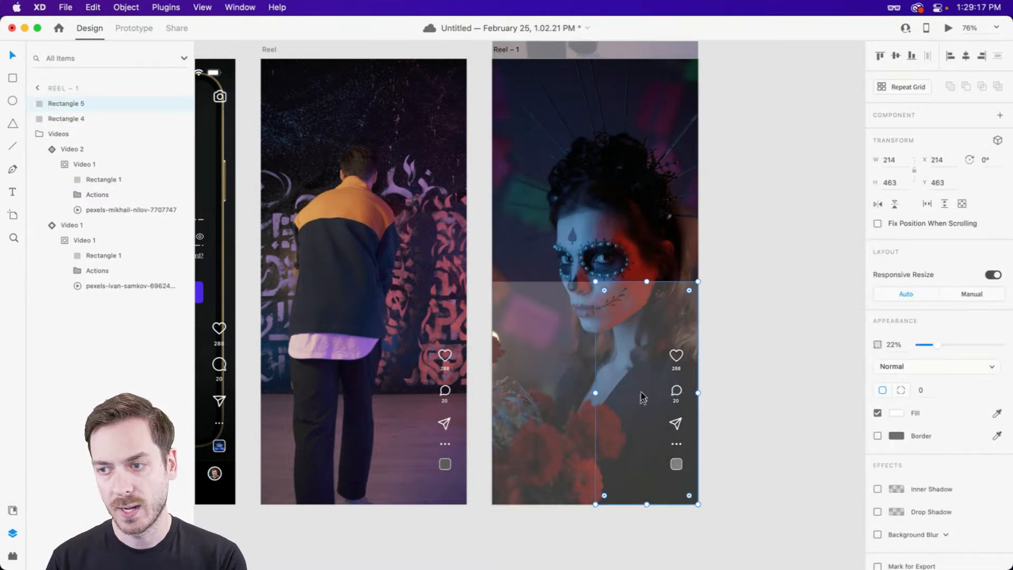
- Delete both translucent rectangles from the lower half of Reel – 1 and clear the selection
left_click(562, 384, "shift")
key("Delete")
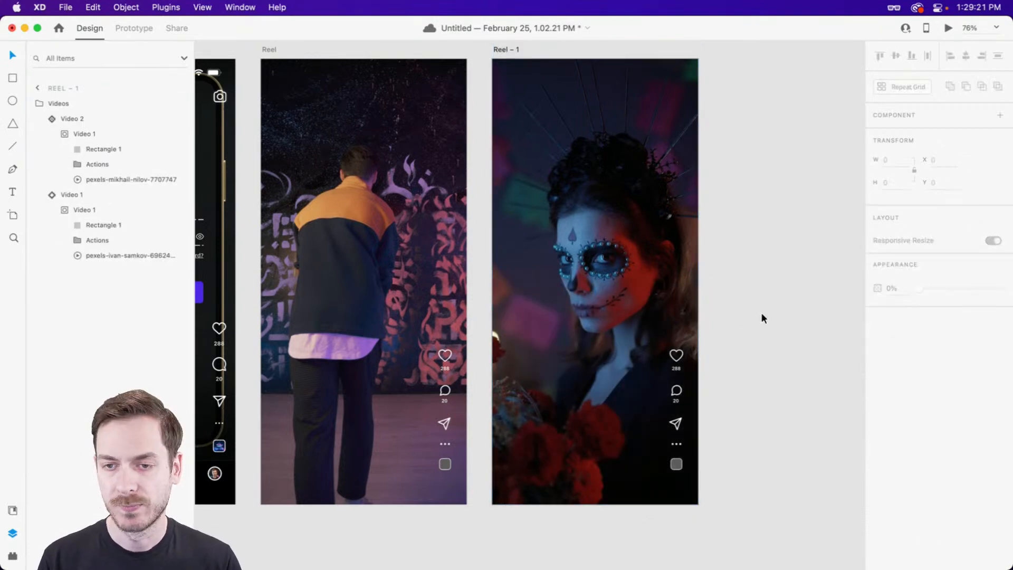
left_click(739, 335)
left_click_drag(651, 226, 737, 249)
scroll(701, 252, "down", 3)
scroll(688, 253, "up", 3)
left_click_drag(608, 258, 653, 246)
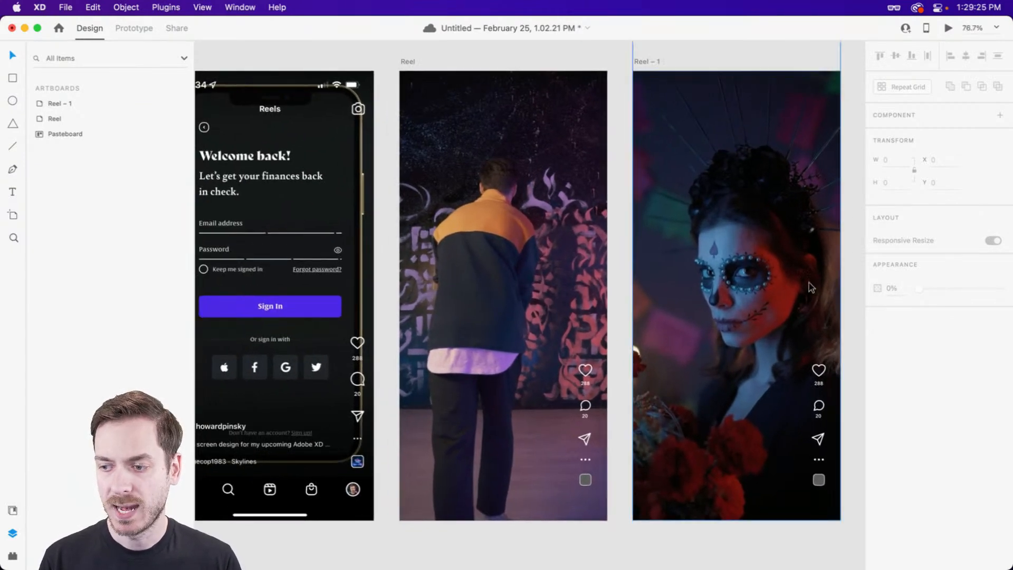
- Switch to the open Maps document and examine its Car Display artboard up close
key("super+grave")
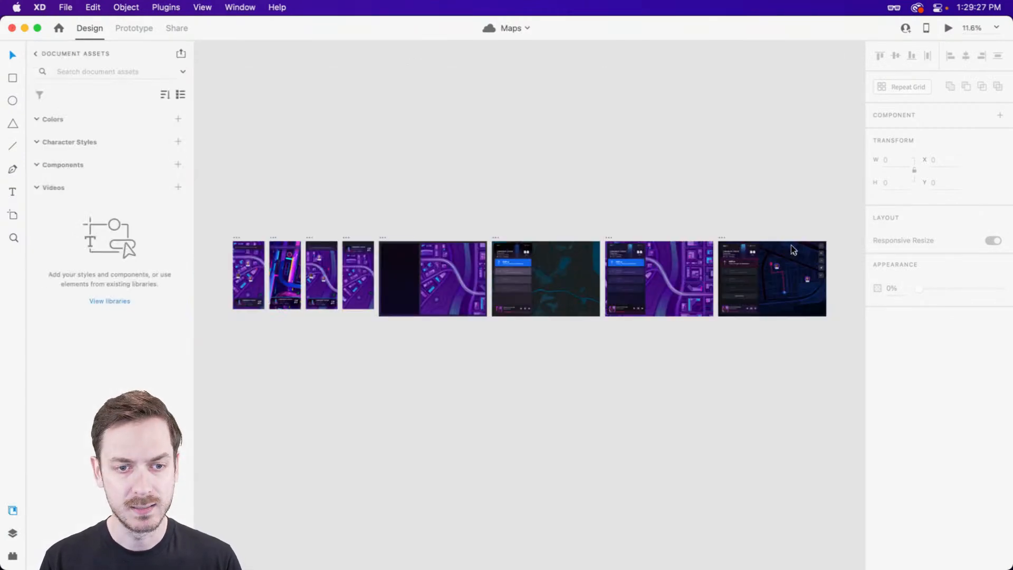
scroll(831, 281, "up", 6)
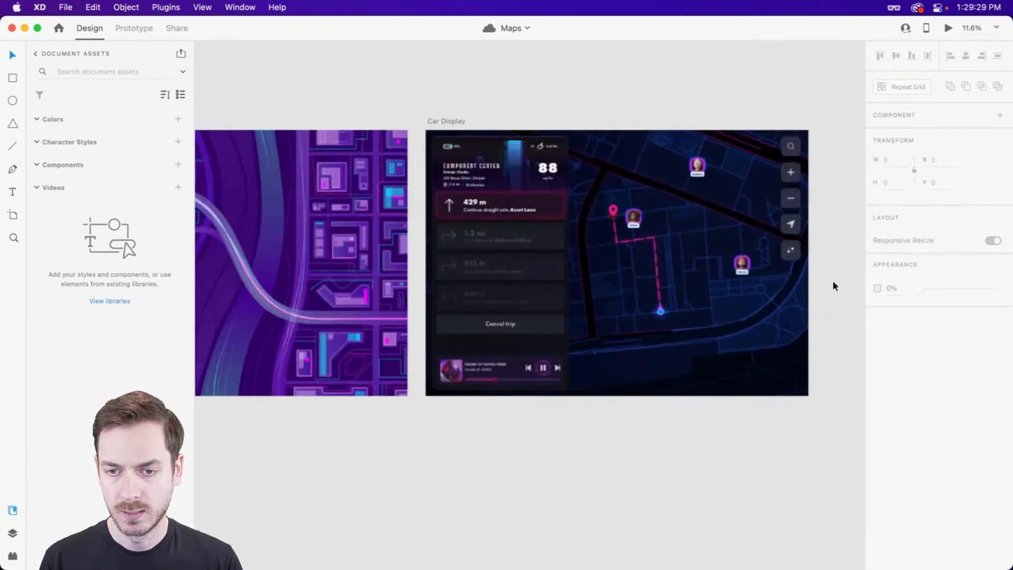
scroll(658, 188, "up", 4)
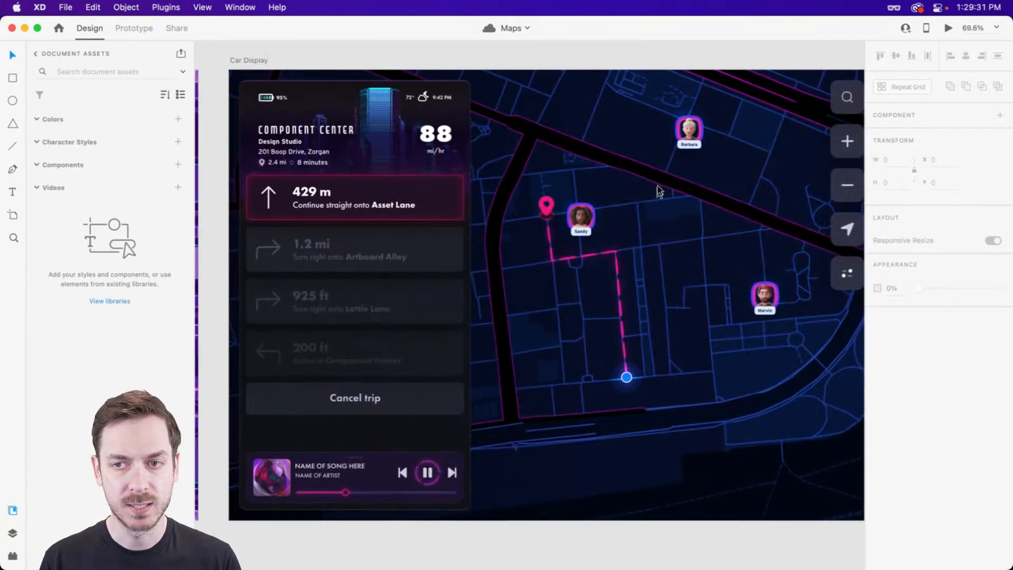
left_click_drag(625, 198, 636, 199)
scroll(635, 195, "down", 1)
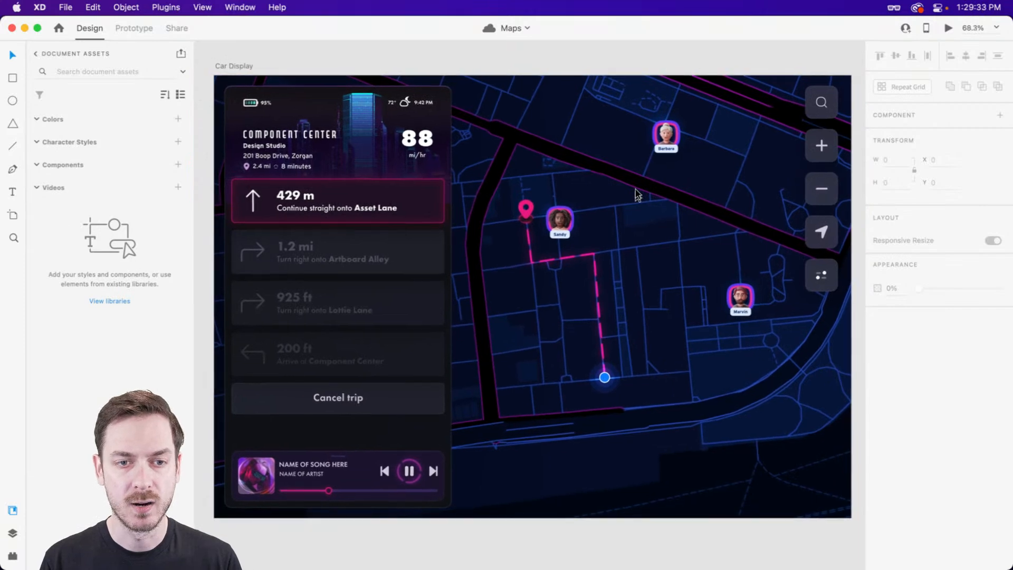
- Examine the iPhone 13, 12 Pro Max map artboards in the Maps document
scroll(637, 194, "down", 5)
scroll(580, 190, "left", 10)
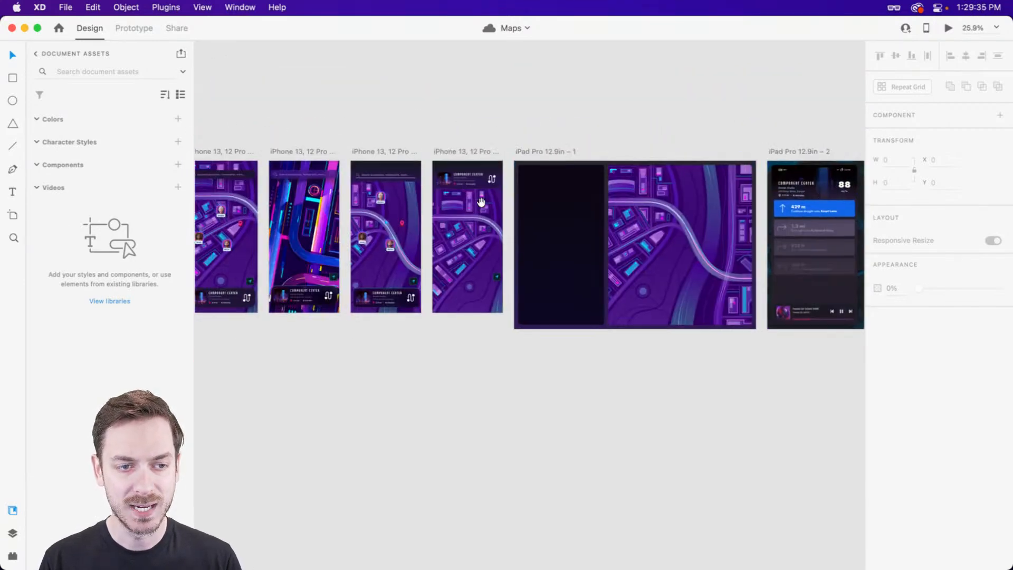
scroll(509, 187, "right", 6)
scroll(422, 190, "left", 2)
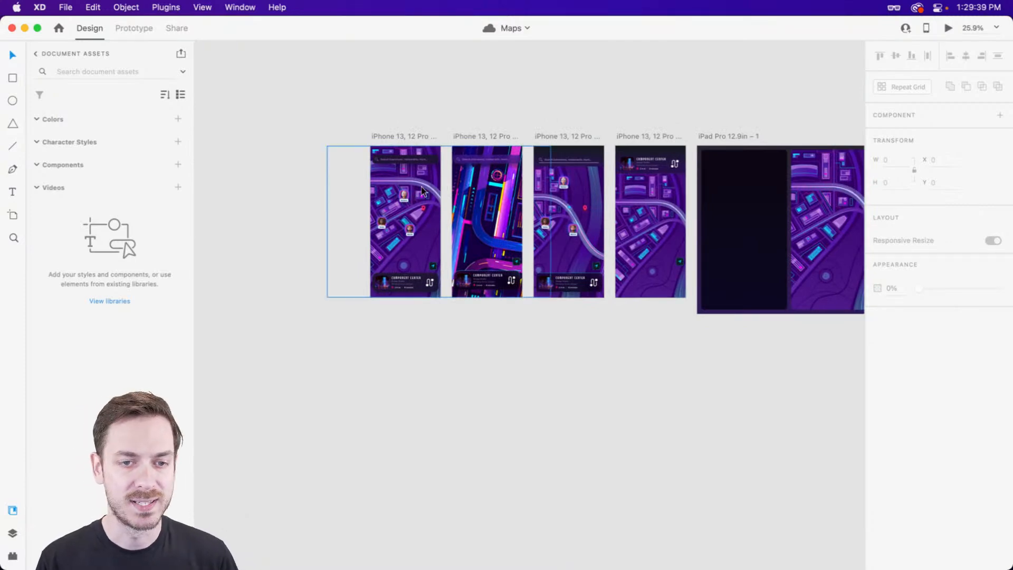
scroll(407, 136, "up", 5)
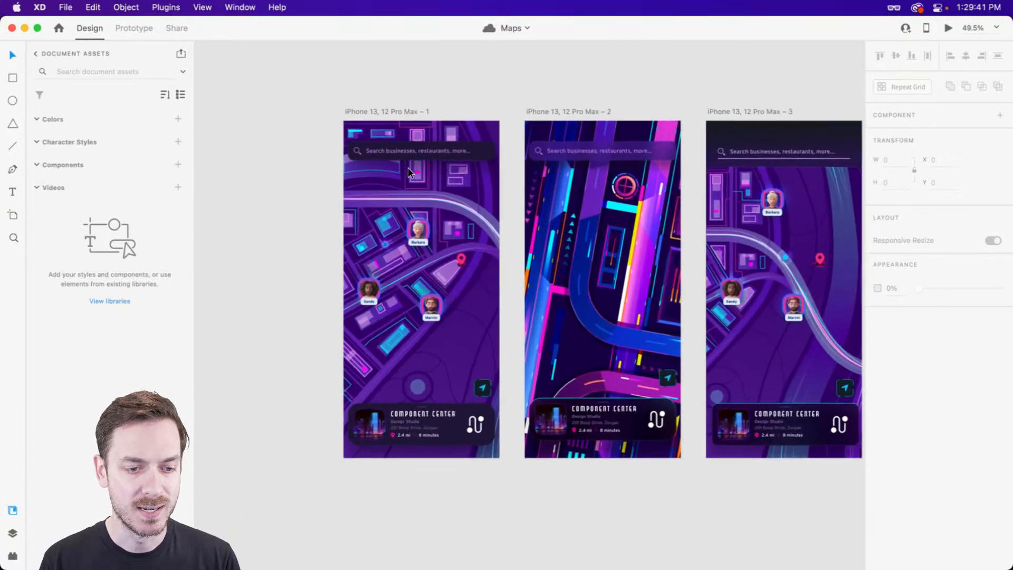
scroll(462, 250, "down", 2)
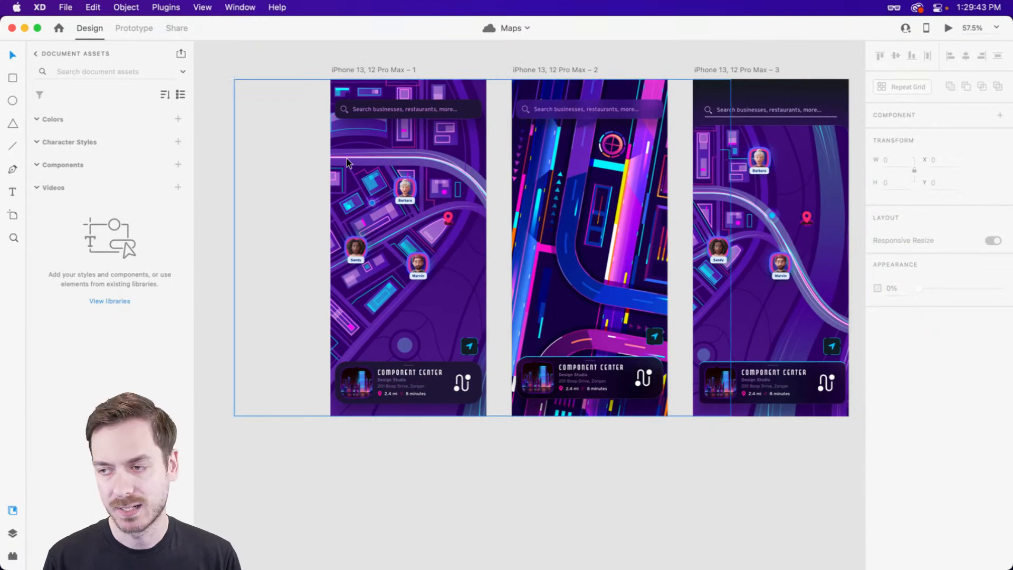
- Review the iPad Pro 12.9in map design versions in sequence, finishing at the Car Display artboard
scroll(347, 164, "right", 10)
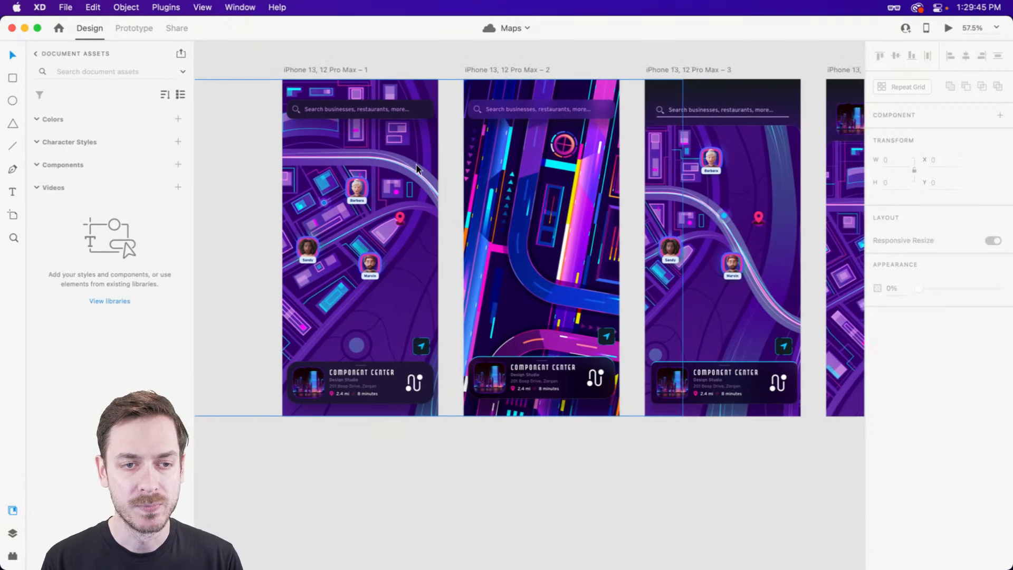
scroll(413, 169, "right", 2)
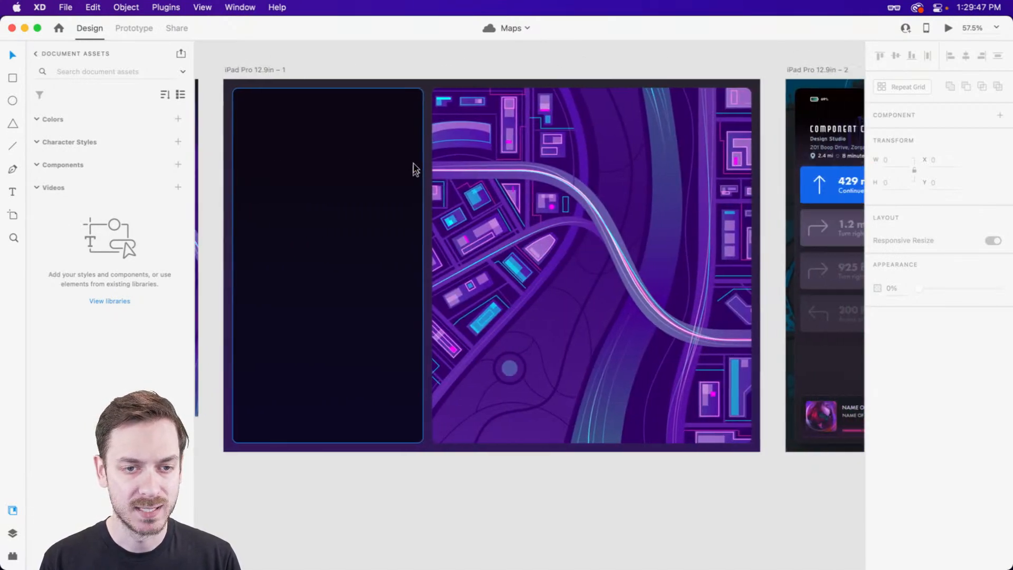
left_click_drag(517, 244, 408, 213)
left_click_drag(680, 188, 395, 207)
left_click_drag(589, 175, 249, 179)
left_click_drag(657, 176, 252, 170)
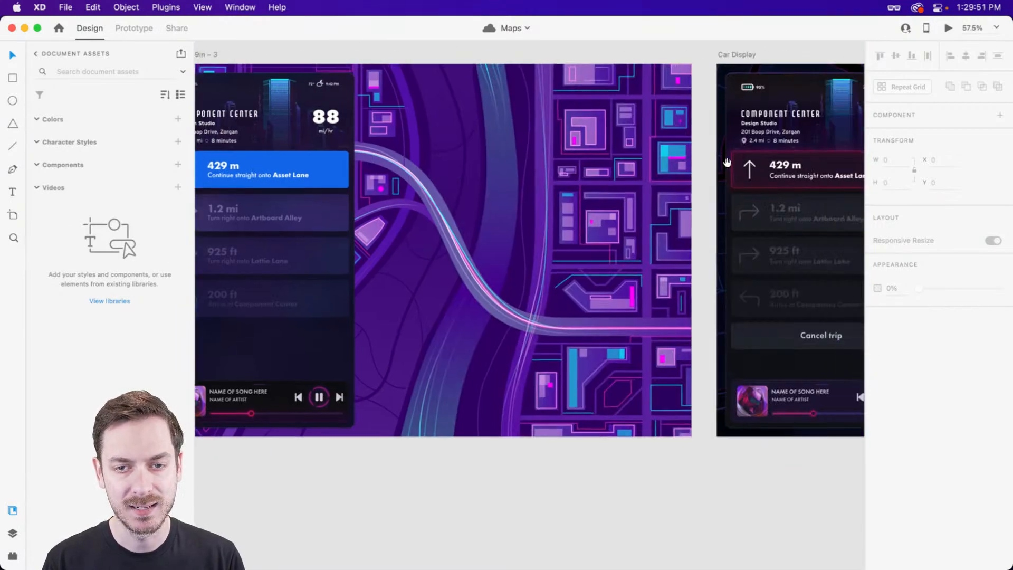
left_click_drag(723, 160, 424, 161)
left_click_drag(645, 179, 537, 191)
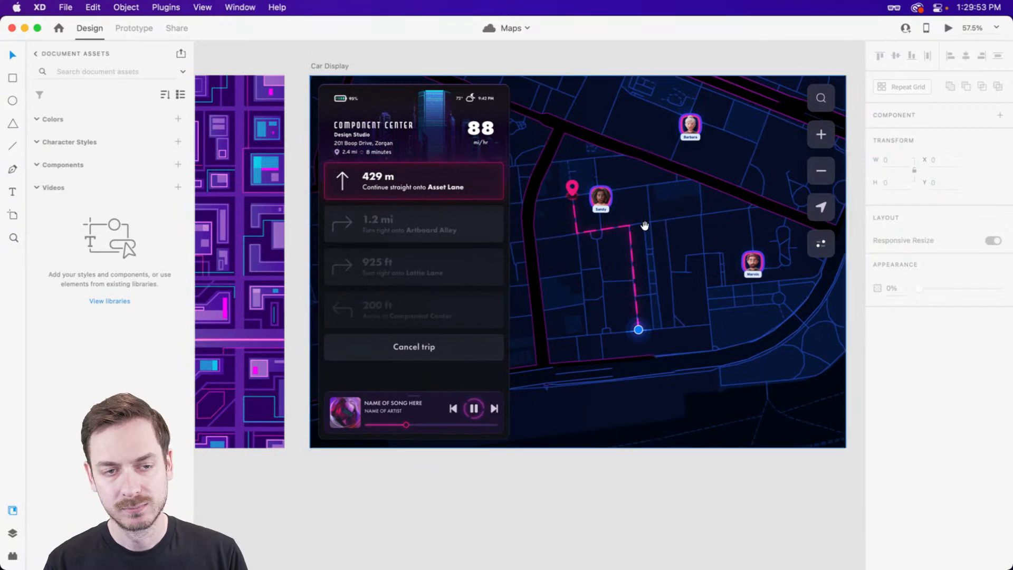
left_click_drag(644, 221, 617, 221)
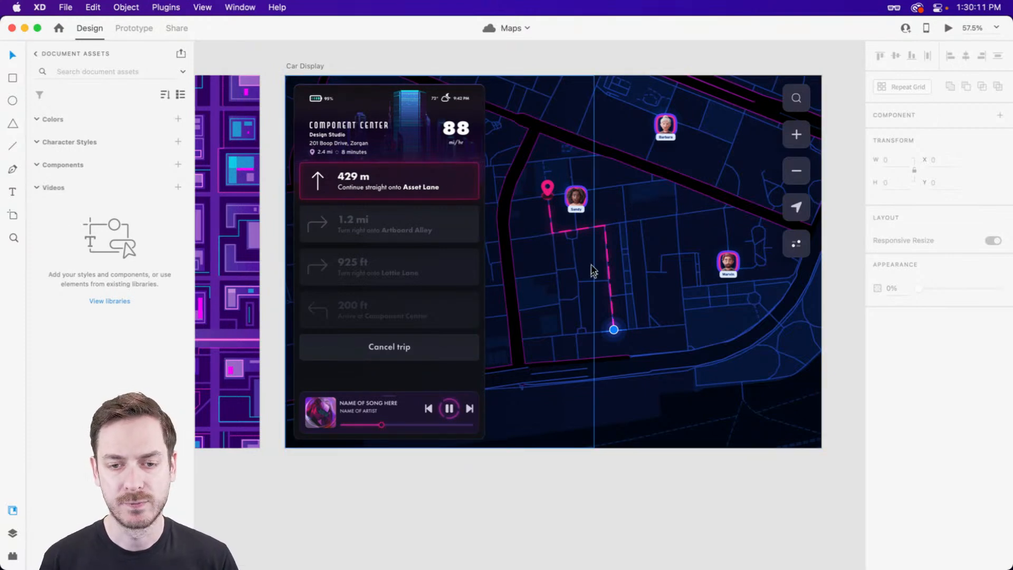
- Select the map overlay on Car Display, preview that artboard, and move the preview window fully into view
left_click(623, 324)
scroll(633, 343, "up", 5)
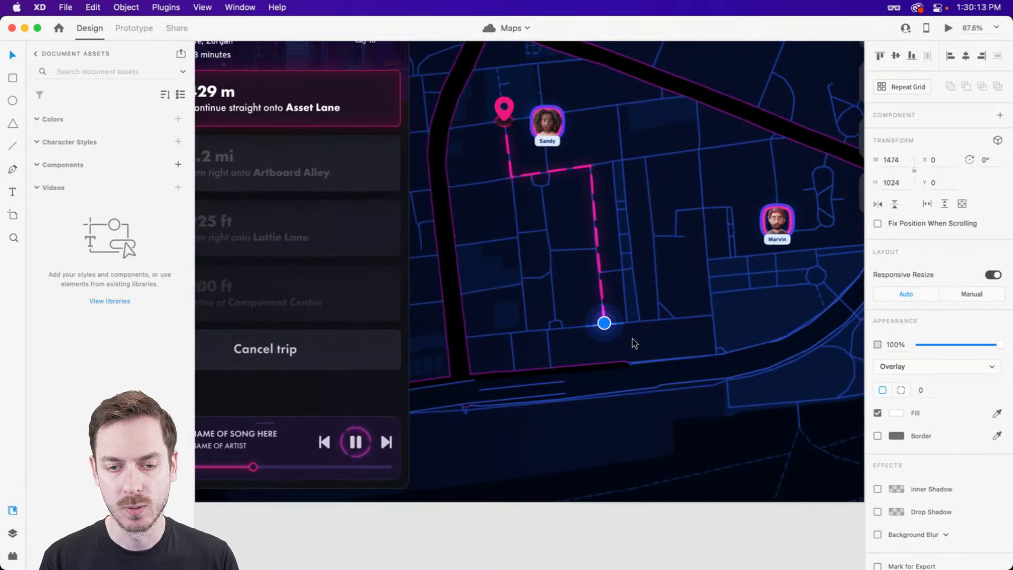
scroll(633, 343, "down", 5)
key("super+Return")
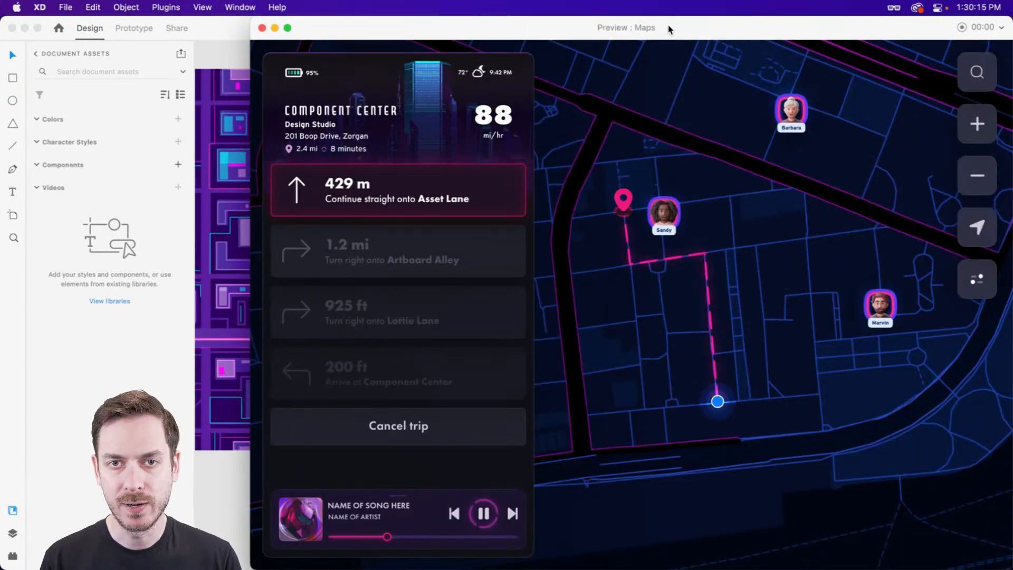
left_click_drag(671, 19, 606, 21)
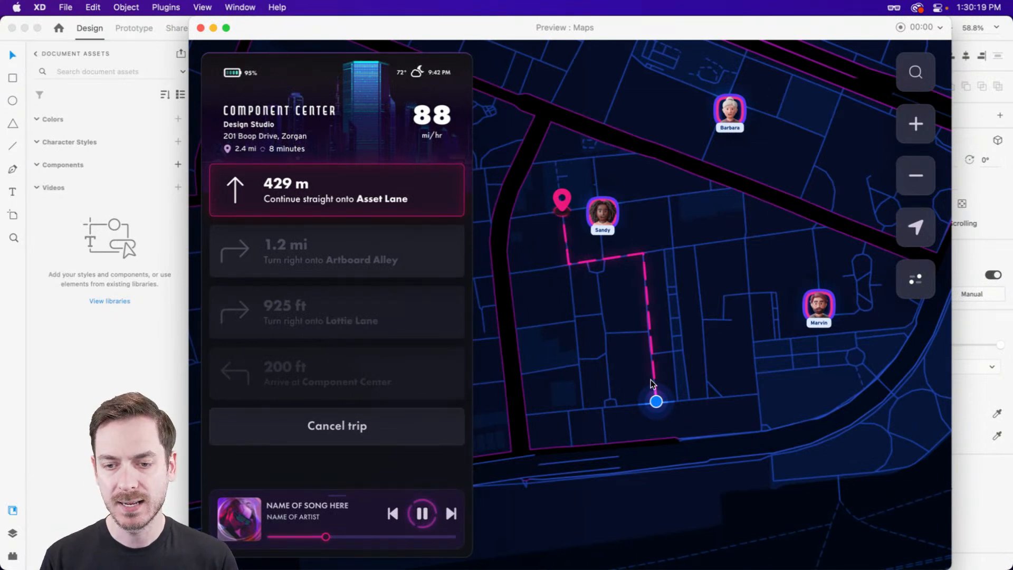
- Close the preview and hide Ellipse 10 and Ellipse 12 in the Location group of the Car Display artboard
scroll(660, 404, "up", 3)
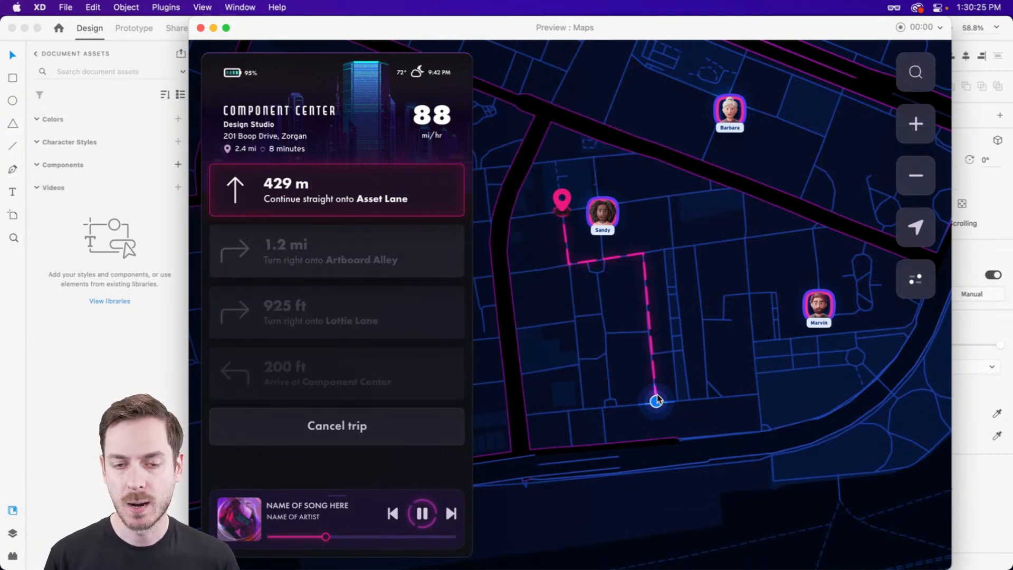
key("super+w")
scroll(614, 338, "up", 5)
left_click(611, 323)
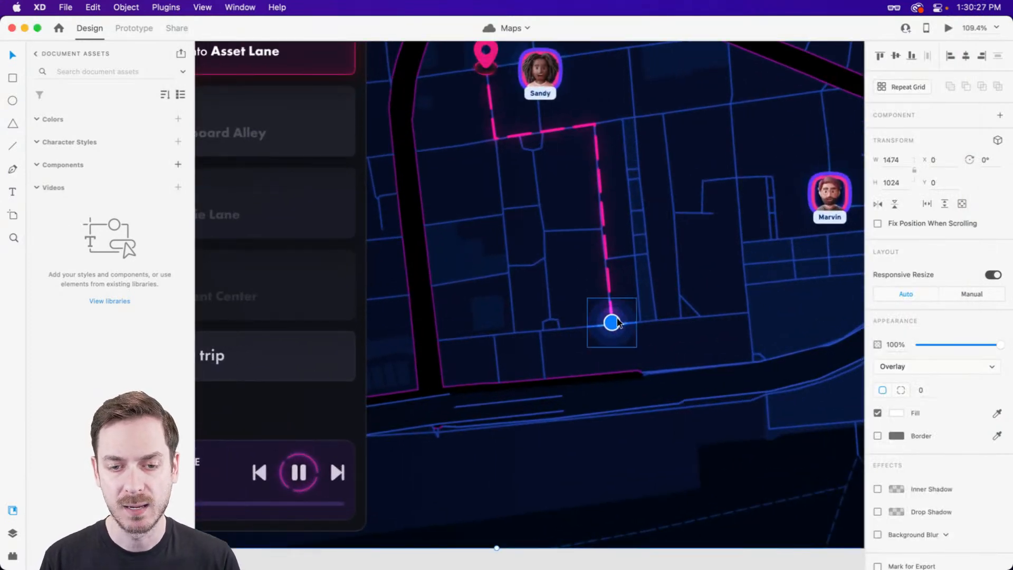
key("super+y")
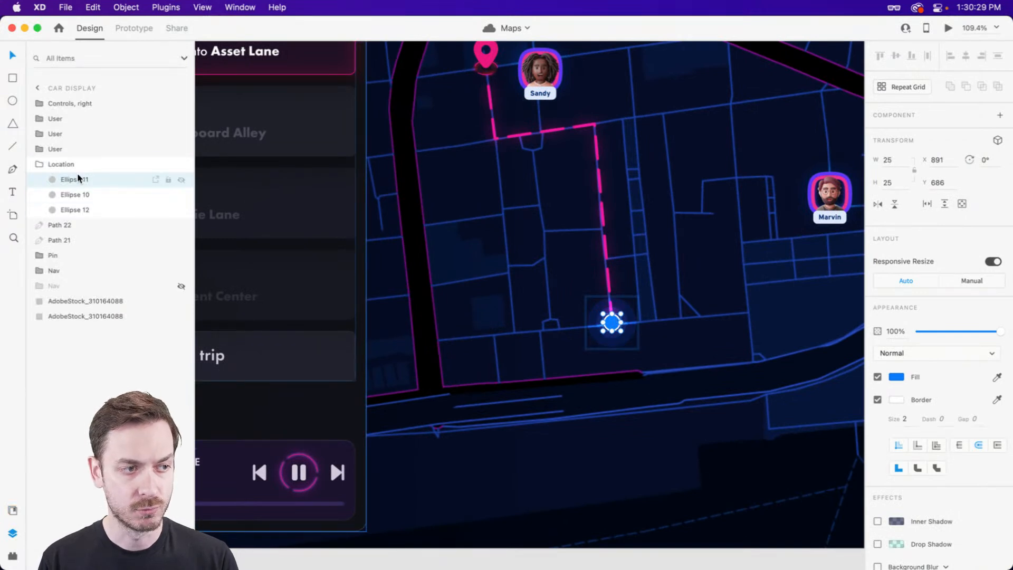
left_click(85, 196)
left_click(181, 195)
left_click(181, 210)
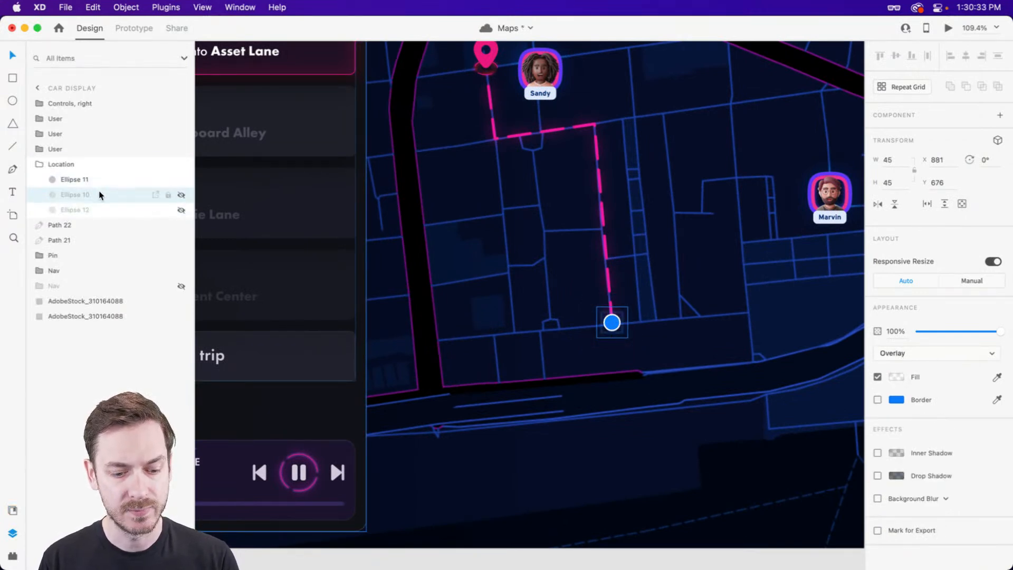
- Search the LottieFiles plugin for "pulse" and browse the animations for one that suits the location marker
key("alt+super+p")
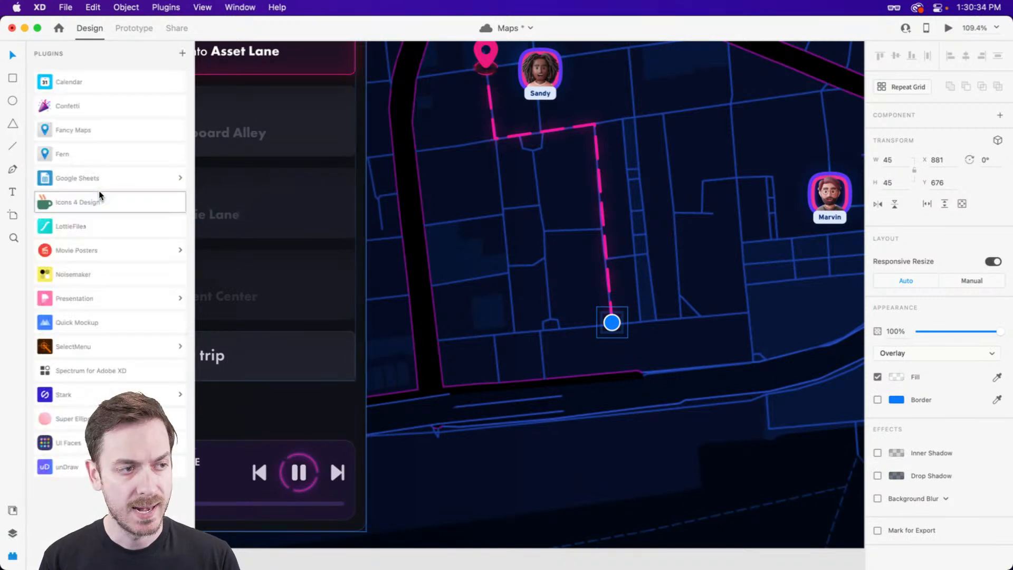
left_click(109, 224)
left_click(78, 168)
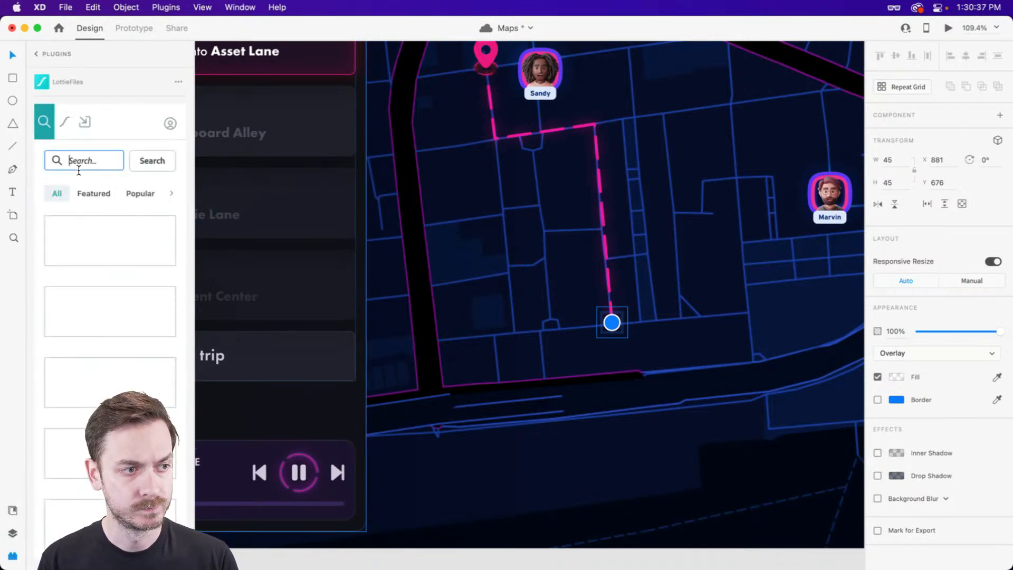
type("pulse")
key("Return")
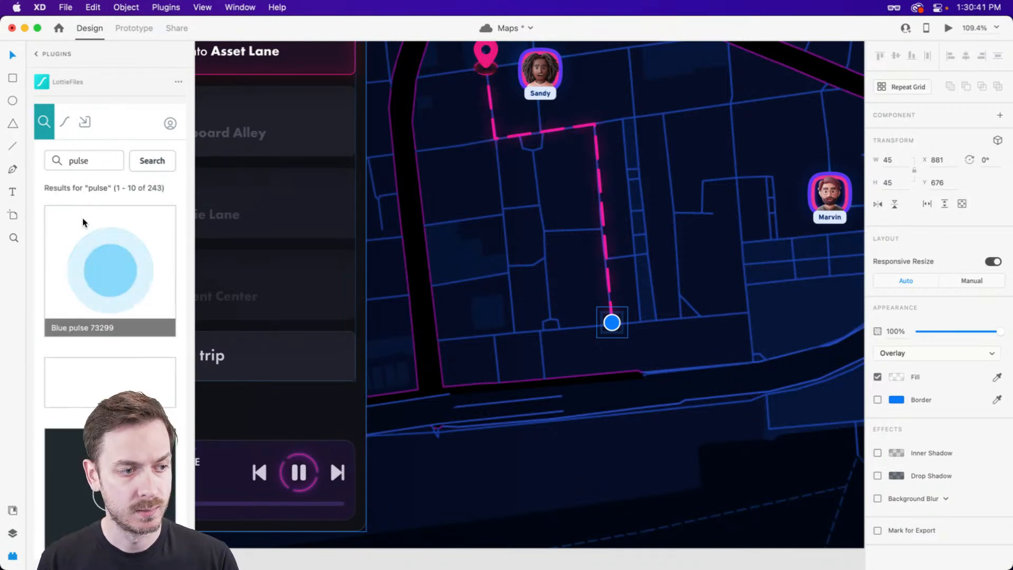
scroll(116, 301, "down", 5)
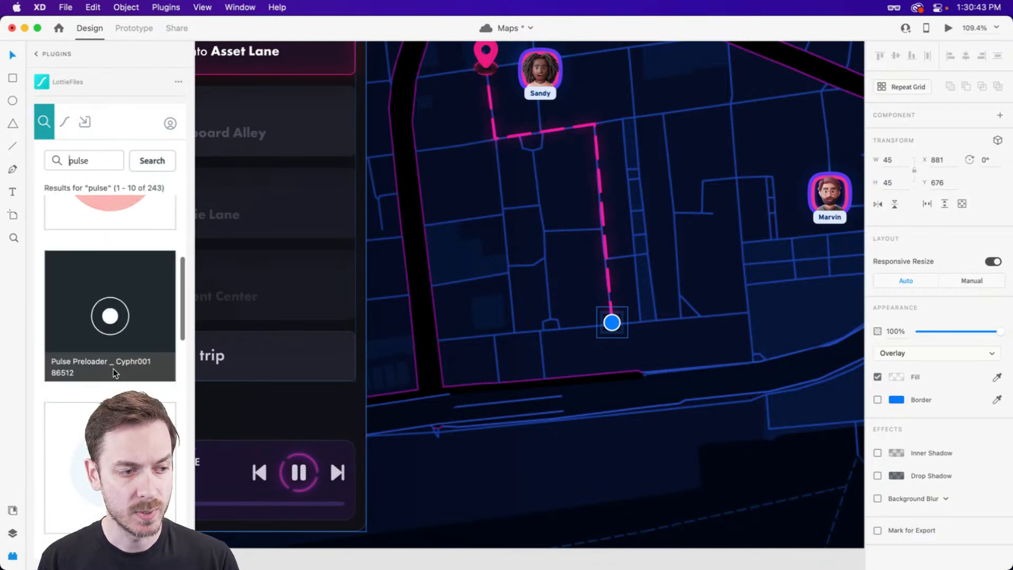
scroll(112, 320, "down", 2)
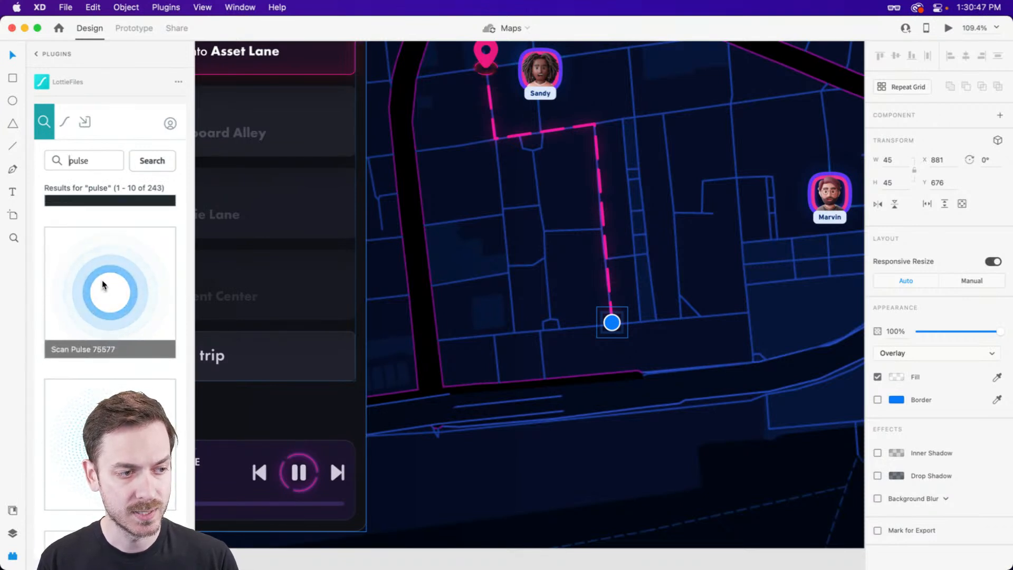
scroll(103, 287, "up", 8)
scroll(101, 274, "down", 10)
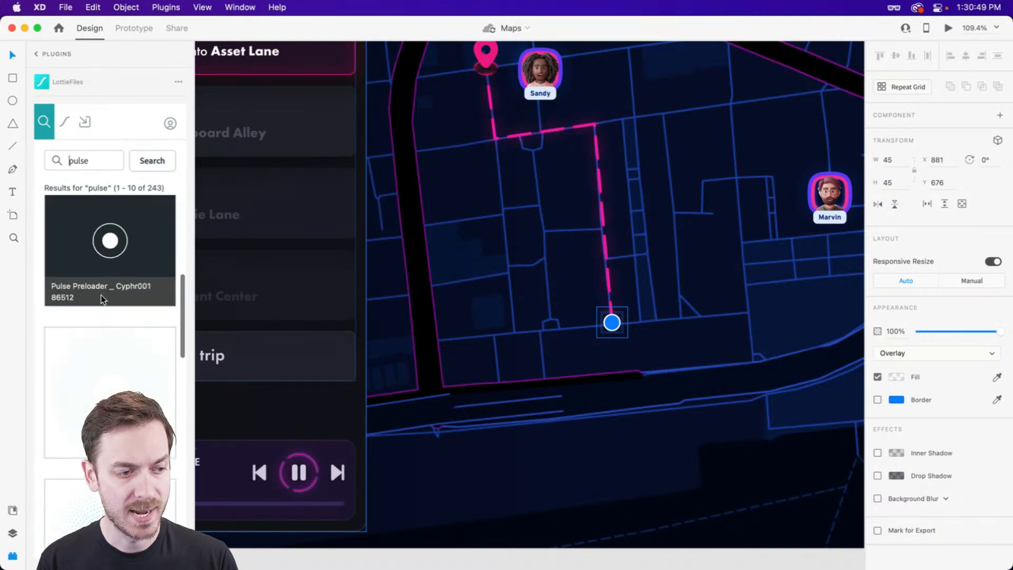
- Add the Scan Pulse 75577 animation to the map and scale it down to about 80 × 86 over the blue location dot
scroll(105, 327, "down", 3)
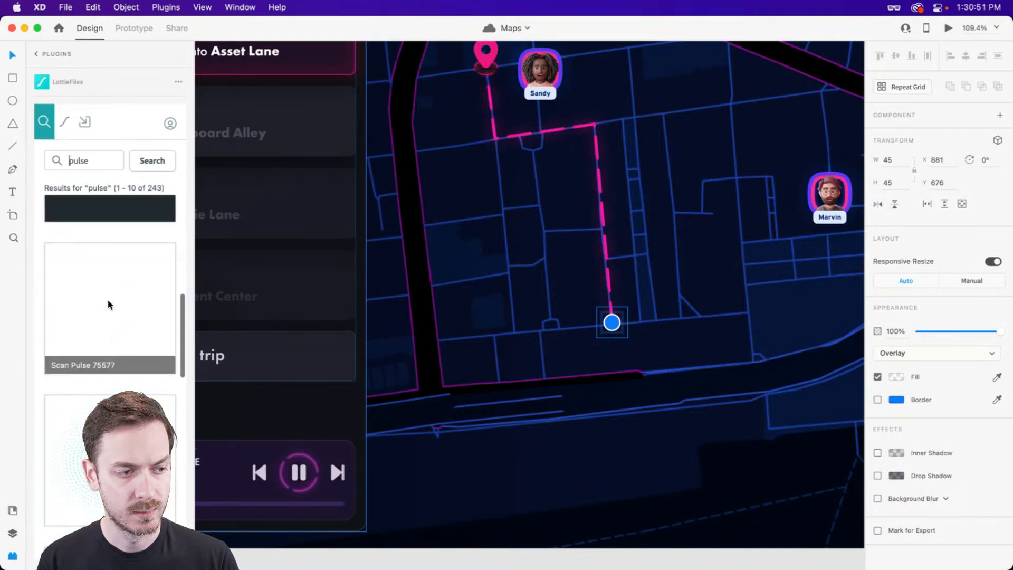
left_click_drag(112, 315, 620, 222)
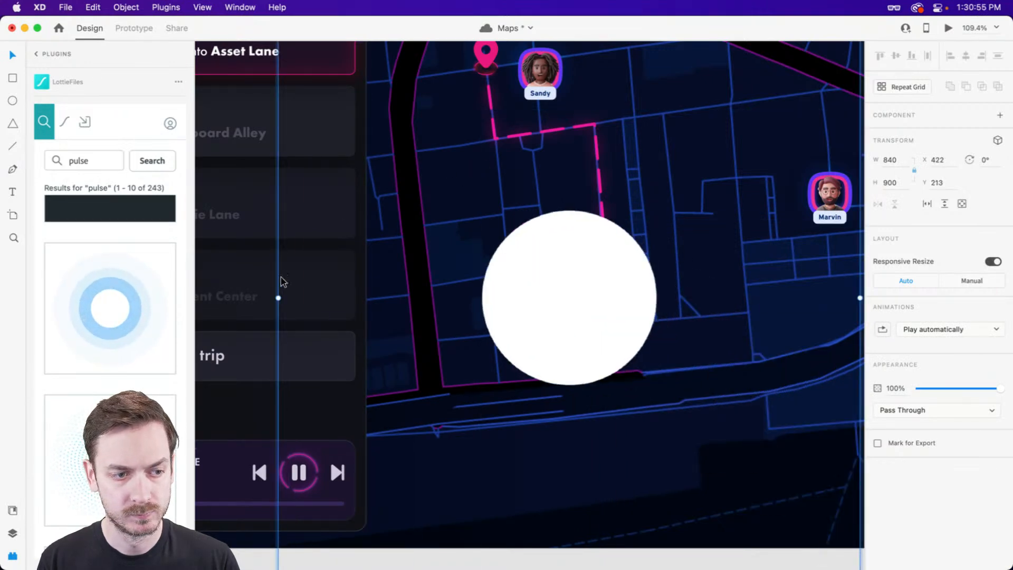
left_click_drag(277, 298, 601, 311)
scroll(619, 307, "up", 10)
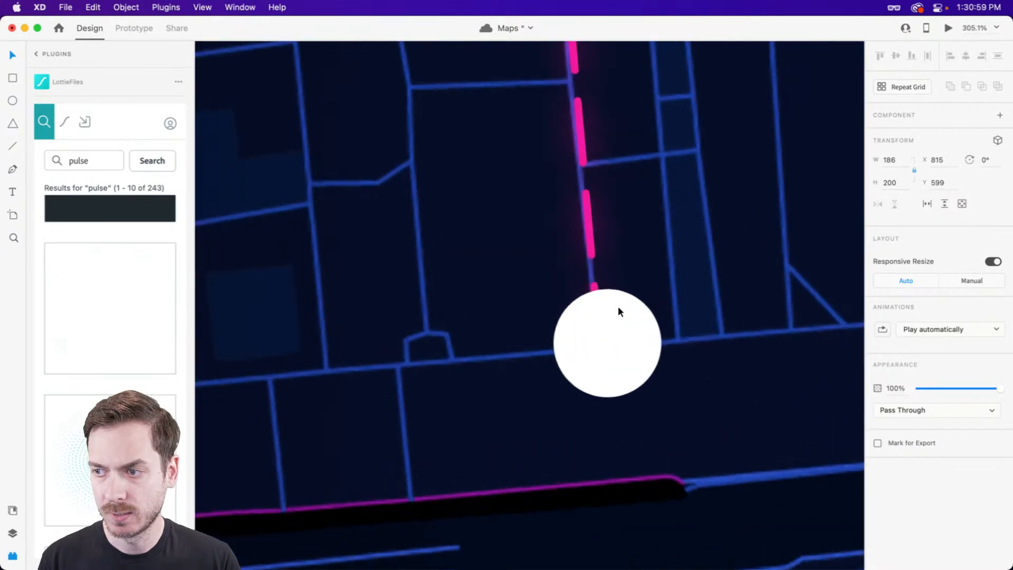
left_click_drag(397, 123, 500, 210)
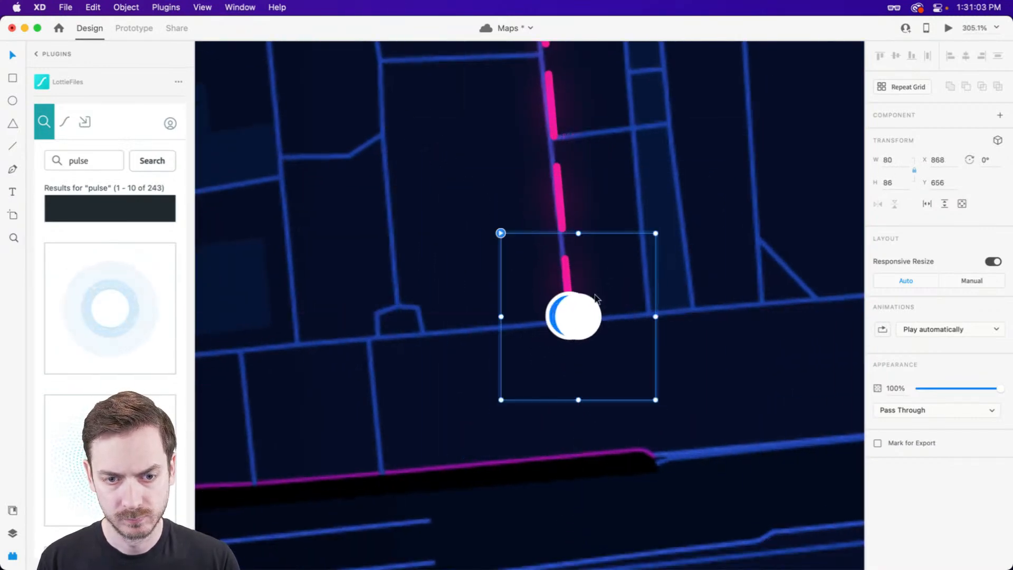
- Centre the pulse animation on the blue location dot and send it behind the dot
left_click(579, 315)
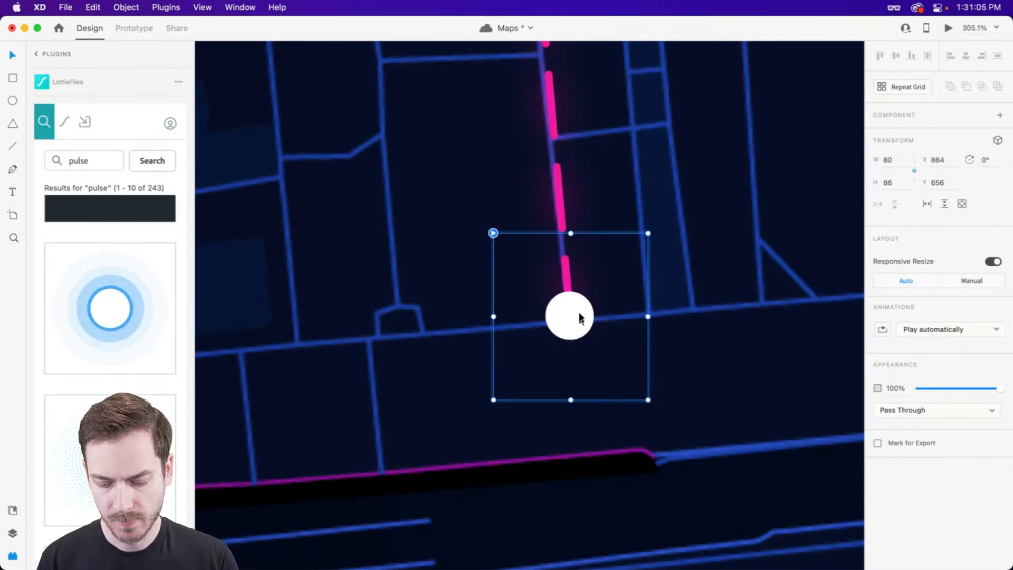
key("super+[")
key("Right")
key("Left")
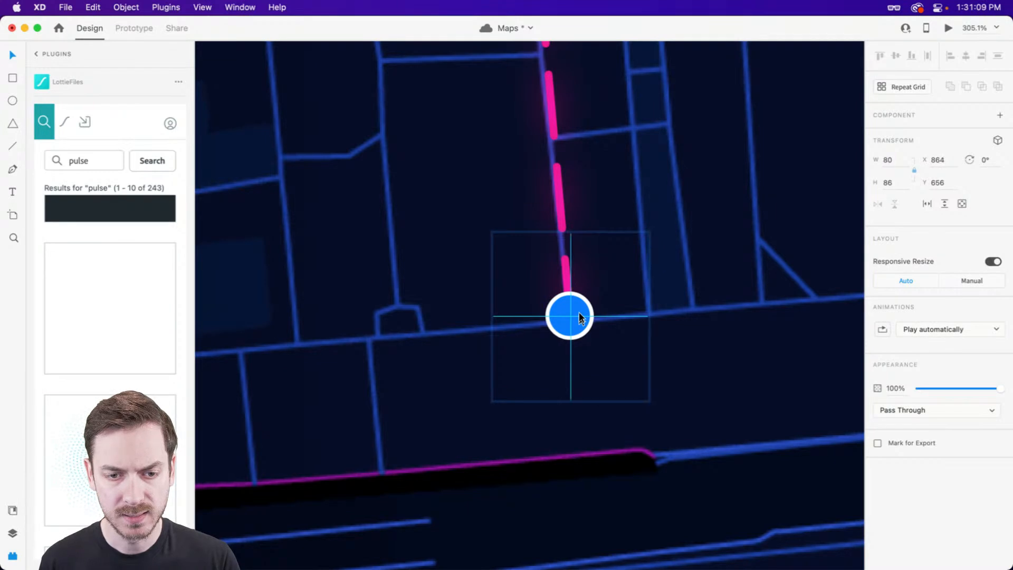
key("Left")
key("Right")
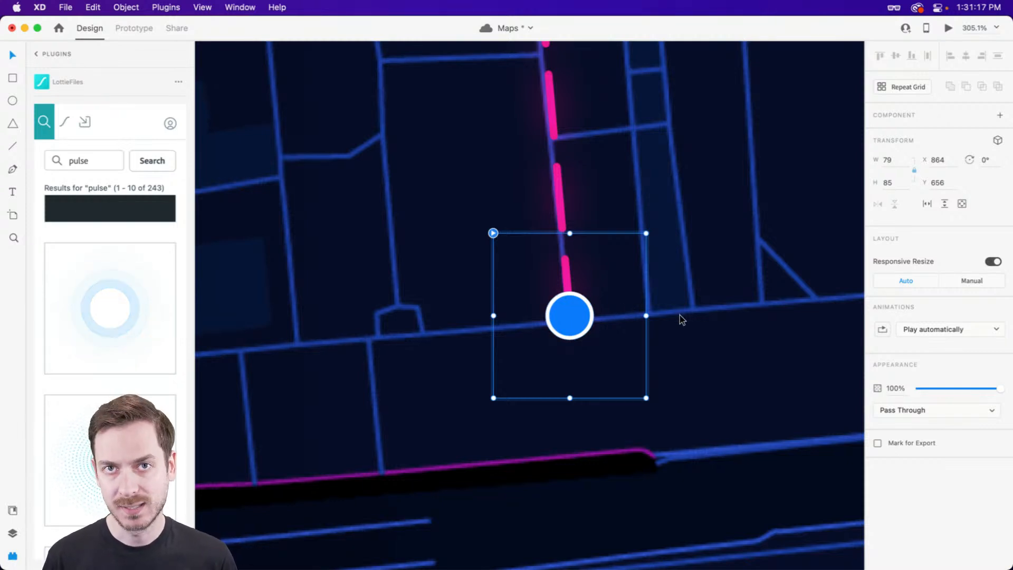
- Keep the pulse animation on automatic playback, enable looping, and preview the prototype beside the design settings
left_click(960, 330)
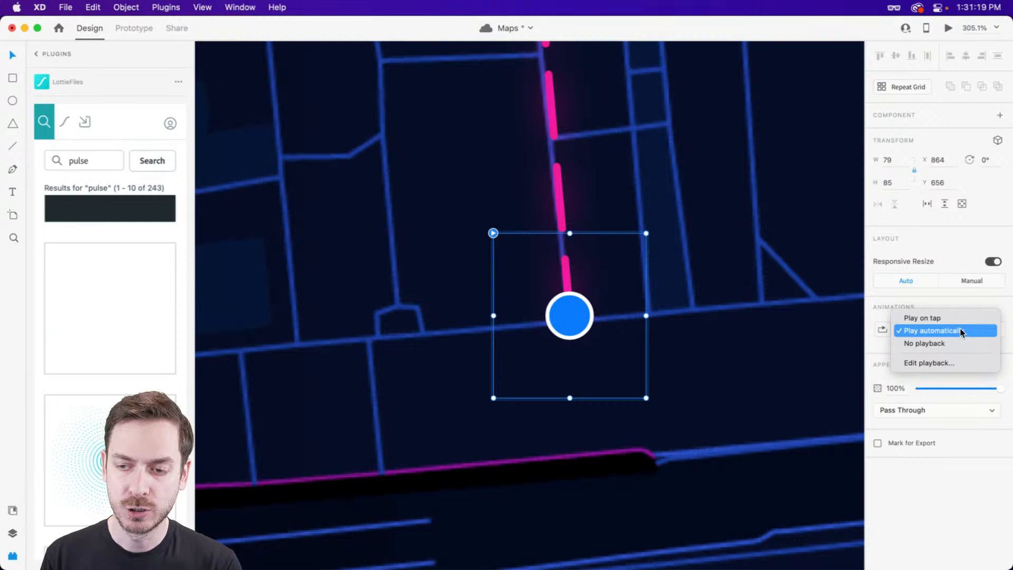
left_click(966, 330)
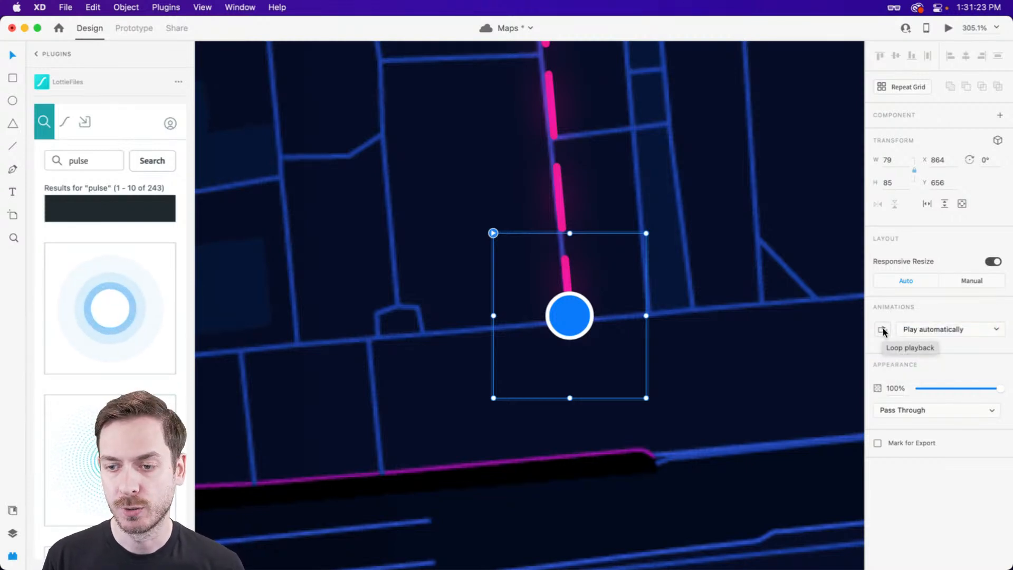
left_click(882, 331)
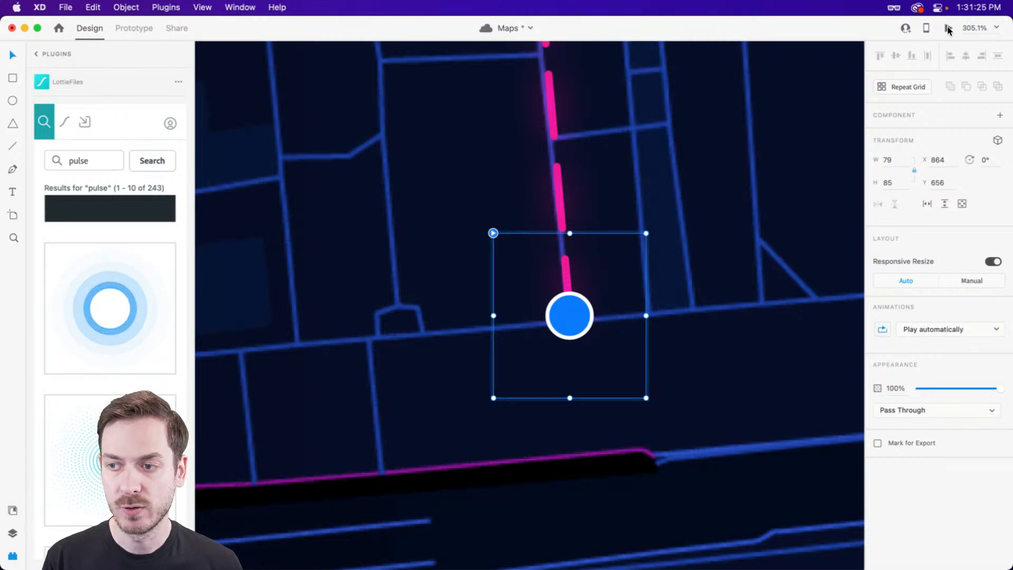
left_click(948, 29)
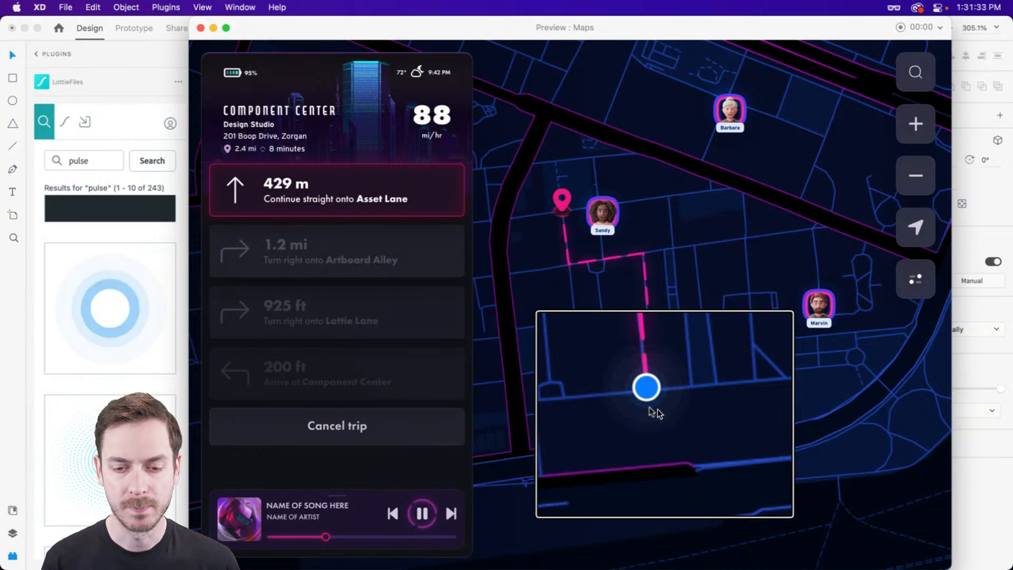
left_click_drag(730, 19, 608, 7)
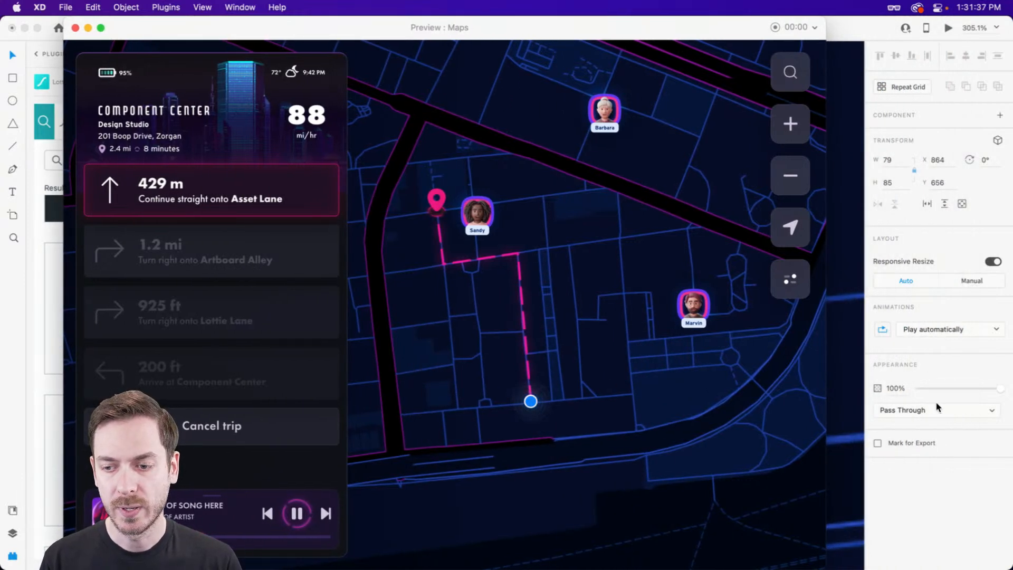
- Try the Color Dodge, Soft Light, Screen and Multiply blend modes on the pulse animation while watching the preview
left_click(921, 409)
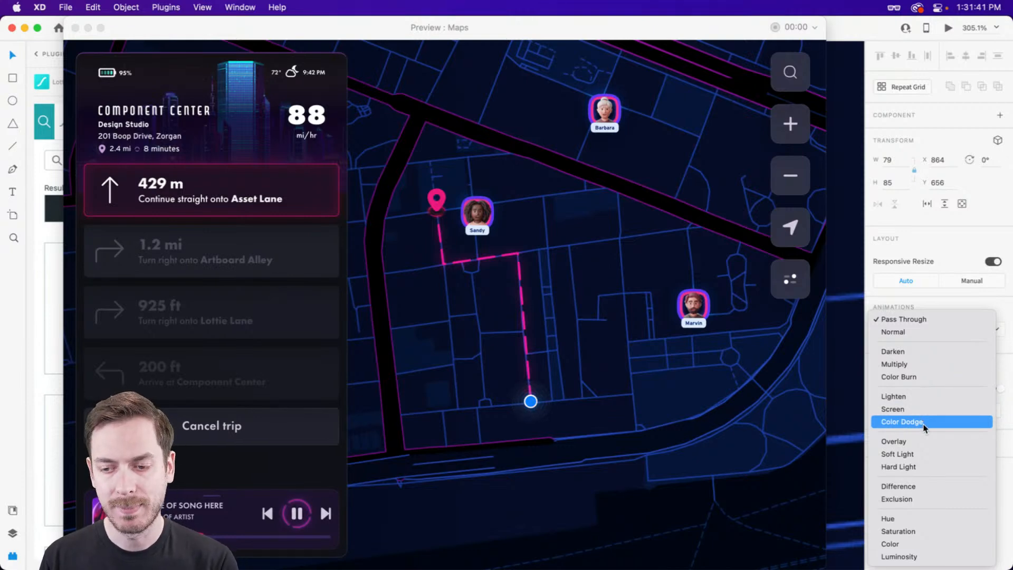
left_click(925, 421)
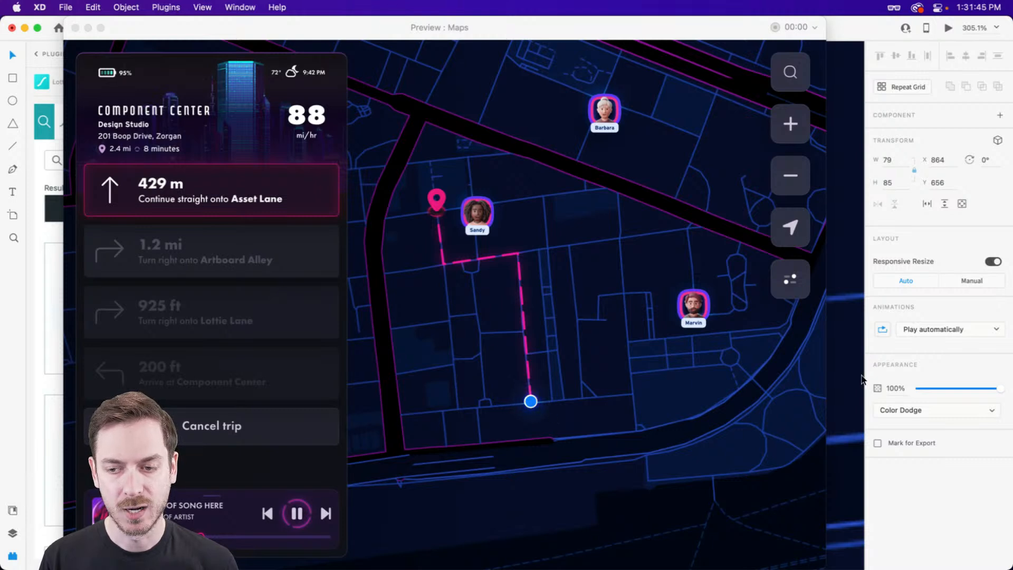
left_click(923, 409)
left_click(924, 444)
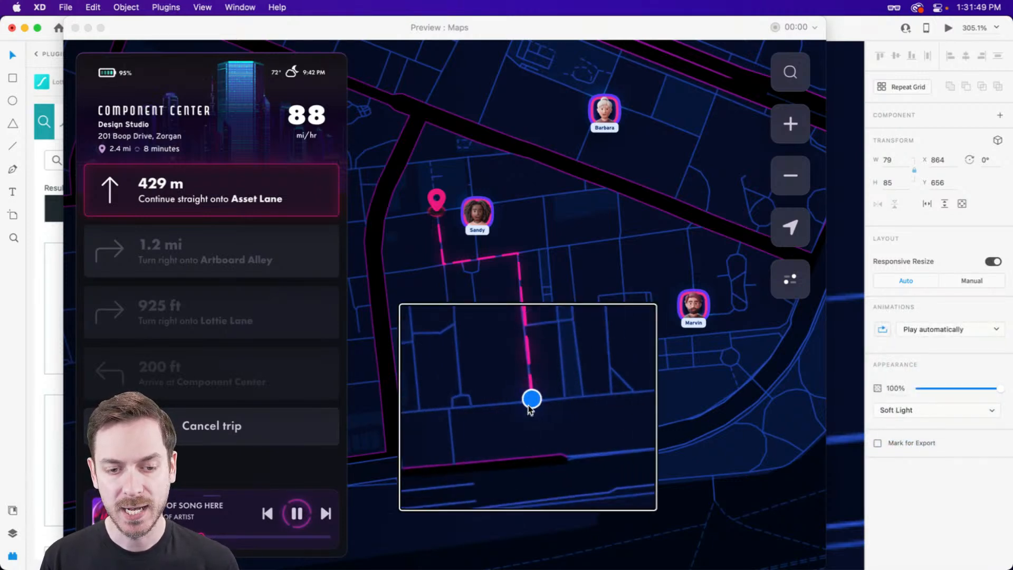
left_click(934, 410)
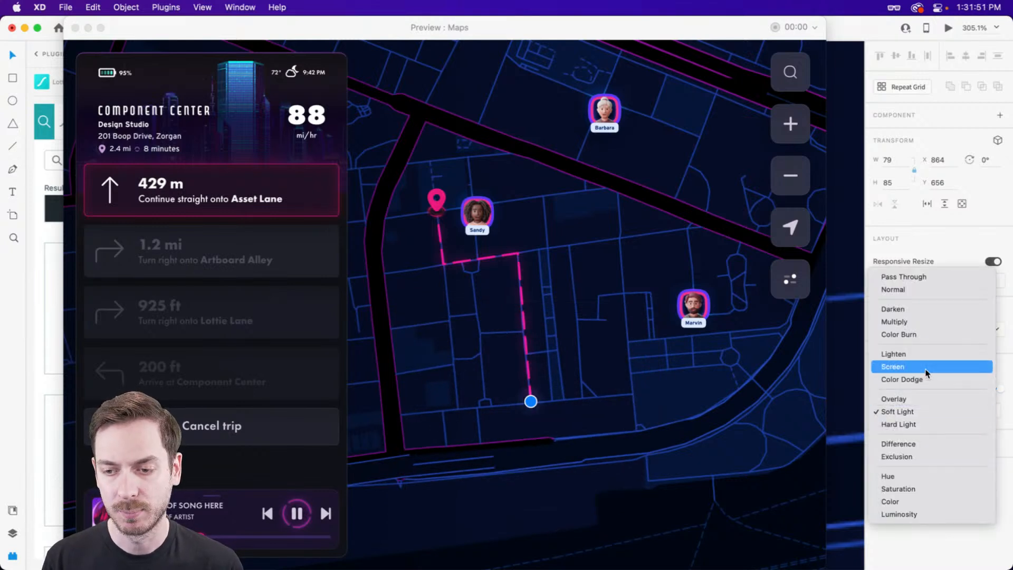
left_click(926, 366)
left_click(926, 406)
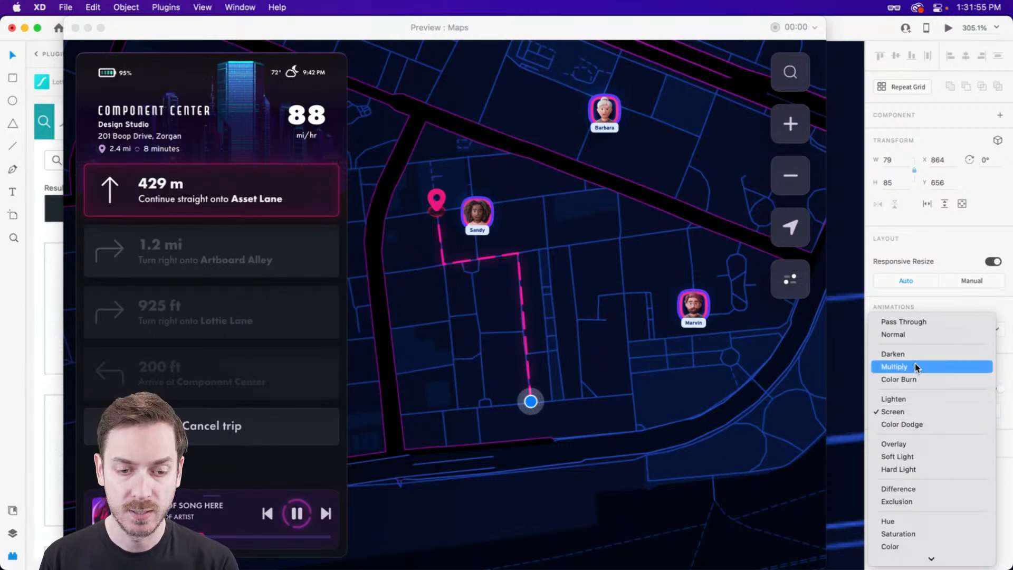
left_click(915, 367)
left_click(917, 408)
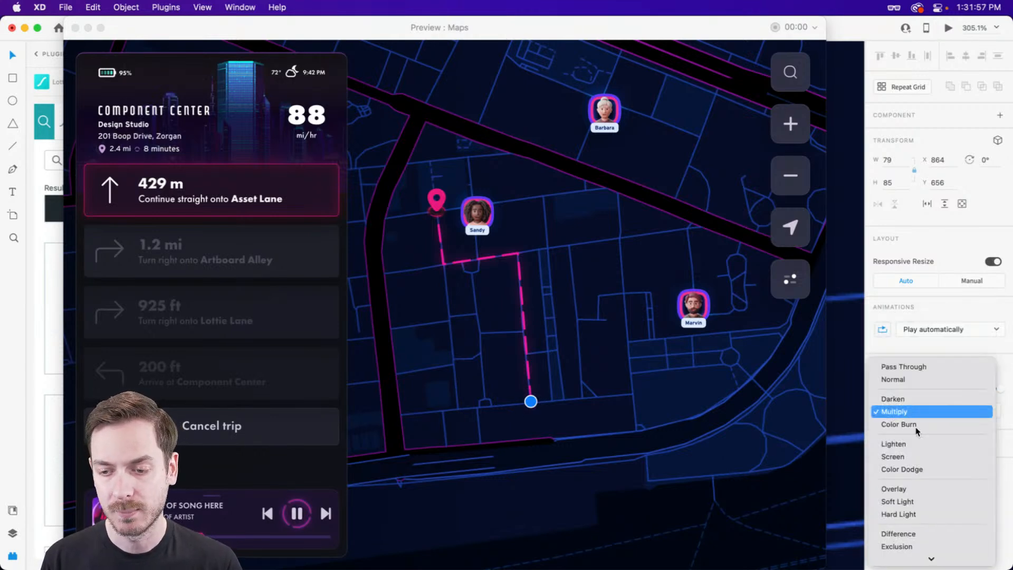
left_click(917, 467)
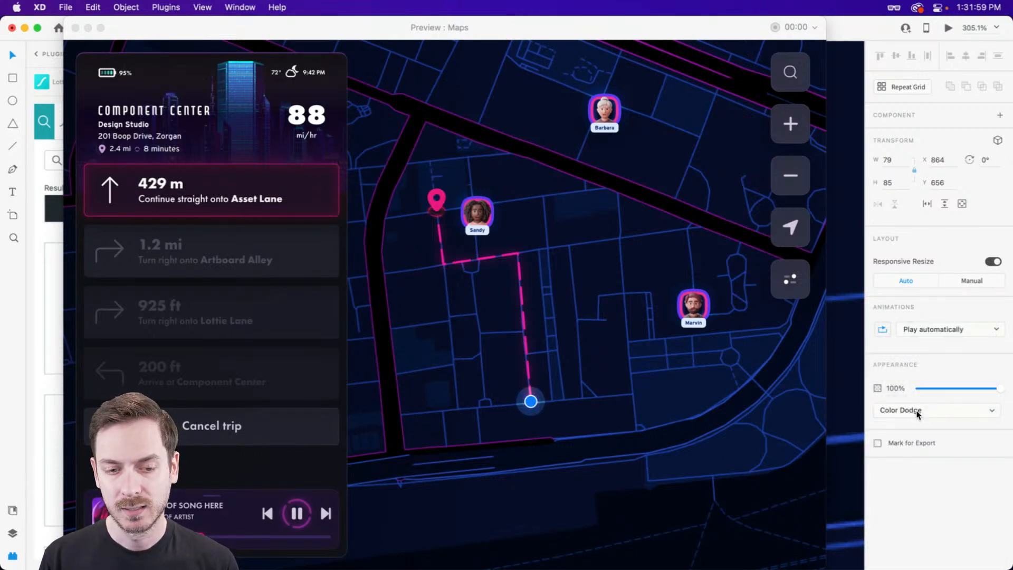
- Set the pulse animation's blend mode to Screen, check it in the preview, and close the preview
left_click(922, 405)
left_click(921, 393)
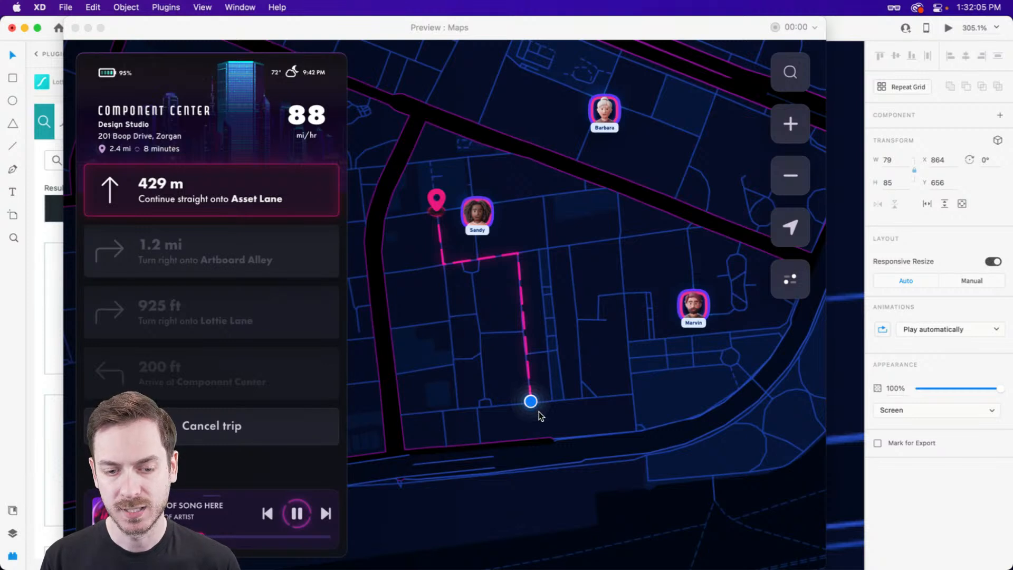
left_click(535, 275)
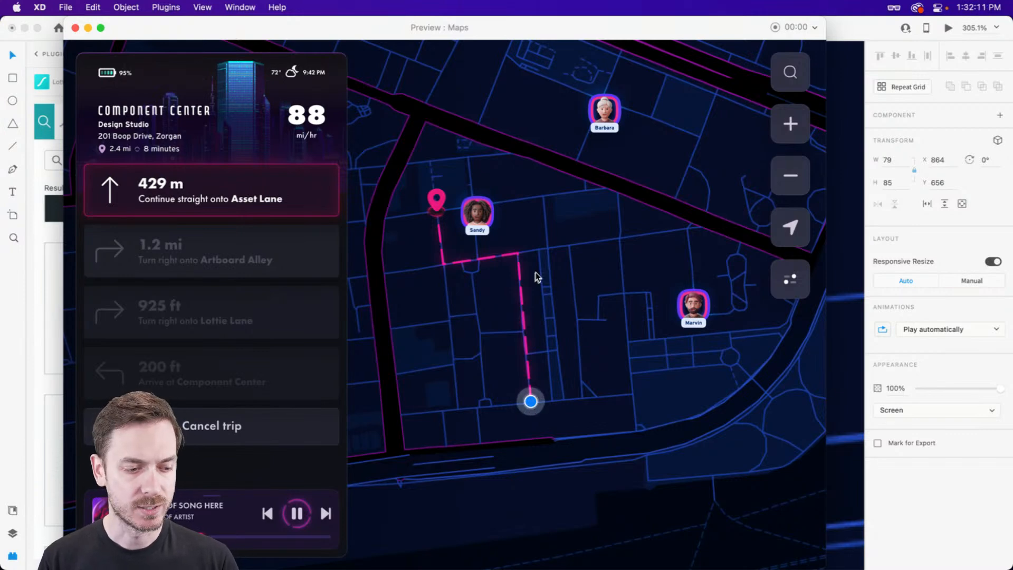
key("super+w")
- Switch to the untitled Reels document and drill into the Video 1 component on the Reel artboard
left_click_drag(433, 354, 682, 209)
scroll(683, 209, "down", 5)
left_click_drag(334, 230, 773, 190)
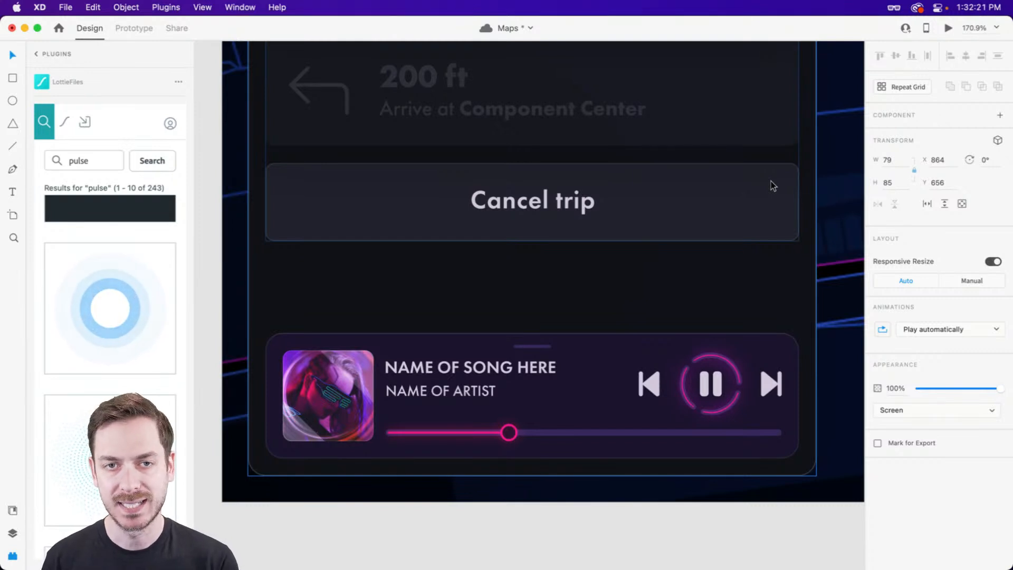
key("super+grave")
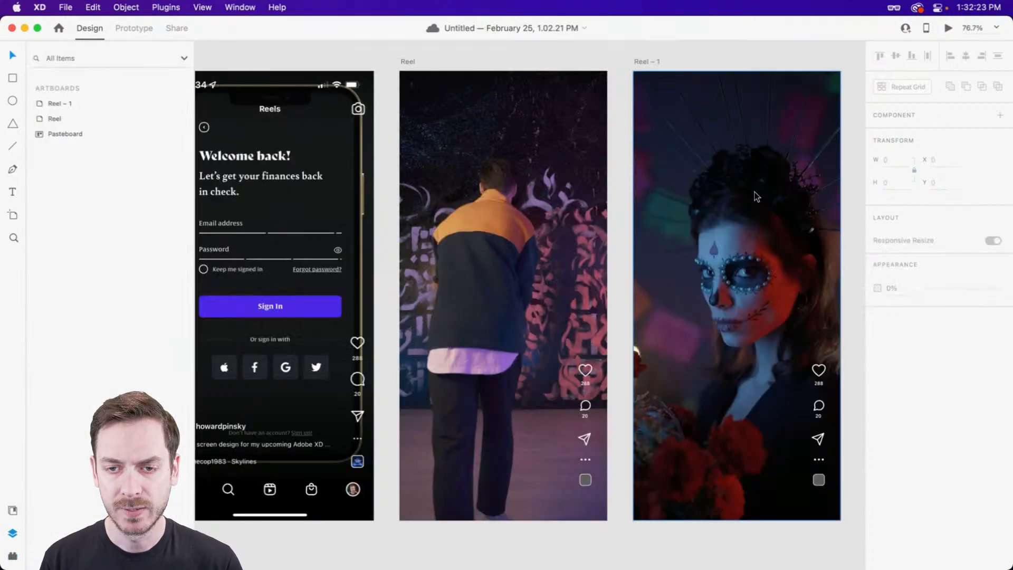
scroll(734, 207, "down", 3)
scroll(733, 207, "up", 2)
left_click(609, 344)
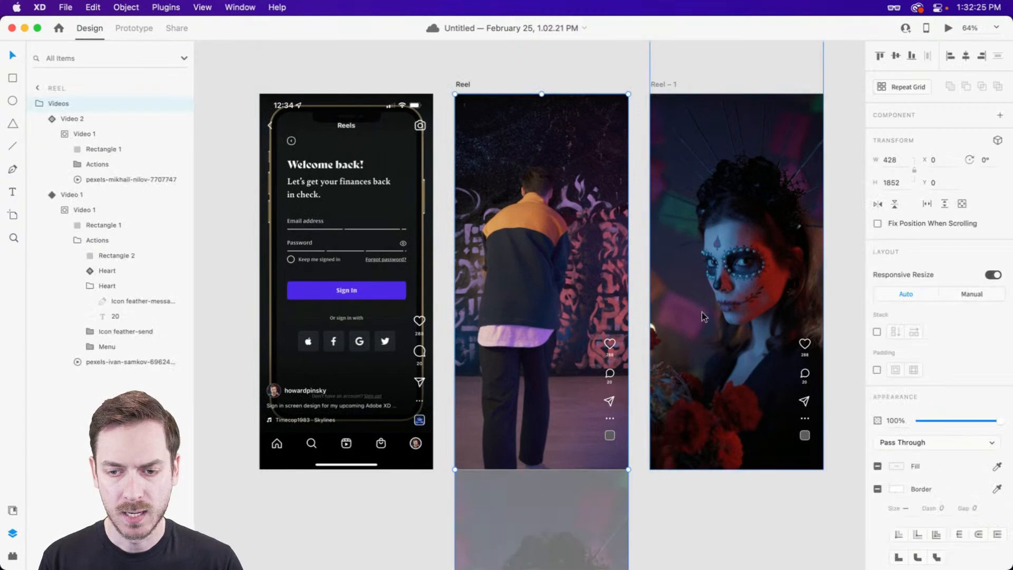
double_click(609, 344)
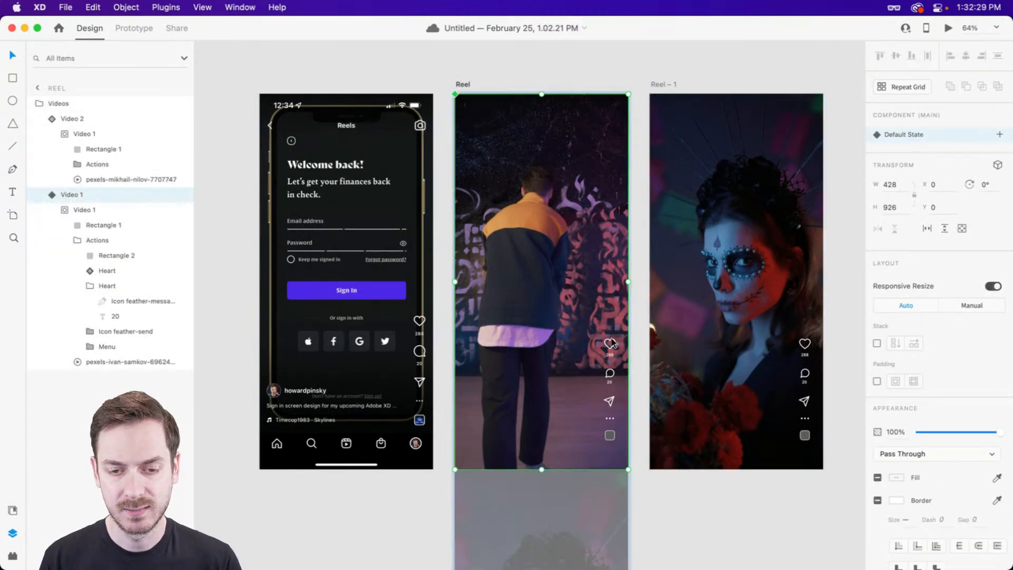
double_click(610, 343)
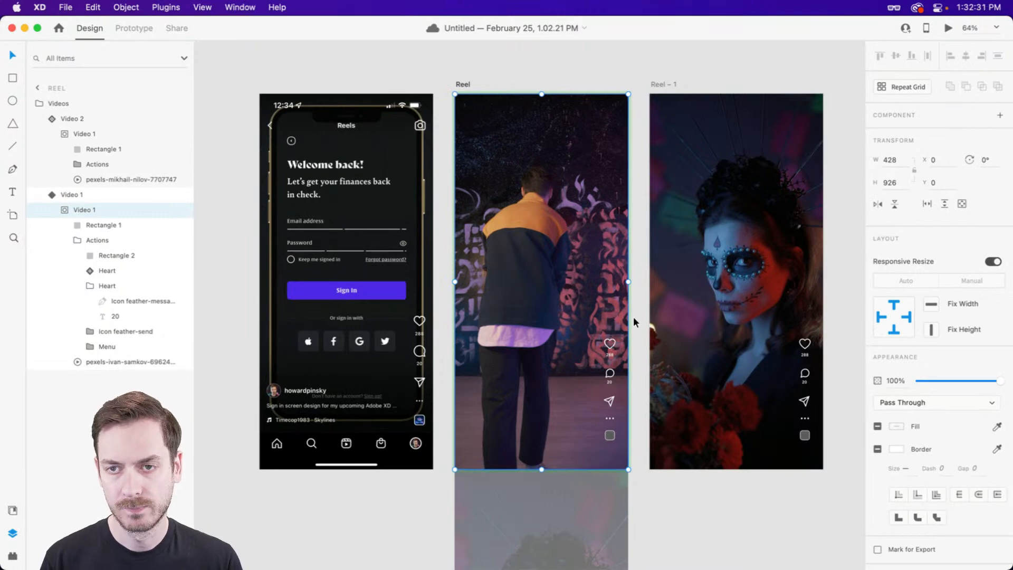
- Switch the Heart component inside Video 1 of the Reel – 1 artboard to its Liked state
left_click(786, 182)
scroll(771, 158, "up", 3)
scroll(771, 158, "up", 1)
double_click(807, 127)
double_click(808, 128)
double_click(807, 127)
double_click(807, 127)
key("Escape")
left_click(943, 151)
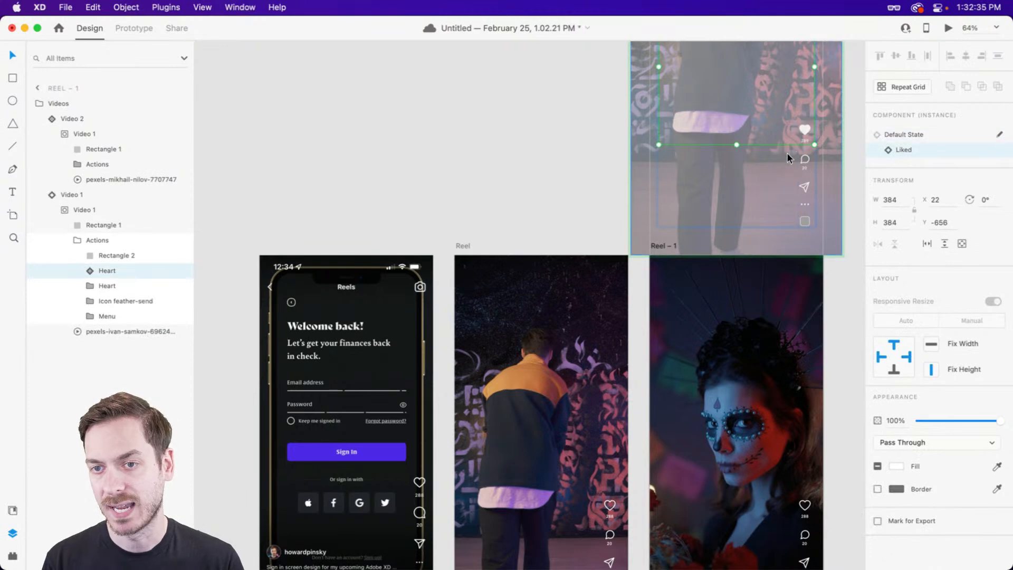
- Return to the Maps document and make the pause button group in the Car Display music player's controls a component
scroll(547, 302, "down", 5)
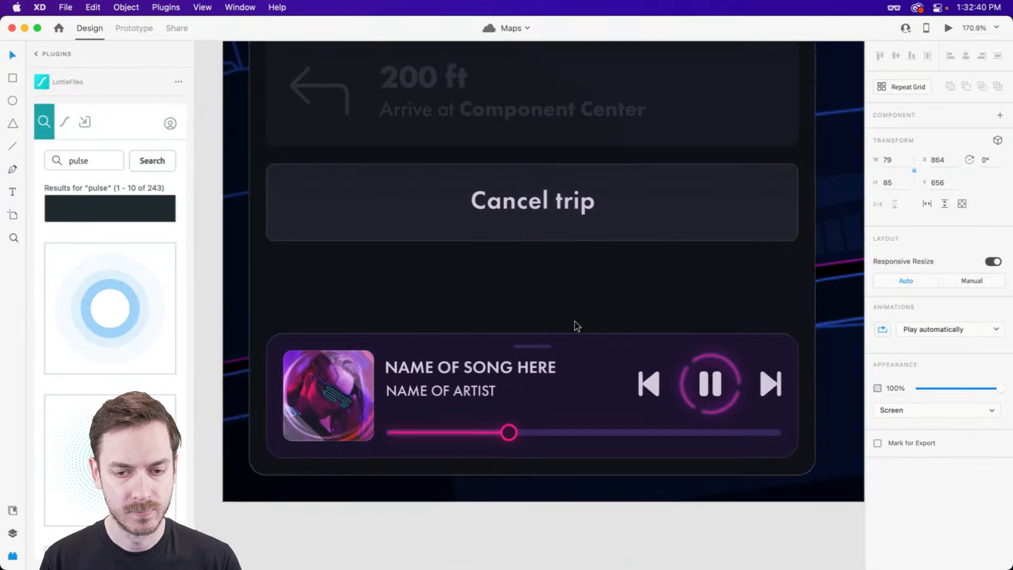
scroll(574, 323, "down", 2)
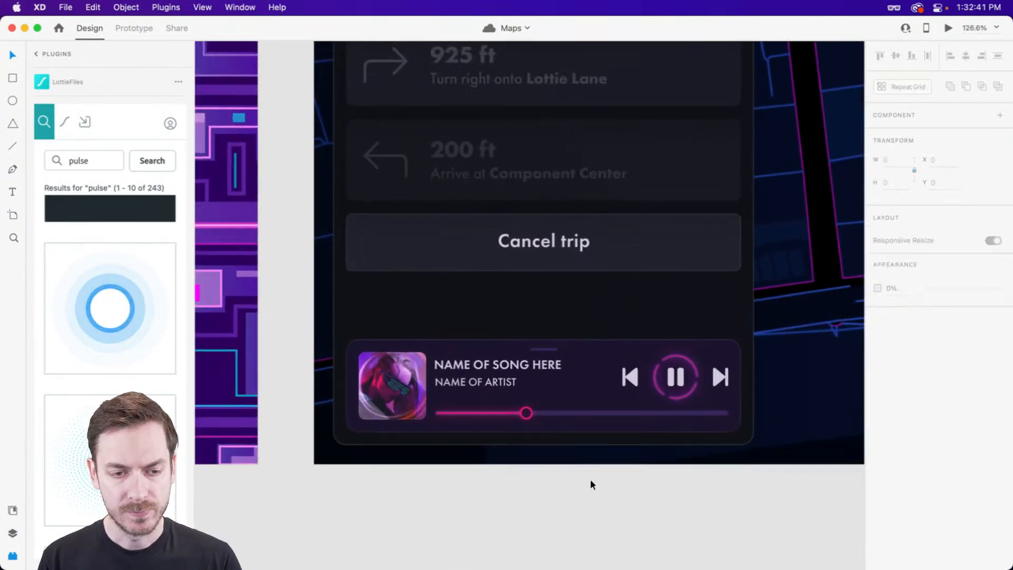
scroll(522, 364, "down", 1)
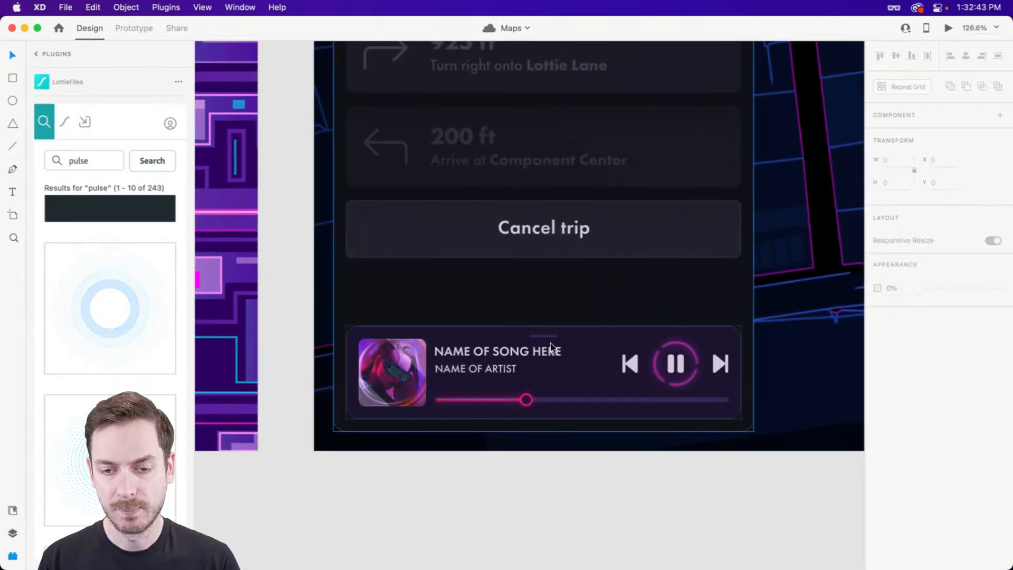
scroll(550, 347, "up", 5)
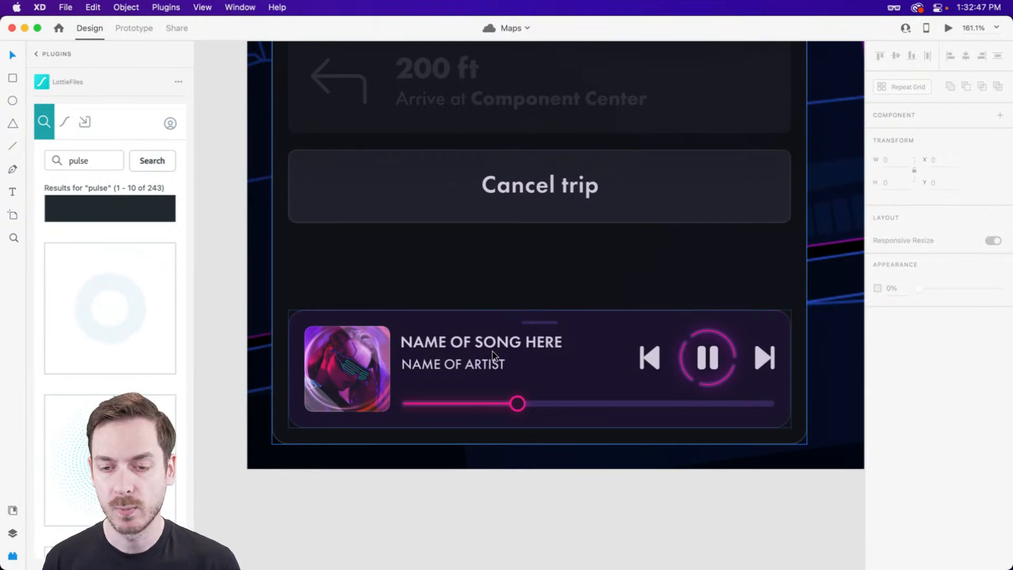
scroll(733, 353, "up", 10)
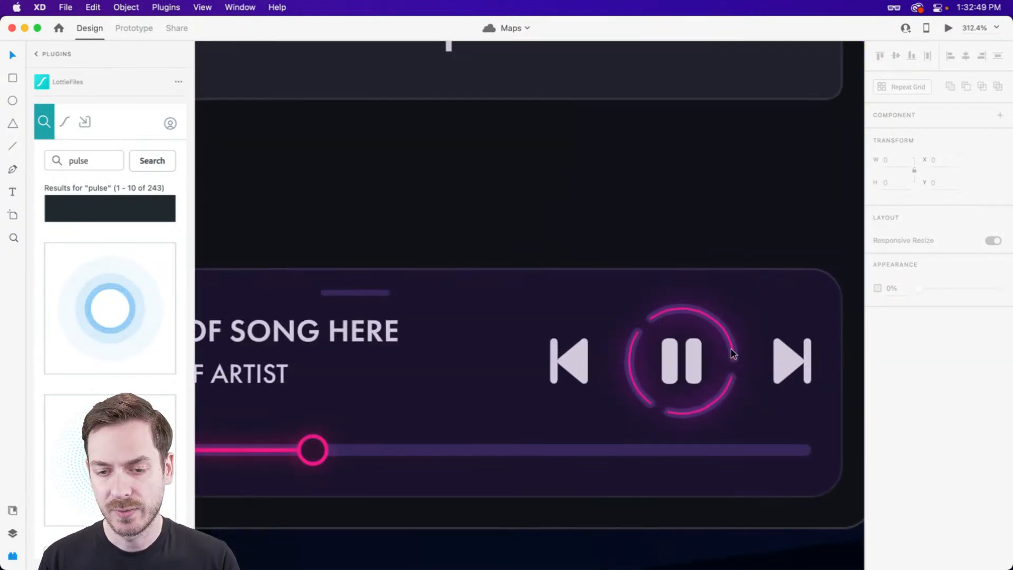
left_click(694, 353)
double_click(695, 353)
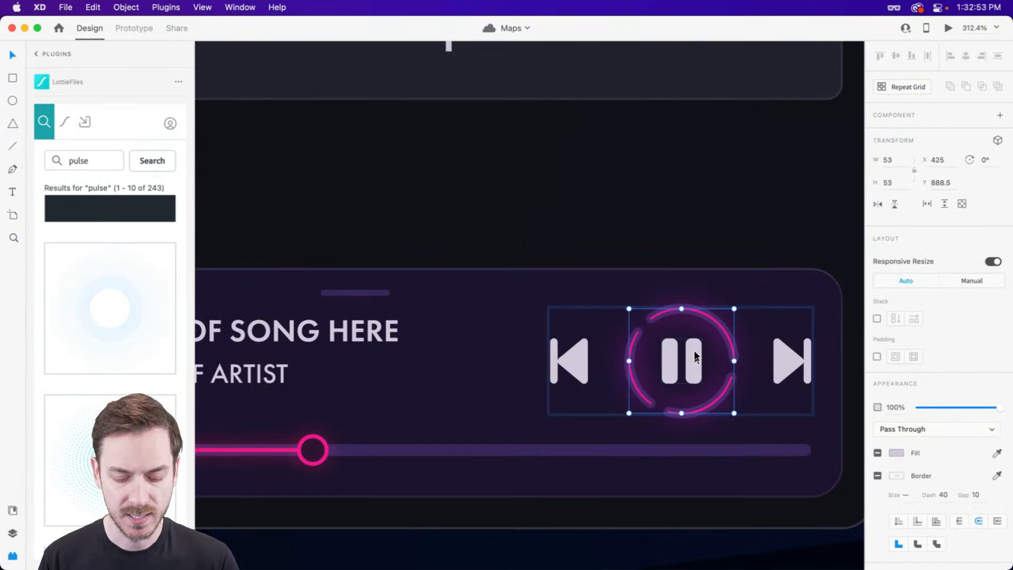
key("super+y")
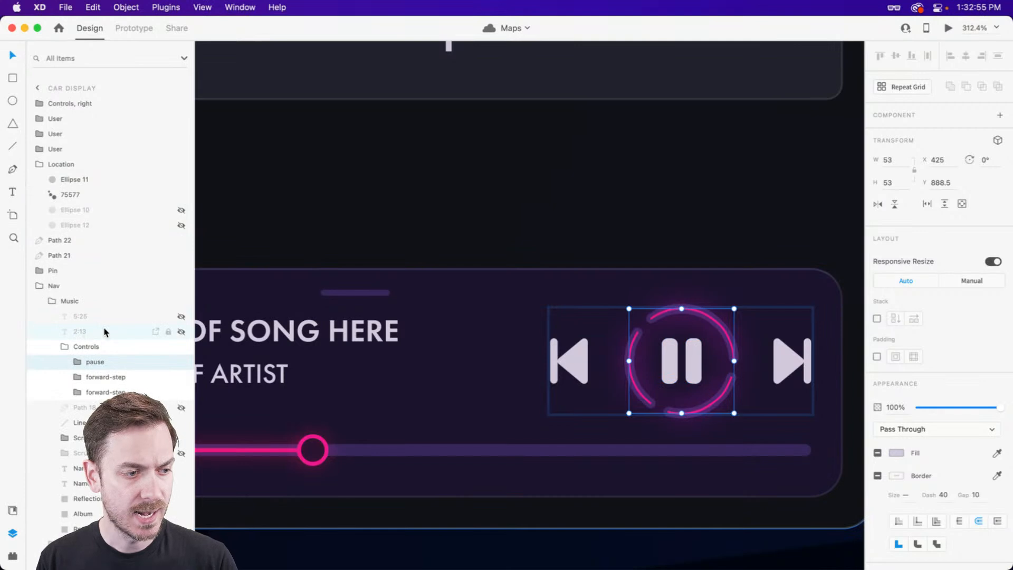
scroll(104, 341, "down", 5)
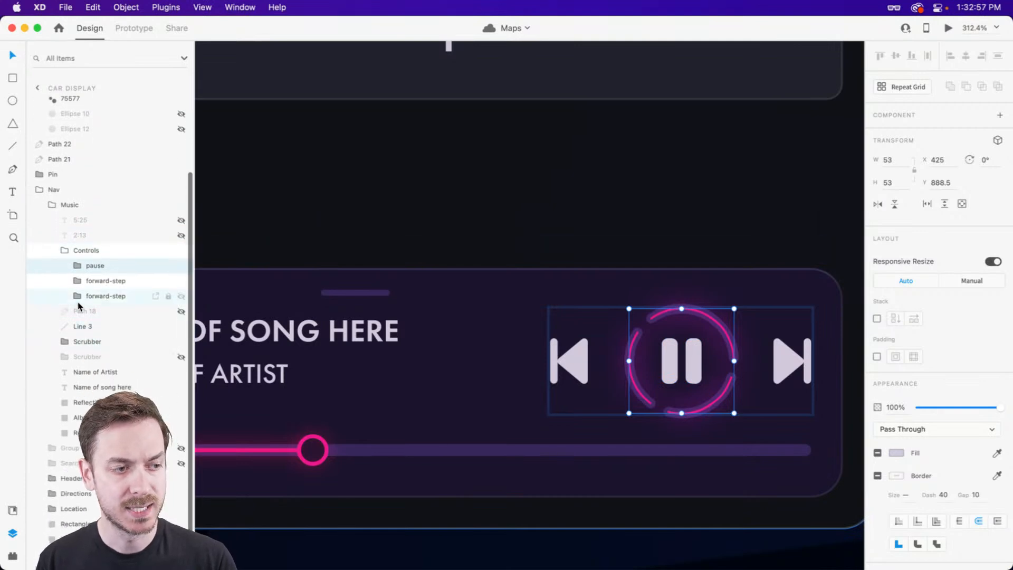
mouse_move(694, 358)
left_mouse_down()
mouse_move(628, 369)
mouse_move(695, 360)
left_mouse_up()
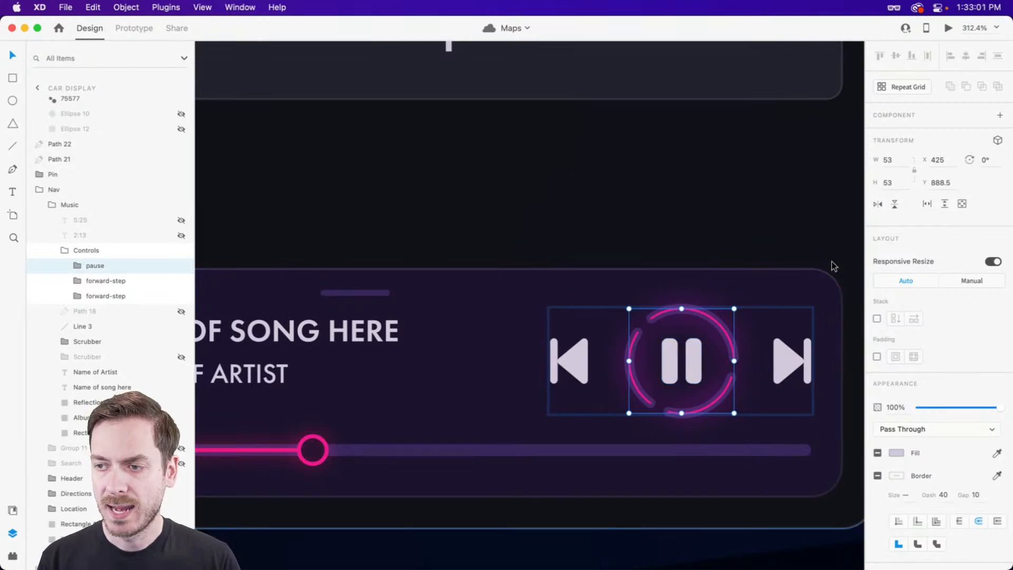
left_click(1000, 117)
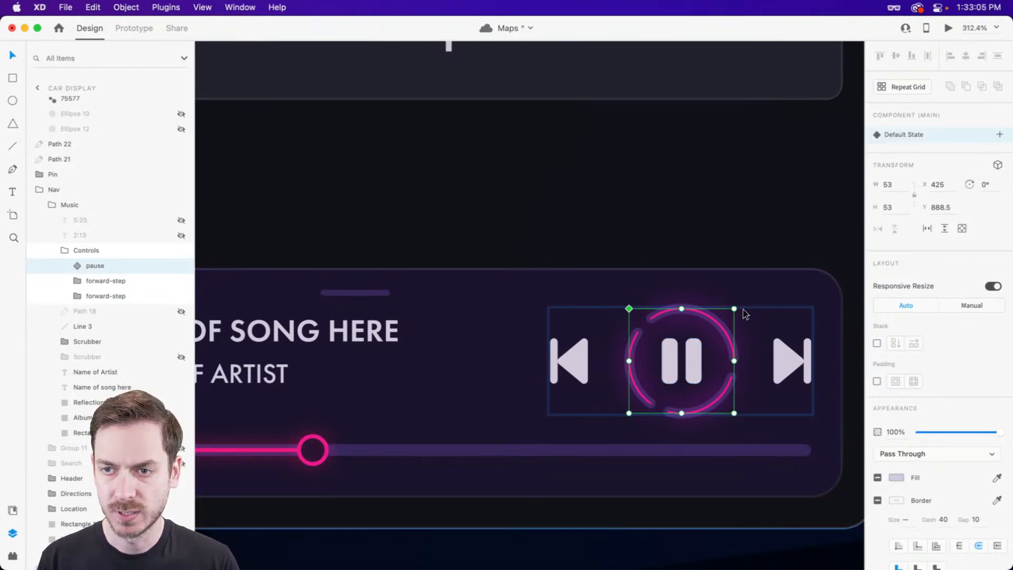
- Add a Toggle State with its default name to the pause component and save the document
scroll(759, 287, "up", 5)
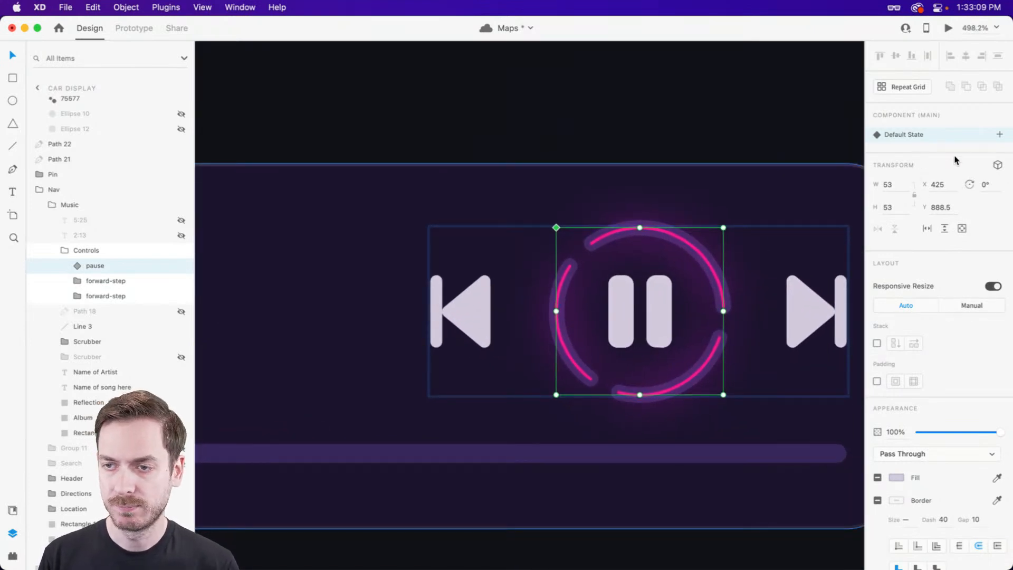
left_click(999, 135)
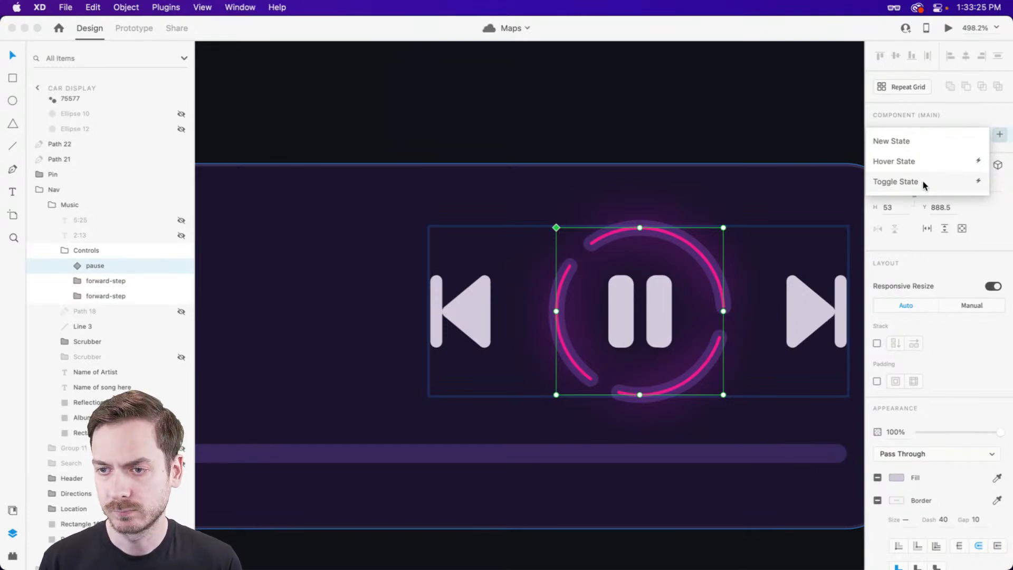
left_click(924, 182)
key("Return")
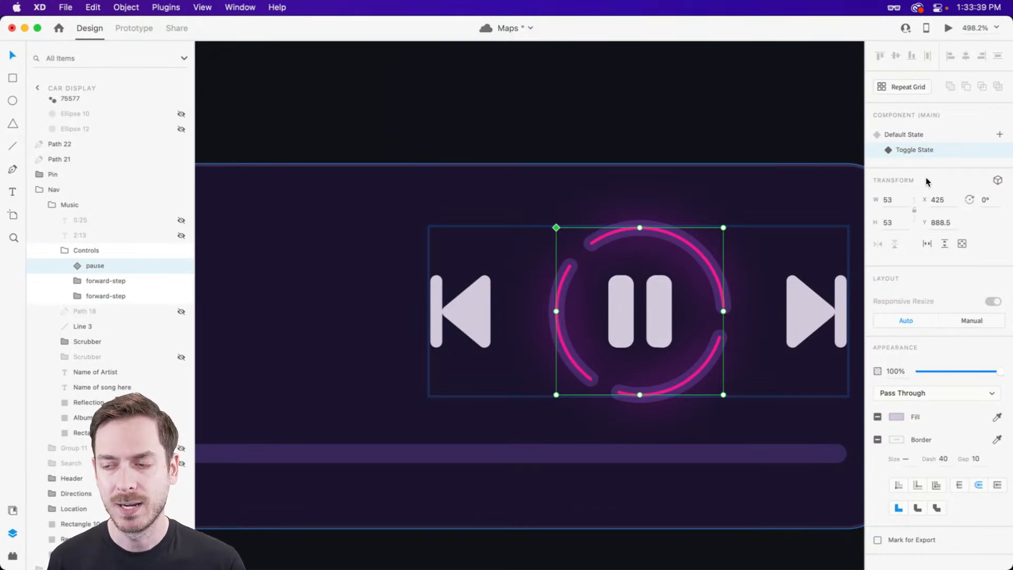
key("cmd+s")
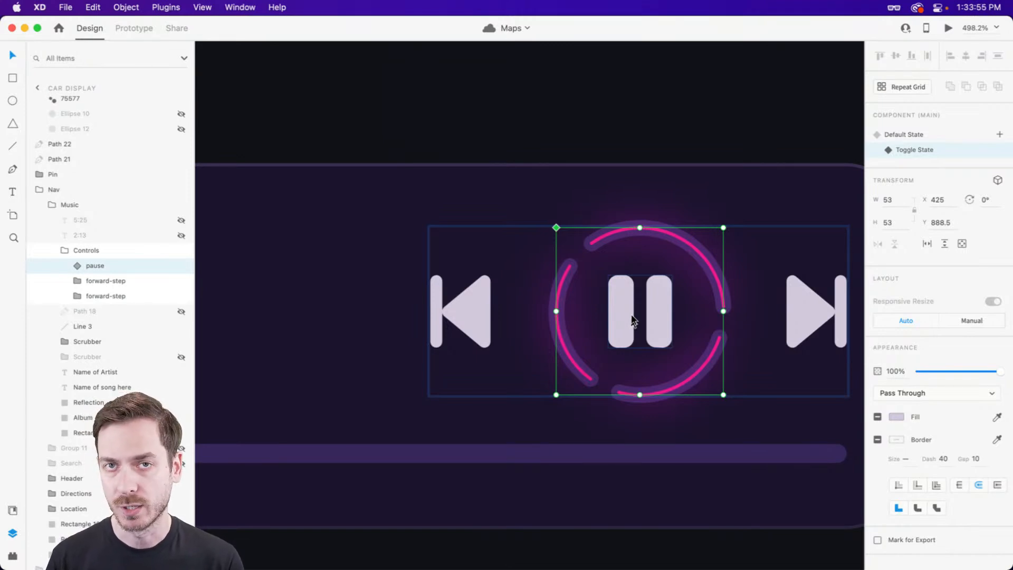
- In the Toggle State, edit the pause icon's path by moving its anchor points together to form a forward-pointing play triangle
scroll(652, 317, "up", 1)
left_click_drag(652, 318, 650, 280)
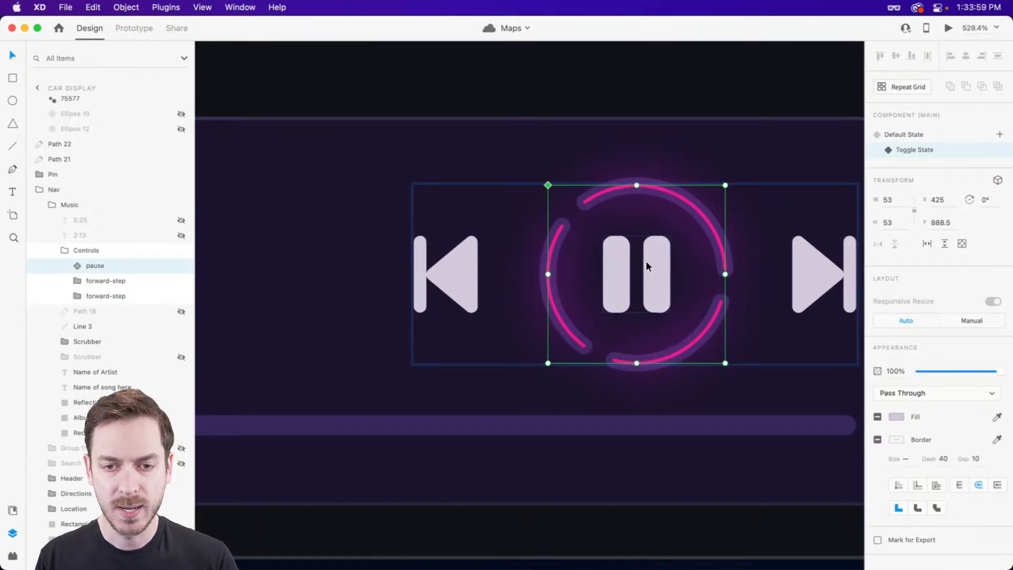
double_click(647, 260)
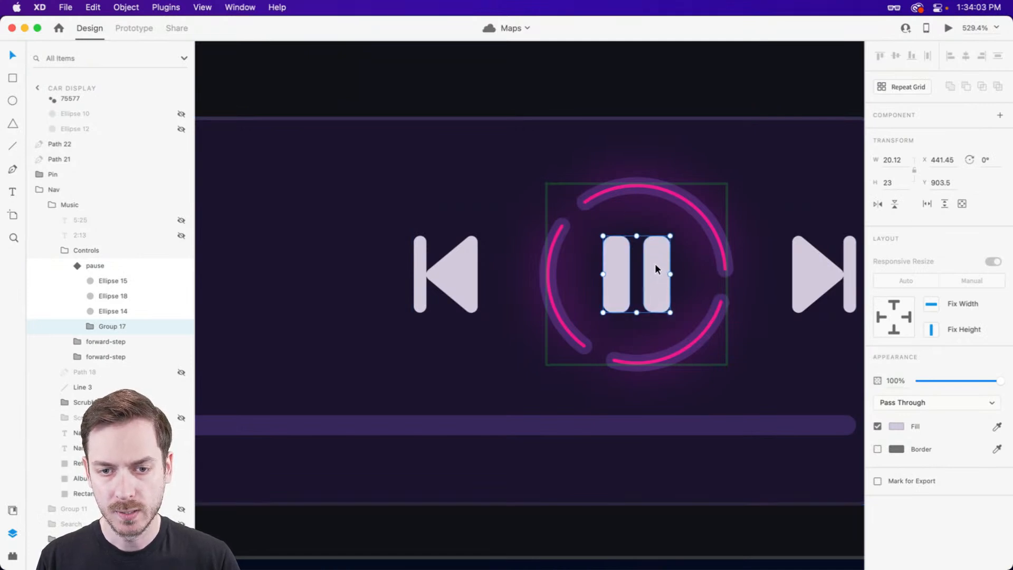
scroll(654, 263, "up", 3)
double_click(652, 258)
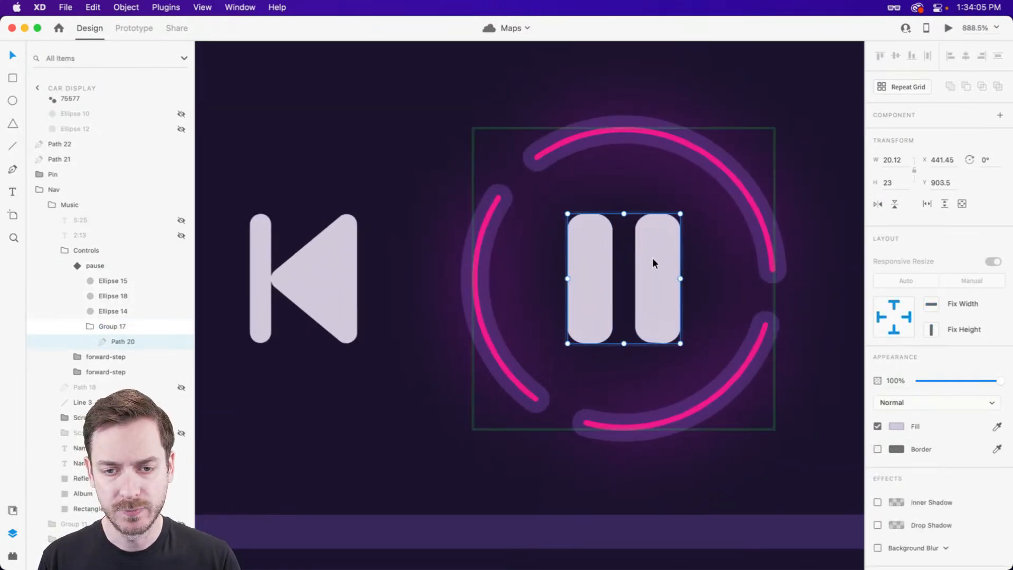
double_click(652, 259)
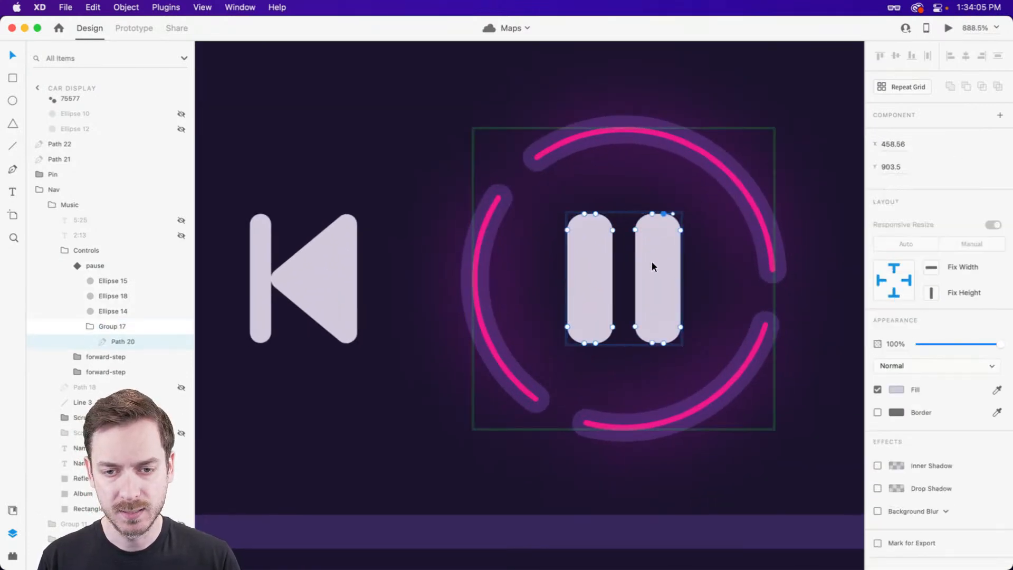
left_click(681, 230)
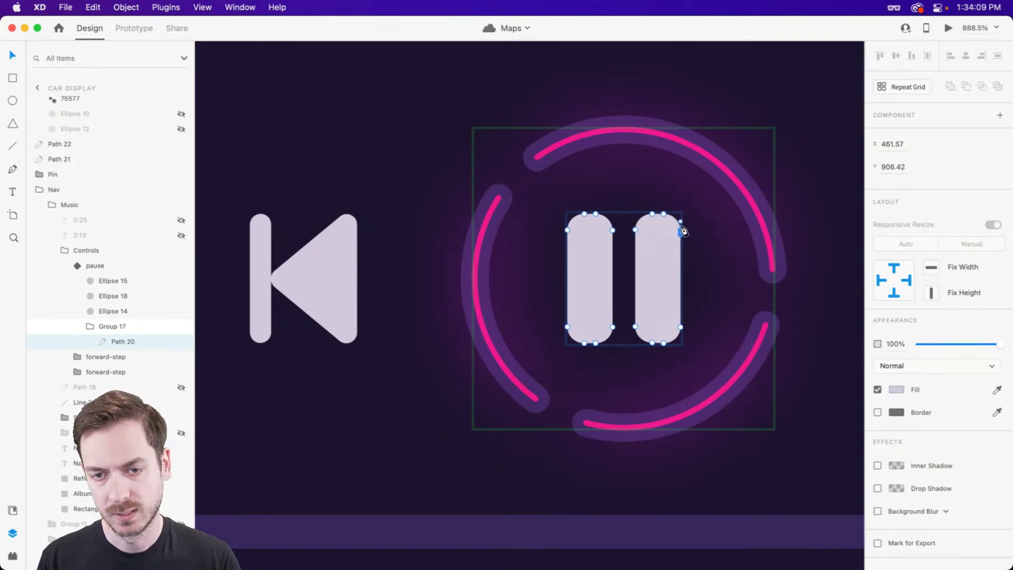
left_click_drag(682, 231, 681, 279)
left_click_drag(680, 326, 681, 280)
left_click_drag(622, 311, 598, 344)
left_click_drag(669, 242, 598, 214)
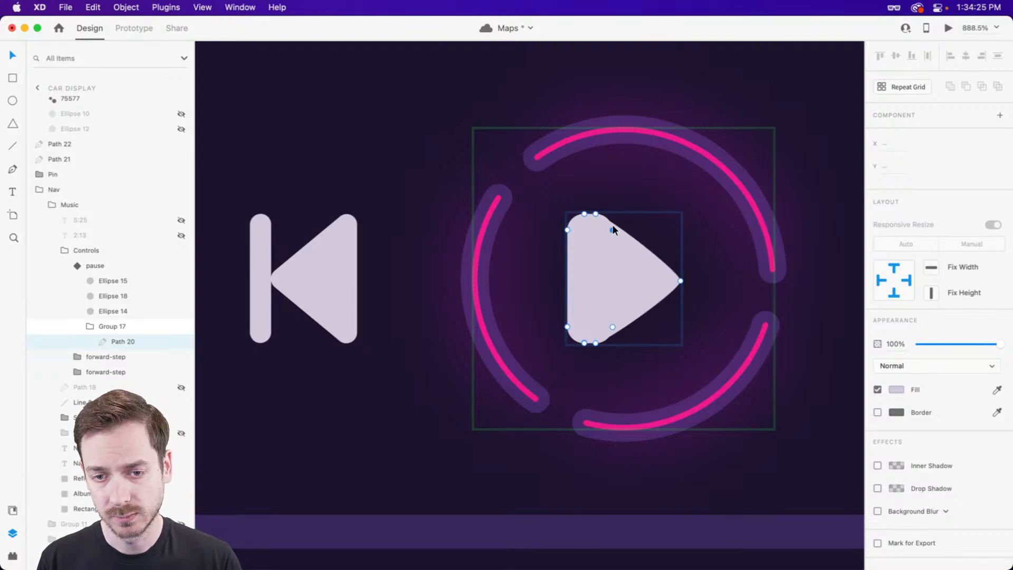
- Fine-tune the play triangle's tip and upper corner anchor points, and shift the shape slightly forward to X 443.45
left_click(681, 279)
left_click_drag(680, 275, 681, 273)
left_click(612, 230)
left_click_drag(612, 221, 615, 220)
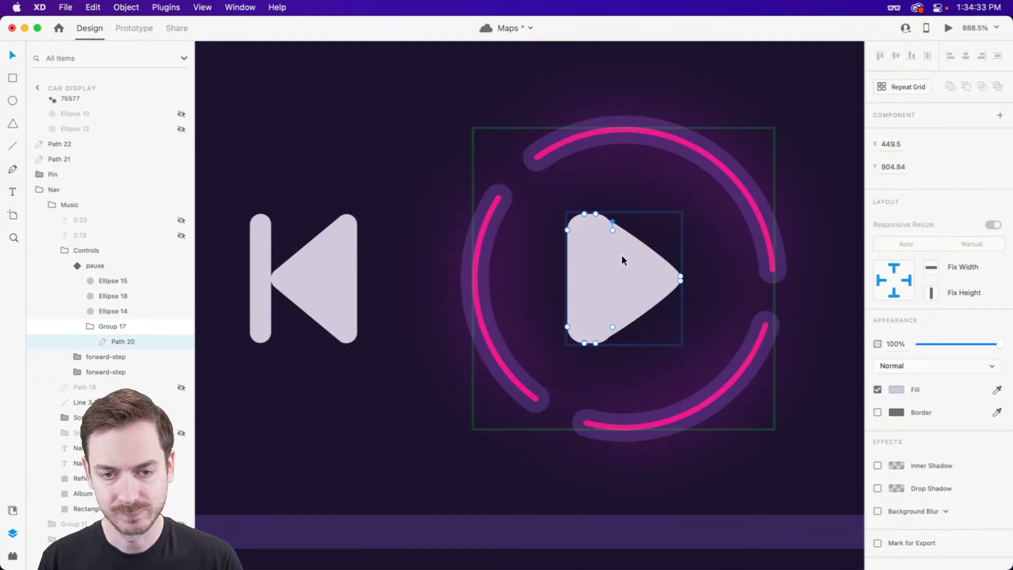
key("Escape")
left_click_drag(620, 264, 631, 264)
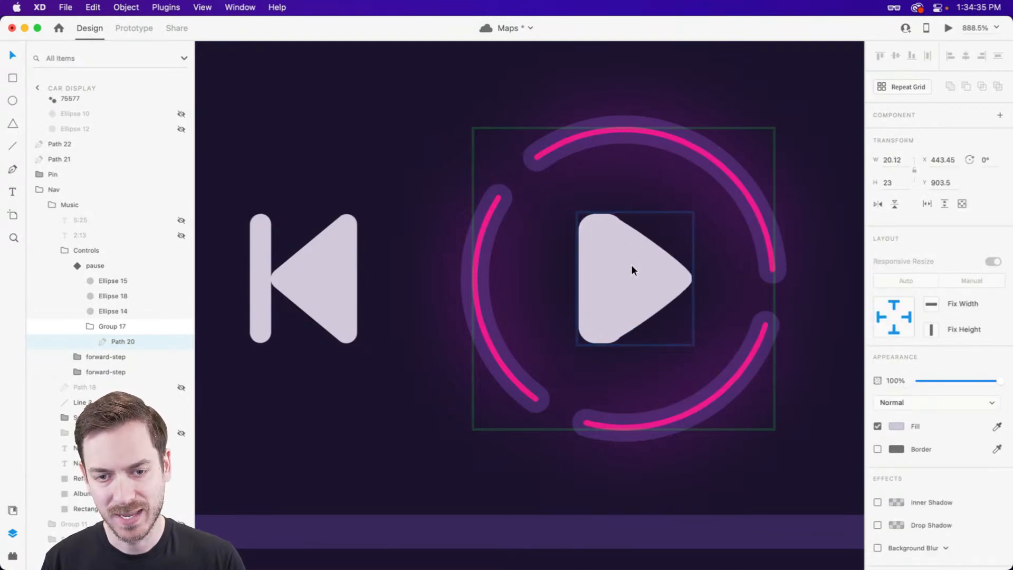
- Preview the Car Display prototype to check the play icon in the music player, and close the preview
key("super+Return")
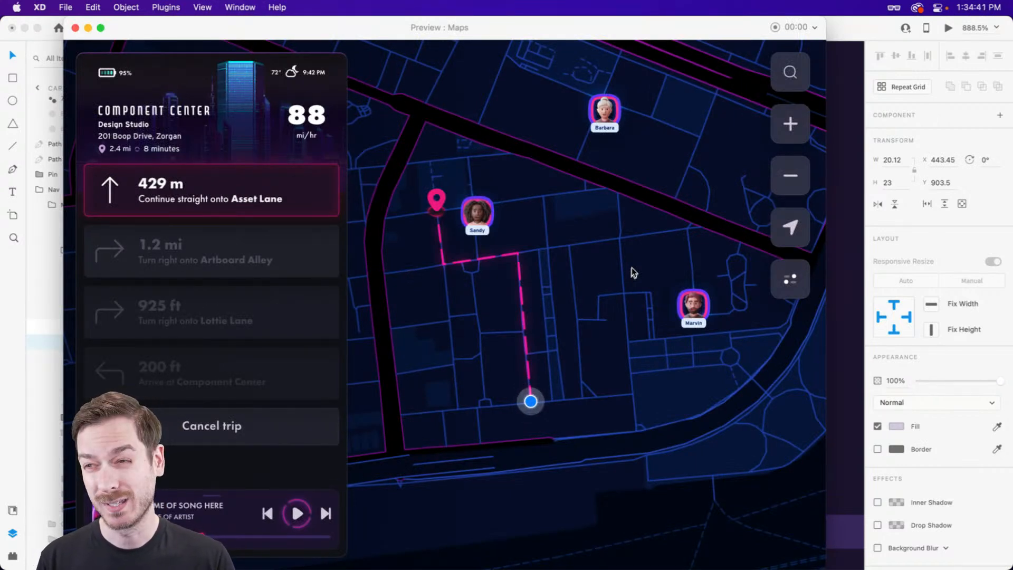
key("super+w")
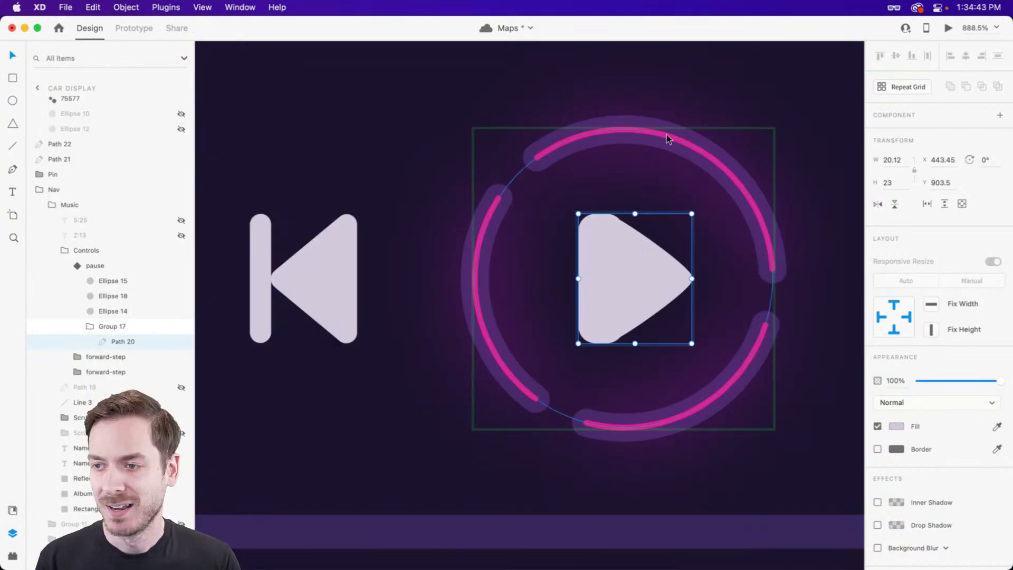
scroll(667, 138, "down", 10)
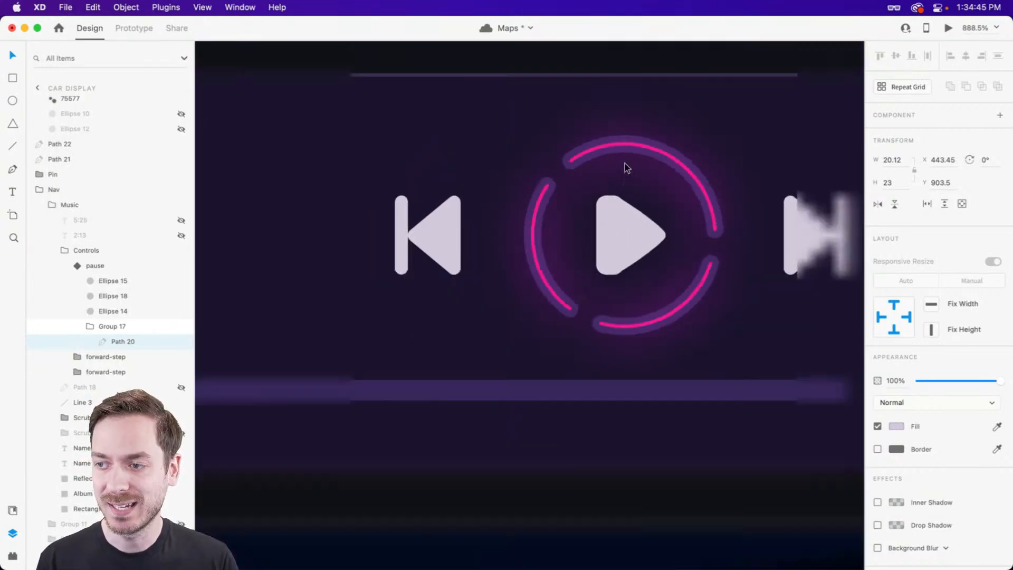
scroll(570, 305, "down", 8)
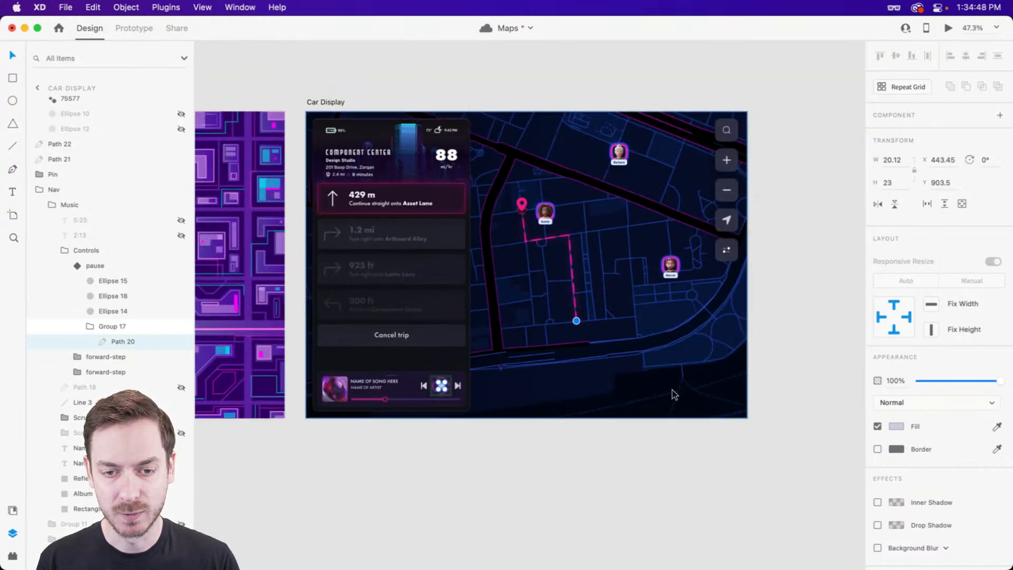
- Try moving the Car Display's Overlay map layer and setting its blend mode to Normal, undoing each change
left_click(680, 398)
left_click_drag(679, 398, 727, 360)
key("super+z")
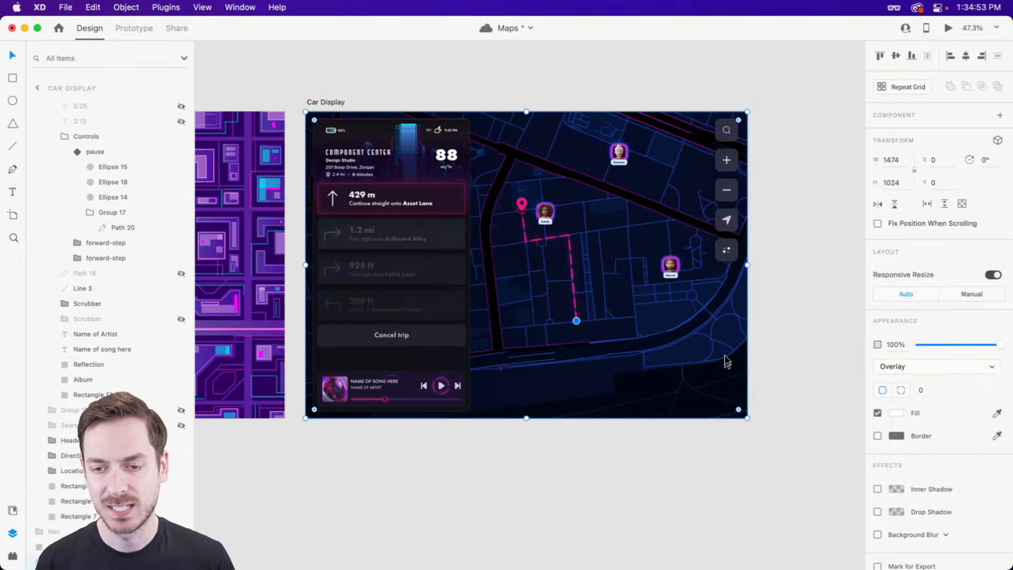
left_click(927, 366)
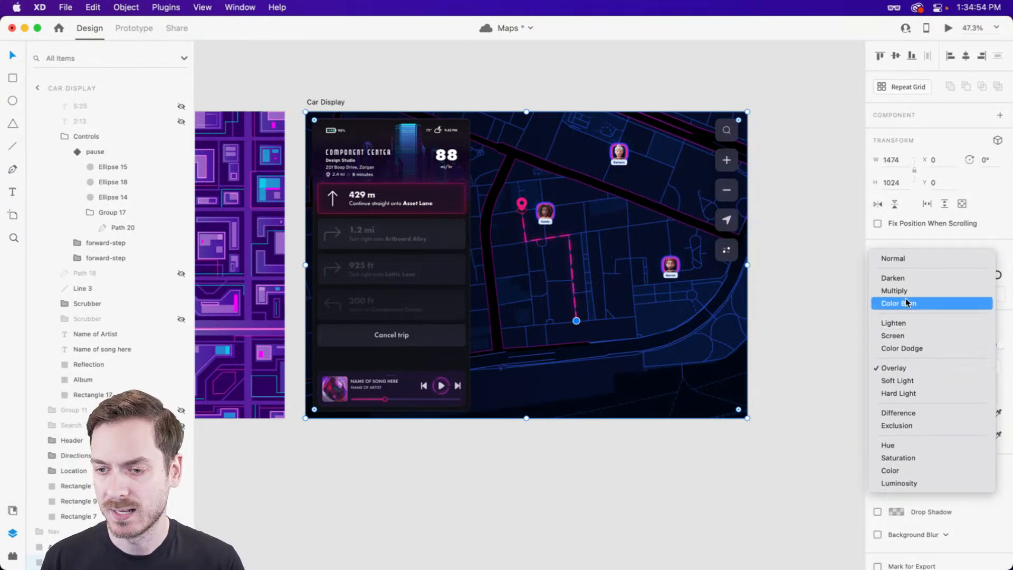
left_click(903, 261)
key("super+z")
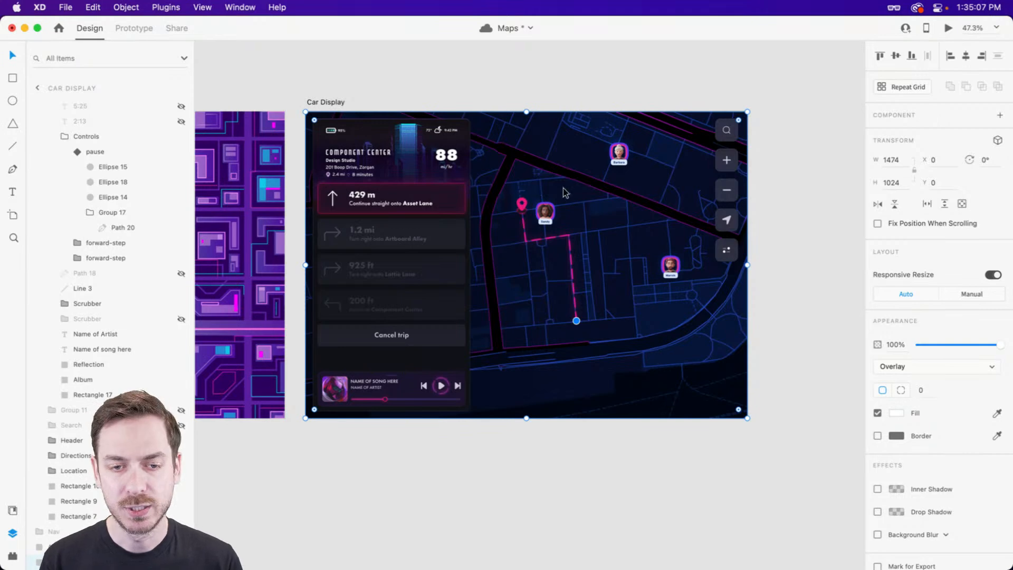
- Switch to Finder, quick-look the snazzy-image map files in the Maps folder, and return to Adobe XD
left_click_drag(503, 232, 471, 217)
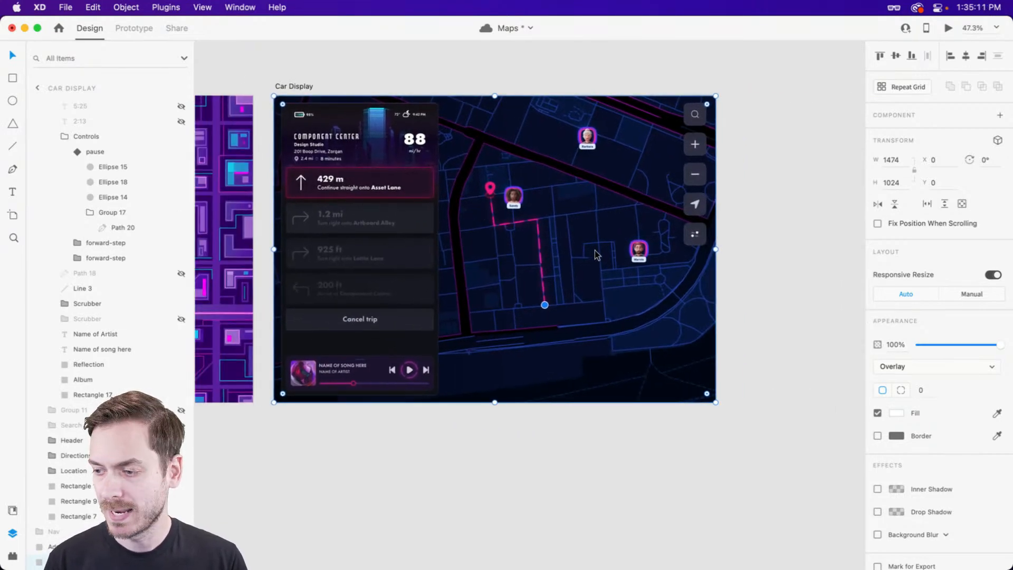
key("super+Tab")
left_click(364, 108)
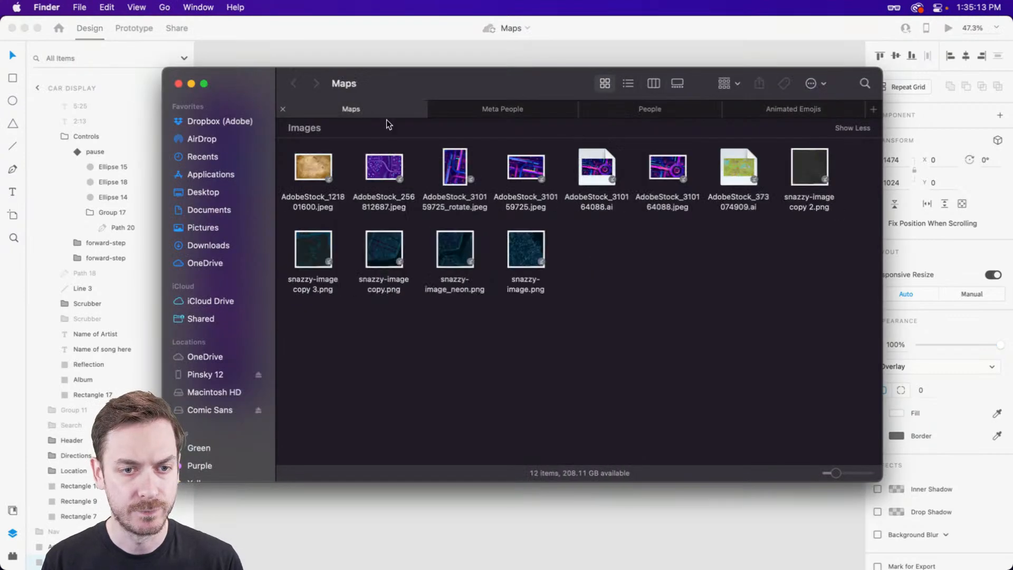
left_click(511, 241)
key("space")
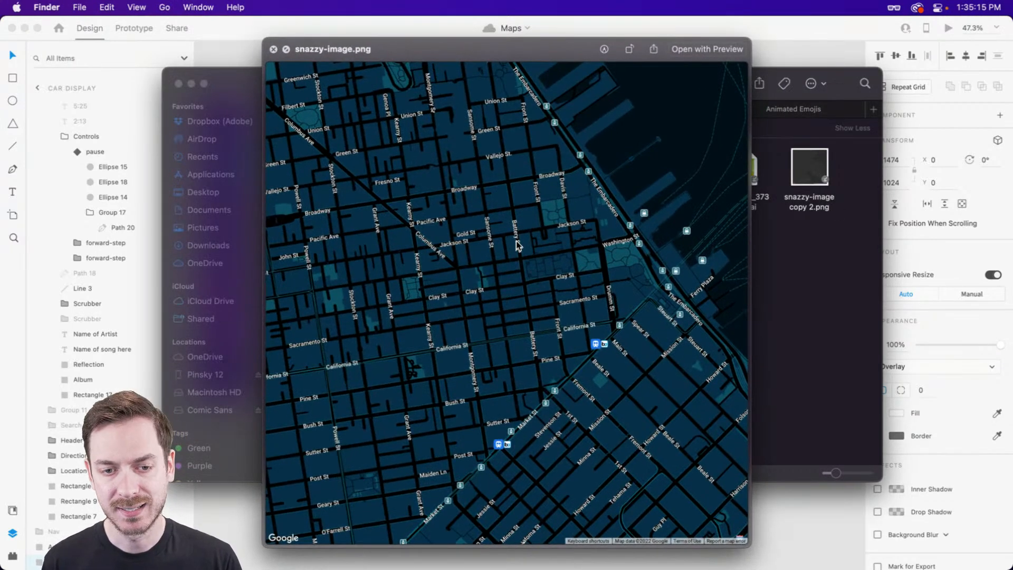
key("Right")
key("Right")
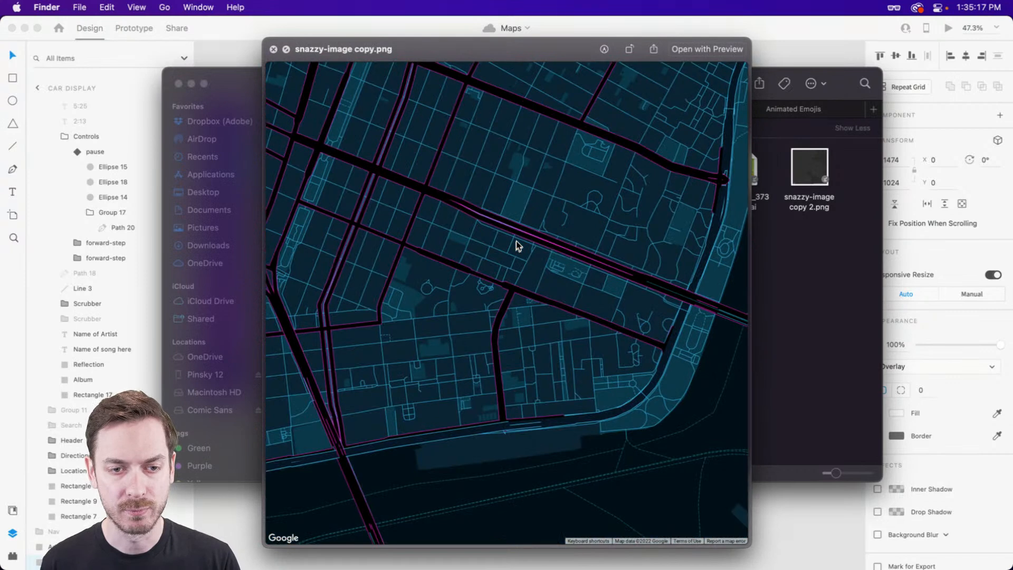
key("Left")
key("space")
key("super+Tab")
- Examine the map background images on the iPad and iPhone artboards, and return to the Car Display's music player
left_click(468, 252)
left_click_drag(566, 252, 969, 261)
left_click_drag(532, 251, 688, 215)
left_click(683, 197)
left_click_drag(219, 225, 649, 223)
left_click_drag(259, 236, 759, 185)
left_click_drag(560, 190, 875, 189)
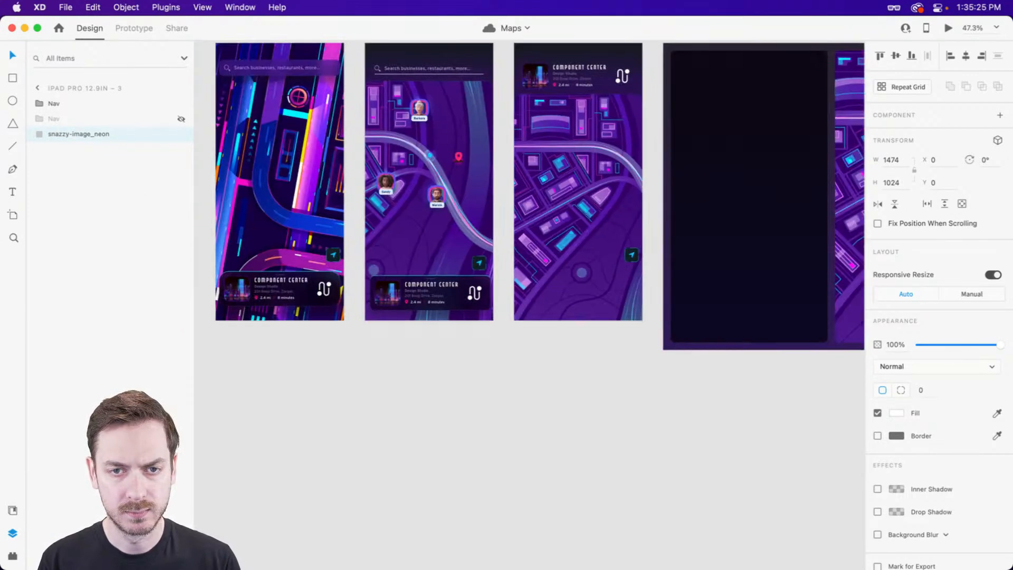
left_click_drag(444, 163, 603, 177)
left_click(447, 169)
left_click_drag(823, 152, 142, 158)
left_click_drag(839, 177, 388, 159)
left_click_drag(841, 159, 119, 204)
scroll(488, 372, "up", 15)
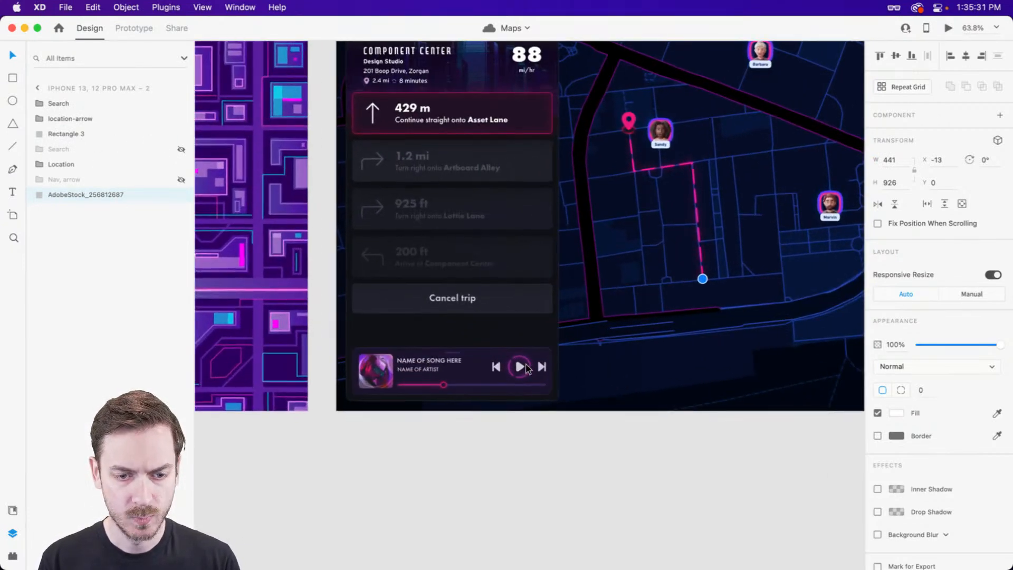
- Reshape the play icon's path by adjusting its anchor points at the upper and lower slanted corners and the tip
scroll(564, 334, "up", 5)
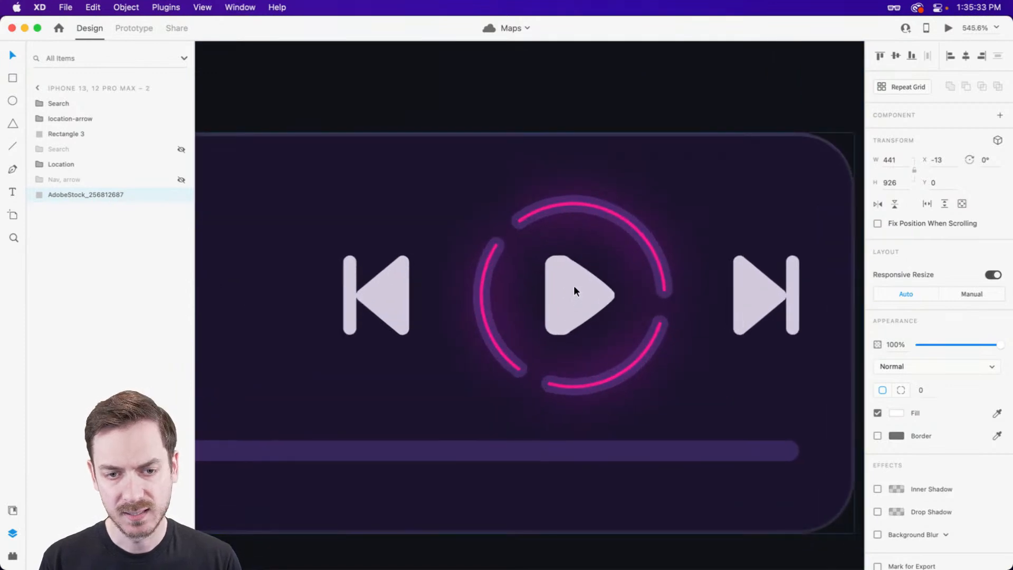
left_click(575, 283)
scroll(575, 282, "up", 4)
double_click(580, 278)
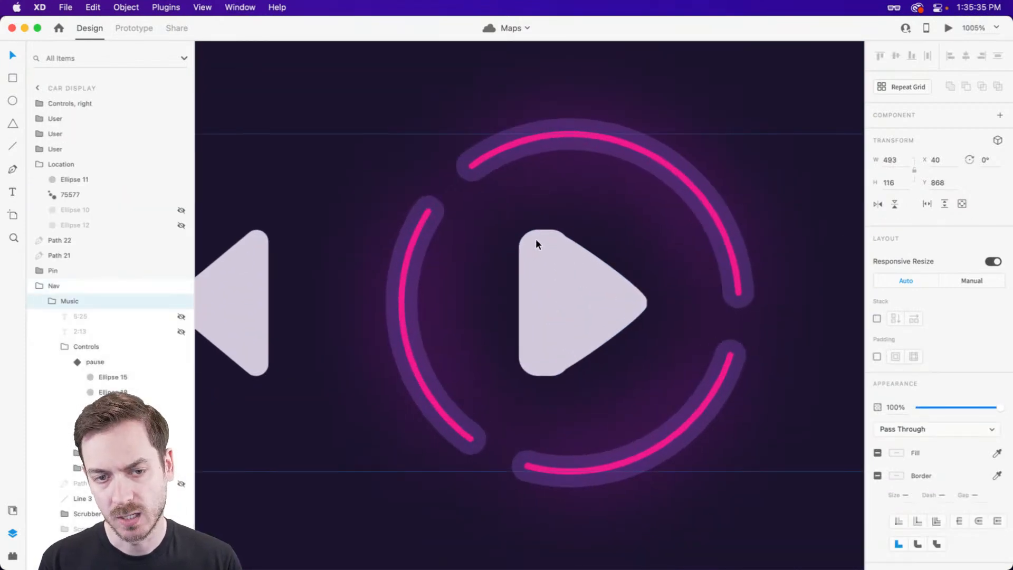
double_click(536, 238)
double_click(558, 241)
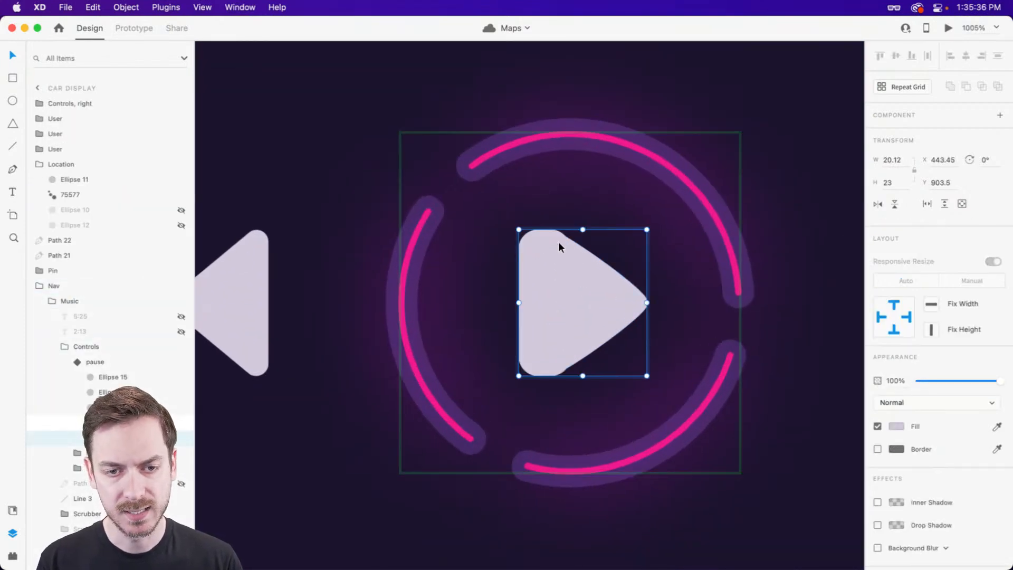
left_click(530, 251)
double_click(530, 252)
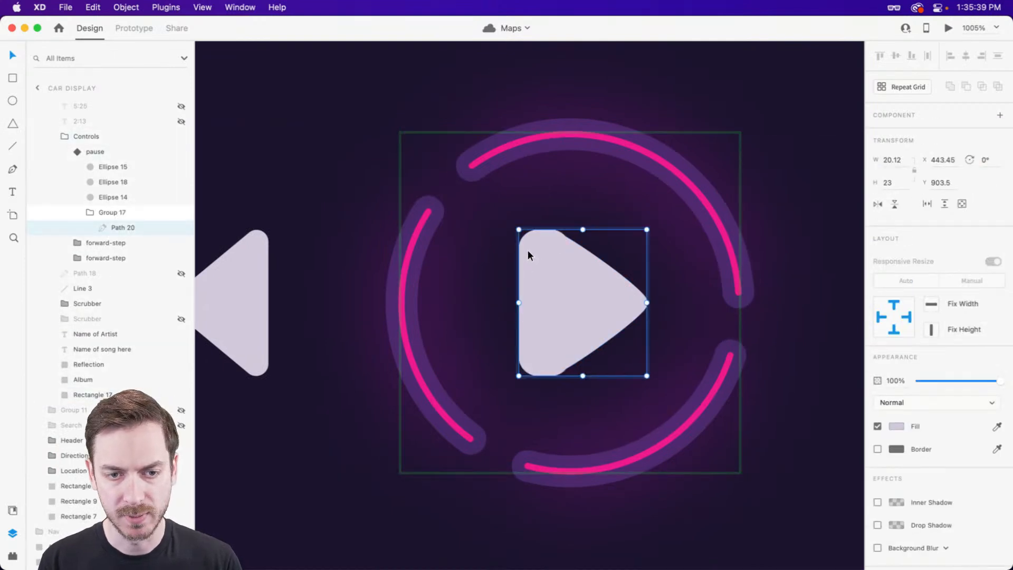
double_click(529, 255)
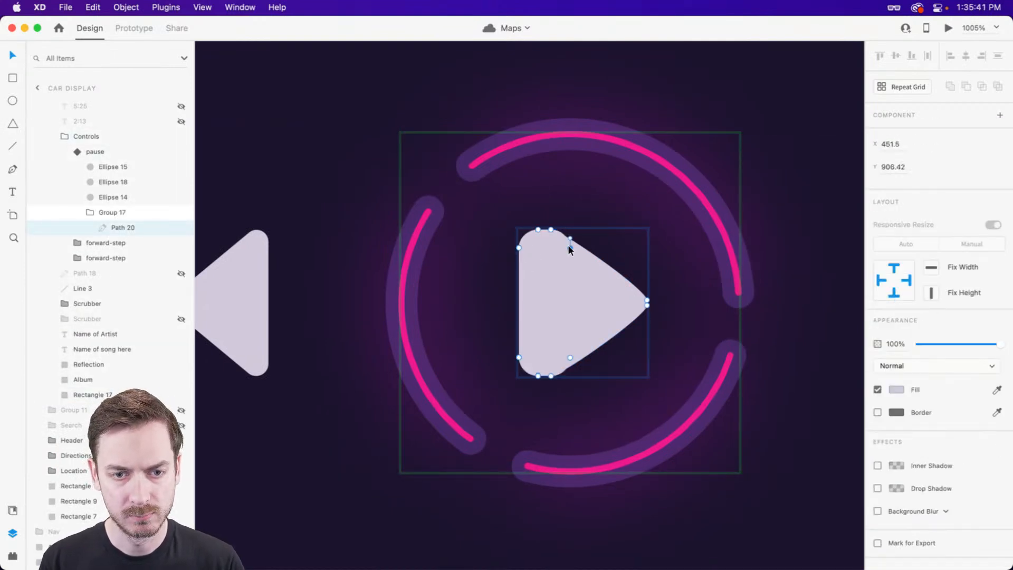
left_click_drag(560, 248, 571, 242)
left_click(569, 358)
left_click_drag(571, 360, 571, 363)
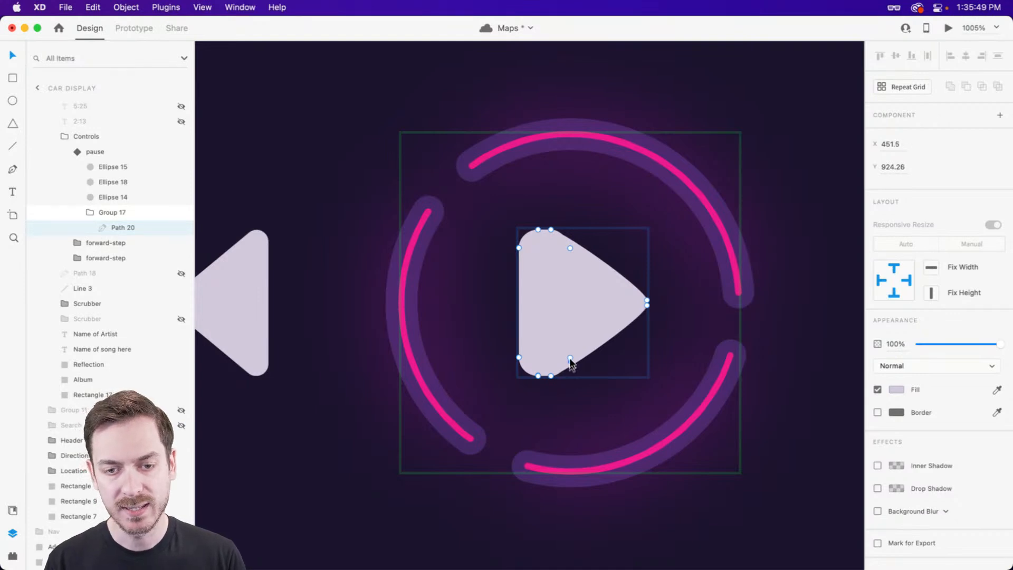
left_click(646, 300)
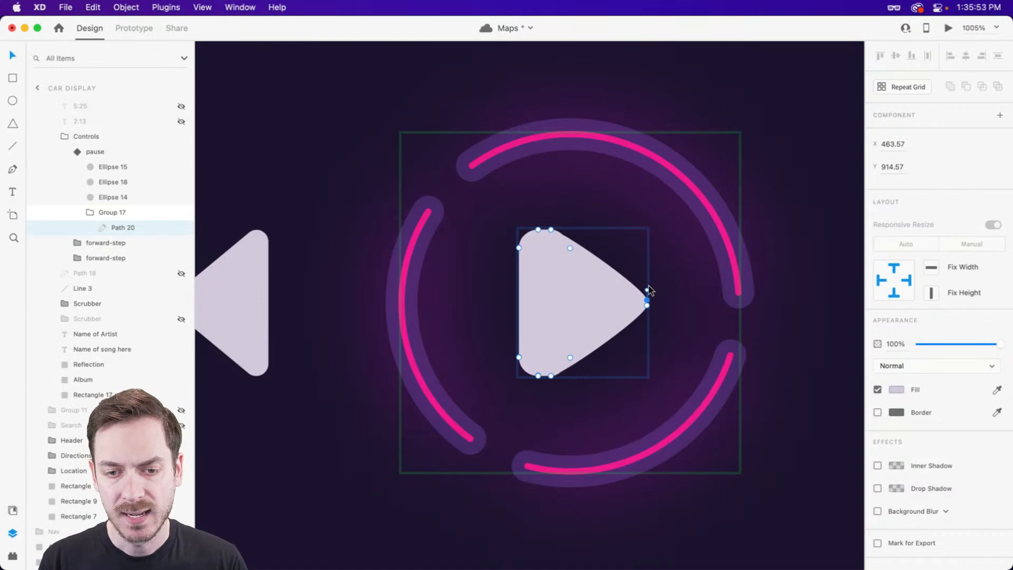
left_click_drag(648, 298, 648, 307)
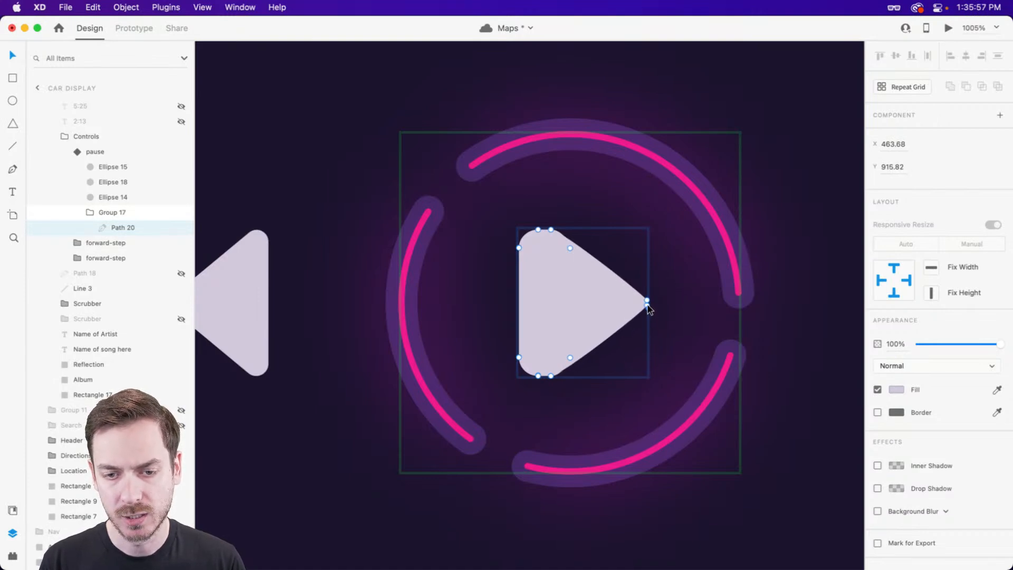
- Rotate the play icon's three surrounding ring ellipses (Ellipse 15, Ellipse 18 and Ellipse 14) together to -135°
left_click(584, 148)
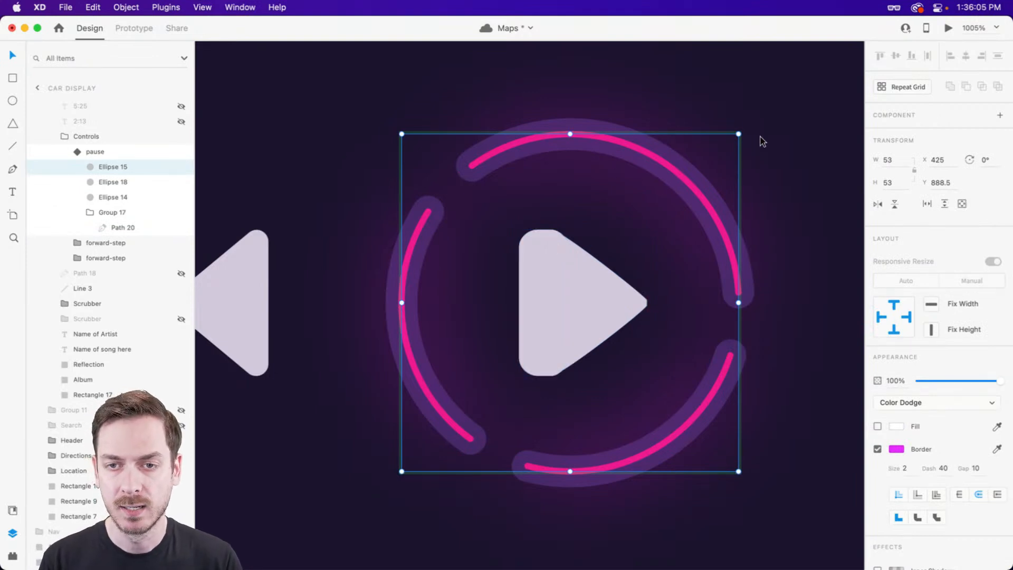
left_click_drag(739, 130, 775, 285)
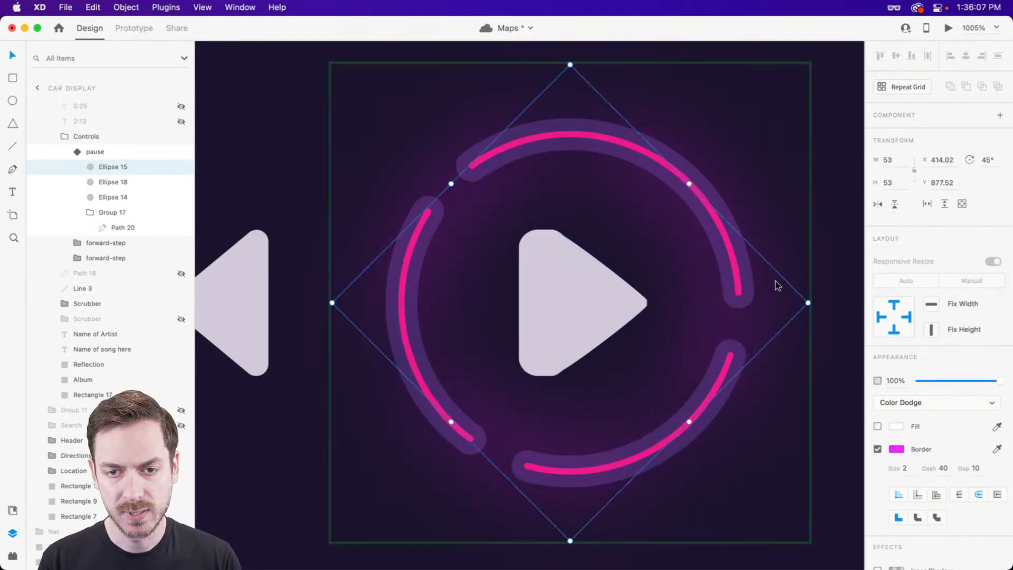
key("cmd+z")
left_click(96, 183, "shift")
left_click_drag(740, 131, 418, 197)
left_click(120, 195, "shift")
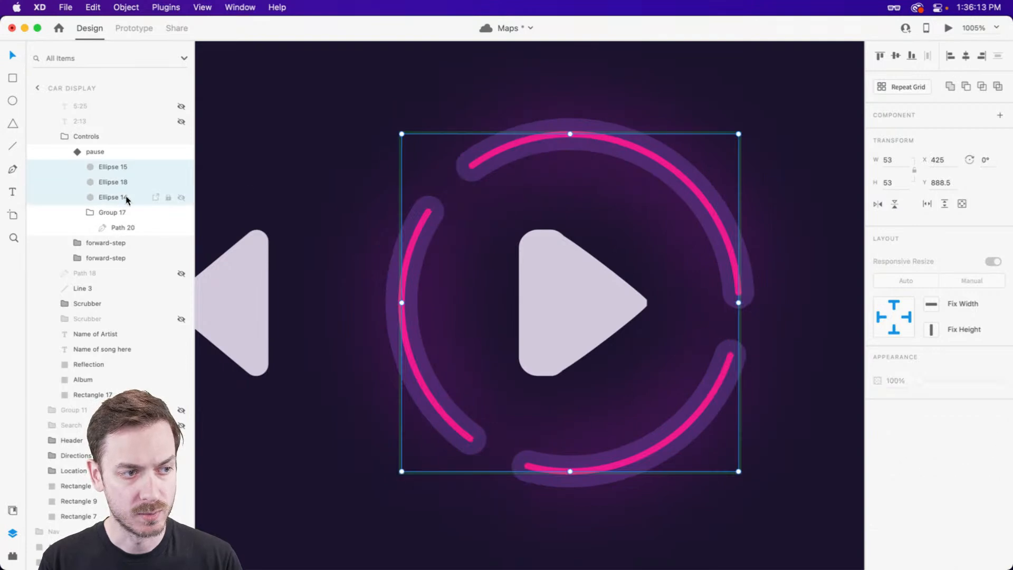
left_click_drag(398, 128, 571, 390)
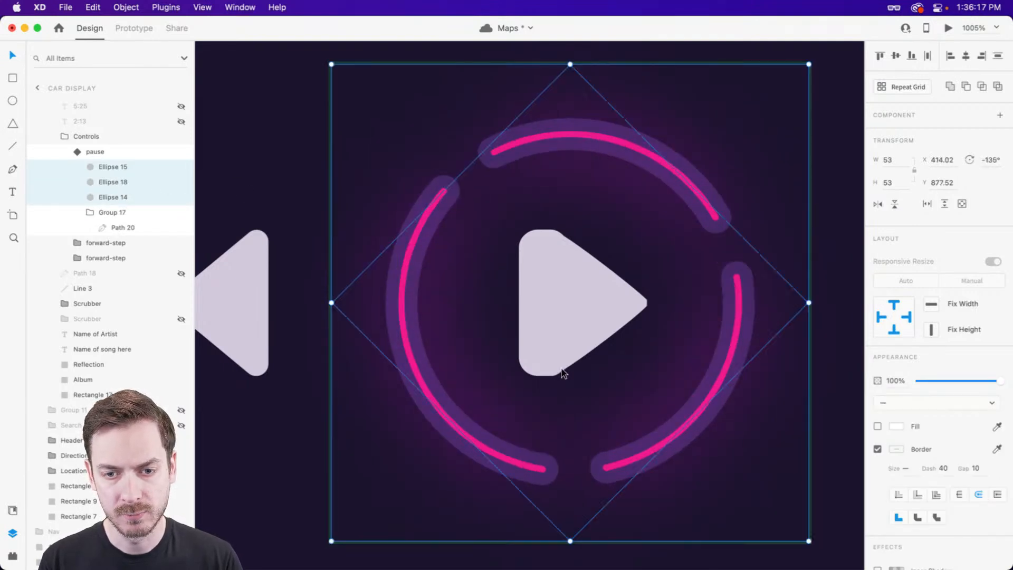
key("Escape")
- Compare the pause component's Toggle State with its Default State, leaving the component on Default State
left_click(920, 136)
left_click(926, 149)
left_click(924, 134)
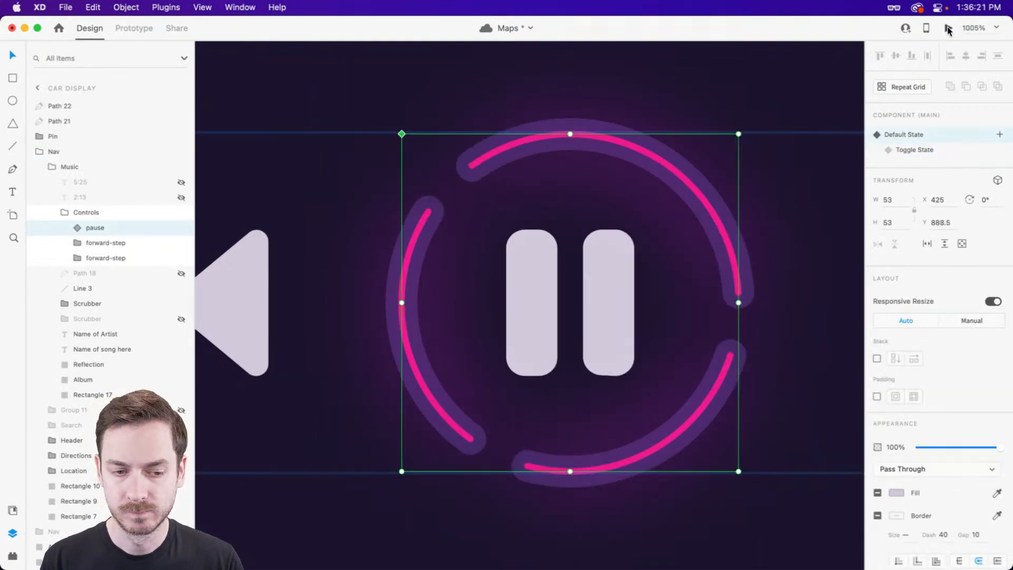
- Preview the Car Display prototype, toggle the music button repeatedly between pause and play, and close the preview
left_click(948, 29)
mouse_move(289, 536)
left_click(300, 516)
left_click(305, 514)
left_click(306, 513)
left_click(306, 514)
left_click(306, 514)
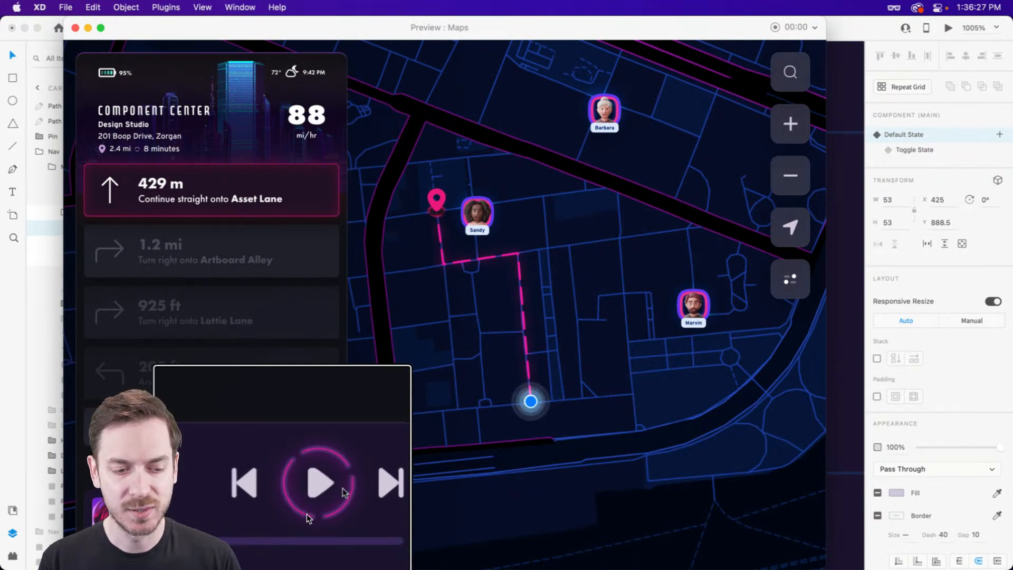
left_click(306, 514)
left_click(305, 514)
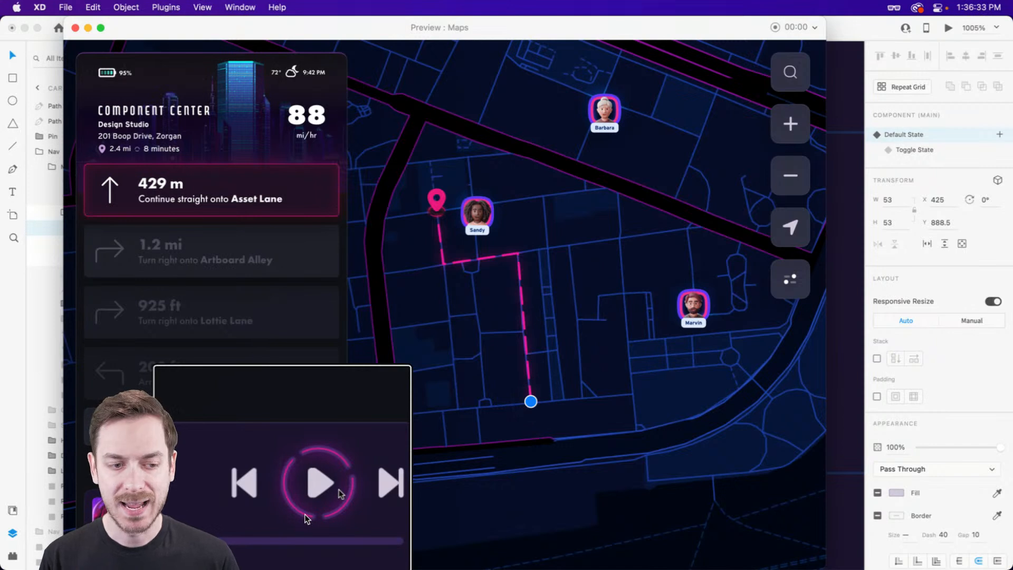
left_click(305, 513)
left_click(305, 514)
left_click(305, 515)
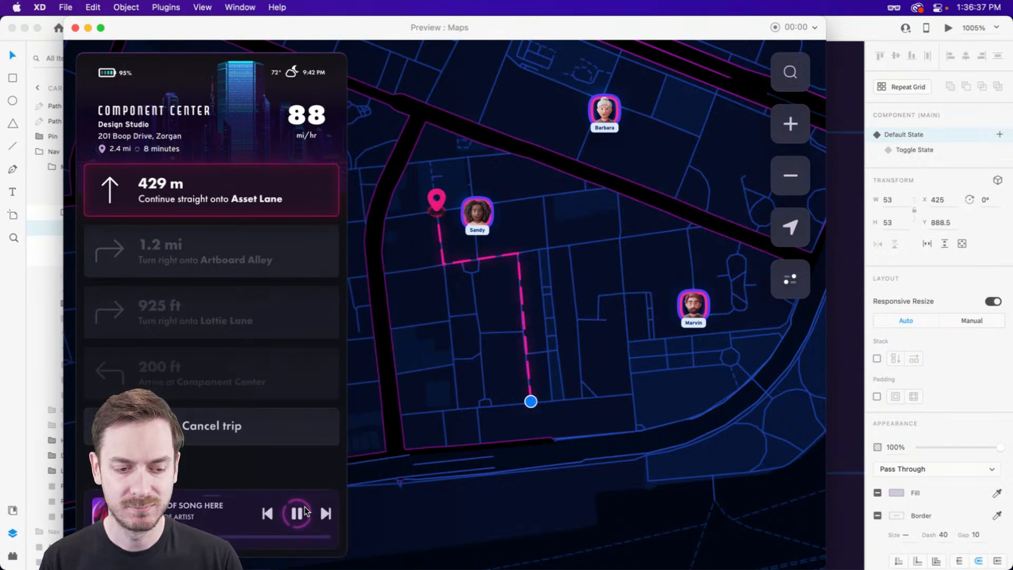
key("super+w")
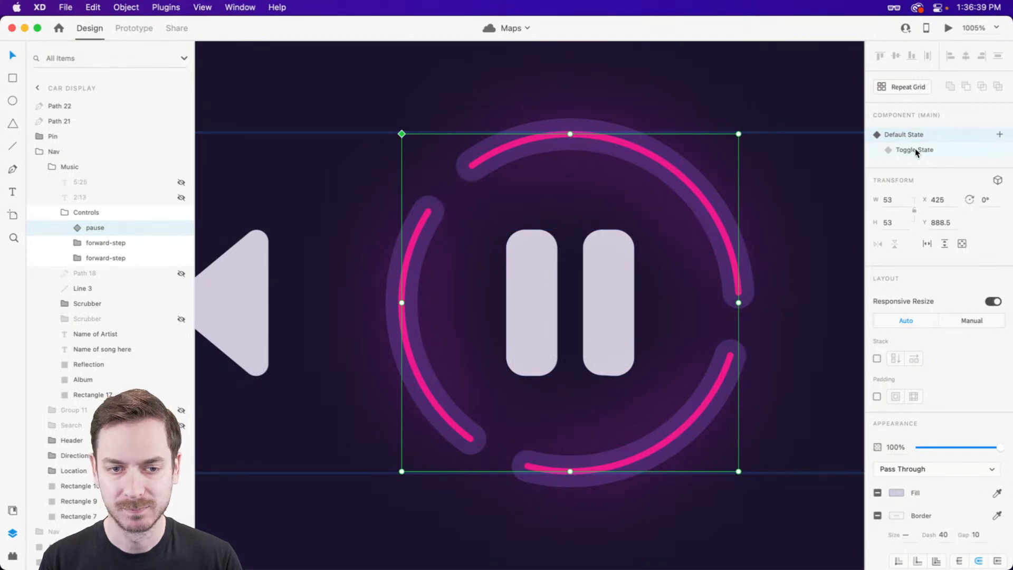
- In the pause component's Toggle State, refine the play icon's upper and lower corners by adjusting its path points
left_click(935, 150)
double_click(534, 251)
double_click(535, 251)
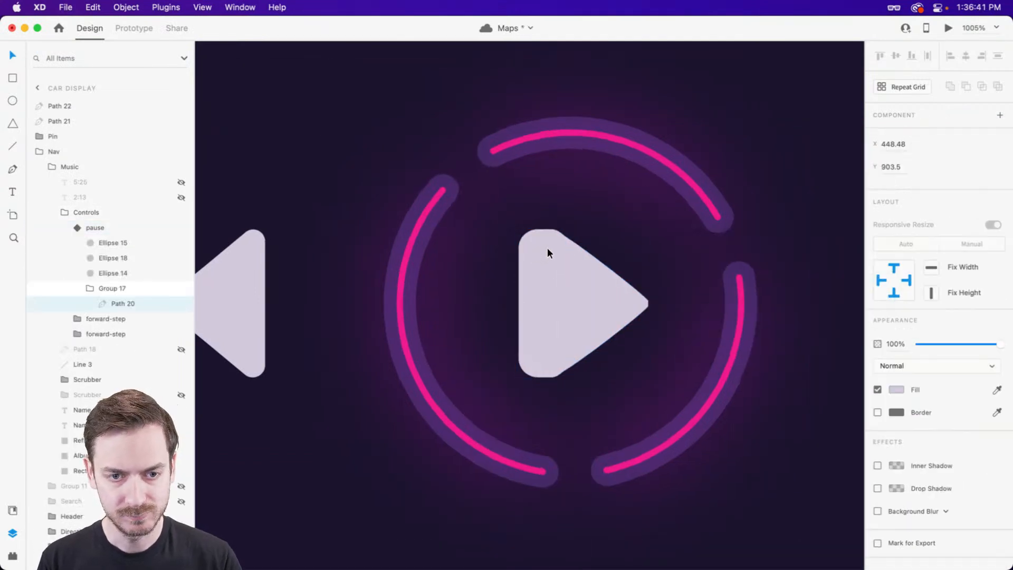
scroll(546, 248, "up", 5)
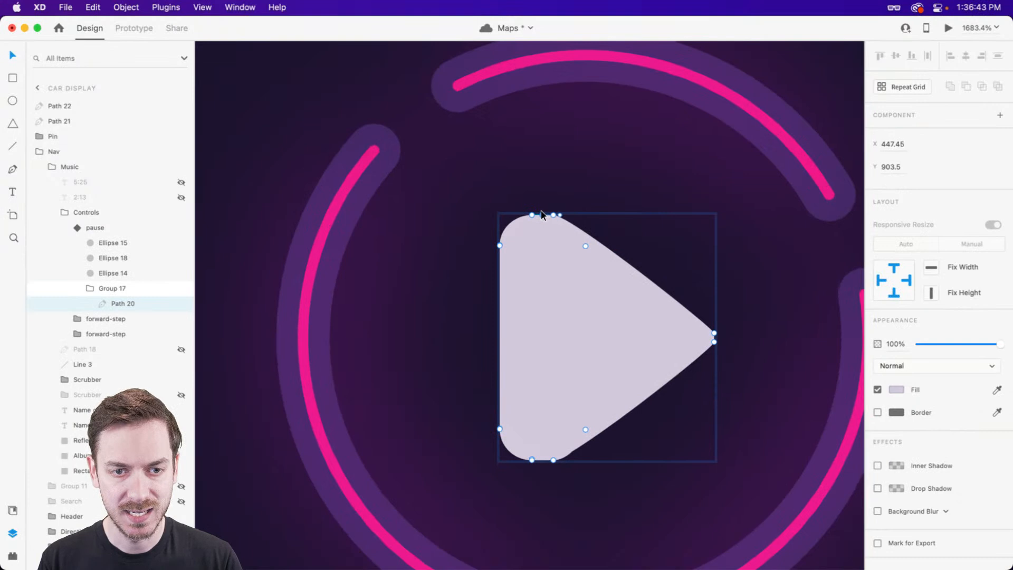
left_click_drag(553, 214, 538, 217)
left_click_drag(553, 460, 539, 460)
left_click(662, 128)
left_click(565, 271)
left_click(536, 256, "super")
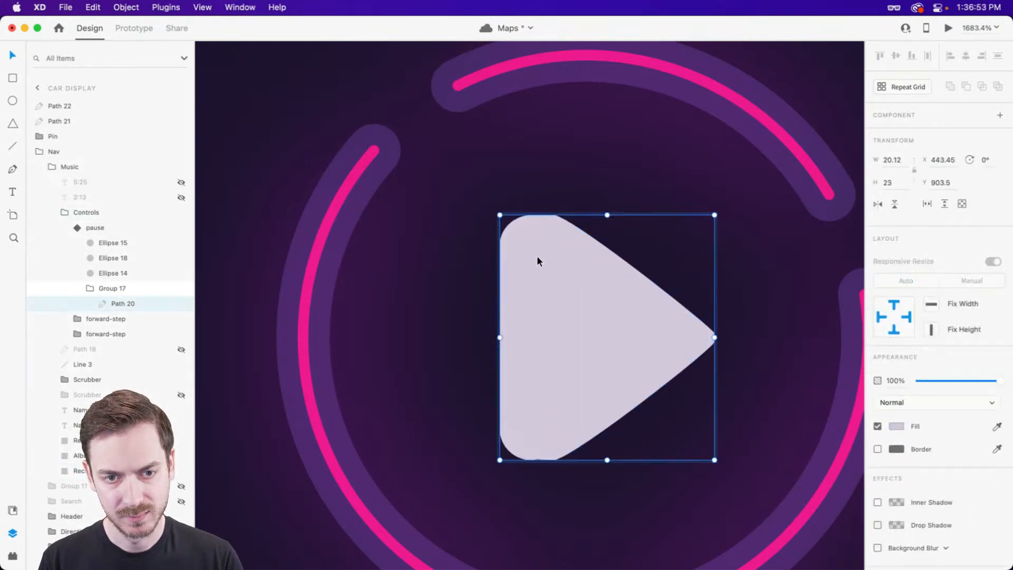
double_click(536, 256)
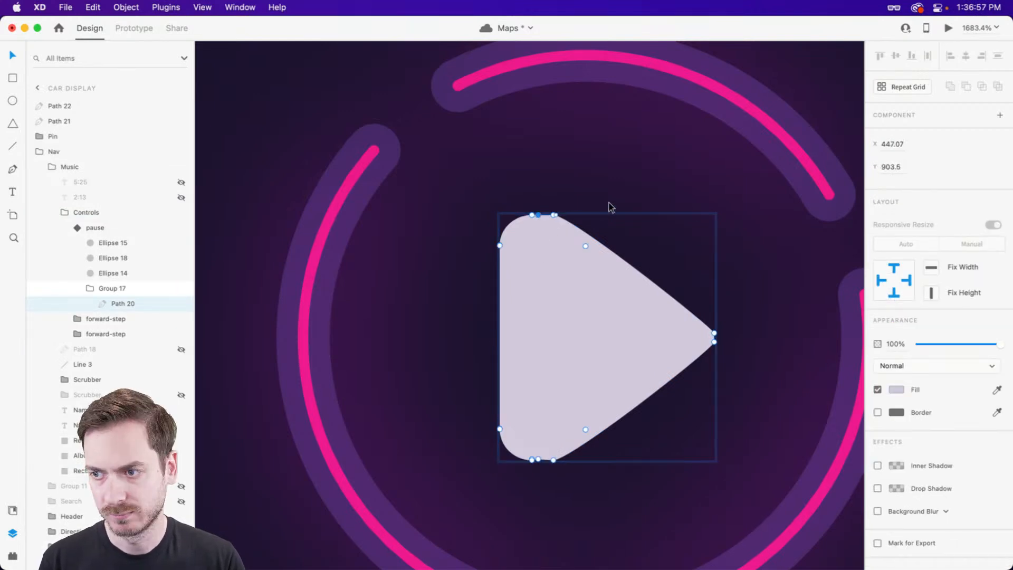
key("Escape")
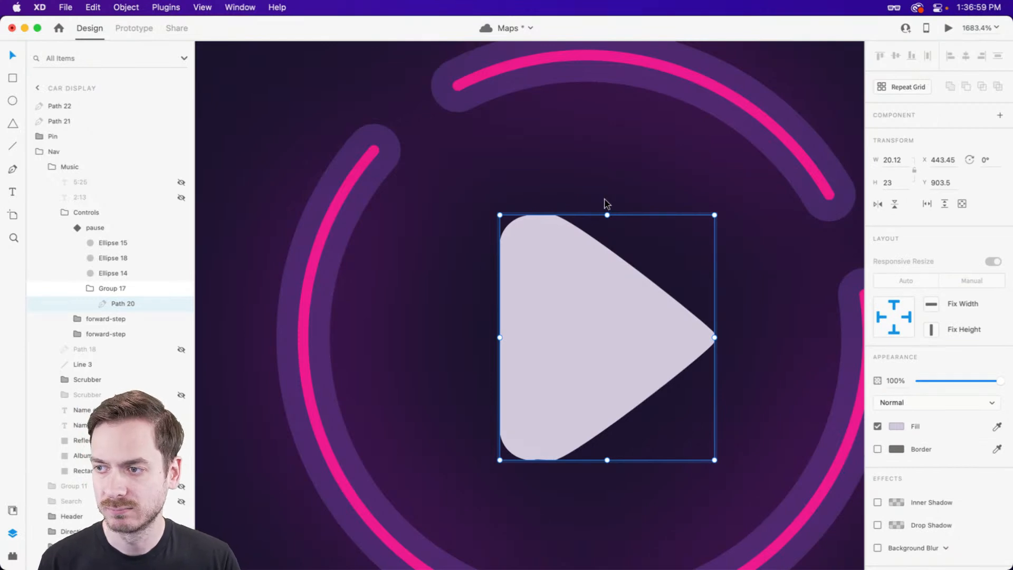
- Preview the prototype again to test the refined pause-to-play transition of the music button, and close the preview
key("super+Return")
left_click(297, 513)
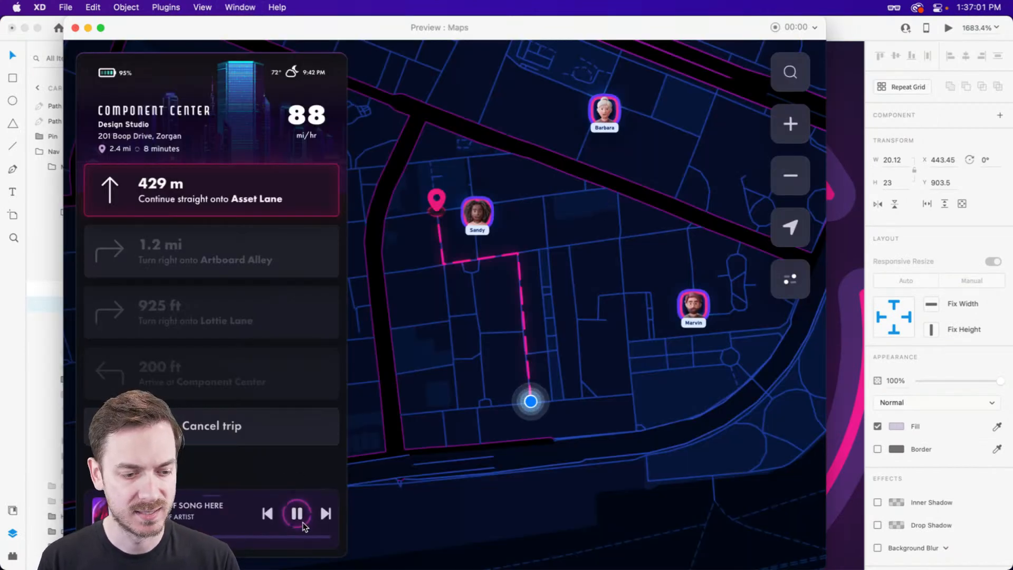
left_click(302, 515)
left_click(302, 516)
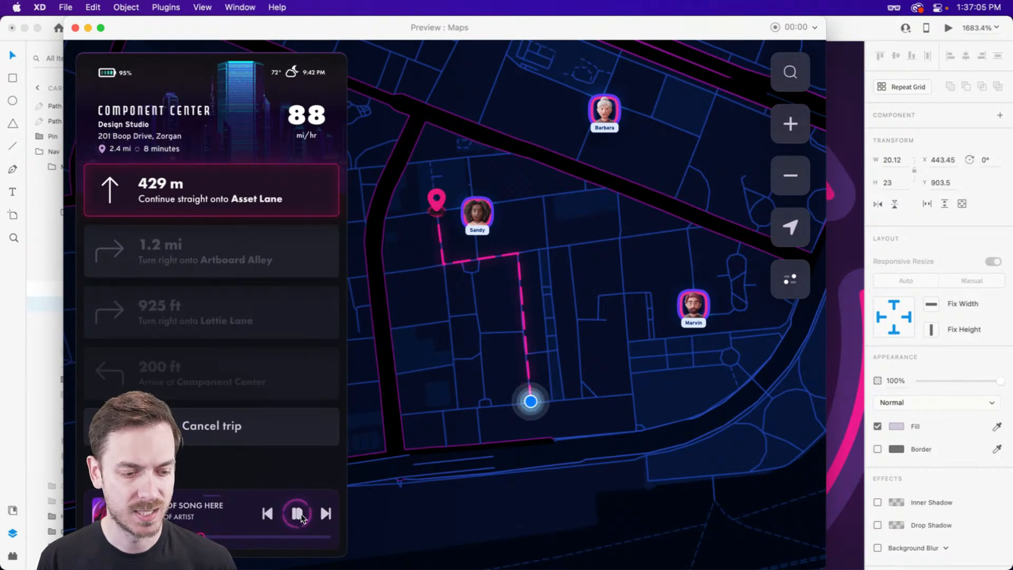
left_click(302, 515)
left_click(301, 513)
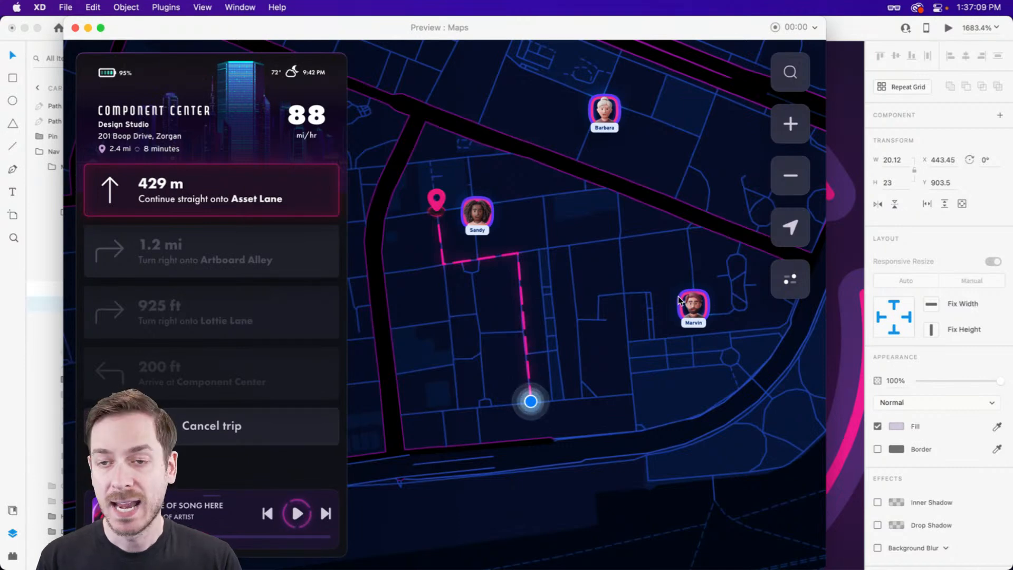
key("super+w")
- Turn the Search button in the Car Display's "Controls, right" group into a component
scroll(590, 166, "down", 3)
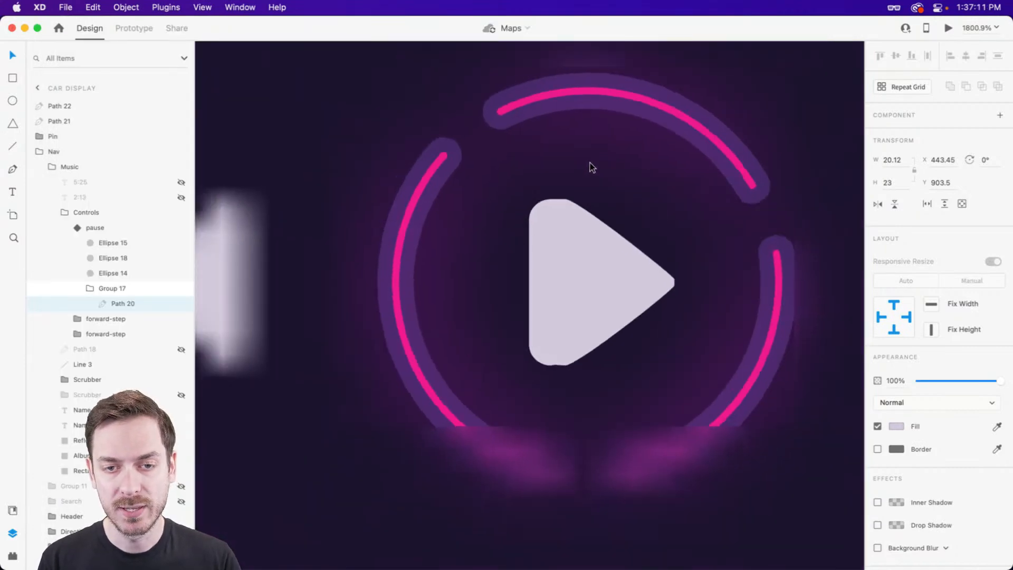
scroll(590, 163, "down", 10)
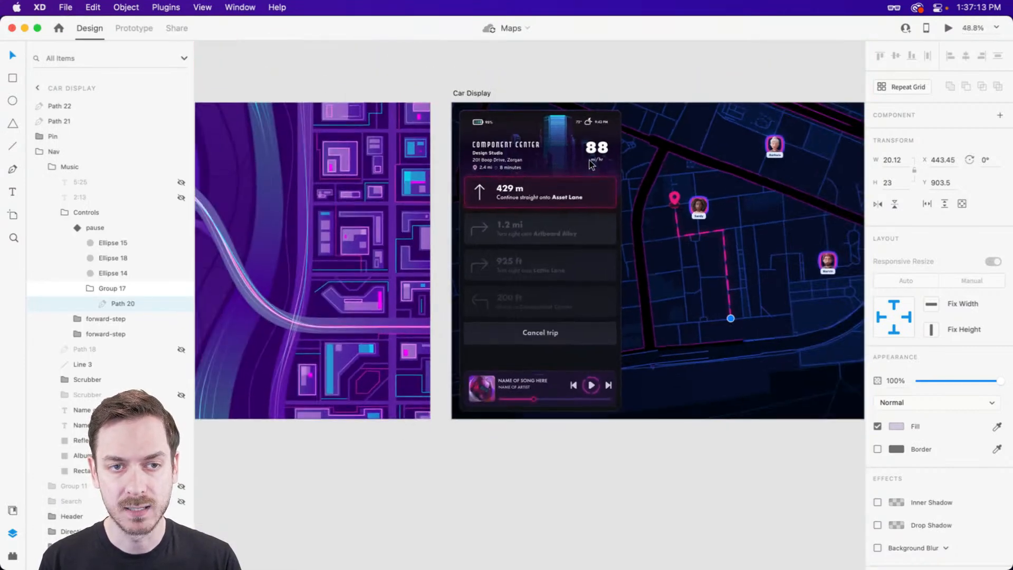
scroll(590, 161, "right", 3)
left_click(635, 78)
scroll(726, 110, "up", 4)
scroll(726, 112, "up", 3)
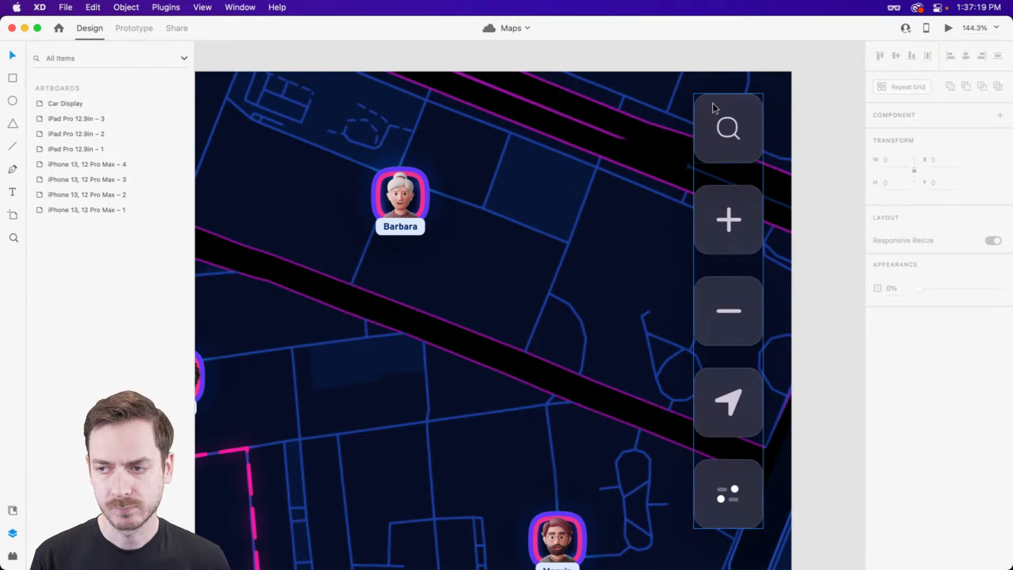
left_click(721, 136)
double_click(722, 135)
key("Escape")
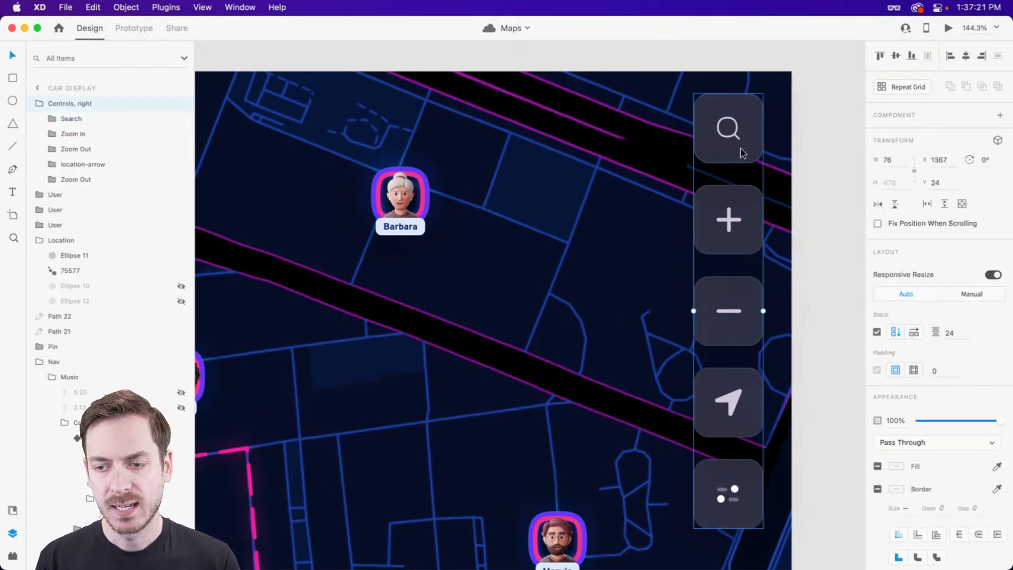
double_click(726, 125)
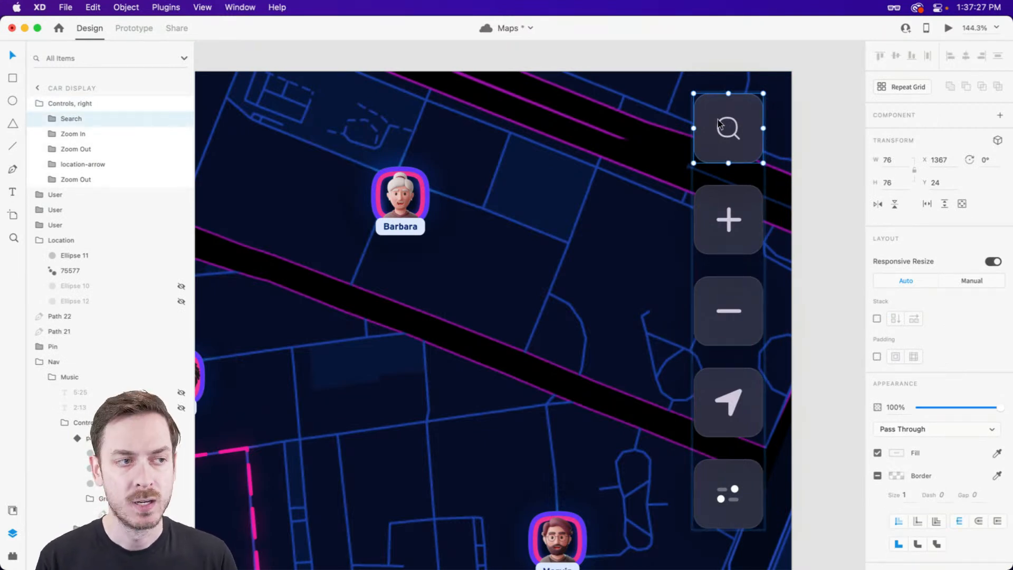
scroll(741, 123, "up", 5)
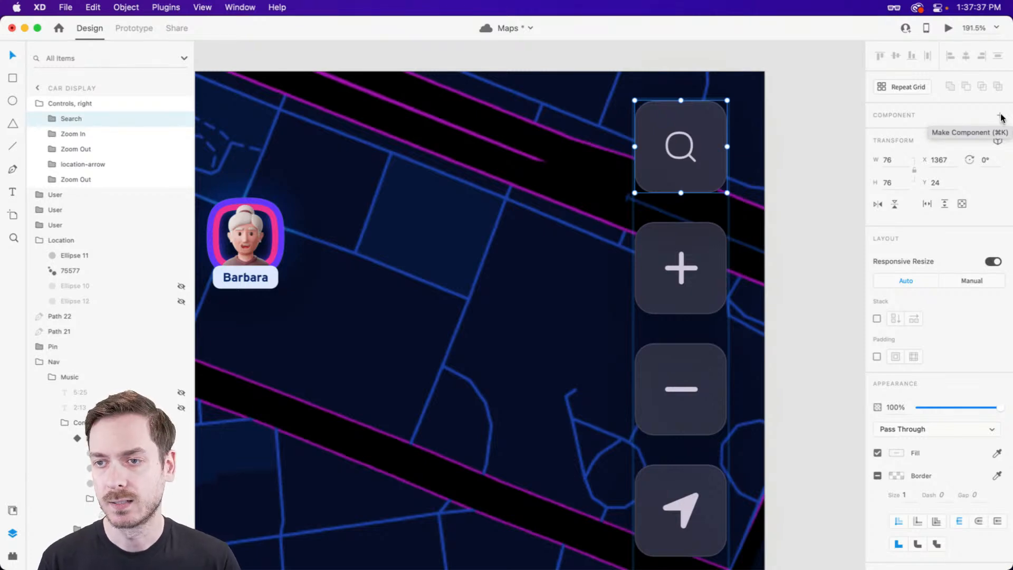
left_click(999, 115)
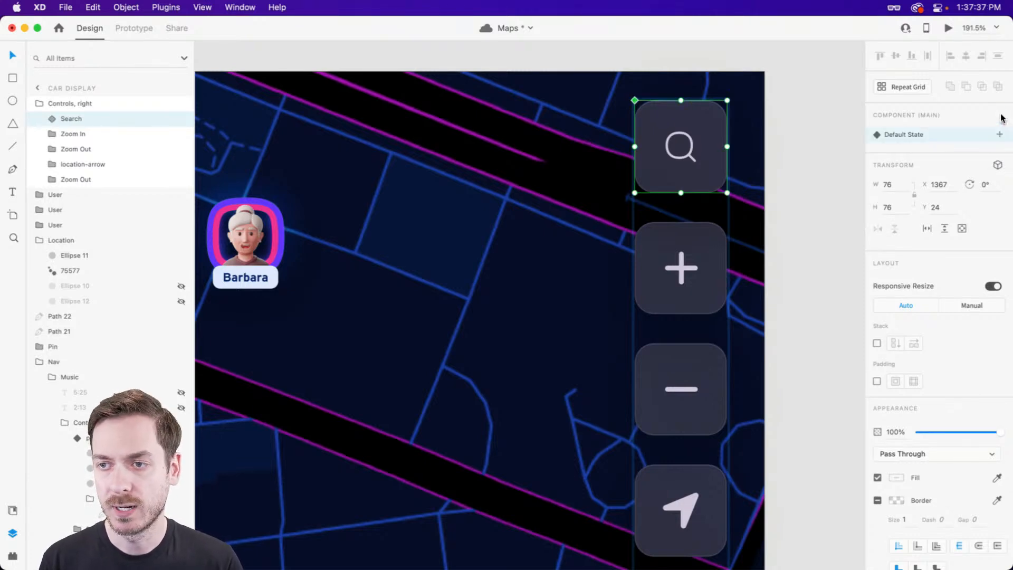
- Stretch the Search component's container across the map into a wide search bar and move the magnifier icon to its left end
double_click(639, 149)
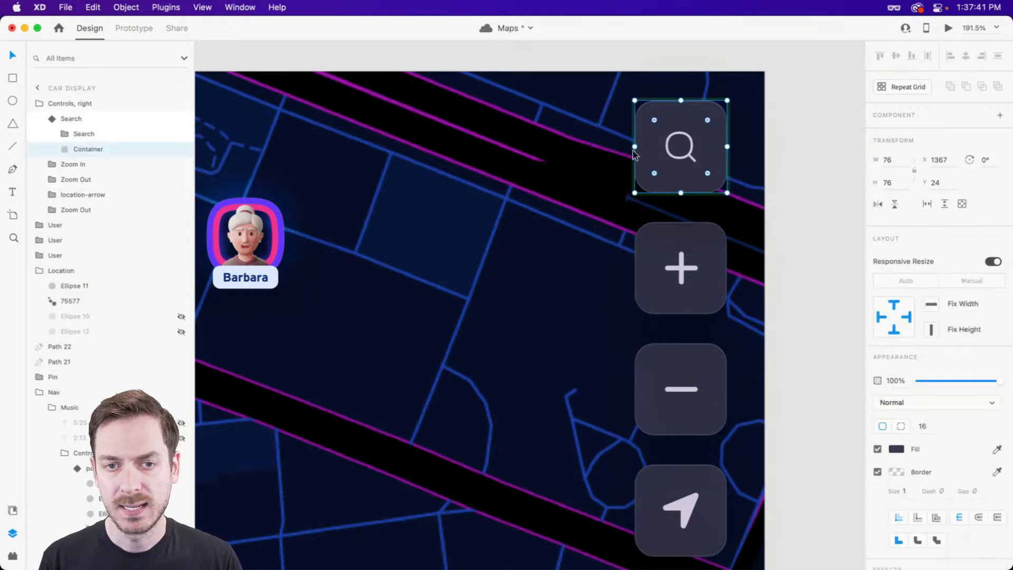
scroll(633, 150, "down", 5)
scroll(634, 150, "left", 3)
left_click_drag(758, 125, 334, 139)
scroll(502, 140, "left", 3)
scroll(664, 108, "right", 3)
left_click_drag(758, 130, 310, 126)
- Add the placeholder text "Search destinations, friends, more..." to the wide search bar inside the Search component
key("t")
left_click(337, 128)
type("Search destinations")
key("Escape")
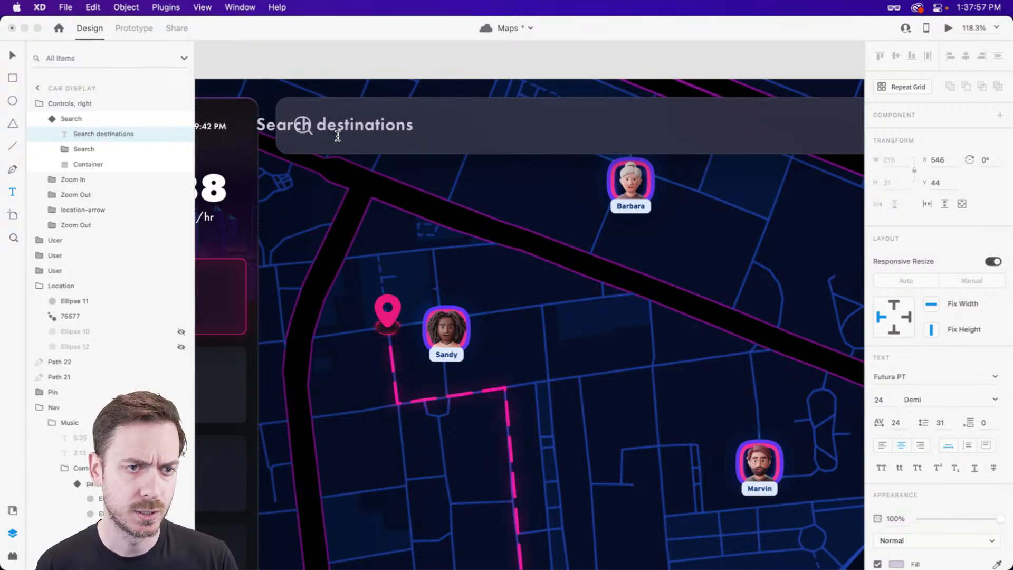
type(",")
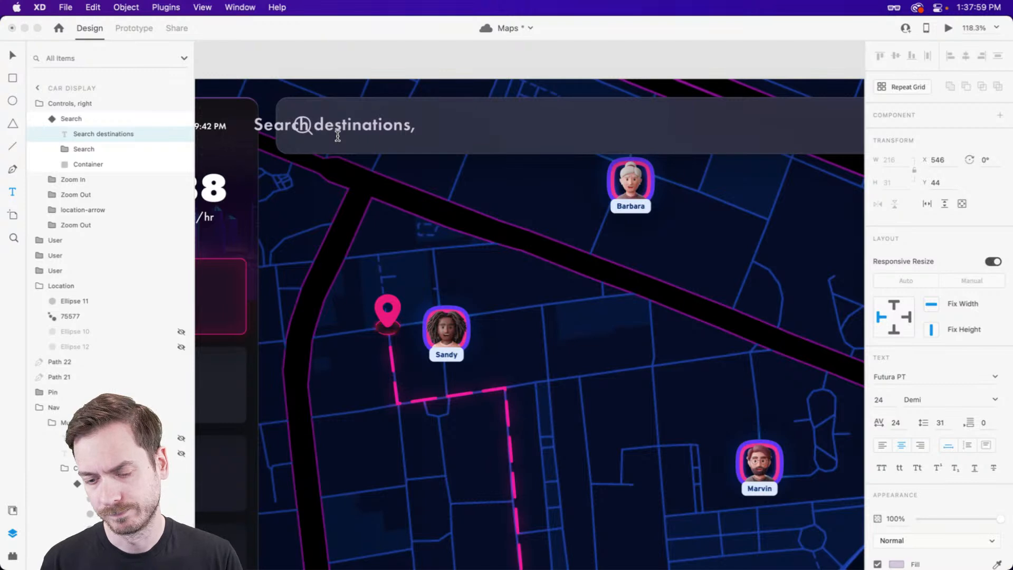
type(" friends, and")
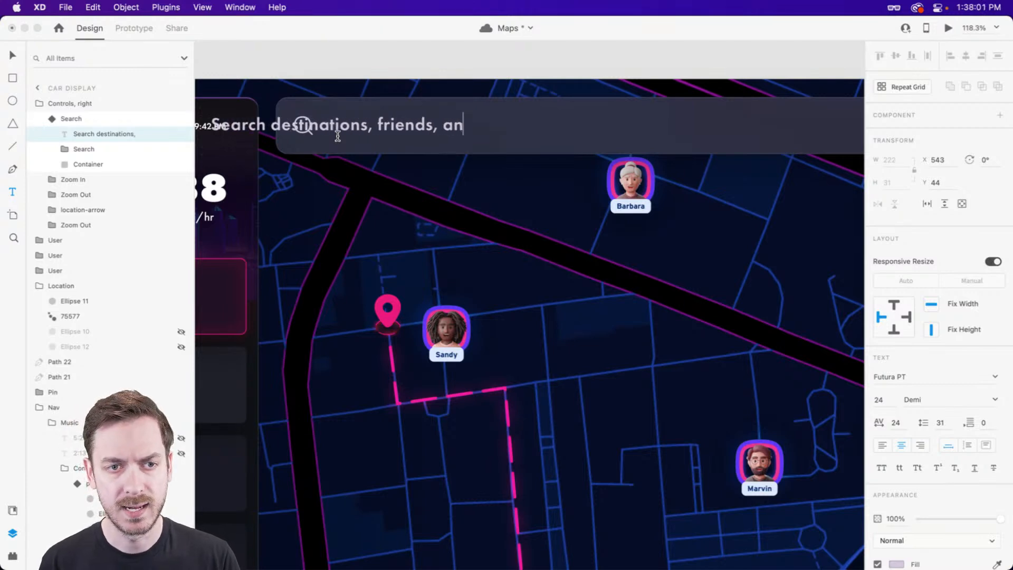
key("BackSpace")
key("BackSpace")
key("BackSpace")
type("more...")
key("Escape")
- Left-align the placeholder text and move it to the right of the magnifier icon, at about X 643
left_click(881, 445)
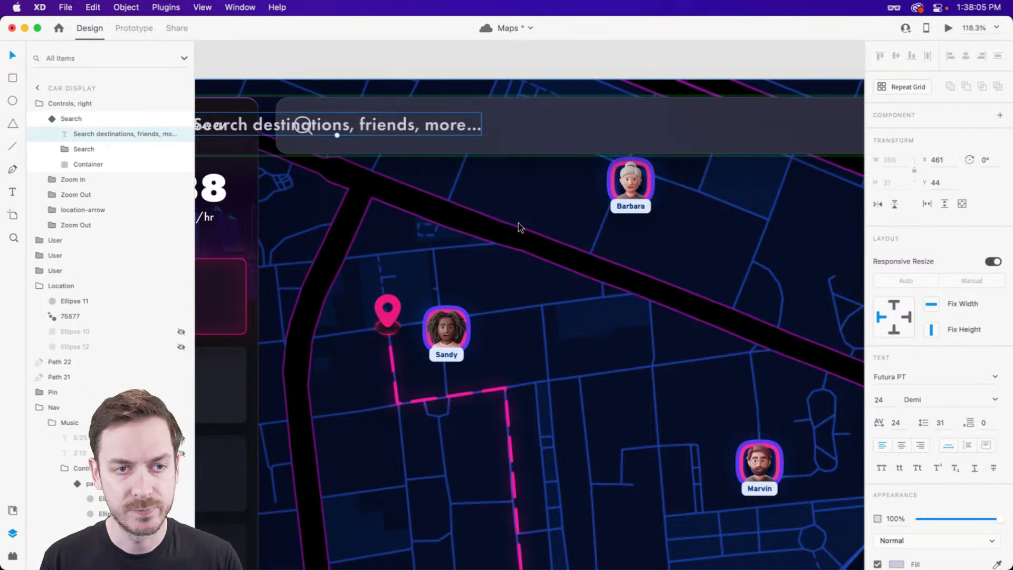
left_click_drag(431, 122, 570, 118)
key("Left")
key("Left")
key("Left")
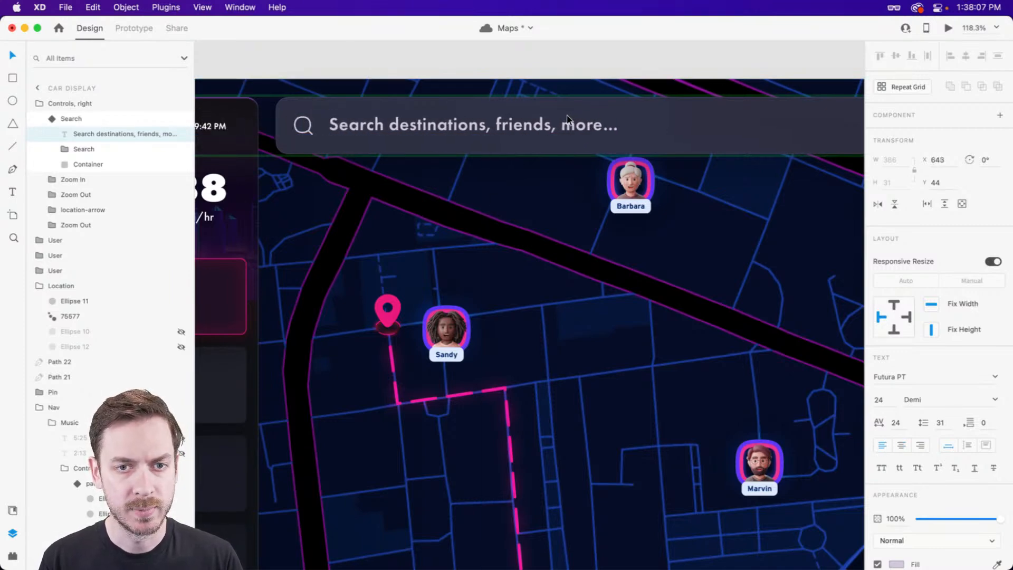
- Preview the prototype to check the wide search bar with its placeholder text, and close the preview
key("super+Return")
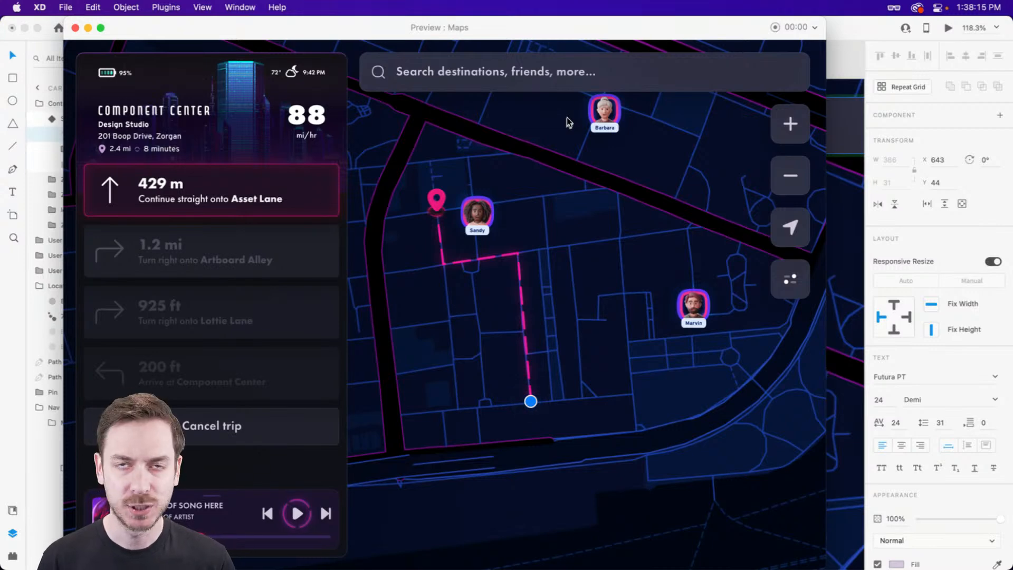
key("super+w")
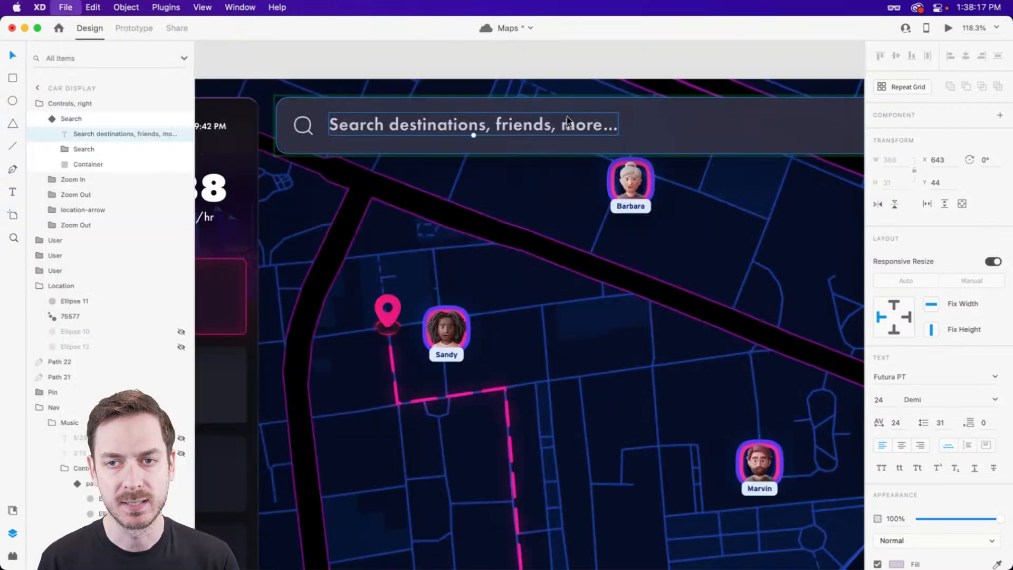
scroll(574, 128, "down", 4)
scroll(574, 128, "right", 2)
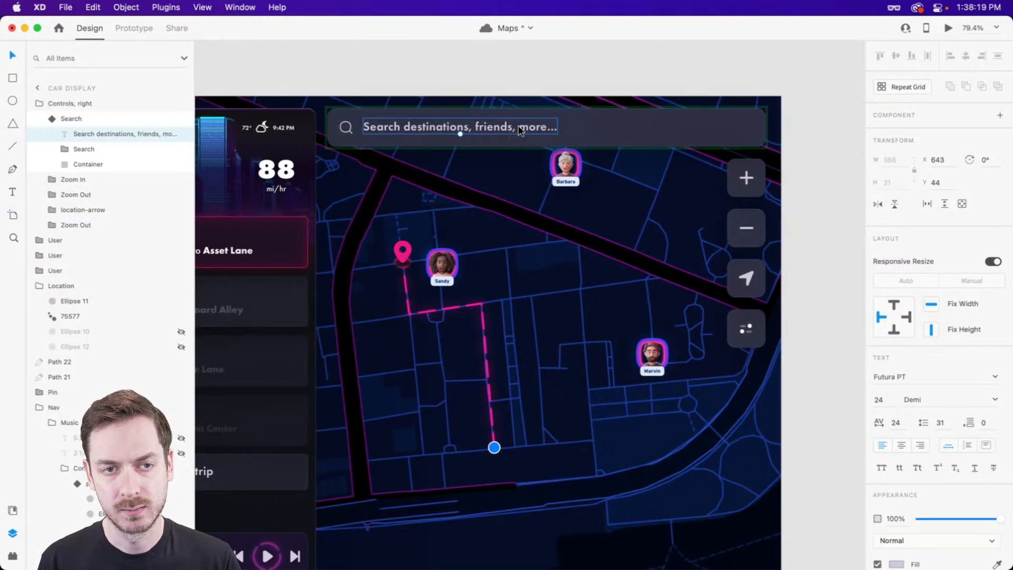
- Undo the search bar edits back to the compact Search button without text
key("super+z")
key("super+z")
key("super+z")
key("super+z")
key("super+z")
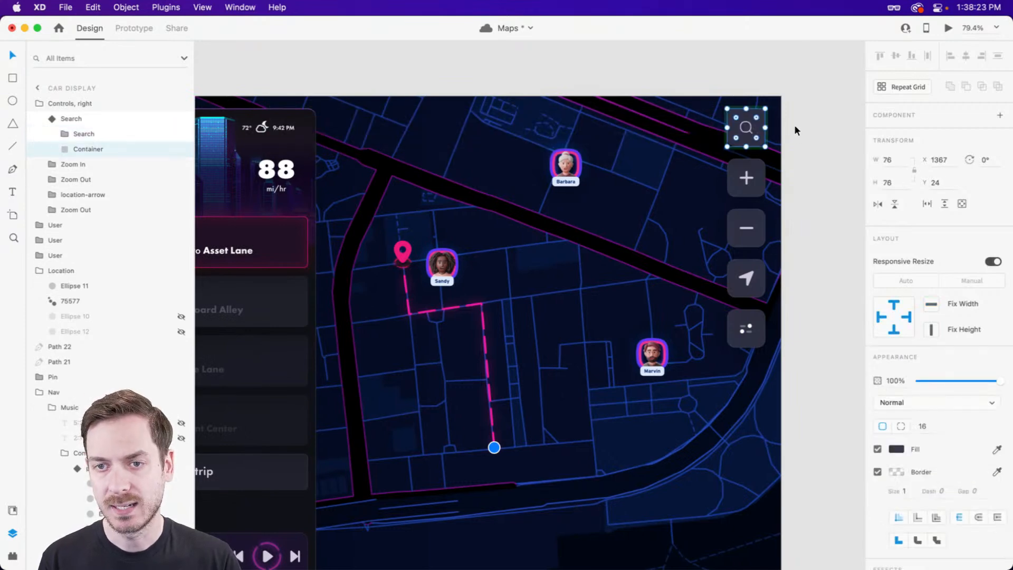
- Paste the placeholder text into the Search component and place it across the button's right edge, at about X 1435
scroll(789, 124, "up", 5)
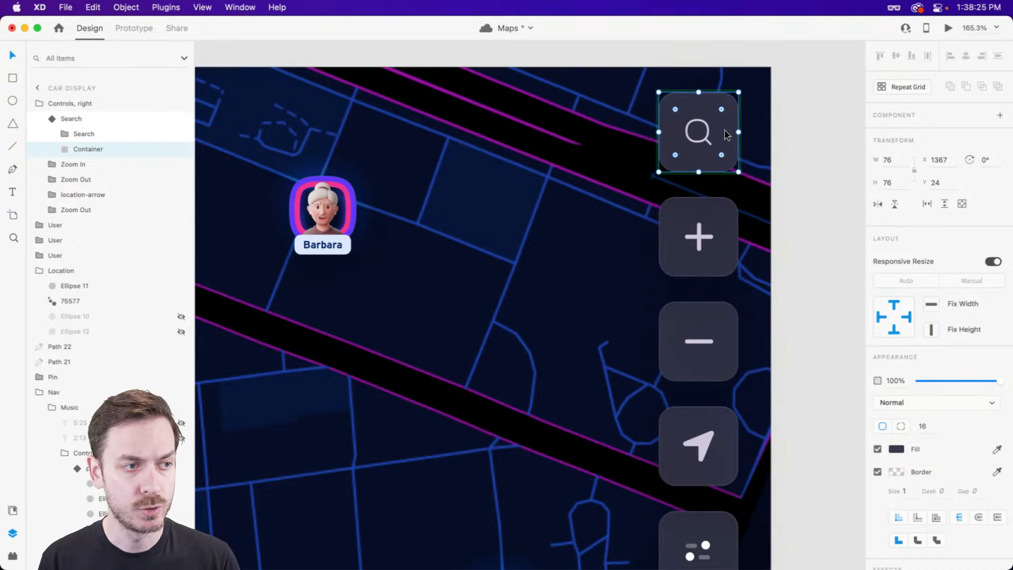
key("super+v")
left_click_drag(248, 134, 810, 121)
left_click_drag(625, 128, 721, 125)
left_click_drag(643, 120, 773, 122)
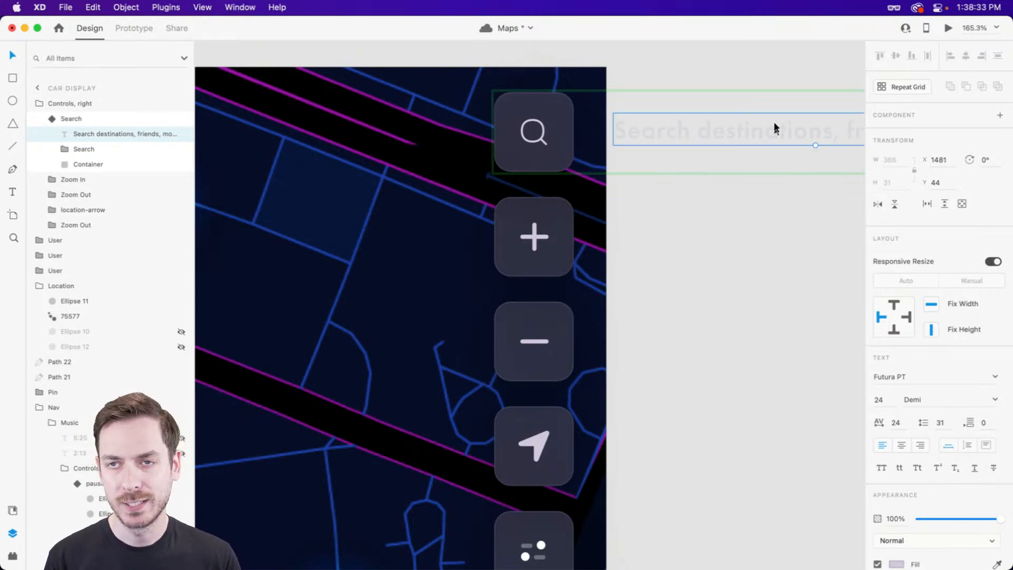
left_click_drag(774, 127, 595, 102)
key("super+z")
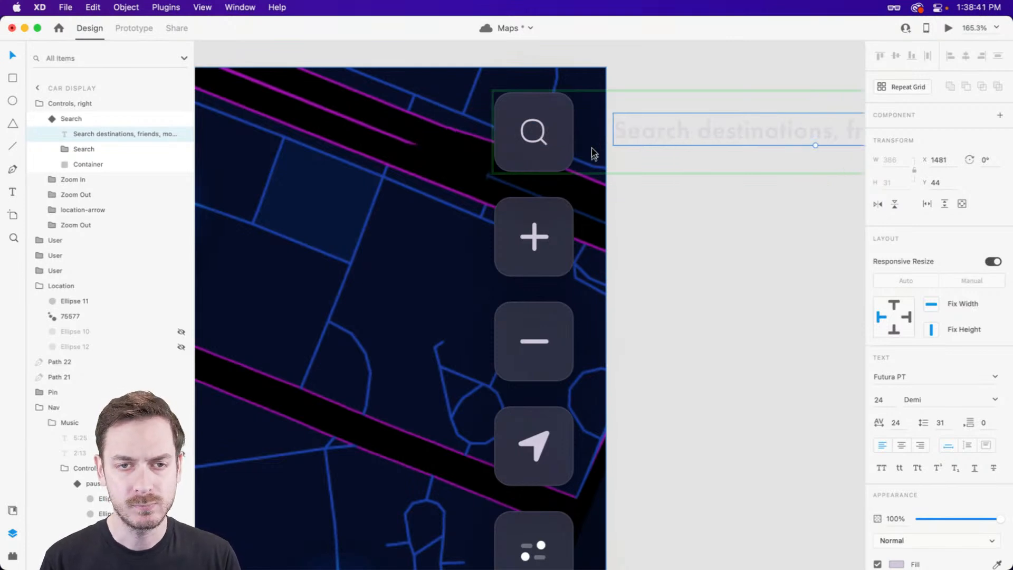
left_click_drag(681, 126, 634, 122)
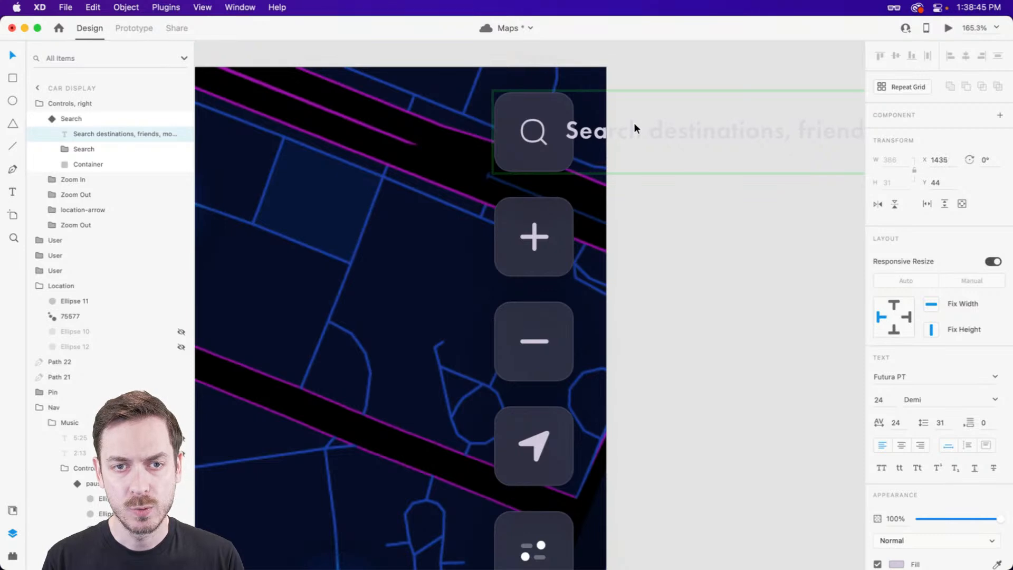
- Duplicate the Search component's Container and bring the copy to the front of the component's layers
left_click(555, 108)
scroll(554, 106, "up", 5)
scroll(560, 106, "left", 1)
mouse_move(572, 112)
left_mouse_down()
mouse_move(551, 115)
mouse_move(580, 103)
left_mouse_up()
key("super+z")
key("super+d")
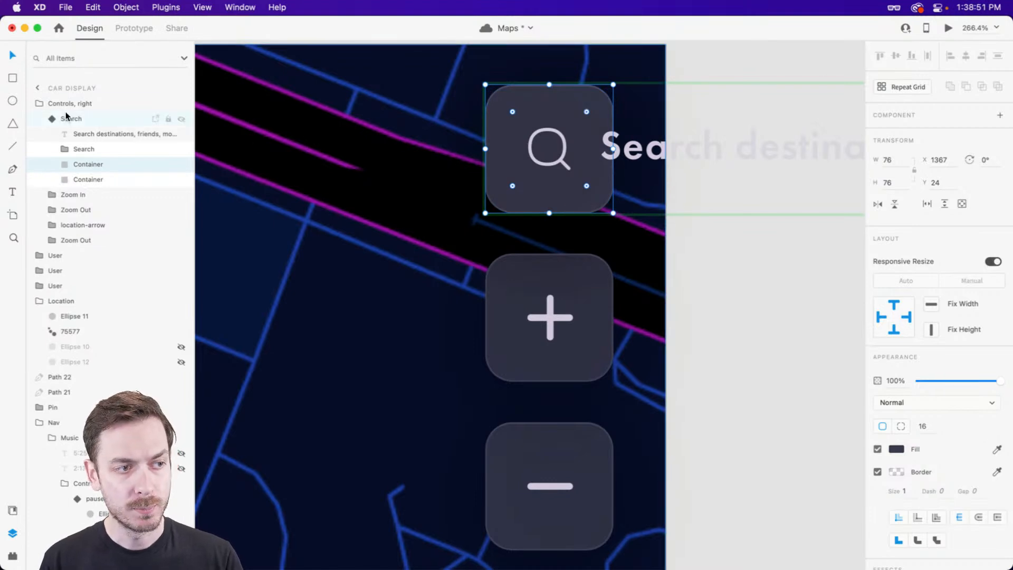
key("shift+super+]")
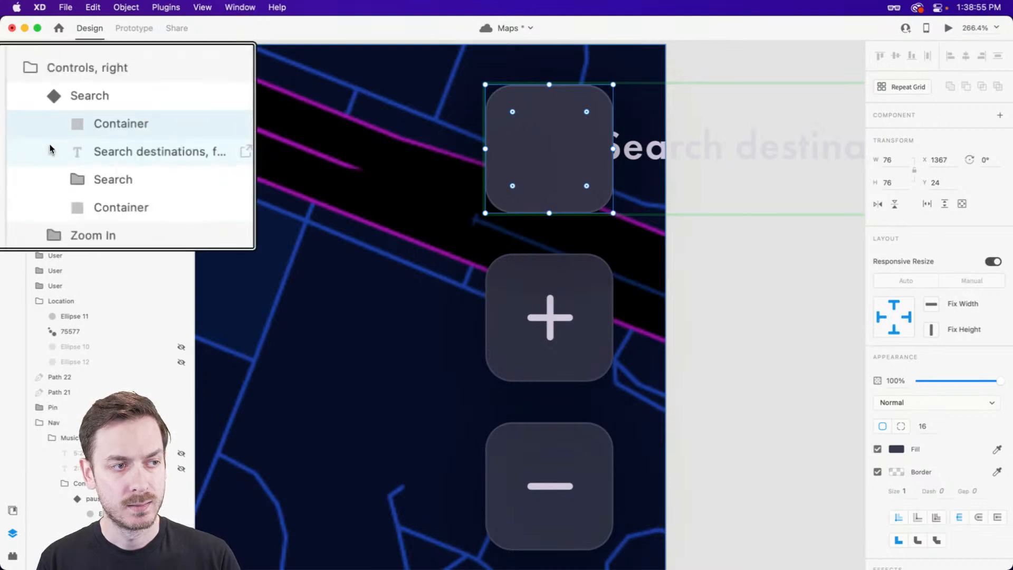
- Mask the placeholder text, Search icon and lower Container with the front Container shape
scroll(96, 159, "down", 5)
scroll(95, 177, "up", 5)
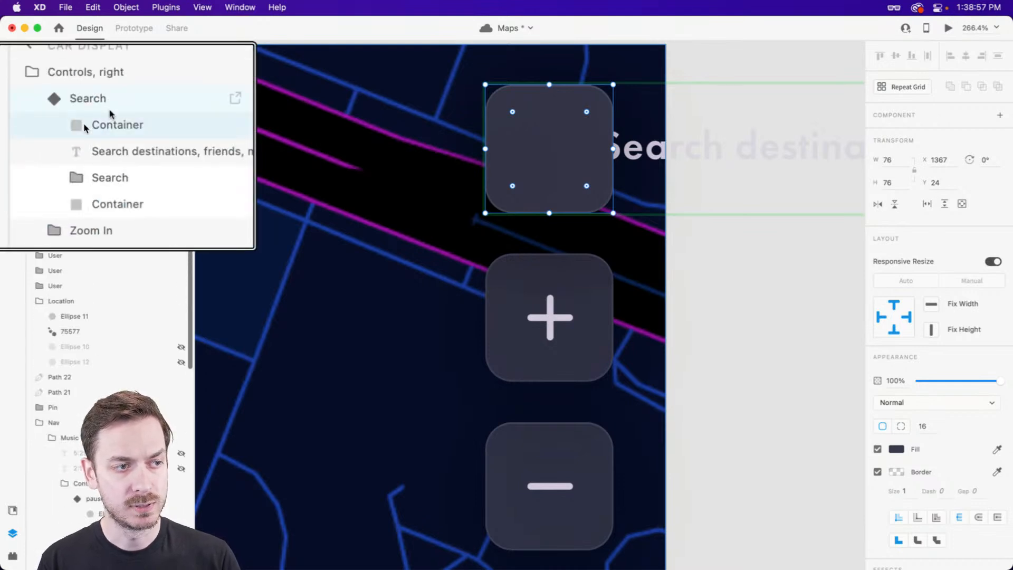
left_click(97, 179, "shift")
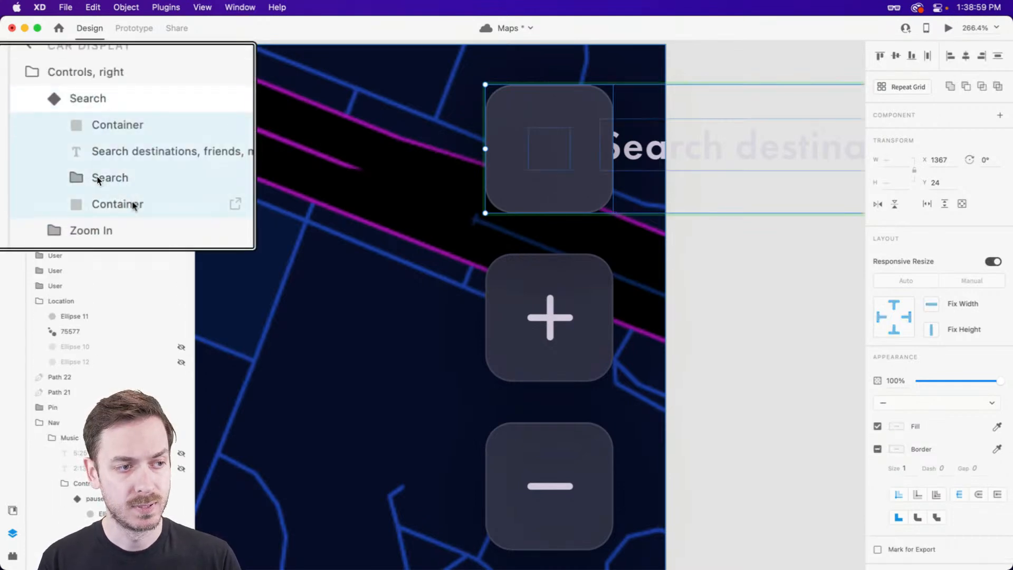
left_click(126, 7)
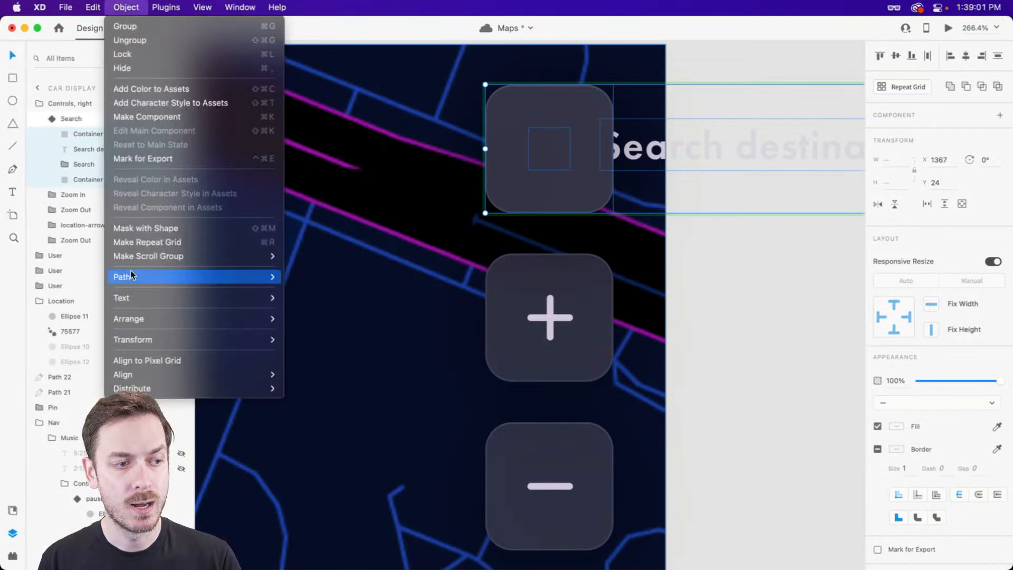
left_click(172, 228)
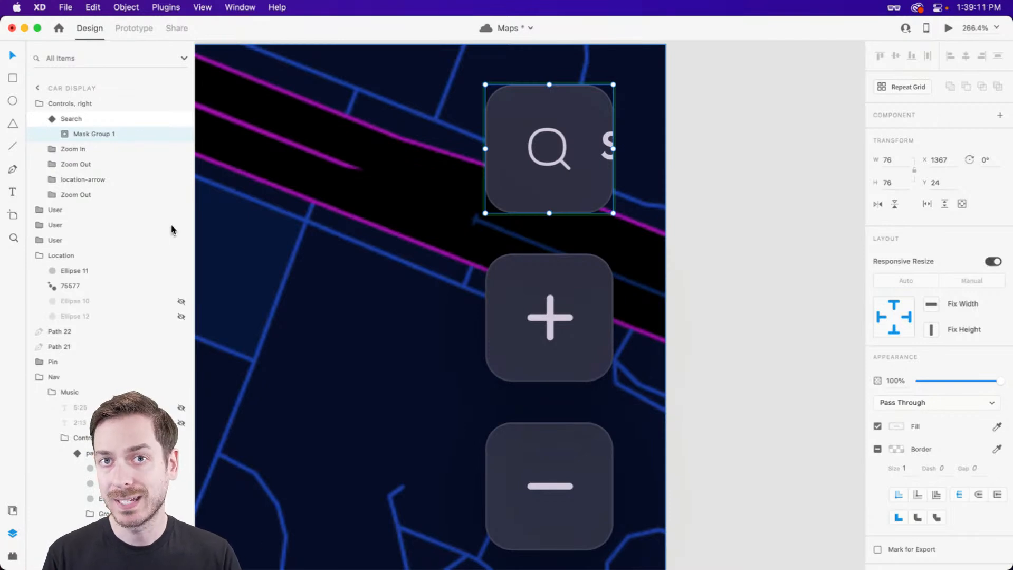
- Inside the mask group, shift the placeholder text just outside the button's right edge, to X 1443, and deselect it
double_click(609, 142)
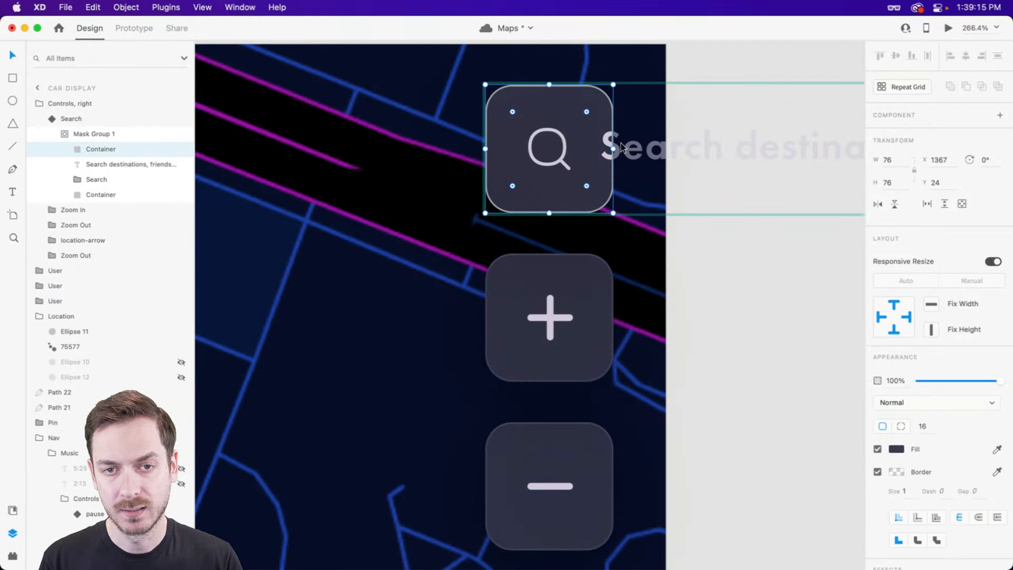
left_click(631, 149)
left_click_drag(631, 149, 646, 148)
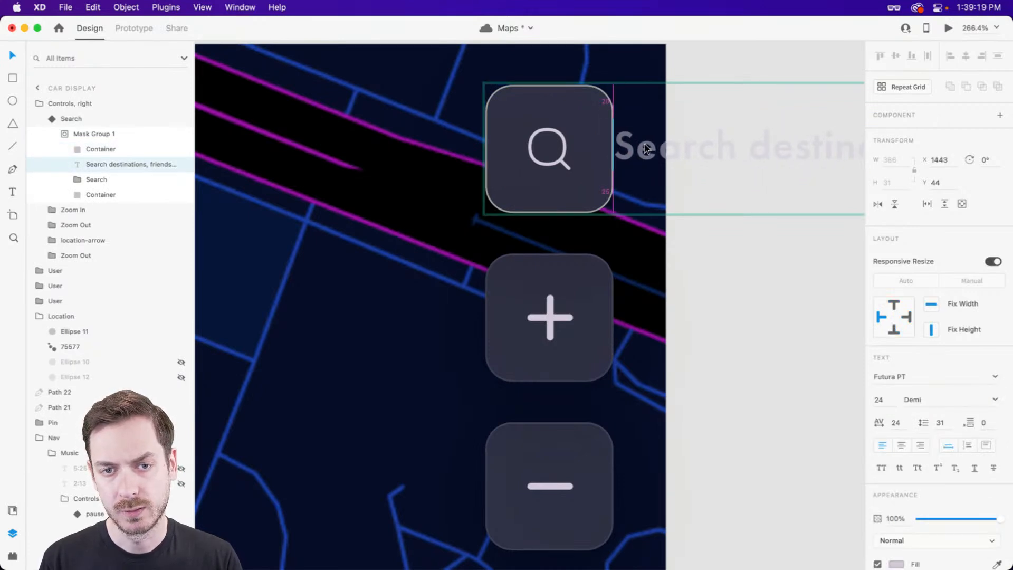
left_click(723, 274)
left_click_drag(529, 180, 605, 182)
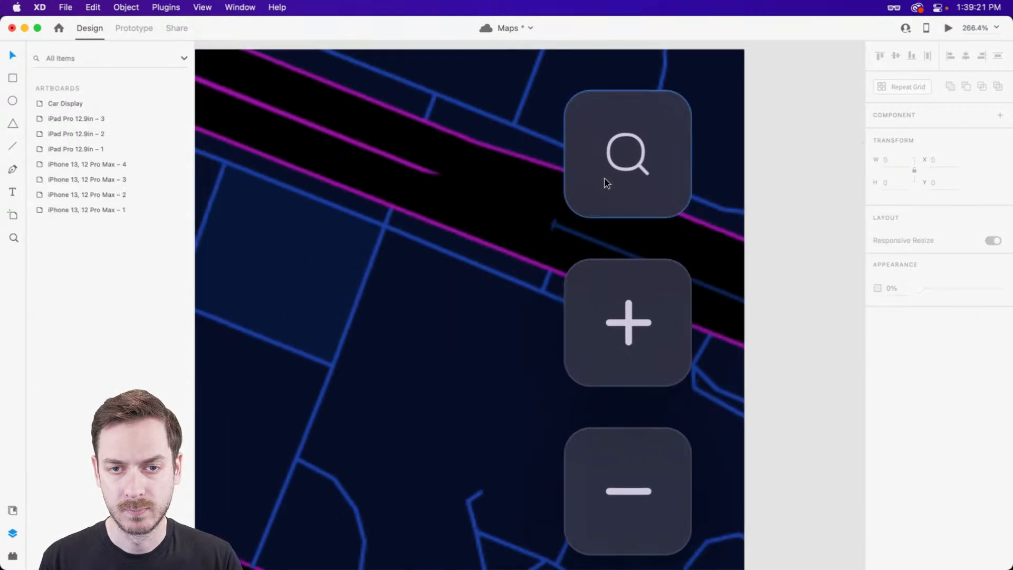
- Add a Toggle State to the Search component, keeping its default name
scroll(604, 179, "down", 6)
left_click_drag(536, 178, 634, 168)
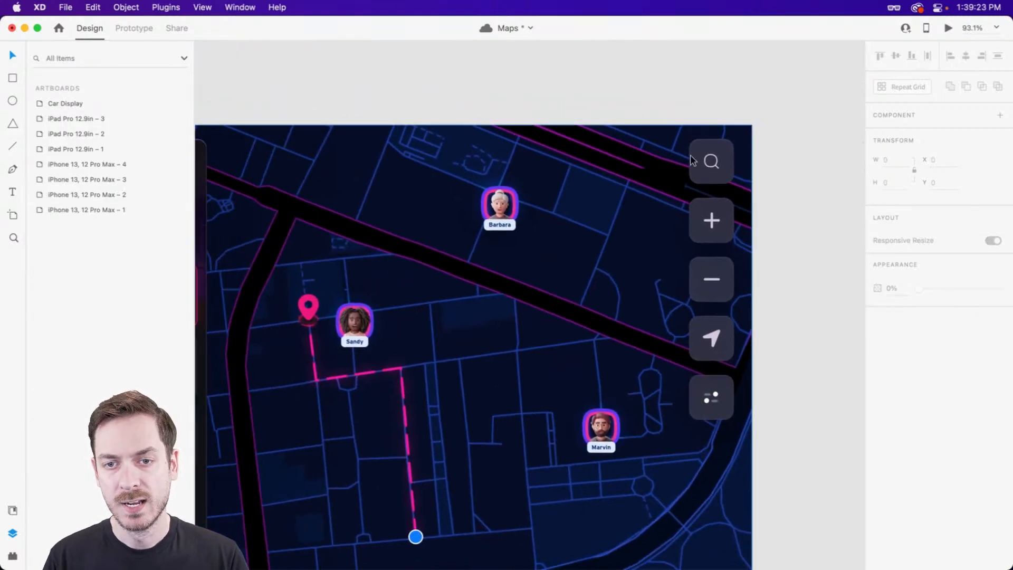
double_click(714, 147)
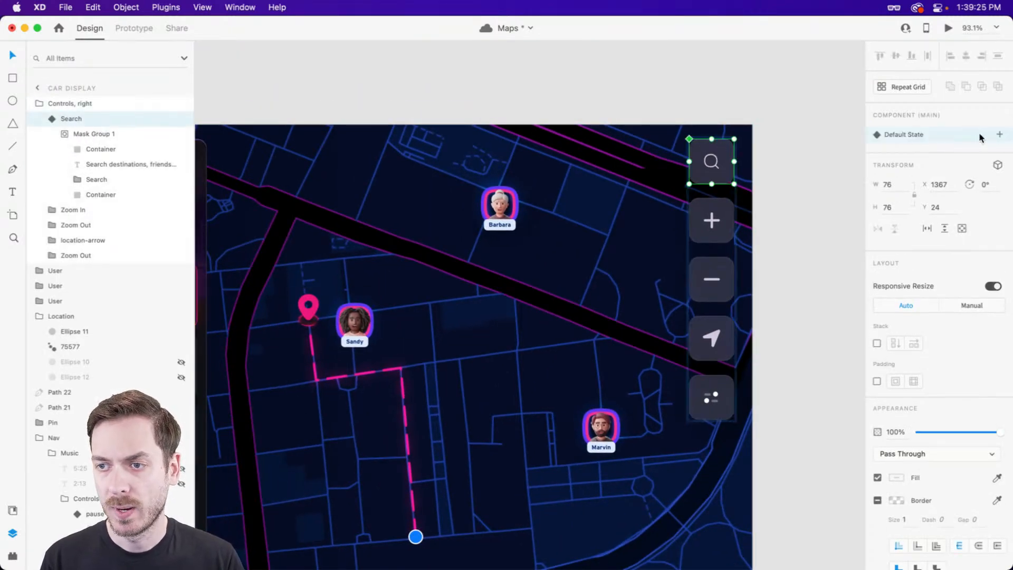
left_click(998, 135)
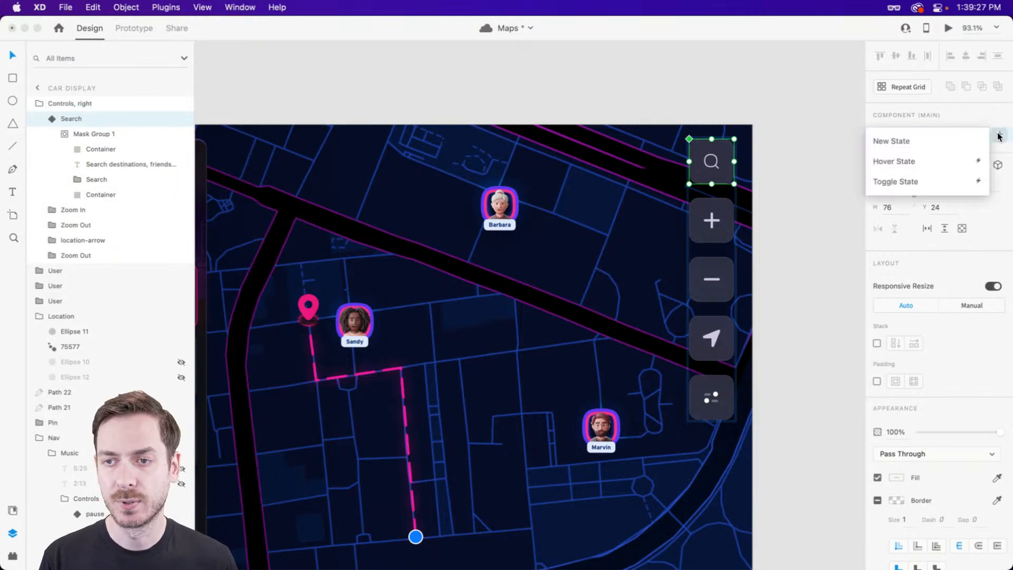
left_click(935, 182)
key("Return")
- Enter the Search component's mask group and select its lower Container
double_click(700, 146)
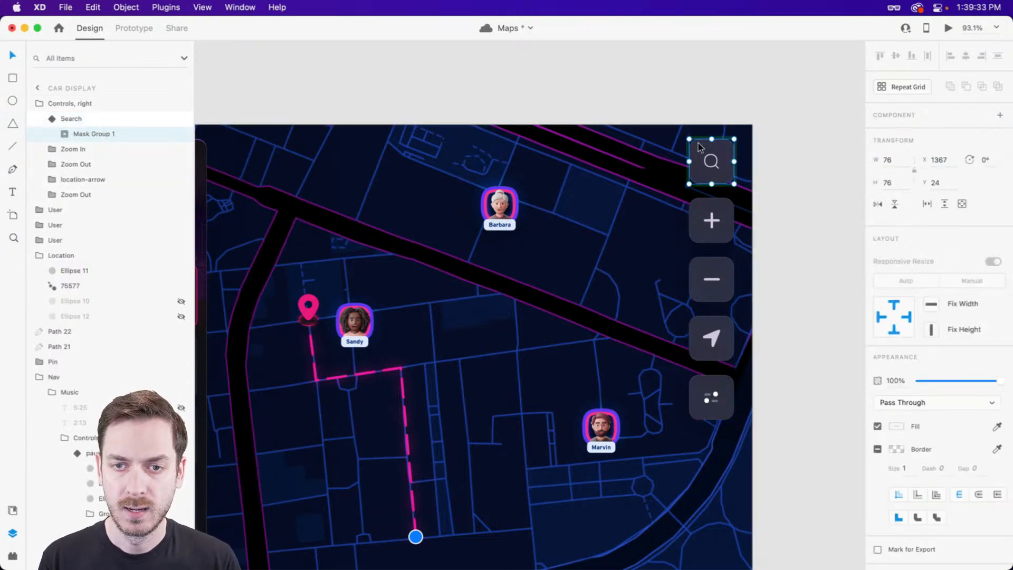
double_click(702, 149)
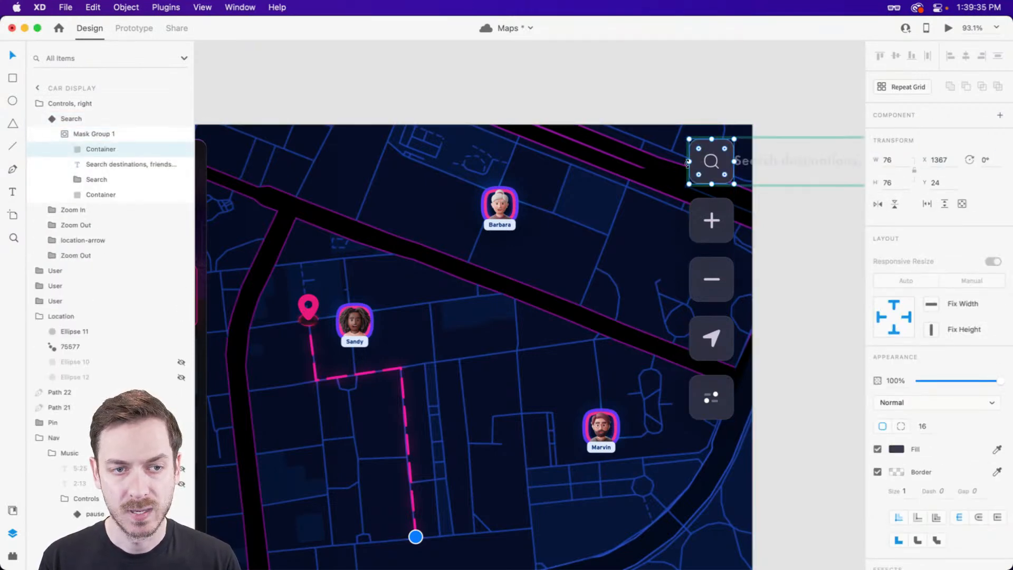
left_click(701, 167)
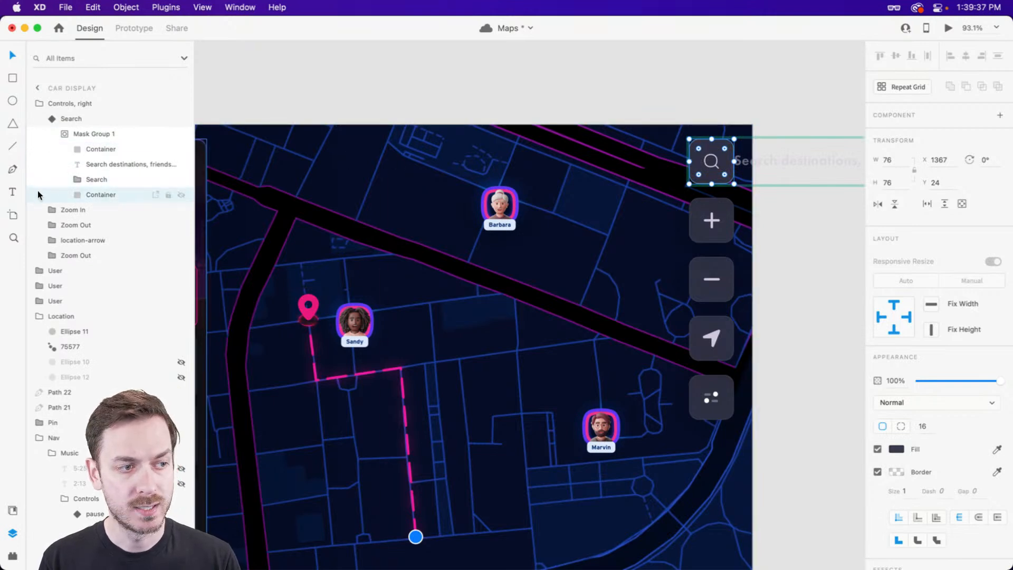
- Try widening only the lower Container to about 858, preview the prototype, and undo the resize
left_click_drag(690, 162, 598, 157)
key("super+z")
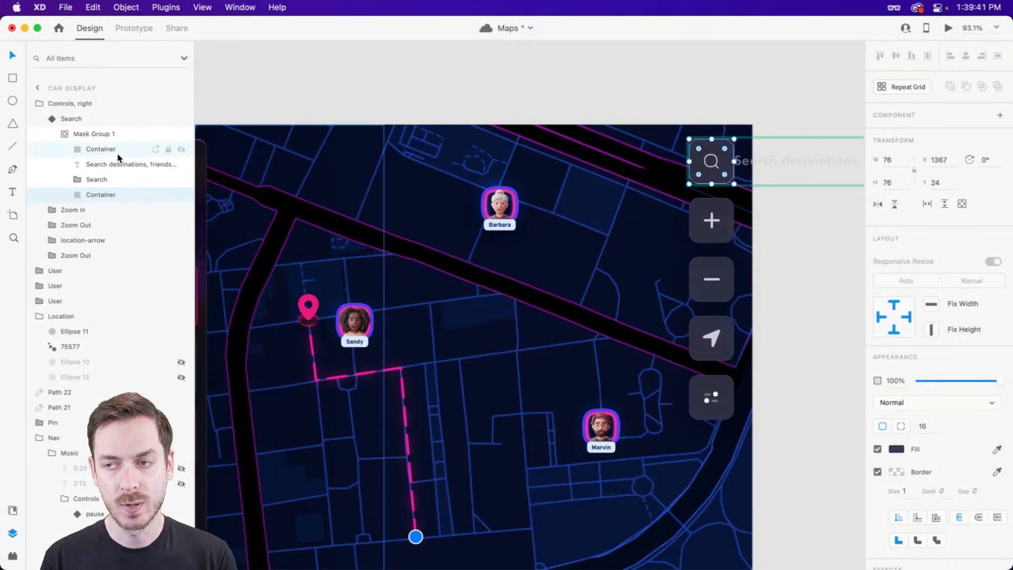
left_click_drag(687, 163, 228, 165)
left_click(950, 27)
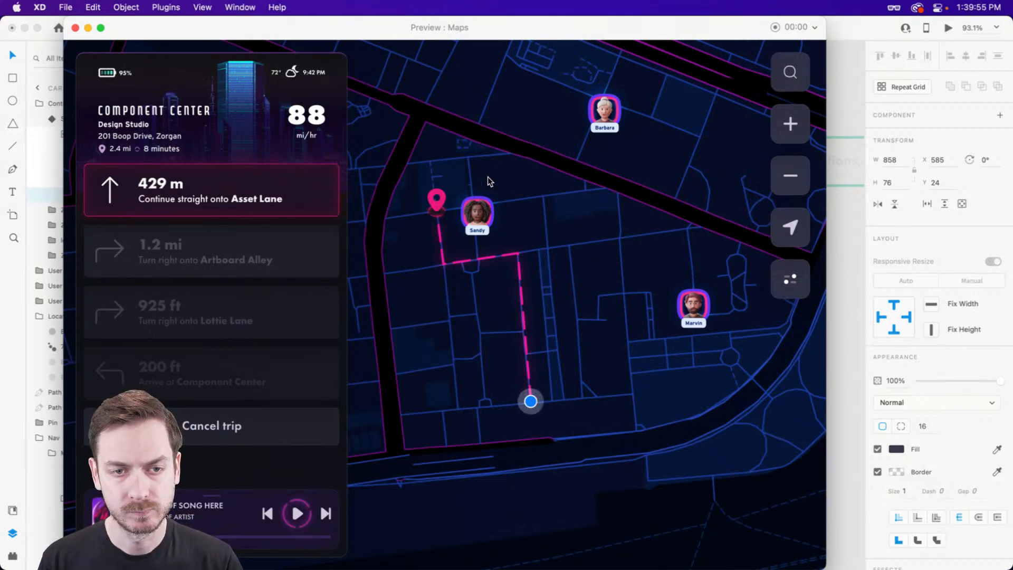
key("Escape")
key("super+z")
- Stretch both Containers in the mask group leftward to 859 wide and move the magnifier and placeholder text to the bar's left end
left_click(95, 149, "super")
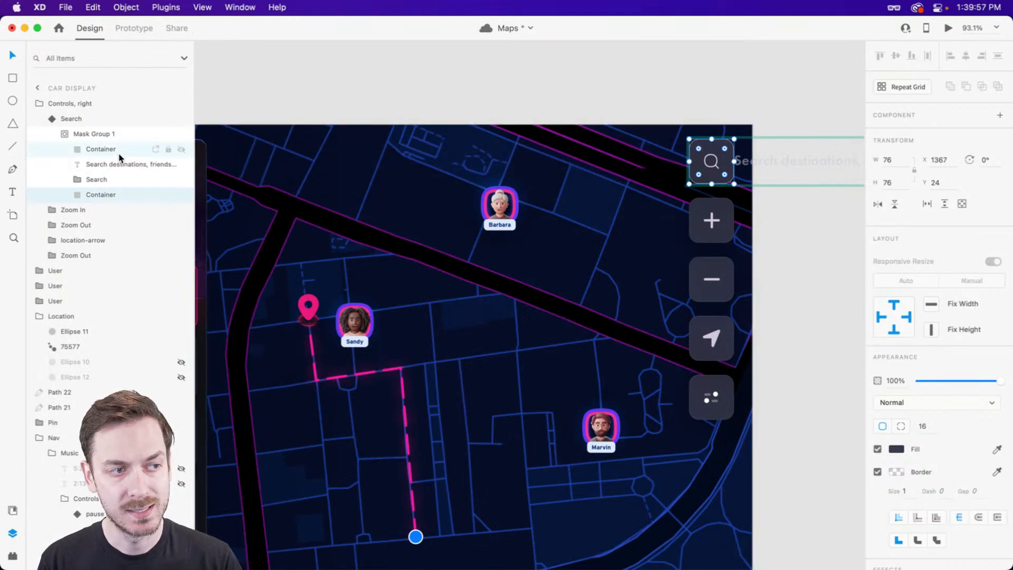
left_click_drag(689, 164, 227, 172)
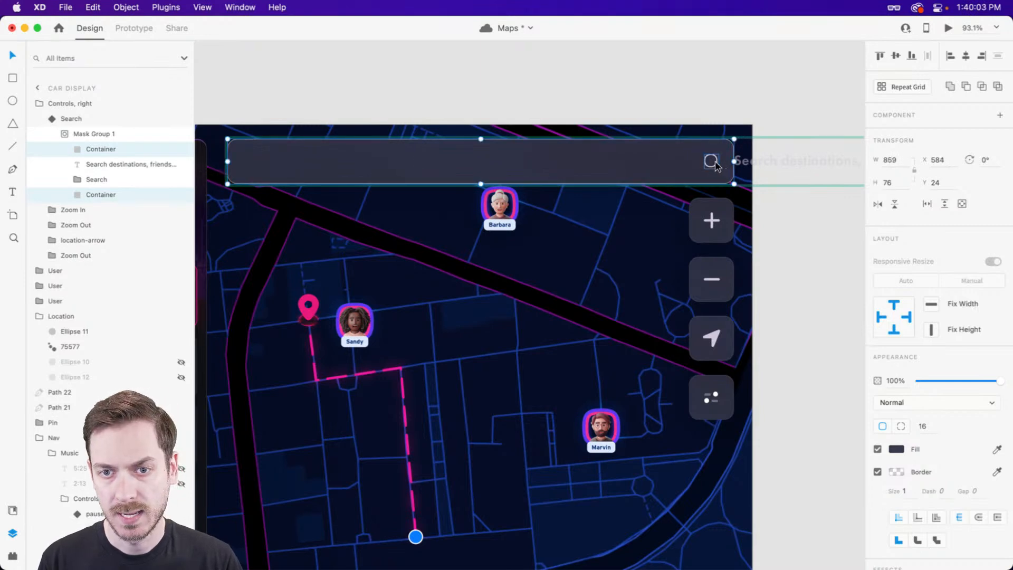
left_click(713, 162)
left_click(762, 158, "shift")
left_click_drag(762, 157, 303, 153)
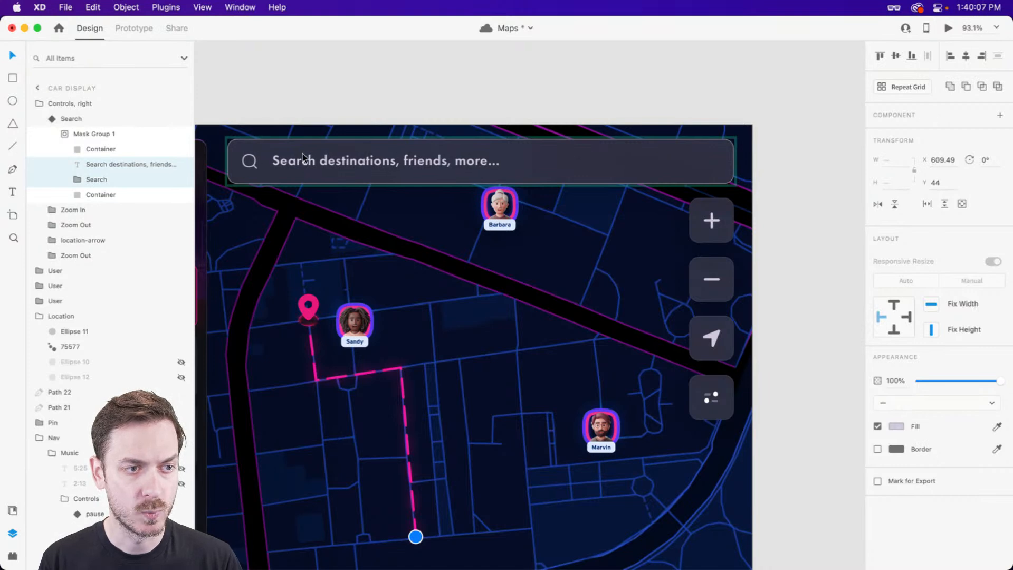
- Shift the placeholder text slightly closer to the magnifier, to X 651, and reselect the mask group
left_click(568, 153)
left_click(441, 157)
left_click_drag(441, 156, 436, 156)
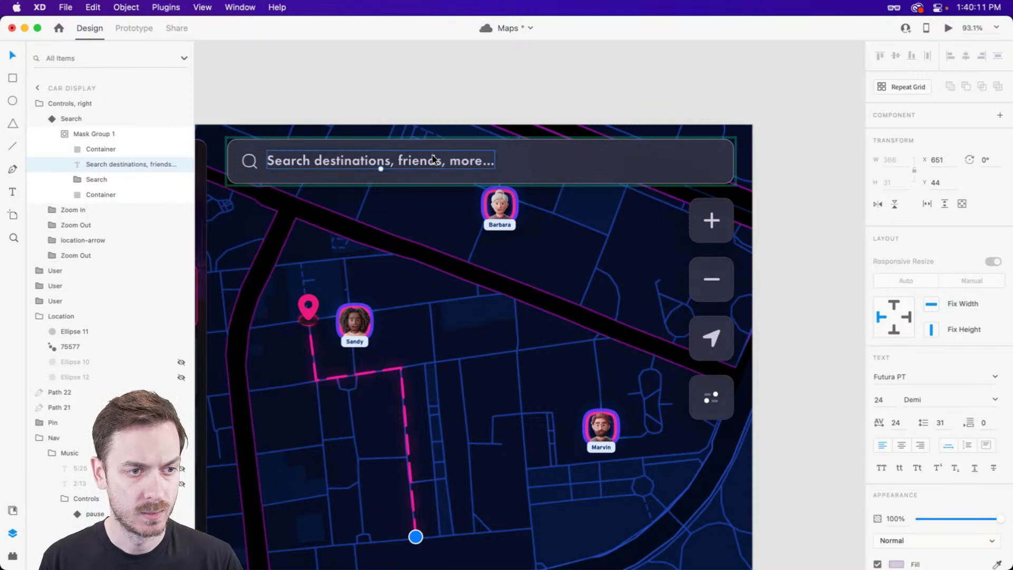
key("Escape")
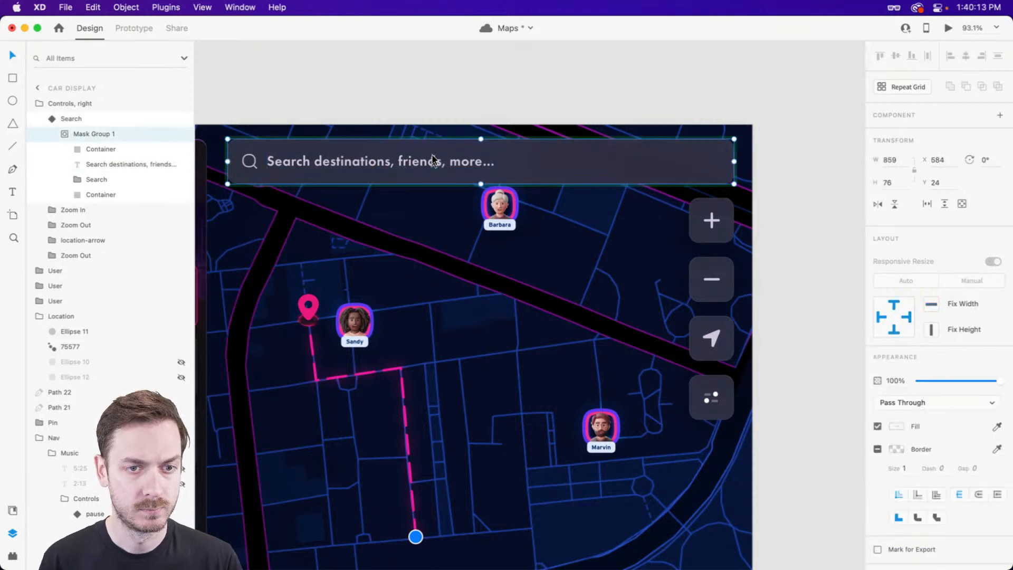
- Switch the Search component back to its Default State and select the hidden placeholder text in its mask group
key("Escape")
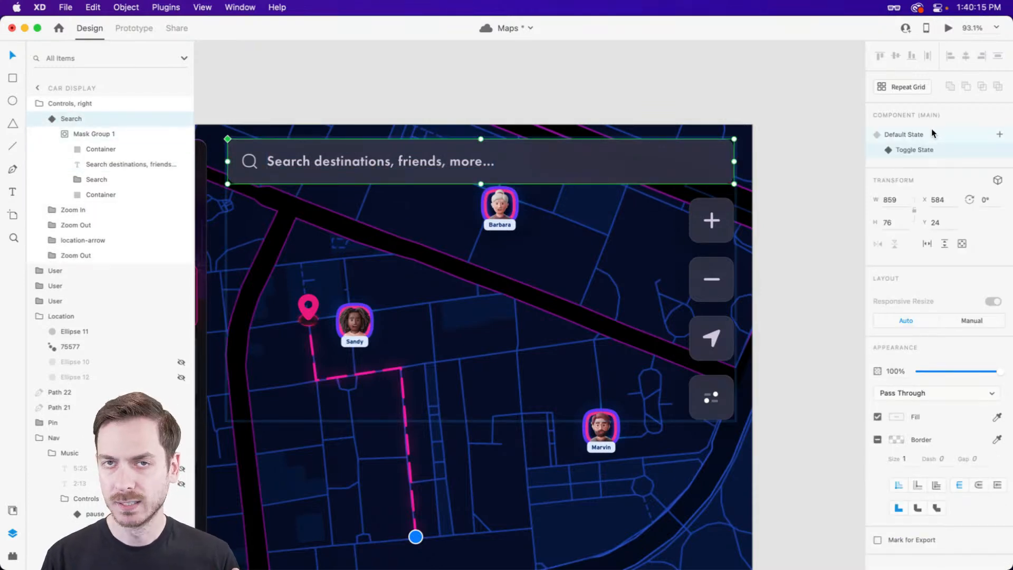
left_click(931, 132)
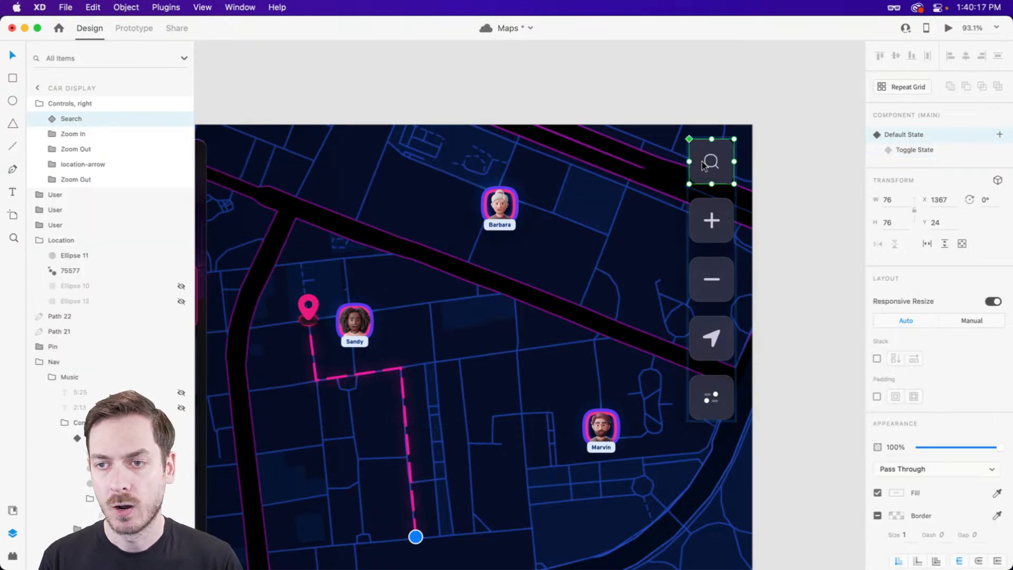
double_click(711, 162)
left_click(761, 158)
left_click_drag(755, 162, 711, 153)
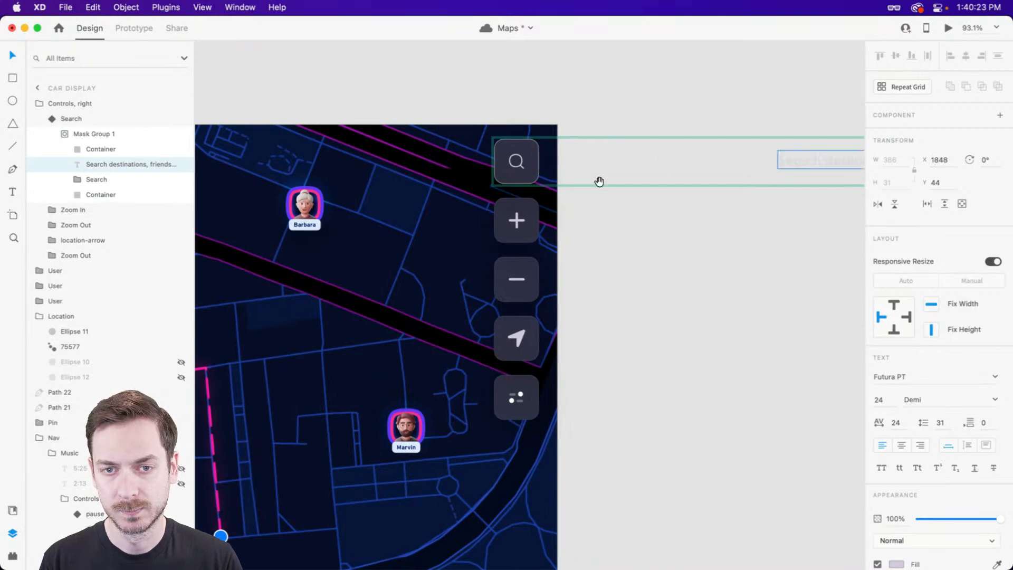
left_click_drag(547, 187, 751, 175)
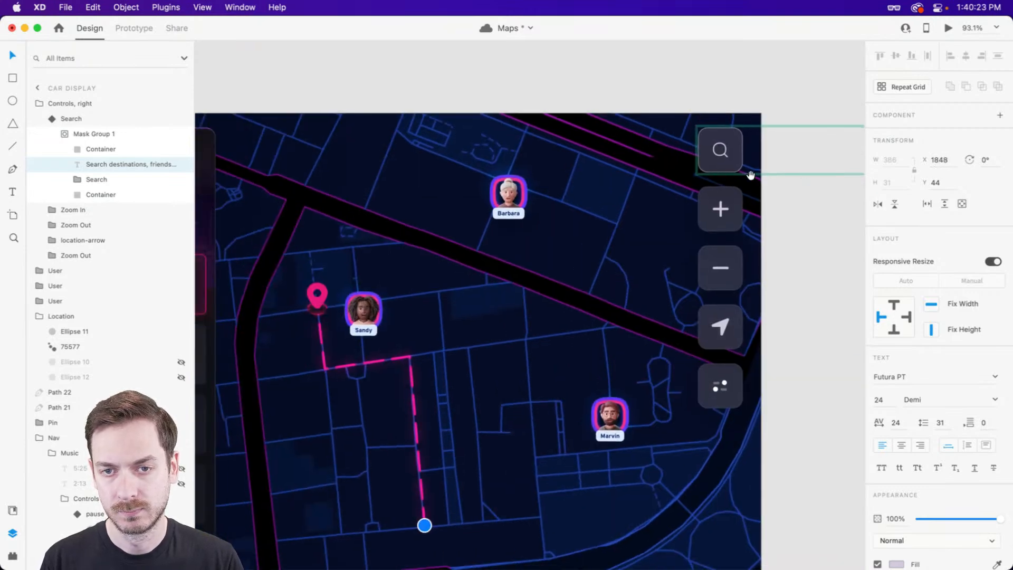
- Preview the prototype and toggle the search button between its collapsed and expanded forms several times
left_click(948, 28)
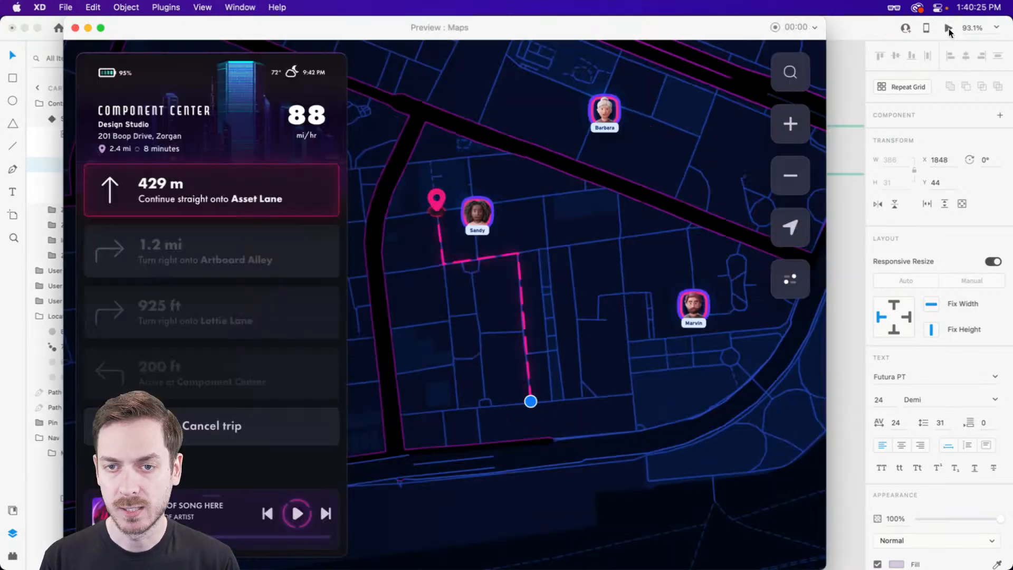
left_click(792, 76)
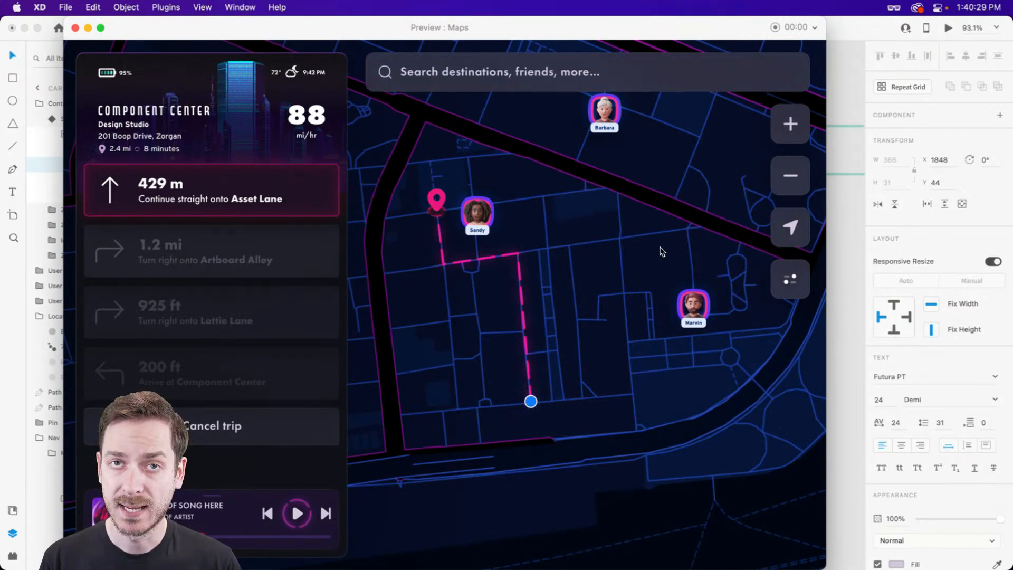
key("Escape")
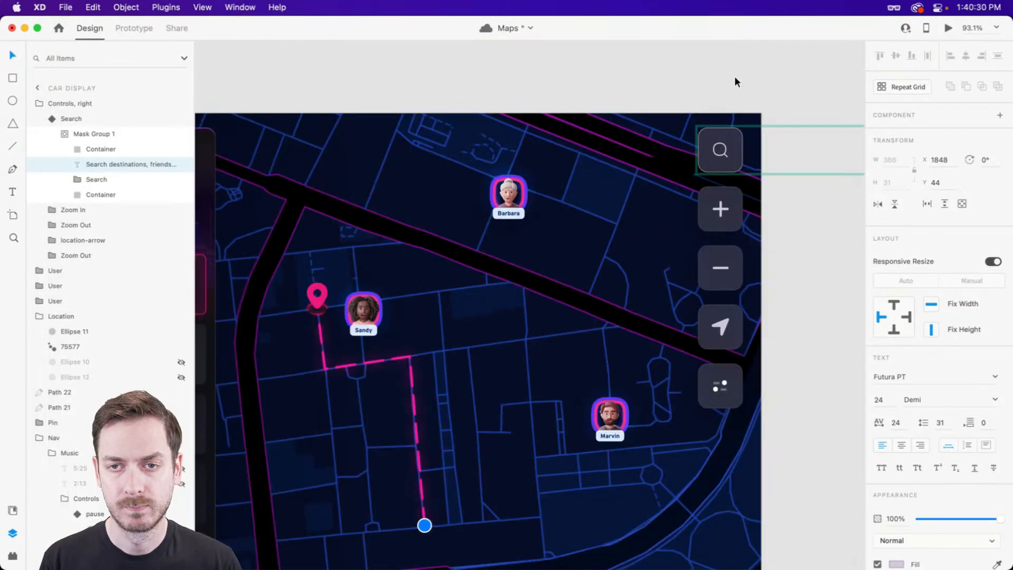
left_click(948, 29)
left_click(794, 71)
left_click(491, 75)
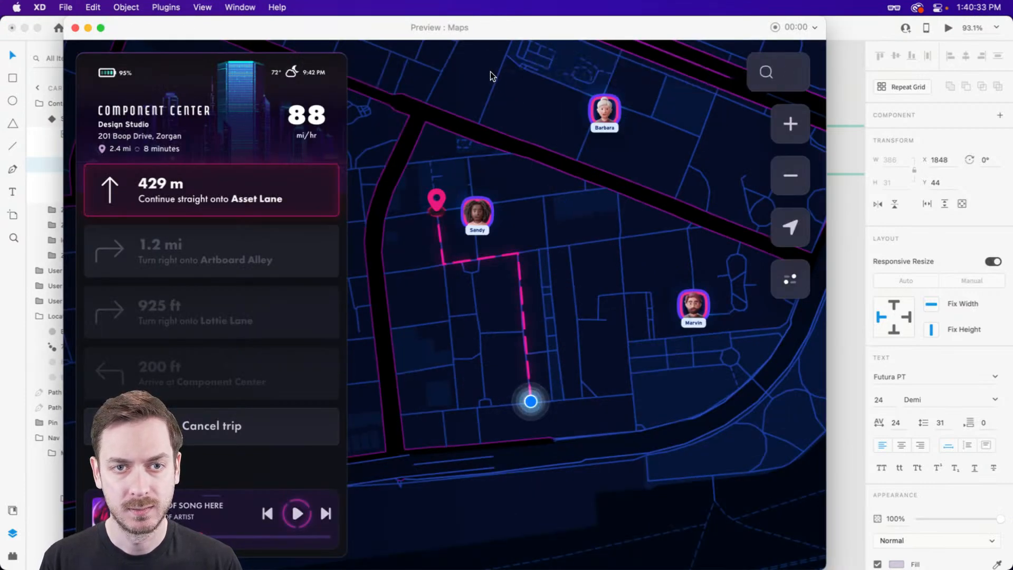
left_click(777, 68)
left_click(504, 76)
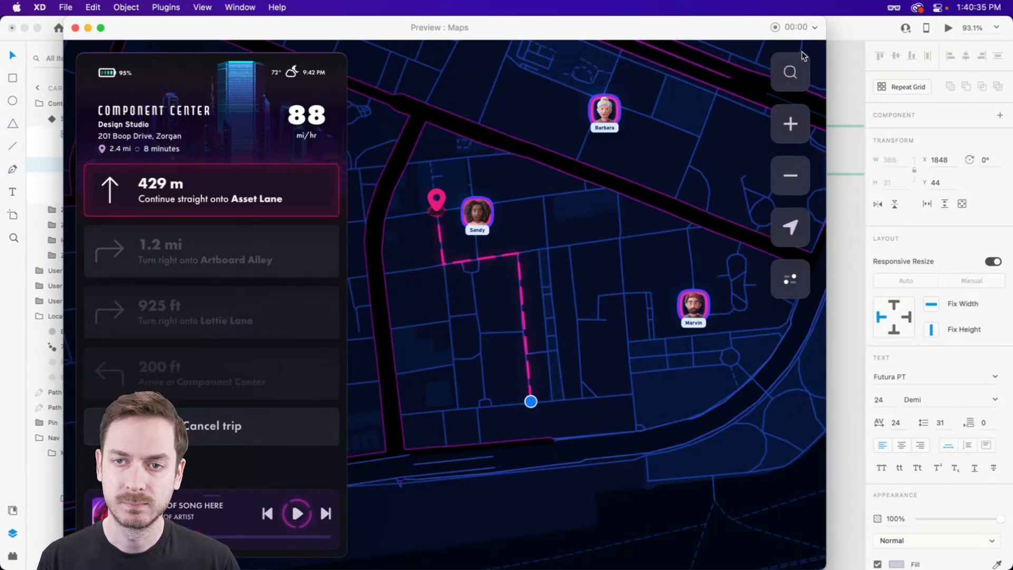
left_click(791, 74)
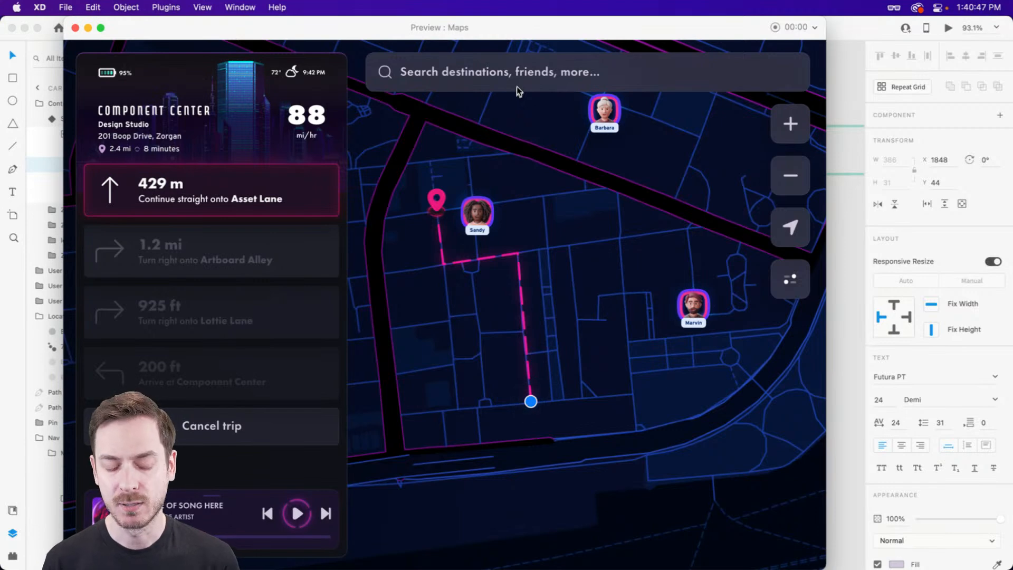
key("Escape")
- Set the tap interaction of the Search component's Default State to Ease In-Out easing with a 0.4 s duration
left_click(713, 141)
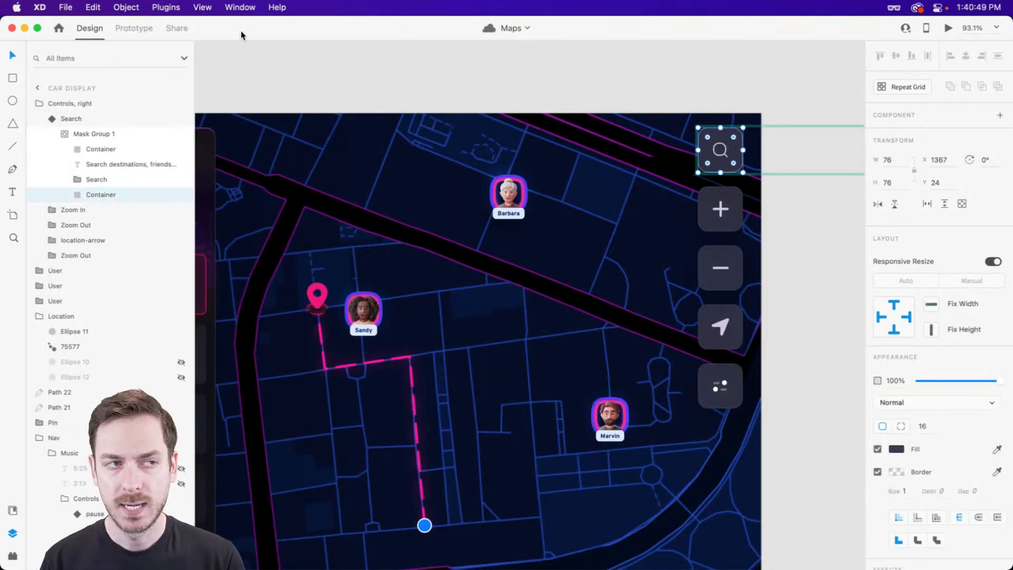
left_click(126, 30)
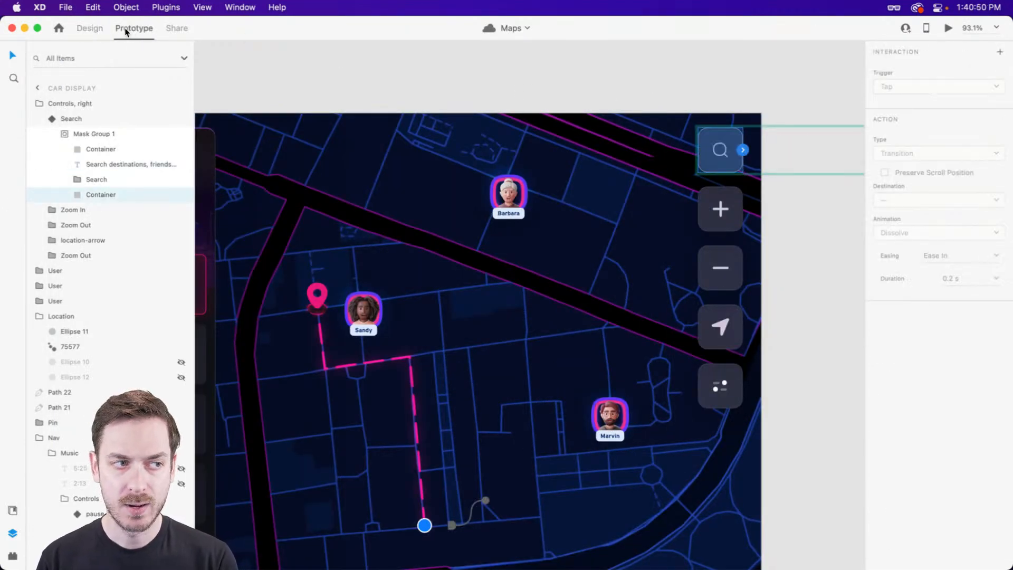
left_click(84, 120)
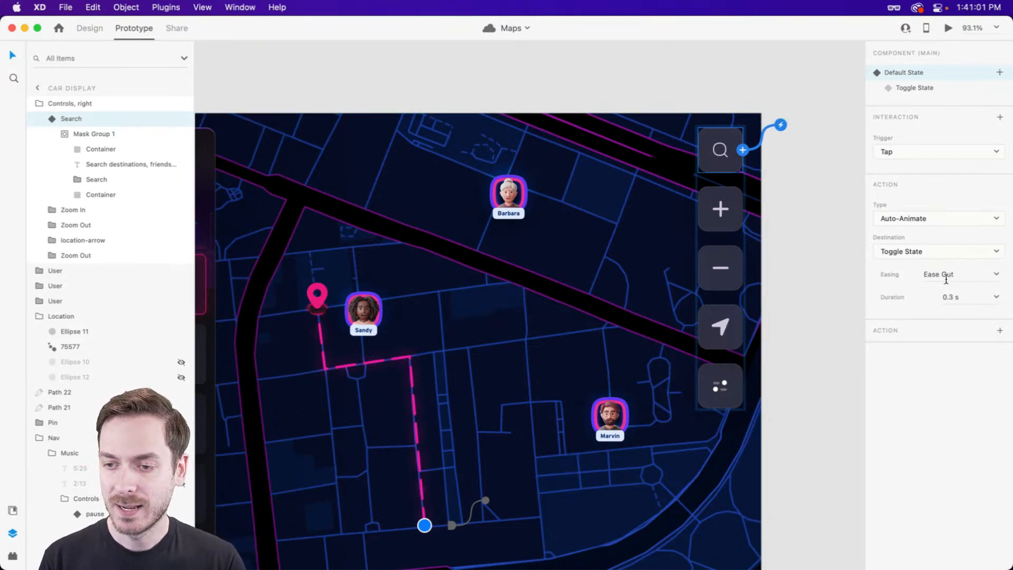
left_click(995, 275)
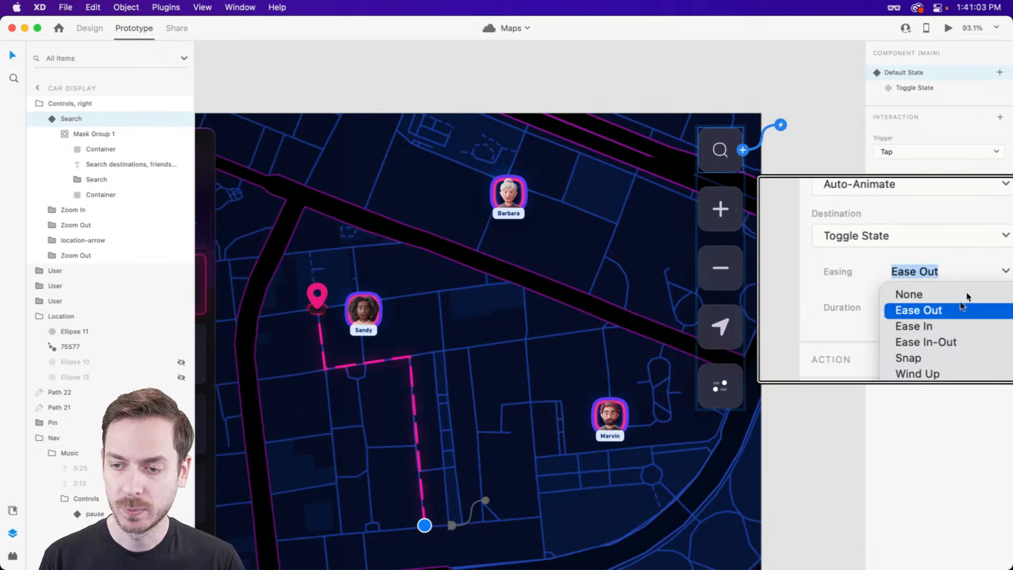
left_click(959, 342)
left_click(1005, 306)
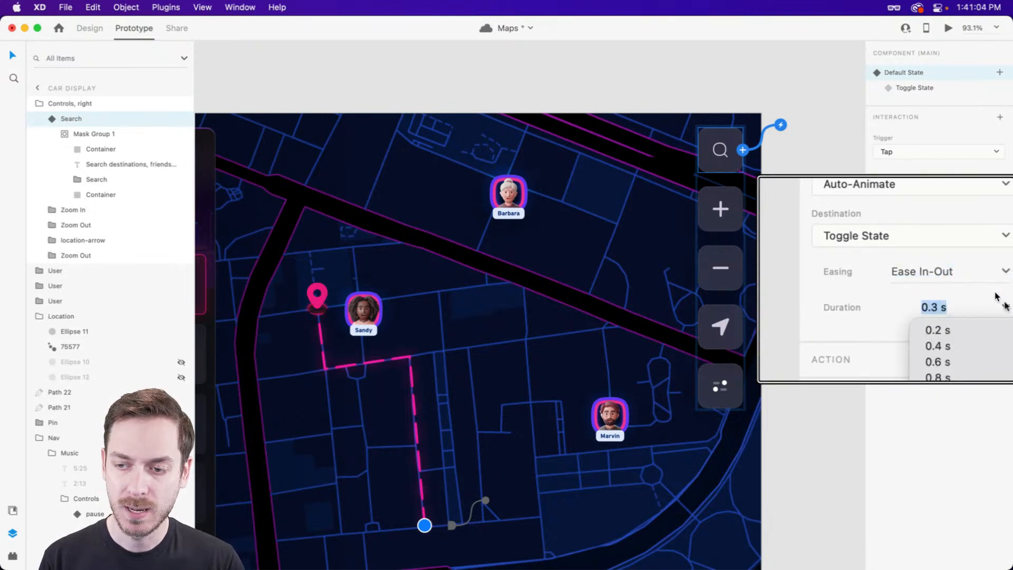
left_click(960, 321)
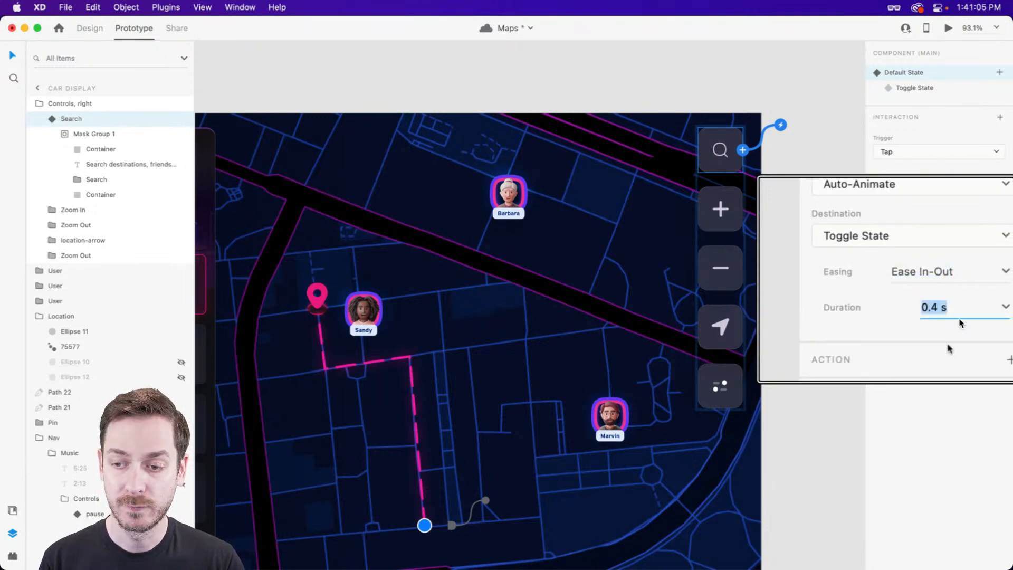
- Preview the revised easing by repeatedly expanding and collapsing the search bar, and close the preview
left_click(948, 27)
left_click(787, 78)
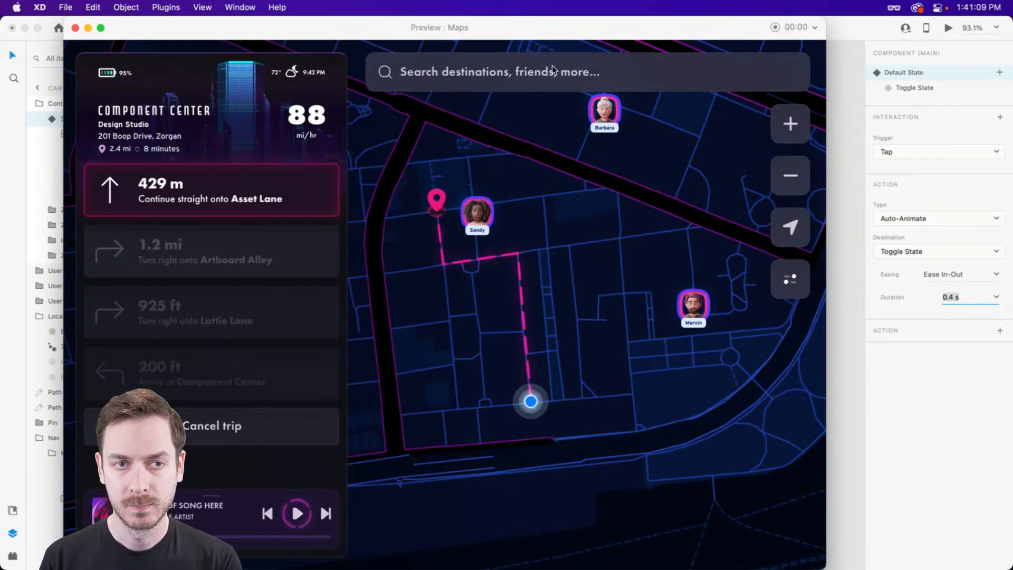
left_click(468, 77)
left_click(790, 71)
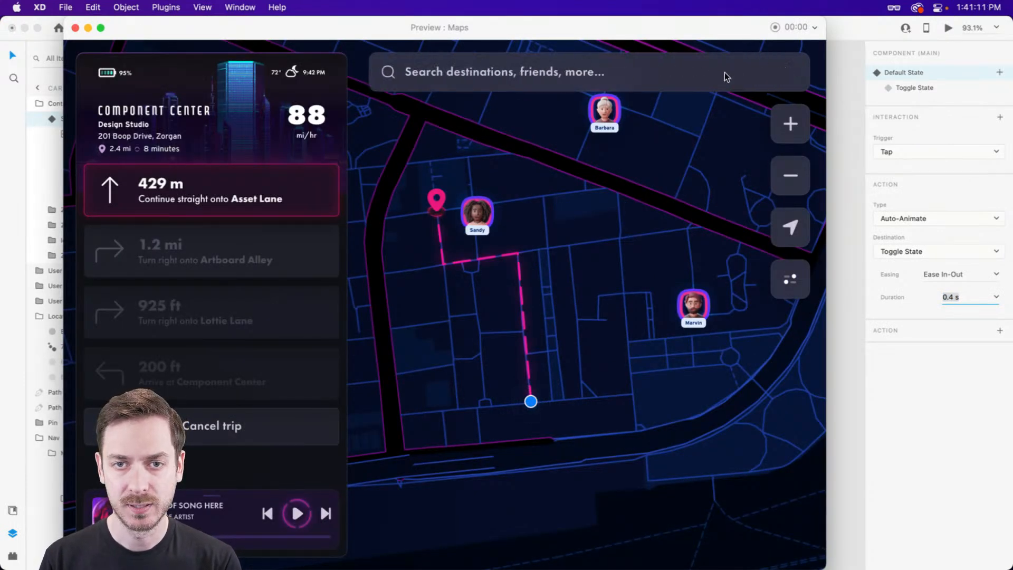
left_click(512, 69)
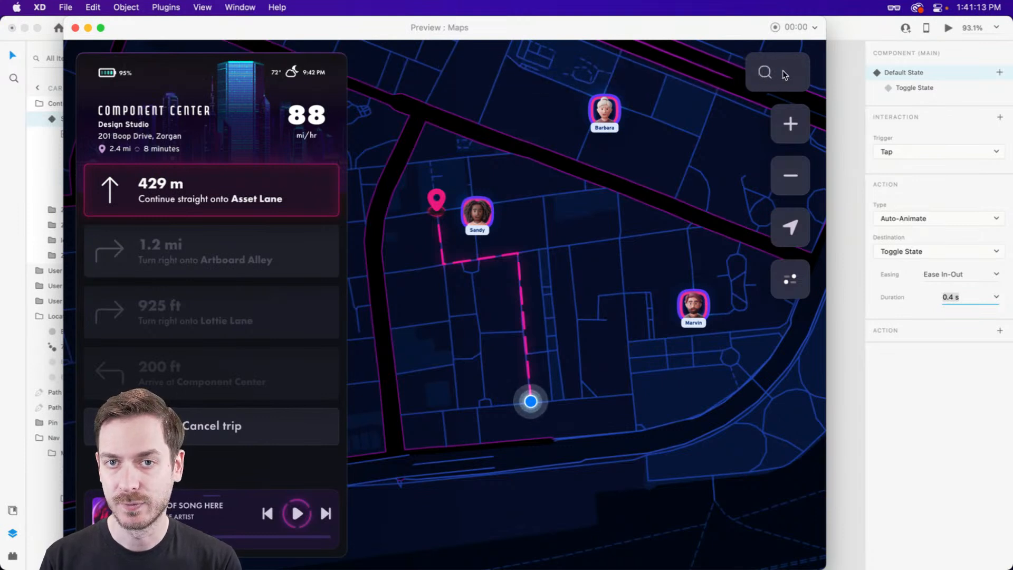
left_click(783, 74)
left_click(650, 73)
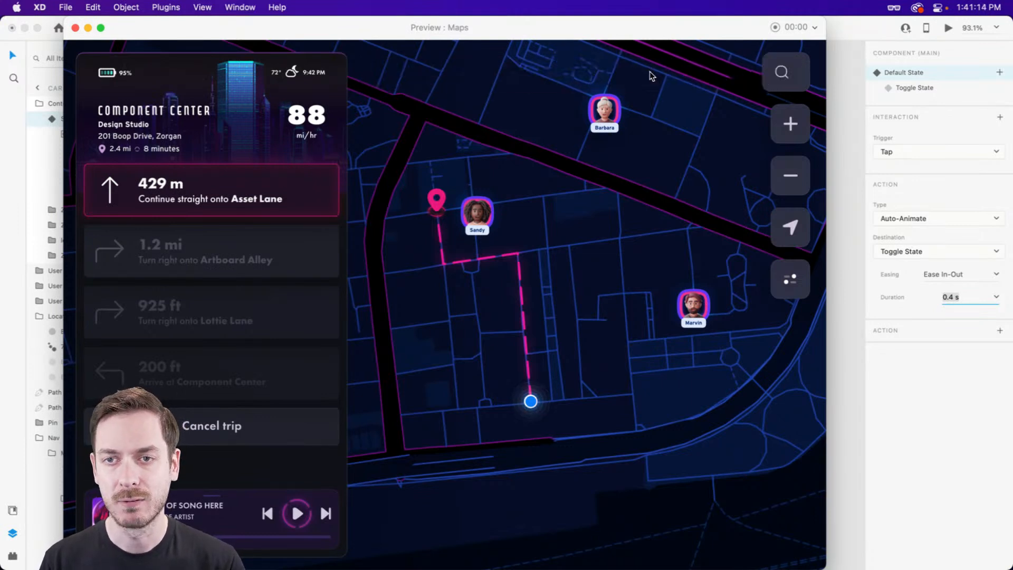
left_click(795, 69)
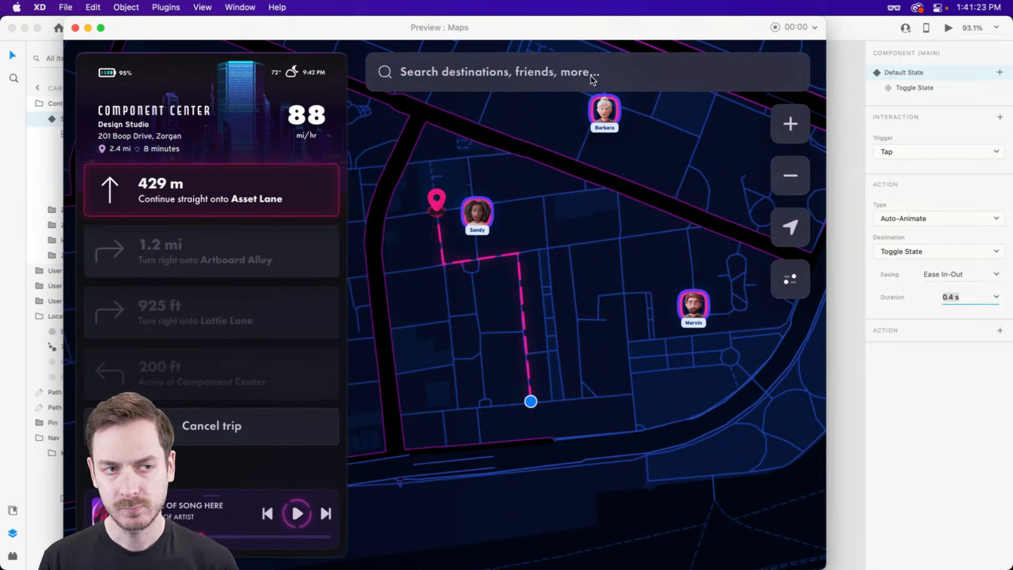
left_click(728, 73)
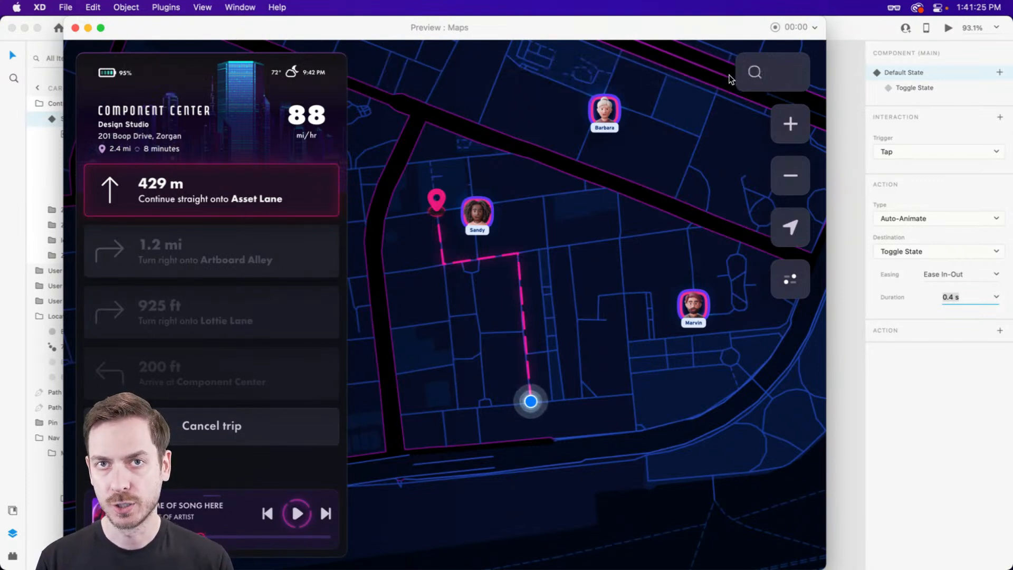
left_click(794, 76)
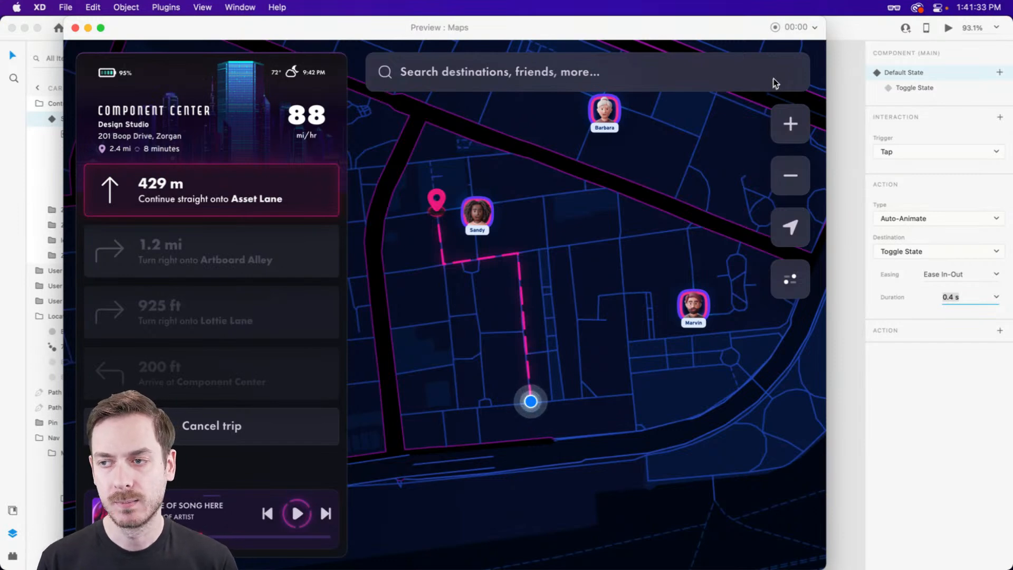
left_click(774, 83)
key("super+w")
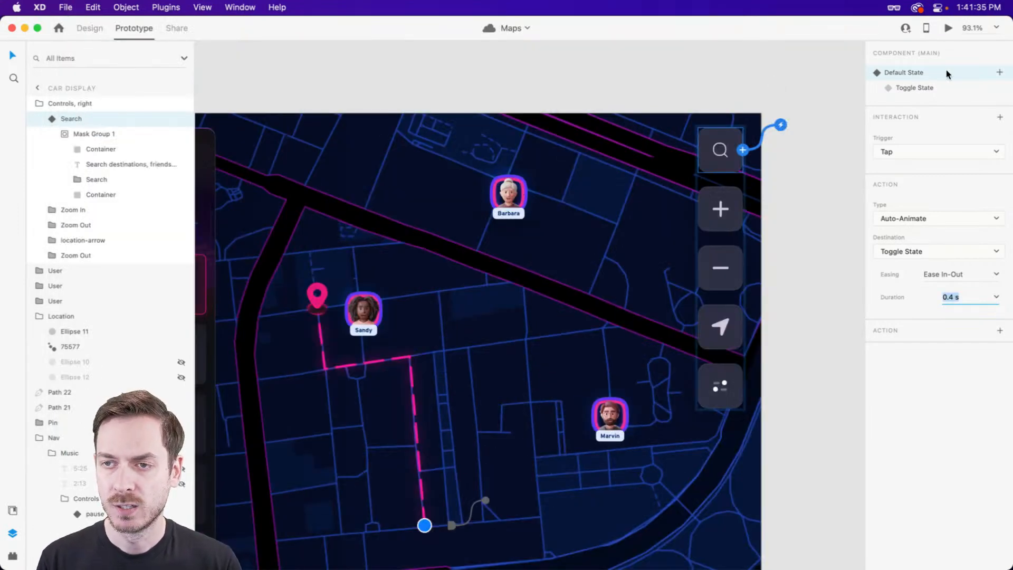
- Show the Search component's Toggle State for design editing and select its mask group
left_click(953, 88)
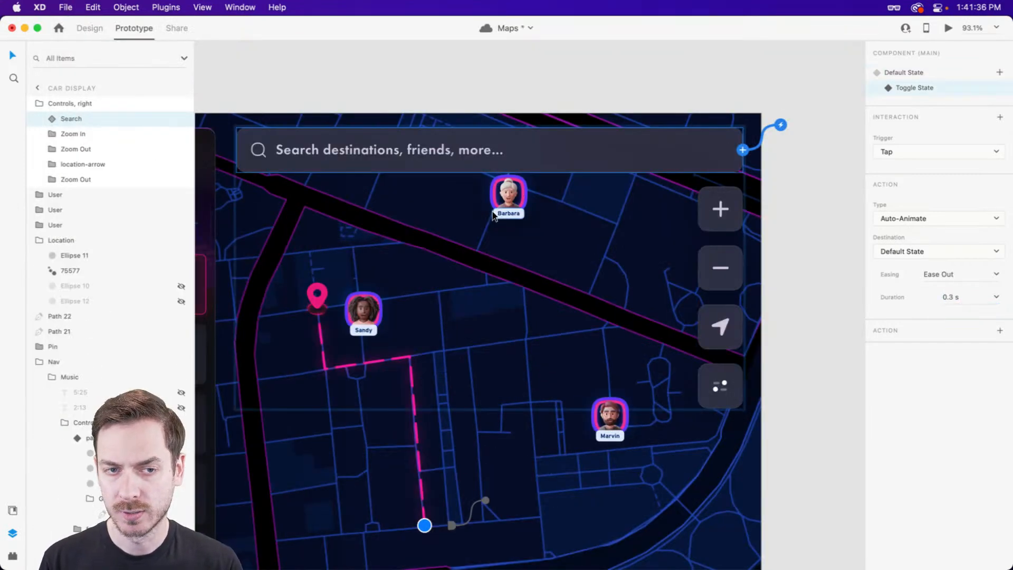
left_click(100, 26)
scroll(528, 306, "left", 5)
scroll(528, 306, "down", 3)
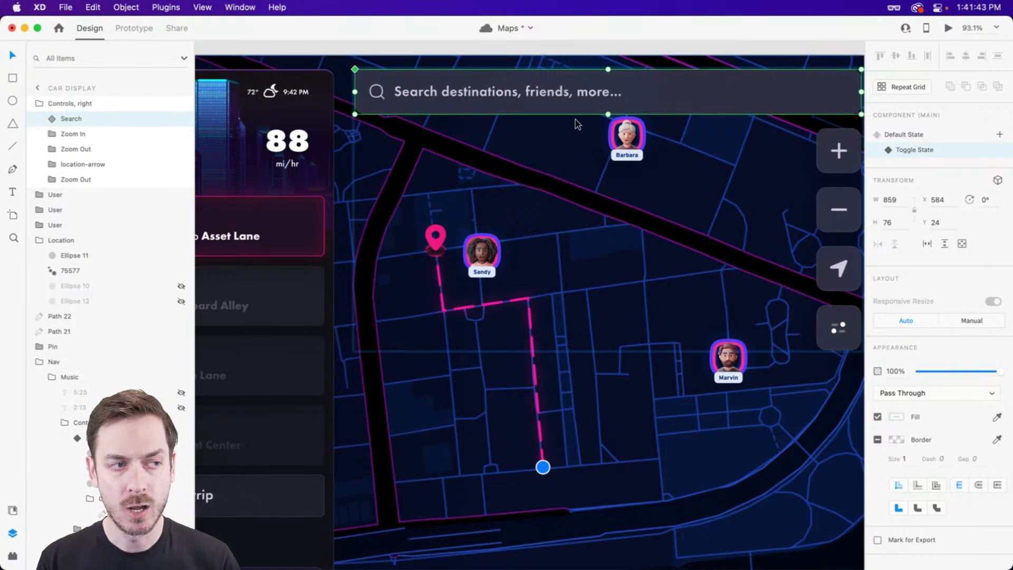
key("super+0")
left_click(51, 118)
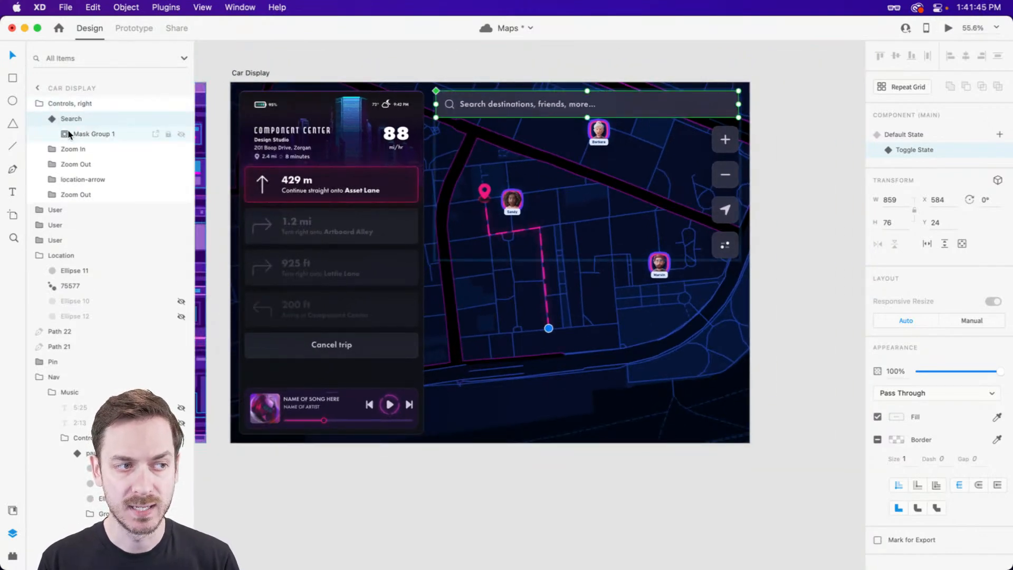
left_click(69, 134)
left_click(112, 138)
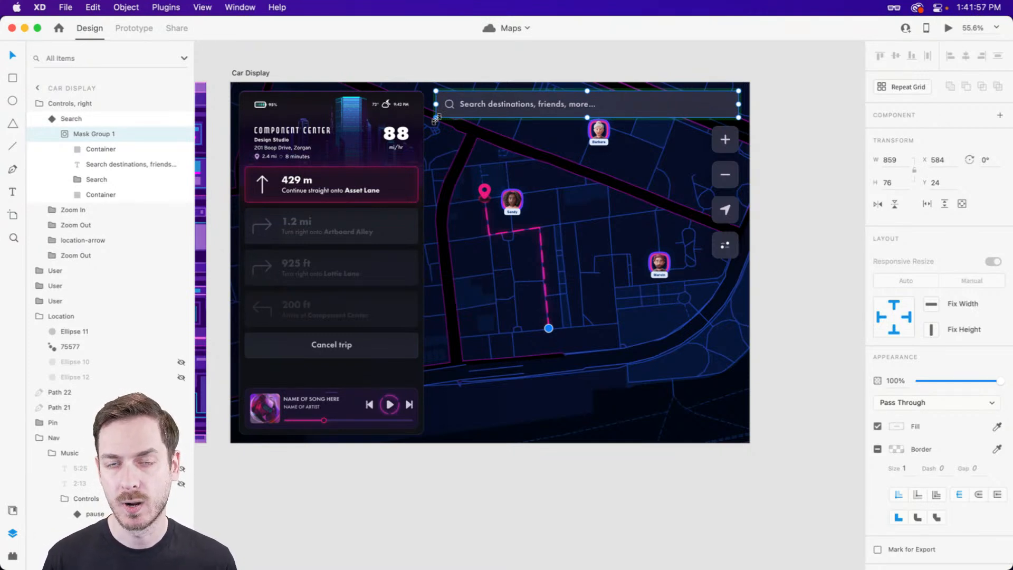
- Enlarge the mask group's upper Container to 1419 by 976 across the display and send a duplicate of it to the back of the group
left_click_drag(436, 119, 351, 280)
key("super+z")
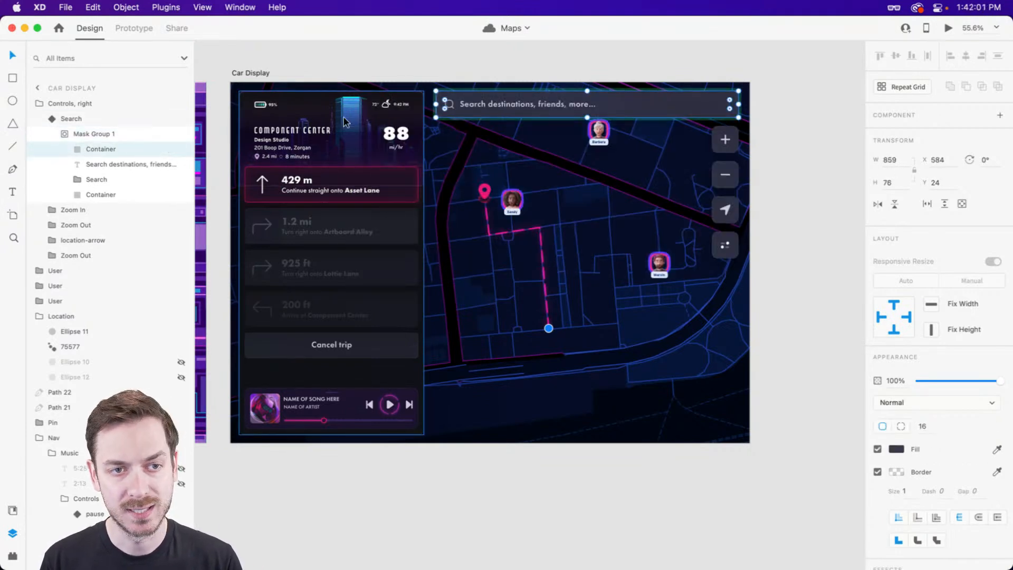
double_click(440, 114)
left_click_drag(329, 299, 239, 436)
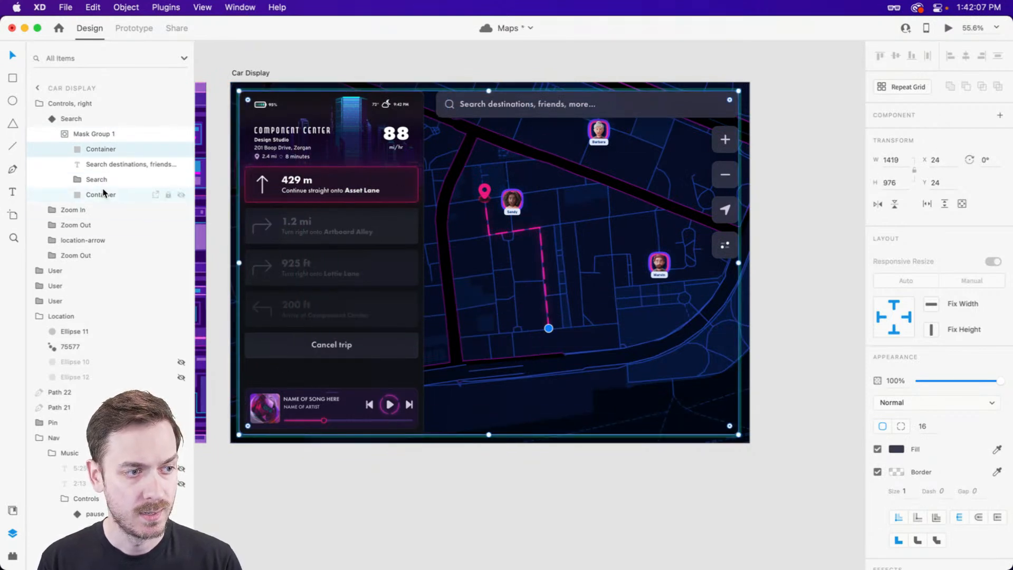
key("super+d")
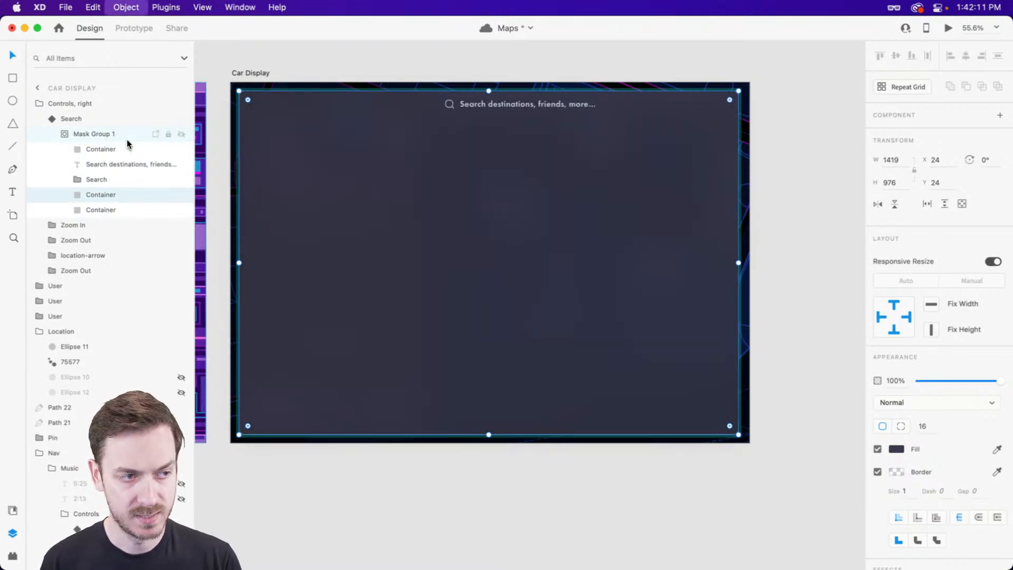
key("super+shift+bracketleft")
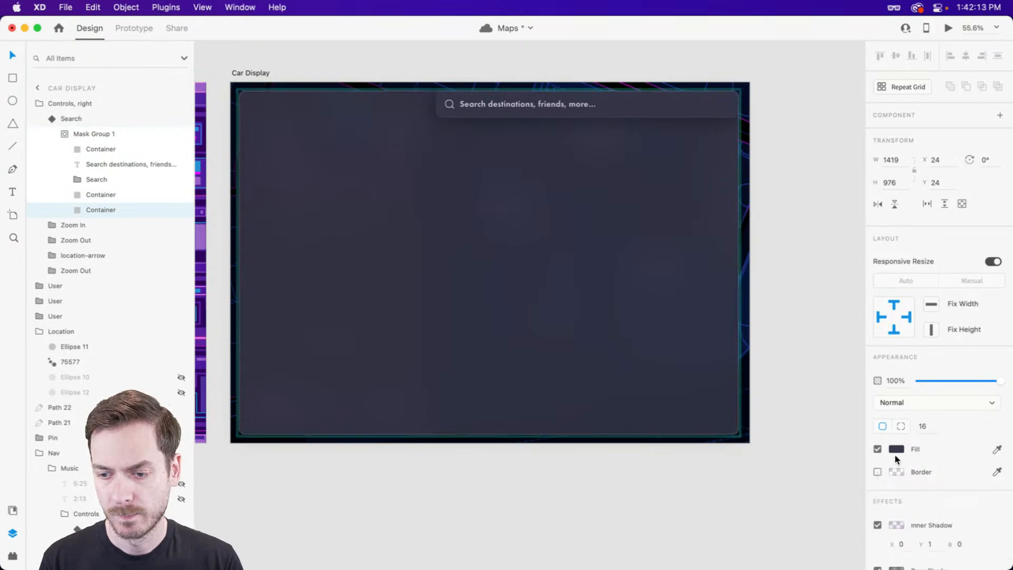
- Give the backmost Container a solid black fill with no border
left_click(896, 449)
left_click_drag(790, 452, 747, 497)
left_click(949, 361)
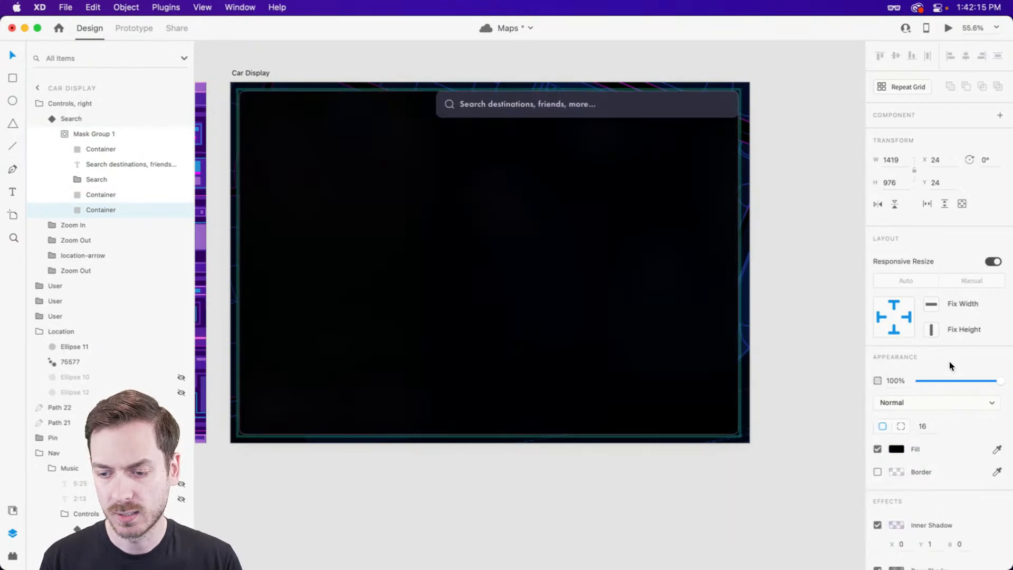
- Turn off the black Container's inner shadow, drop shadow and background blur, and lower its opacity to about 82%
scroll(909, 453, "down", 3)
left_click(877, 408)
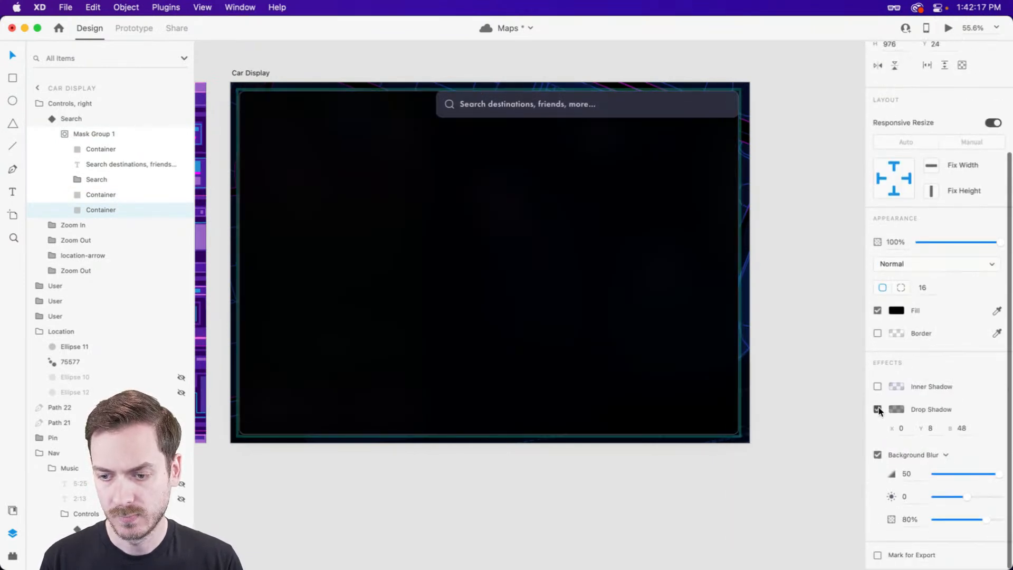
left_click(877, 456)
left_click_drag(967, 332, 988, 333)
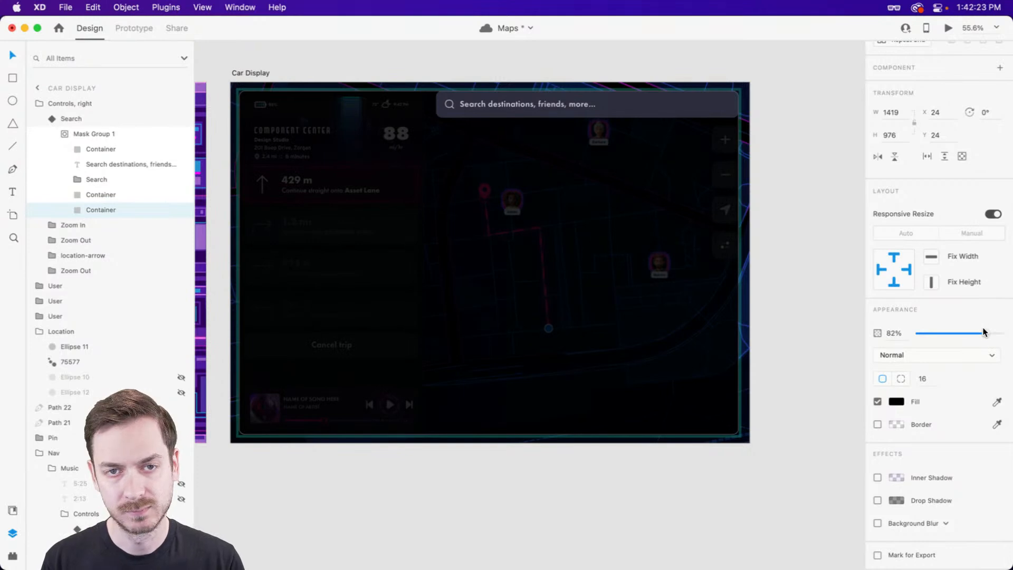
- Resize the mask Container and the black Container together to 1474 by 1024 at X 0, Y 0, covering the whole display
left_click_drag(984, 331, 984, 331)
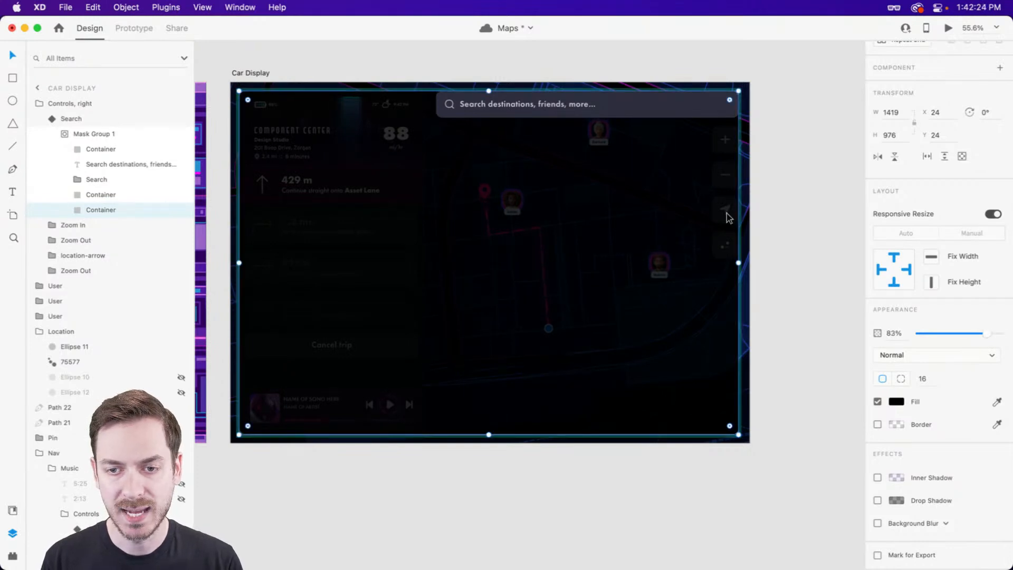
left_click(91, 149, "super")
left_click_drag(738, 265, 749, 263)
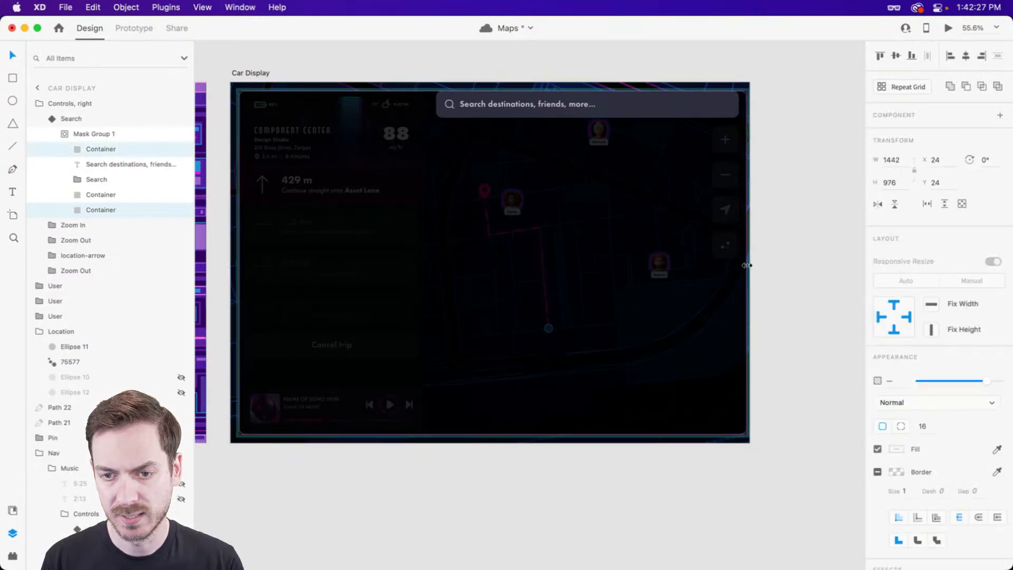
left_click_drag(494, 435, 492, 443)
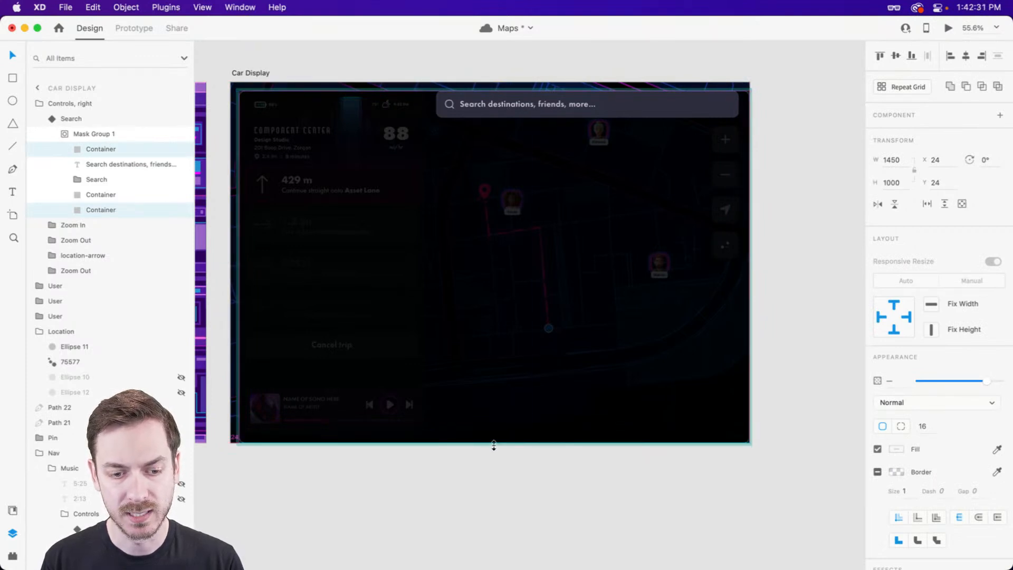
left_click_drag(494, 91, 496, 83)
left_click_drag(238, 263, 232, 264)
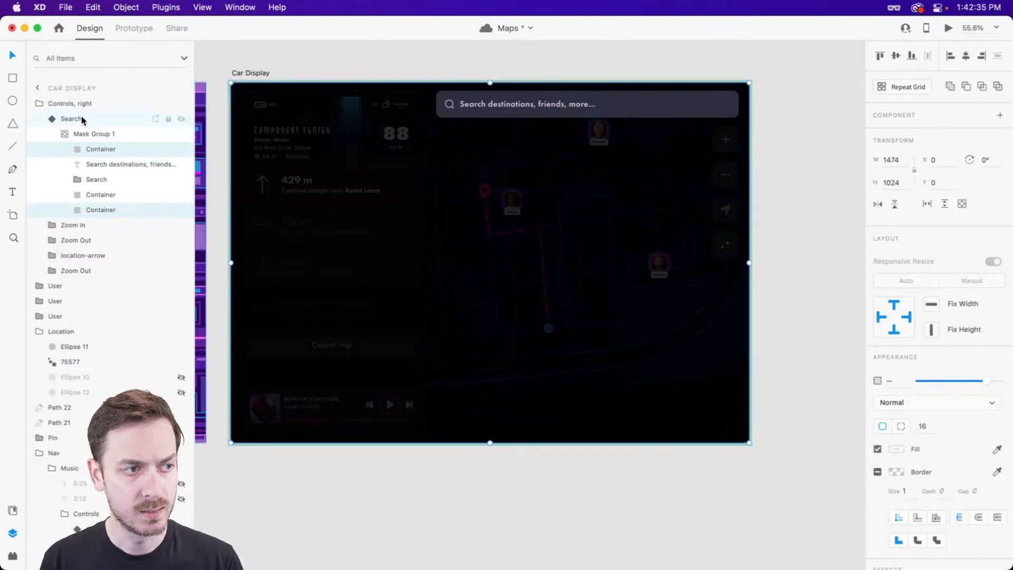
- Hide the Search component to reach the Nav group beneath it, and bring Nav in front of all other layers
left_click(129, 118)
left_click(181, 119)
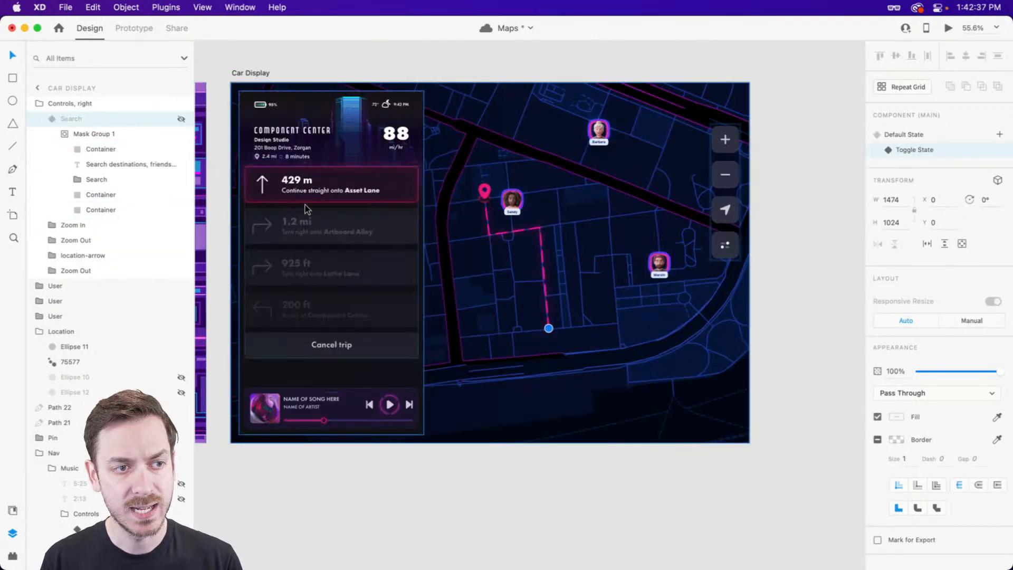
left_click(290, 196)
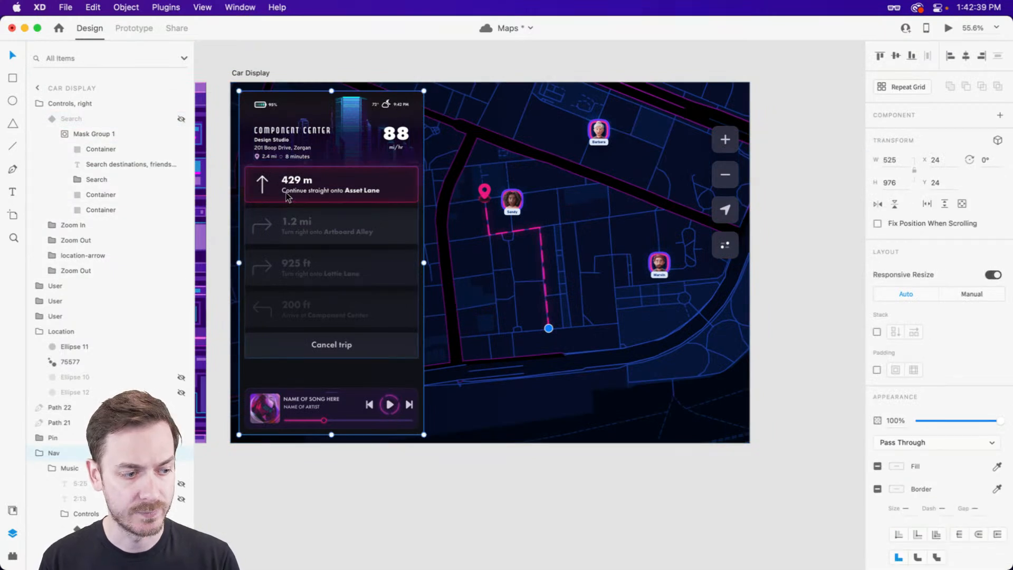
scroll(187, 158, "down", 10)
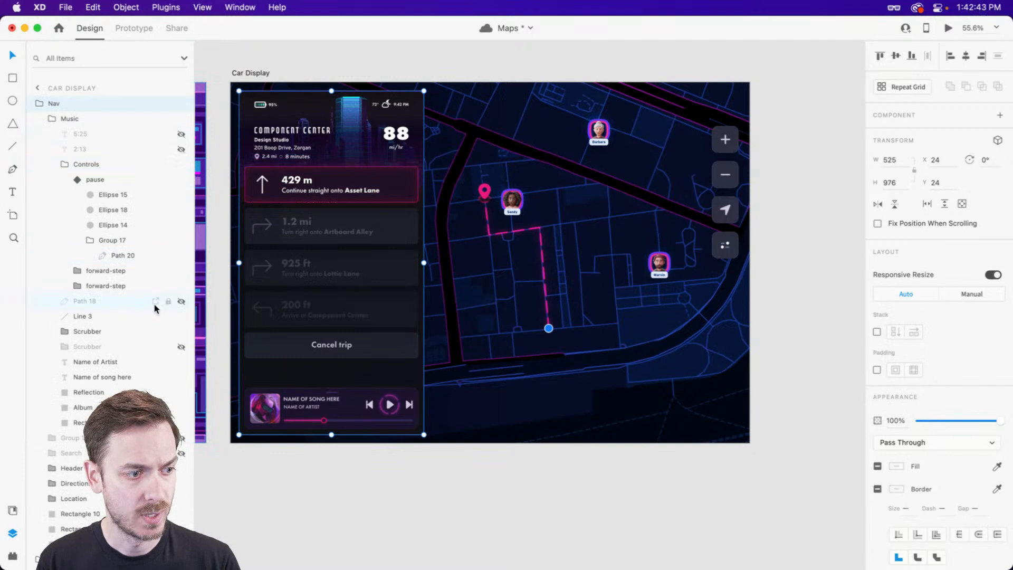
- Locate the hidden Search component in the Controls, right group and make it visible again
scroll(158, 343, "down", 1)
left_click(182, 452)
left_click(182, 452)
left_click(104, 163)
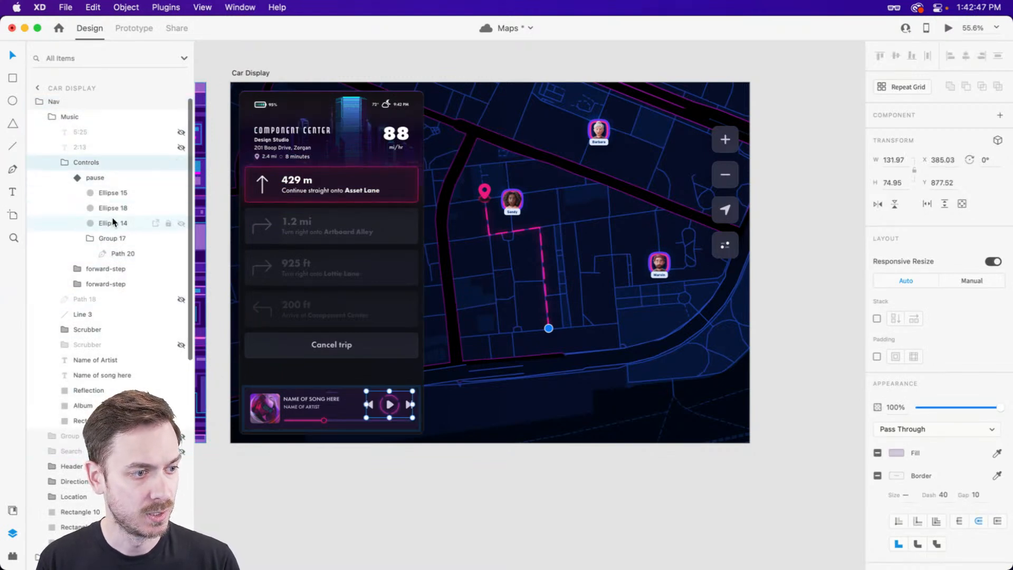
left_click(725, 140)
scroll(104, 360, "down", 10)
left_click(180, 259)
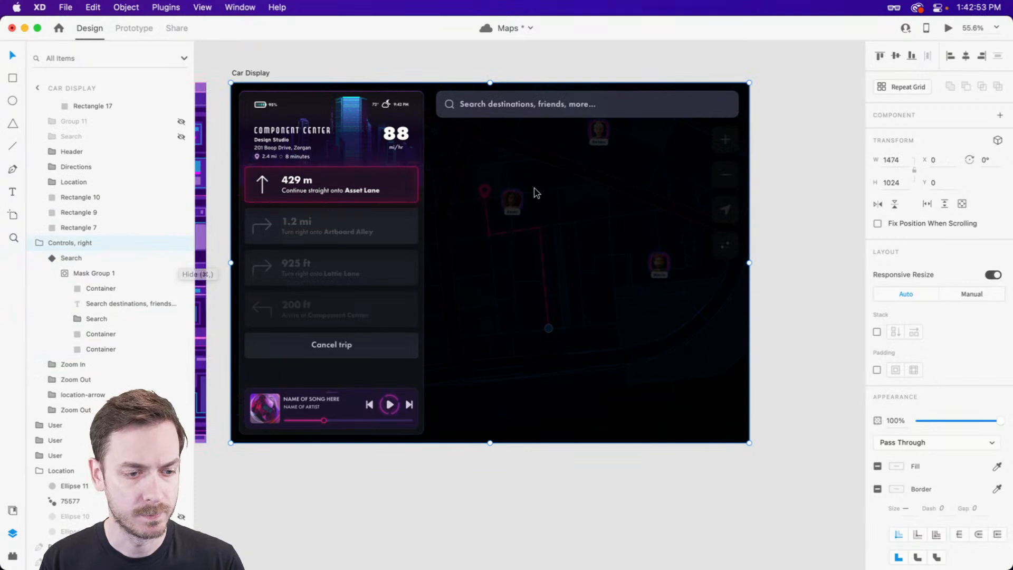
- Lower the opacity of the backmost black Container in the Search mask group to 70%
double_click(626, 183)
left_click(658, 175)
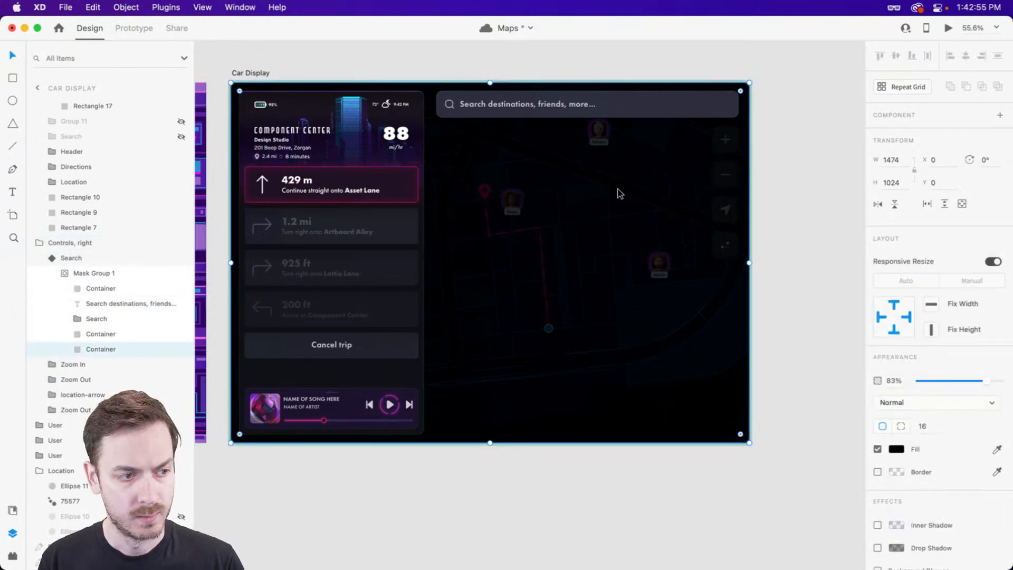
left_click_drag(986, 380, 978, 376)
key("Escape")
key("Escape")
- Compare the Search component's two states and leave it on the Default State
left_click(919, 131)
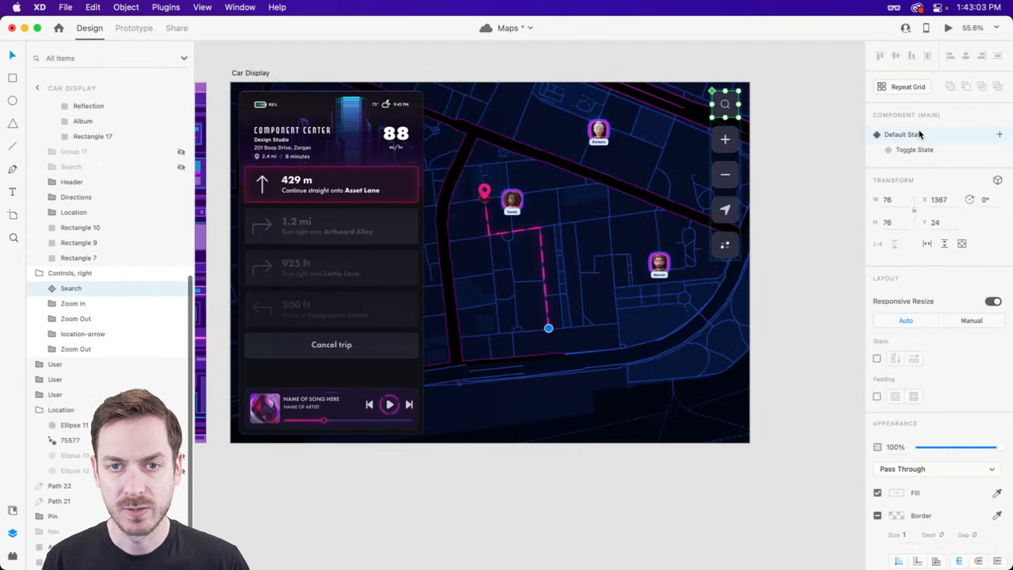
left_click(922, 149)
left_click(924, 136)
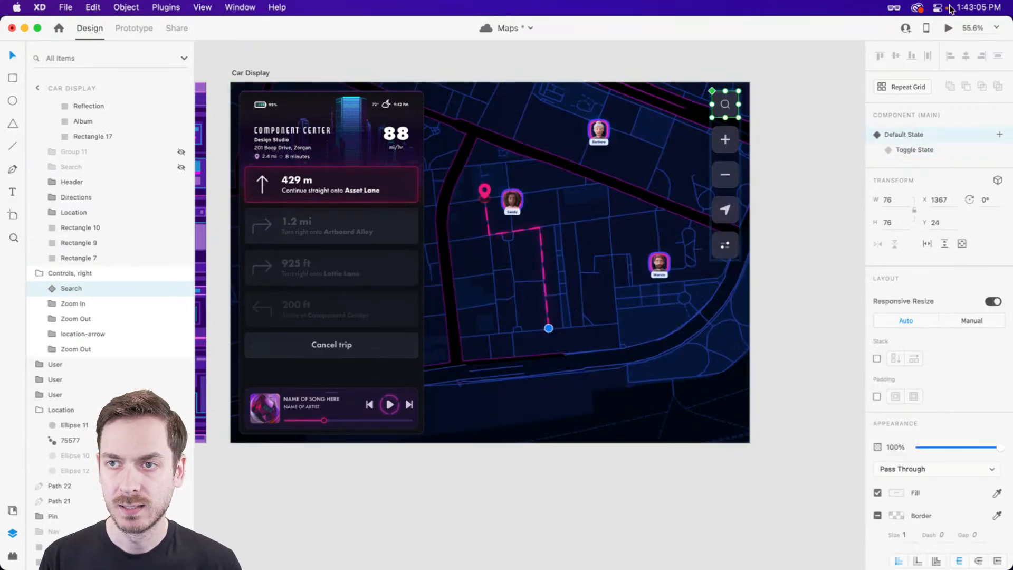
- Preview the prototype and repeatedly expand and collapse the search button to check how its container and dark overlay animate
left_click(948, 28)
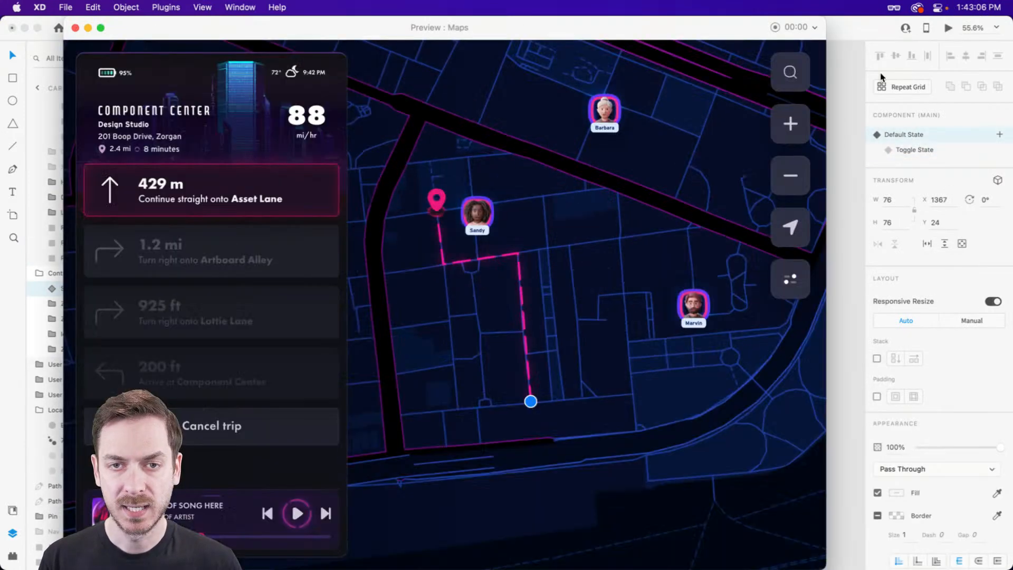
left_click(791, 74)
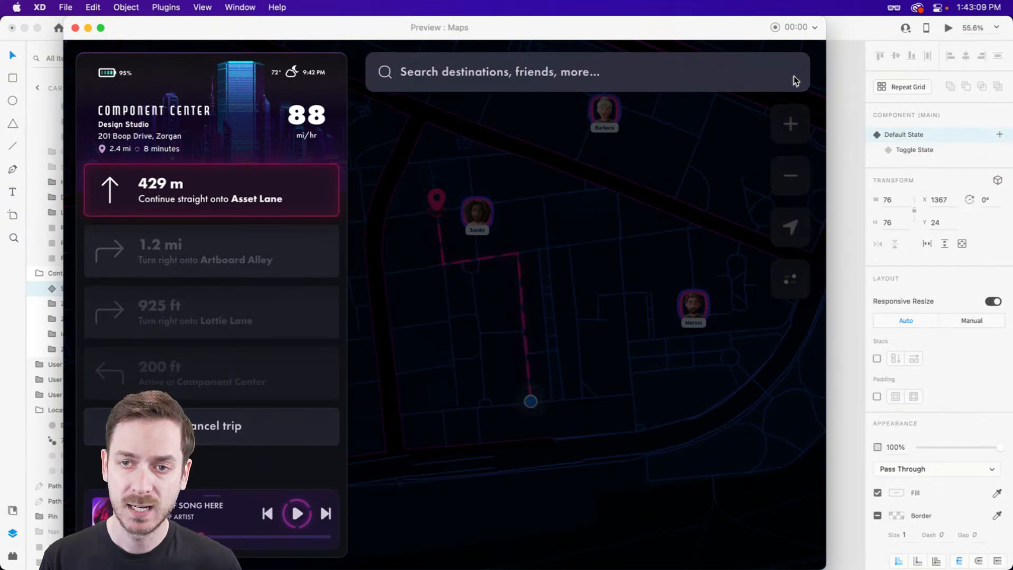
left_click(792, 78)
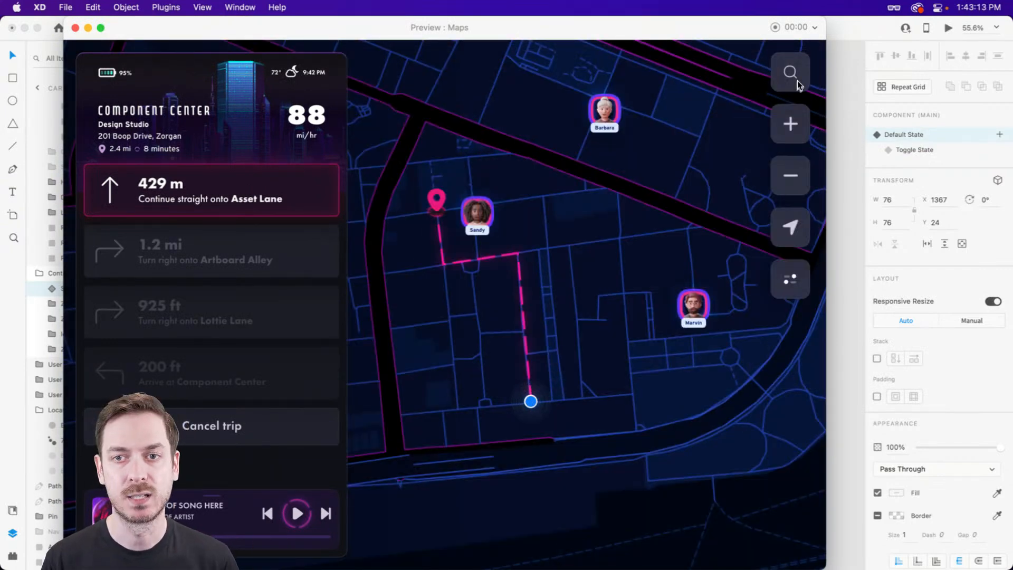
left_click(796, 80)
left_click(702, 75)
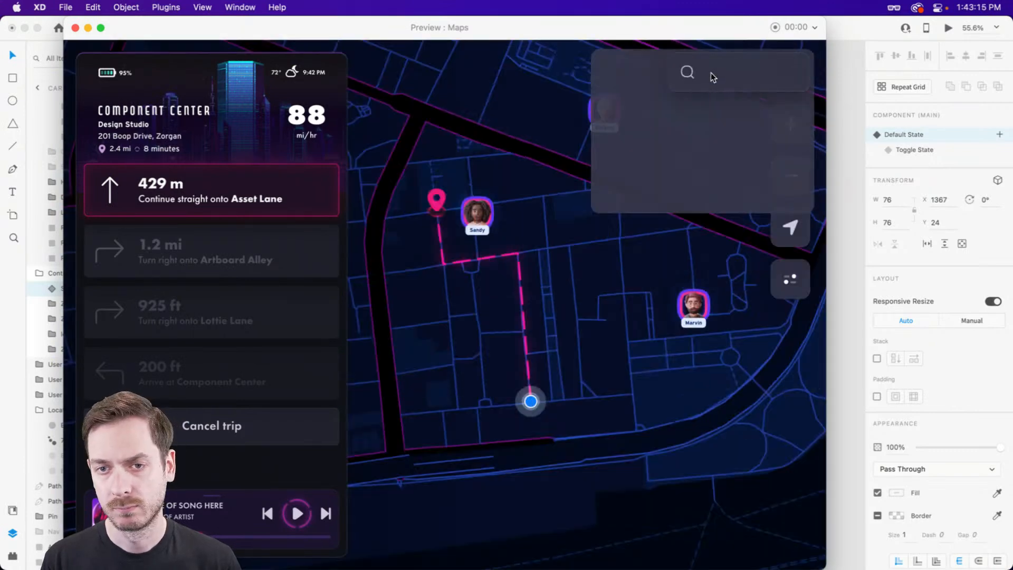
left_click(787, 71)
left_click(787, 71)
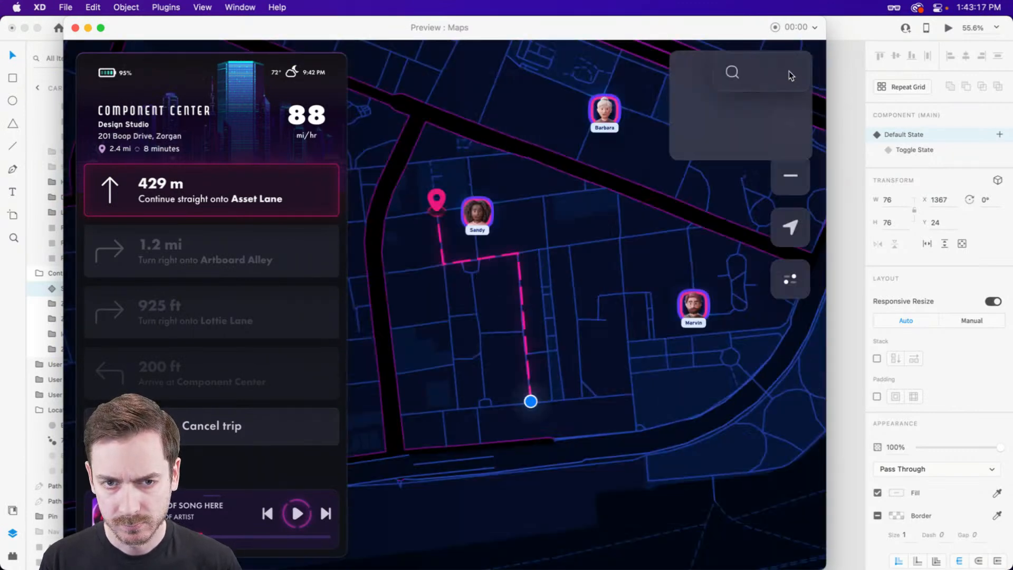
left_click(798, 75)
left_click(728, 78)
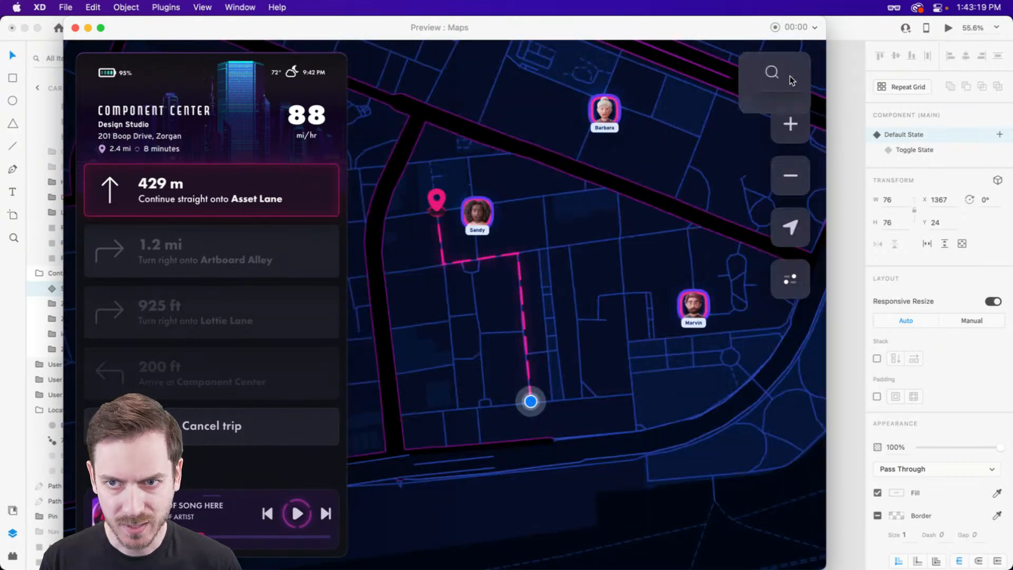
left_click(789, 74)
left_click(714, 75)
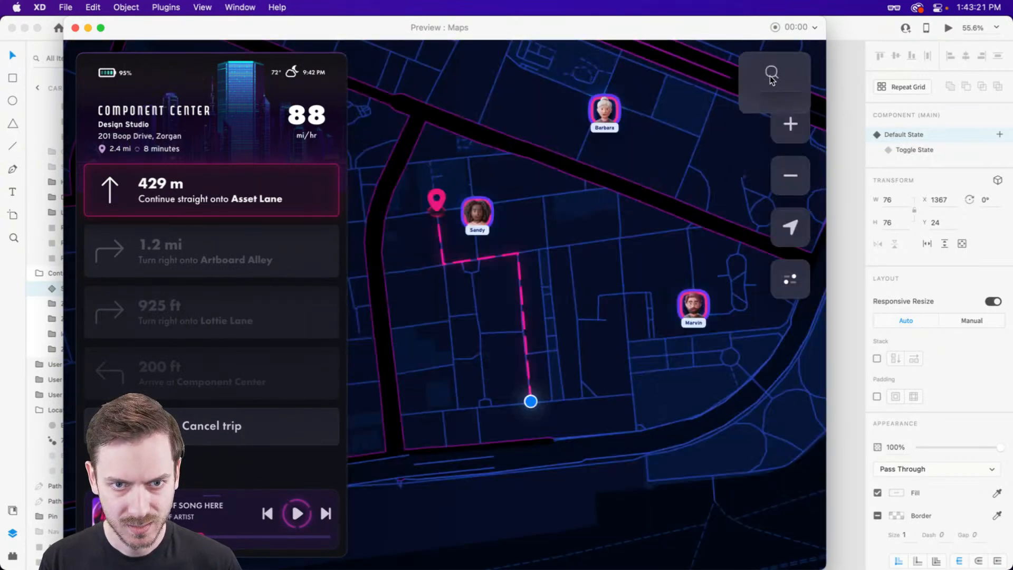
left_click(786, 77)
key("super+w")
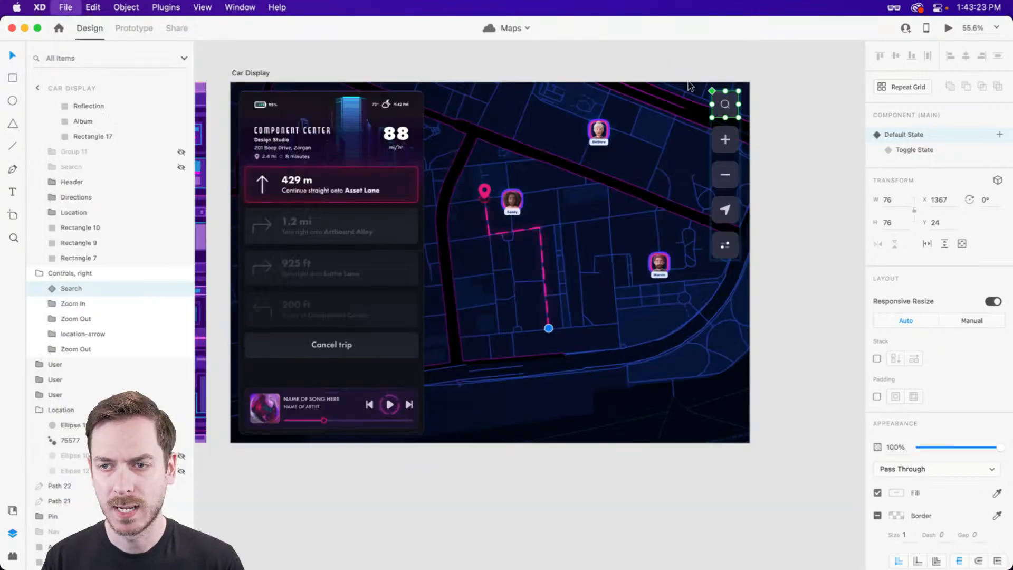
- In the Search component's Toggle State, rename the backmost black Container in the mask group to Overlay
left_click(937, 150)
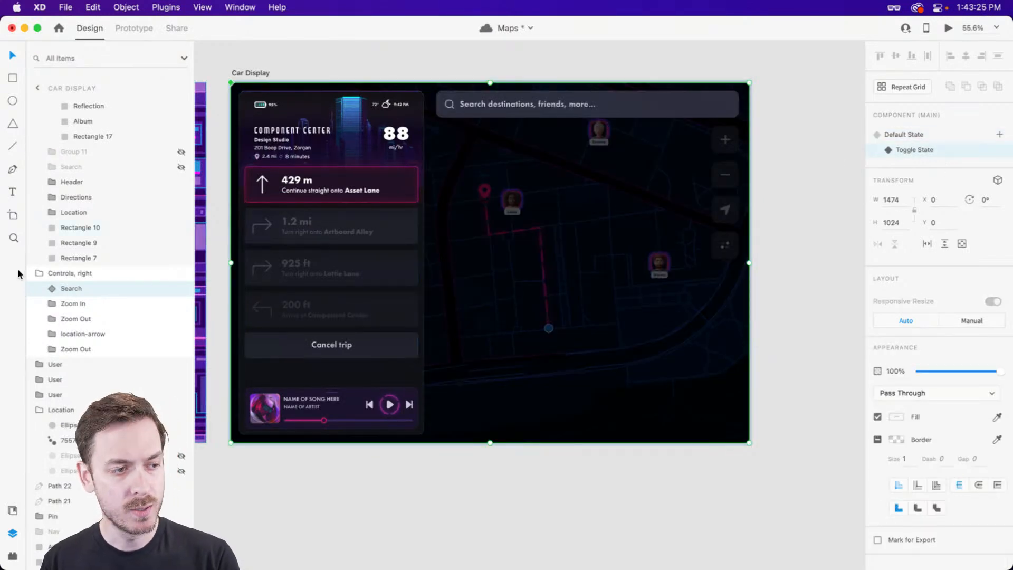
left_click(43, 288)
left_click(62, 304)
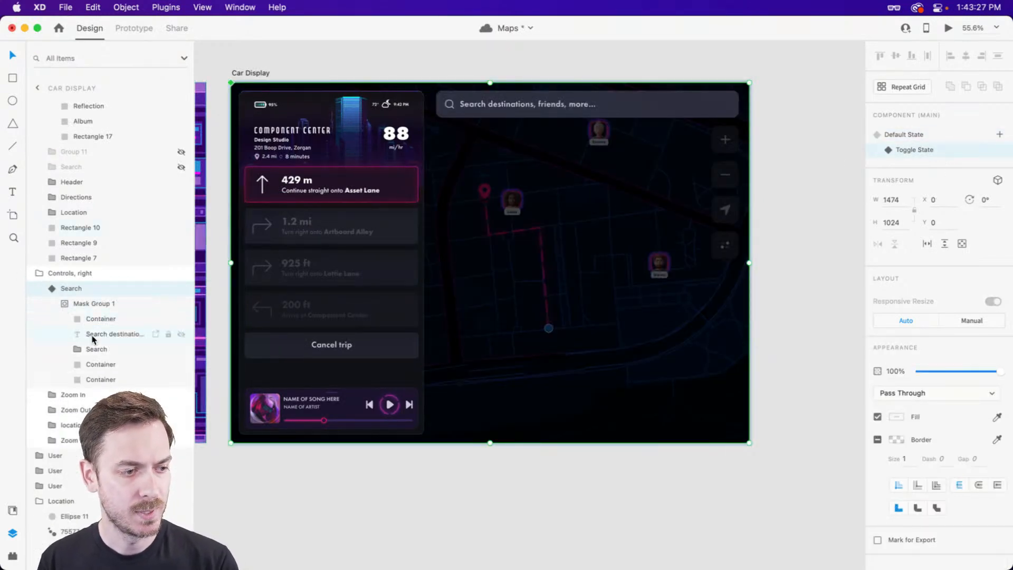
double_click(100, 380)
type("Overlay")
key("Return")
key("super+Return")
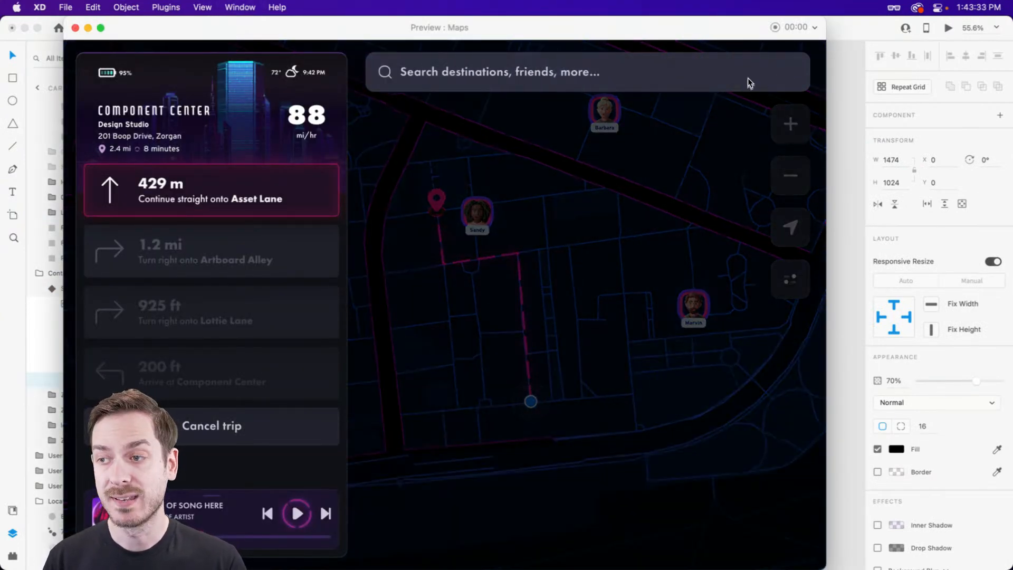
key("super+w")
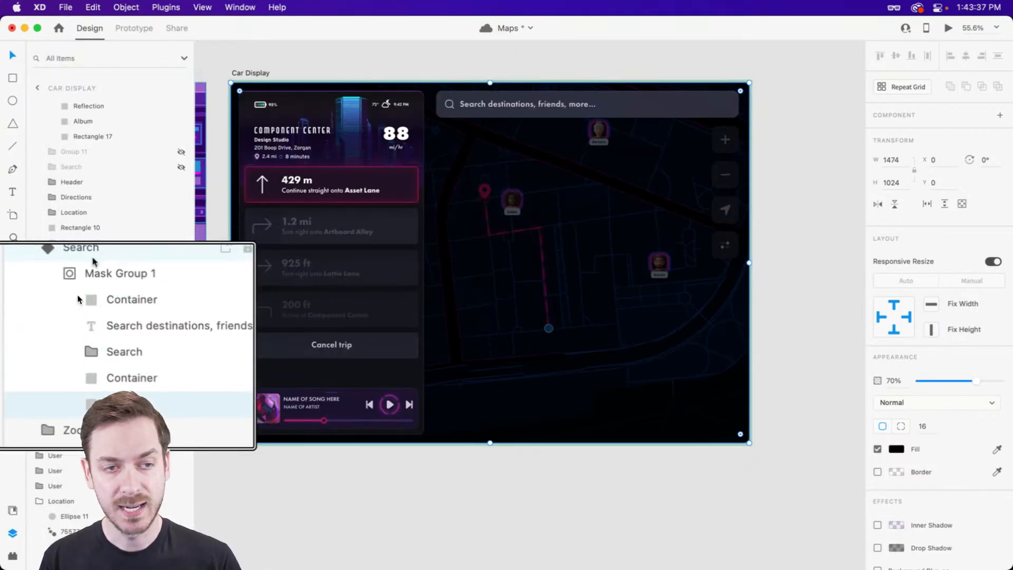
- Examine the search bar's Container and the Overlay layer within the Toggle State's mask group
left_click(103, 375)
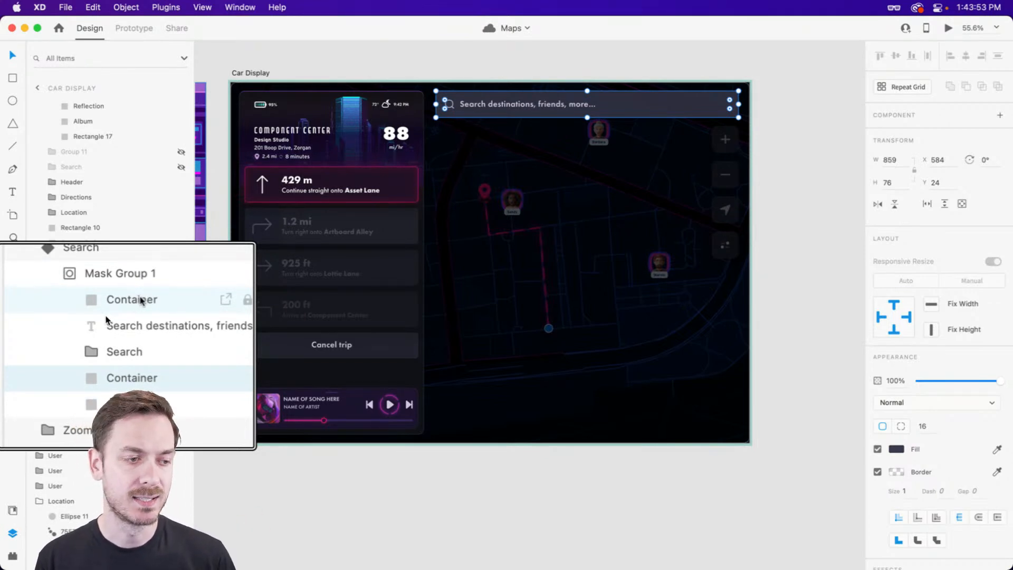
left_click(103, 376)
left_click(102, 371)
left_click(103, 375)
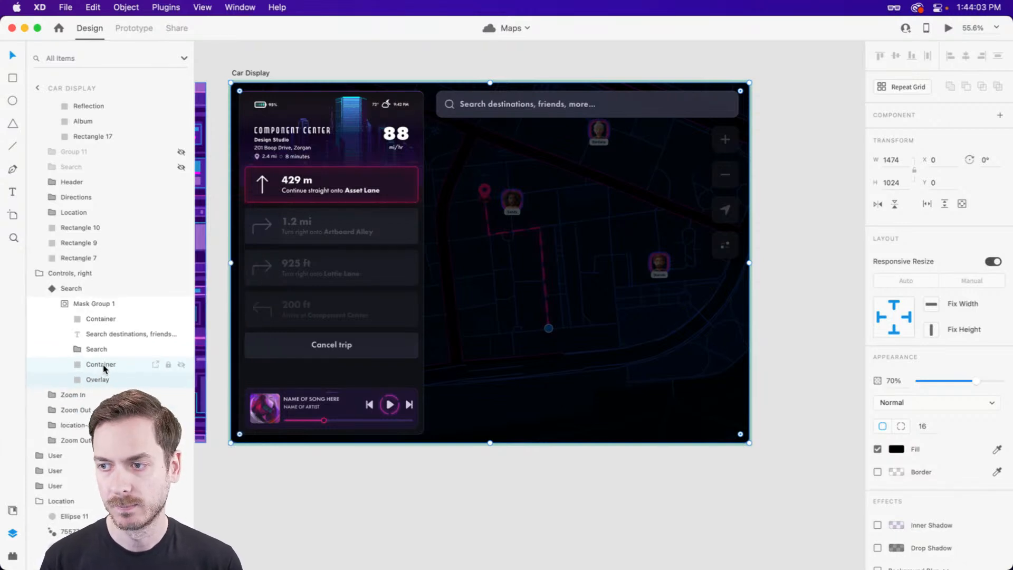
- Preview the prototype with the renamed Overlay and test the search bar's opening and closing transitions several times
key("super+Return")
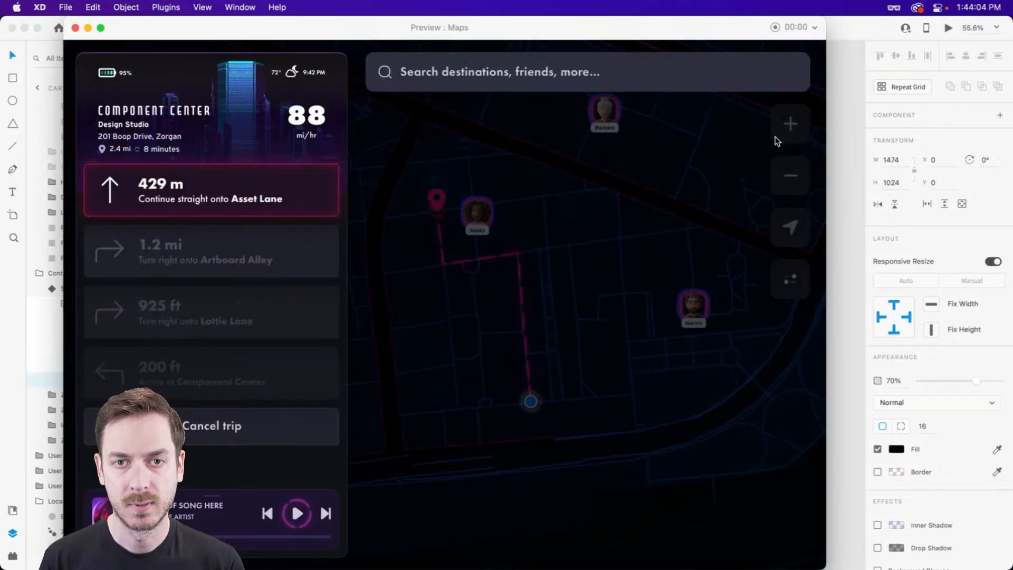
left_click(695, 76)
left_click(793, 75)
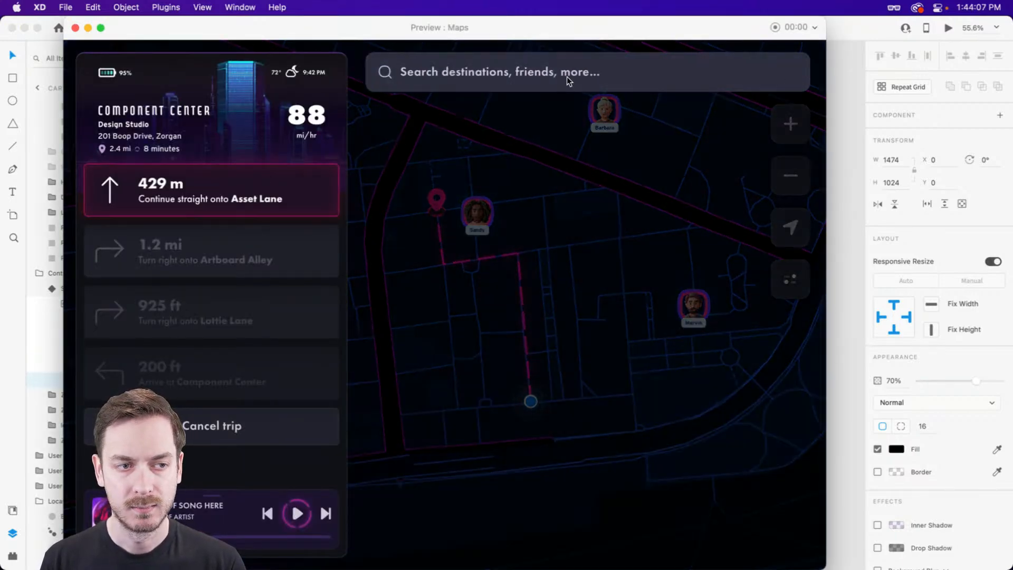
left_click(568, 76)
left_click(797, 74)
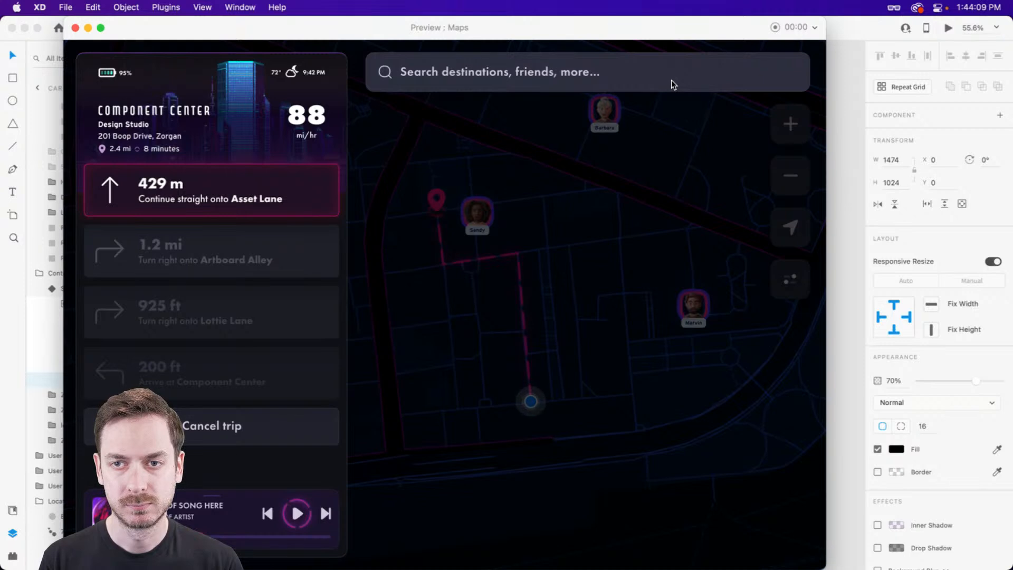
left_click(672, 81)
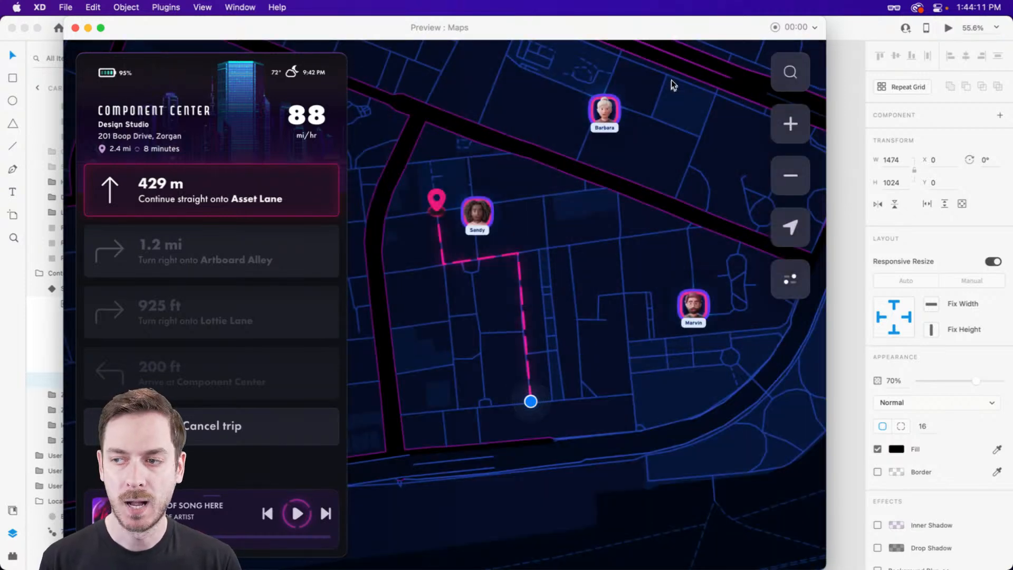
left_click(791, 71)
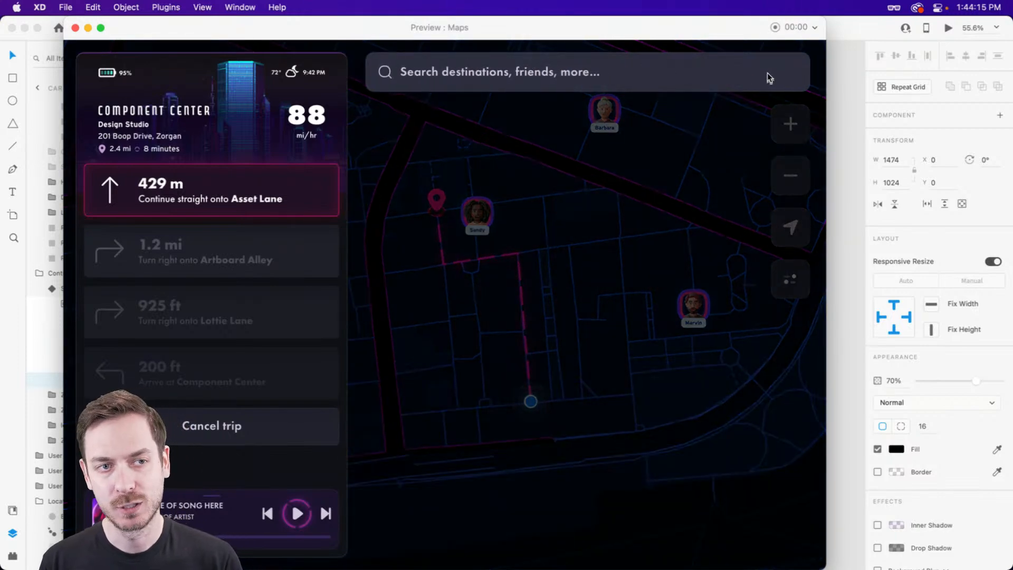
left_click(771, 78)
left_click(799, 75)
left_click(749, 74)
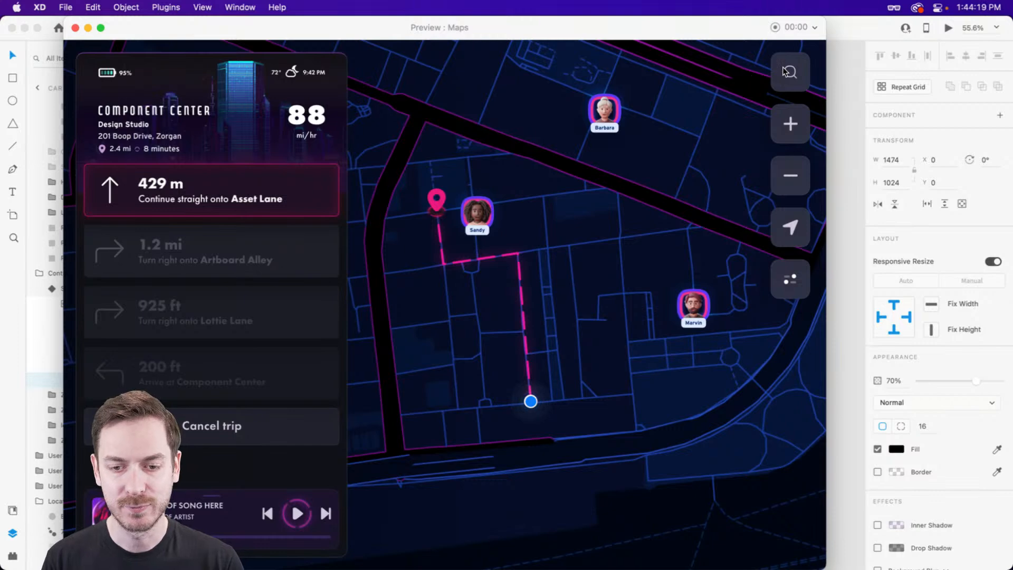
left_click(780, 72)
left_click(775, 75)
key("super+w")
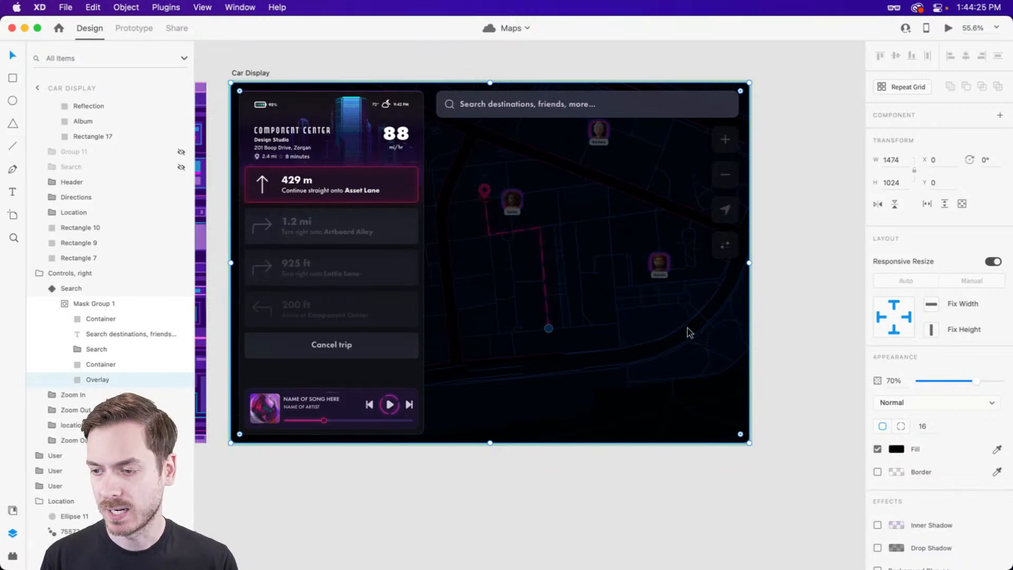
- Switch from the Maps document to the open Messenger App document
key("super+grave")
key("super+grave")
key("super+grave")
key("super+grave")
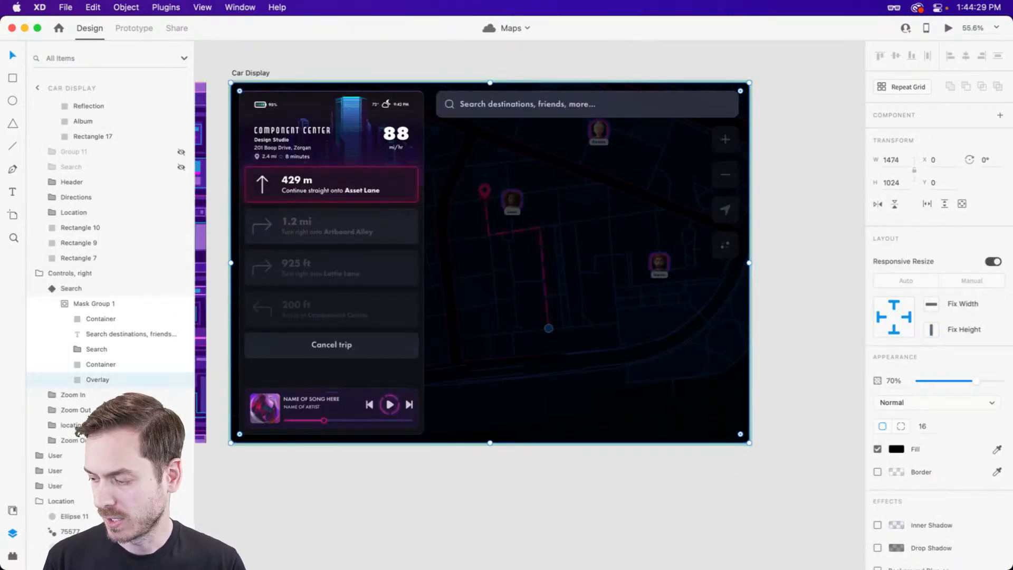
left_click(939, 568)
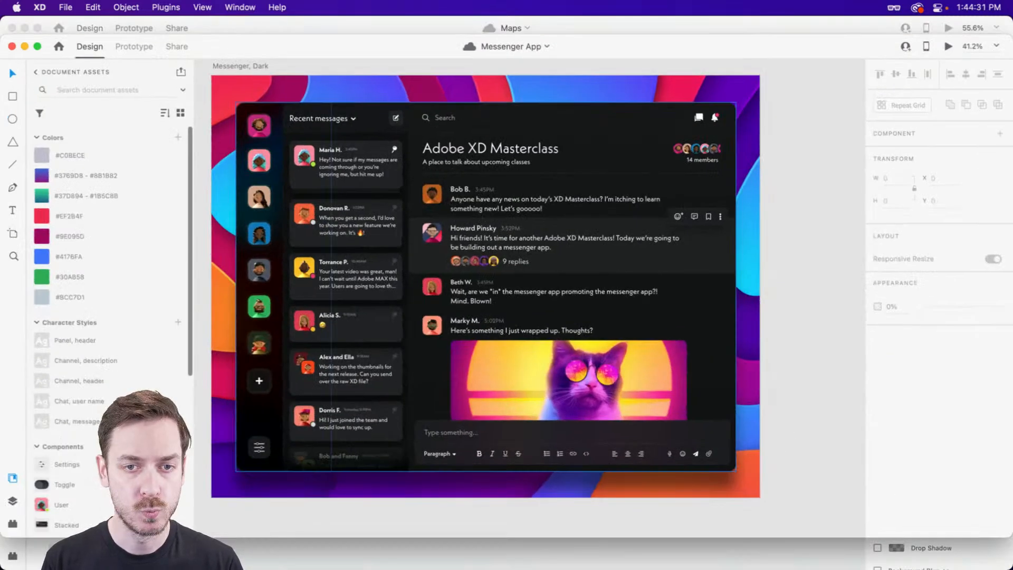
- Switch to Safari, view the Animated Emoji Picker shot on the Dribbble profile, and return to the Messenger App document in XD
left_click(564, 227)
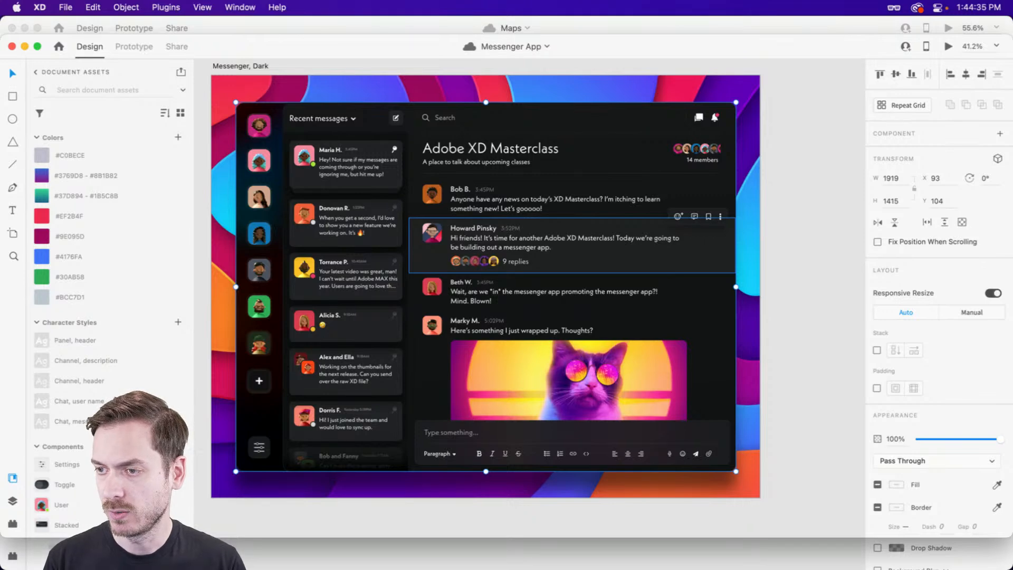
key("super+Tab")
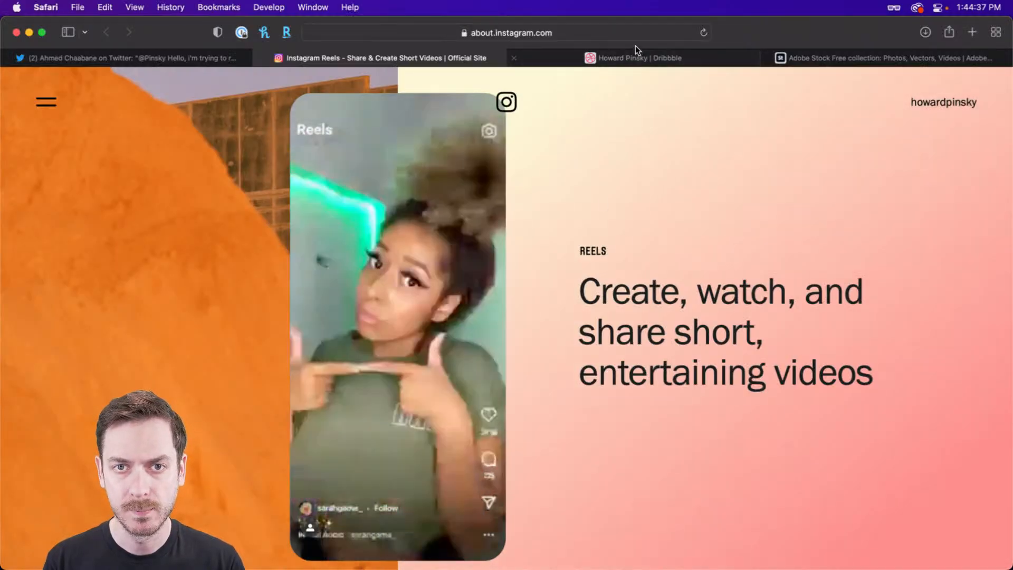
left_click(633, 49)
scroll(346, 219, "down", 10)
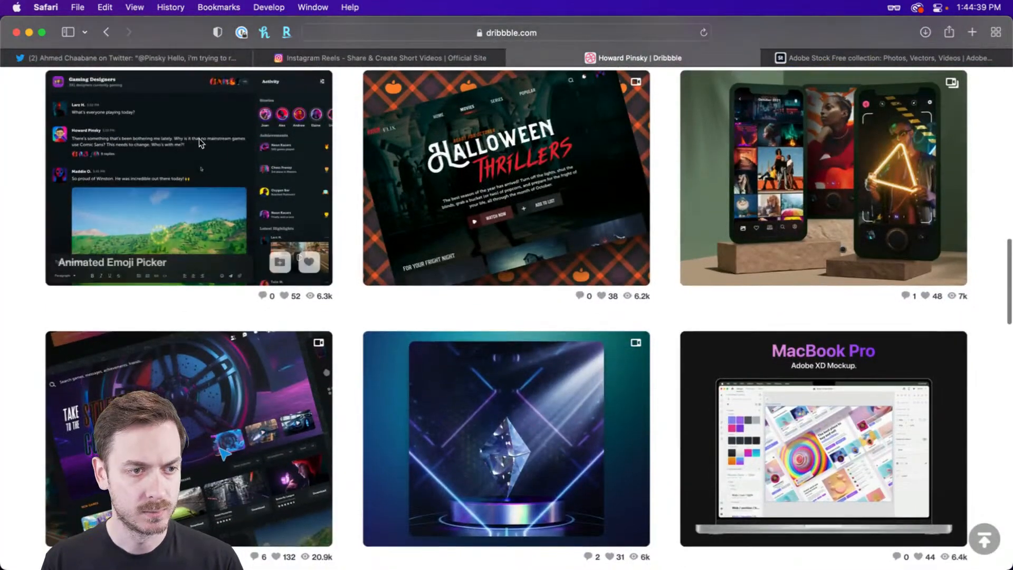
left_click(200, 143)
scroll(197, 141, "down", 2)
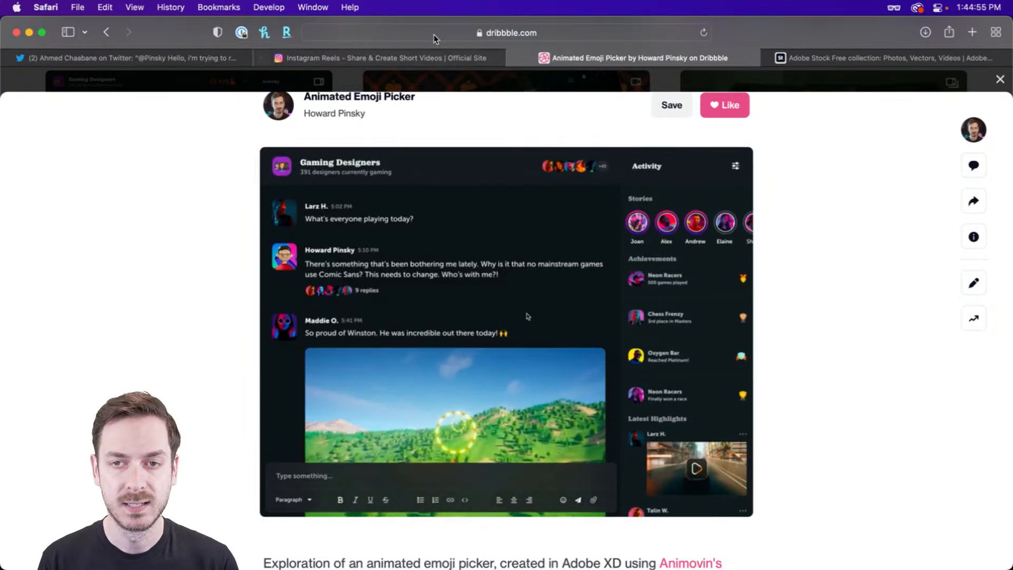
left_click(747, 74)
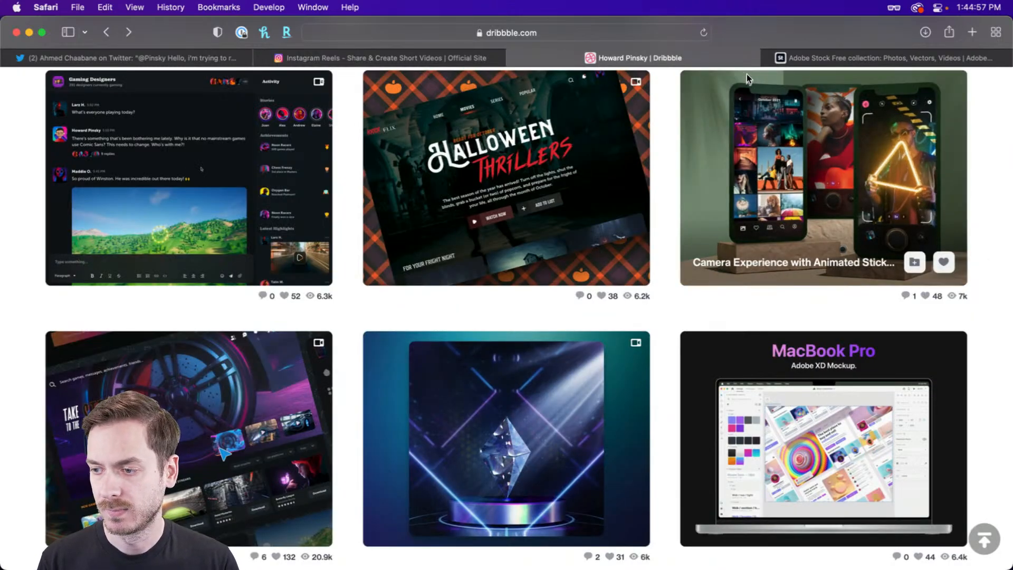
key("super+Tab")
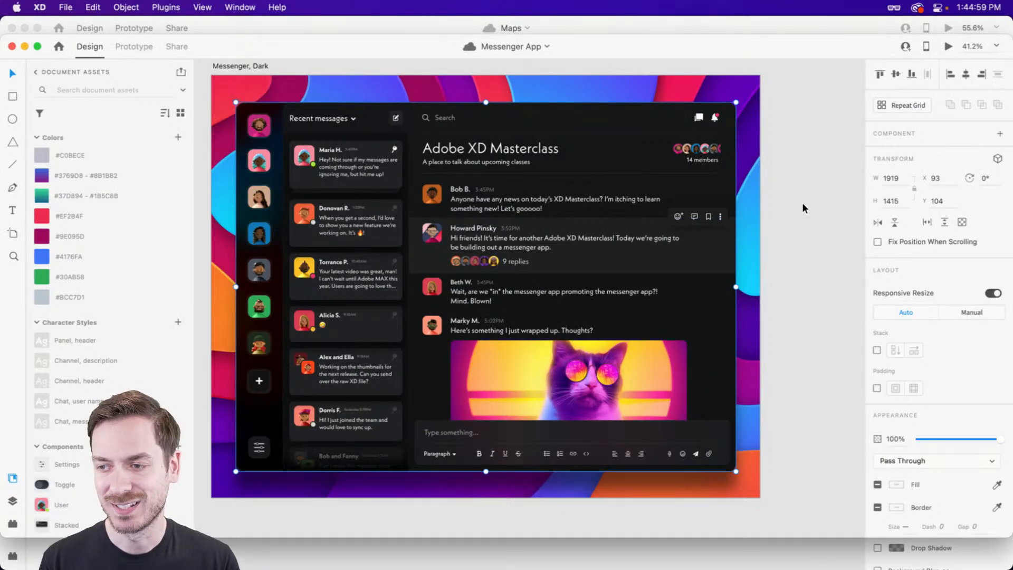
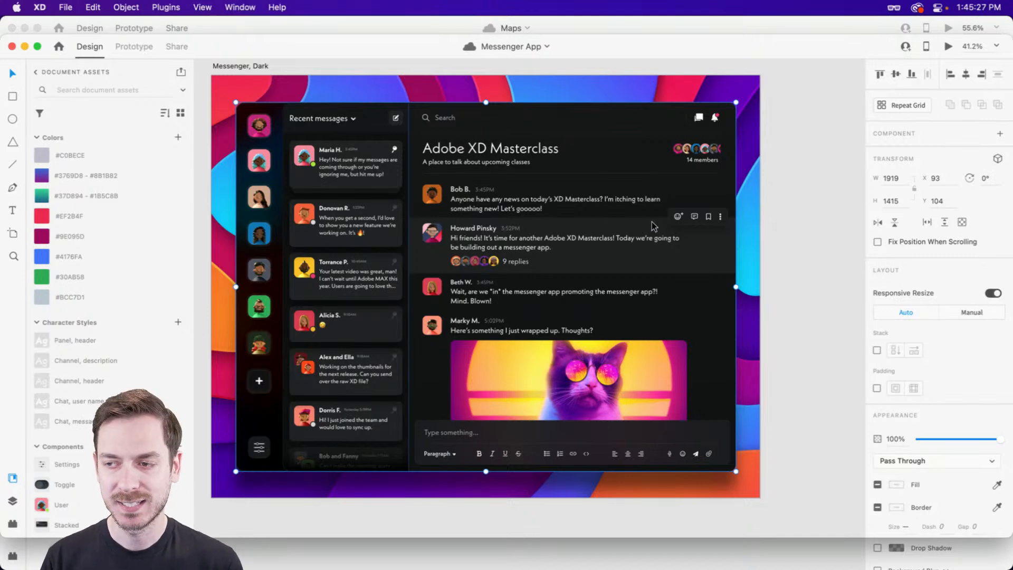
scroll(652, 225, "up", 3)
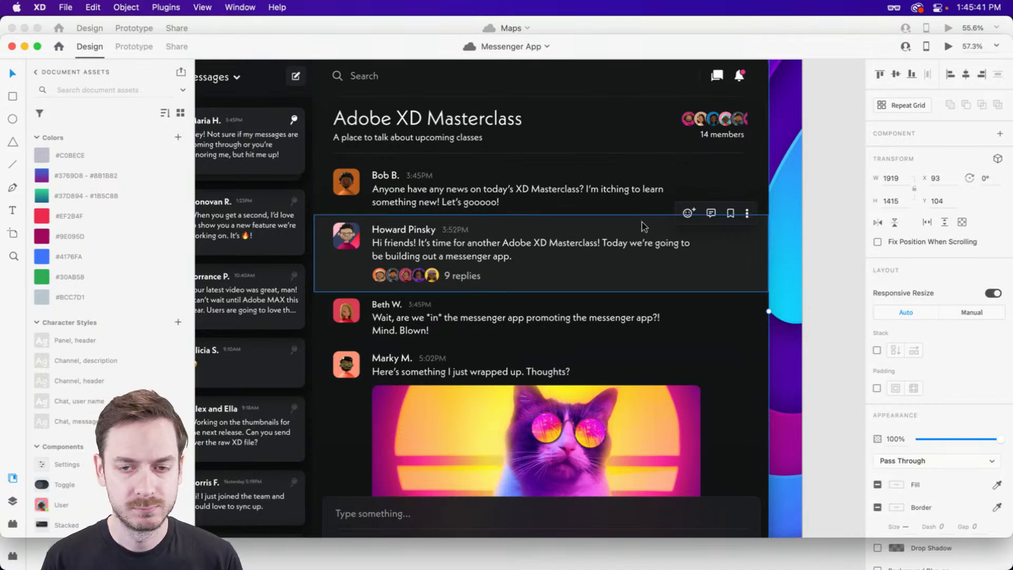
- Switch to the Maps document and return the Search component to its Default State
key("super+grave")
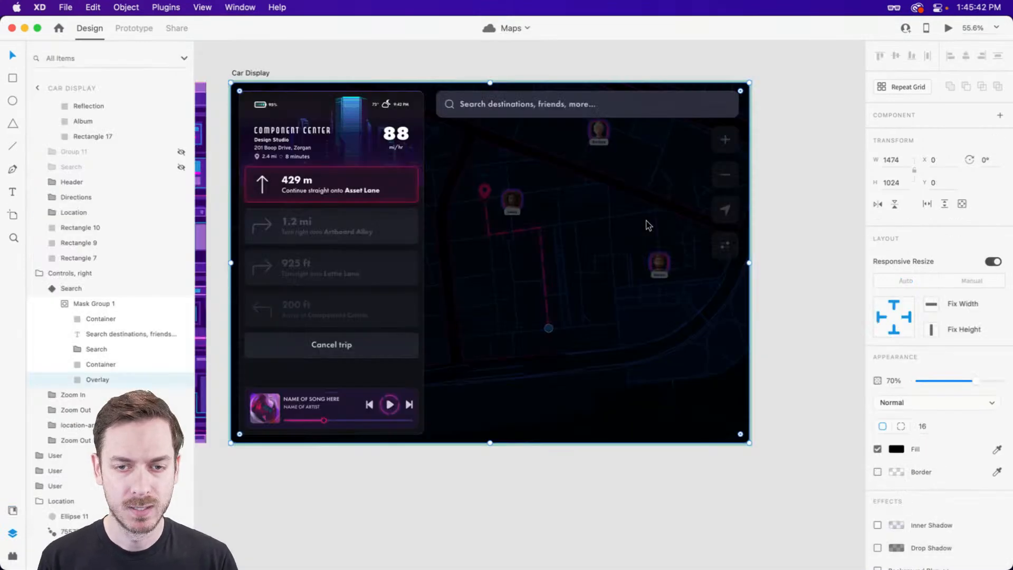
left_click(531, 105)
key("Escape")
key("Escape")
left_click(918, 135)
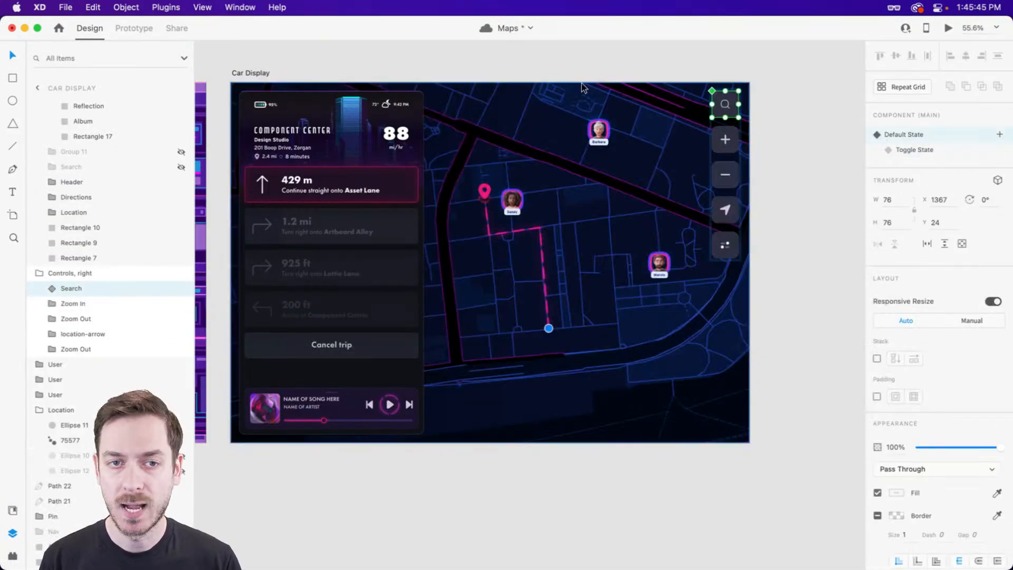
- Change the Search component's tap action to a Transition to Toggle State with the animation set to None
left_click(134, 28)
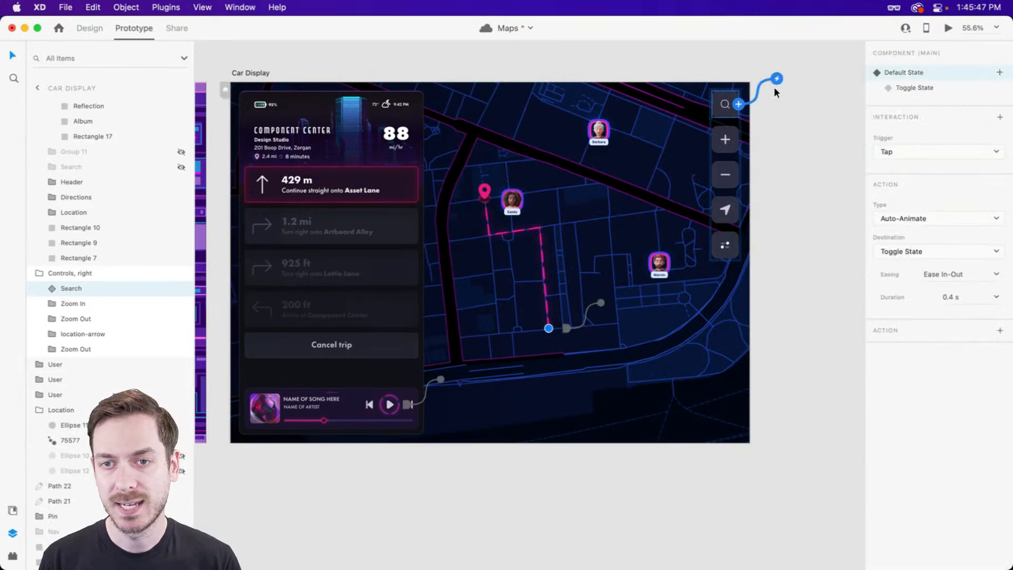
scroll(774, 86, "up", 5)
left_click(906, 218)
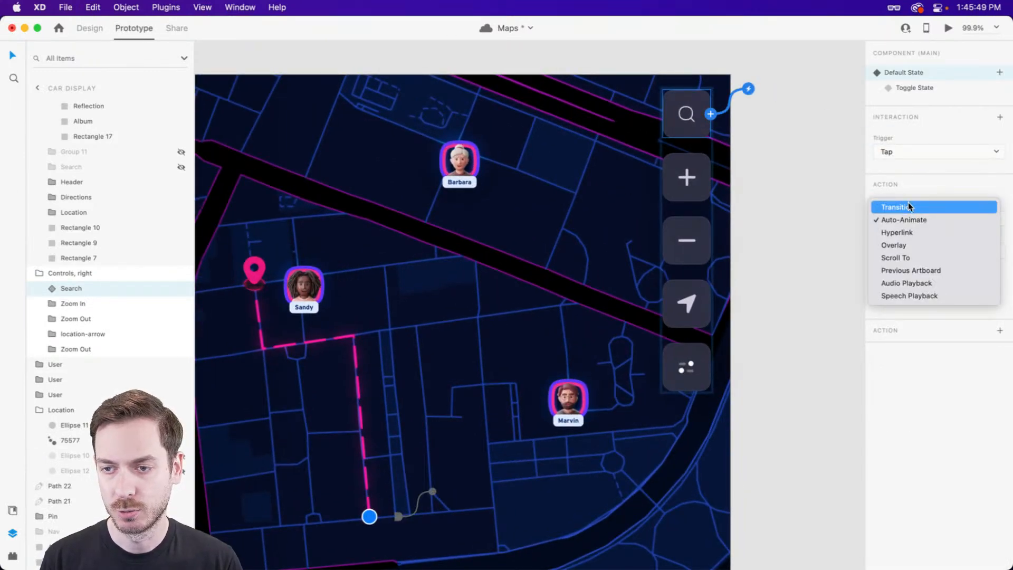
left_click(907, 206)
left_click(900, 298)
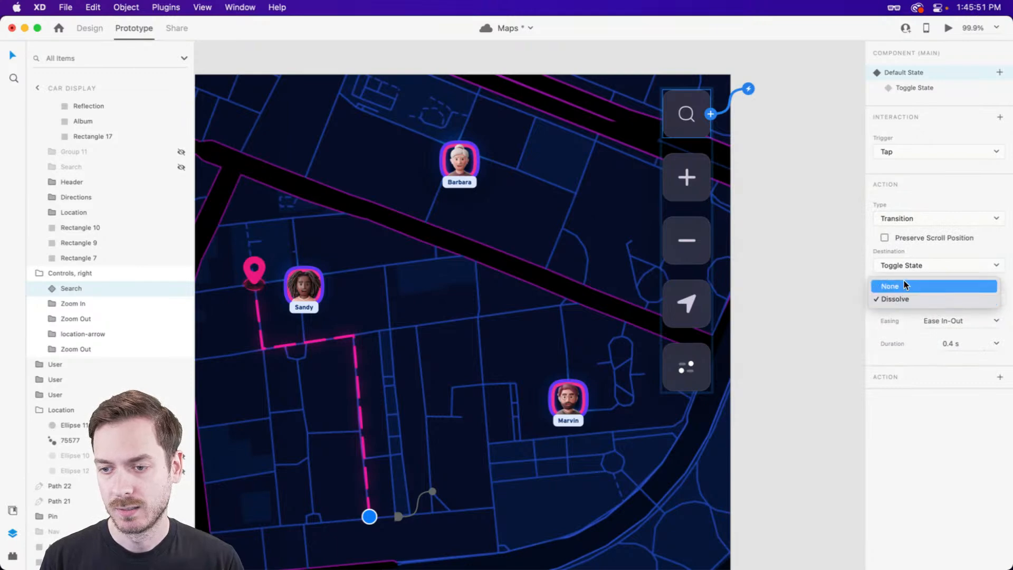
left_click(904, 285)
- Preview the Maps prototype and test opening the search bar without animation
left_click(948, 28)
left_click(800, 69)
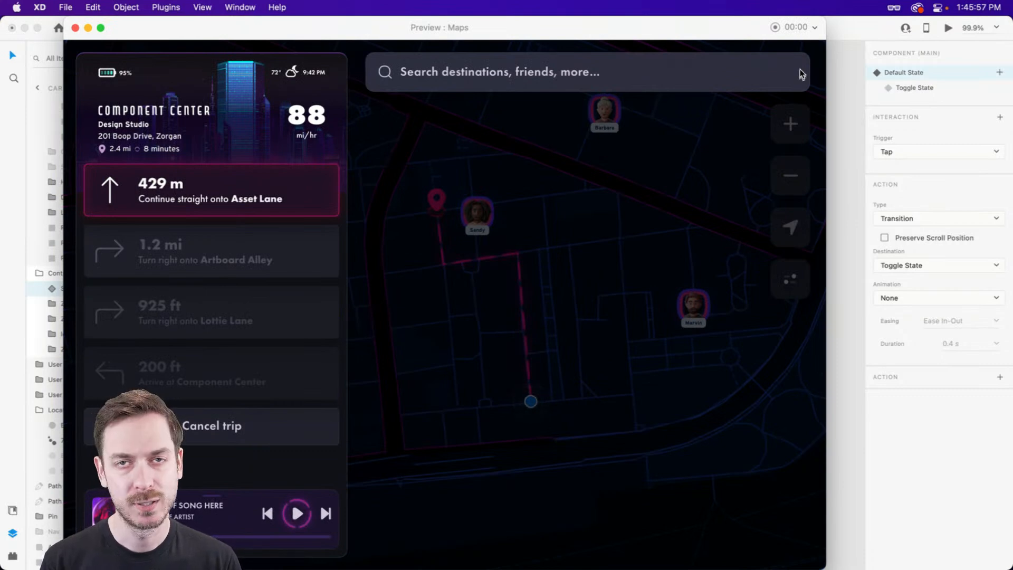
left_click(901, 259)
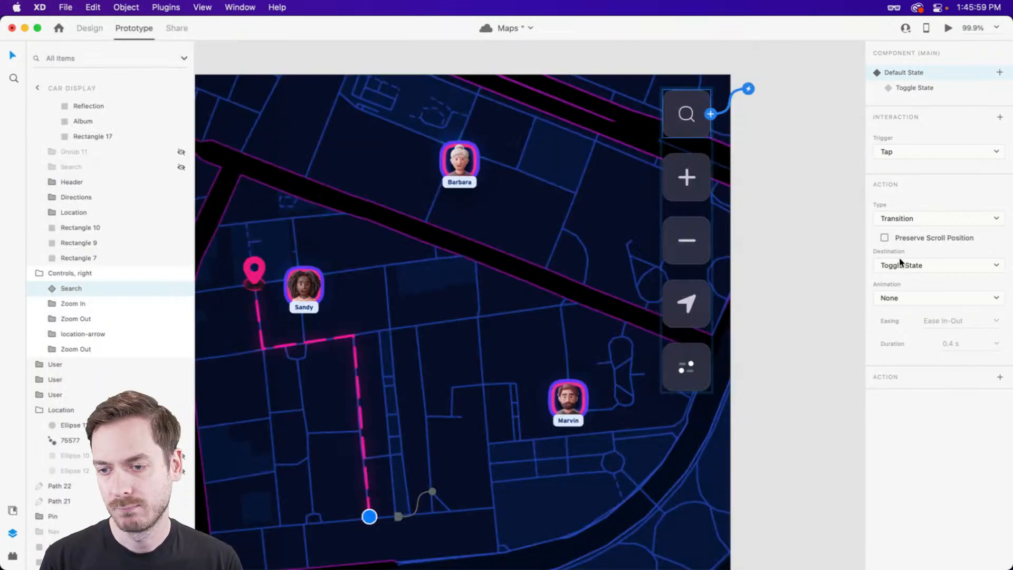
- Set the search transition's animation to Dissolve with a duration of 0.2 s
left_click(895, 298)
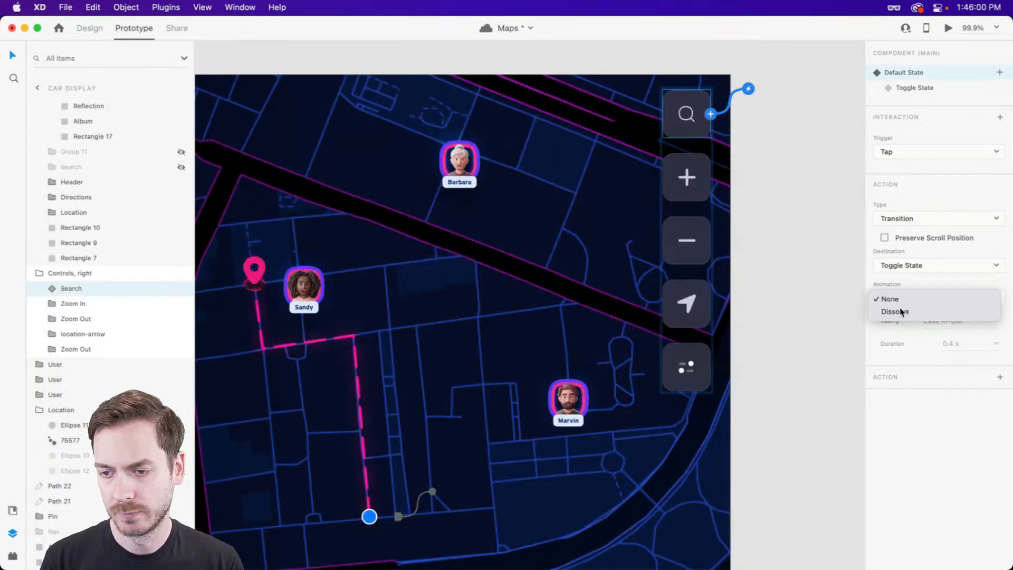
left_click(901, 311)
left_click(996, 343)
left_click(949, 367)
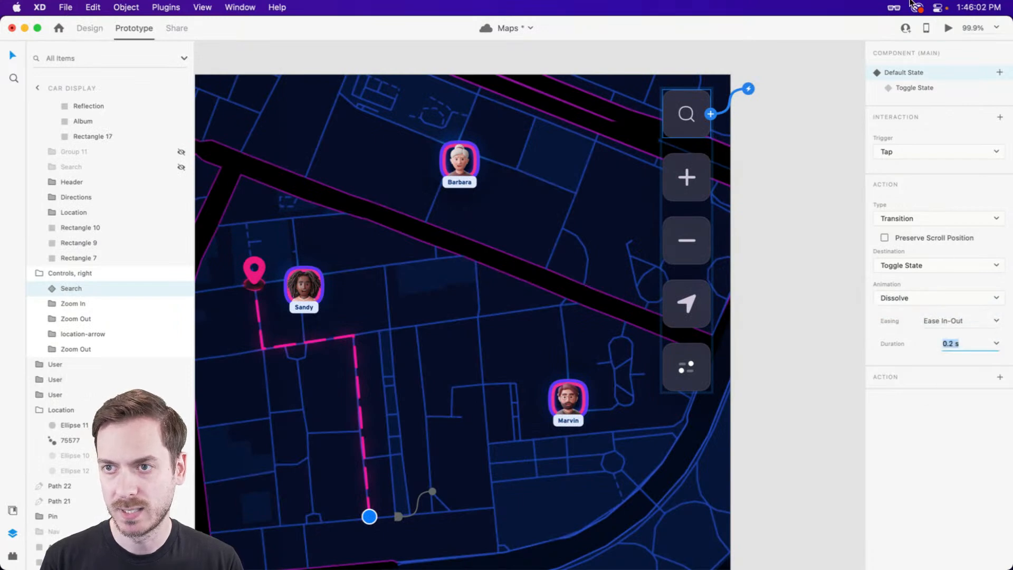
- Preview the Maps prototype twice, testing the search button's dissolve into the search bar, and close the preview
left_click(948, 28)
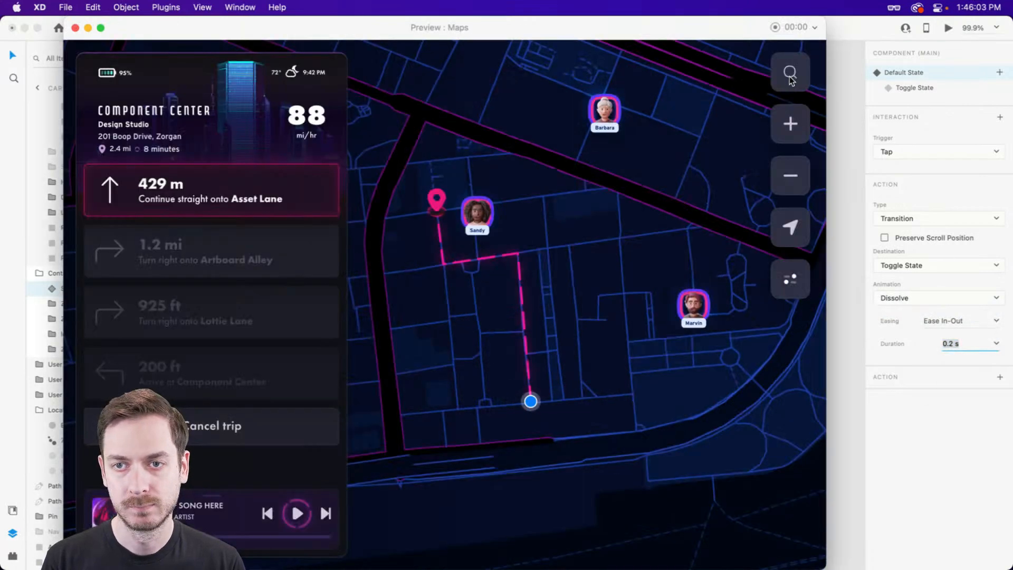
left_click(791, 79)
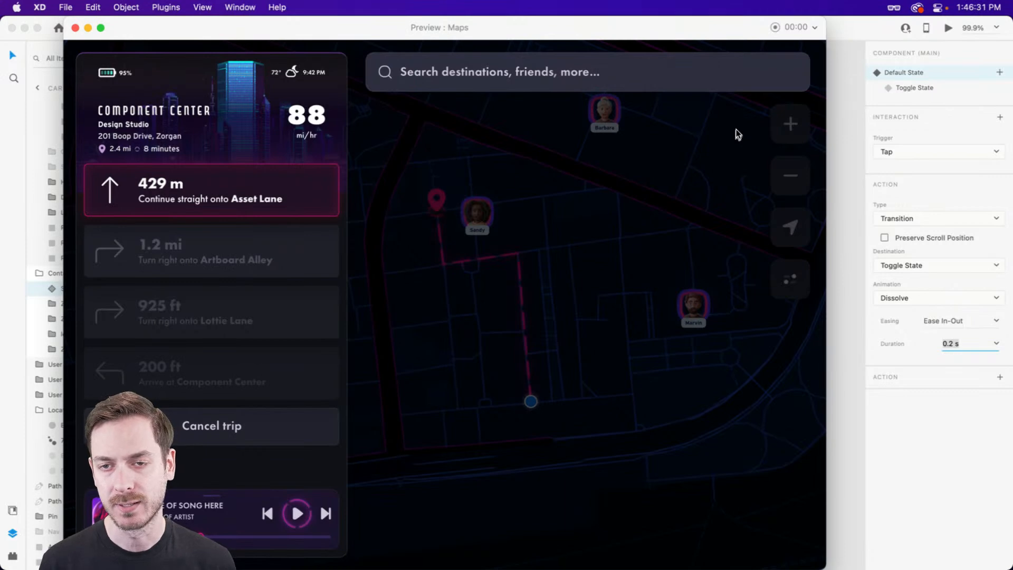
key("super+w")
key("super+backslash")
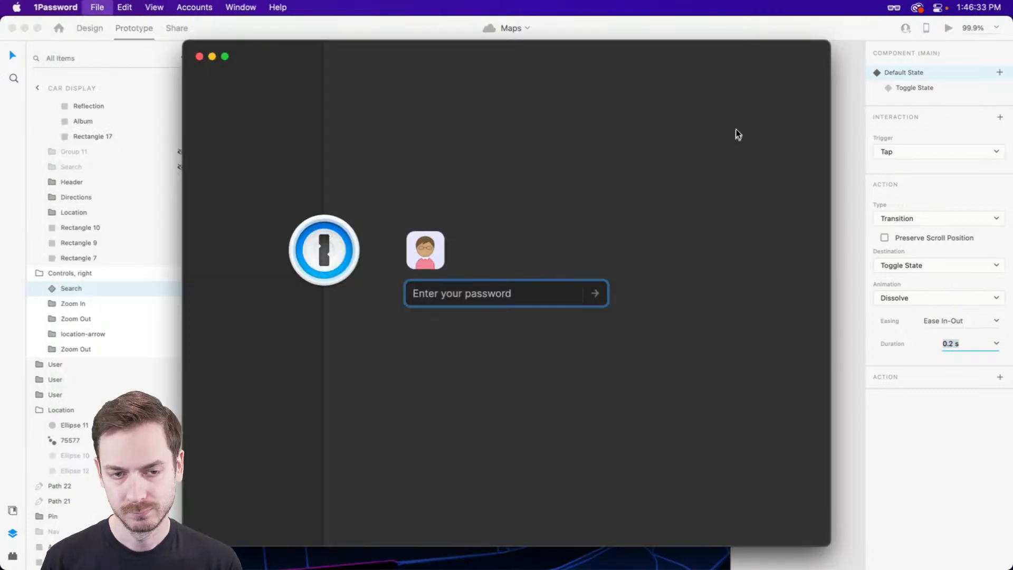
key("Escape")
key("super+Return")
left_click(800, 80)
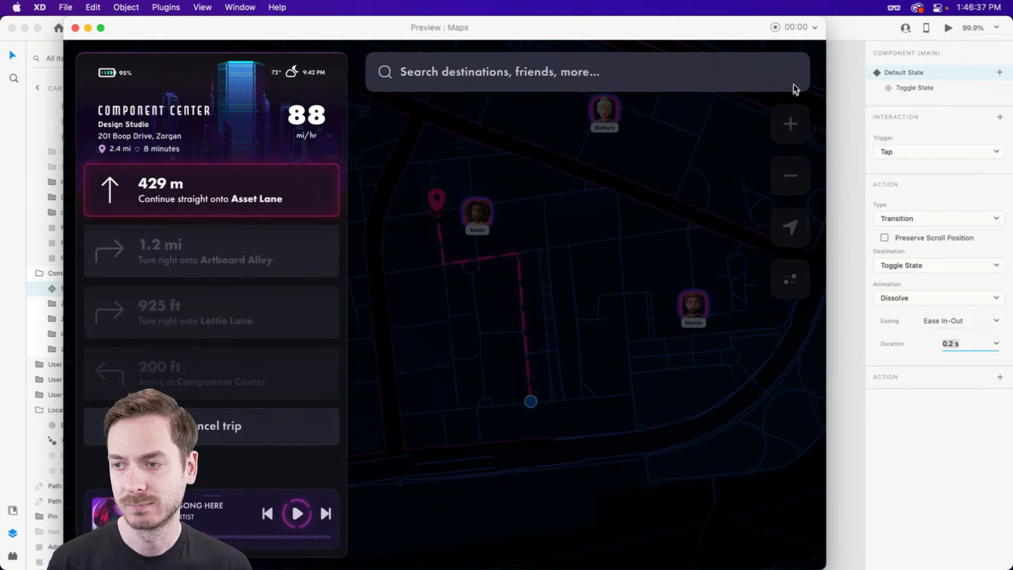
key("super+w")
- Switch to the Messenger App document and enlarge its window to fill the screen height
key("super+grave")
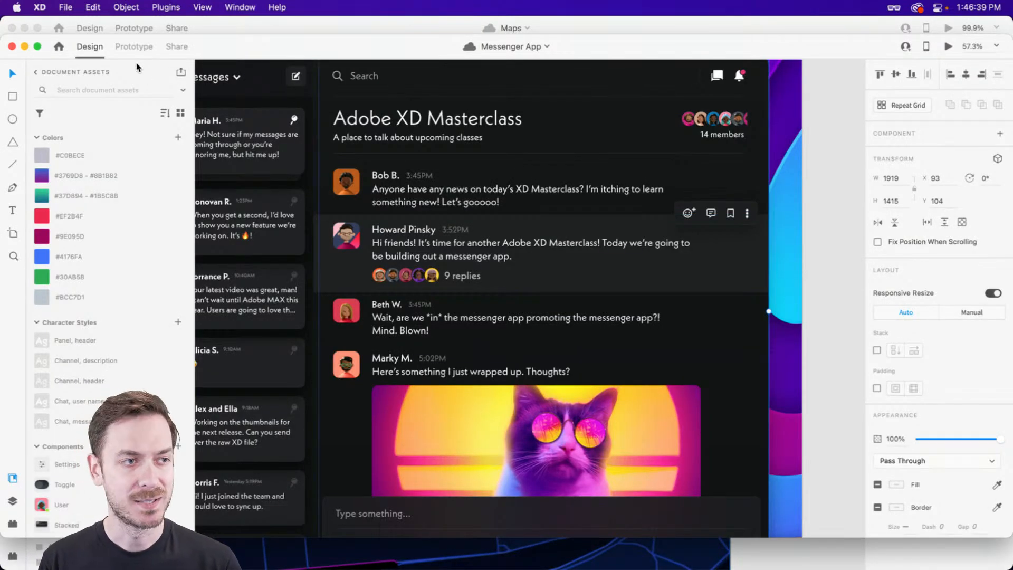
left_click_drag(254, 38, 256, 19)
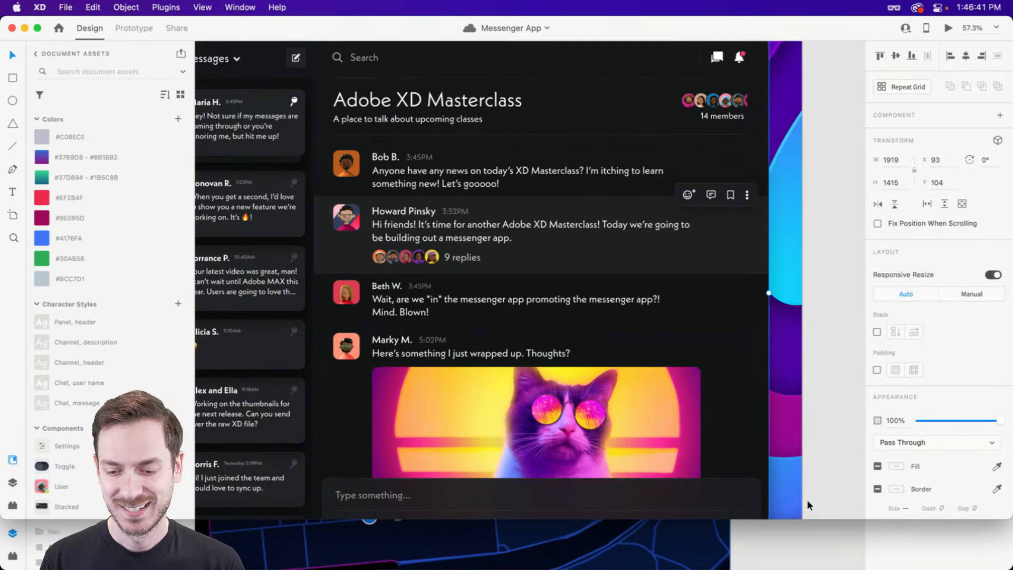
left_click(822, 514)
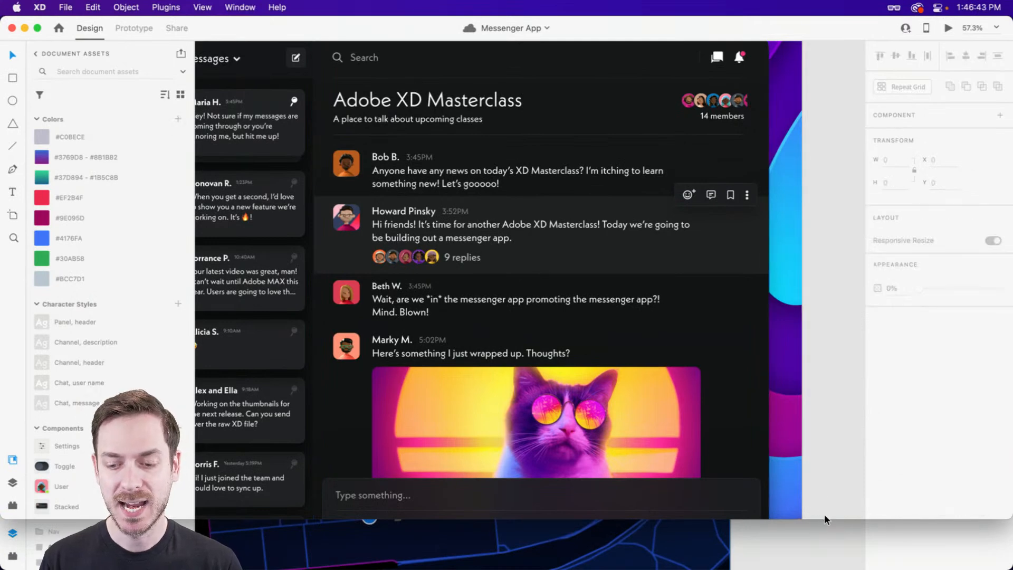
left_click_drag(824, 518, 823, 568)
scroll(726, 103, "up", 1)
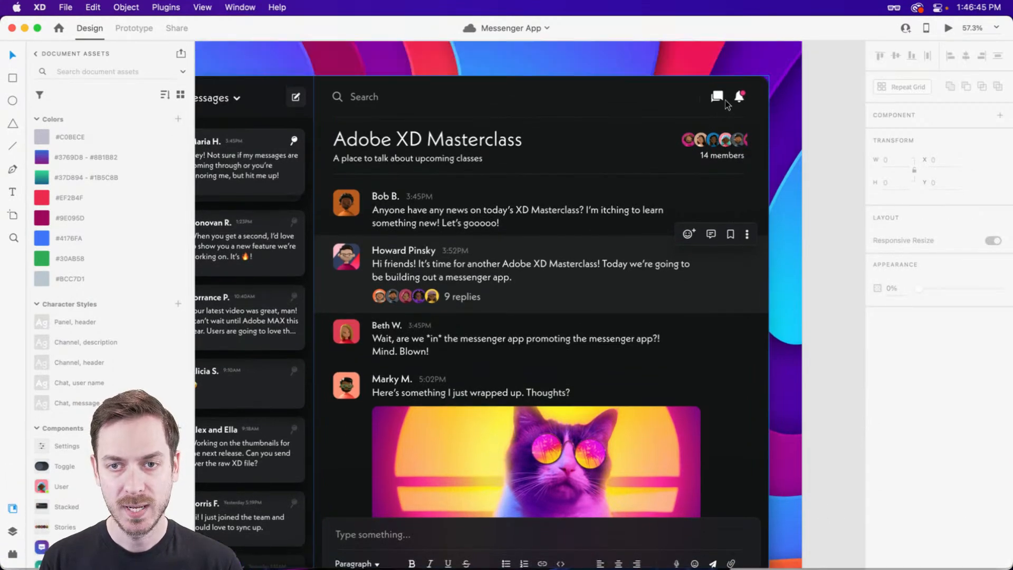
- Select the add-emoji icon in the highlighted message's action bar and preview the Messenger App prototype
scroll(616, 147, "up", 5)
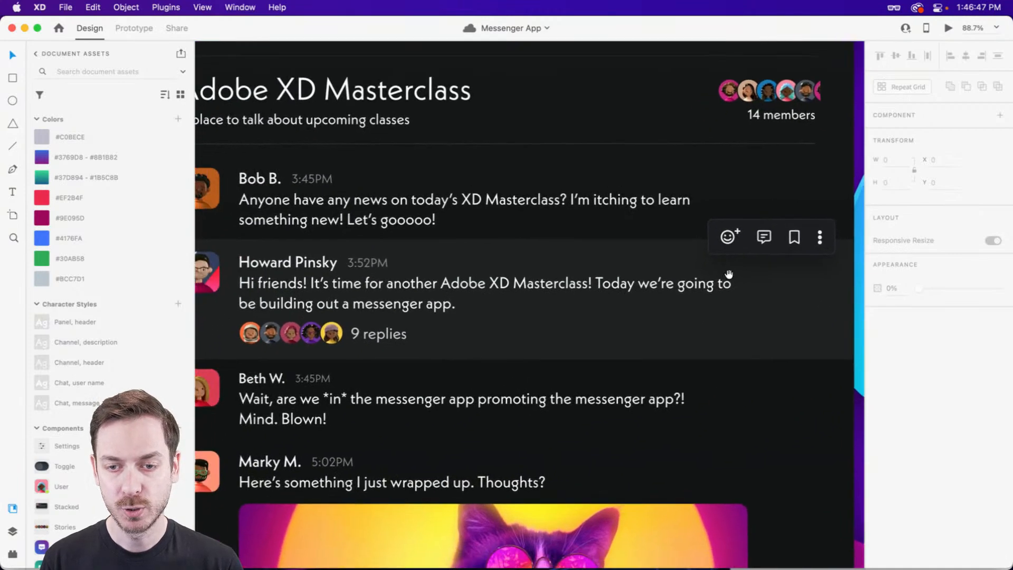
scroll(731, 236, "up", 5)
left_click(734, 237)
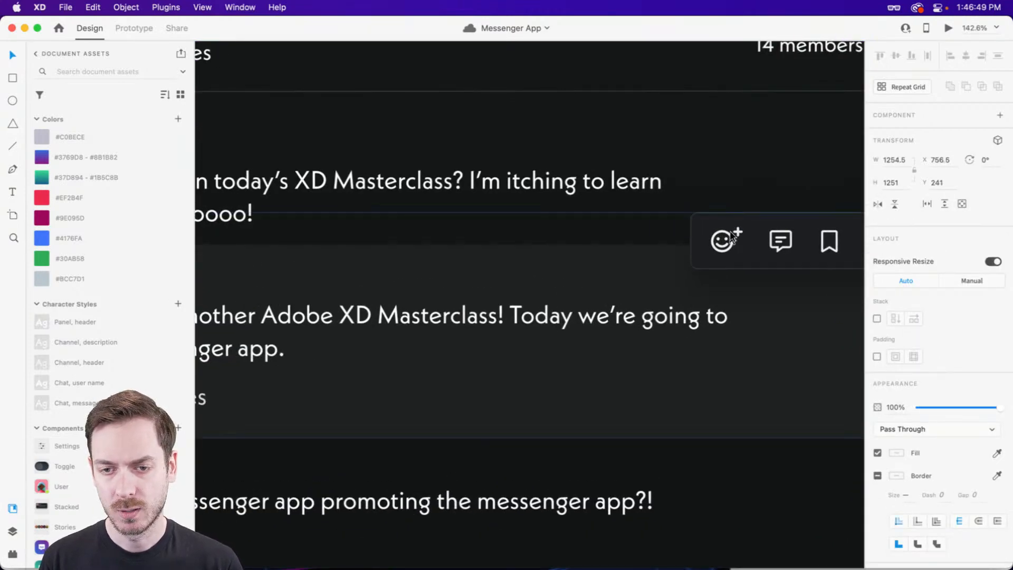
double_click(731, 237)
double_click(728, 237)
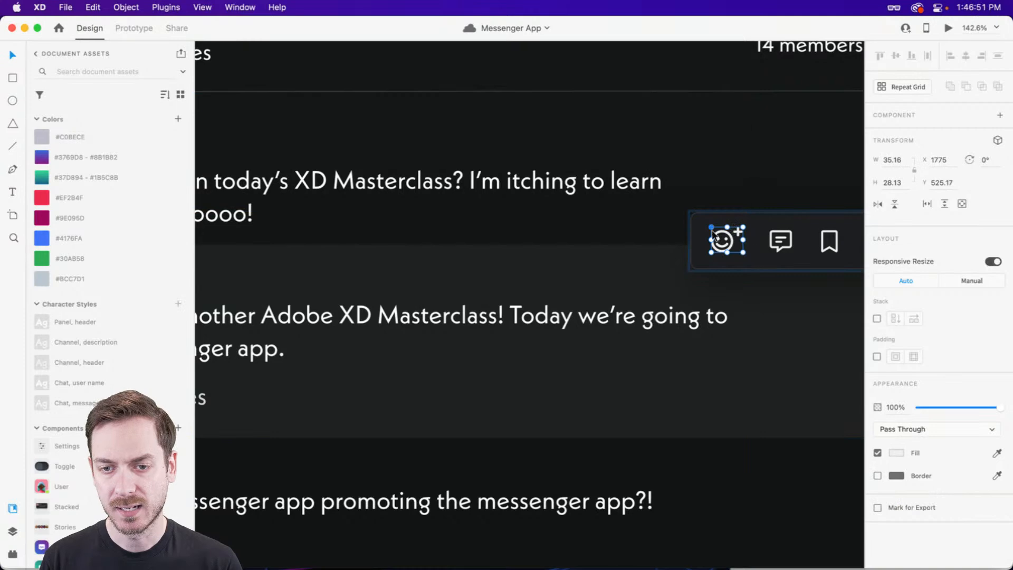
key("super+Return")
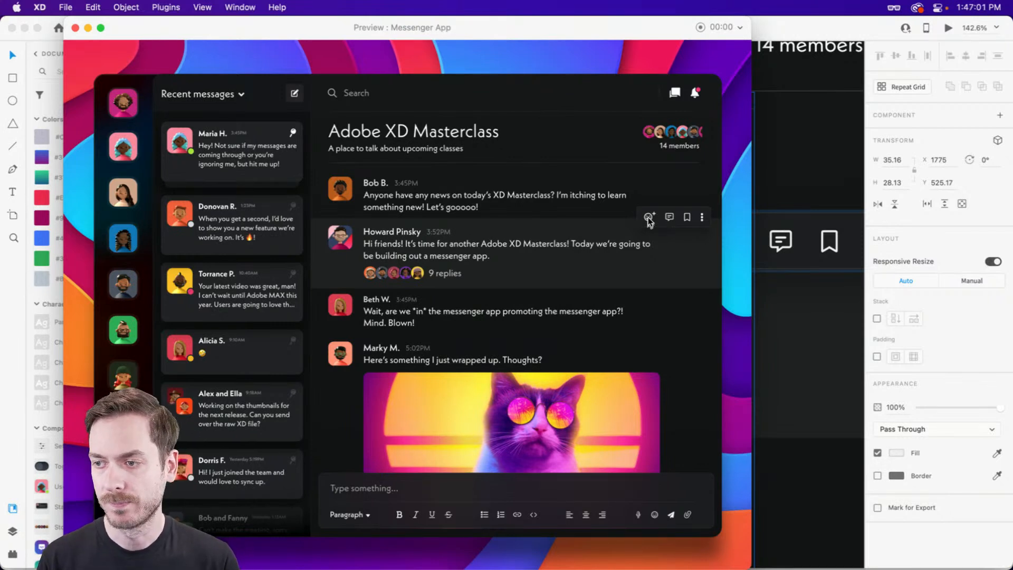
key("super+w")
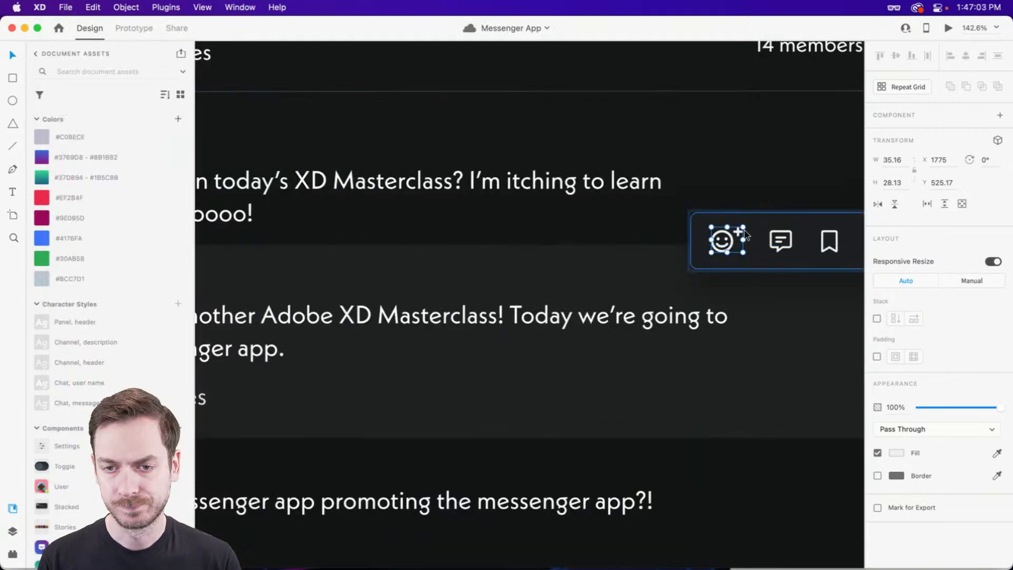
- Draw a rectangle about 282 × 87 just above the add-emoji icon in the message's action bar
key("Escape")
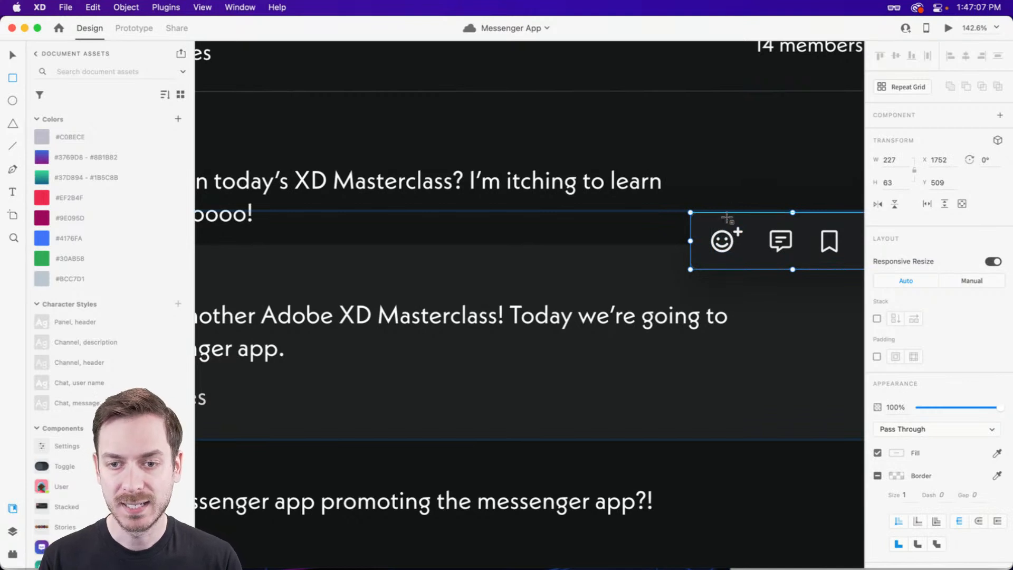
key("r")
mouse_move(719, 217)
left_mouse_down()
mouse_move(543, 142)
mouse_move(477, 156)
mouse_move(490, 141)
mouse_move(467, 140)
left_mouse_up()
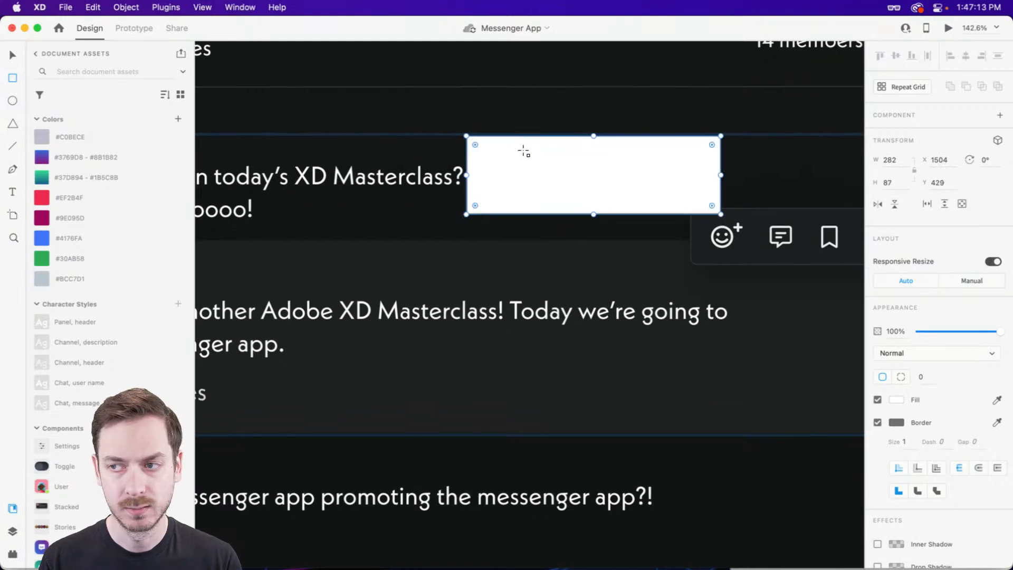
- Round the new rectangle's corners to a radius of 6
scroll(514, 151, "up", 3)
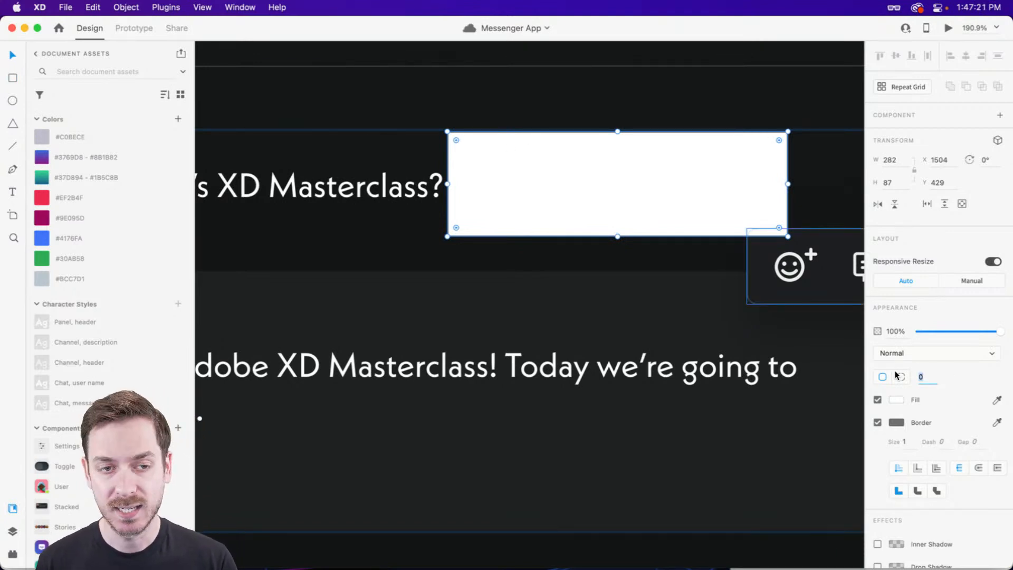
key("Up")
key("Up")
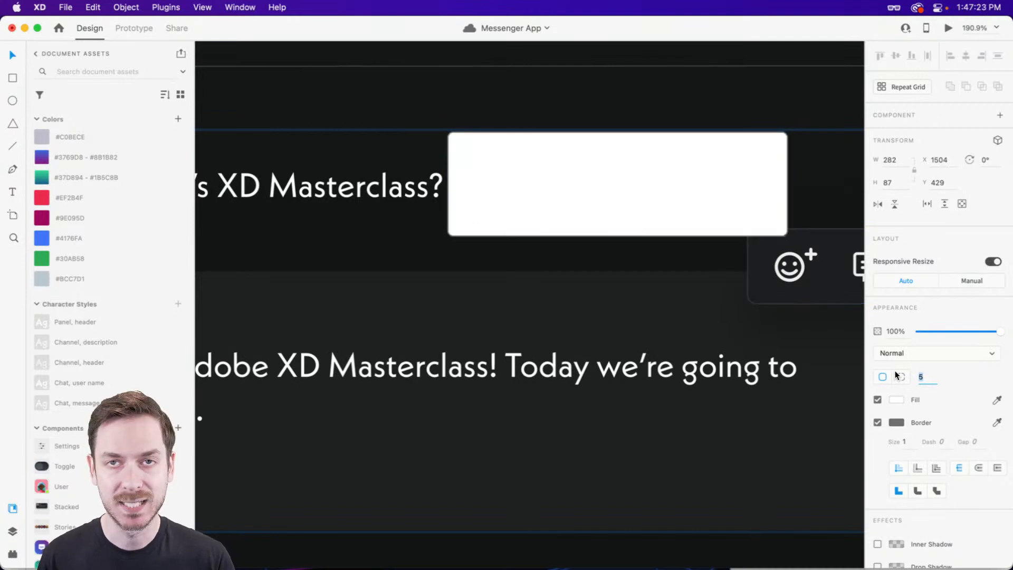
key("Up")
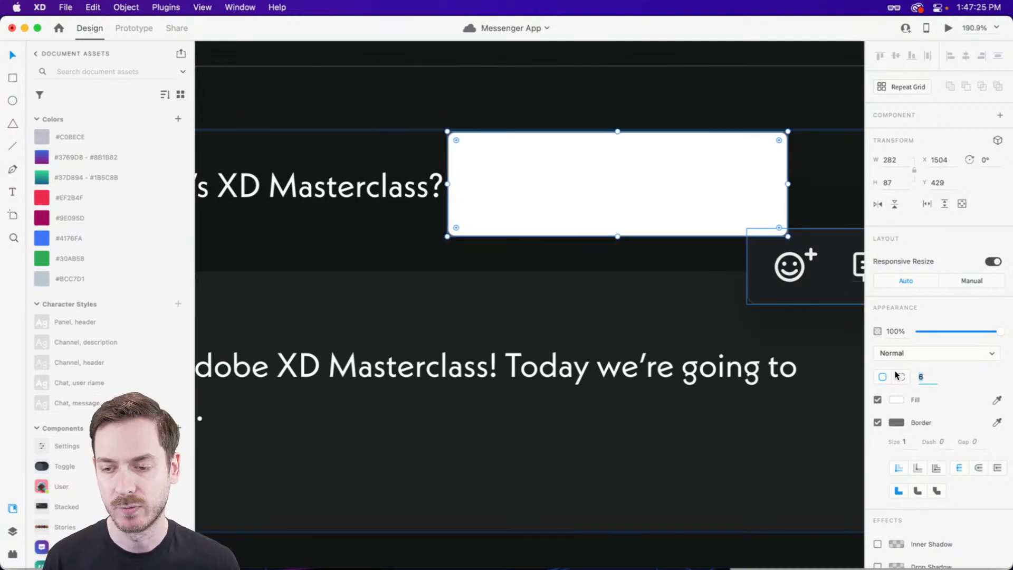
- Set the rectangle's corner radius to 8 and remove its border
key("Up")
key("Up")
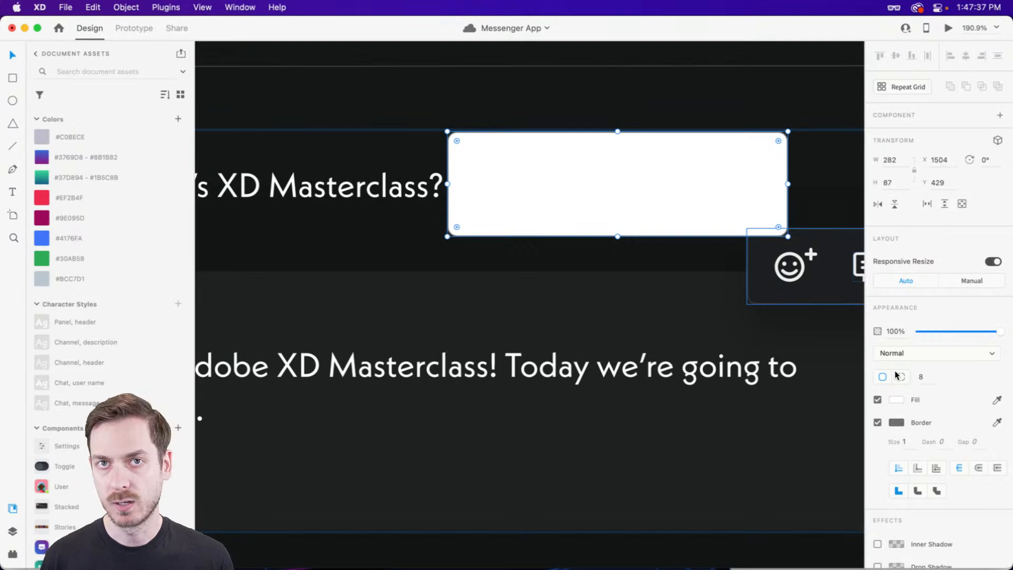
left_click(877, 423)
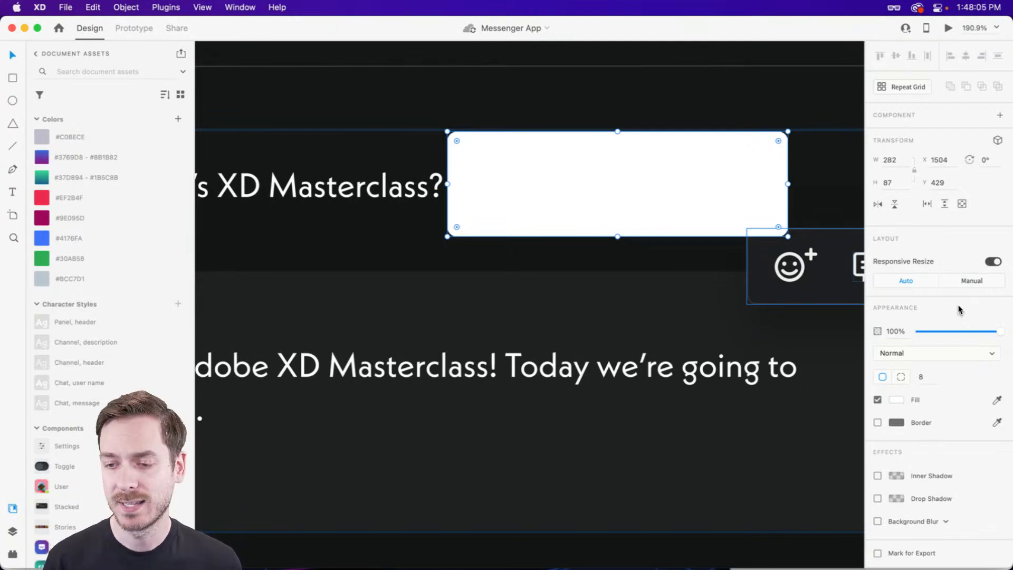
- Fill the rectangle with a dark reddish brown, about #3B3030
scroll(812, 369, "right", 3)
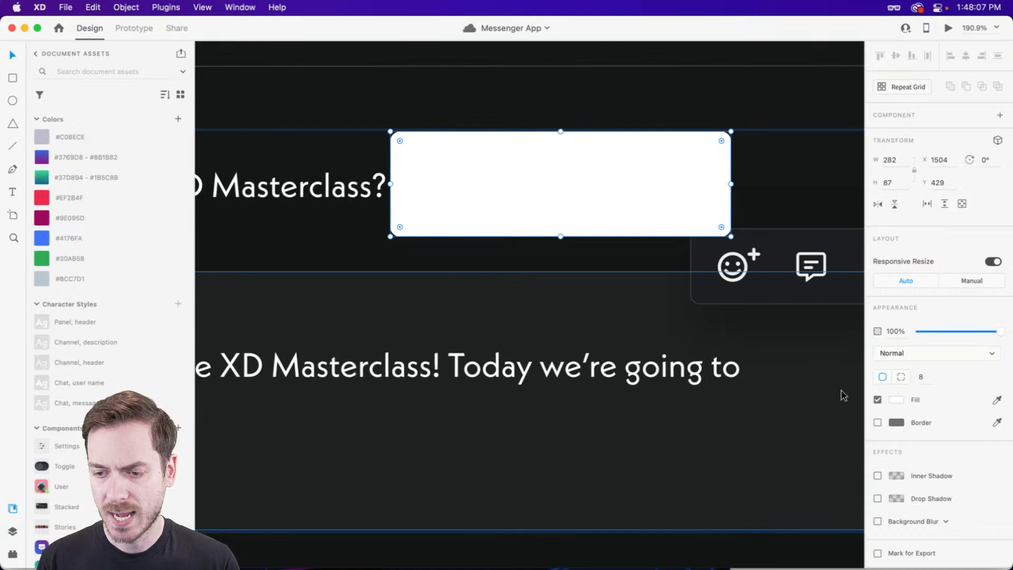
left_click(897, 400)
left_click(752, 417)
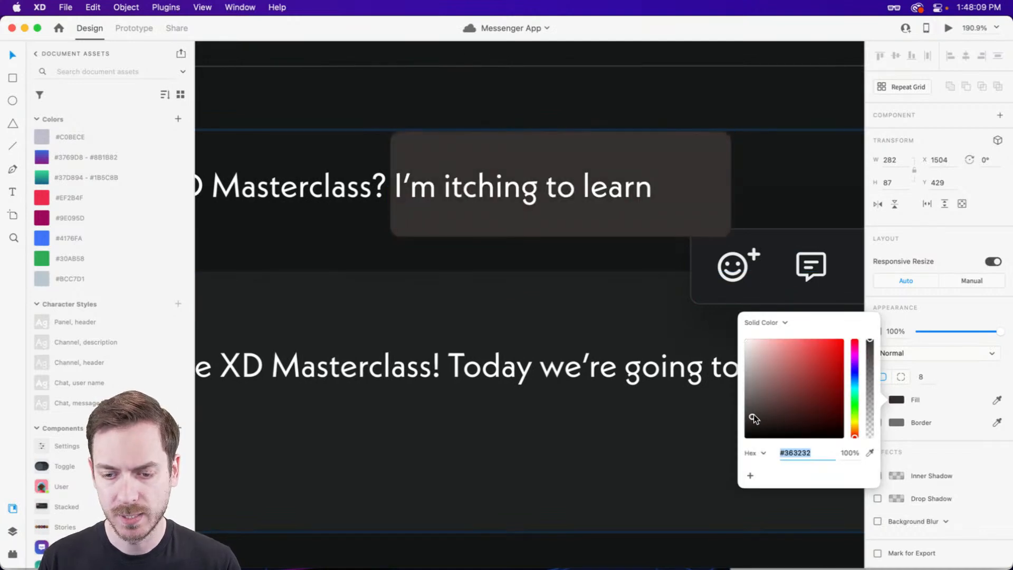
left_click(964, 304)
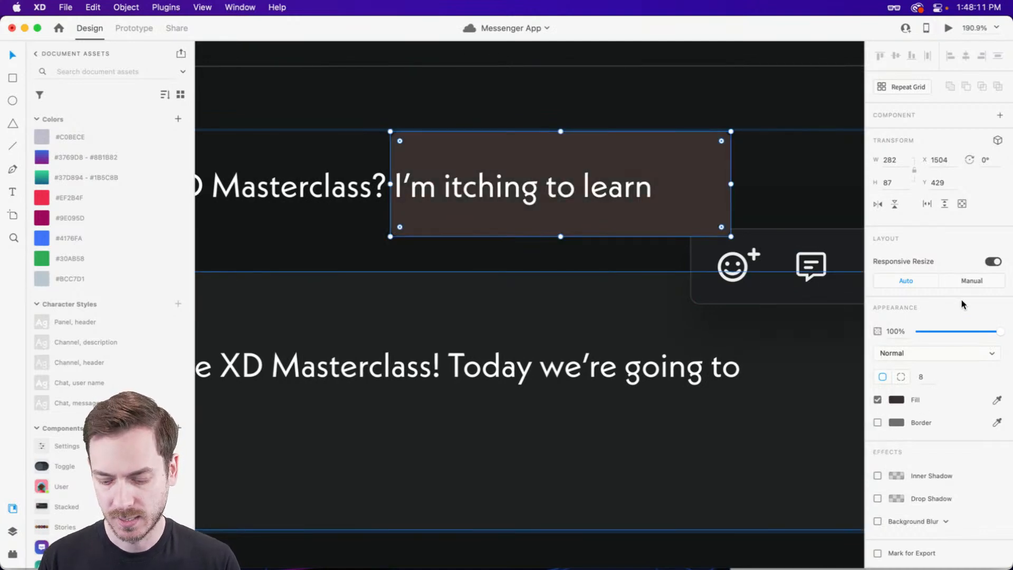
- Move the rectangle out of the Hover group to the top of the Chats group and nudge it down to Y 430
key("super+y")
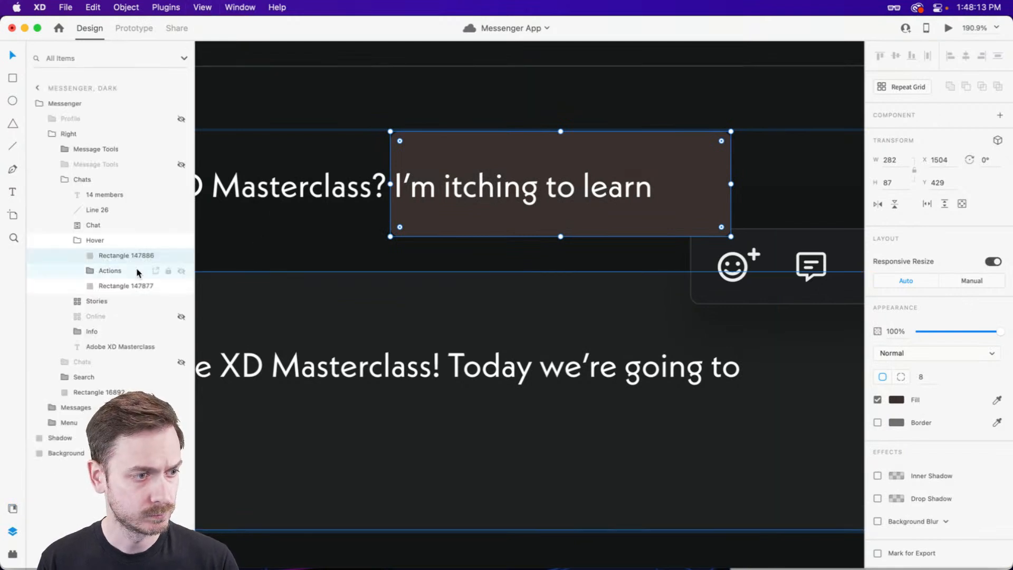
left_click(104, 243)
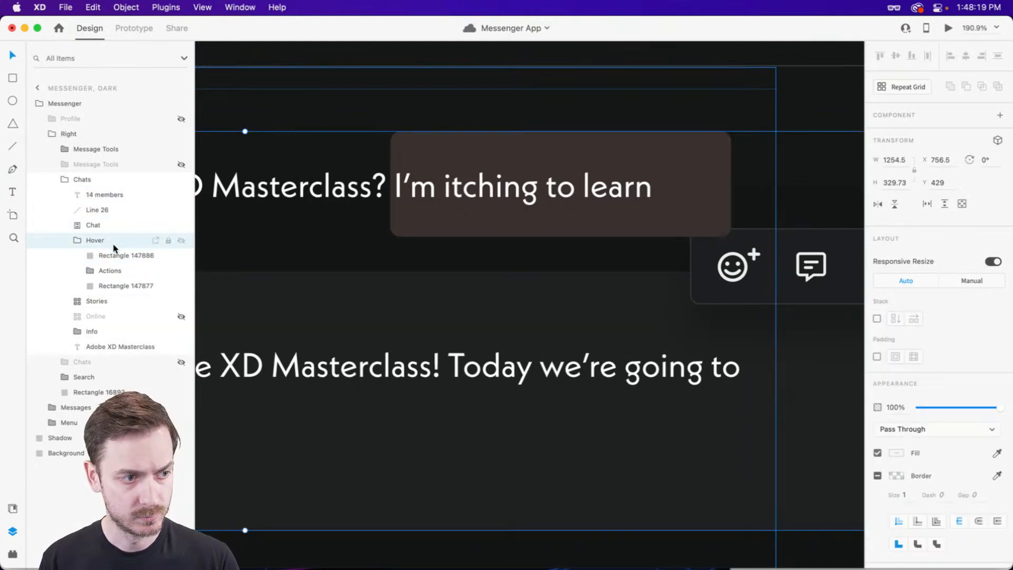
left_click(113, 252)
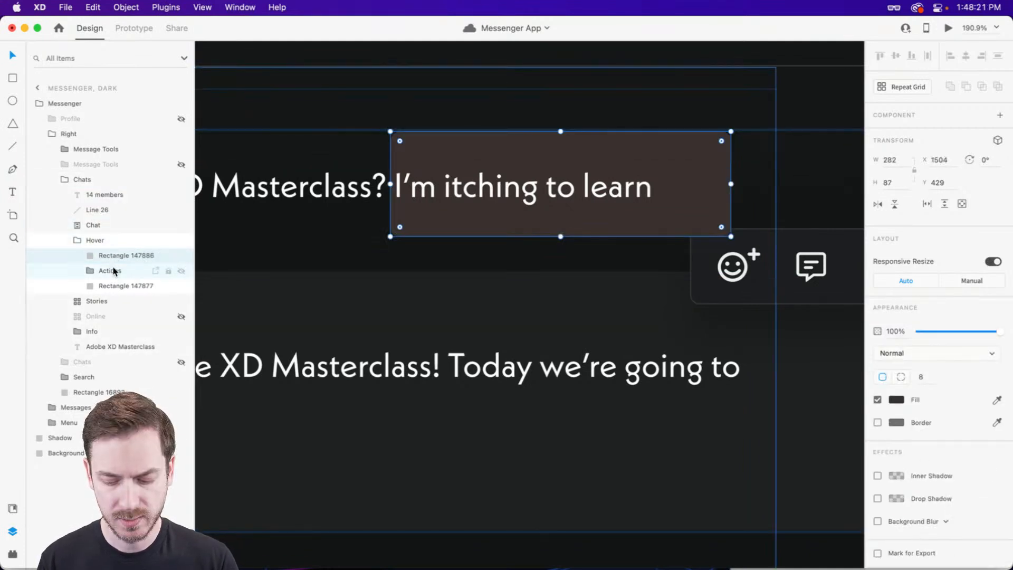
key("Delete")
key("super+z")
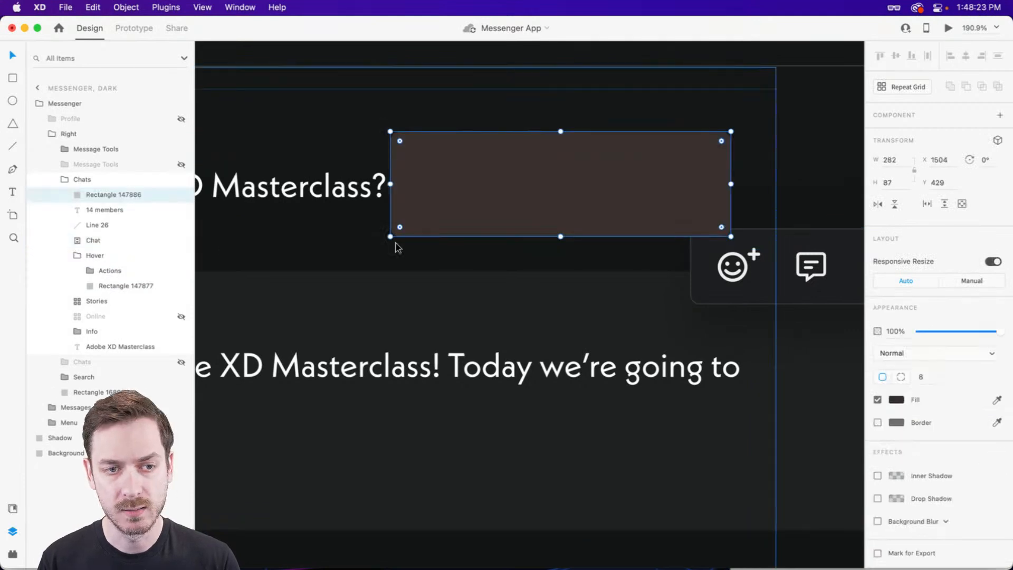
left_click_drag(654, 204, 651, 205)
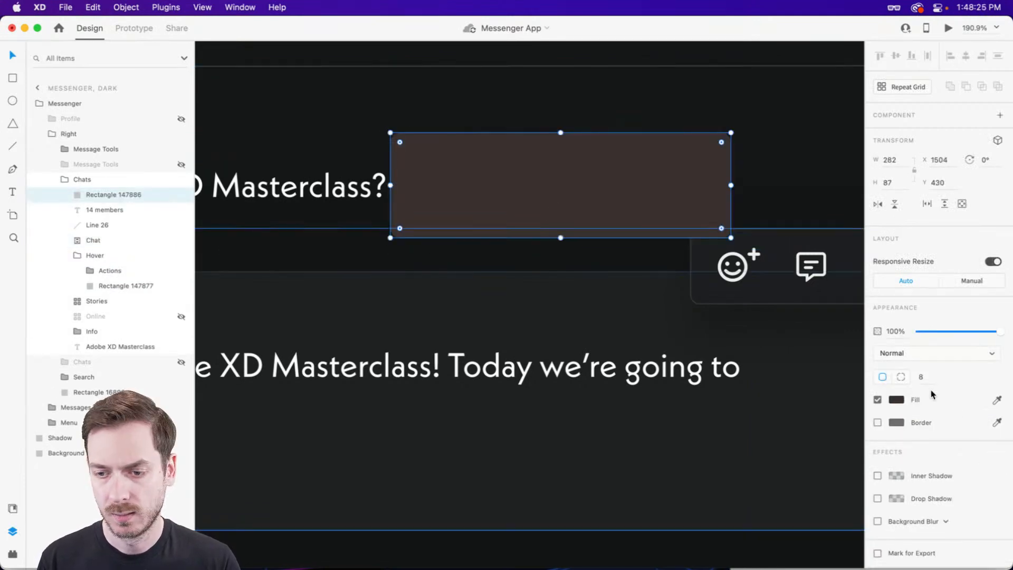
- Change the rectangle's fill to a dark blue-grey, #2E3234
left_click(897, 400)
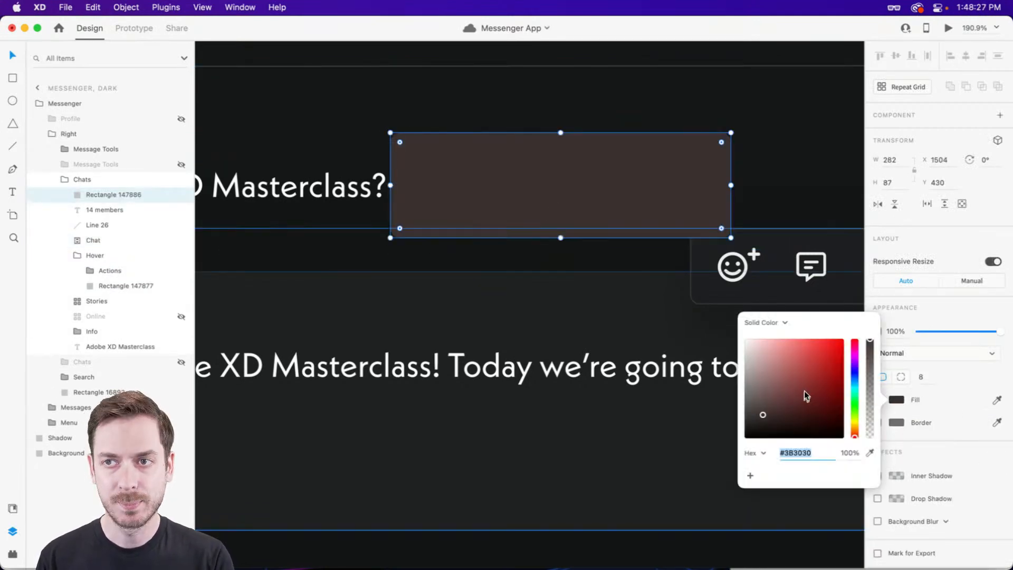
left_click_drag(855, 378, 855, 383)
left_click_drag(763, 416, 756, 417)
- Give the rectangle a white #FFFFFF border at 10% opacity
left_click(898, 404)
left_click(897, 421)
left_click_drag(786, 388, 711, 335)
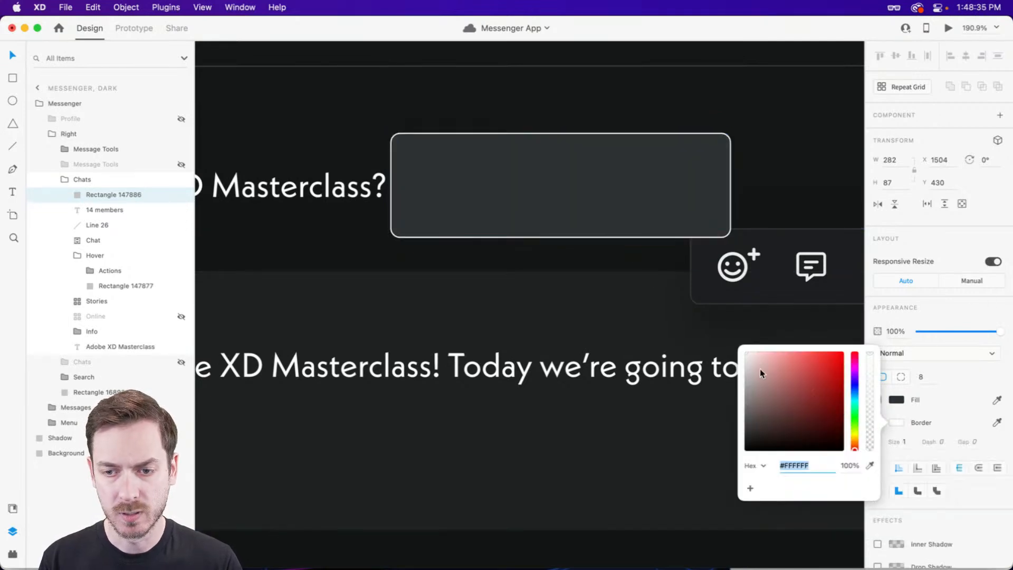
left_click(871, 438)
left_click_drag(871, 440, 870, 443)
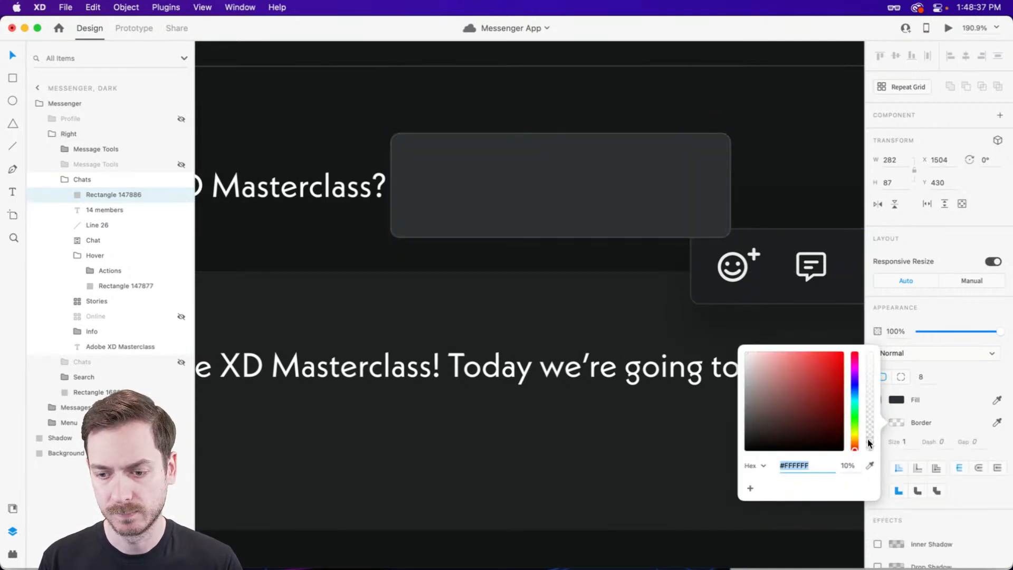
left_click(947, 312)
- Add a black drop shadow to the rectangle with Y offset 16, blur 16 and 24% opacity
scroll(873, 490, "down", 3)
left_click(877, 498)
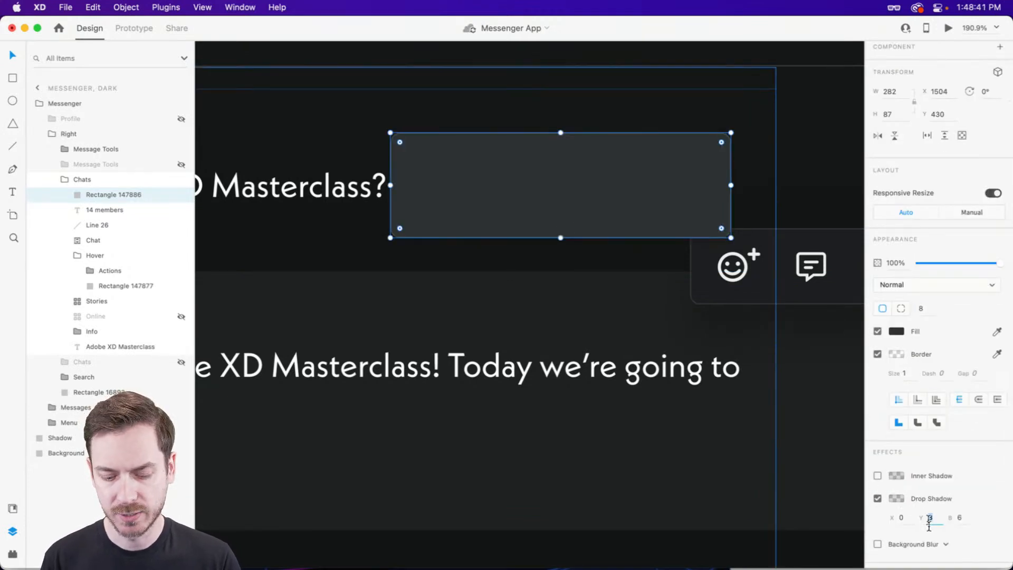
key("Tab")
type("16")
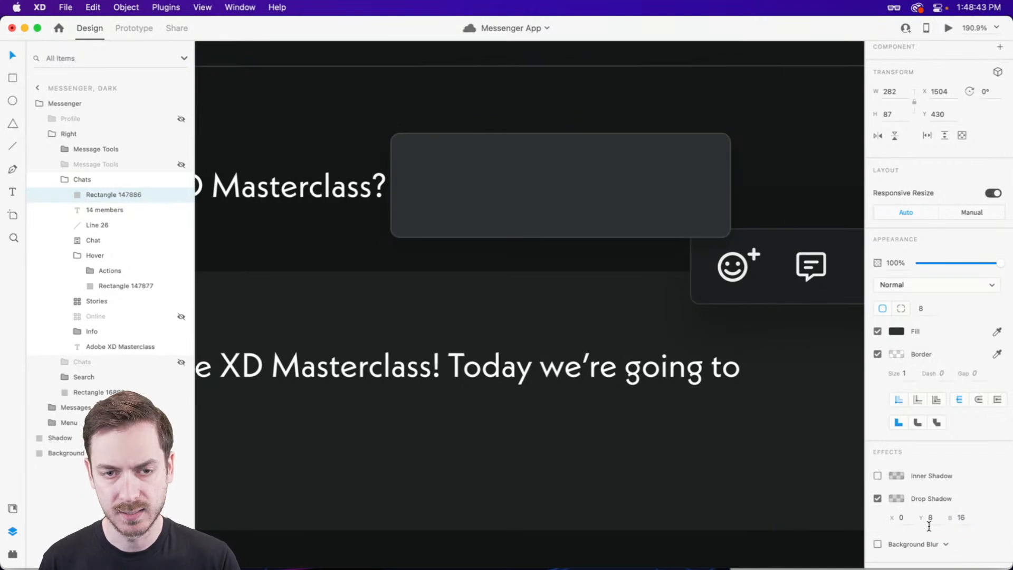
left_click(896, 498)
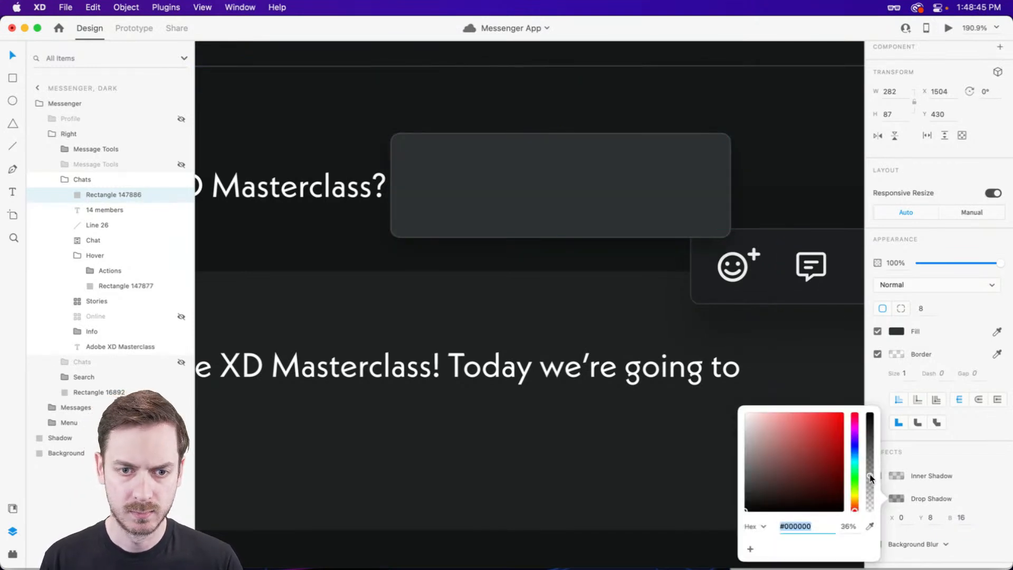
left_click(870, 482)
left_click(934, 518)
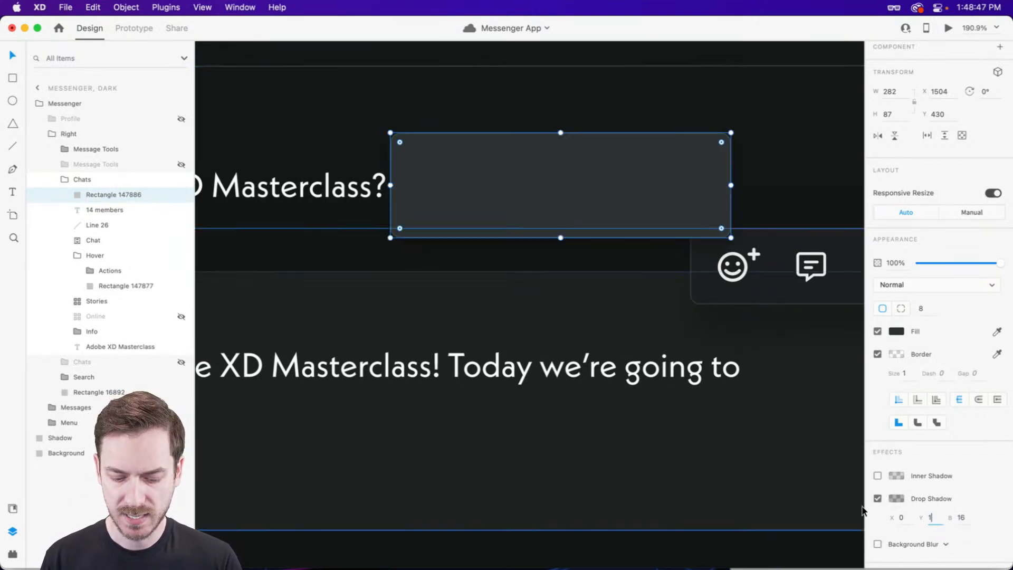
type("16")
key("Return")
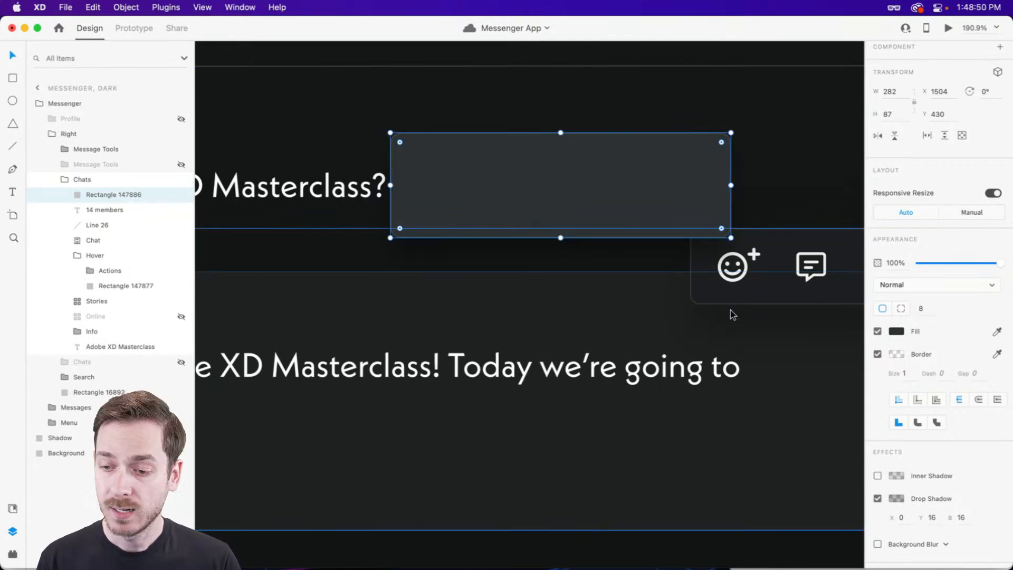
left_click(896, 498)
left_click_drag(871, 486, 870, 490)
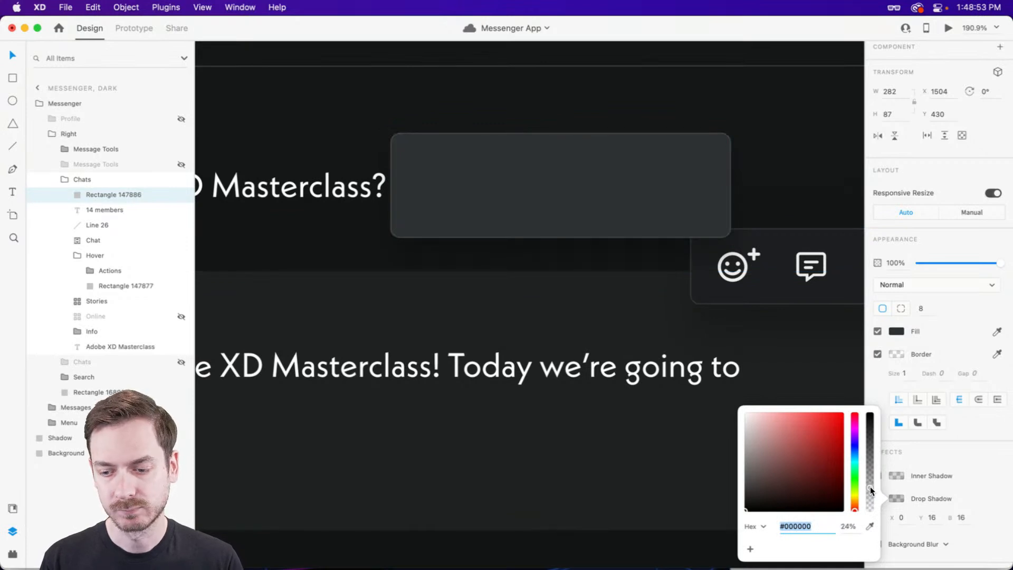
left_click(963, 238)
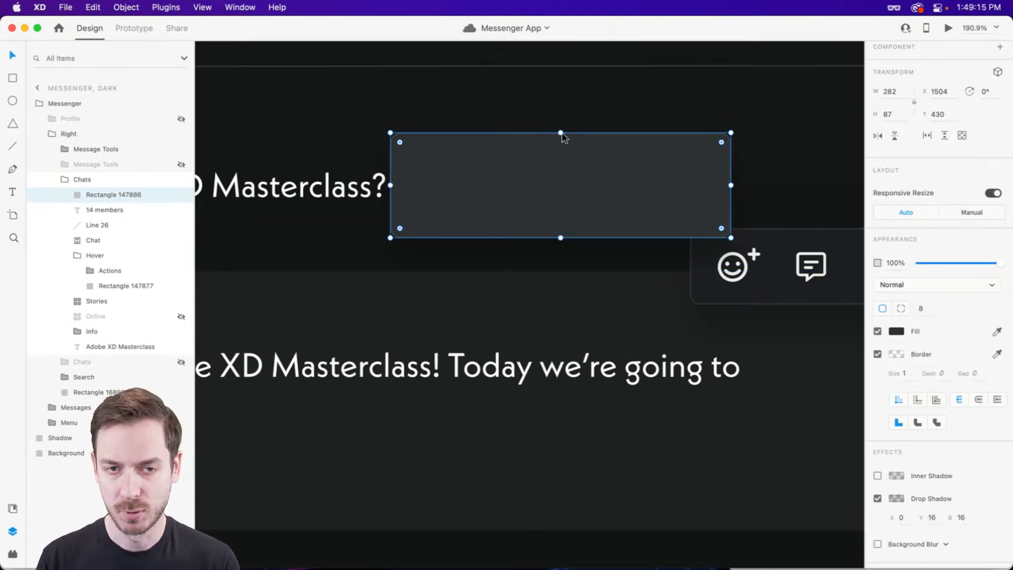
- Stretch the rectangle upward to a height of 93 and check it in the prototype preview
left_click_drag(561, 132, 561, 127)
key("super+Return")
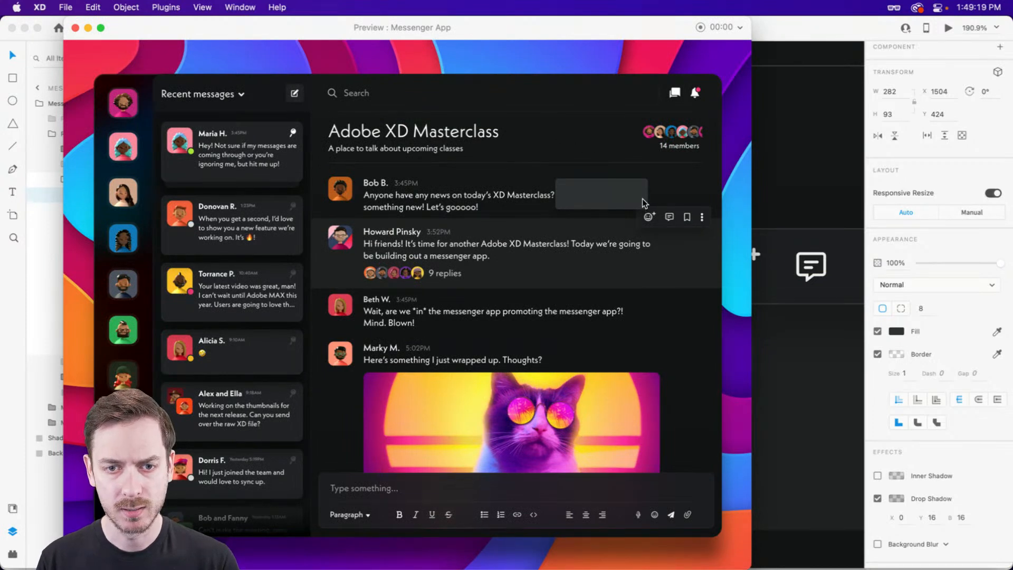
key("super+w")
- Darken the rectangle's fill to #26292B
left_click(896, 331)
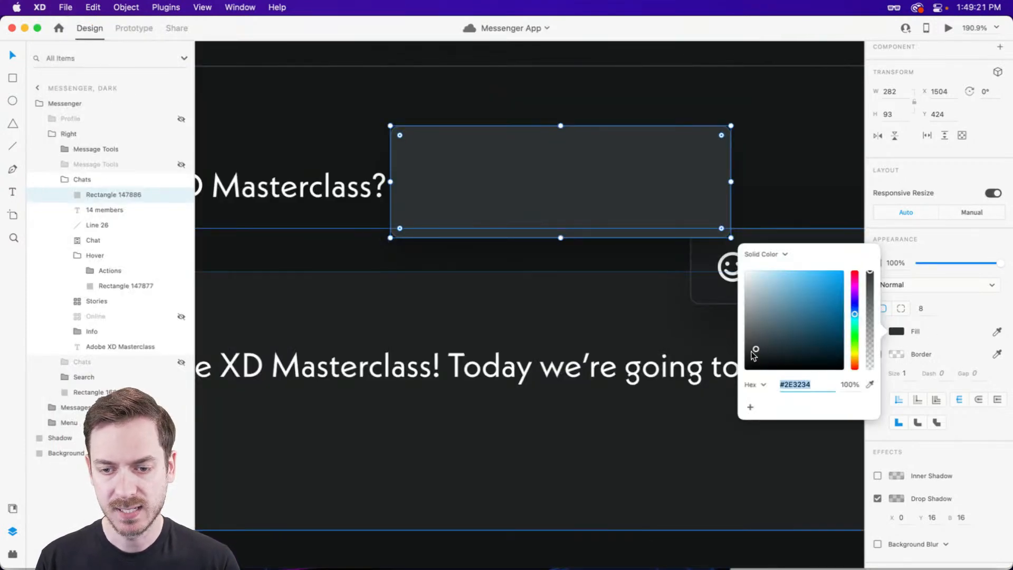
left_click_drag(756, 349, 756, 355)
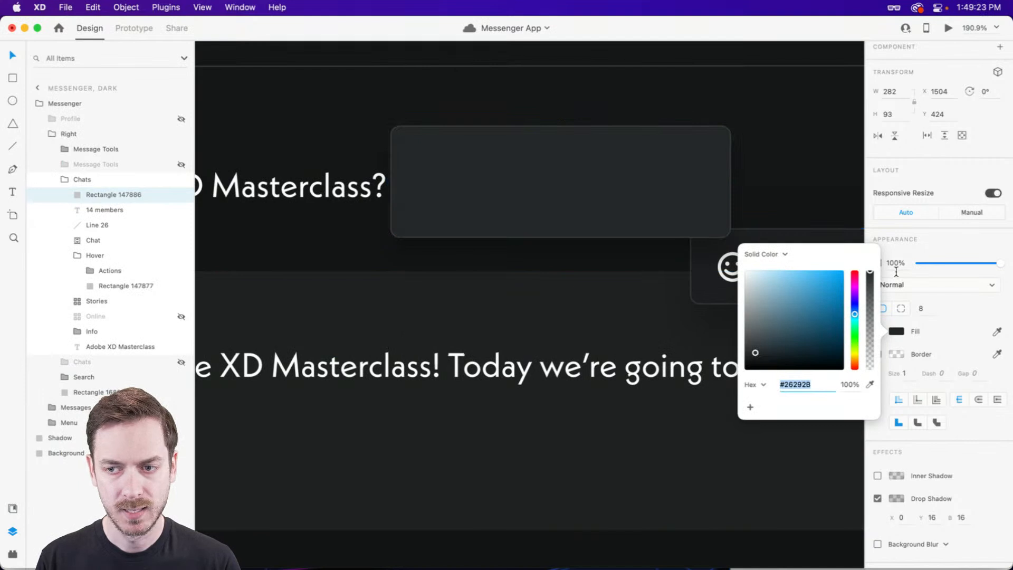
left_click(937, 248)
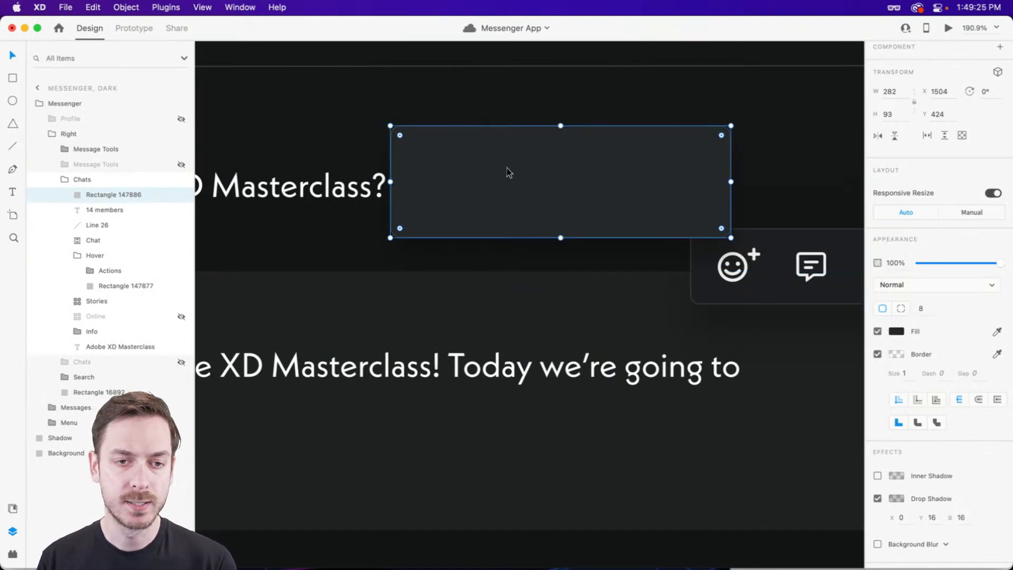
- Draw a 70 × 70 square inside the dark rectangle's left end at X 1516, Y 436
key("r")
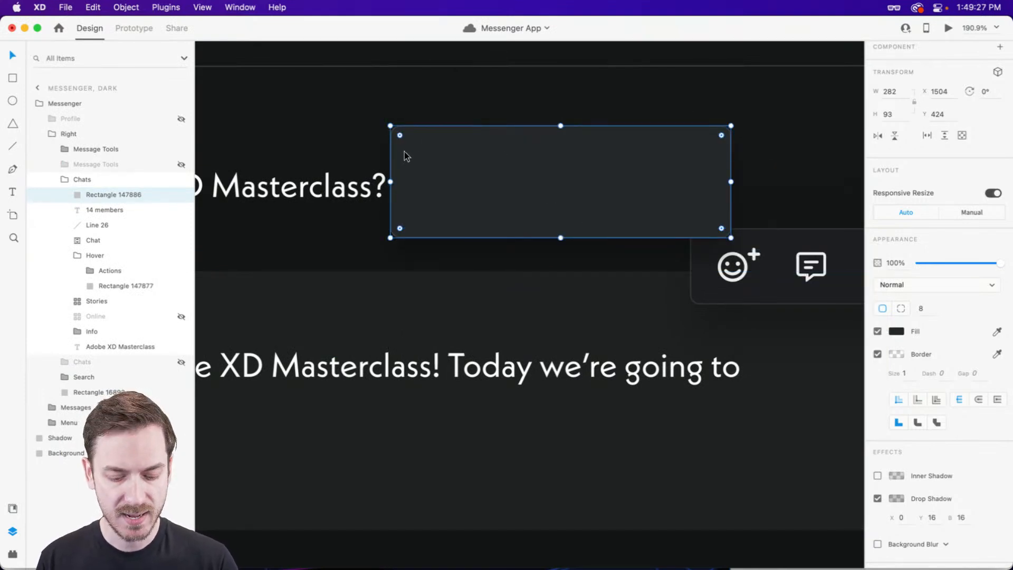
left_click_drag(408, 142, 488, 224)
left_click_drag(461, 181, 463, 179)
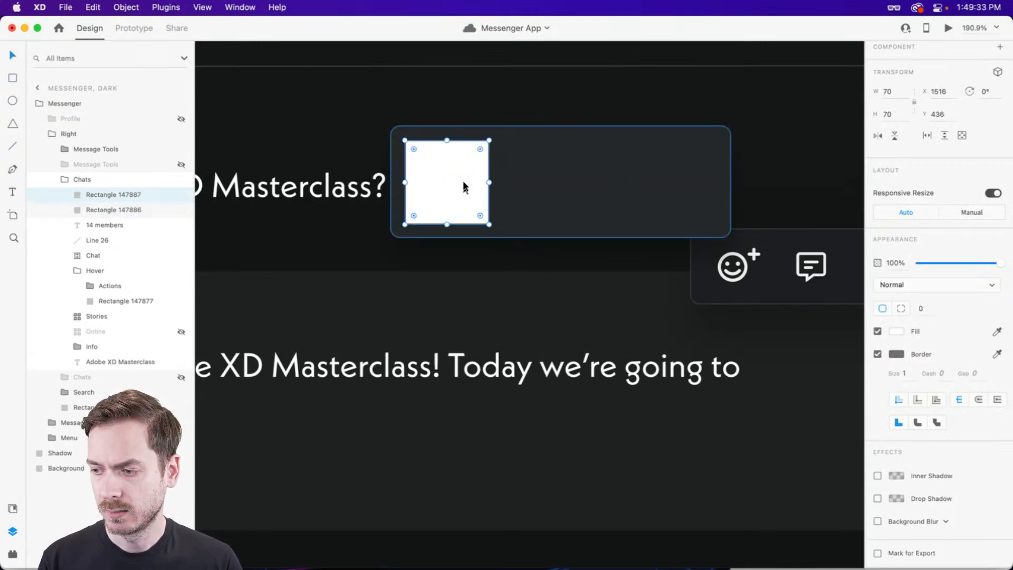
- Switch to Finder and show the Animated Emojis folder
key("super+Tab")
left_click(707, 279)
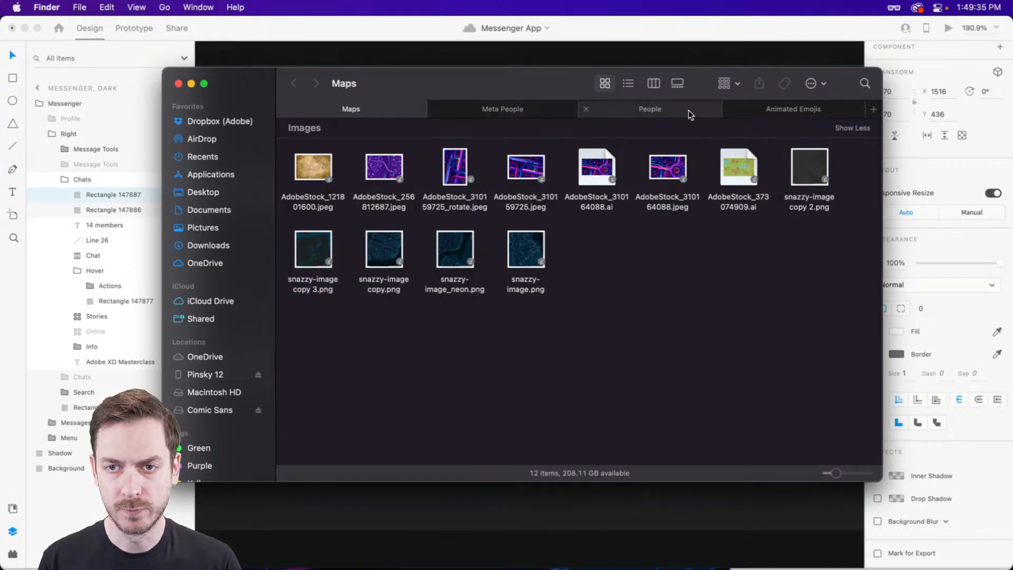
left_click(763, 111)
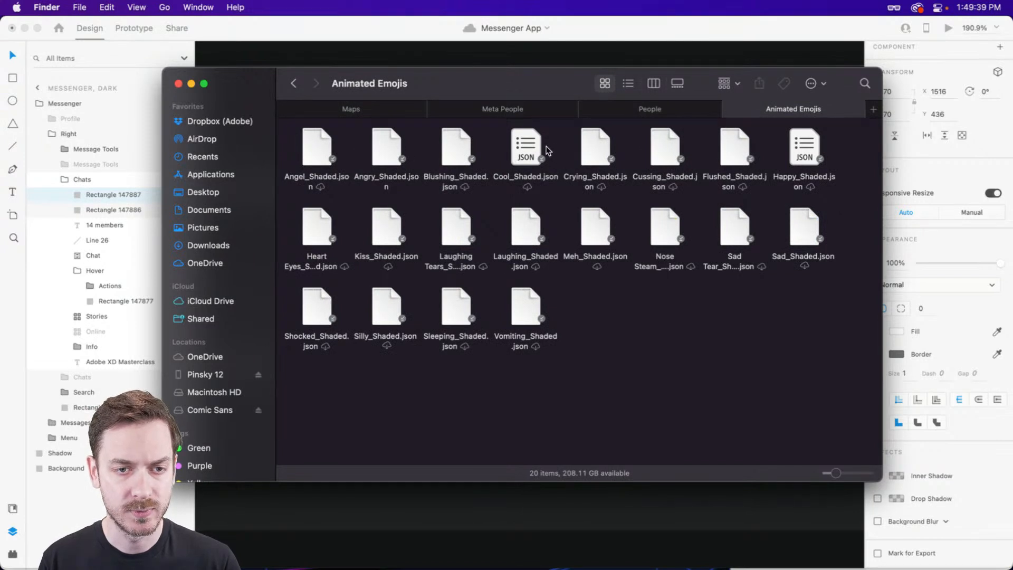
- Preview PREVIEW.mp4 in the parent EMOJI PACK folder, close it and return to the Animated Emojis folder
left_click(294, 84)
left_click(398, 294)
key("space")
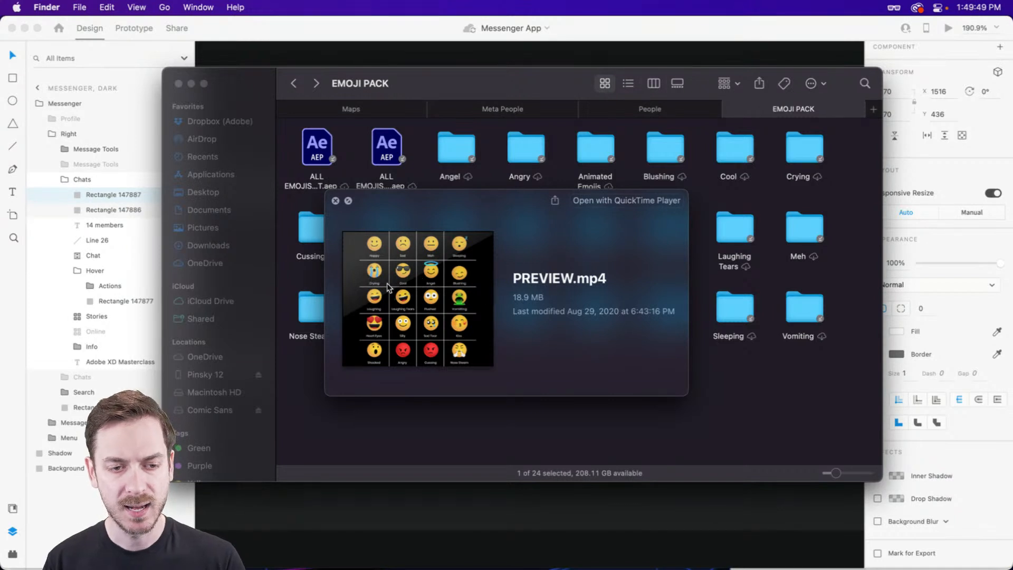
key("space")
left_click(315, 85)
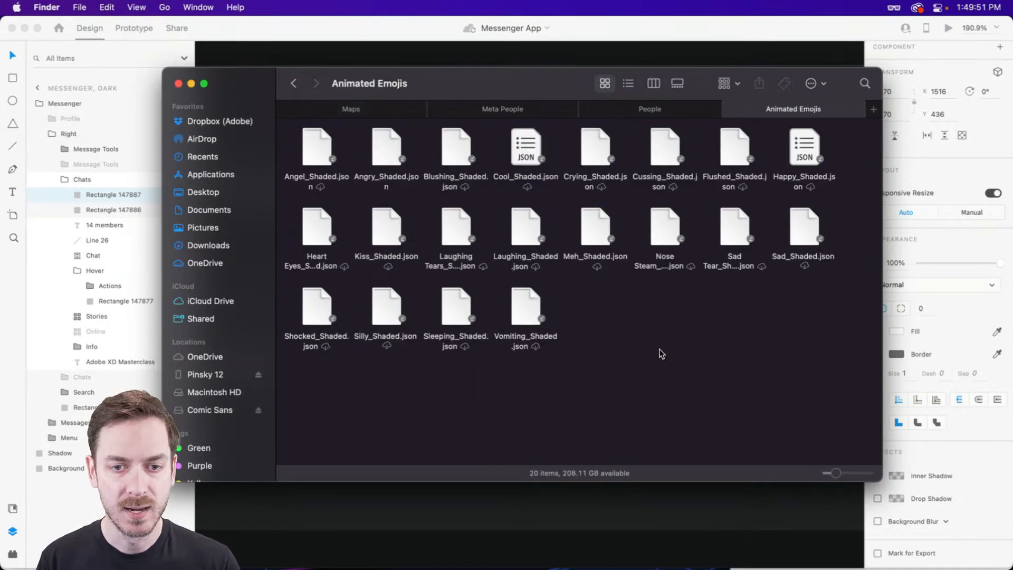
- Place Laughing_Shaded.json into the white square and switch back to Adobe XD
left_click(524, 227)
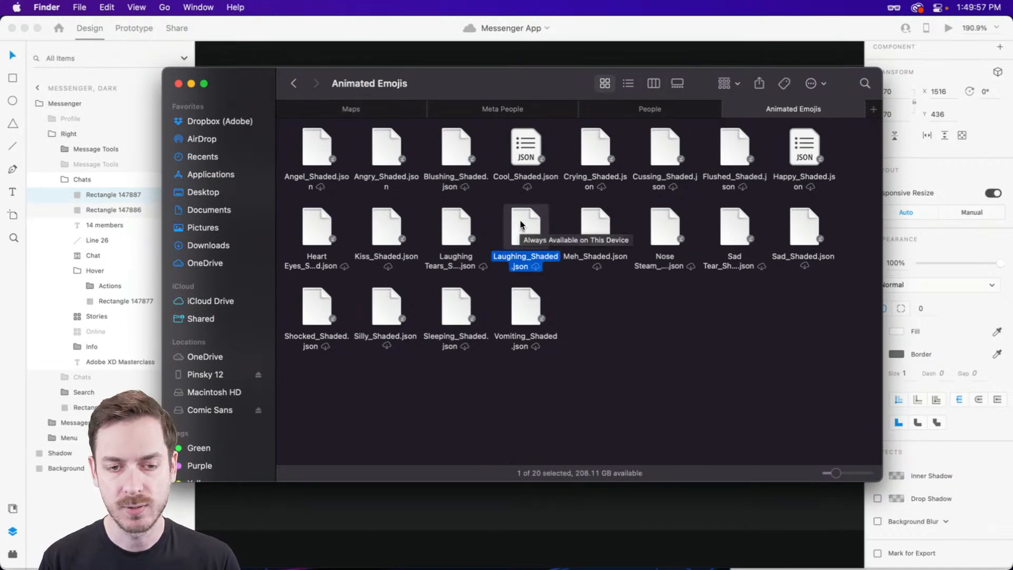
left_click_drag(521, 224, 441, 161)
key("super+Tab")
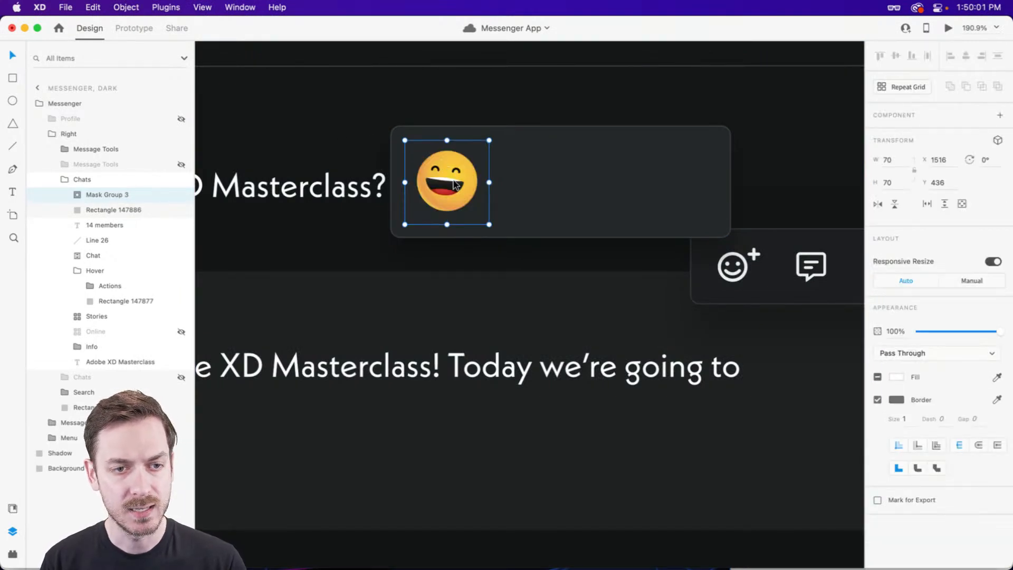
- Select the Laughing_Shaded animation inside its mask group and keep its playback set to Play automatically
double_click(451, 171)
double_click(451, 171)
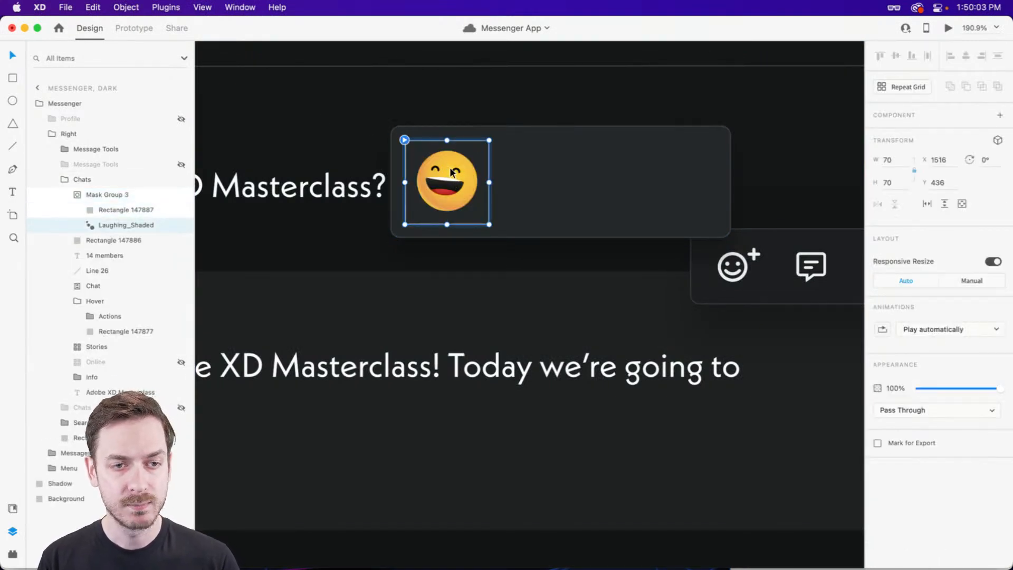
left_click(940, 329)
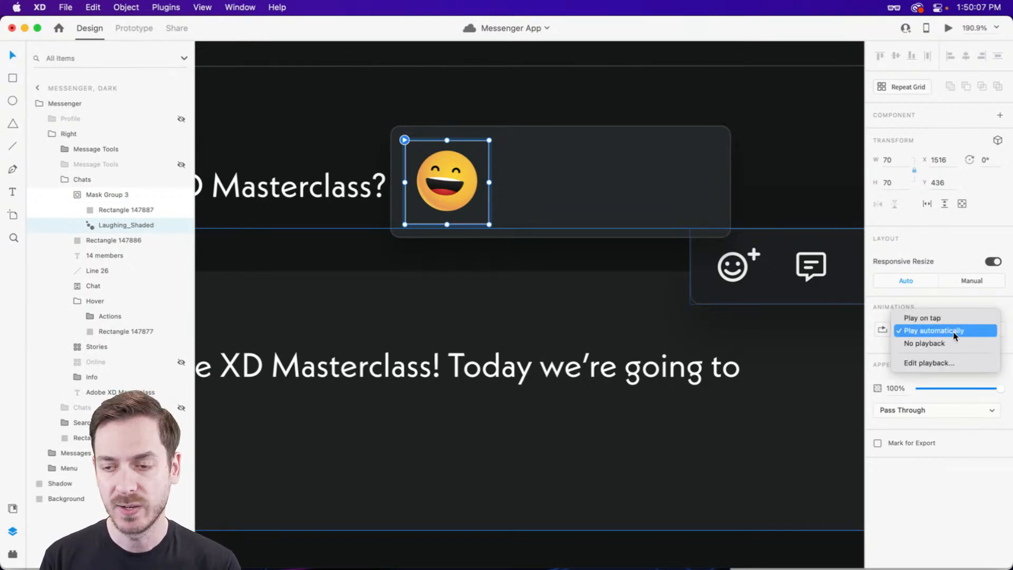
left_click(961, 330)
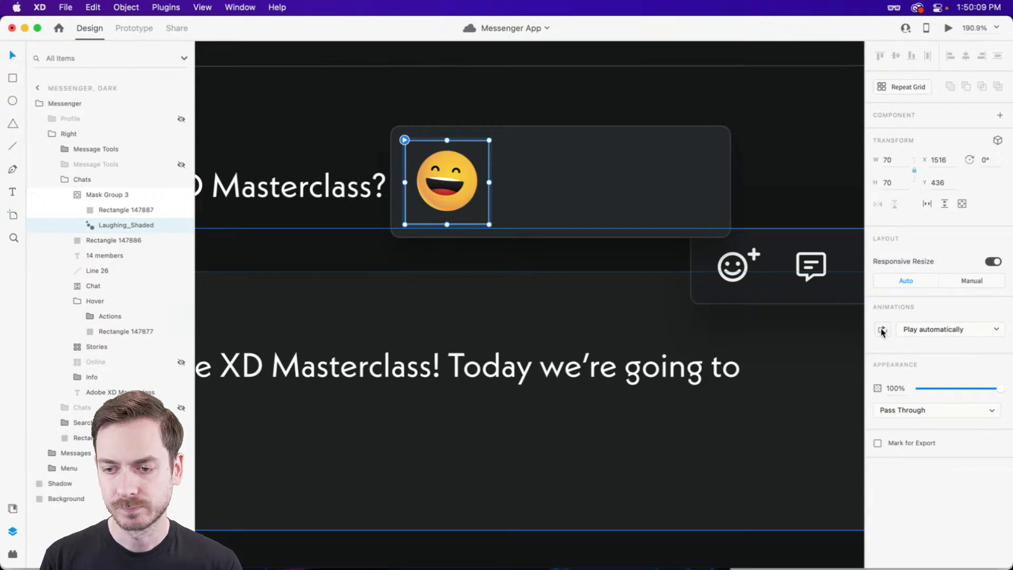
key("Escape")
left_click_drag(449, 174, 572, 176)
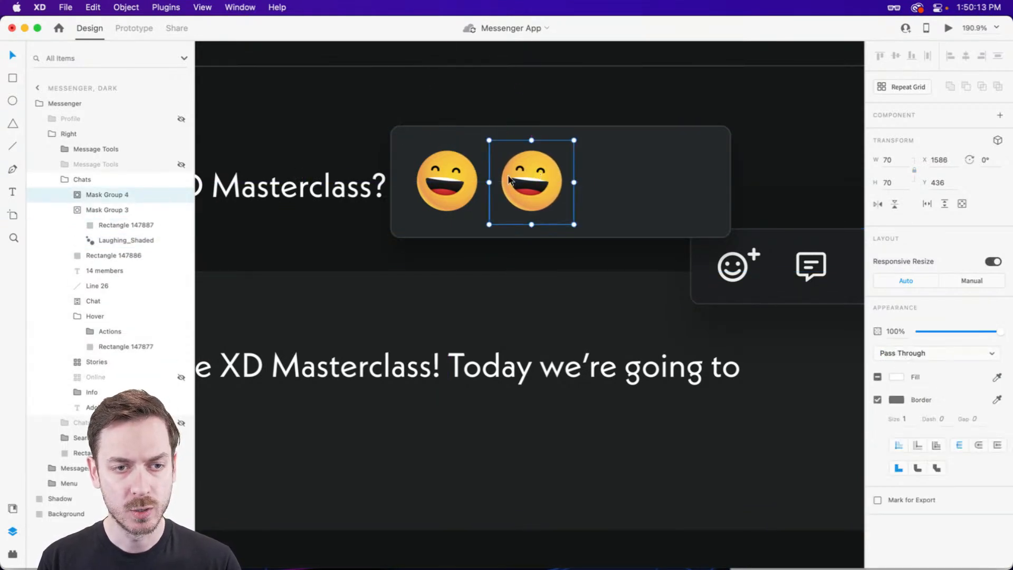
key("super+z")
- Group the laughing emoji's mask group with the picker's background rectangle and make the group a horizontal stack
left_click(556, 170, "shift")
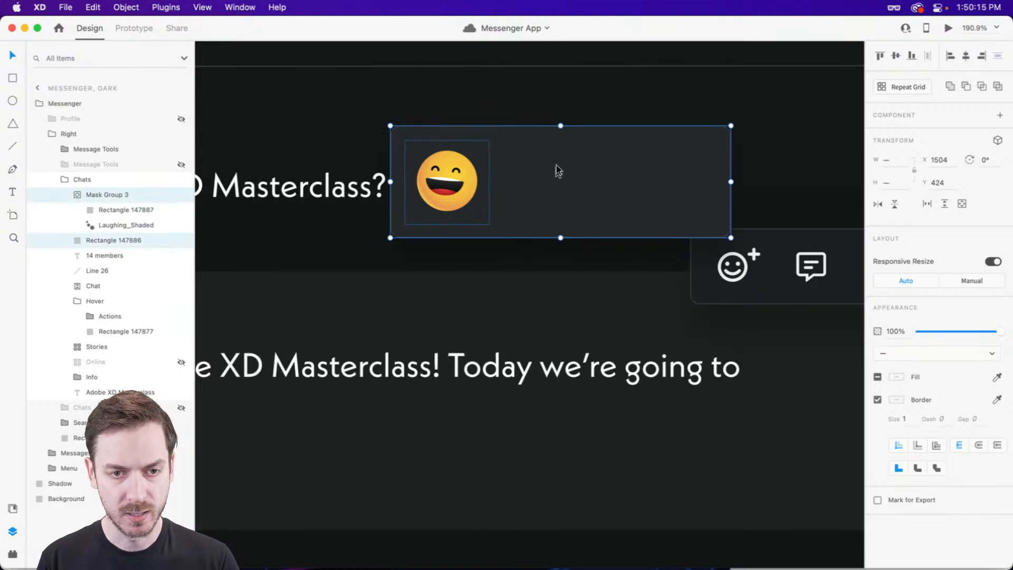
key("super+g")
left_click(877, 319)
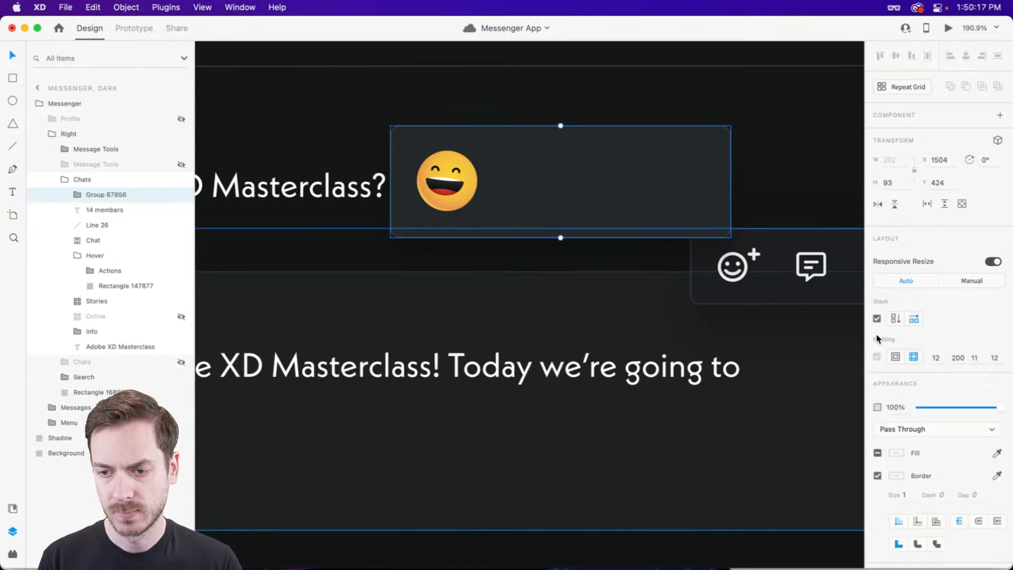
double_click(448, 164)
key("super+d")
key("super+z")
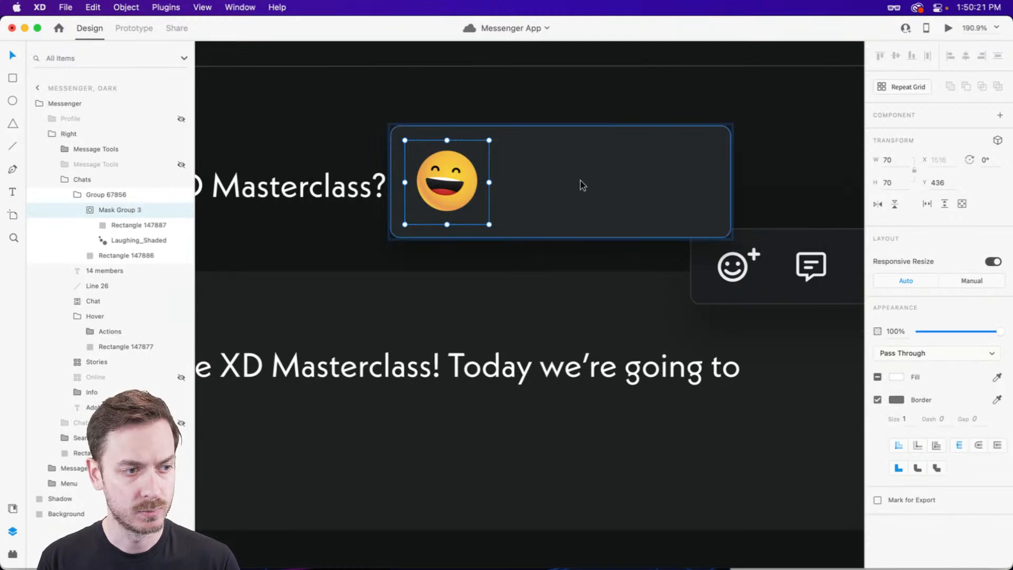
- Set the emoji stack group's right padding to 12
key("Escape")
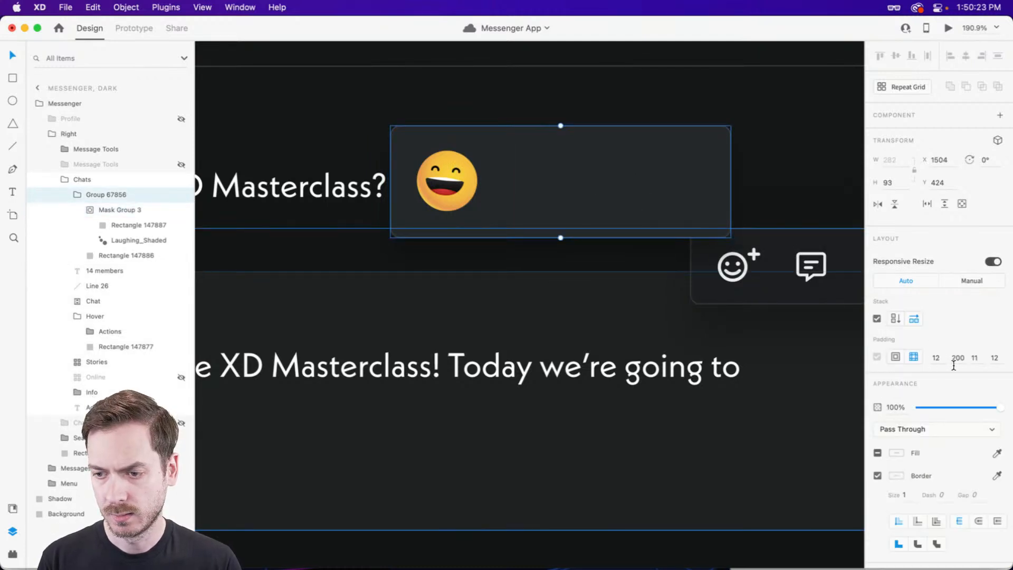
left_click_drag(961, 359, 918, 355)
key("super+a")
type("12")
key("Return")
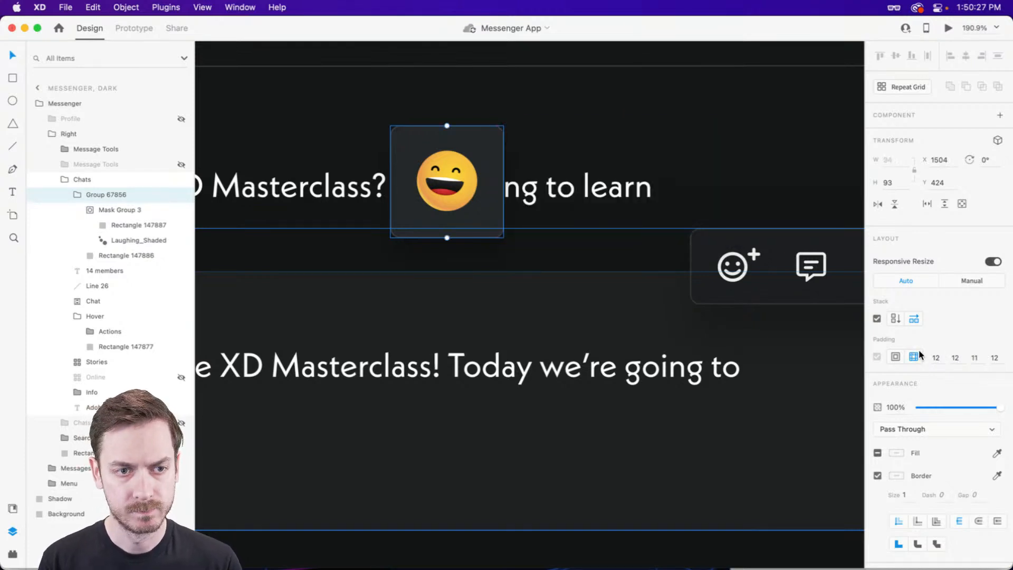
- Duplicate the laughing emoji inside the stack and replace the second emoji with Sad_Shaded.json from Finder's Animated Emojis folder
double_click(444, 186)
key("super+d")
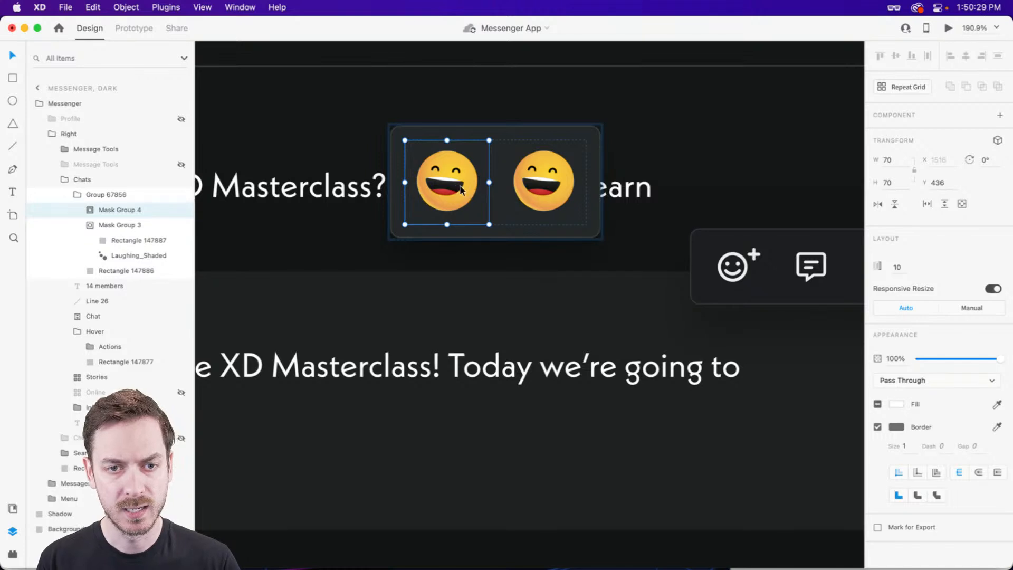
key("super+Tab")
left_click(788, 303)
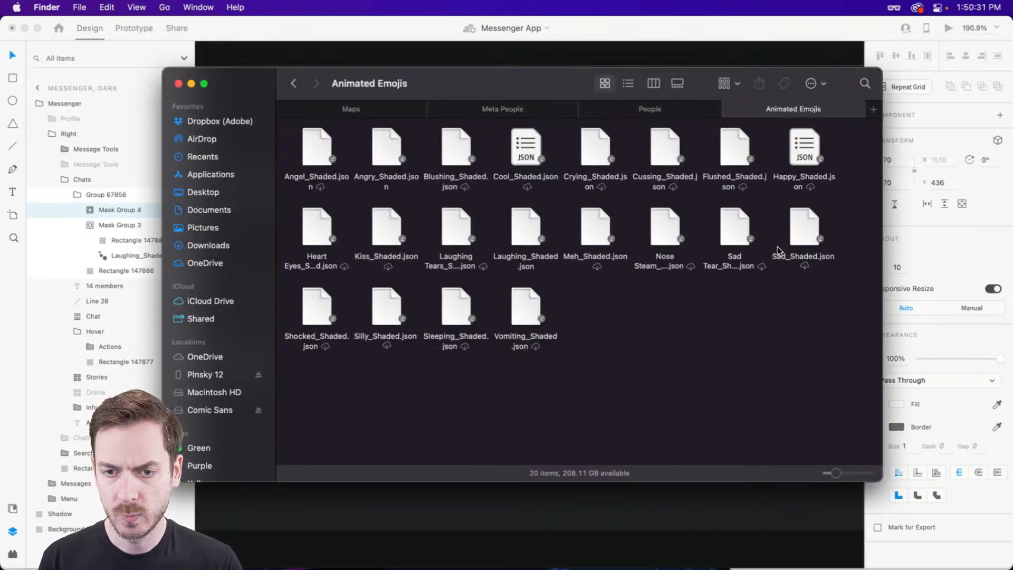
key("super+Tab")
left_click_drag(800, 231, 551, 174)
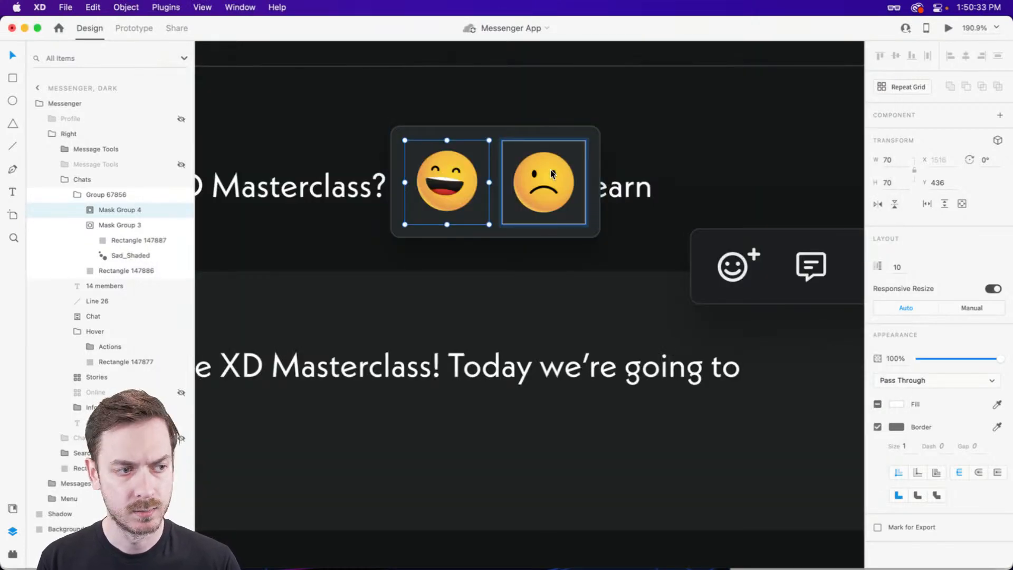
- Duplicate the sad emoji and replace the third emoji in the stack with Sleeping_Shaded.json from Finder
left_click(552, 175)
key("super+d")
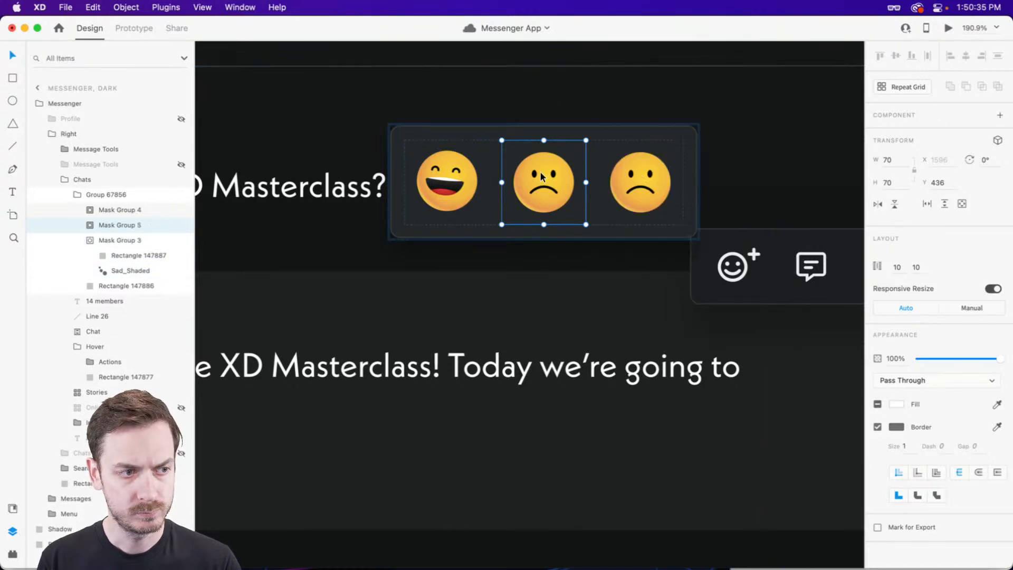
left_click(640, 191)
key("super+Tab")
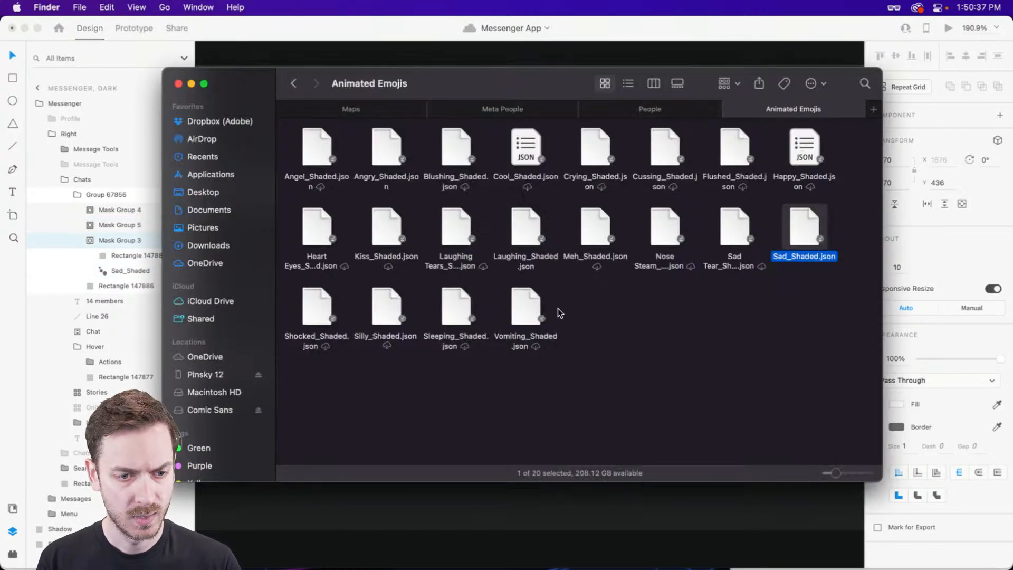
key("super+Tab")
left_click_drag(453, 312, 641, 182)
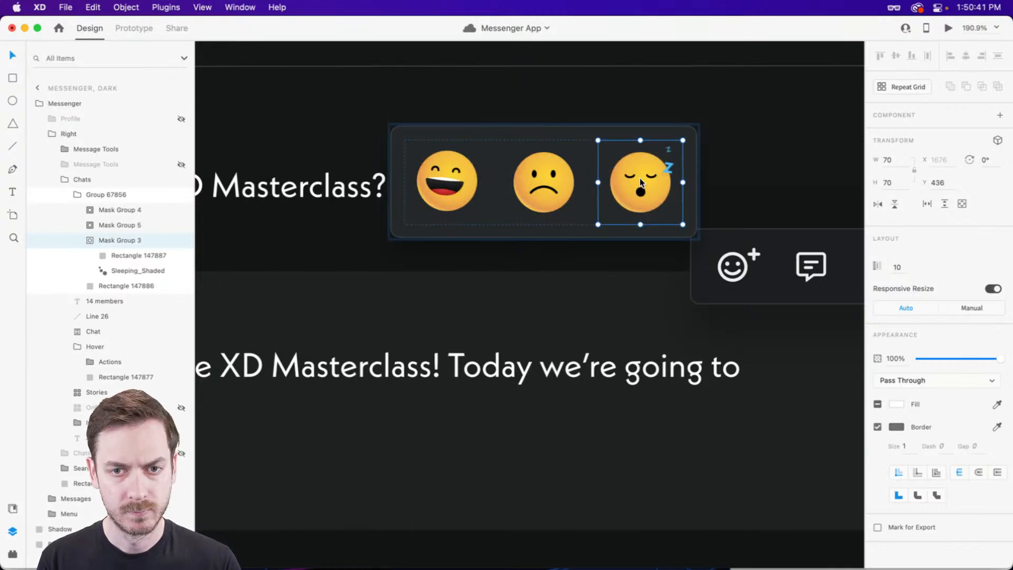
- Duplicate the sleeping emoji and replace the fourth emoji in the stack with Silly_Shaded.json from Finder
key("super+d")
key("super+Tab")
left_click_drag(394, 313, 732, 180)
key("super+Tab")
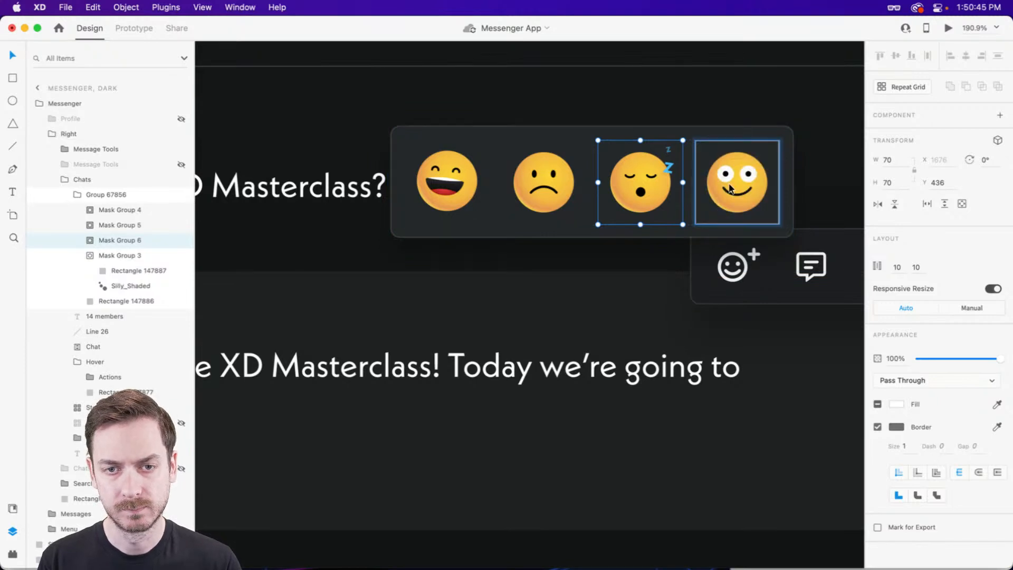
- Select the Silly_Shaded animation, play the four emojis in the prototype preview and close the preview
scroll(718, 203, "right", 3)
double_click(678, 179)
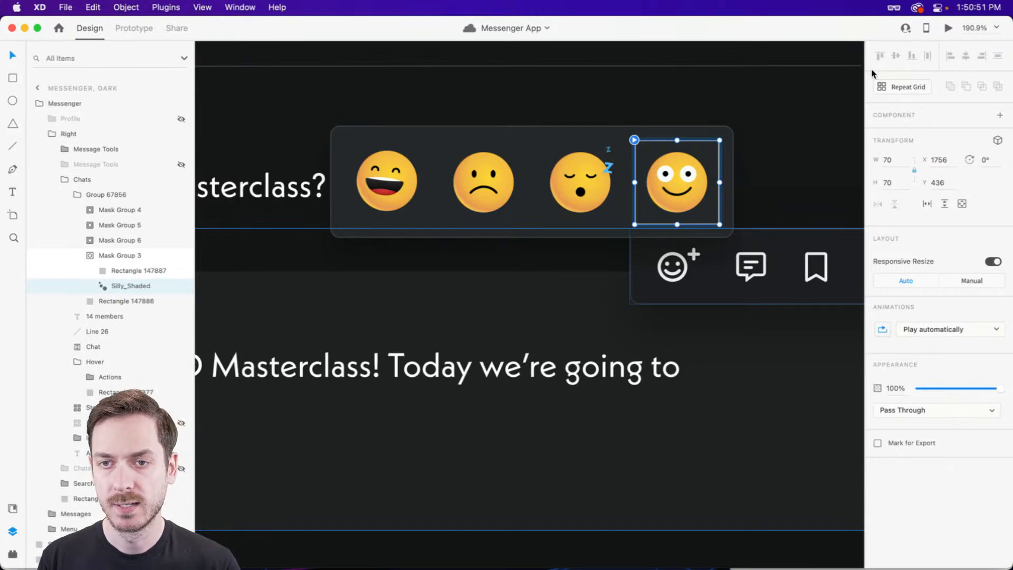
left_click(949, 28)
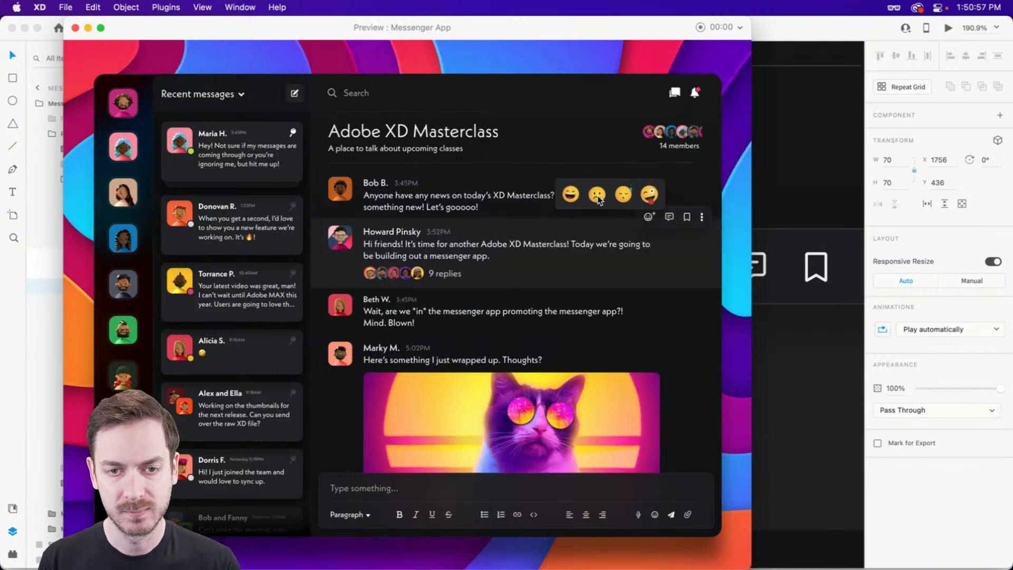
key("Escape")
- Replace the sad emoji with Cussing_Shaded.json from Finder, check it in the prototype preview and close the preview
left_click(494, 174)
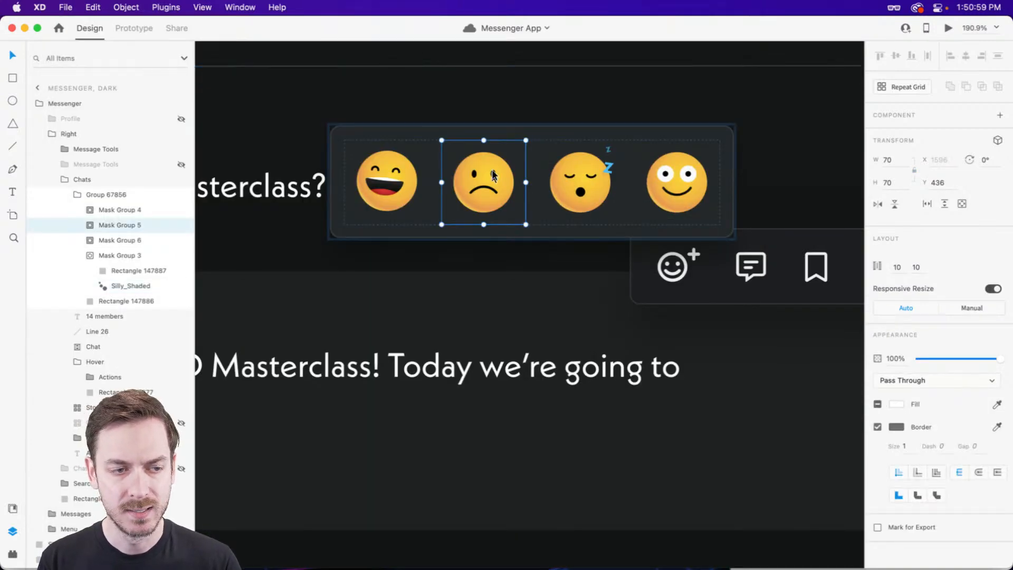
key("super+Tab")
left_click(692, 357)
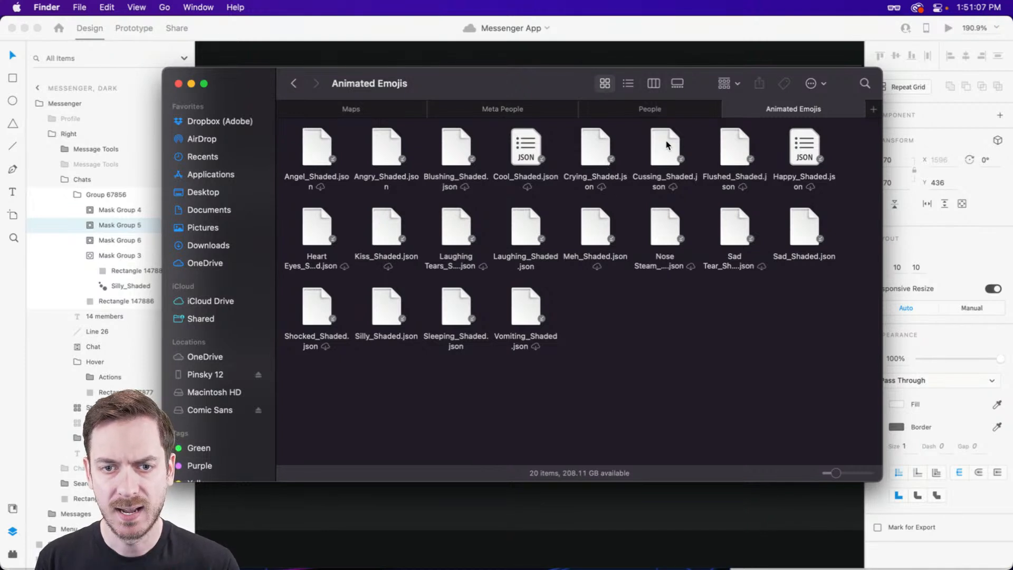
left_click_drag(667, 144, 484, 182)
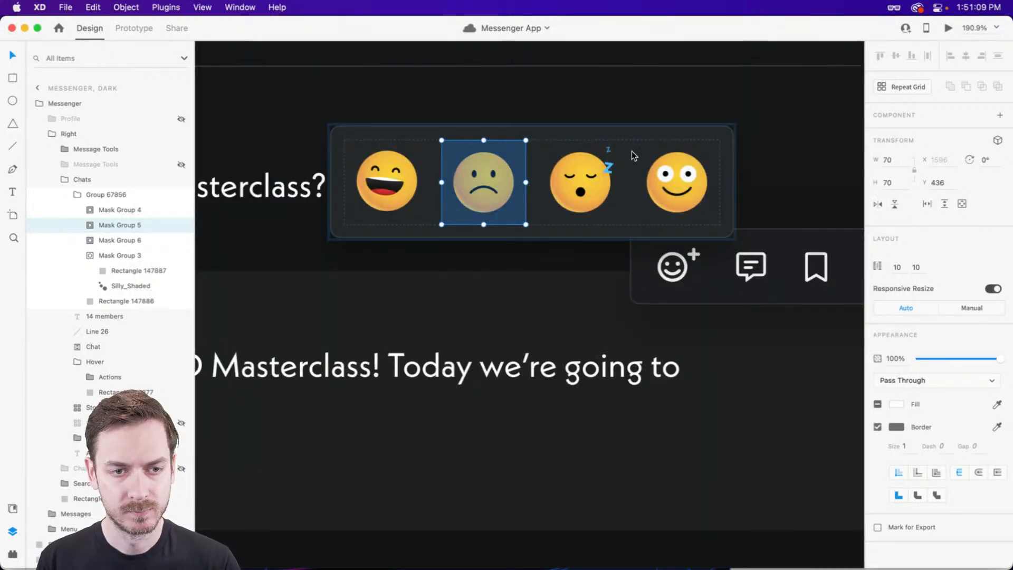
left_click(948, 28)
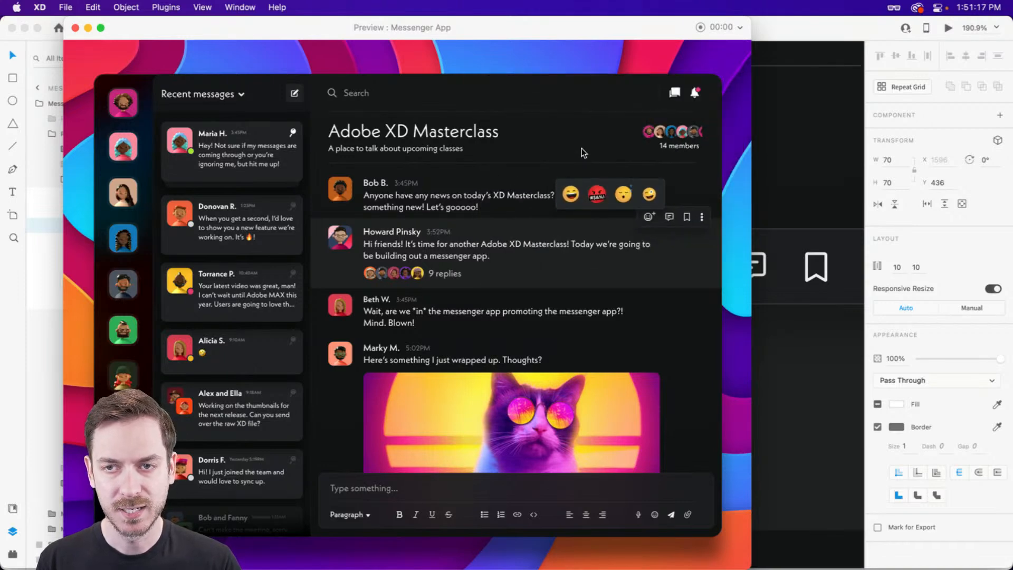
key("super+w")
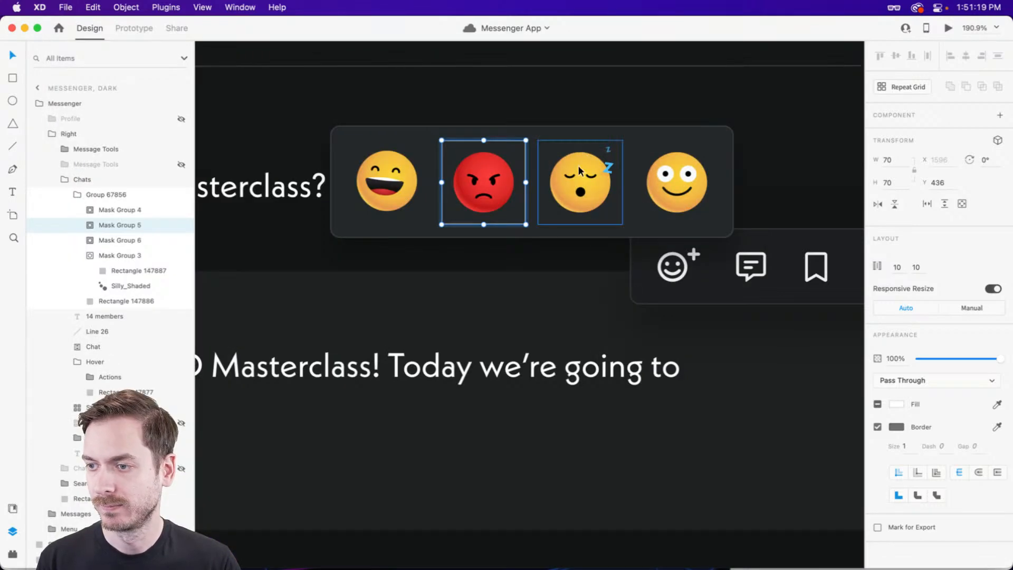
- Draw a rectangle about 91 by 25 just above the laughing emoji at the picker's upper edge
left_click_drag(471, 273, 516, 284)
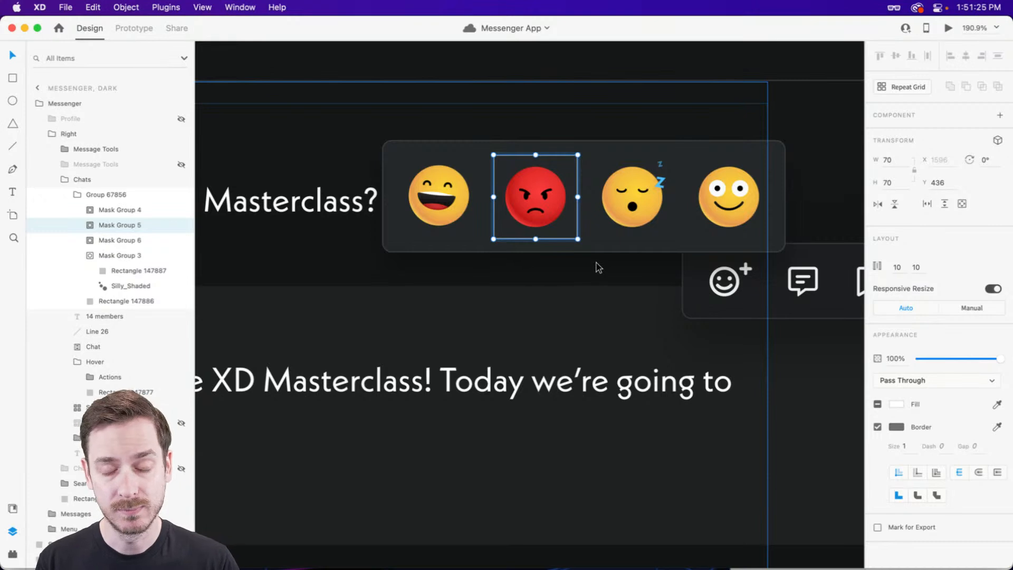
scroll(391, 142, "up", 1)
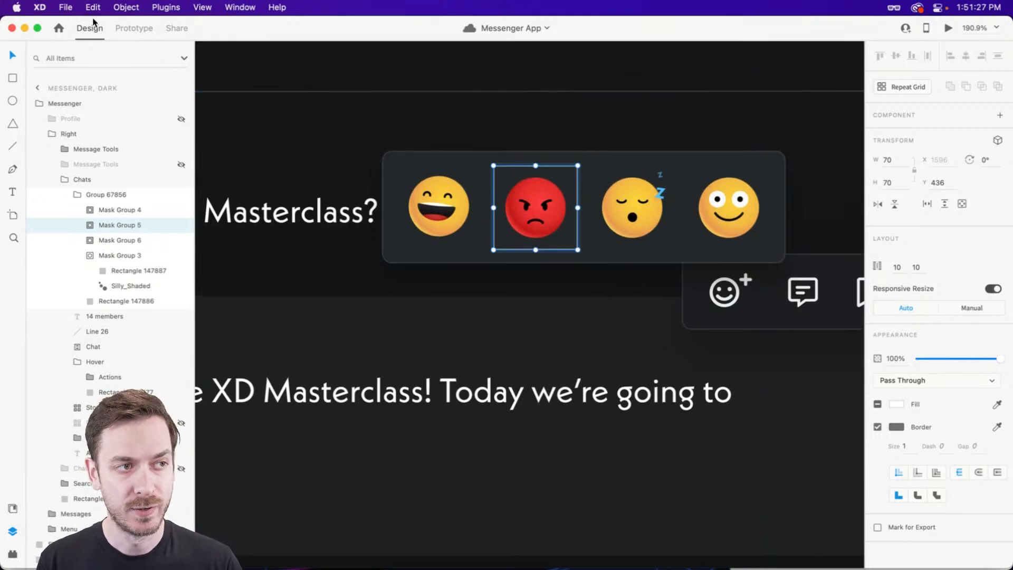
left_click(452, 131)
scroll(455, 147, "up", 1)
scroll(455, 148, "left", 1)
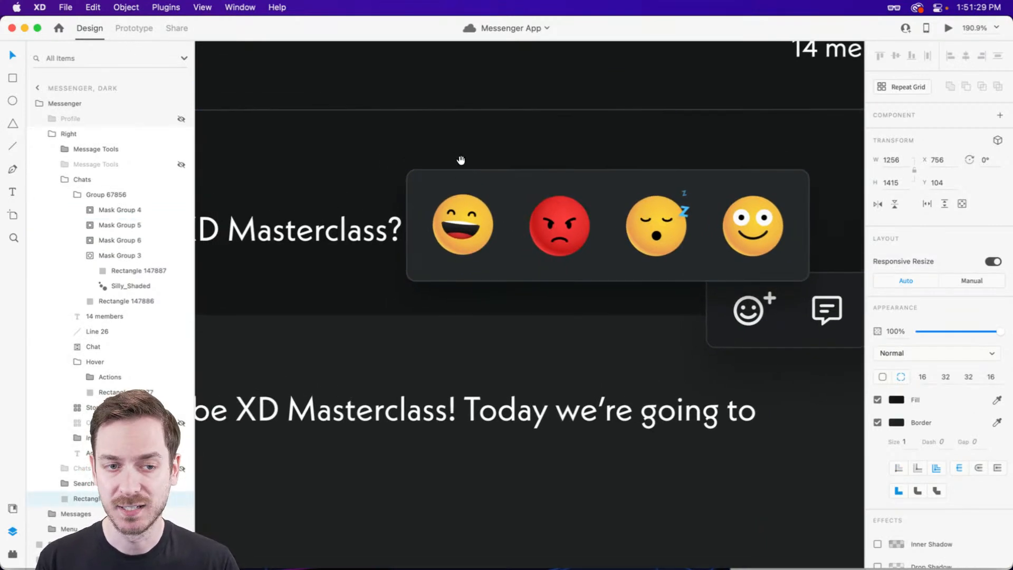
scroll(454, 222, "up", 3)
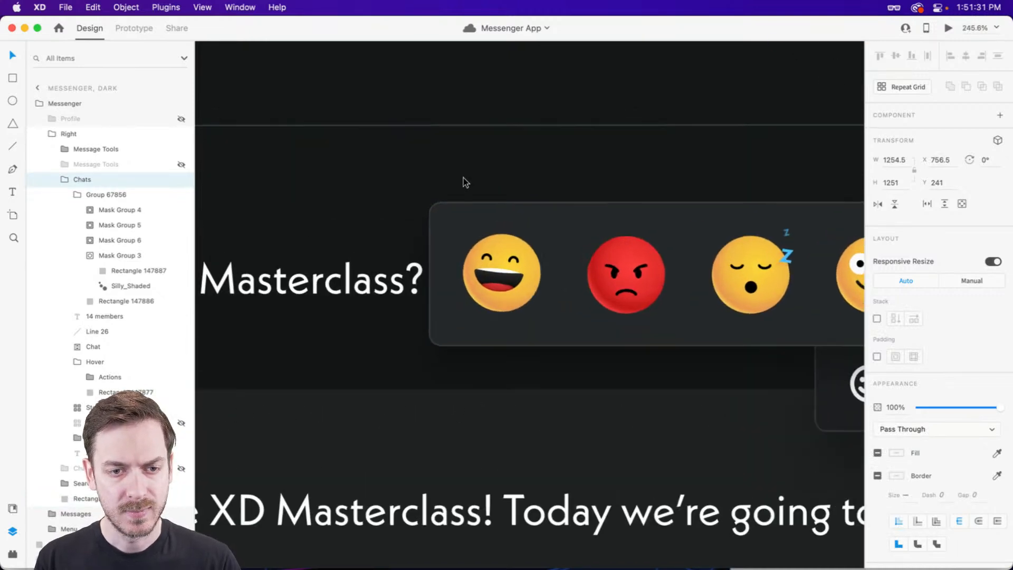
key("e")
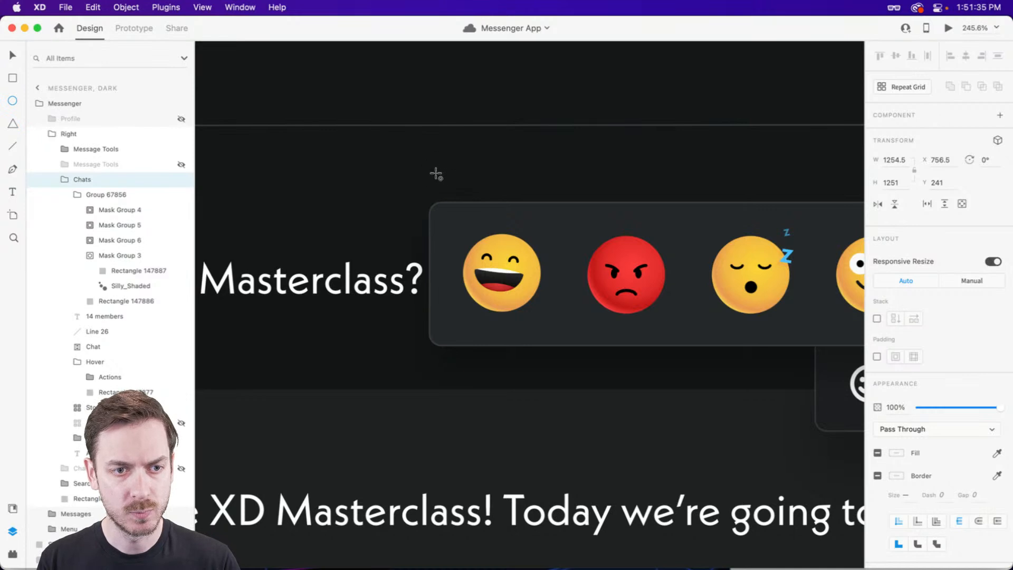
left_click_drag(435, 174, 576, 211)
mouse_move(513, 187)
left_mouse_down()
mouse_move(500, 185)
mouse_move(511, 185)
mouse_move(512, 224)
mouse_move(522, 229)
mouse_move(503, 230)
mouse_move(455, 192)
mouse_move(462, 178)
left_mouse_up()
- Add a downward-pointing triangle about 15 by 13, centred on the white rectangle's lower edge, with a corner radius of 1
key("y")
scroll(490, 199, "up", 3)
key("v")
left_click_drag(509, 201, 511, 199)
left_click(938, 385)
type("10")
key("Return")
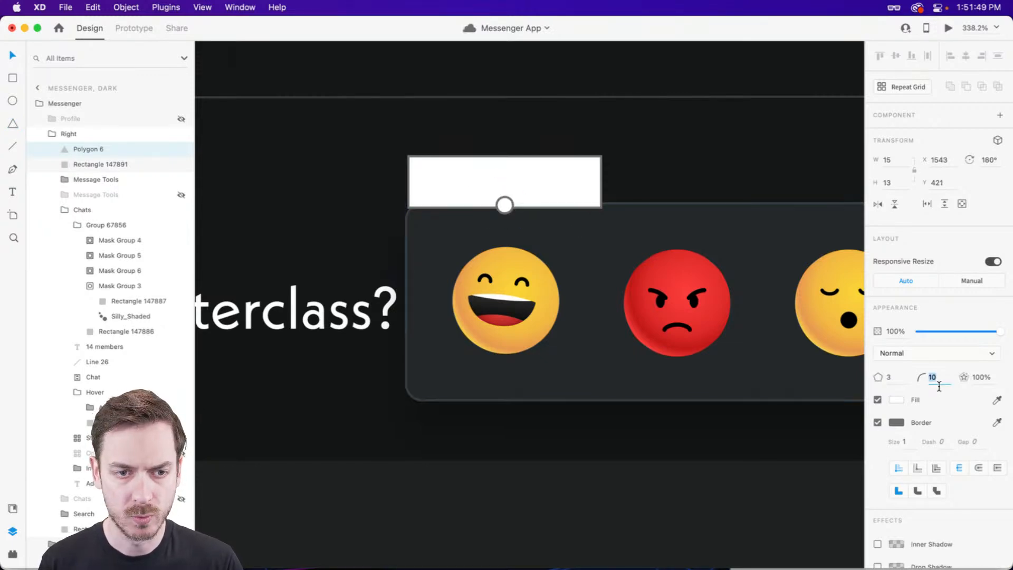
type("1")
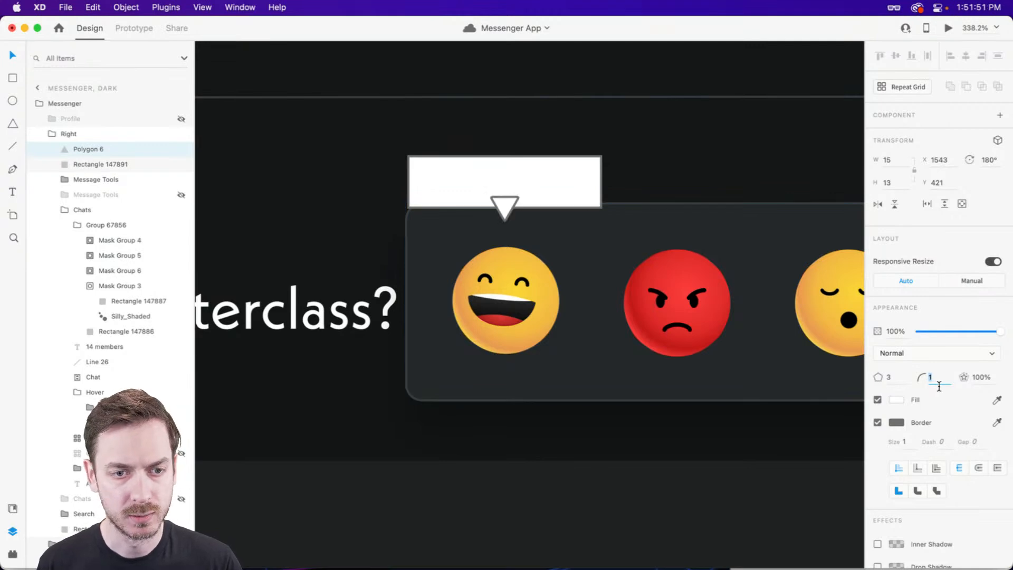
- Set the white rectangle's corner radius to 6 and unite it with the triangle into one tooltip shape
left_click(536, 181)
type("5")
type("6")
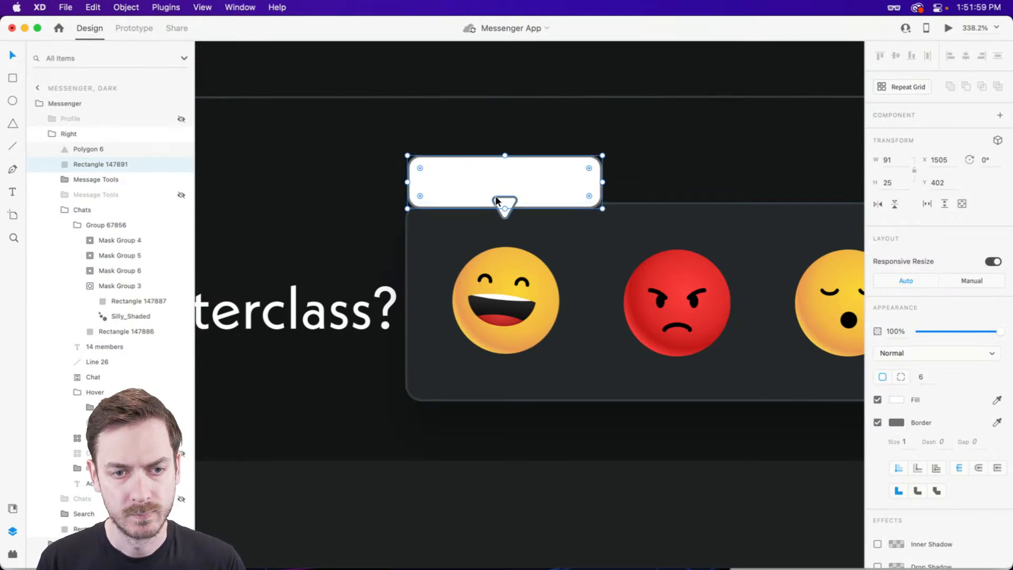
left_click(505, 210, "shift")
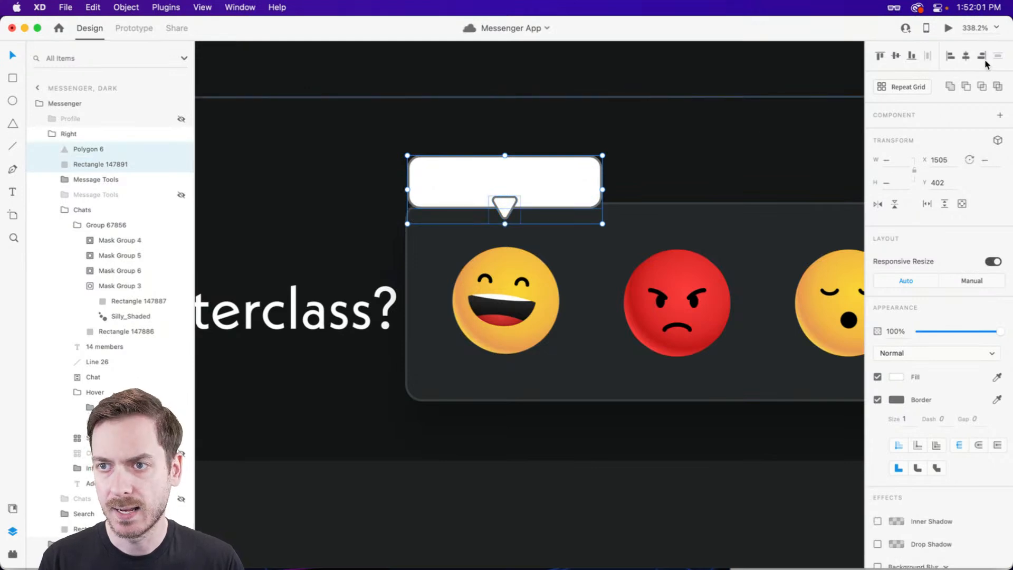
left_click(952, 86)
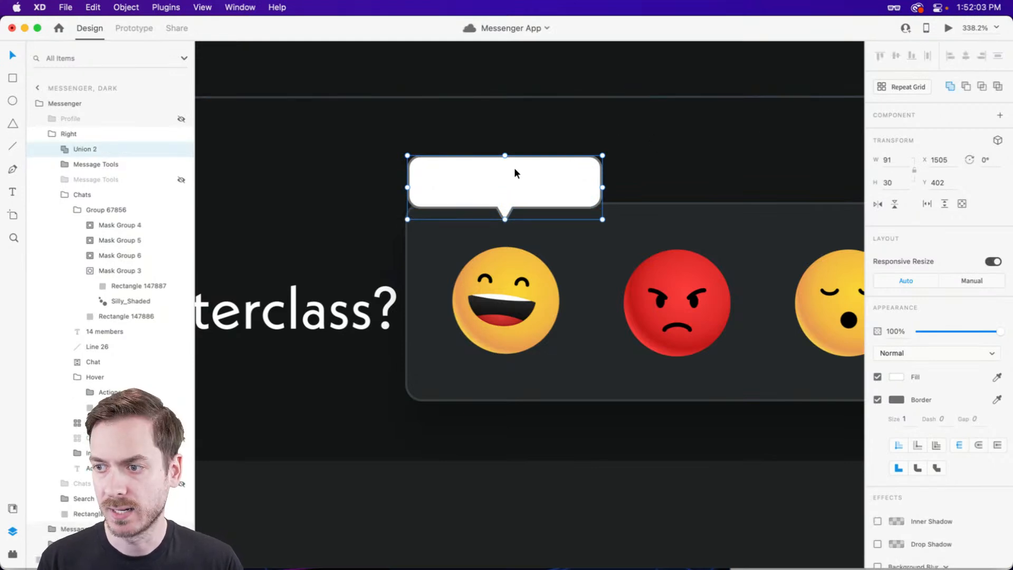
- Remove the tooltip shape's border and fill it with a solid purple, about #A144CB
scroll(479, 201, "up", 3)
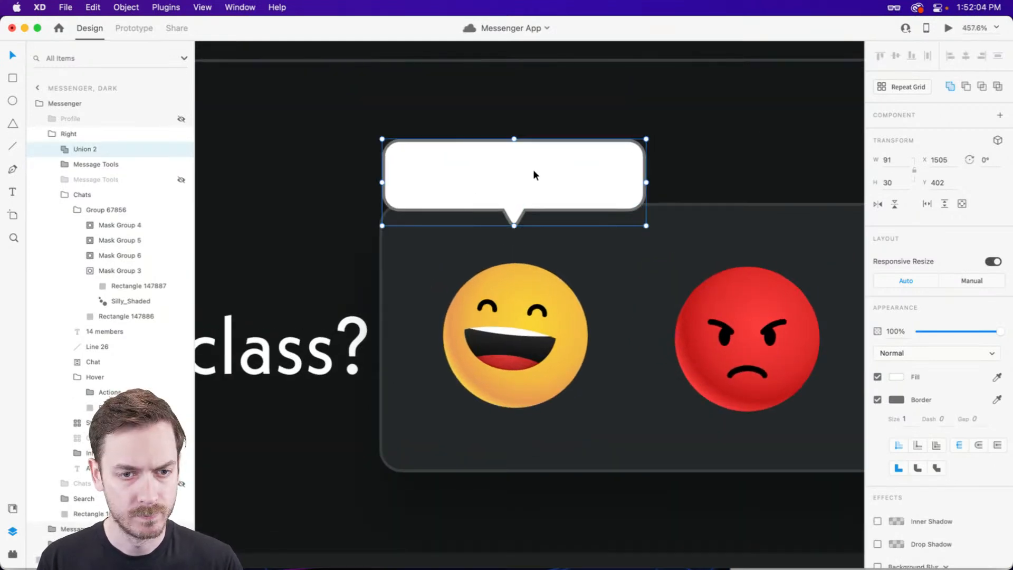
left_click(877, 399)
left_click(896, 376)
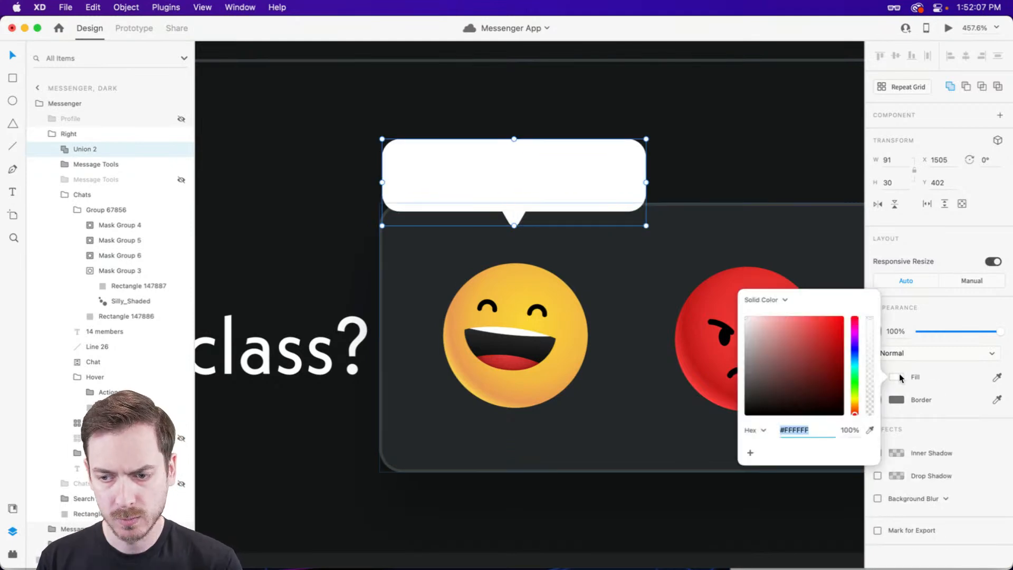
left_click(856, 353)
left_click_drag(856, 353, 855, 338)
left_click(810, 344)
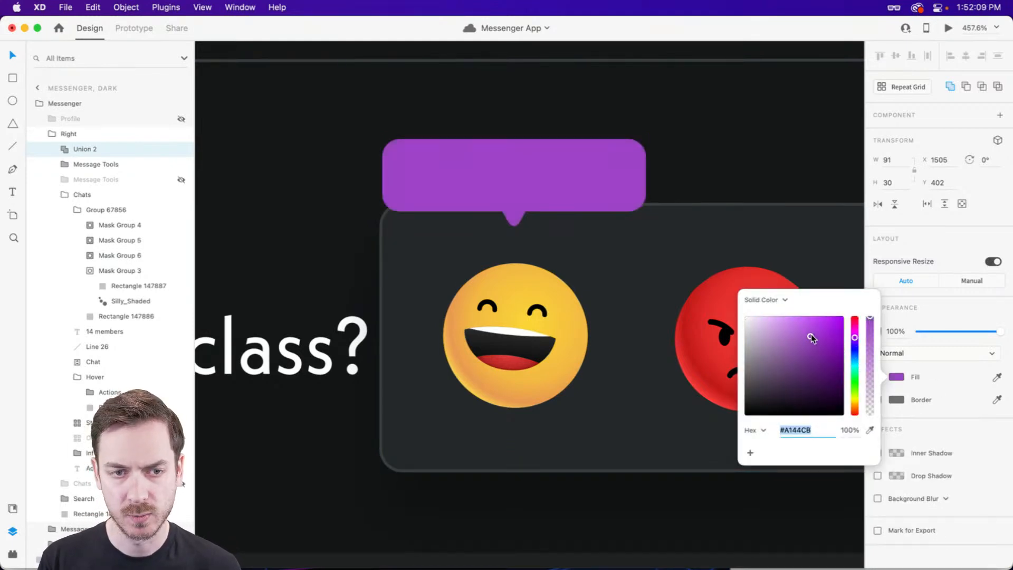
- Change the tooltip's fill to a linear gradient and make its end stop blue, #5C9CDD
left_click(761, 299)
left_click(777, 313)
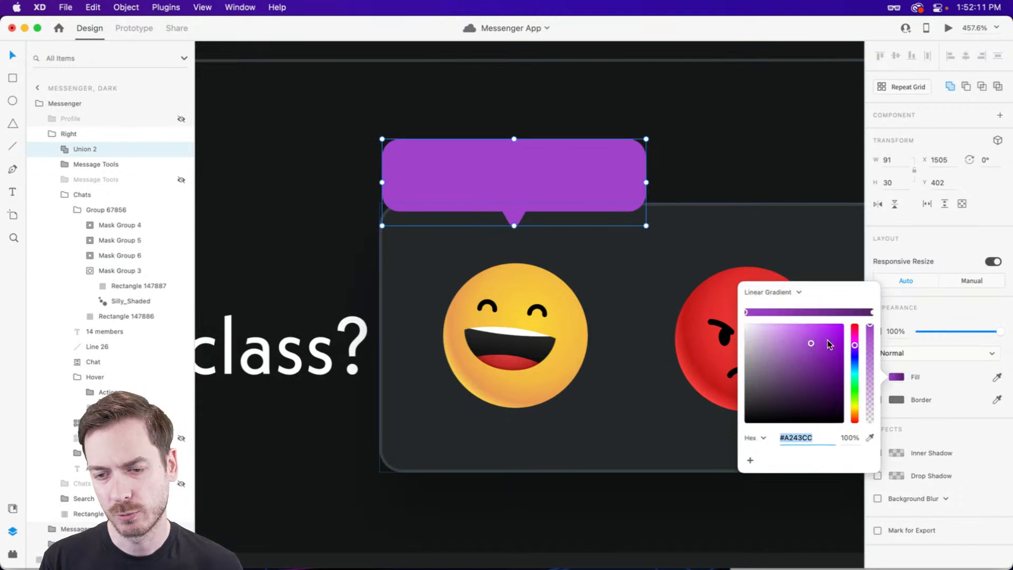
left_click(871, 313)
left_click_drag(855, 346, 854, 364)
left_click_drag(796, 341, 802, 338)
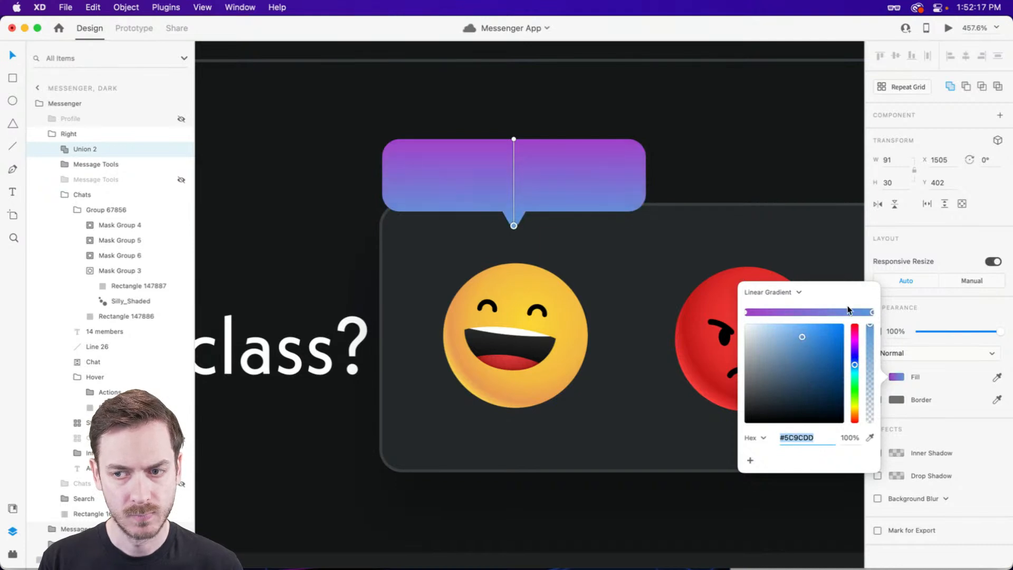
- Add the text "Laughing" over the gradient tooltip shape
left_click(931, 240)
left_click(436, 192)
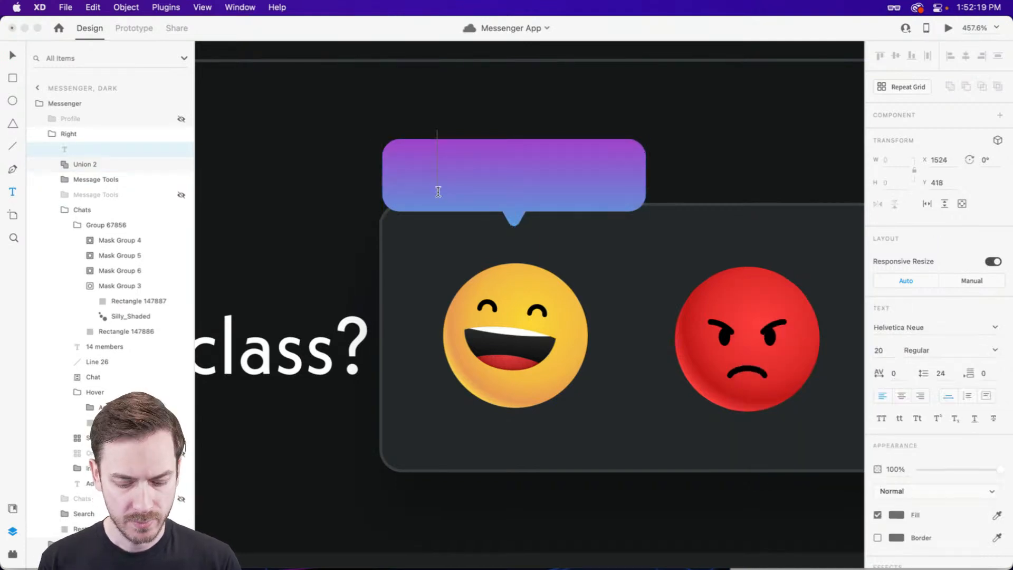
type("Laughing")
key("Escape")
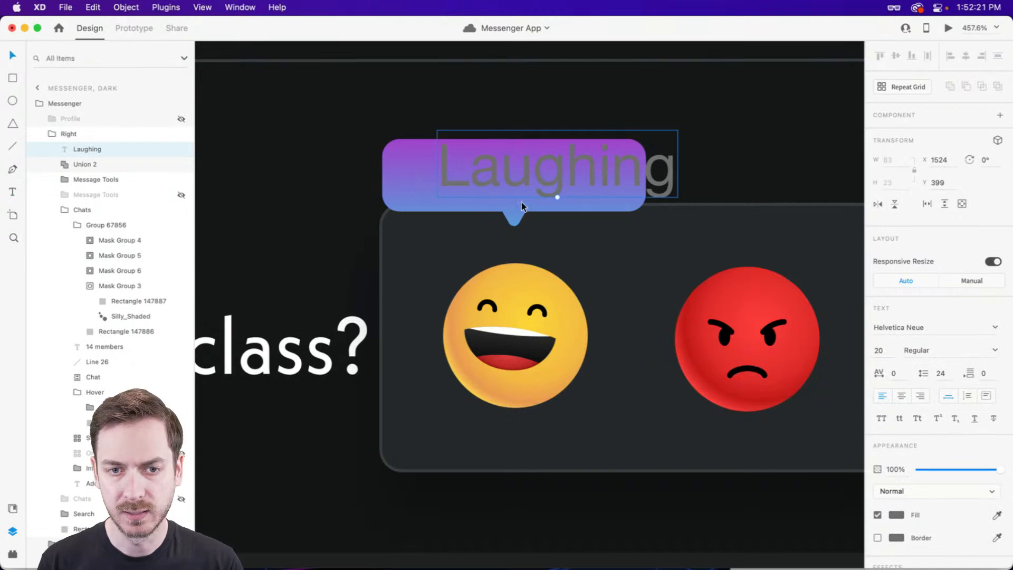
- Try the Variex OT font on the Laughing text
left_click(934, 329)
type("Variex OT")
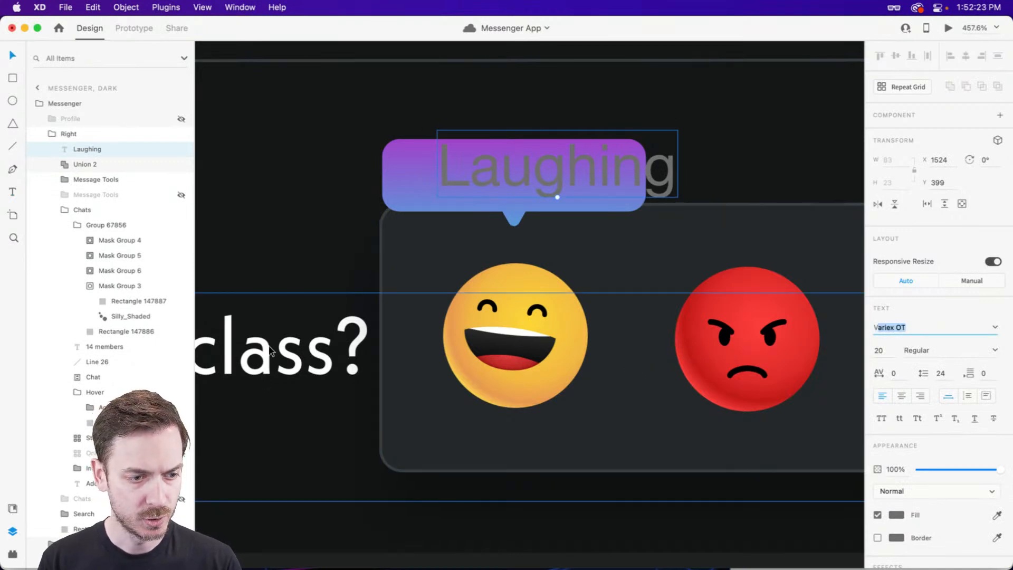
key("Return")
- Select the text of the first chat message to check its font settings
left_click(269, 353)
left_click(269, 355, "super")
left_click(269, 355, "super")
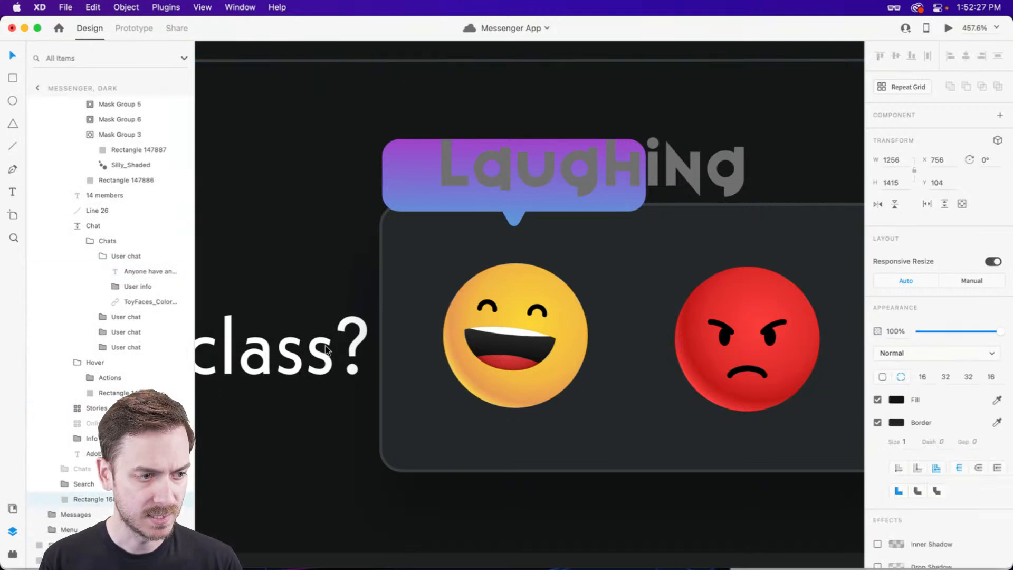
left_click(147, 271)
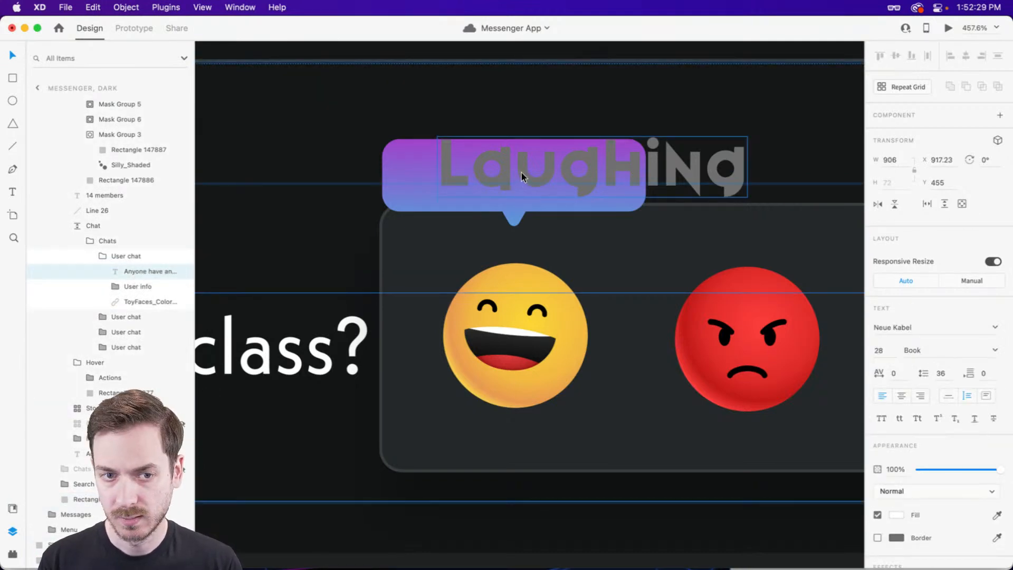
- Shrink the Laughing text to size 12 inside the tooltip and set its font to Avenir Next
left_click(521, 173, "super")
left_click_drag(587, 169, 517, 178)
left_click(919, 329)
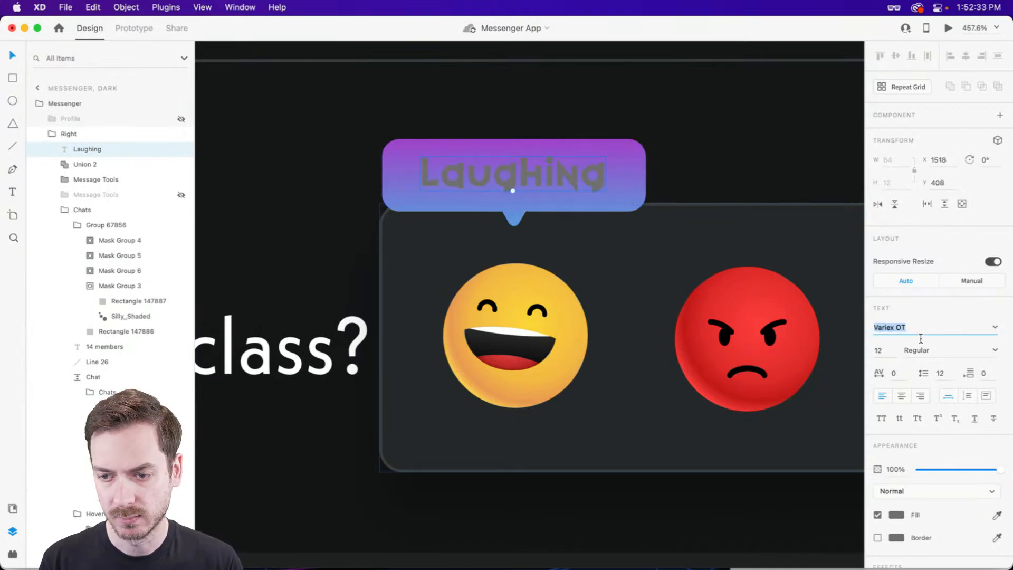
type("Avenir")
key("Return")
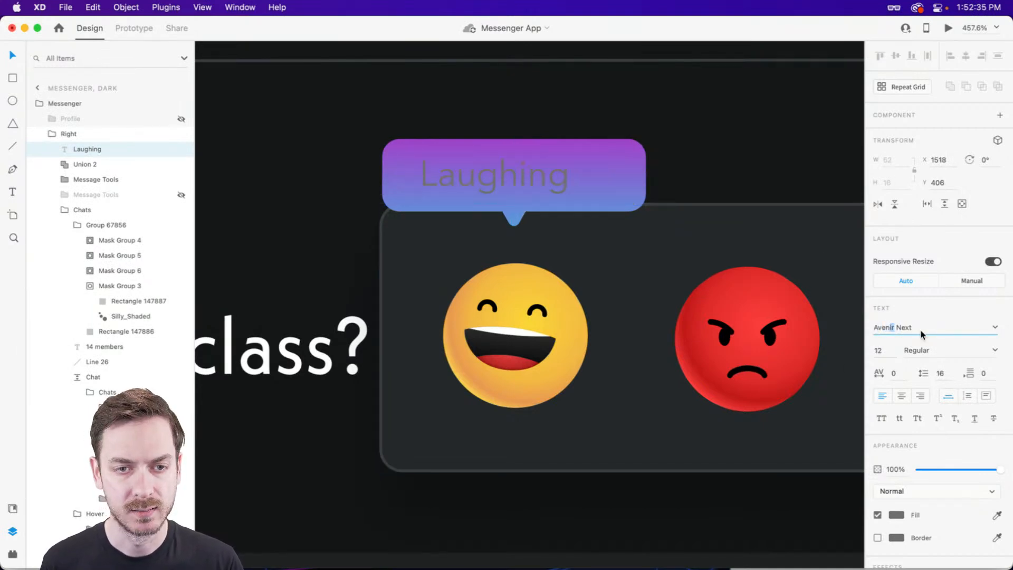
- Make the Laughing text Demi Bold with a white fill and centre it horizontally in the tooltip
left_click(995, 350)
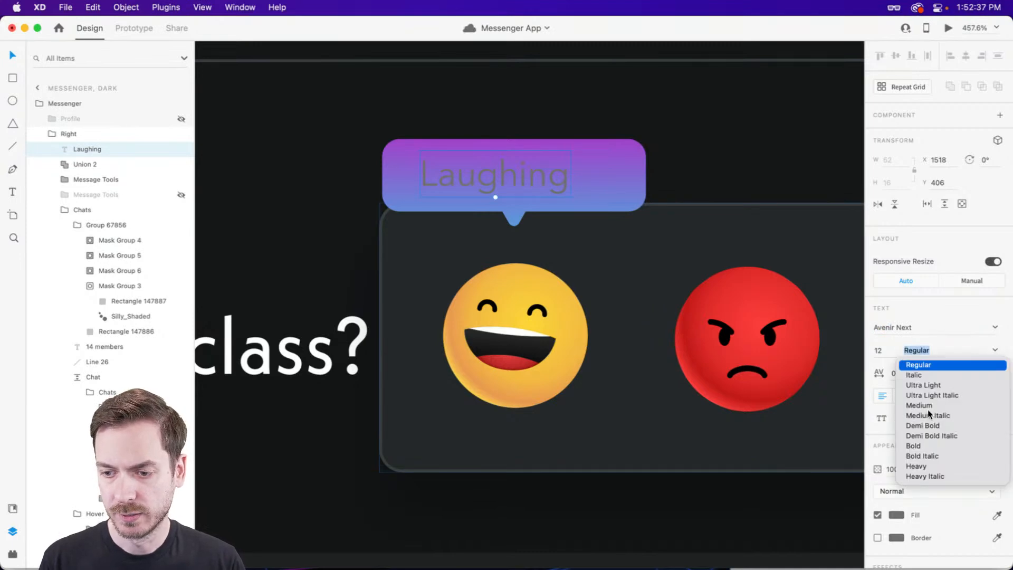
left_click(923, 425)
left_click(896, 514)
left_click(745, 408)
left_click(533, 171)
left_click_drag(533, 171, 538, 168)
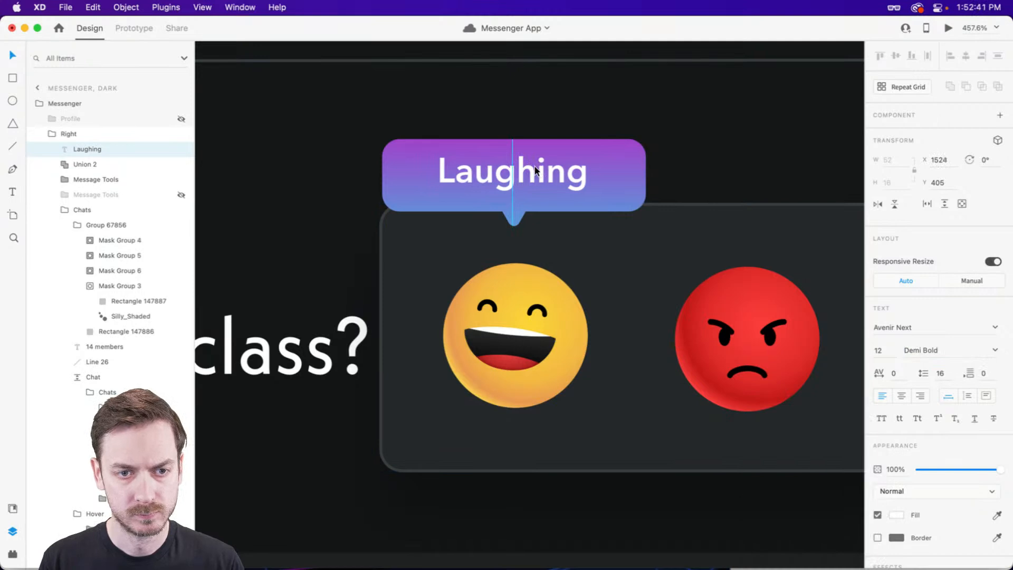
- Set the Laughing text to size 13 and Bold, and nudge it slightly upward in the tooltip
left_click_drag(513, 201, 513, 200)
left_click(995, 349)
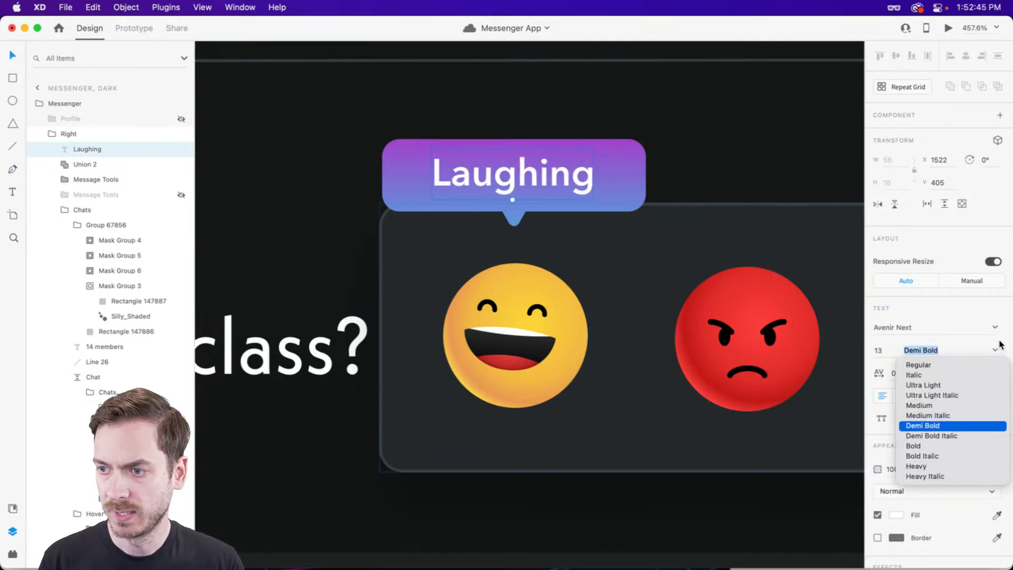
left_click(920, 446)
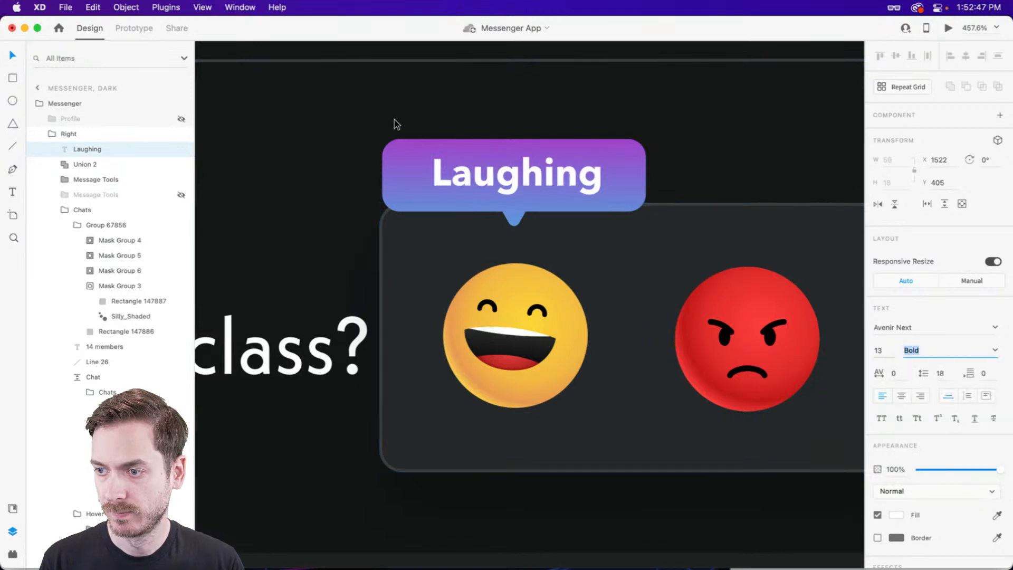
left_click_drag(530, 164, 530, 161)
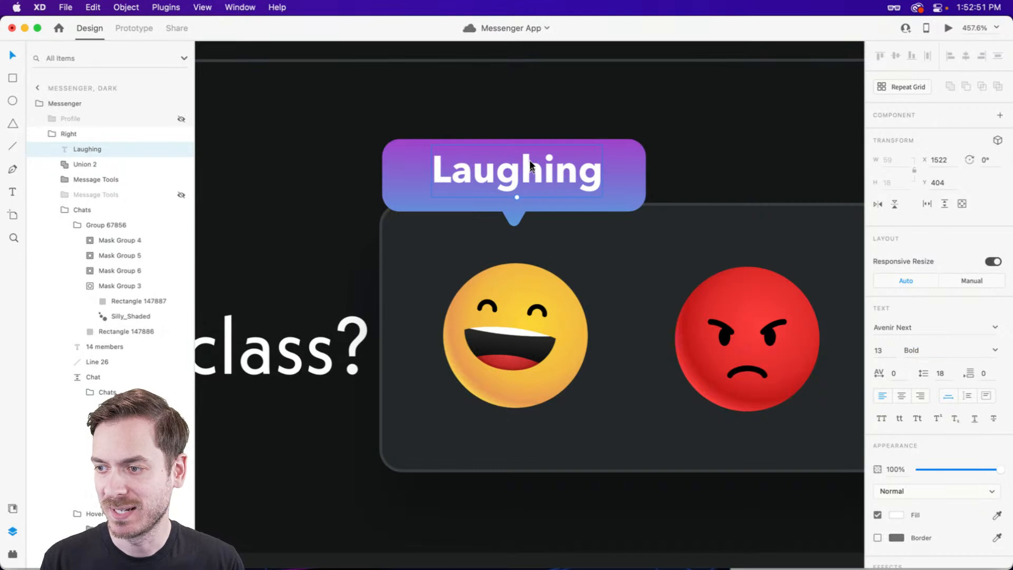
- Undo the accidental tooltip move and resize the Laughing text to 12, centred in the tooltip
left_click(518, 193)
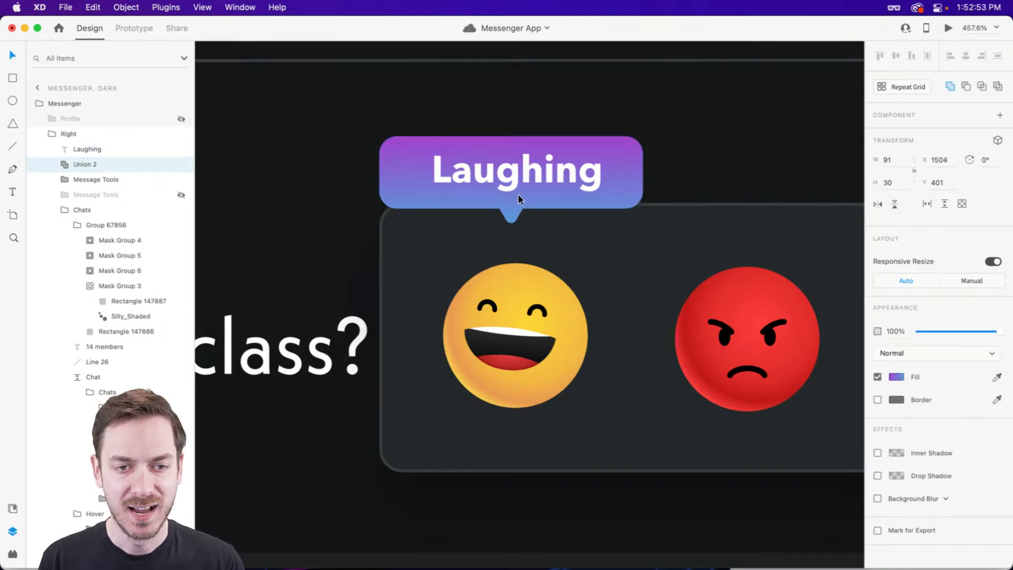
key("super+z")
left_click(518, 185)
left_click_drag(518, 199, 518, 172)
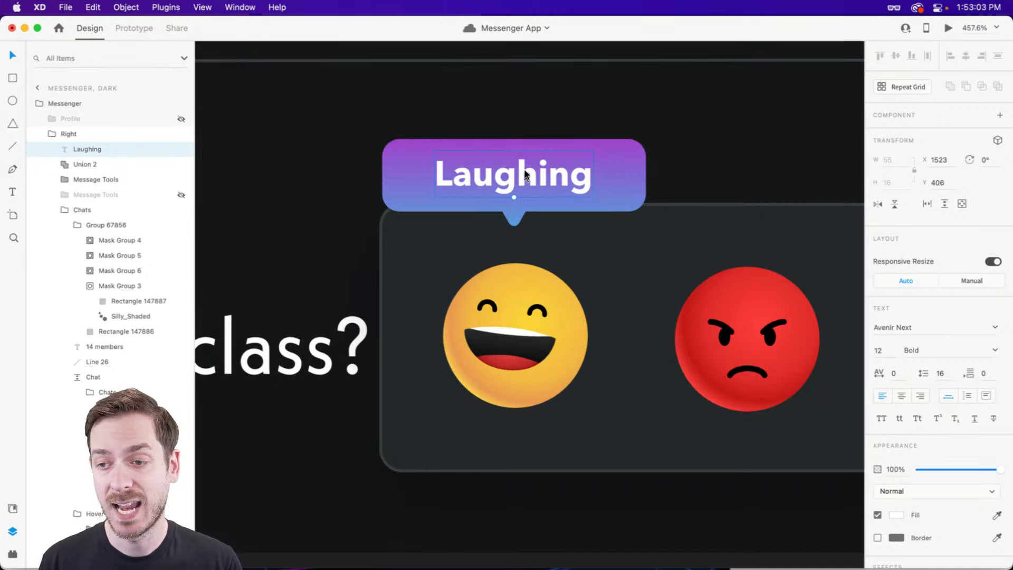
- Set the Laughing text's character spacing to 40 with centre alignment, checking the tooltip in the preview
key("super+Return")
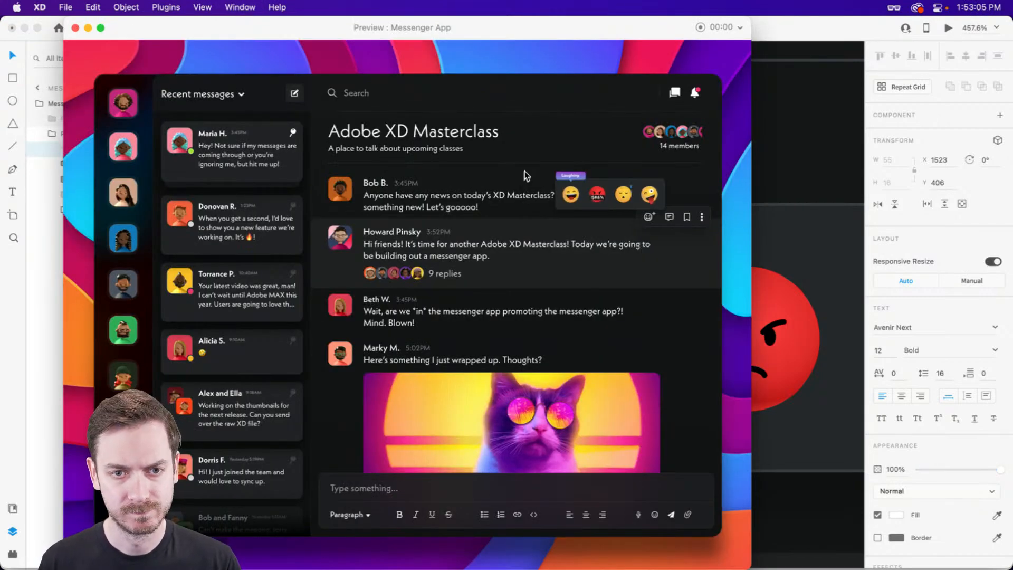
left_click(964, 416)
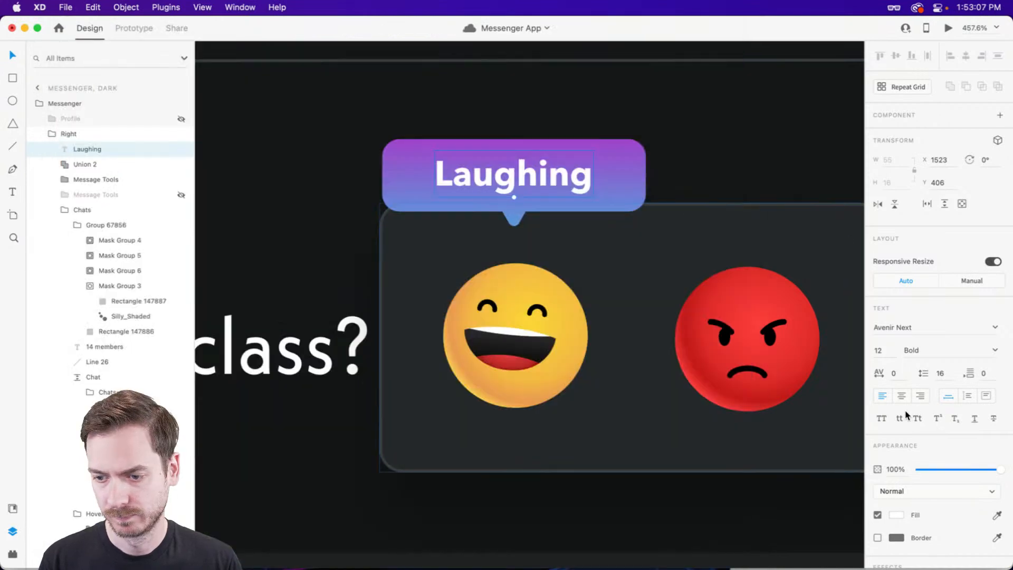
type("40")
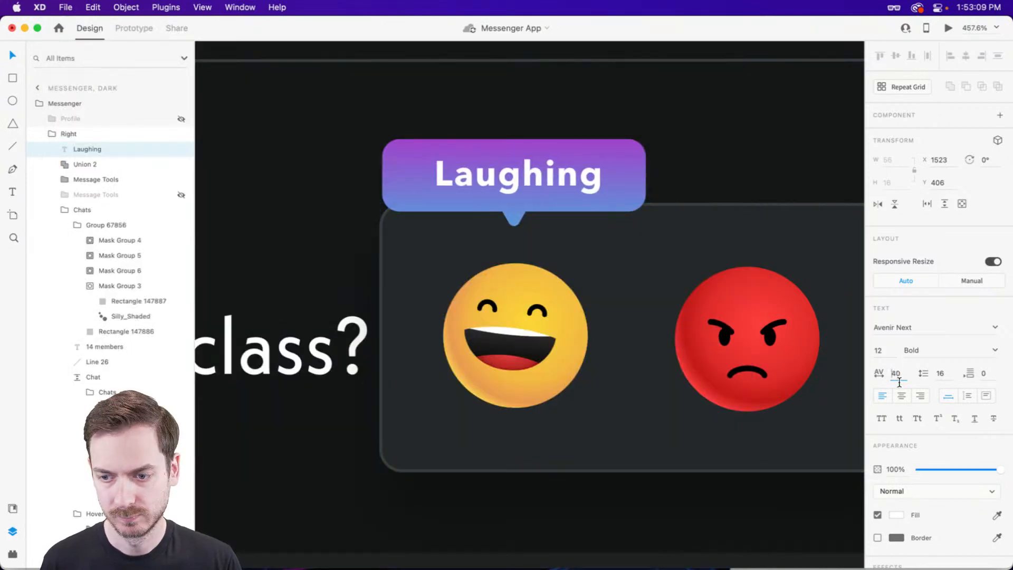
key("Return")
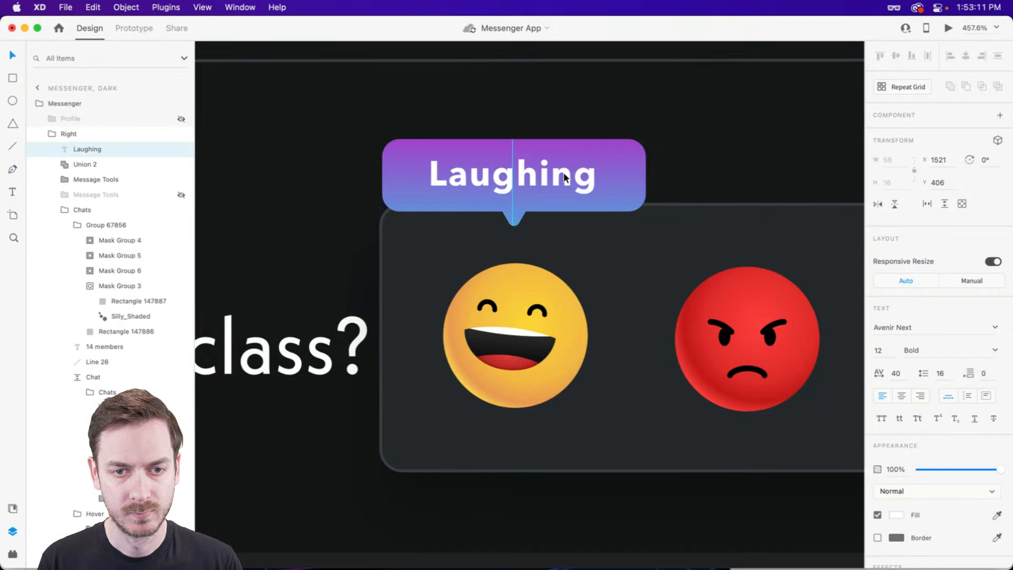
key("super+Return")
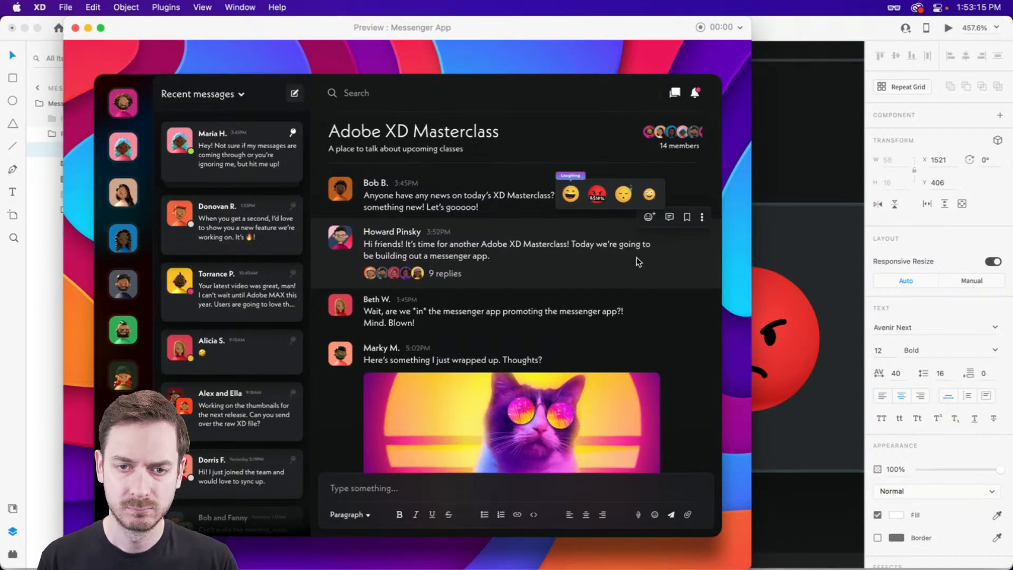
key("super+w")
- Move the tooltip shape and its text together just above the emoji bar, to a Y position of 391
scroll(568, 242, "down", 5)
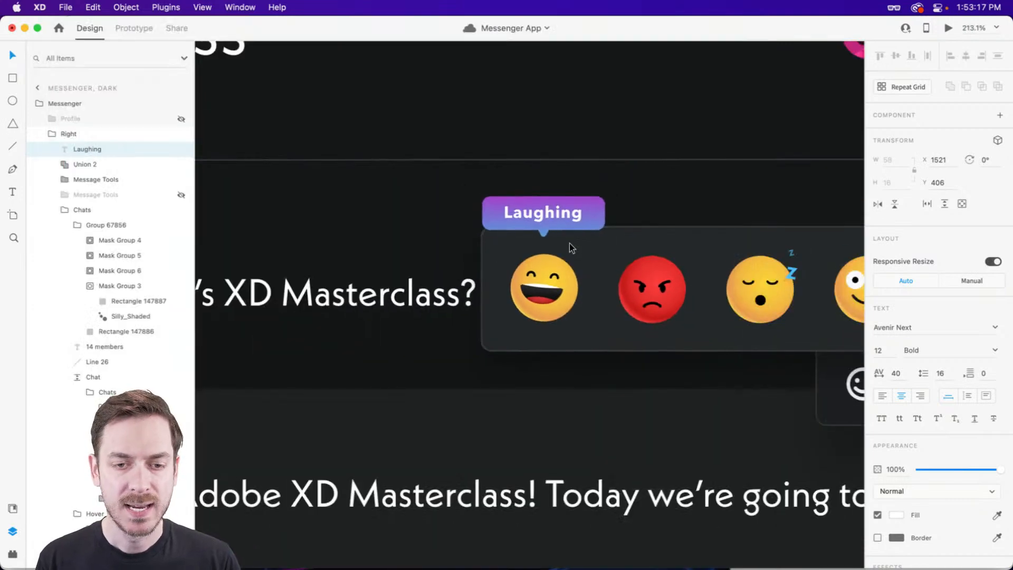
scroll(569, 248, "right", 2)
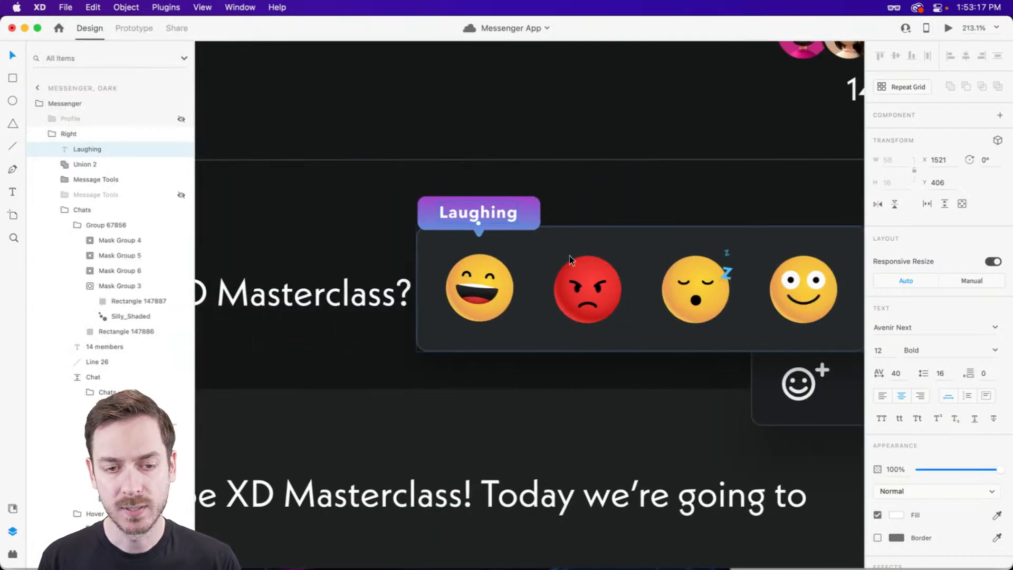
left_click(511, 213, "shift")
scroll(507, 219, "up", 3)
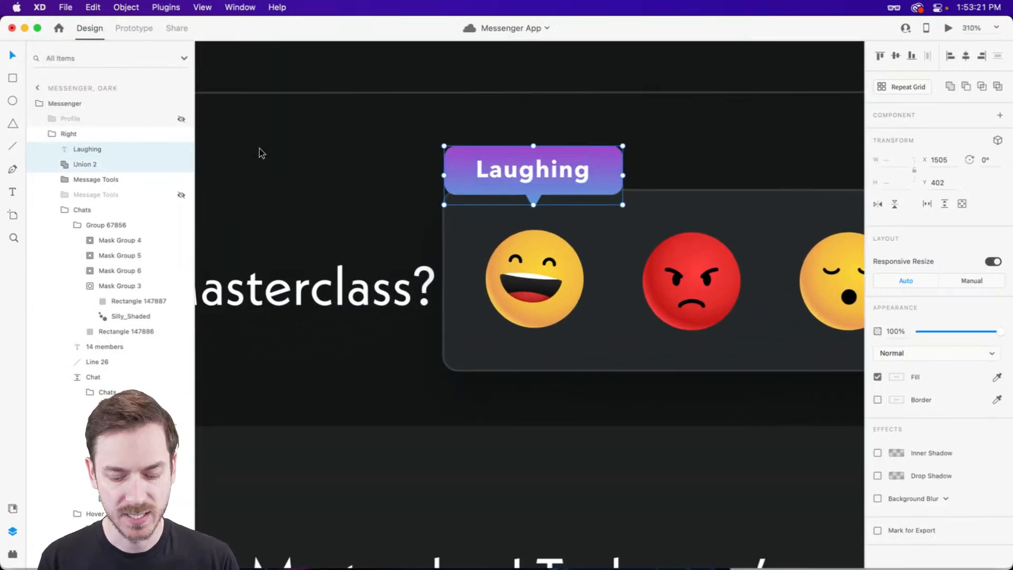
left_click_drag(544, 169, 551, 148)
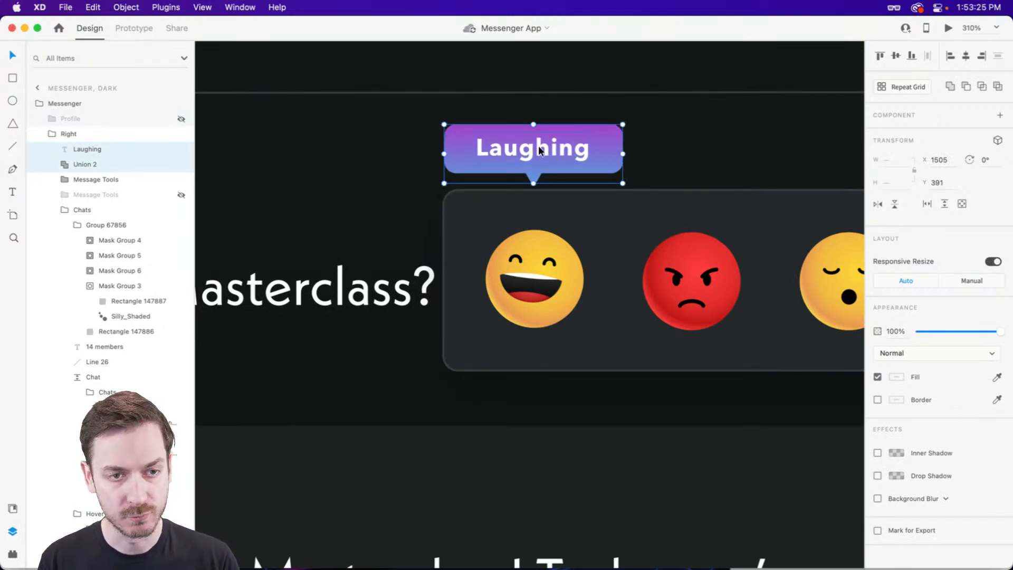
- Group the tooltip shape with its Laughing text and cut the group from the canvas
key("super+g")
scroll(534, 279, "up", 2)
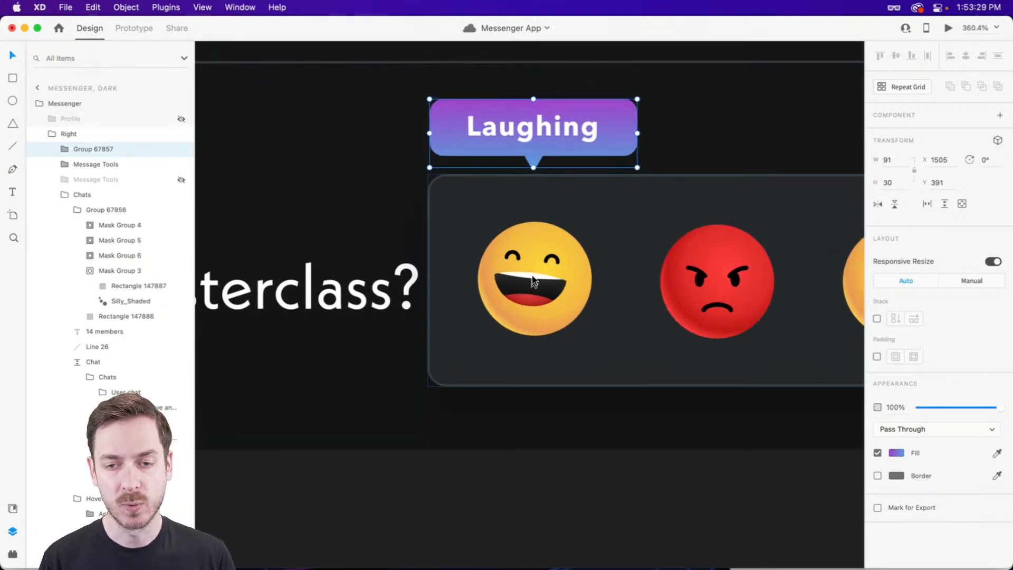
key("Delete")
- Turn the laughing emoji's mask group into a component and add a hover state to it
left_click(539, 257)
double_click(538, 257)
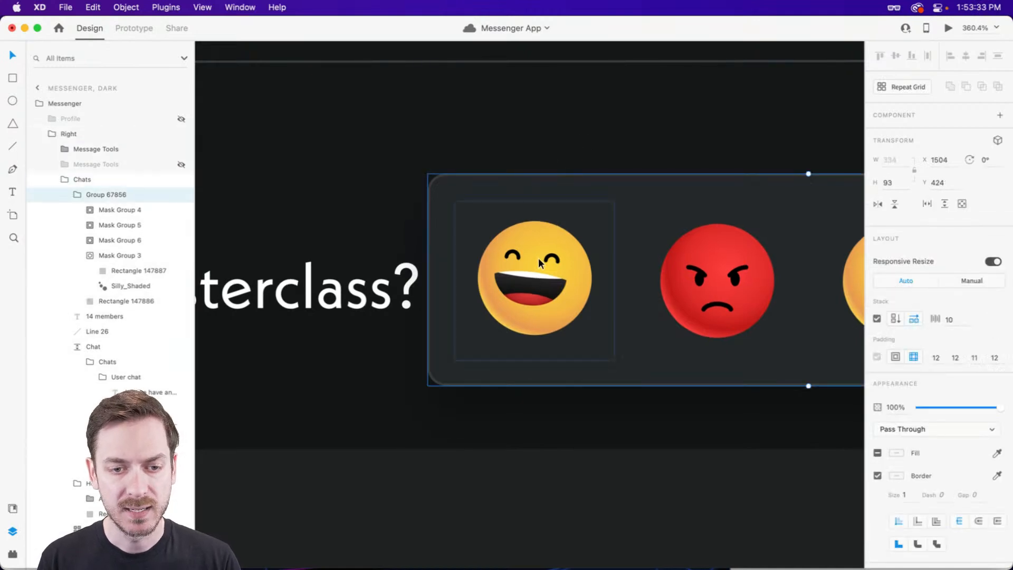
double_click(546, 257)
mouse_move(547, 258)
left_mouse_down()
mouse_move(580, 241)
mouse_move(553, 243)
left_mouse_up()
key("super+z")
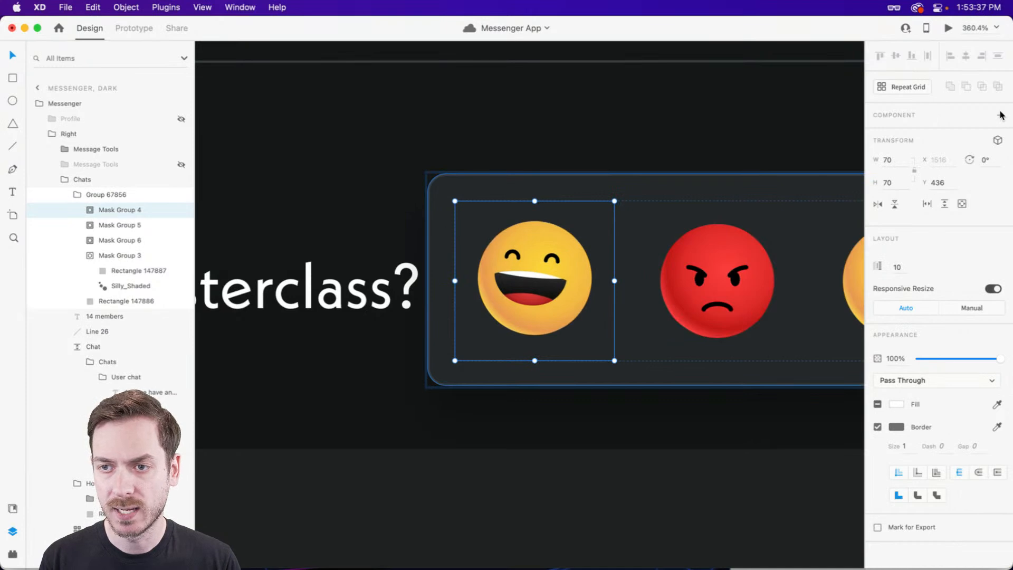
left_click(999, 115)
left_click(999, 136)
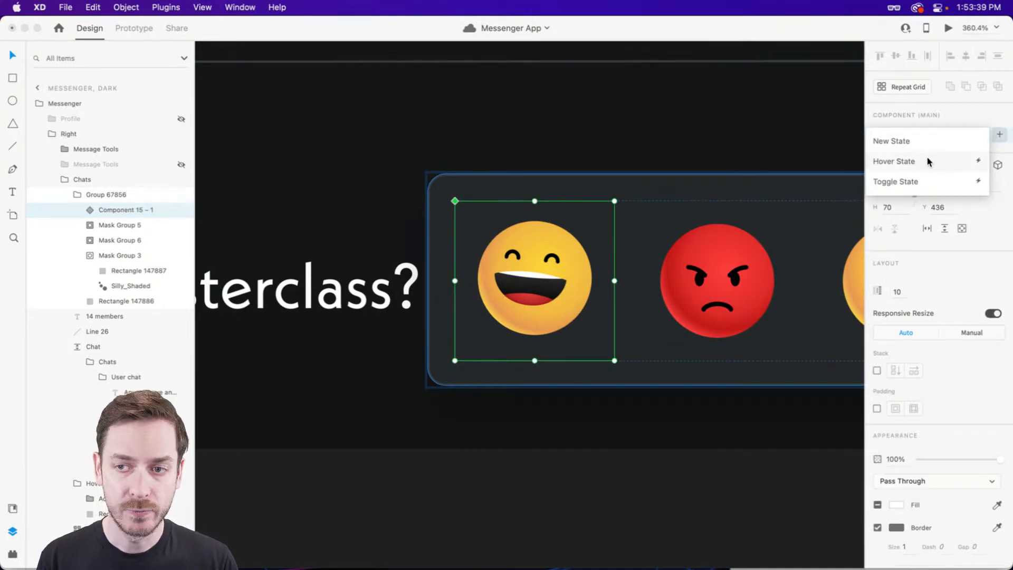
left_click(928, 162)
key("Return")
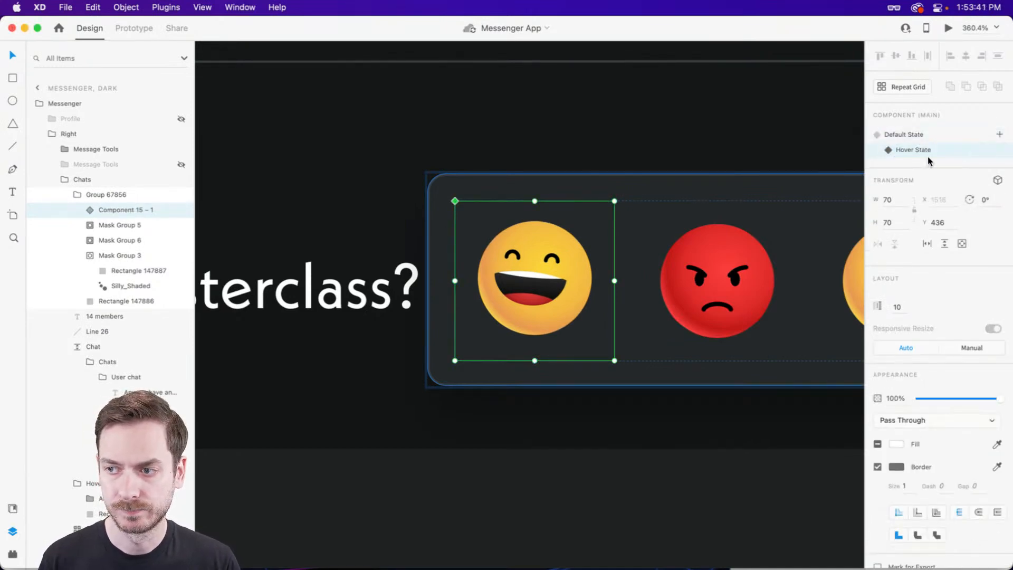
- Try to paste the tooltip group into the laughing emoji's hover state
double_click(534, 238)
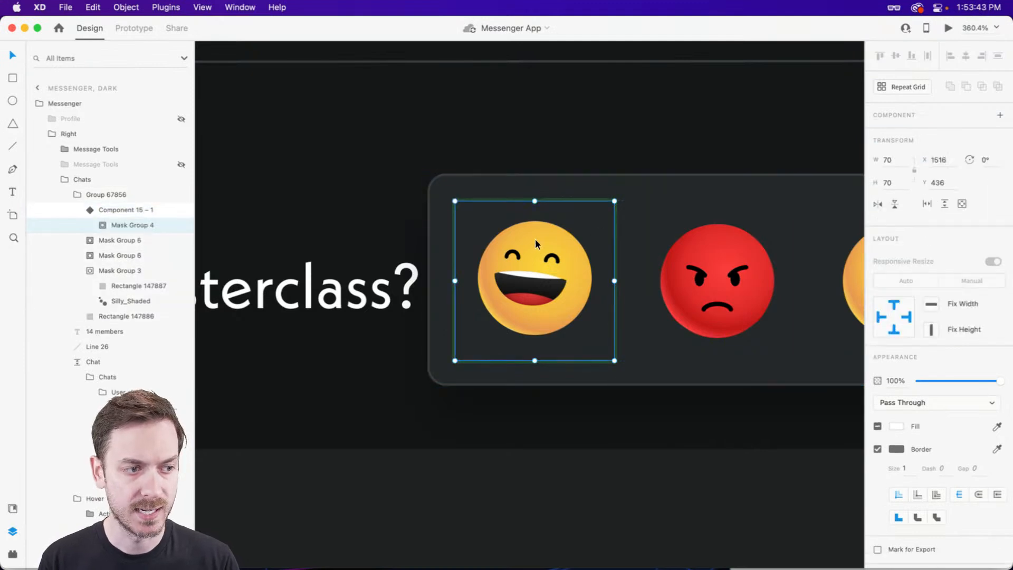
key("super+v")
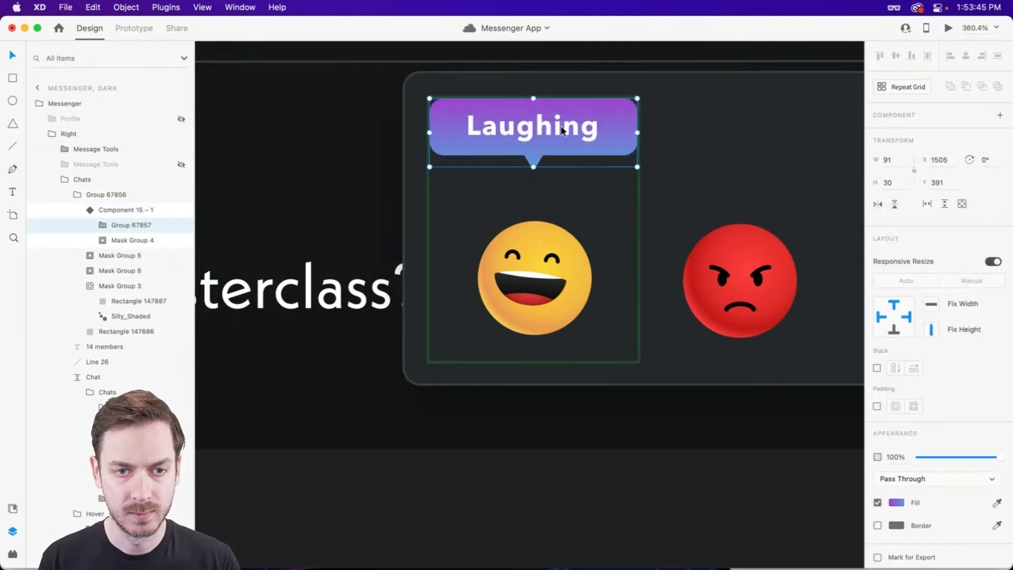
key("Escape")
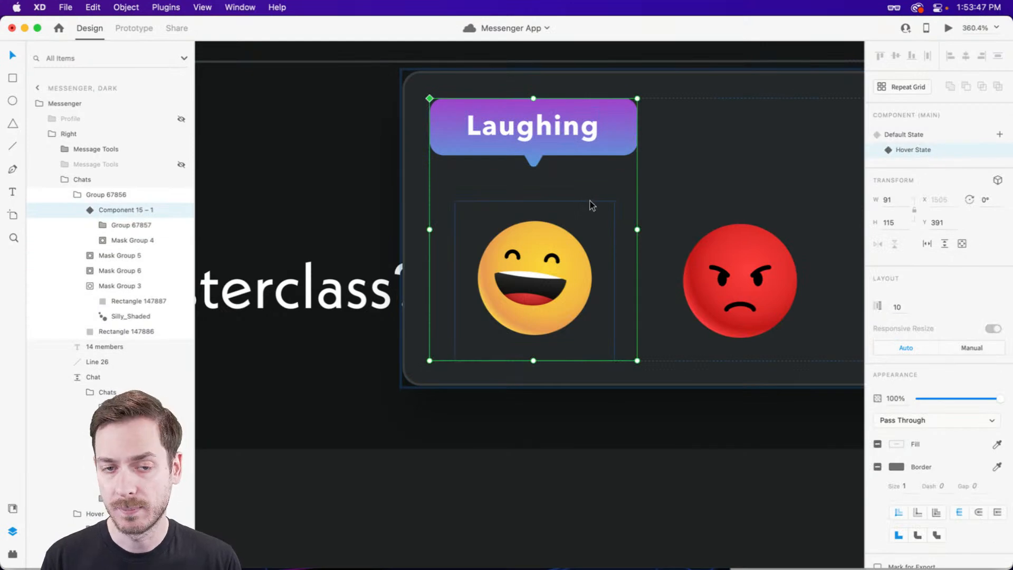
key("super+z")
key("Escape")
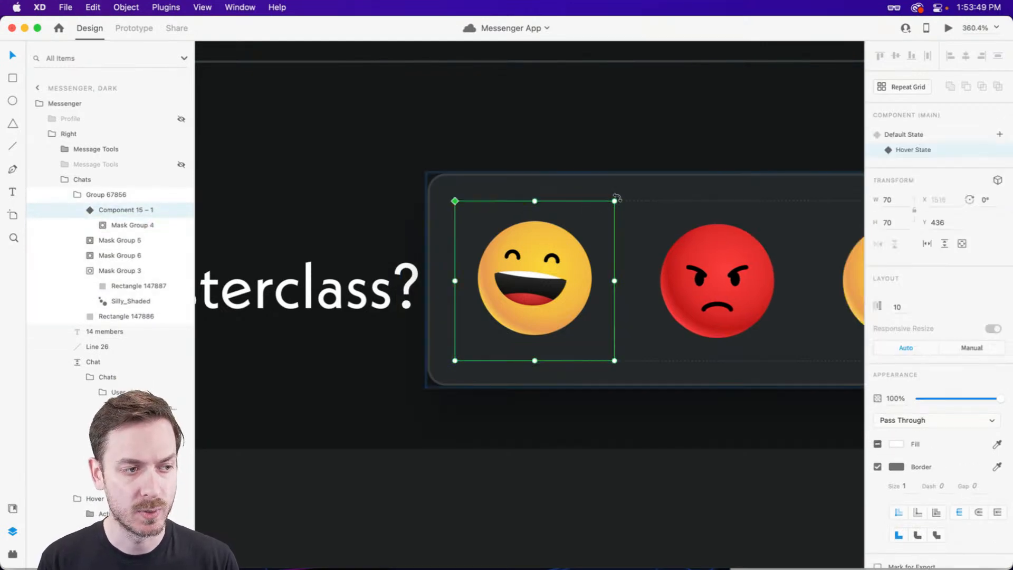
- Turn off stacking on the emoji bar group and paste the tooltip group into the laughing emoji's hover state
key("Escape")
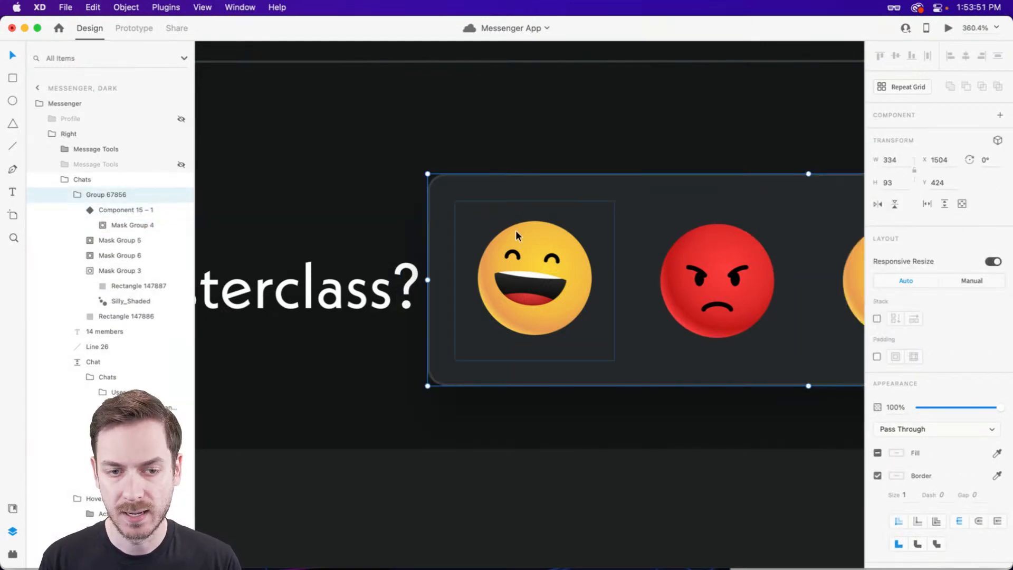
left_click(516, 236)
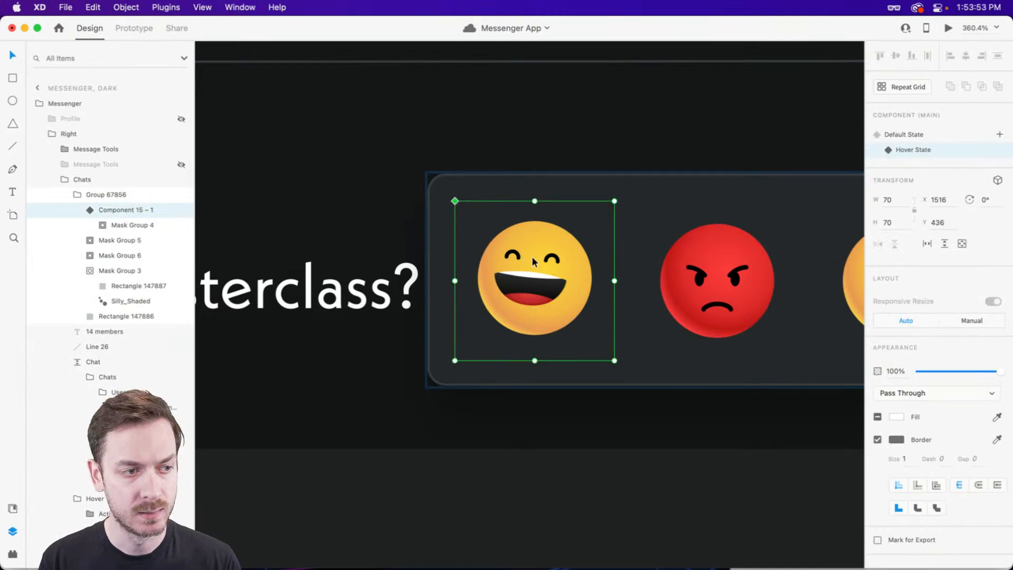
double_click(532, 256)
key("super+v")
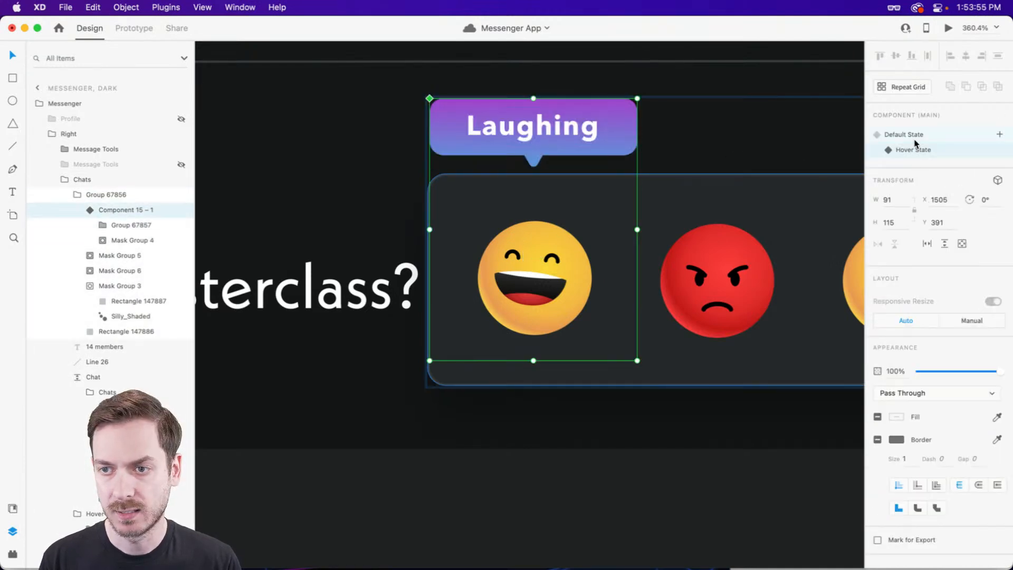
- Return the laughing emoji component to its default state and check its hover tooltip in the prototype preview
left_click(916, 139)
left_click(948, 28)
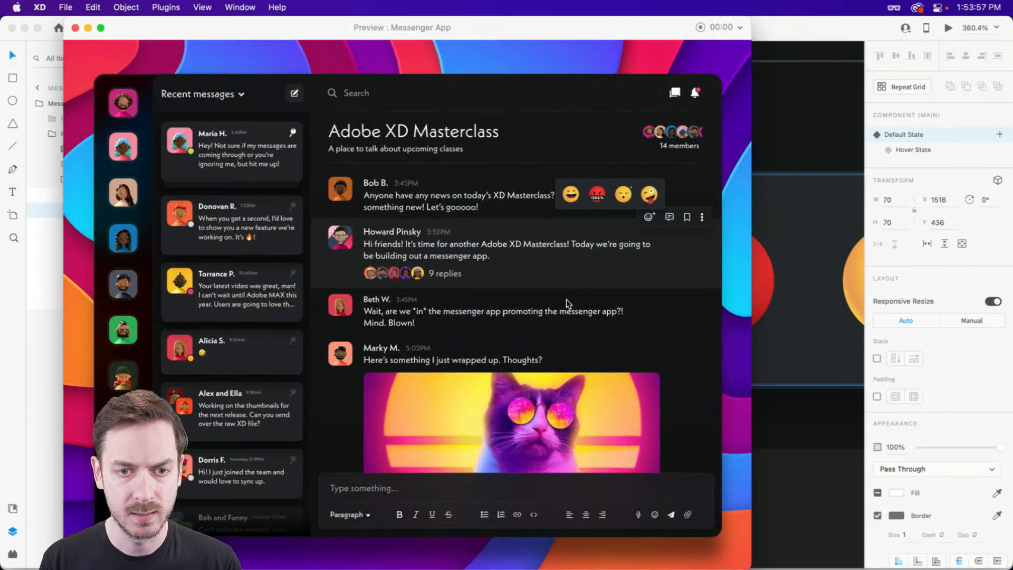
scroll(581, 253, "up", 3)
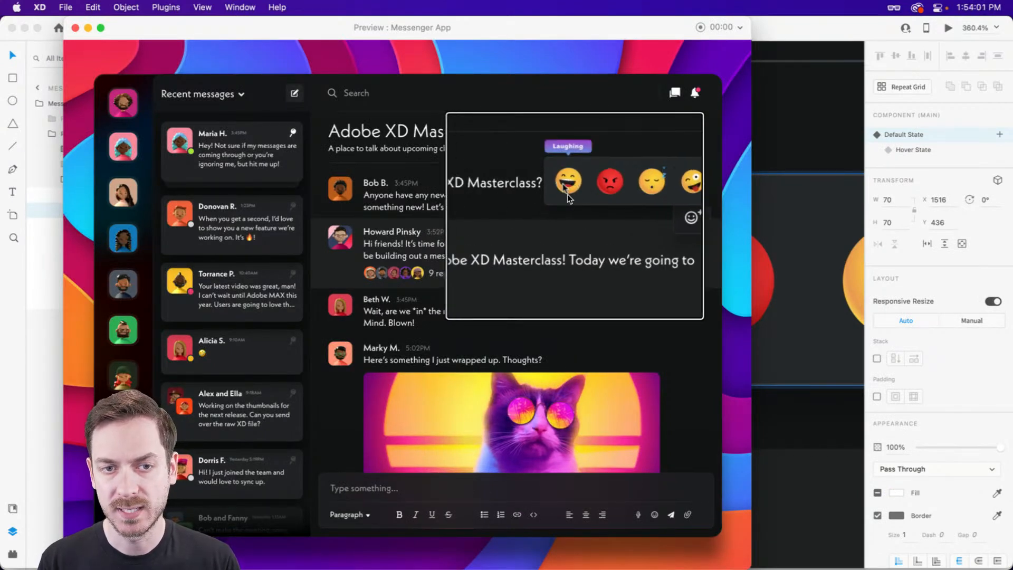
key("super+w")
- Set the laughing Lottie animation inside the component's hover state to play automatically
scroll(749, 170, "down", 3)
scroll(749, 170, "down", 3)
scroll(950, 150, "down", 2)
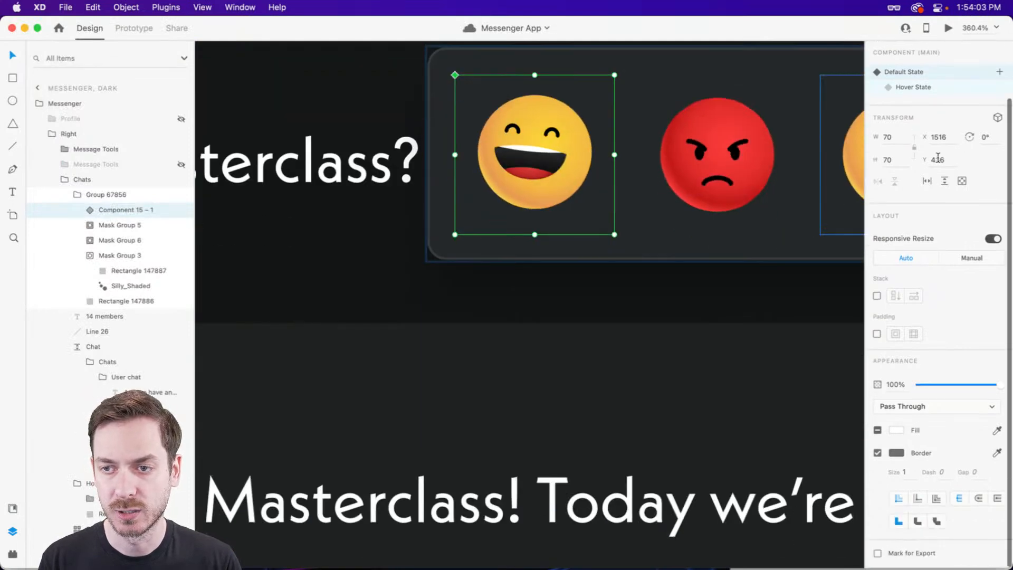
double_click(535, 165)
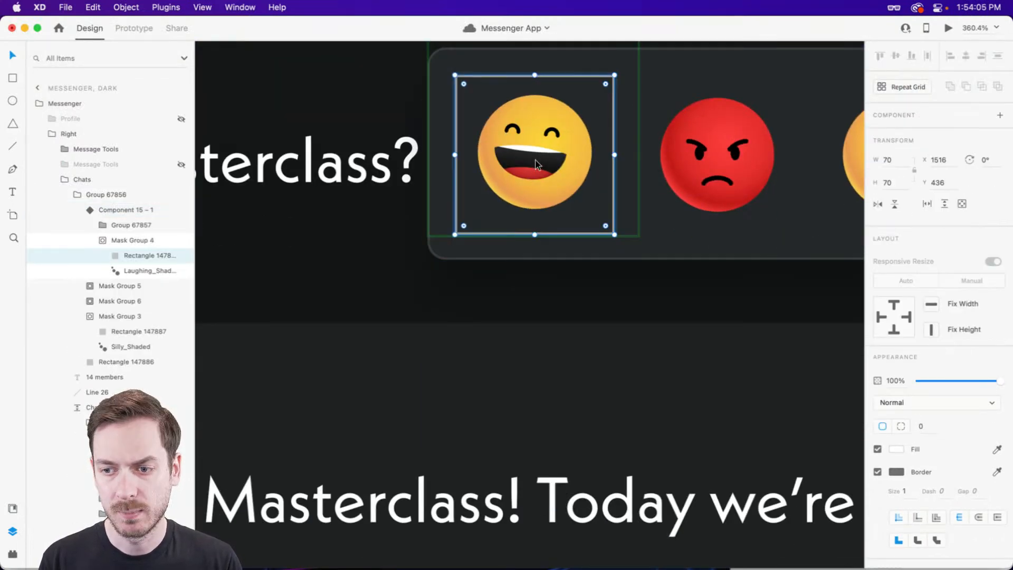
left_click(947, 380)
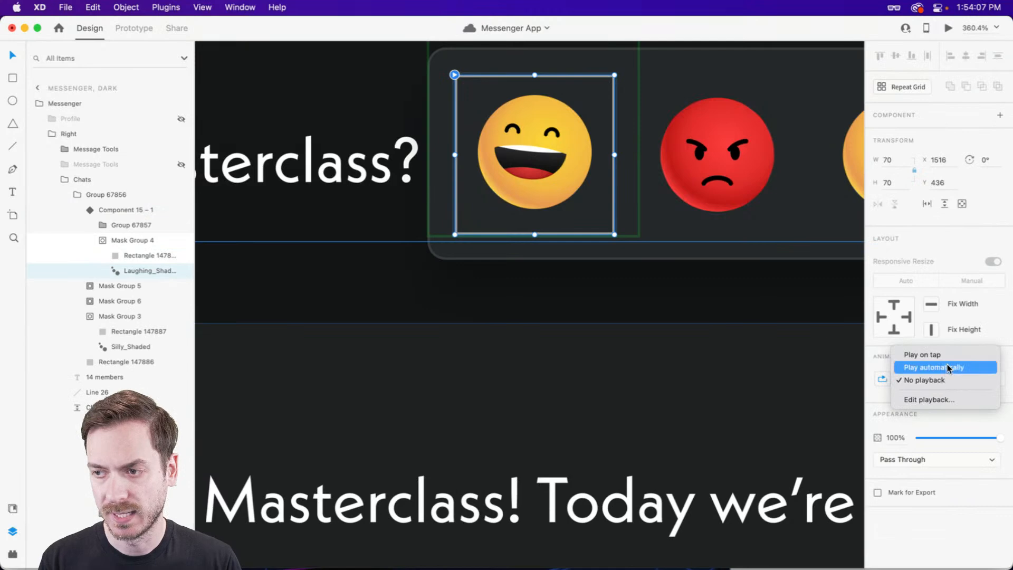
left_click(933, 367)
scroll(753, 248, "up", 3)
key("Escape")
- Change the hover interaction on the laughing emoji's default state to a Transition with animation set to None
left_click(136, 29)
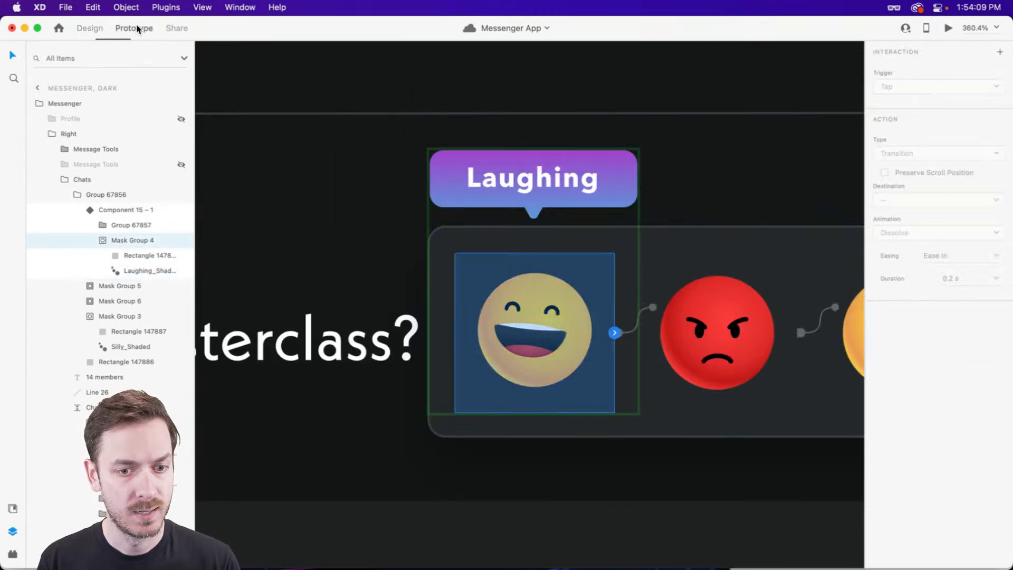
left_click(930, 72)
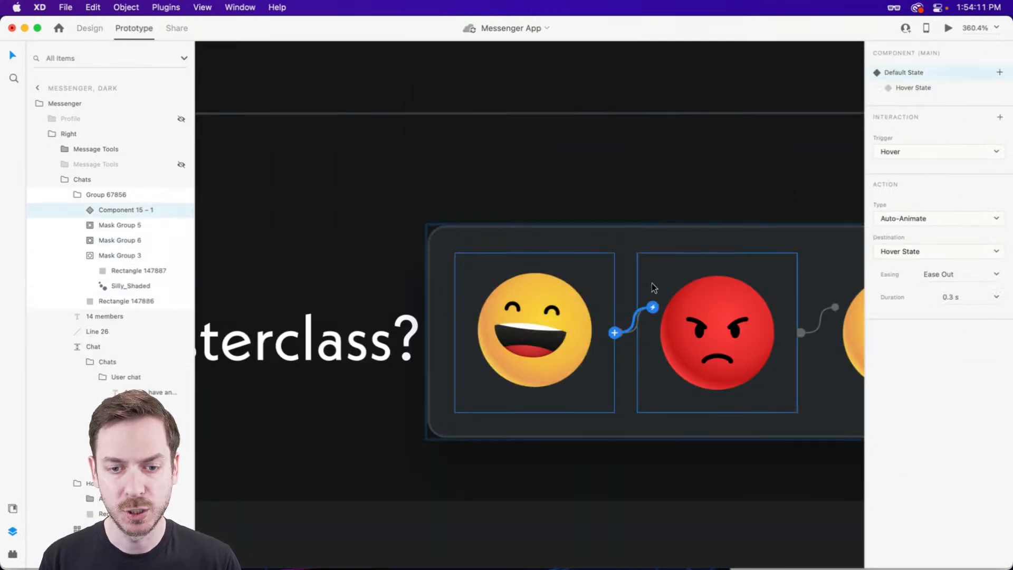
left_click(916, 218)
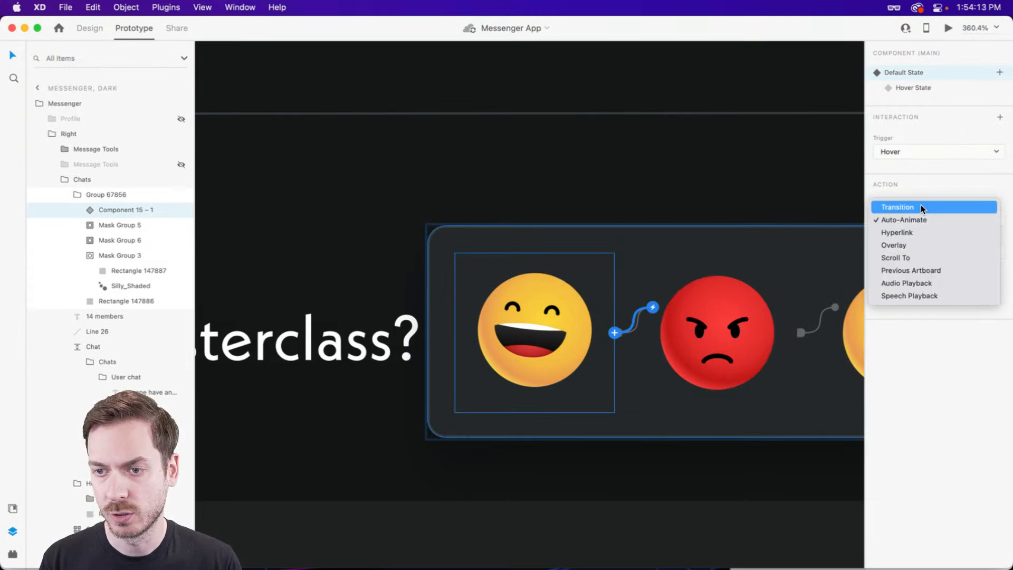
left_click(920, 206)
left_click(900, 298)
left_click(891, 285)
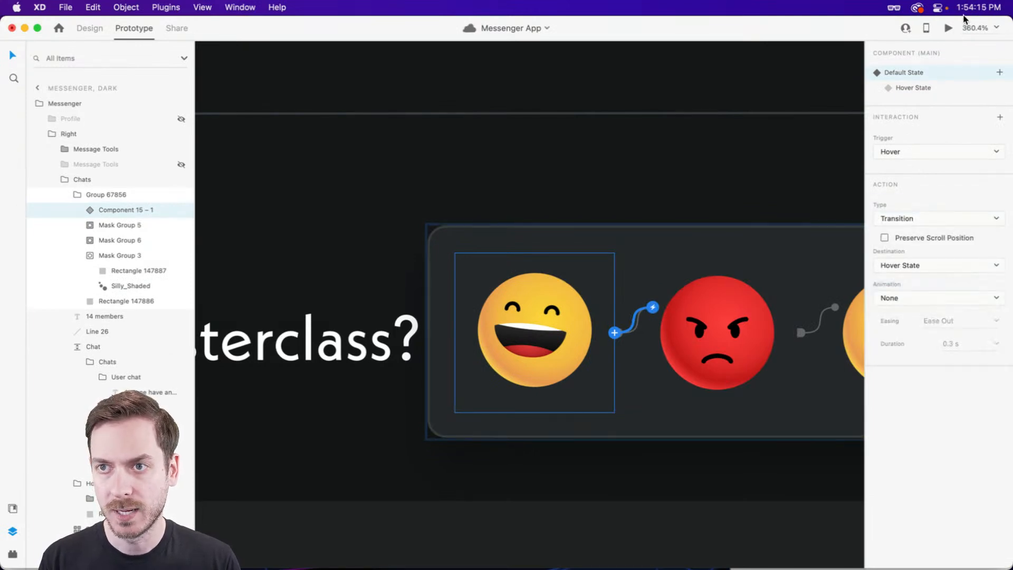
- Preview the prototype to test the laughing emoji's animation and tooltip on hover
left_click(949, 30)
mouse_move(569, 196)
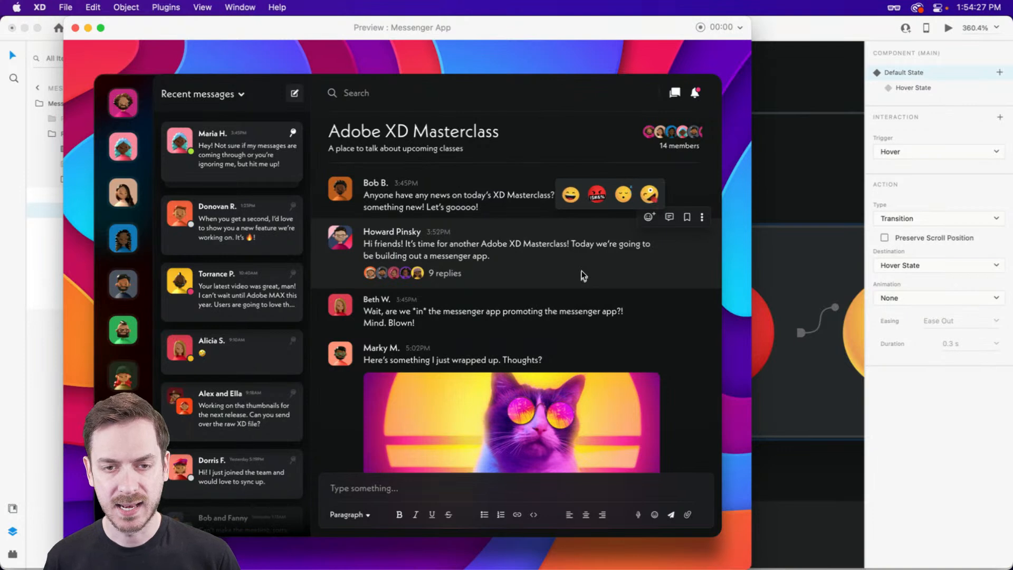
key("super+w")
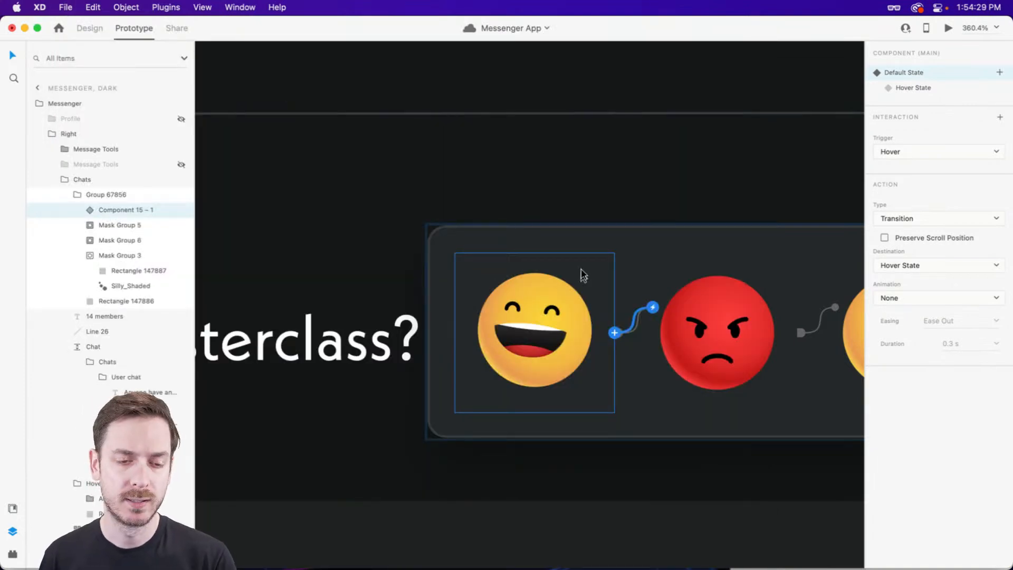